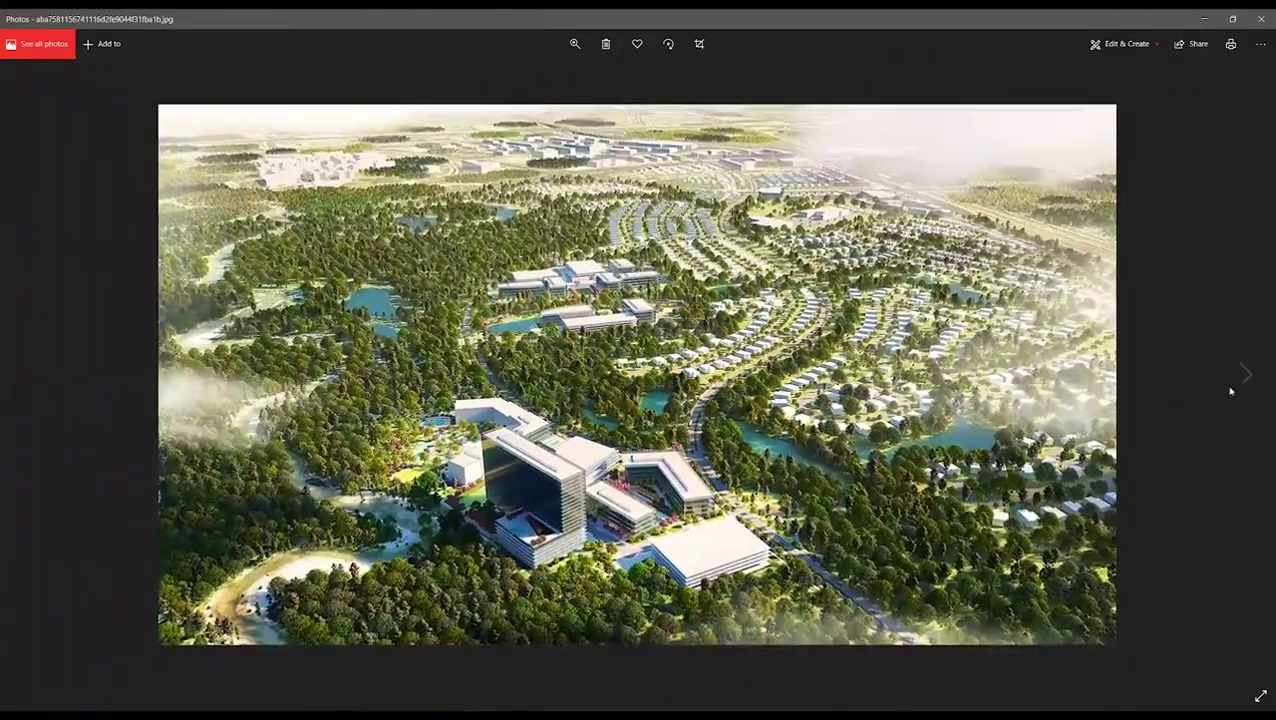
- Examine the bird's-eye reference renders, looking closer at the Aalto University central campus image
left_click(1242, 375)
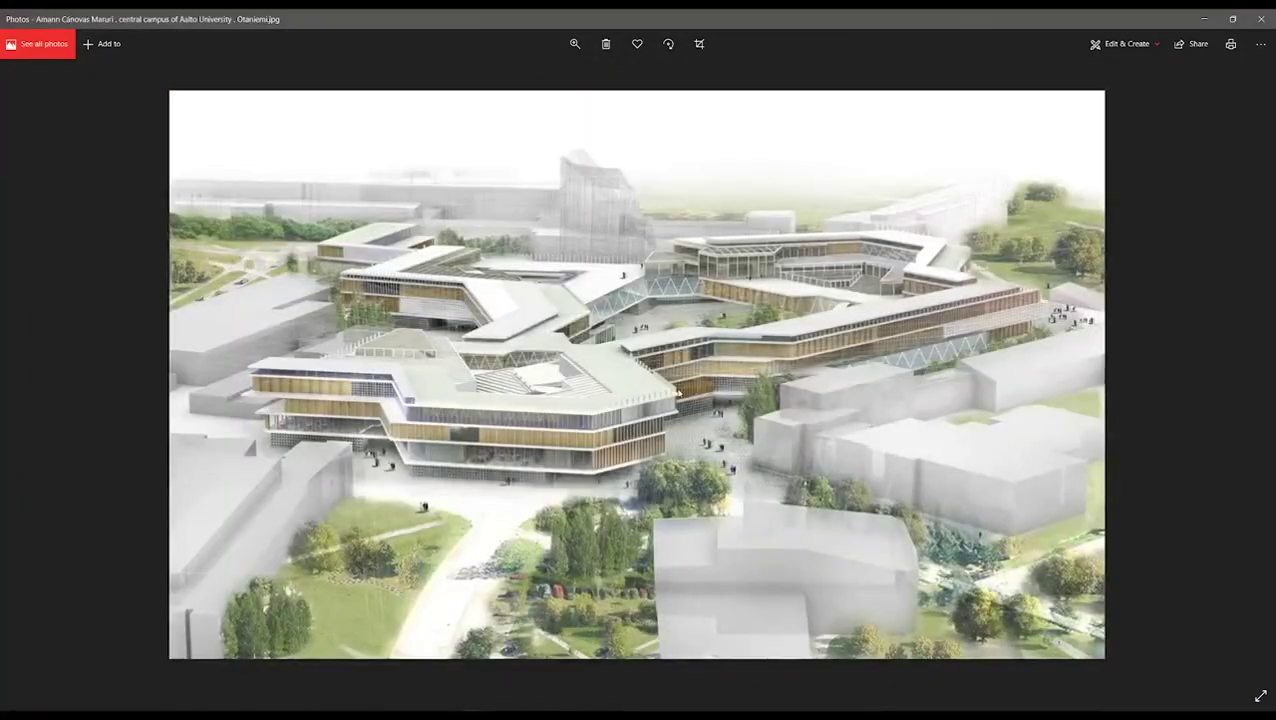
scroll(683, 390, "up", 2, "ctrl")
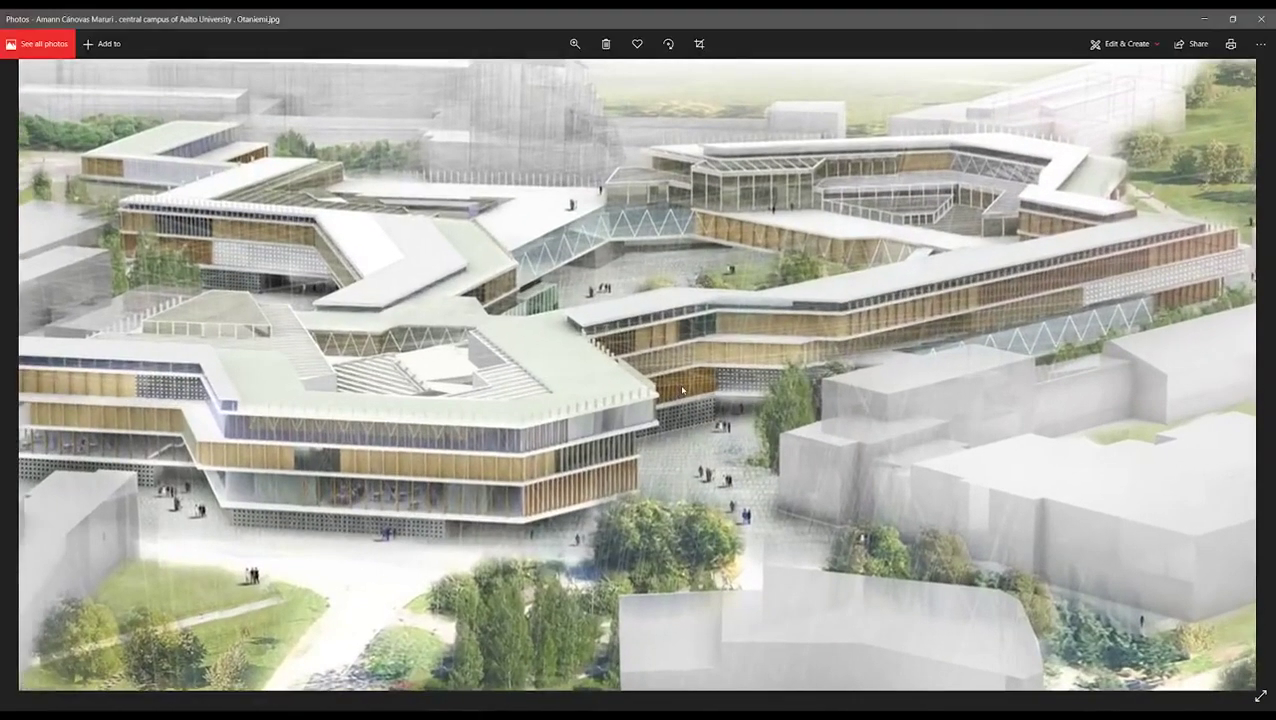
scroll(701, 379, "down", 3, "ctrl")
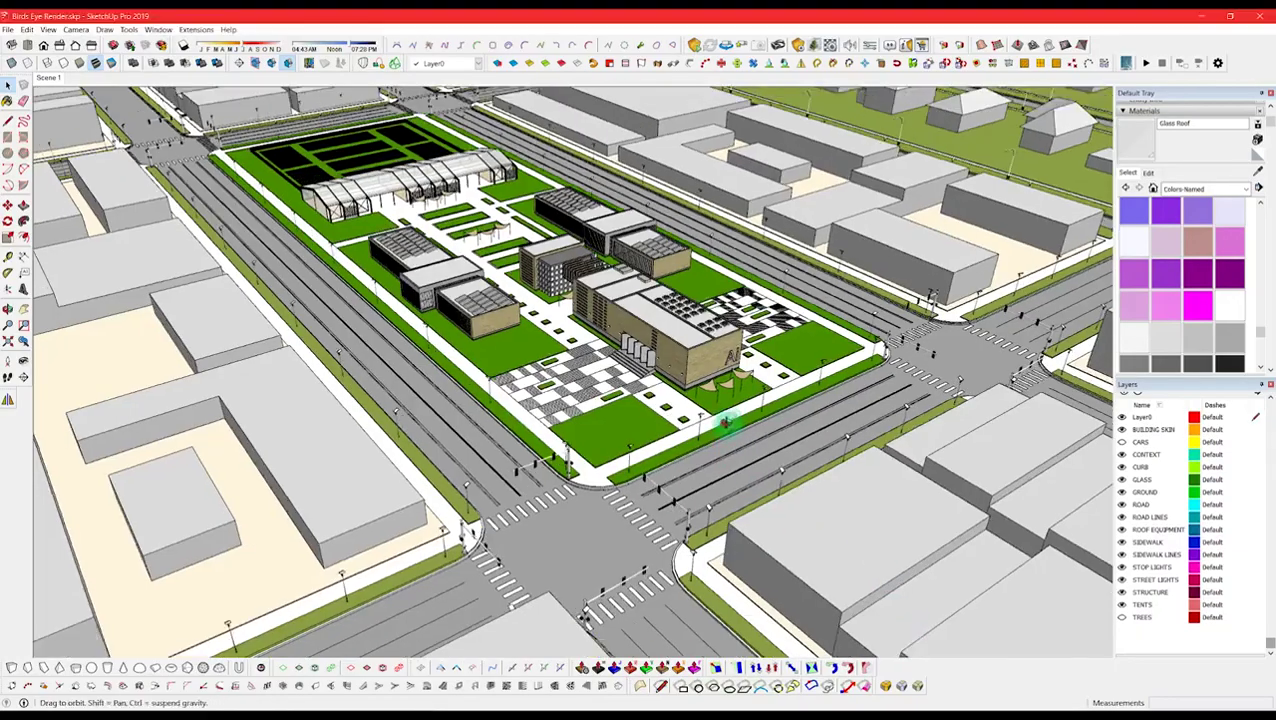
- Frame a closer bird's-eye view of the campus block within the city model and save it as a second scene
middle_click_drag(727, 420, 735, 388)
scroll(640, 360, "down", 10)
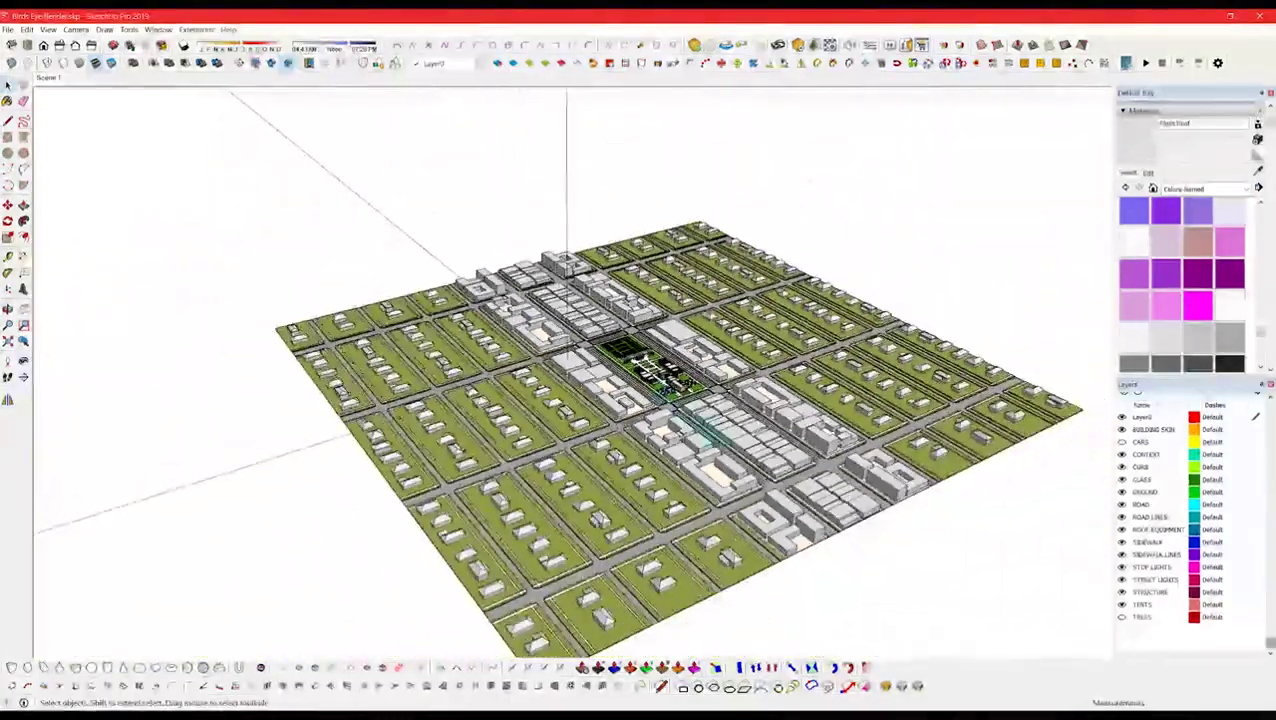
mouse_move(712, 438)
middle_mouse_down("shift")
mouse_move(674, 379)
mouse_move(735, 393)
mouse_move(667, 403)
mouse_move(667, 390)
middle_mouse_up("shift")
scroll(632, 312, "up", 5)
scroll(690, 385, "up", 6)
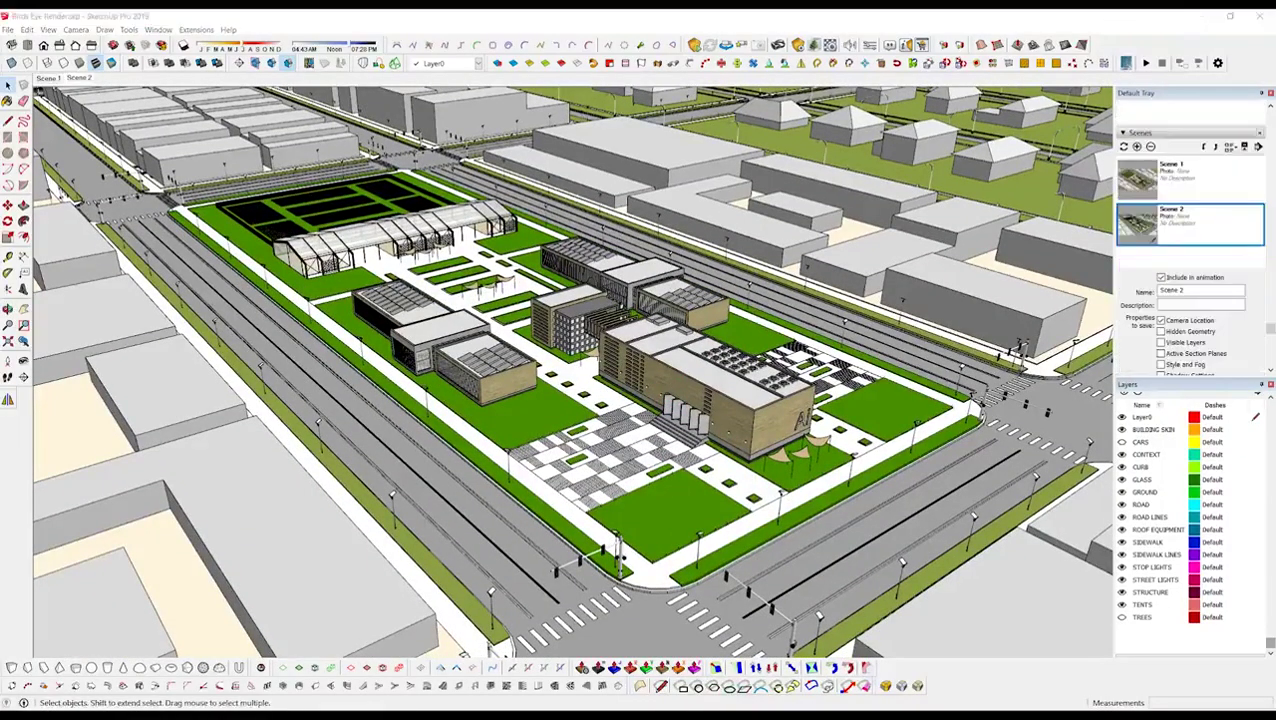
- Examine the plaza, lawns, sidewalk and street corner, checking the materials applied to their surfaces
mouse_move(623, 480)
middle_mouse_down()
mouse_move(627, 424)
mouse_move(642, 418)
middle_mouse_up()
scroll(733, 425, "up", 3)
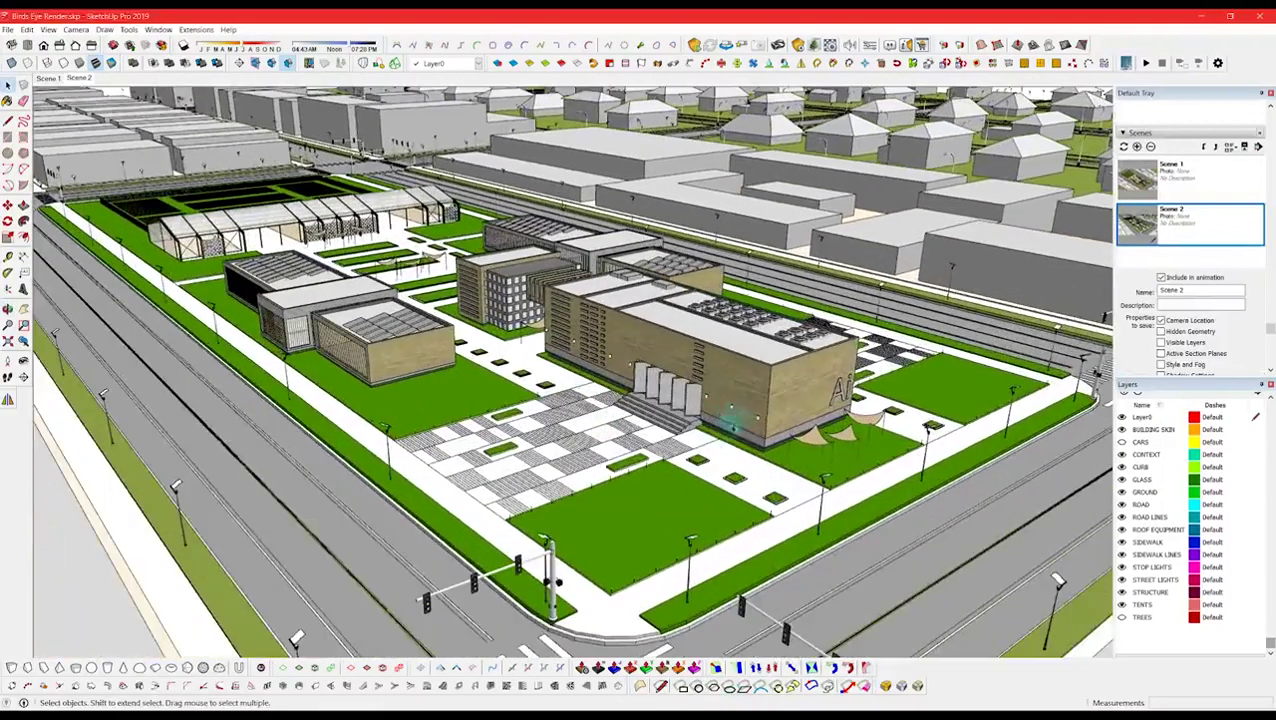
scroll(614, 432, "up", 1)
key("b")
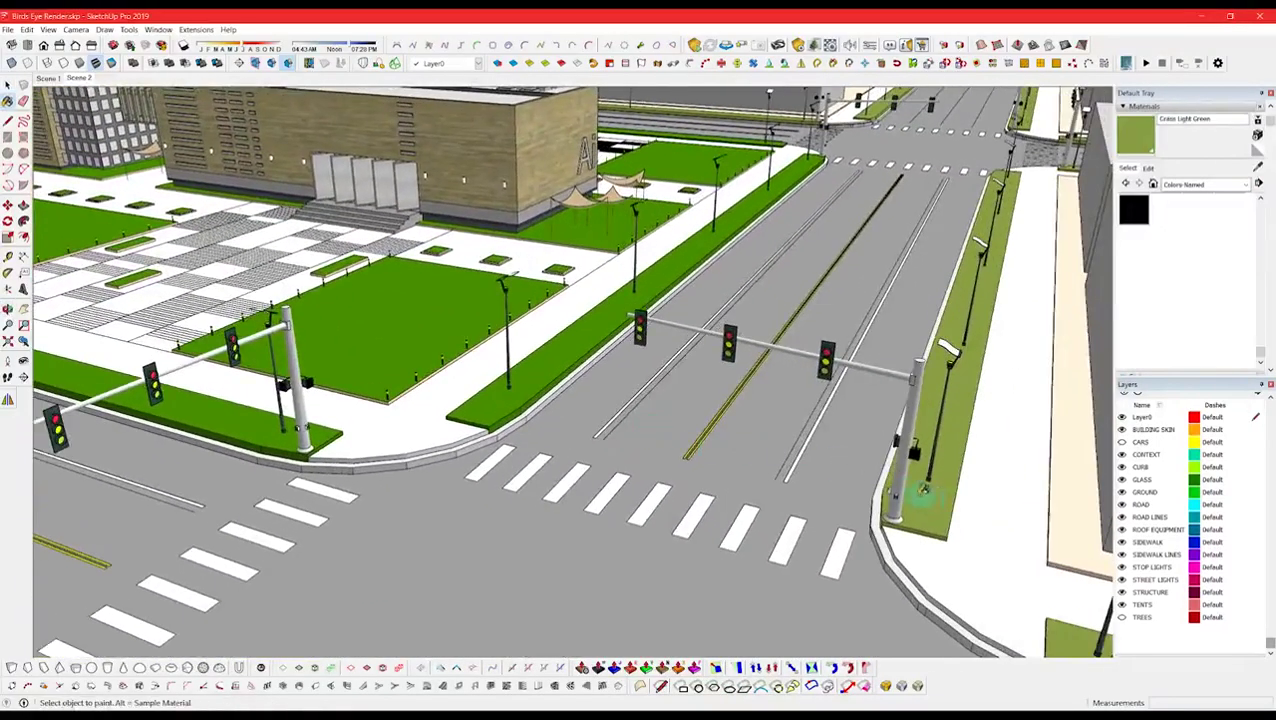
middle_click_drag(787, 460, 732, 498)
middle_click_drag(445, 437, 597, 435, "shift")
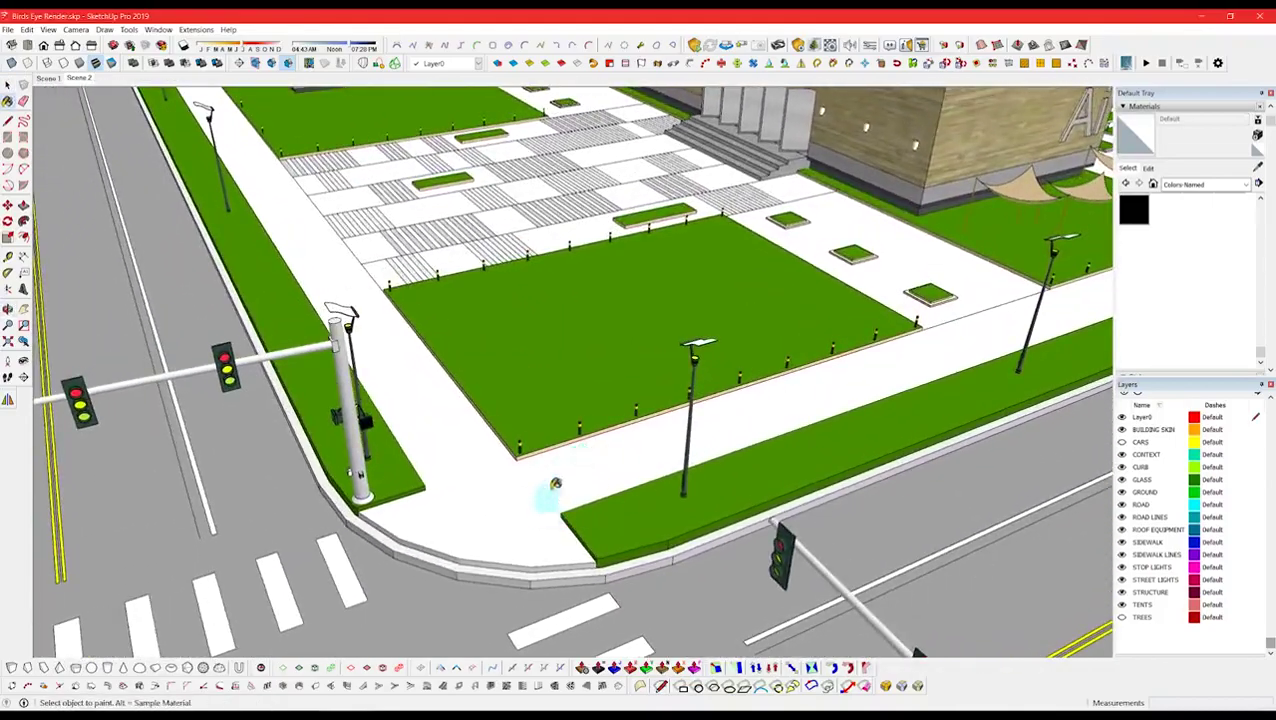
middle_click_drag(555, 484, 610, 412)
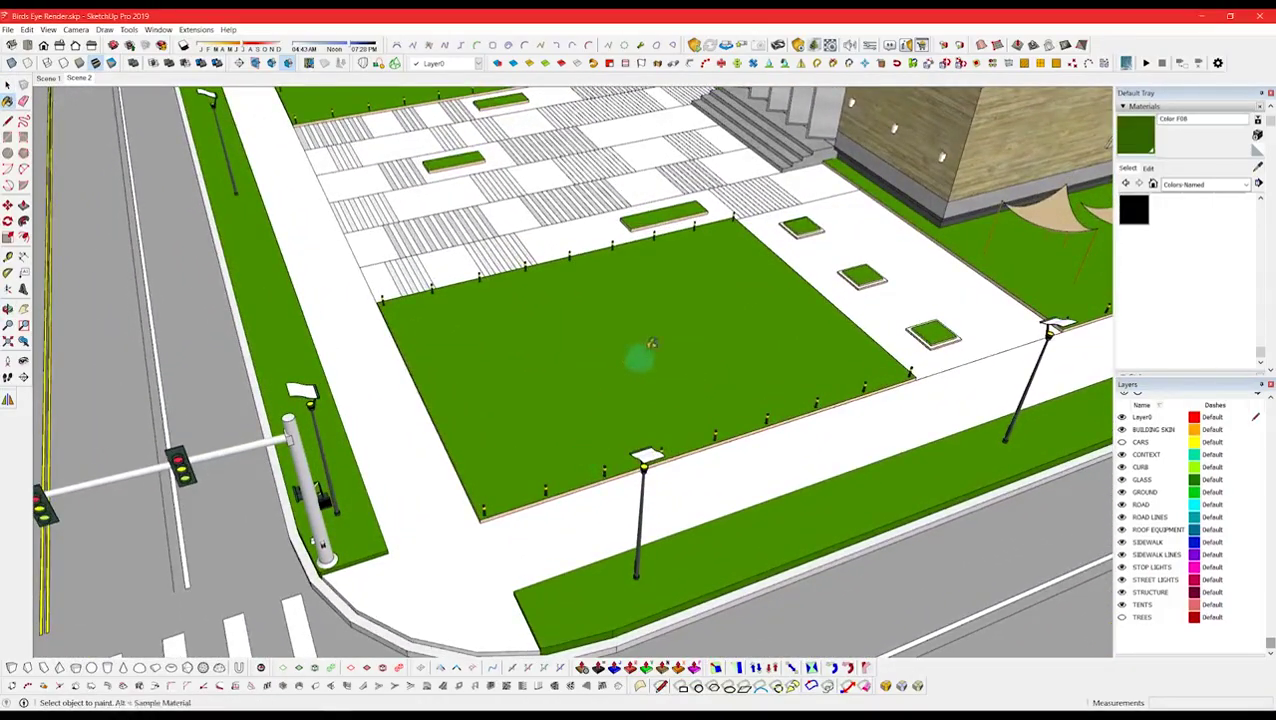
- Examine the main building's entrance, wall lights, Ai sign and a nearby street lamp, and return to the second scene's view
scroll(643, 352, "down", 8)
key("space")
mouse_move(686, 404)
middle_mouse_down()
mouse_move(627, 398)
mouse_move(741, 368)
mouse_move(693, 400)
middle_mouse_up()
scroll(665, 318, "up", 5)
middle_click_drag(650, 356, 668, 440)
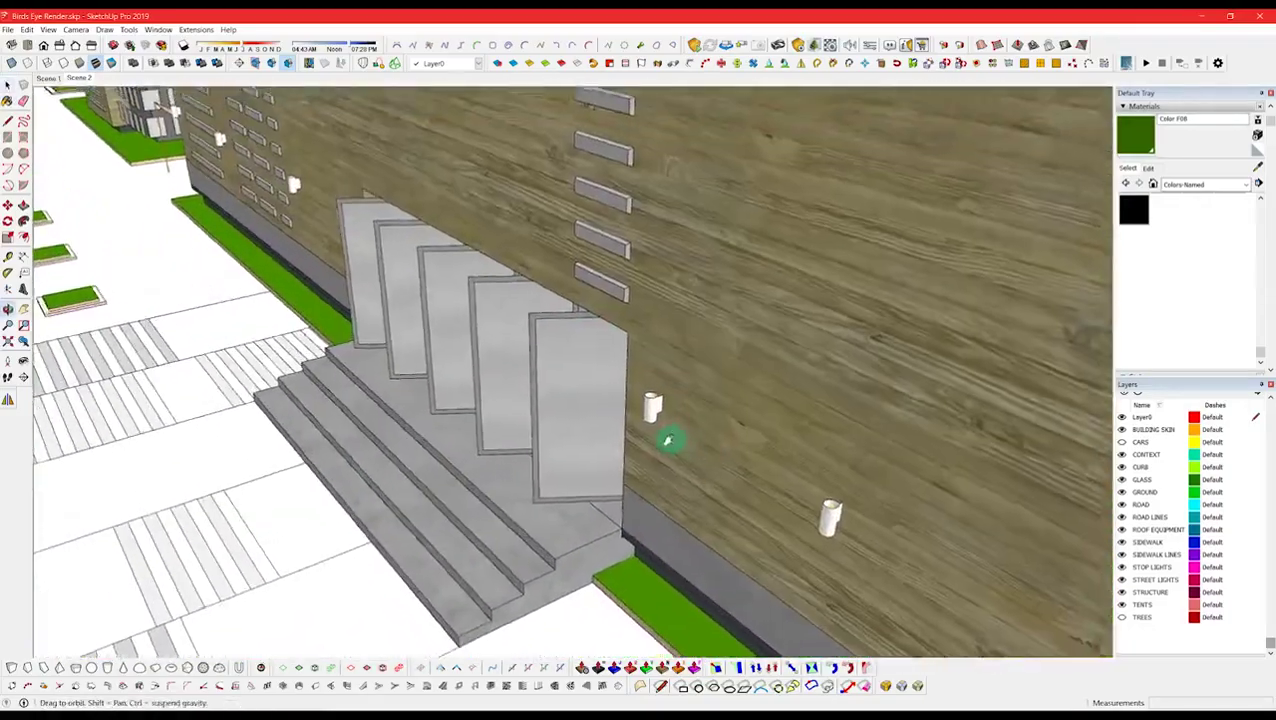
scroll(407, 395, "down", 5)
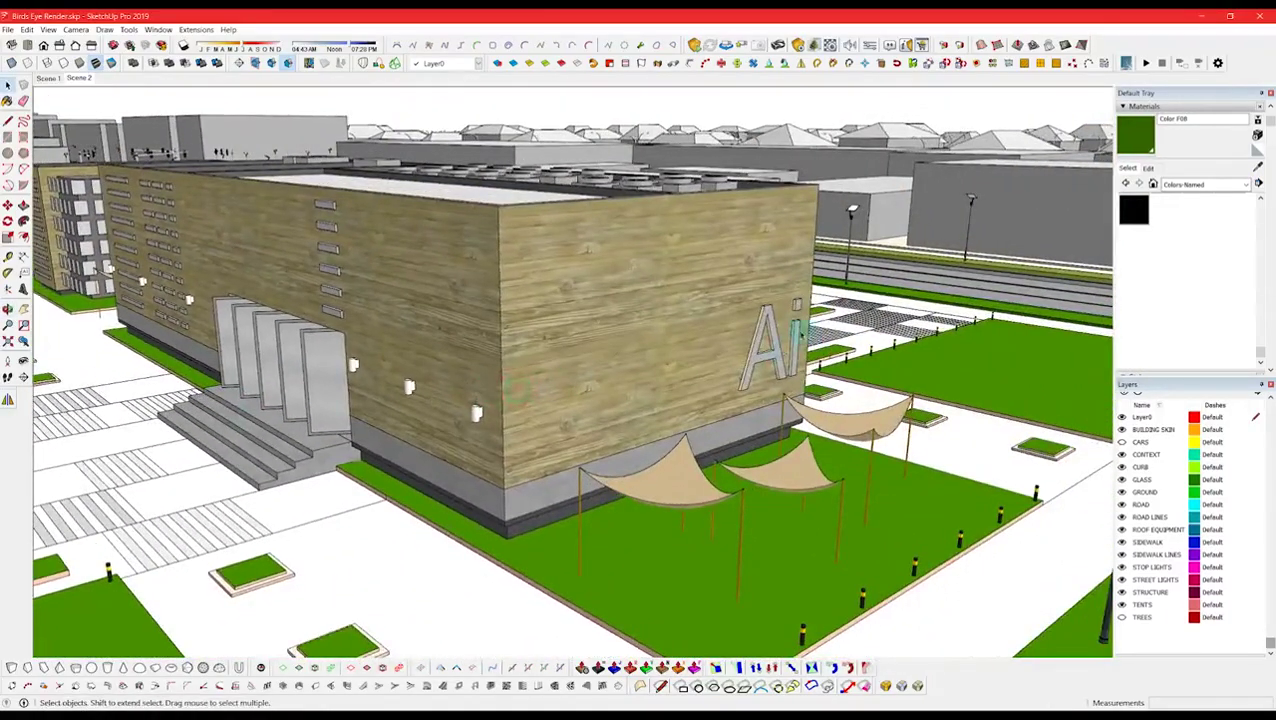
scroll(803, 332, "up", 10)
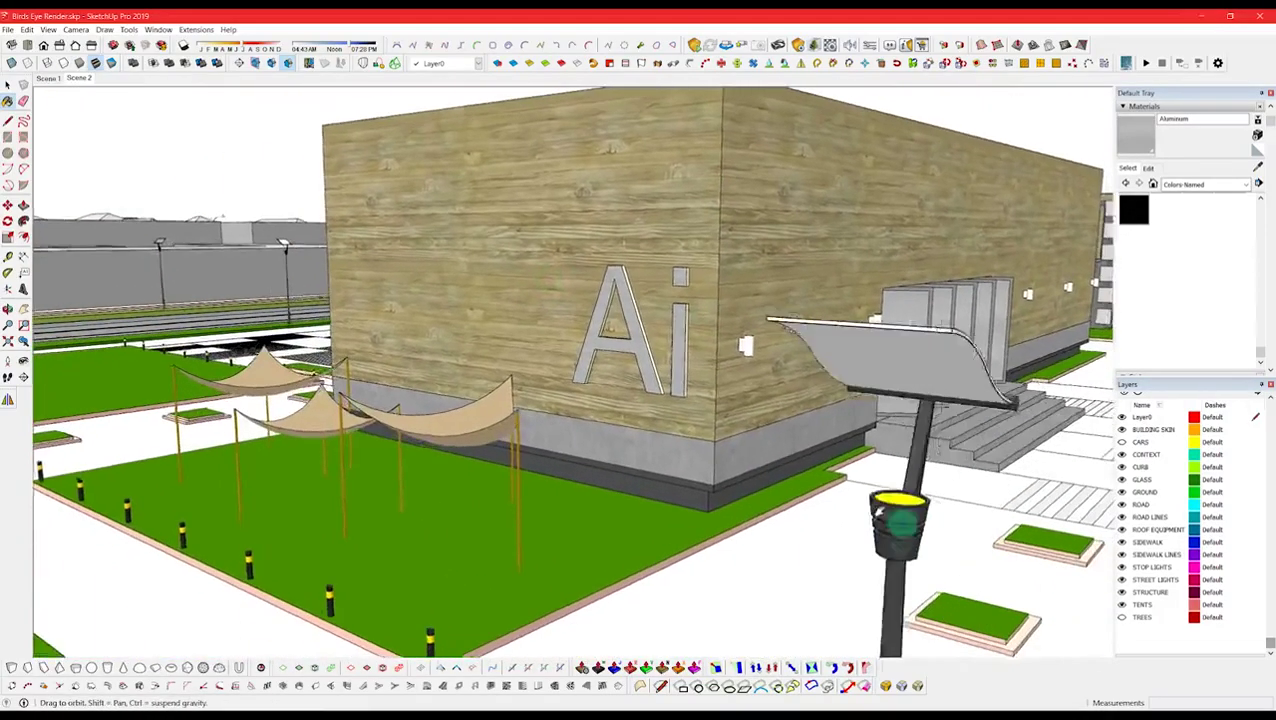
left_click_drag(900, 520, 648, 460)
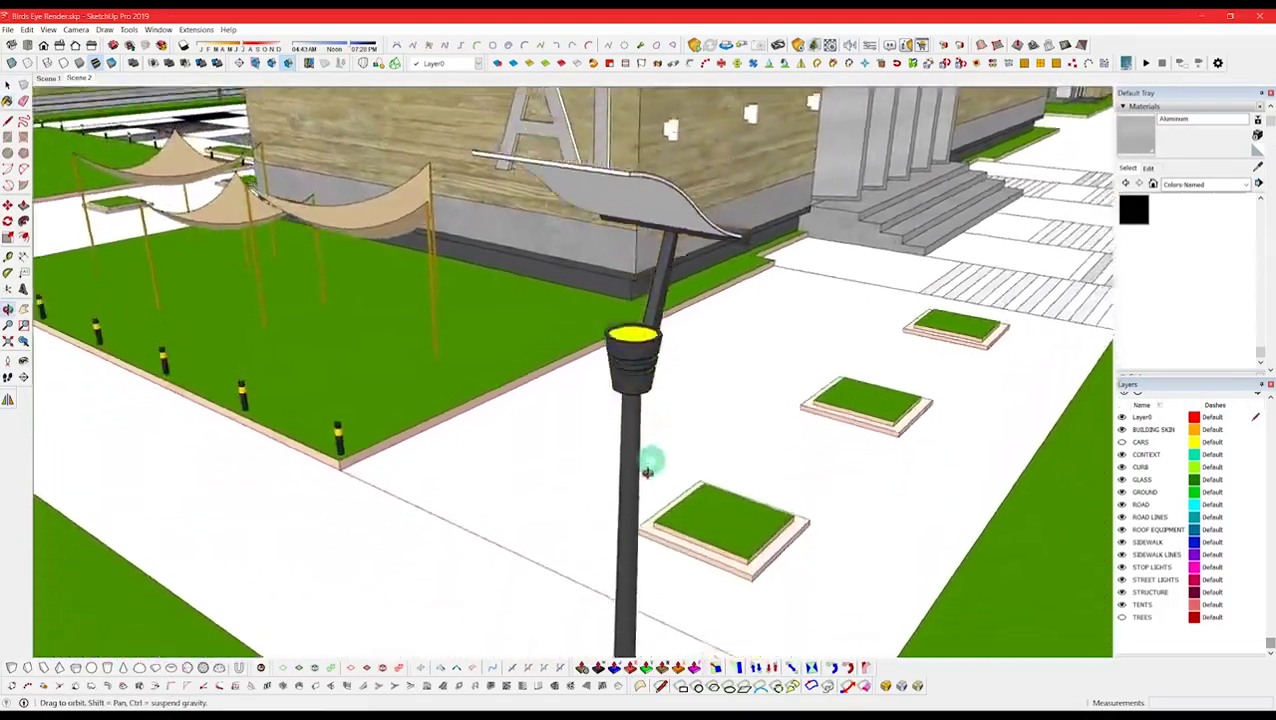
middle_click_drag(648, 330, 800, 425)
scroll(985, 405, "down", 9)
scroll(985, 402, "down", 4)
scroll(800, 425, "down", 2)
scroll(1230, 251, "down", 10)
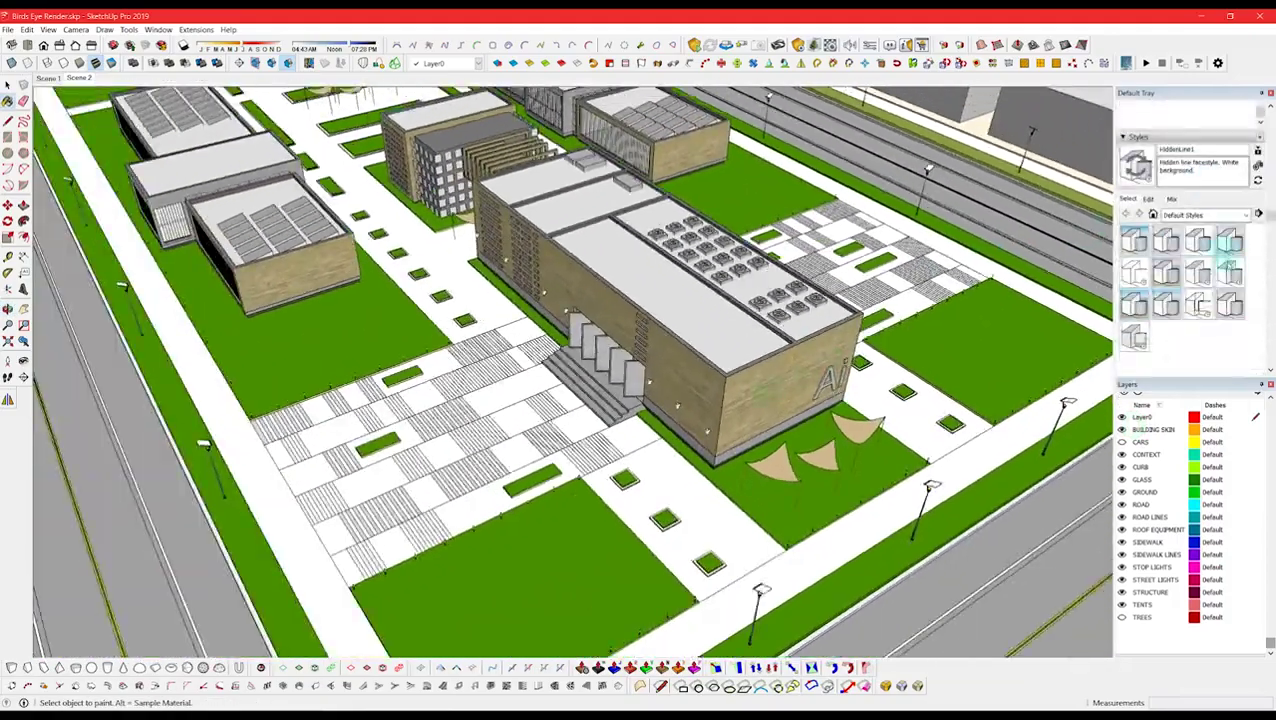
double_click(1183, 279)
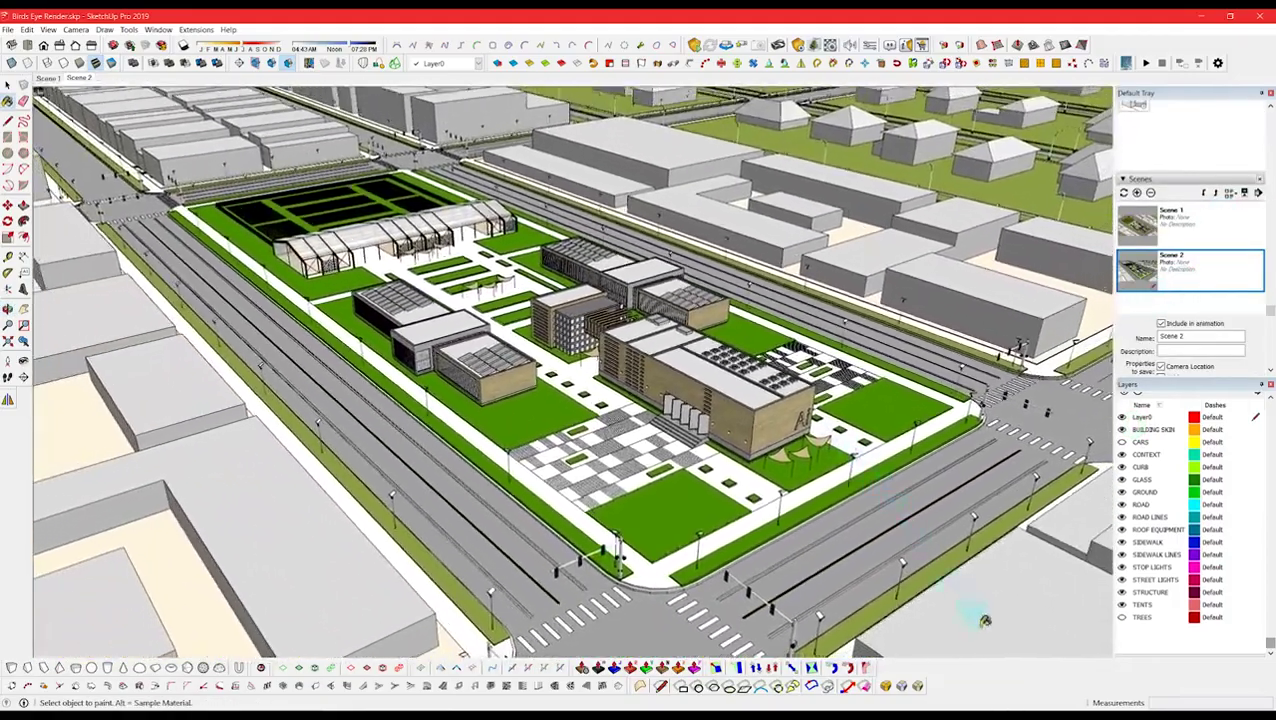
- Convert the edges of the glass roof panels on the gabled frame structure into grouped tubes with a 3" diameter
key("alt+Tab")
scroll(385, 228, "up", 10)
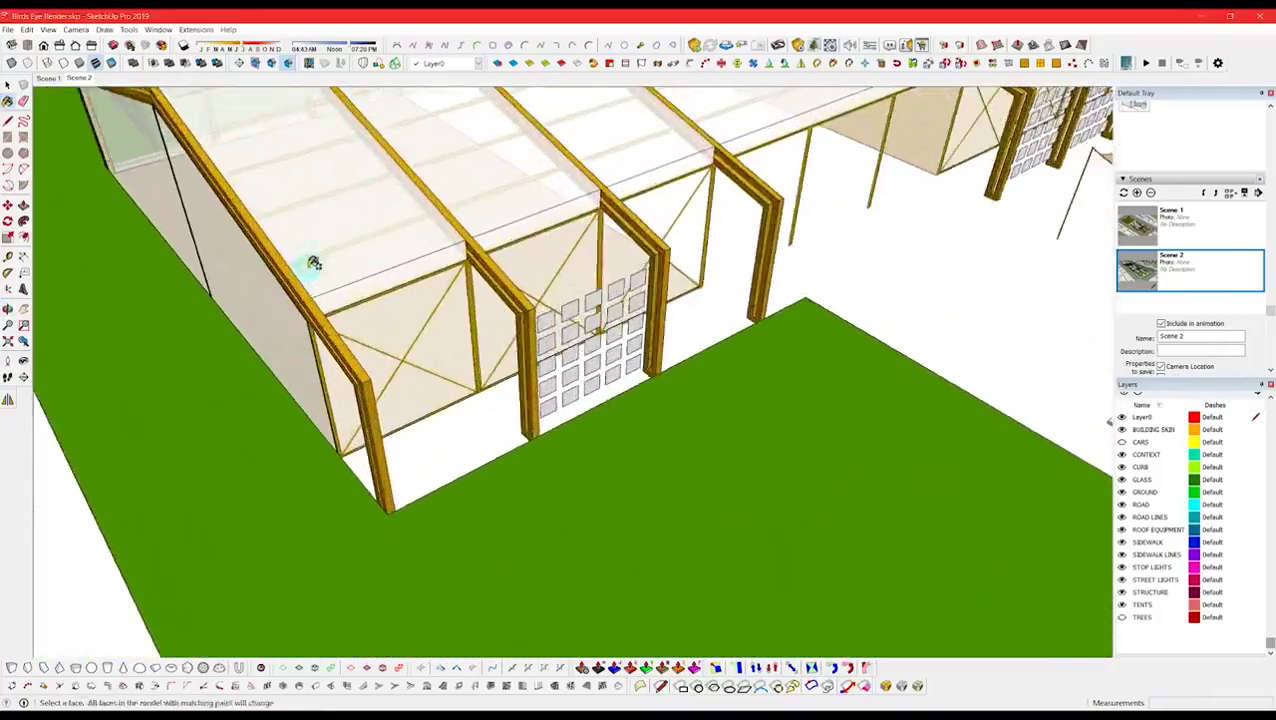
mouse_move(314, 262)
middle_mouse_down("shift")
mouse_move(355, 337)
mouse_move(508, 285)
mouse_move(556, 349)
mouse_move(464, 323)
mouse_move(342, 256)
mouse_move(338, 427)
mouse_move(316, 436)
mouse_move(326, 371)
middle_mouse_up("shift")
scroll(544, 299, "up", 4)
key("space")
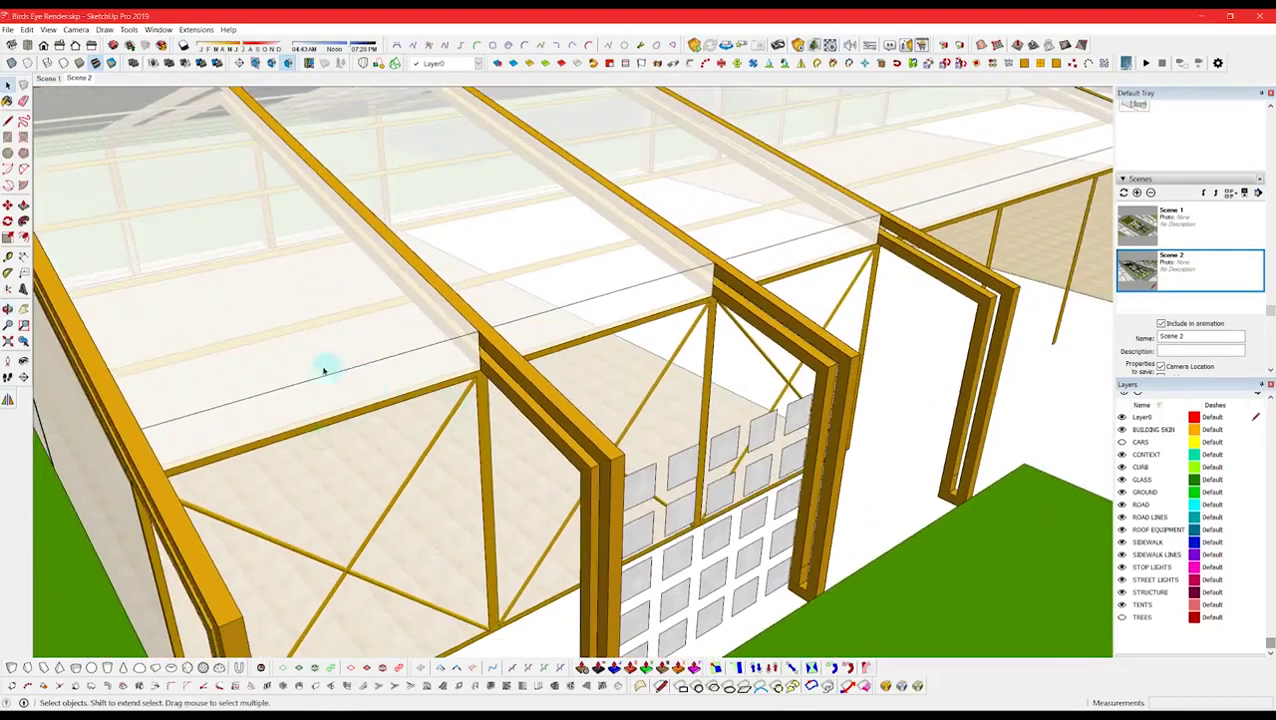
mouse_move(451, 336)
middle_mouse_down()
mouse_move(367, 333)
mouse_move(494, 334)
mouse_move(322, 288)
mouse_move(457, 301)
mouse_move(484, 317)
middle_mouse_up()
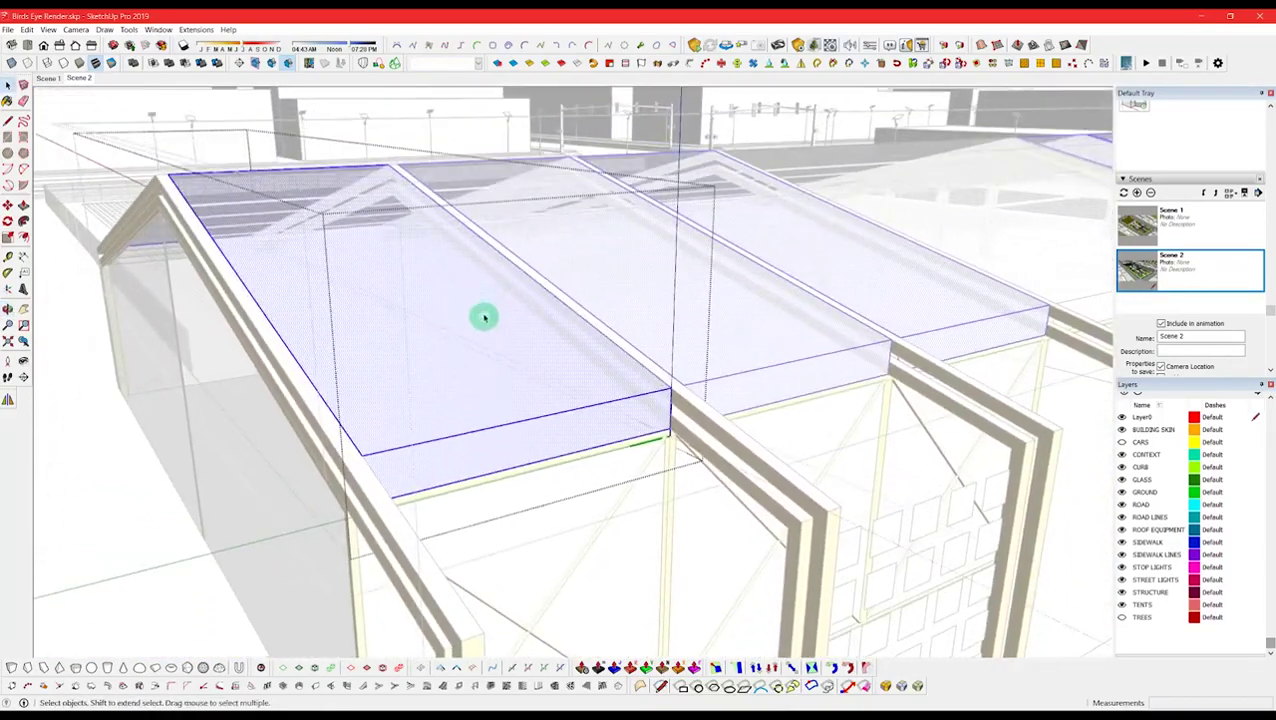
left_click_drag(483, 63, 291, 111)
left_click(434, 126)
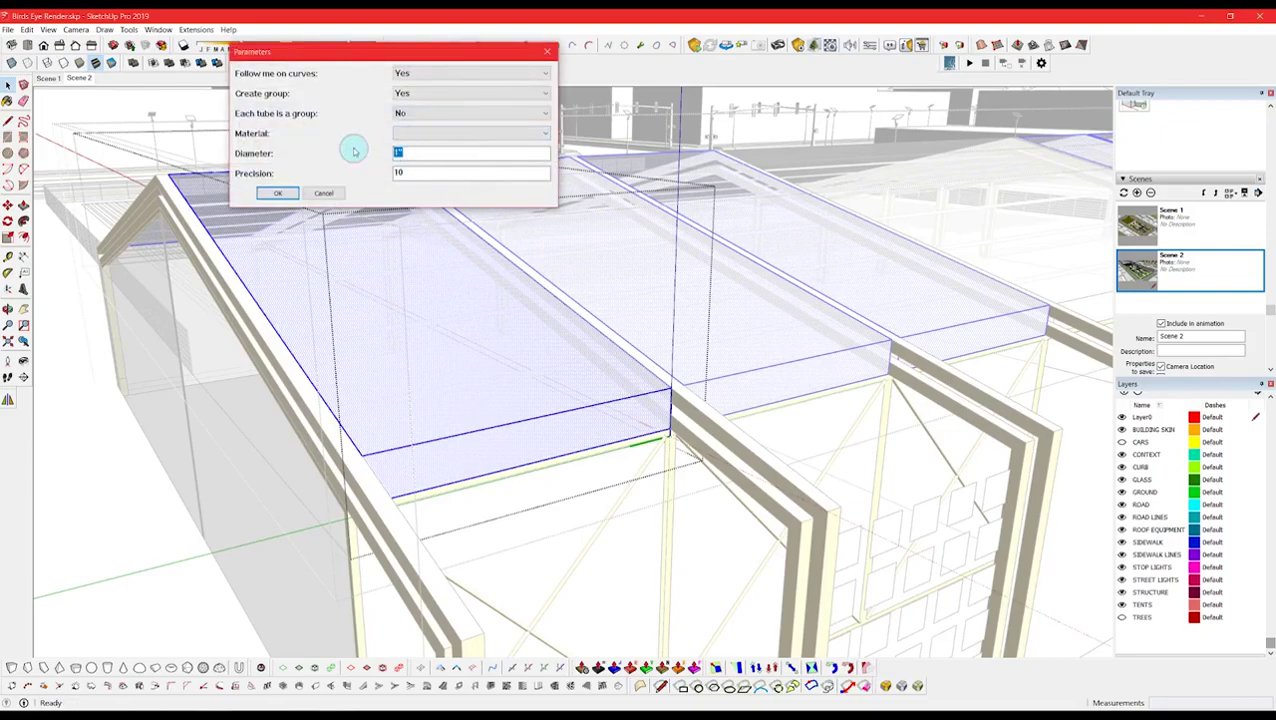
type("3")
left_click(278, 193)
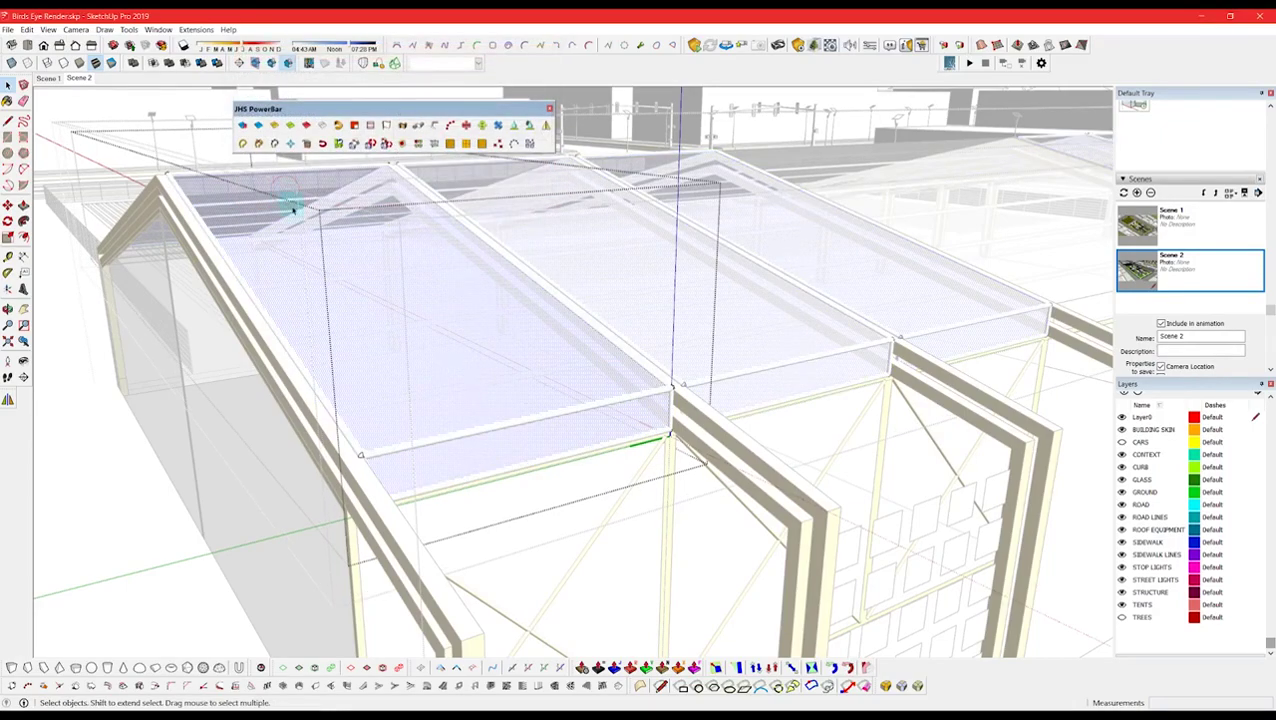
- Paint the new roof tubes with the 0044_DarkGoldenrod material of the structure's frame
middle_click_drag(492, 343, 592, 330)
scroll(580, 420, "up", 5)
middle_click_drag(598, 404, 524, 444)
scroll(614, 374, "down", 5)
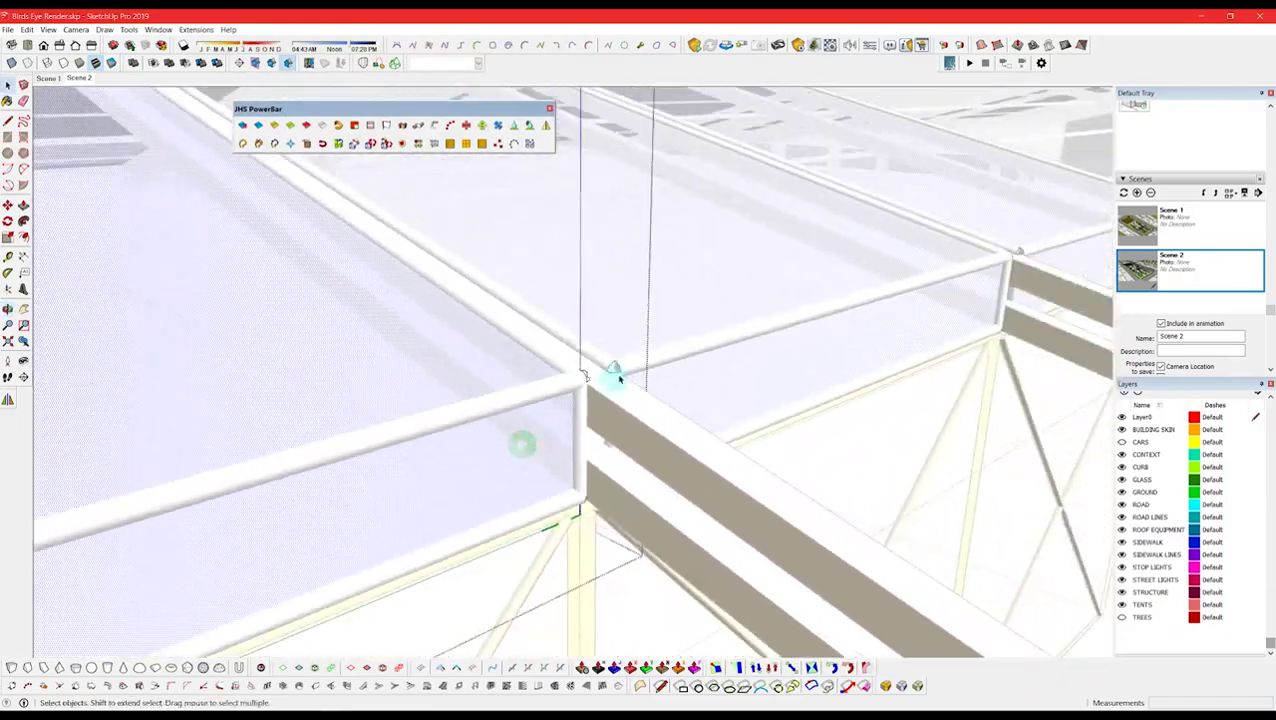
scroll(589, 376, "up", 3)
key("b")
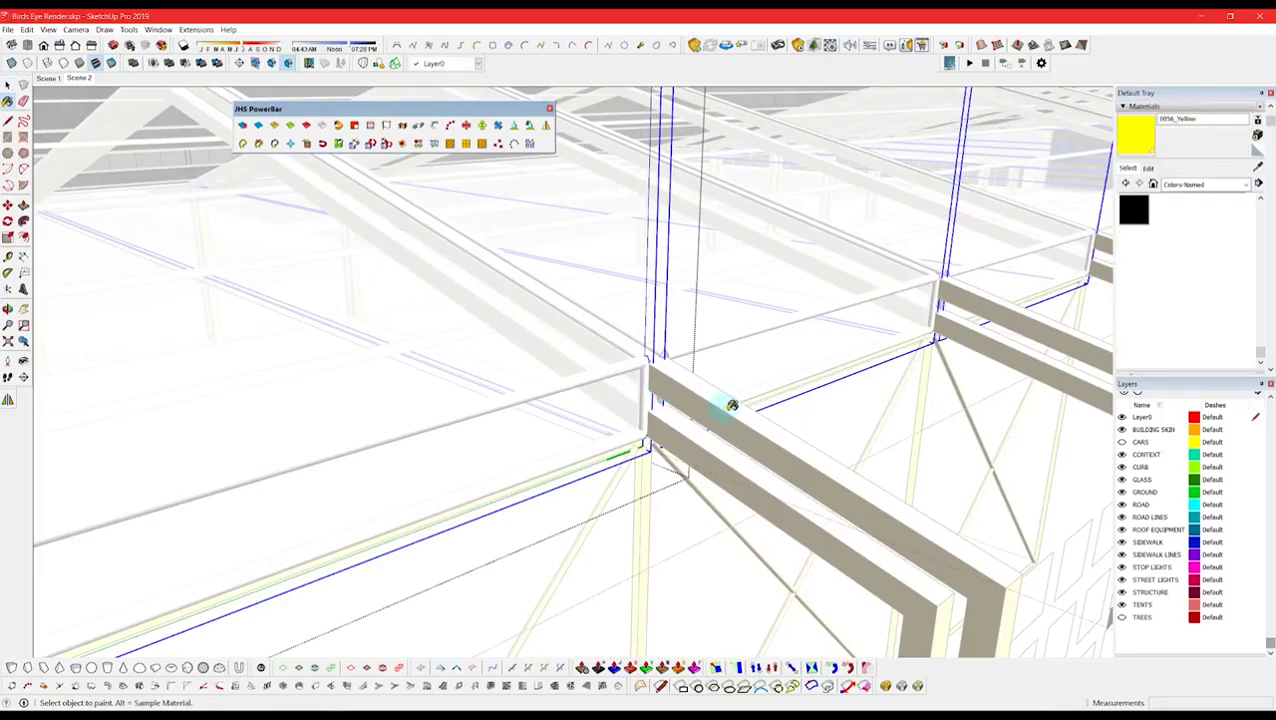
scroll(590, 370, "down", 5)
middle_click_drag(598, 365, 510, 402)
scroll(510, 374, "down", 3)
scroll(481, 367, "down", 3)
- Convert the edges of the wide bay's glass roof panel into 3" tubes and paint them 0044_DarkGoldenrod
scroll(729, 346, "up", 3)
double_click(728, 327)
scroll(711, 300, "up", 2)
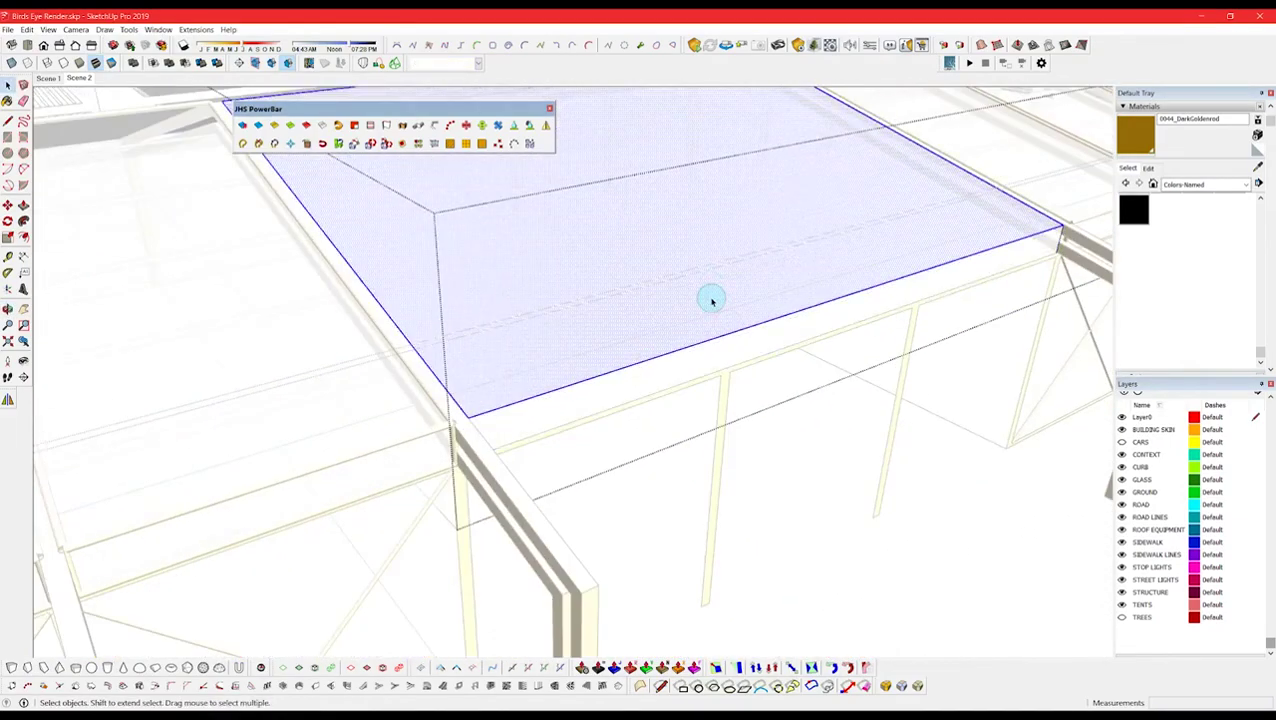
left_click(434, 127)
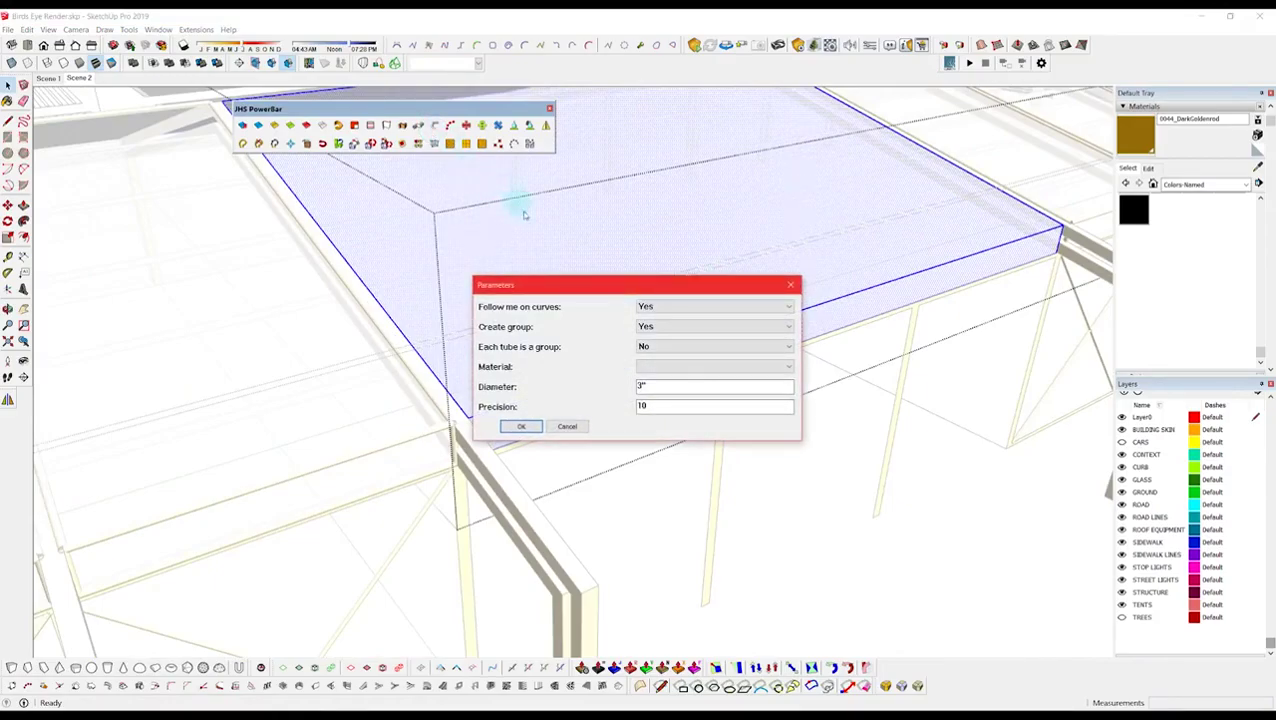
left_click(519, 426)
scroll(522, 405, "up", 3)
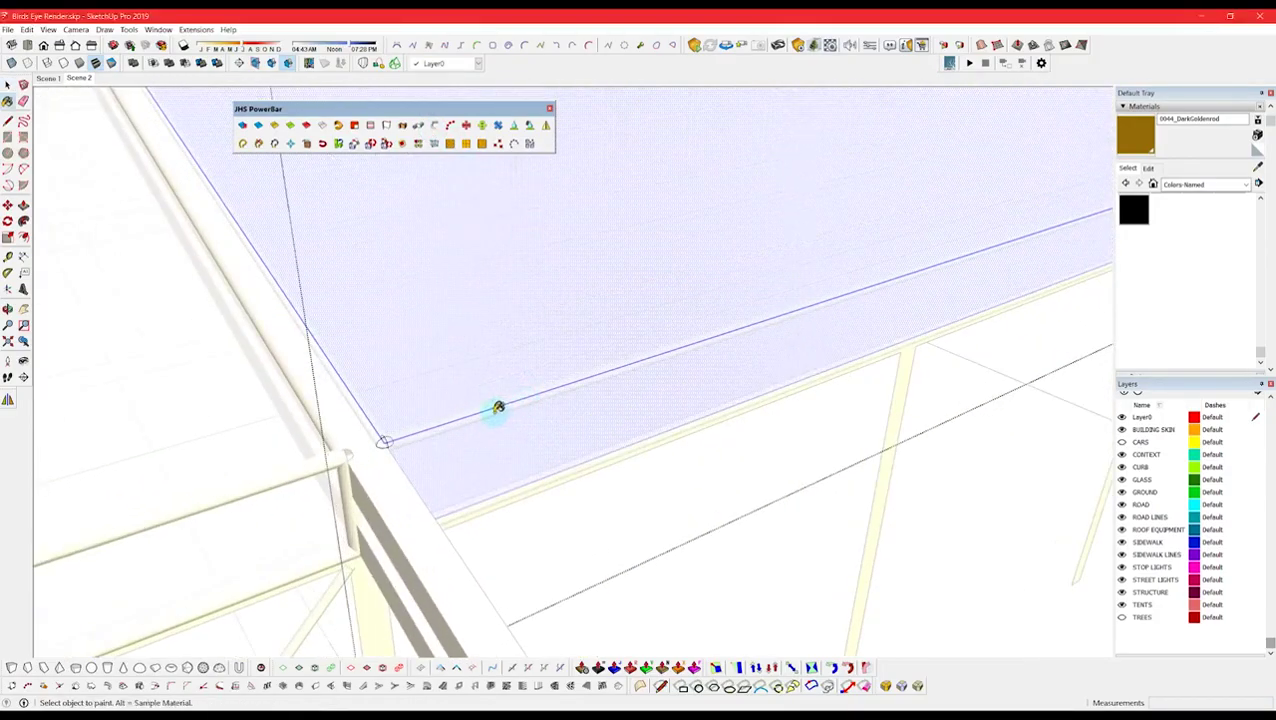
scroll(490, 395, "down", 5)
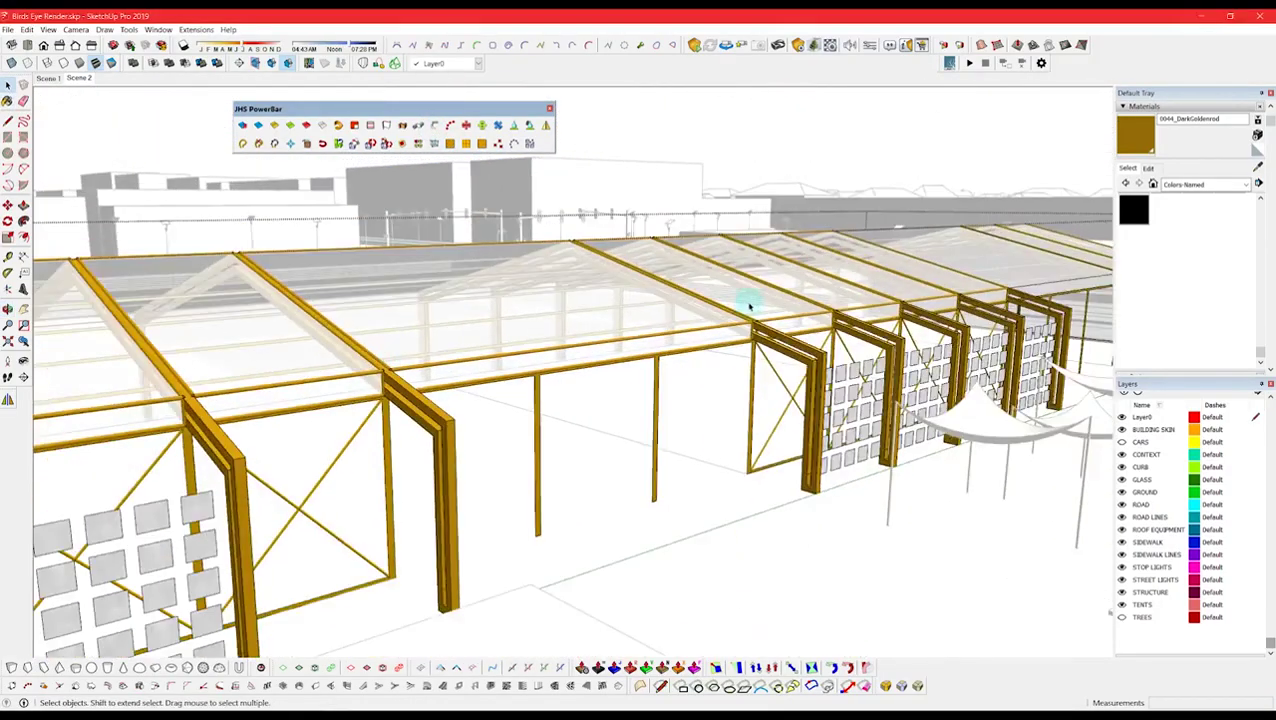
- Give another glass roof panel 3" edge tubes in 0044_DarkGoldenrod and leave the group
scroll(669, 327, "up", 3)
double_click(669, 327)
triple_click(669, 327)
left_click(434, 126)
left_click(519, 426)
scroll(678, 330, "up", 4)
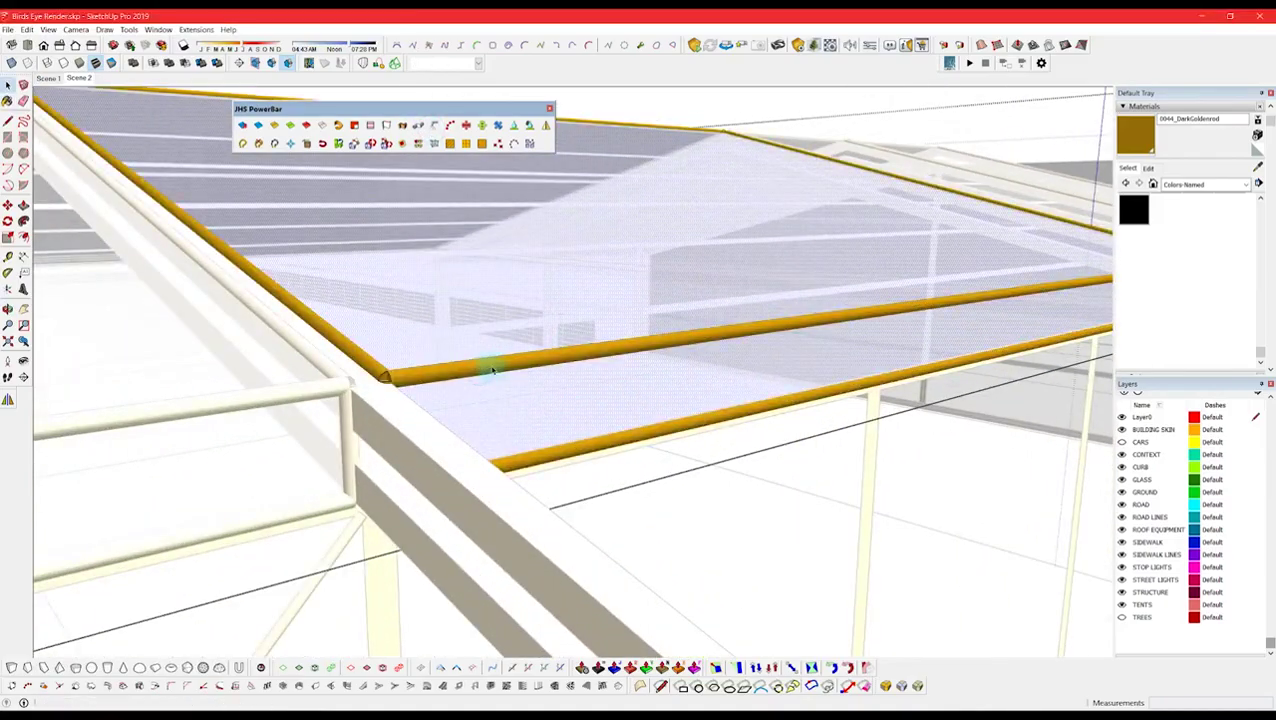
scroll(492, 371, "down", 10)
left_click(592, 373)
- Examine the railing beside the wooden deck and return to the second scene's bird's-eye view
middle_click_drag(592, 373, 478, 339)
scroll(336, 419, "up", 8)
middle_click_drag(336, 419, 1079, 431)
scroll(1181, 318, "down", 5)
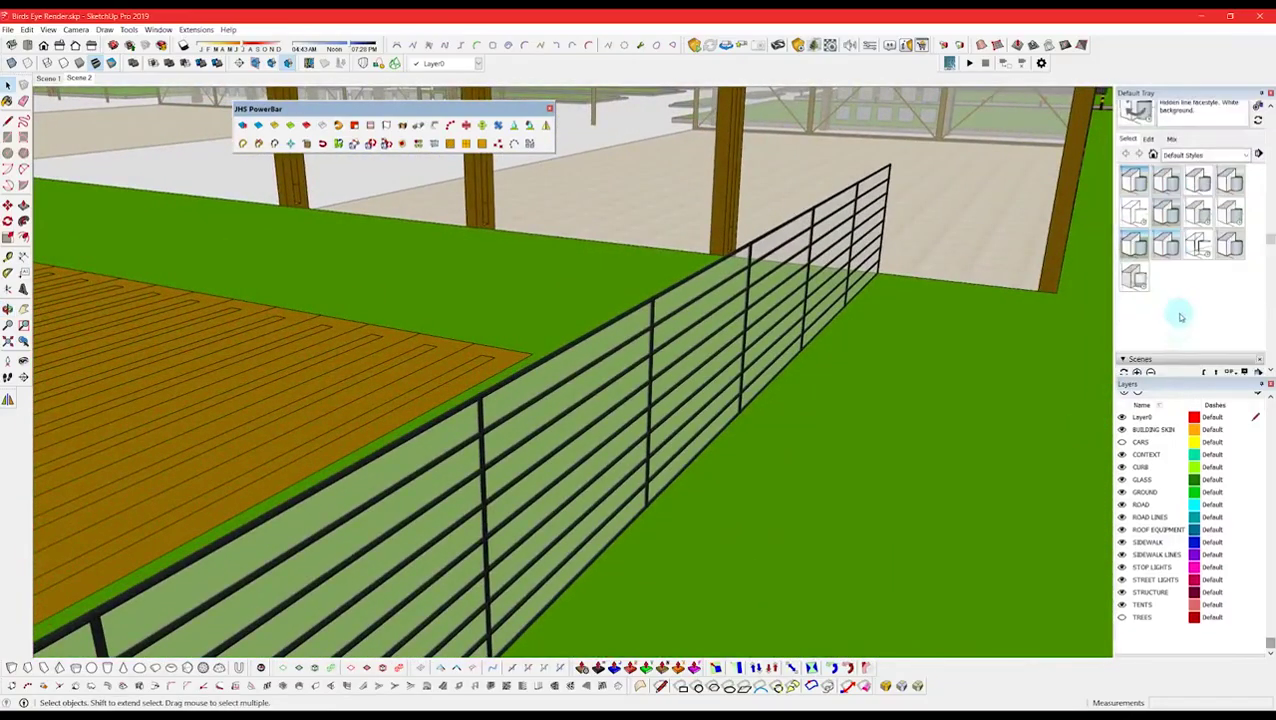
scroll(1181, 318, "down", 3)
left_click(1181, 322)
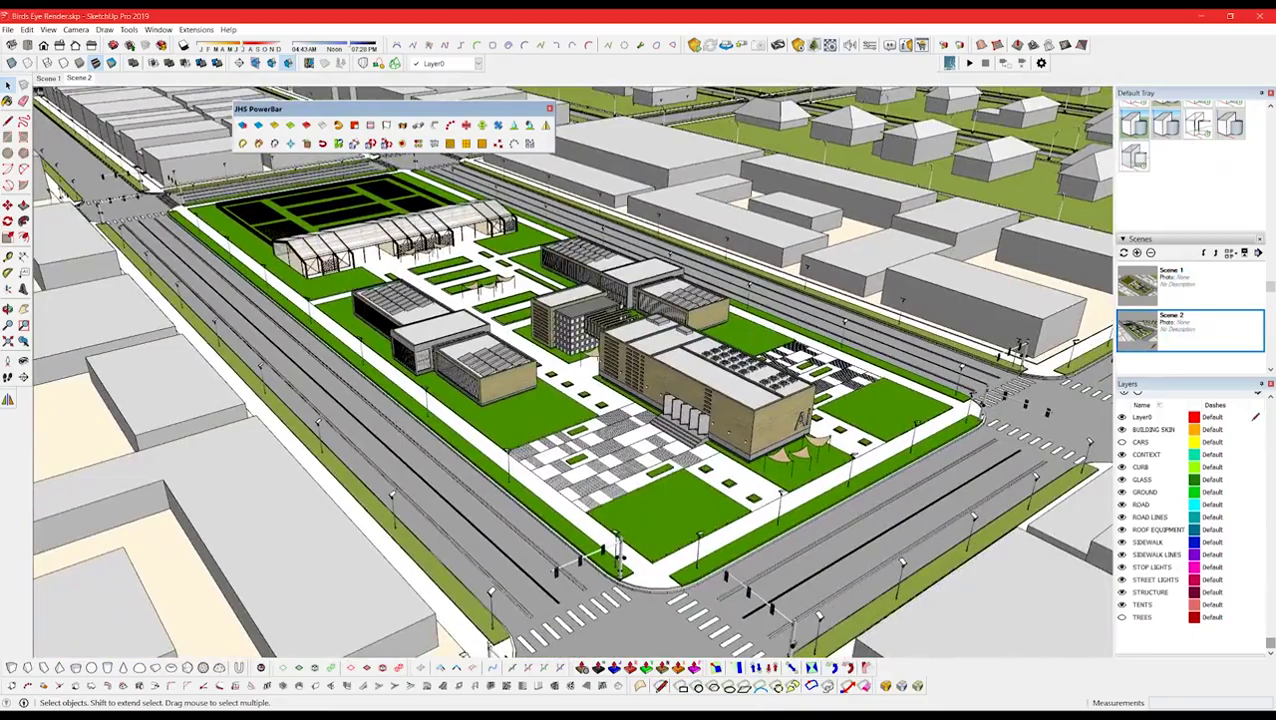
left_click(922, 714)
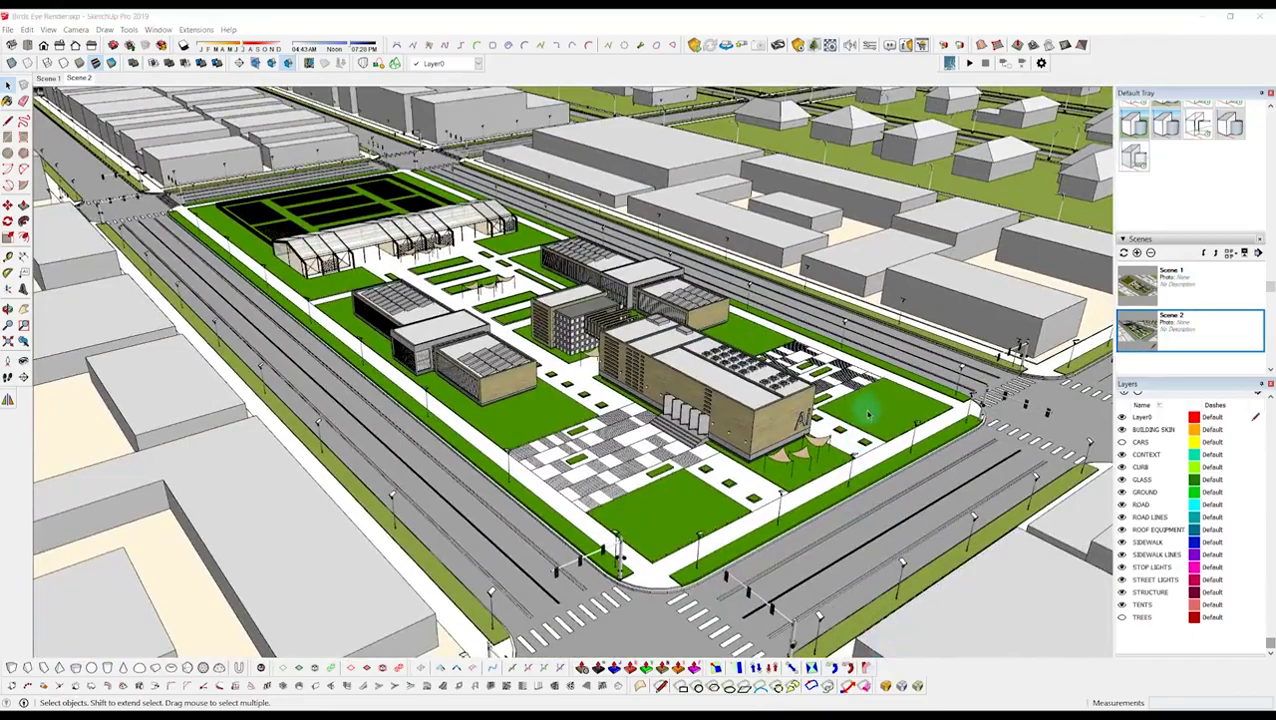
- Open the lane-marking group of the road beyond the corner intersection and select one of its single lane lines
middle_click_drag(868, 414, 743, 393)
scroll(925, 334, "up", 8)
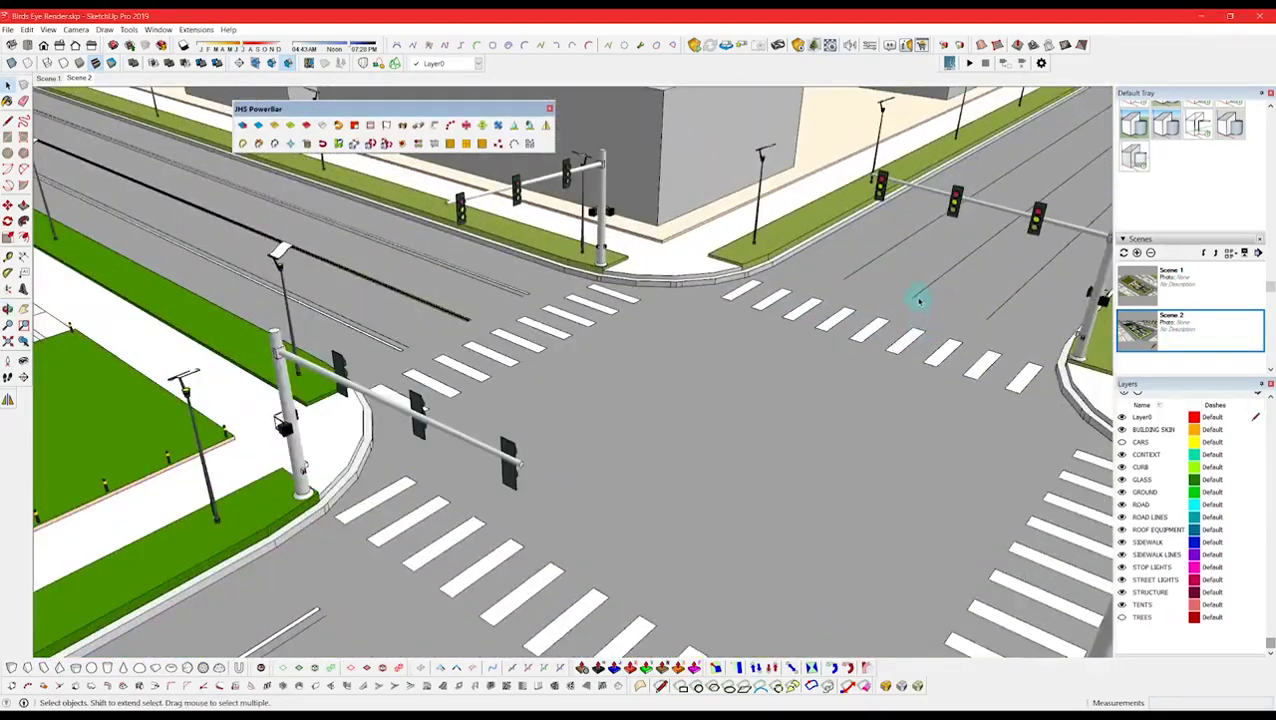
double_click(918, 299)
left_click(917, 297)
middle_click_drag(917, 297, 699, 289)
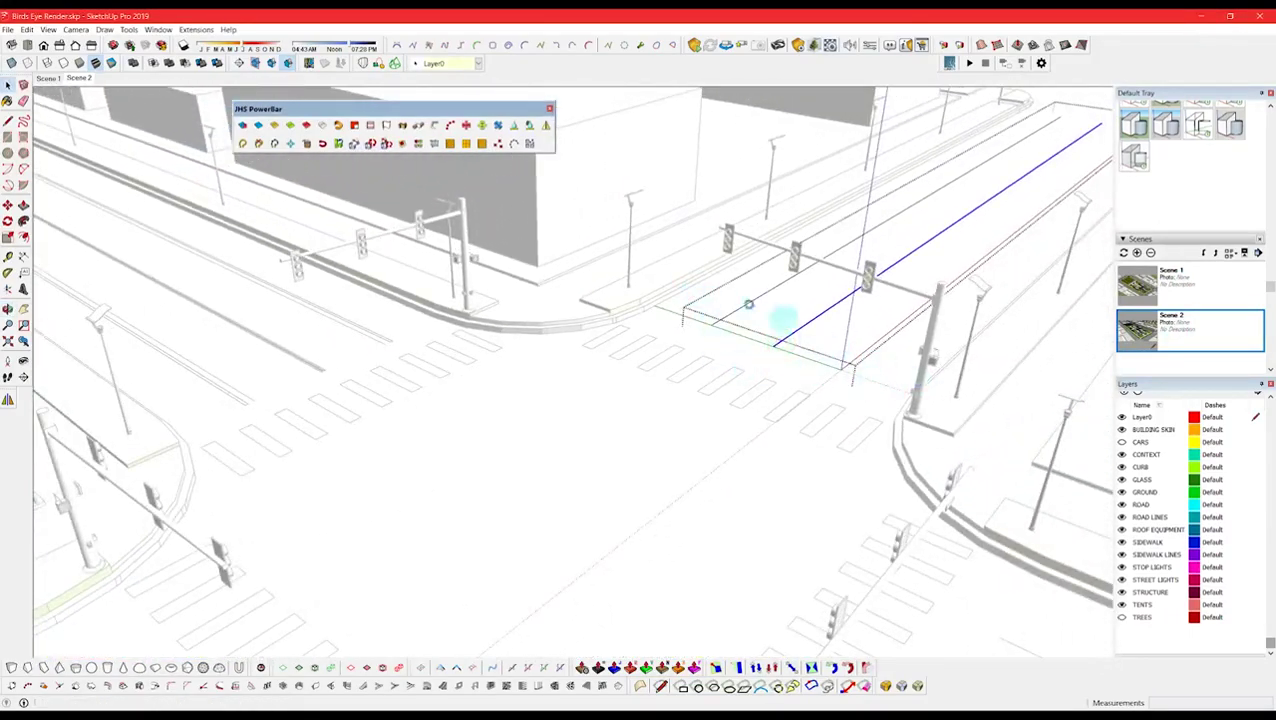
middle_click_drag(852, 320, 621, 333)
- Open the adjoining road's marking group and start erasing at the crosswalk end of its white lane line
left_click(295, 382)
scroll(295, 384, "up", 5)
left_click(307, 432)
double_click(307, 431)
left_click(303, 433)
double_click(303, 431)
key("e")
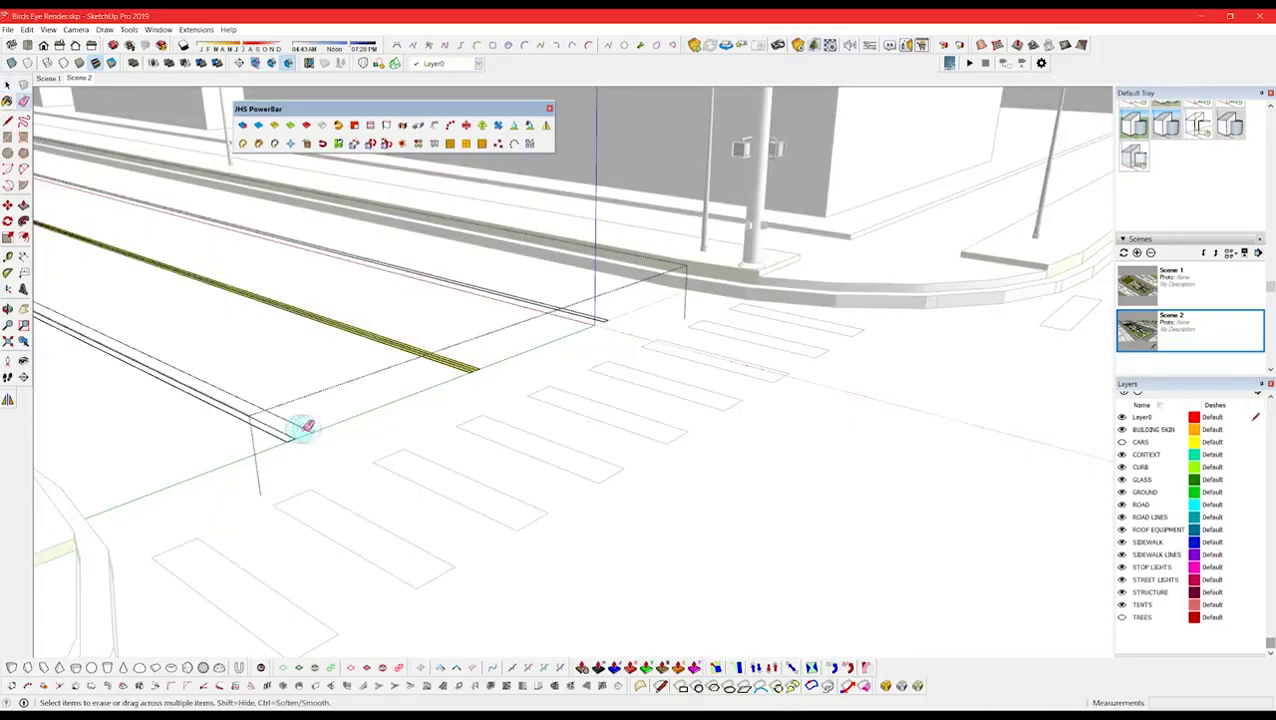
- Open the marking group of the road with three thin lane lines and extrude its outer line as a central-aligned face 6" wide and 1/4" high
middle_click_drag(591, 329, 440, 420)
scroll(365, 441, "down", 8)
middle_click_drag(358, 408, 536, 403)
scroll(811, 412, "up", 4)
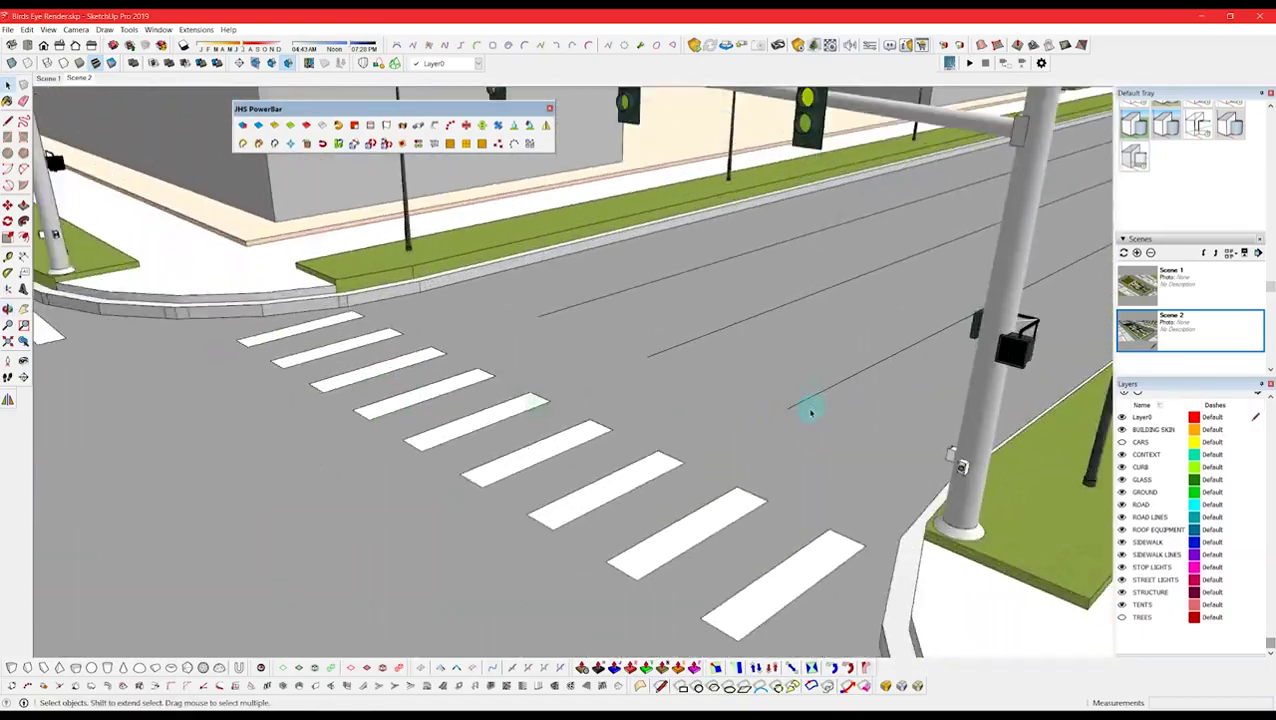
scroll(811, 412, "up", 2)
double_click(795, 406)
scroll(790, 400, "up", 2)
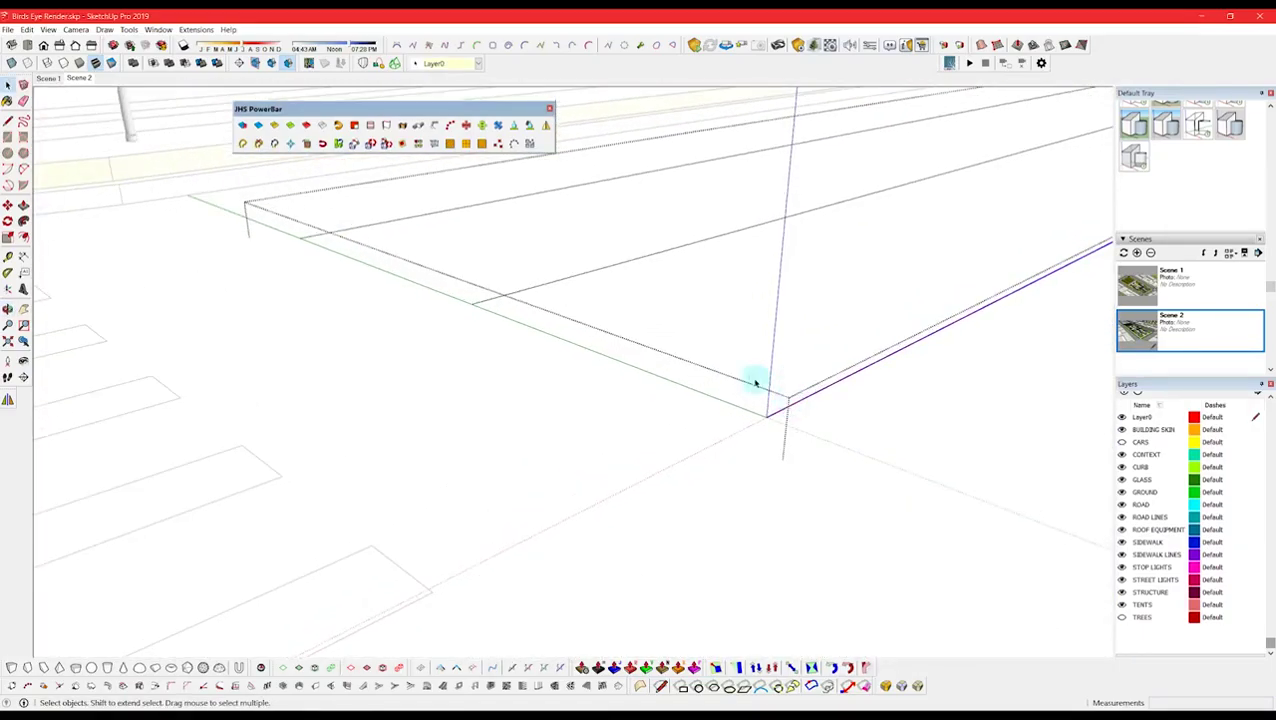
left_click(404, 127)
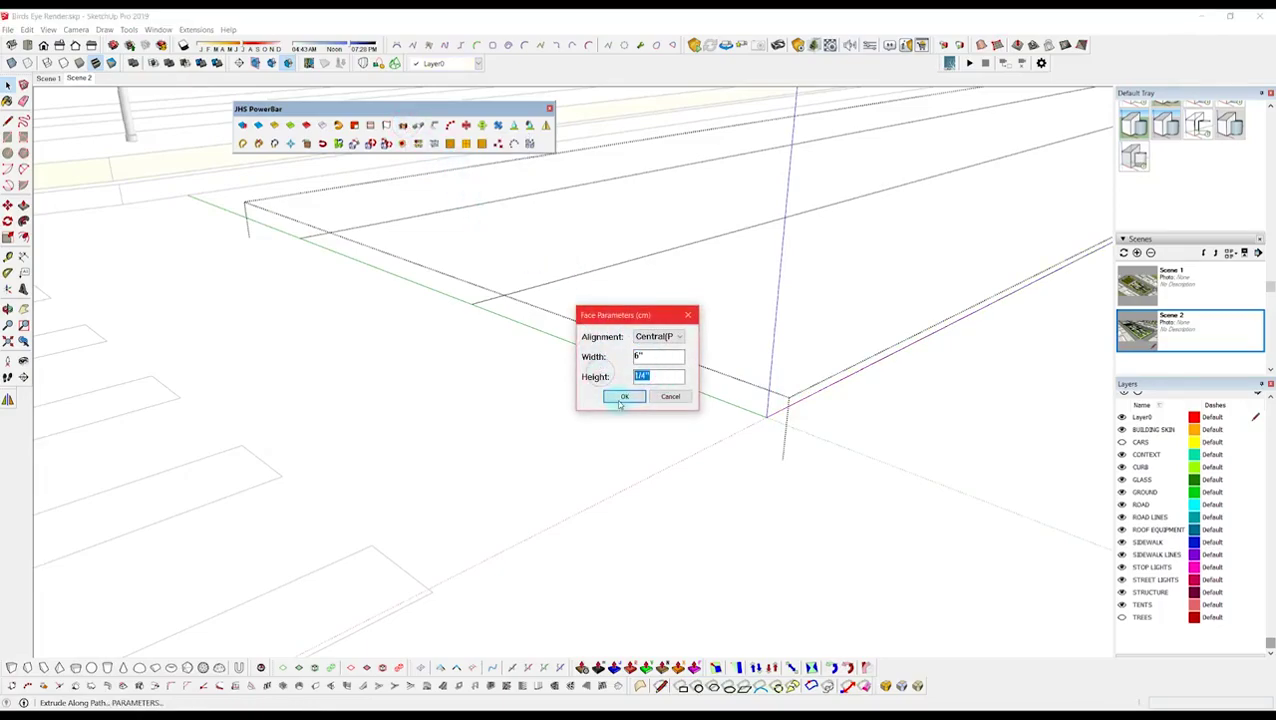
left_click(623, 397)
left_click(621, 393)
- Extrude that road's middle and far lane lines along their paths with the same 6" by 1/4" centred profile
middle_click_drag(706, 433, 596, 323)
left_click(404, 127)
left_click(623, 397)
left_click(620, 394)
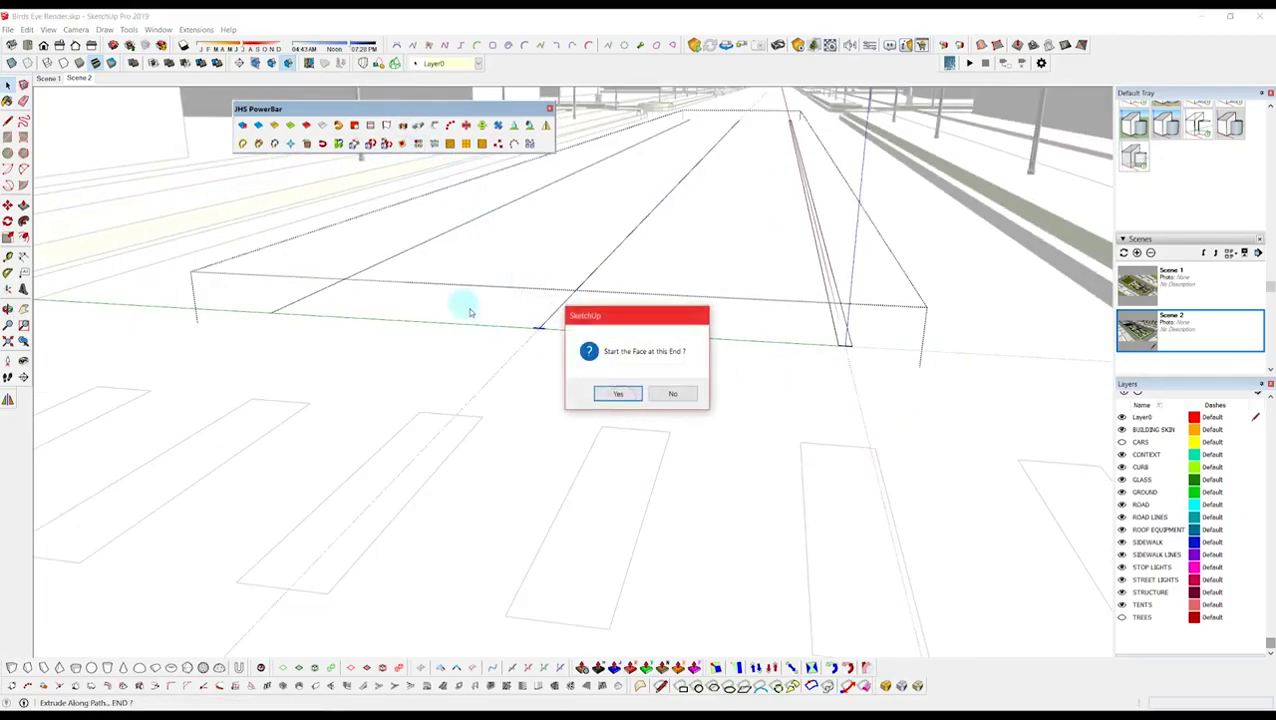
left_click(325, 288)
left_click(404, 126)
left_click(623, 397)
left_click(618, 393)
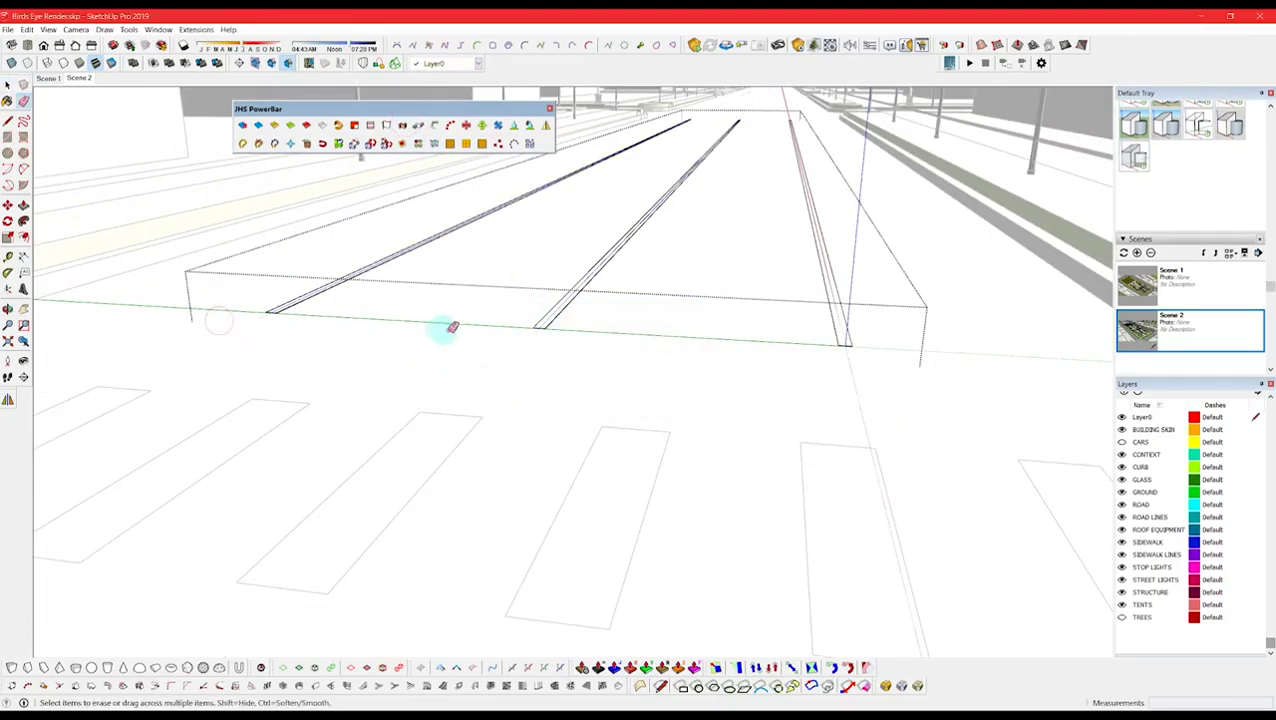
- Turn the middle lane line into a double line painted yellow Color E05 and return to Scene 2's bird's-eye view
scroll(441, 330, "up", 5)
key("p")
key("m")
left_click(455, 346)
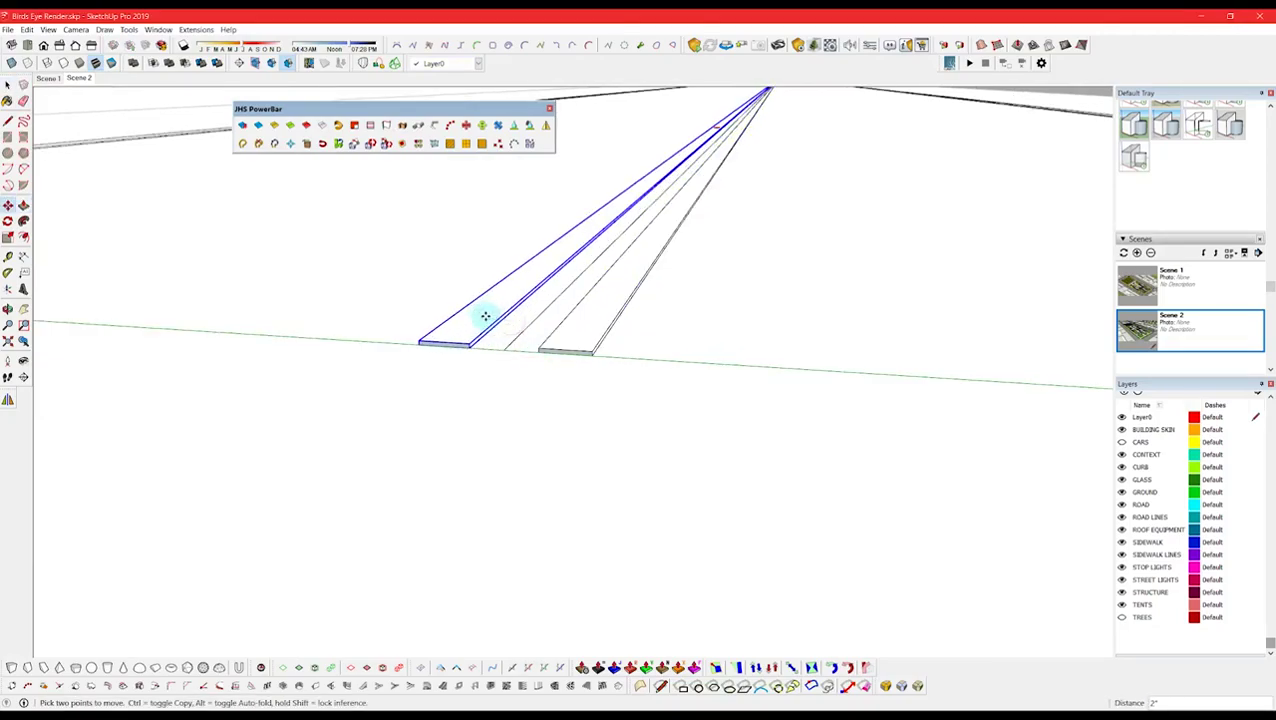
key("Escape")
key("space")
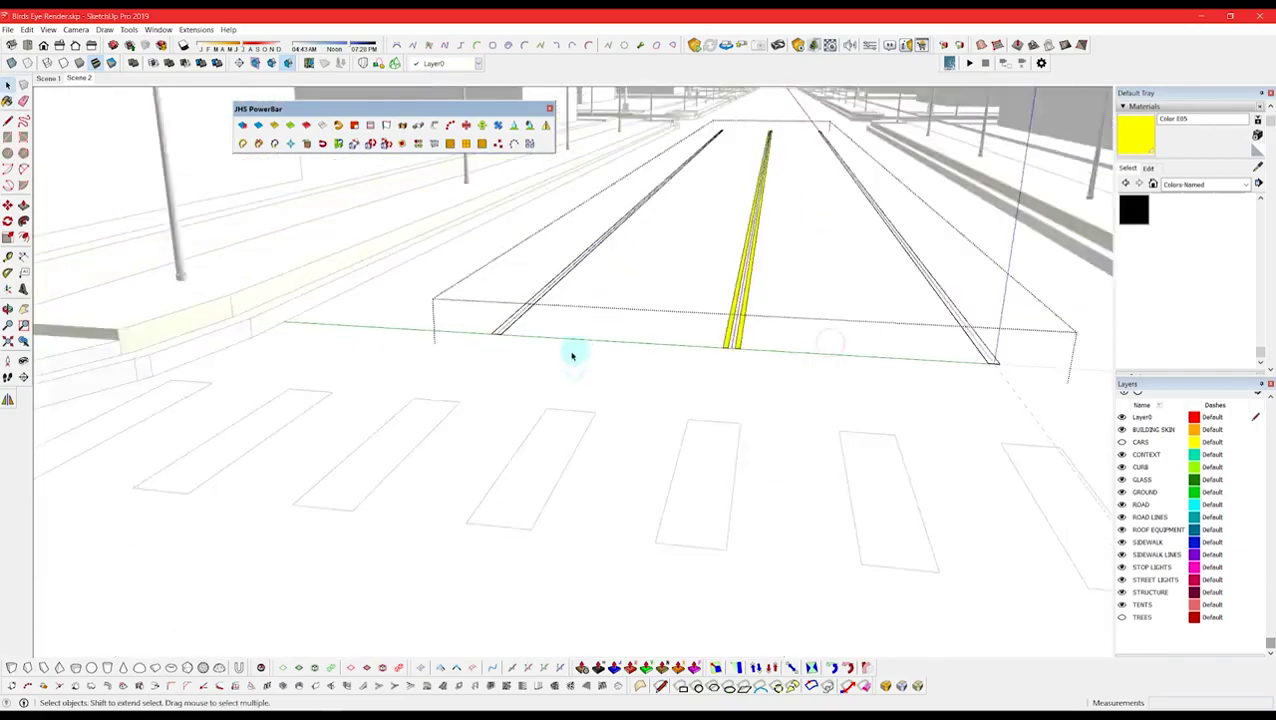
key("Page_Down")
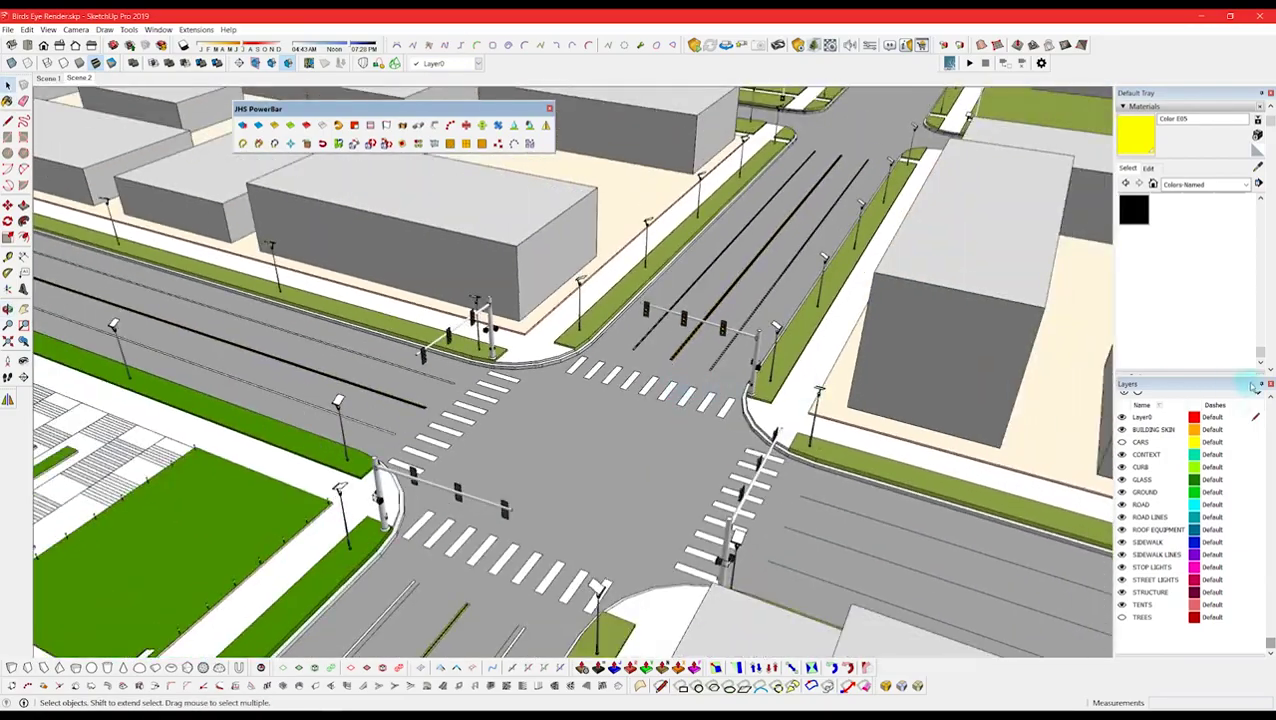
left_click(1193, 230)
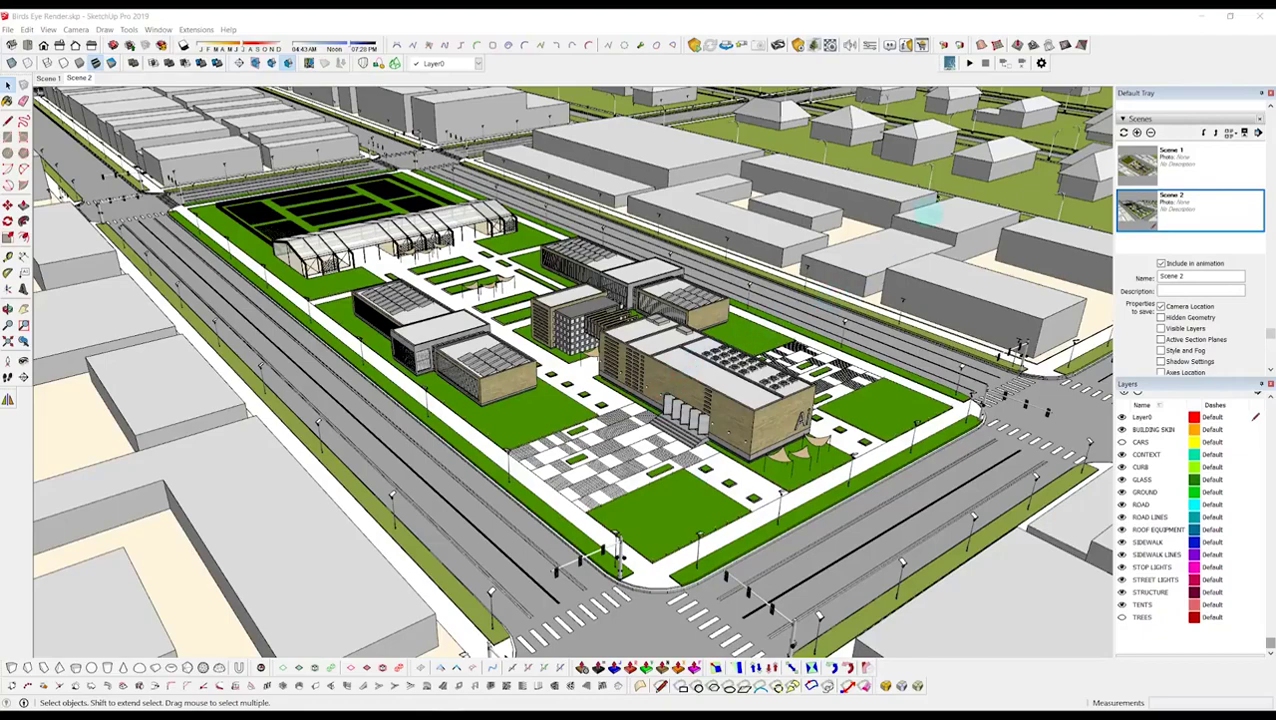
- Dock the JHS PowerBar with the other toolbars and float the Lumion LiveSync toolbar over the model
left_click(940, 62)
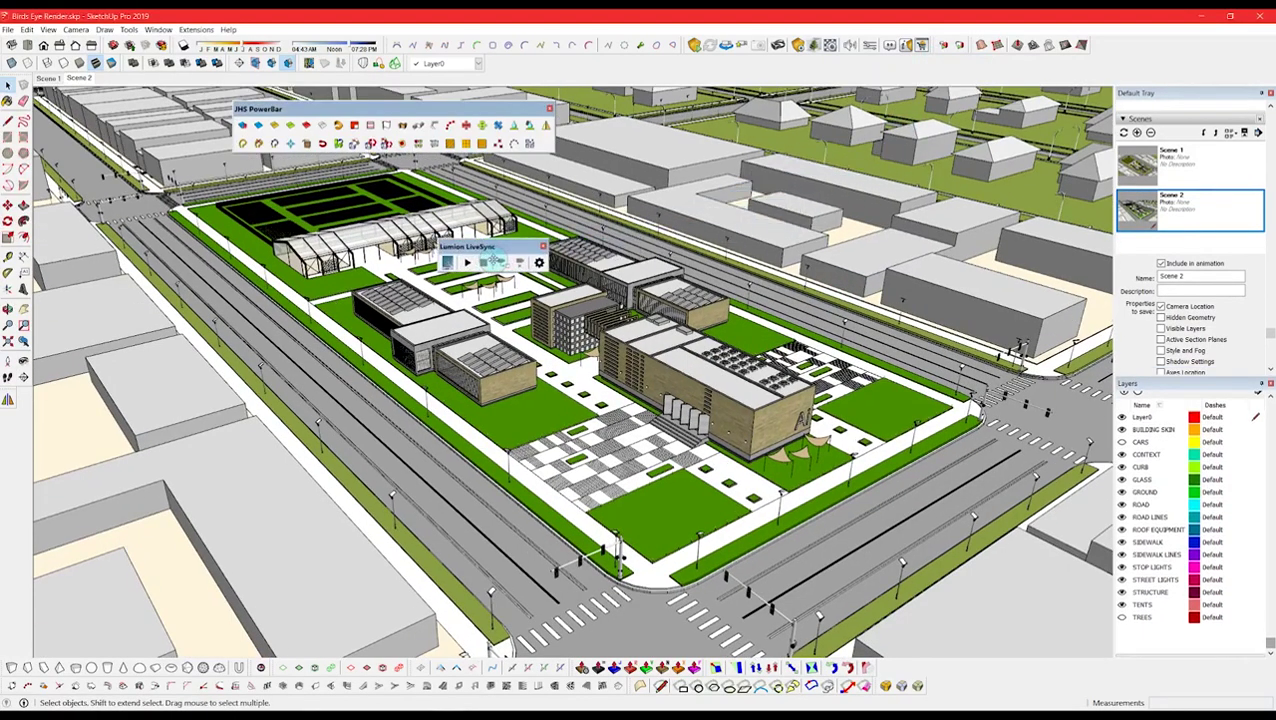
left_click_drag(400, 108, 380, 64)
left_click_drag(485, 247, 337, 129)
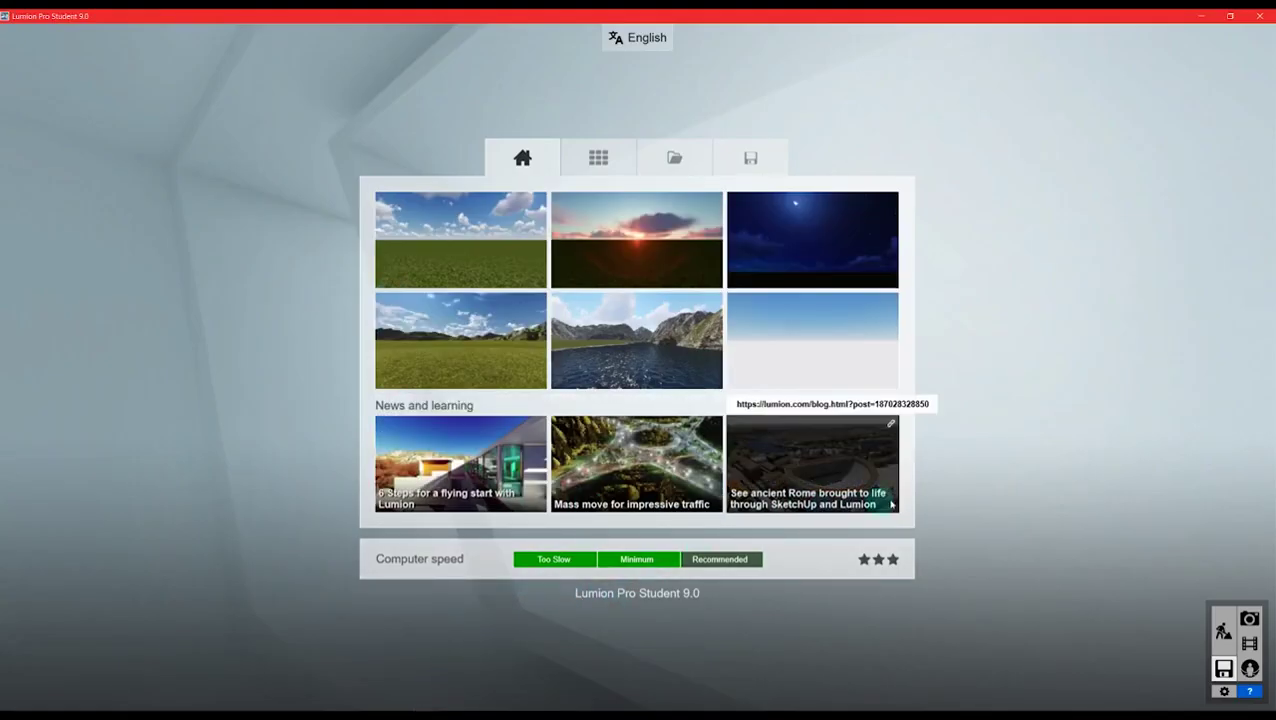
- Create a new Plain scene in Lumion and start LiveSync for the campus model from SketchUp
left_click(499, 252)
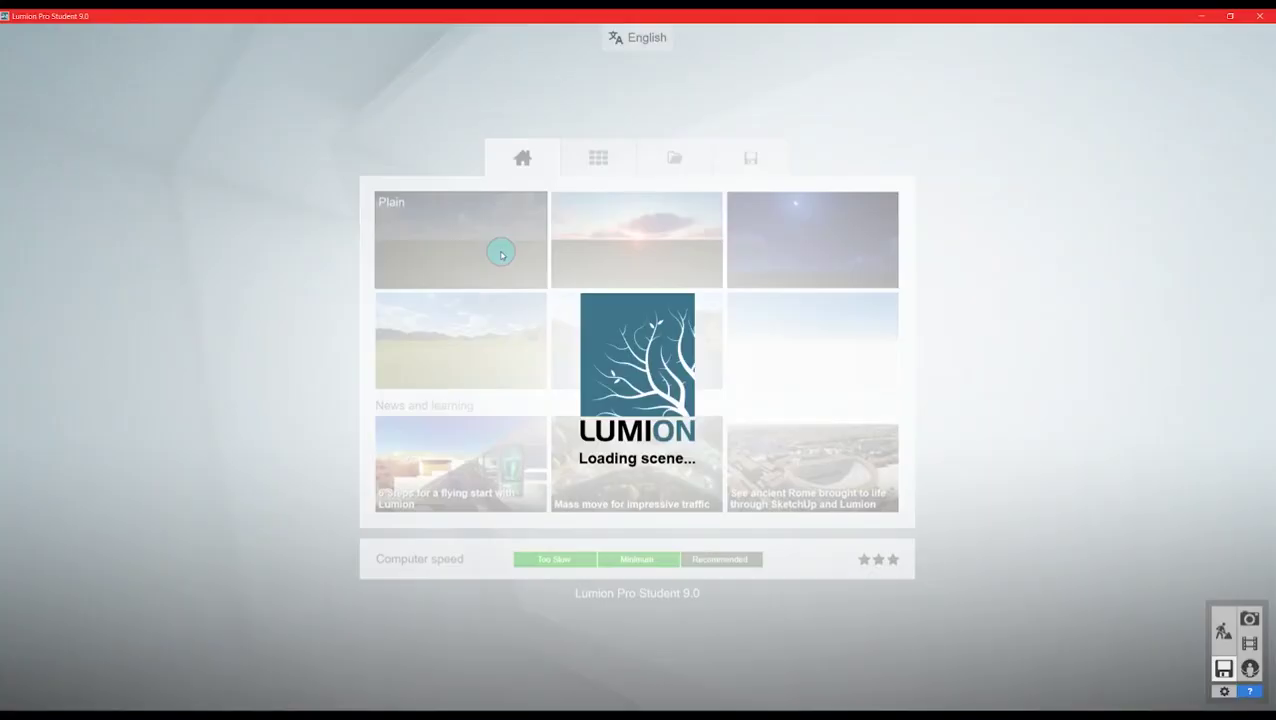
right_click_drag(698, 438, 614, 398)
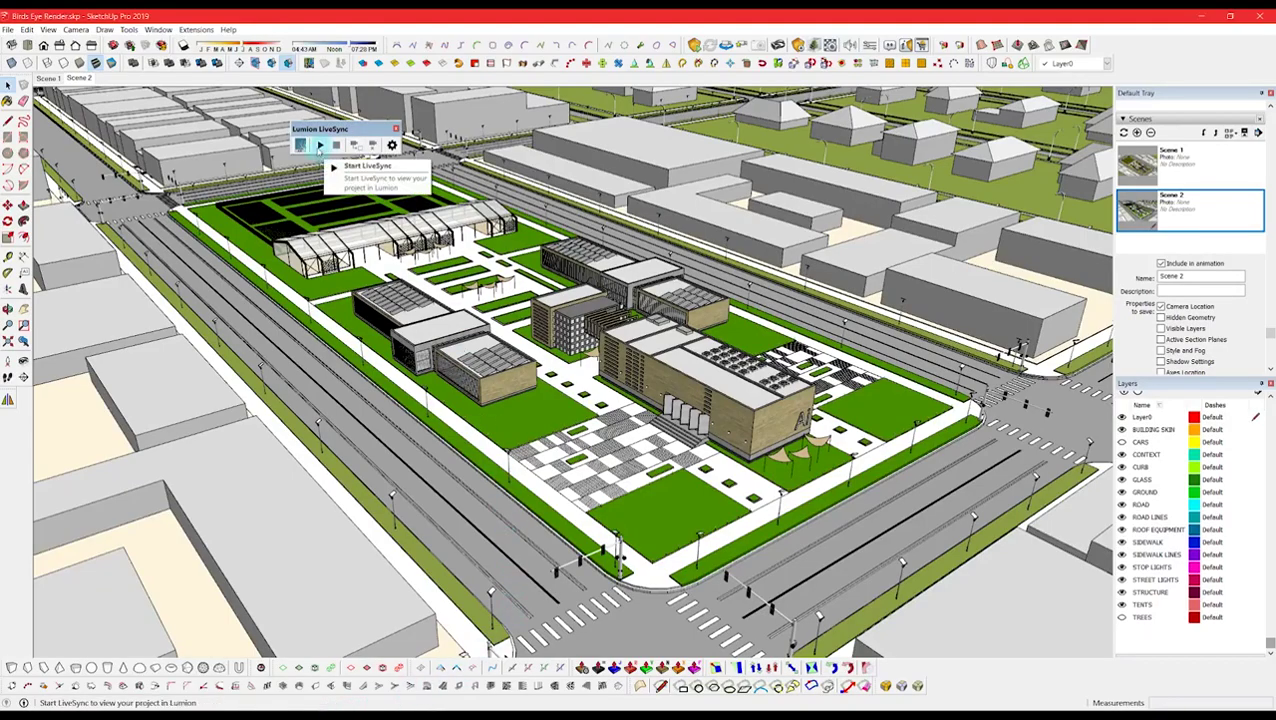
left_click(320, 146)
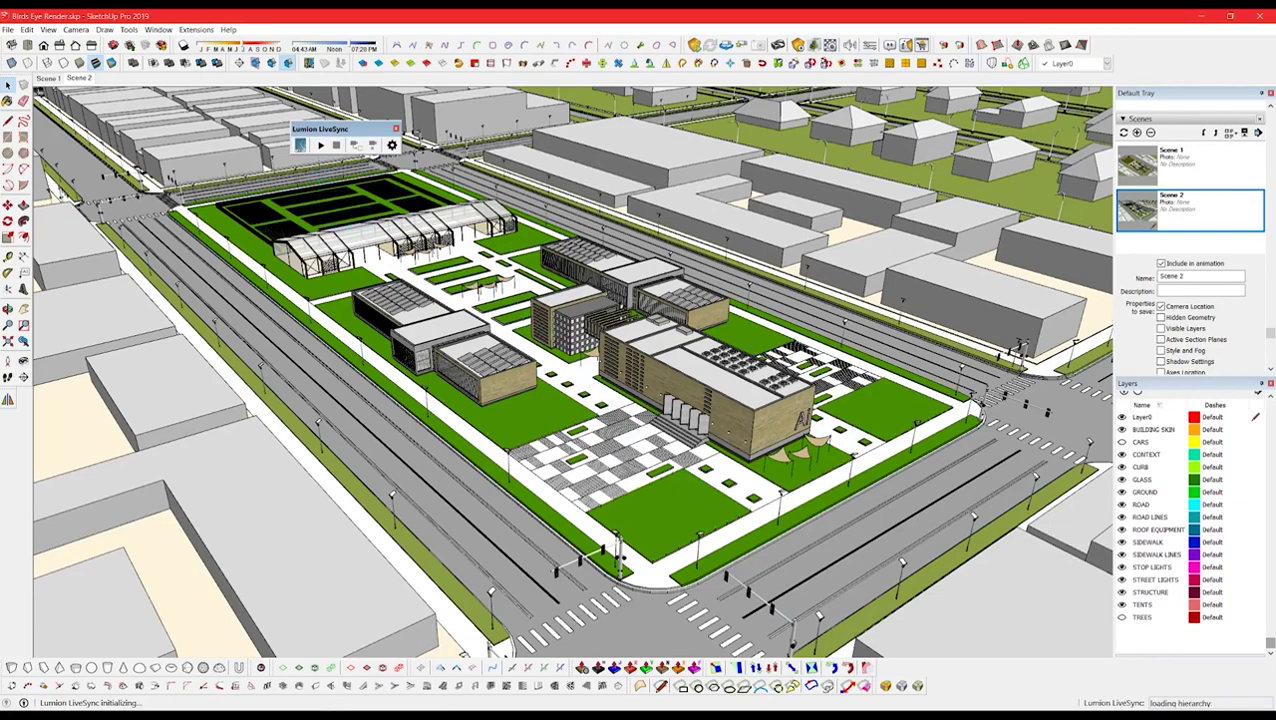
- Arrange the SketchUp and Lumion windows side by side, each filling half of the screen
middle_click_drag(873, 460, 737, 406)
mouse_move(532, 14)
left_mouse_down()
mouse_move(698, 85)
mouse_move(1274, 170)
left_mouse_up()
left_click(469, 203)
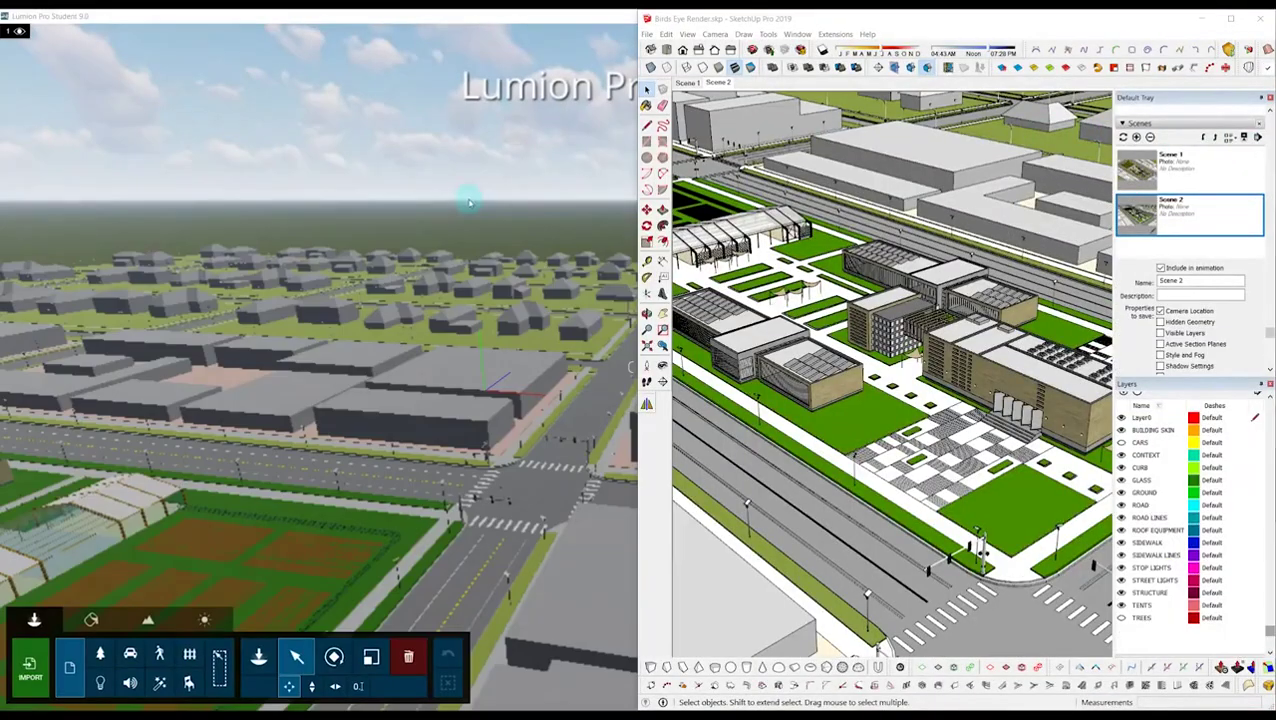
- Dock the Lumion LiveSync toolbar in SketchUp and bring the main building's entrance steps into close view
middle_click_drag(683, 325, 900, 350)
mouse_move(385, 129)
left_mouse_down()
mouse_move(1083, 125)
mouse_move(1246, 75)
left_mouse_up()
scroll(957, 413, "up", 10)
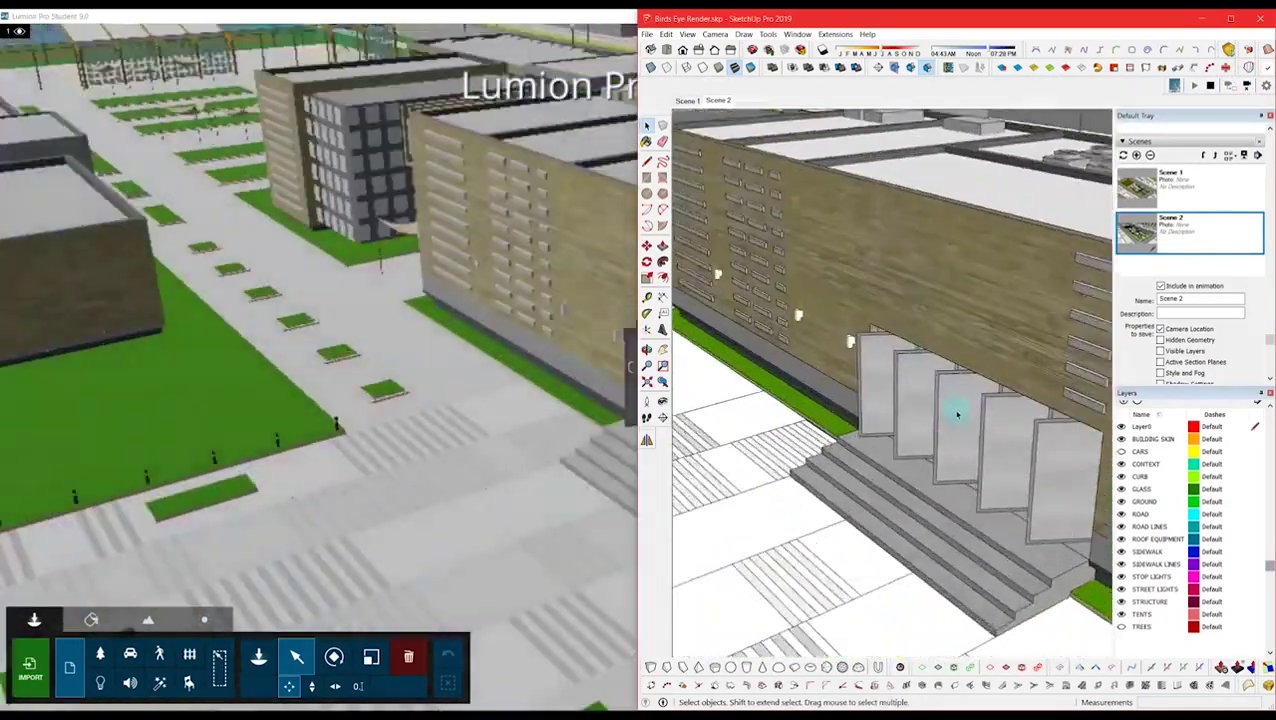
mouse_move(957, 413)
middle_mouse_down()
mouse_move(928, 364)
mouse_move(945, 360)
middle_mouse_up()
- Maximize Lumion, open and confirm its editor settings, and return to the side-by-side view of the campus
left_click(413, 13)
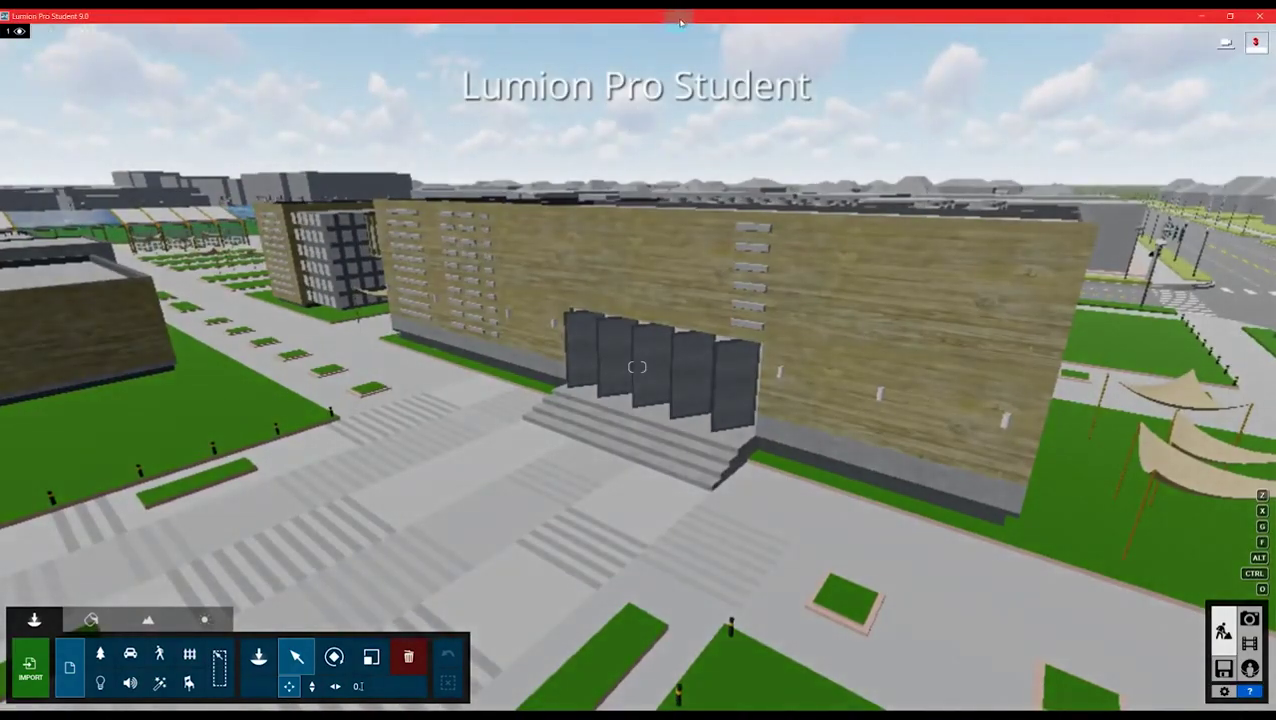
scroll(900, 390, "down", 10)
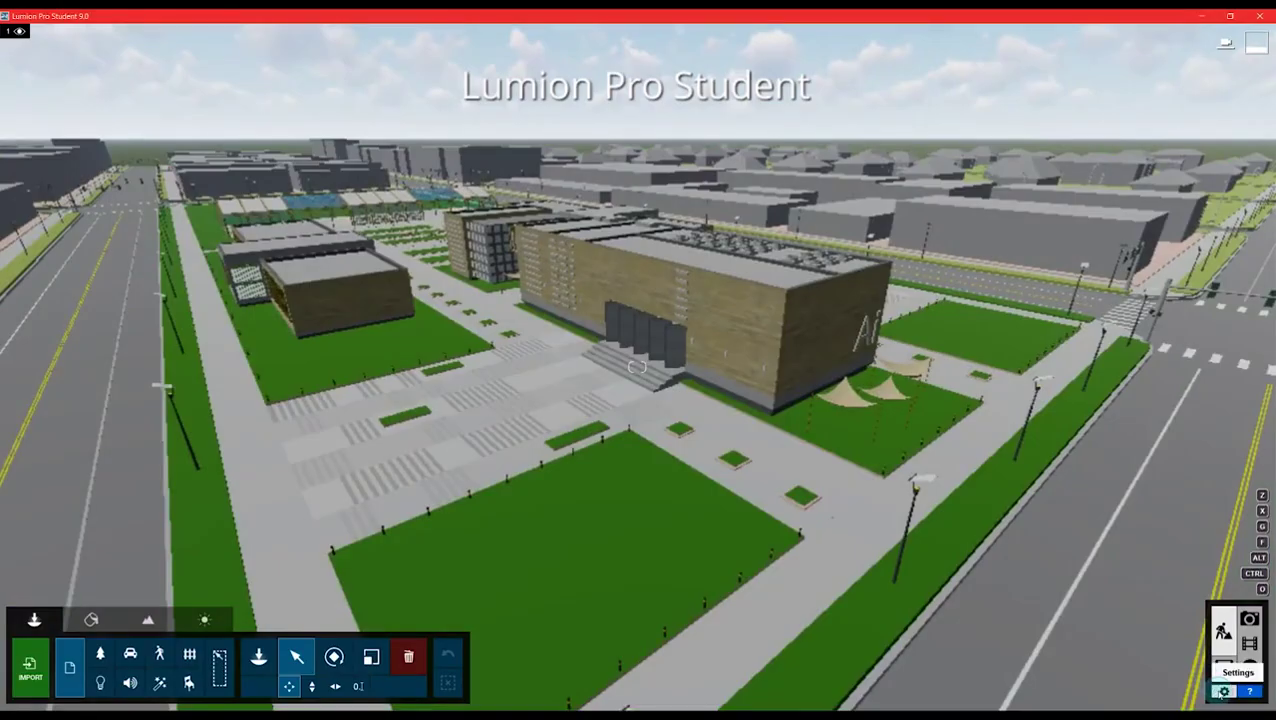
left_click(1224, 691)
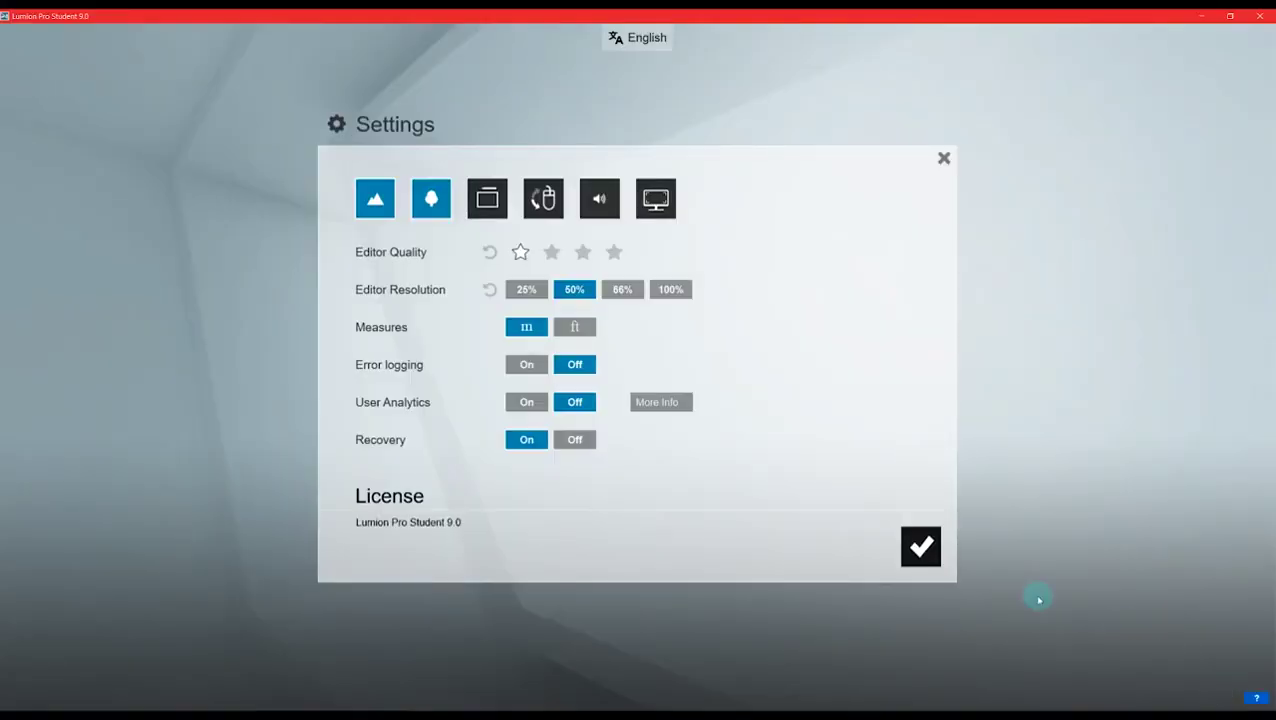
left_click(931, 563)
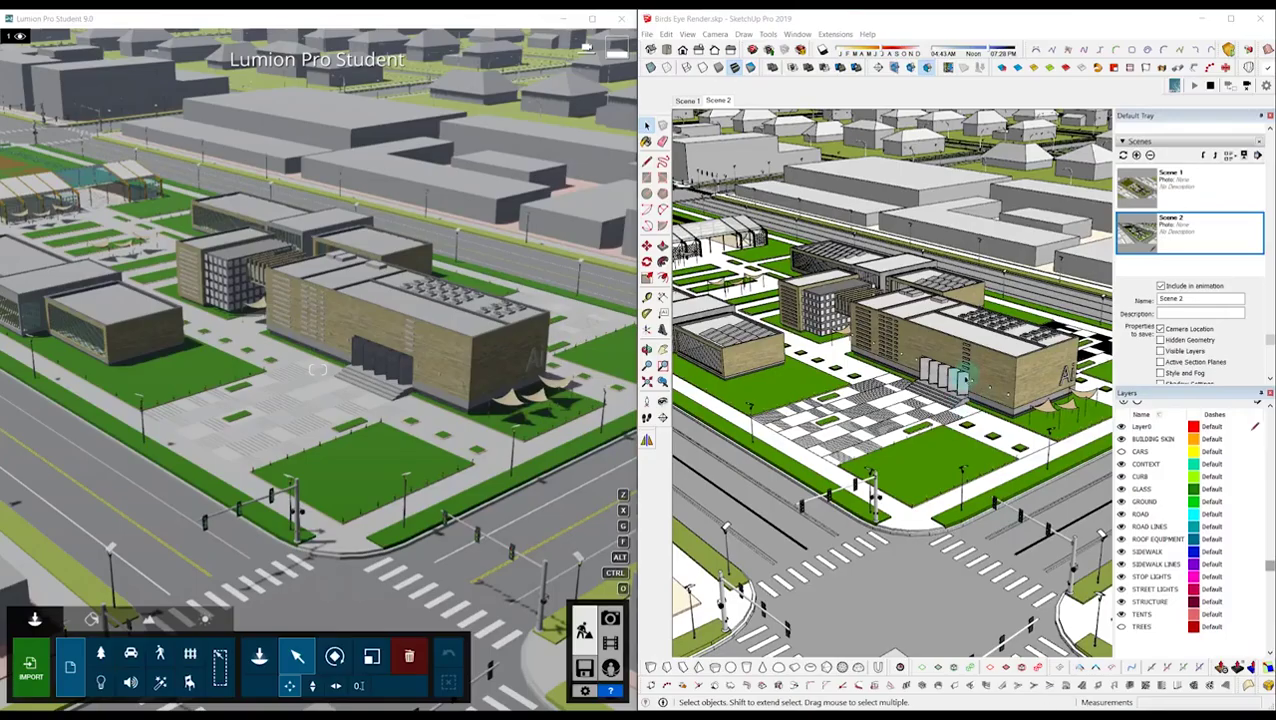
middle_click_drag(962, 378, 956, 350)
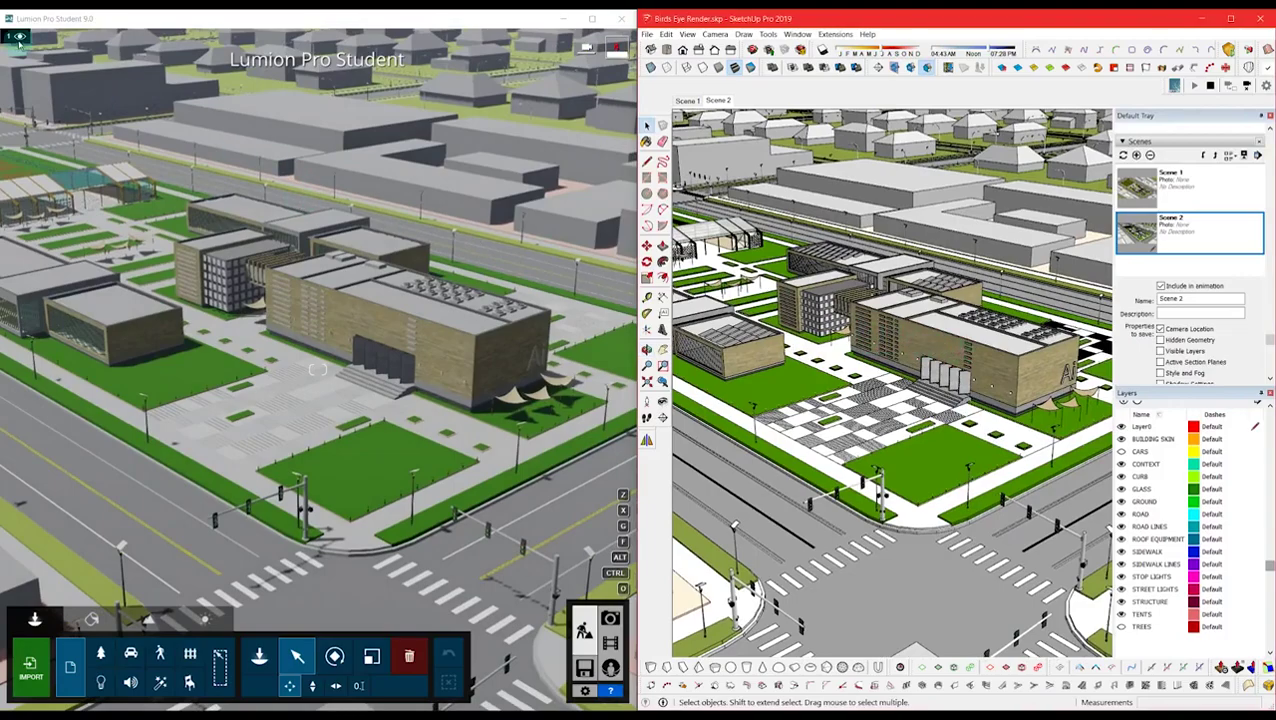
left_click(34, 677)
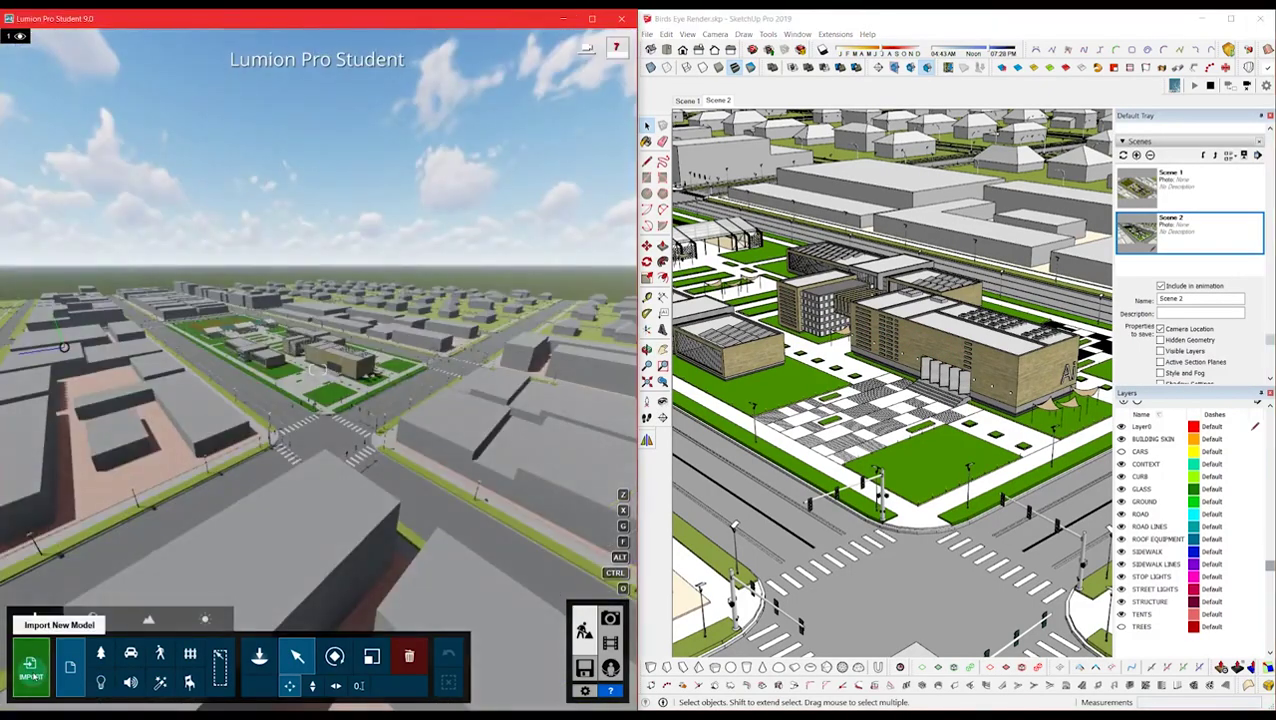
left_click(36, 682)
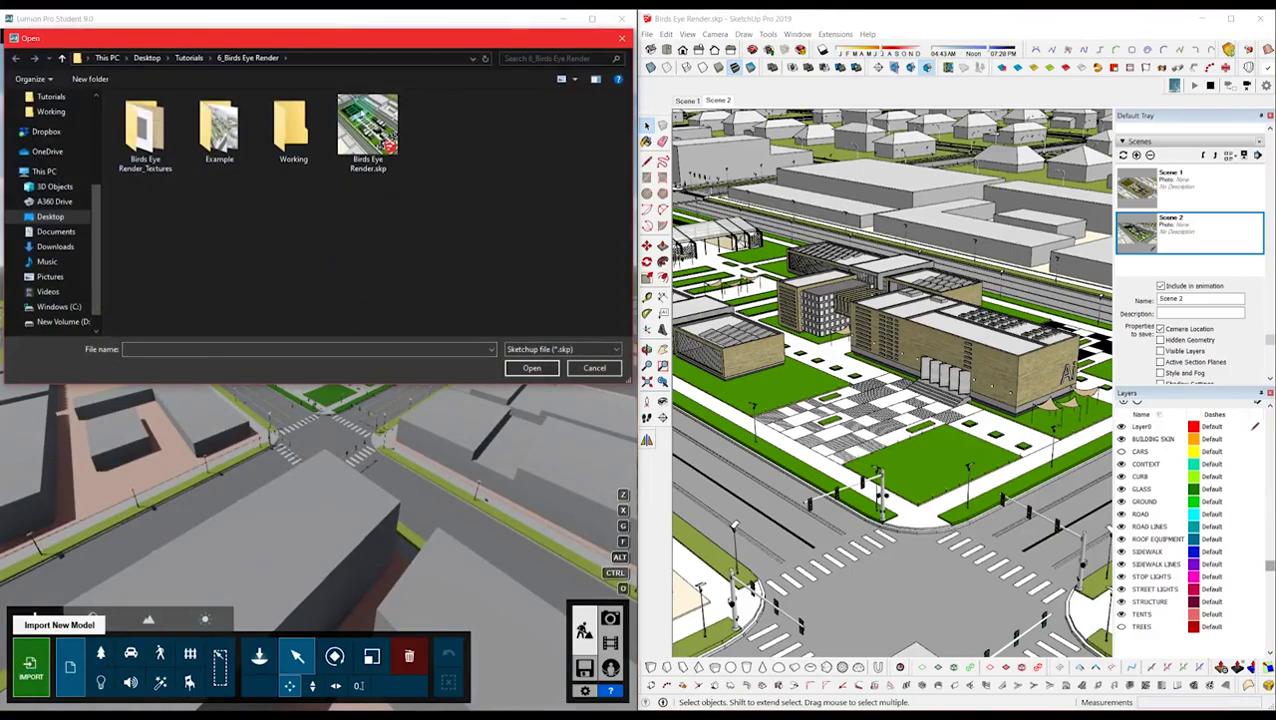
left_click(530, 368)
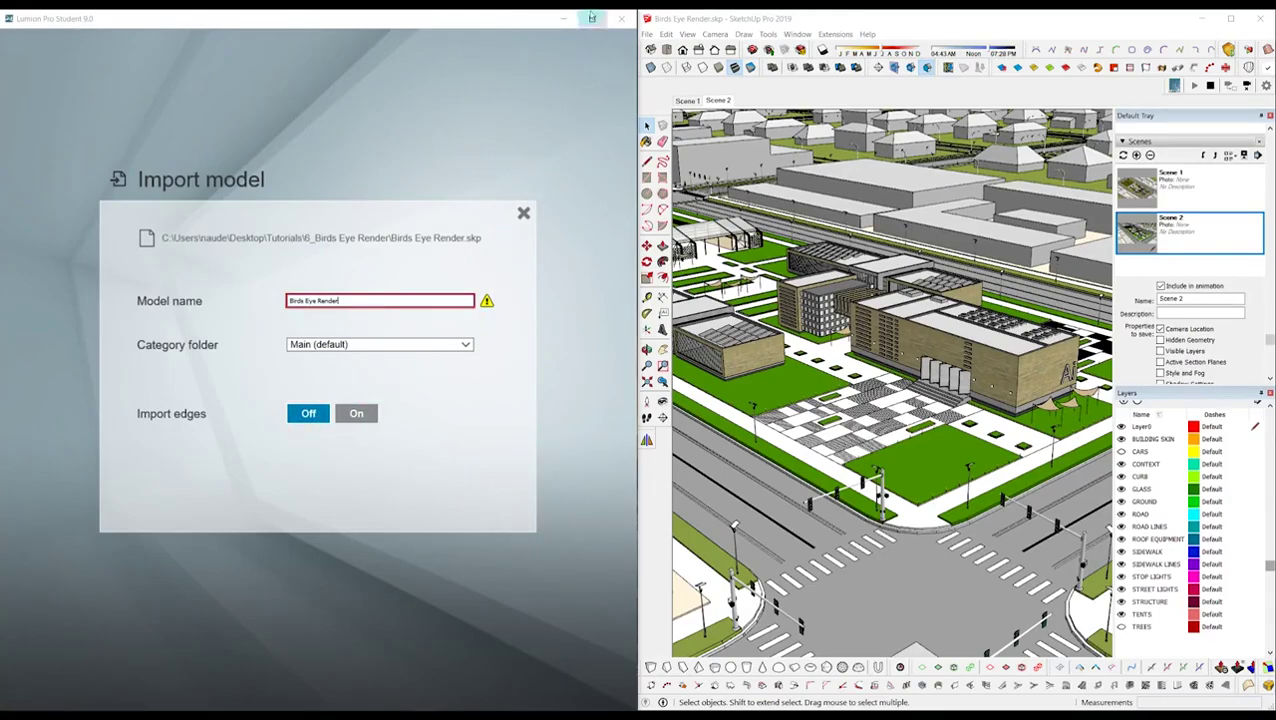
left_click(591, 18)
left_click(723, 296)
type("2")
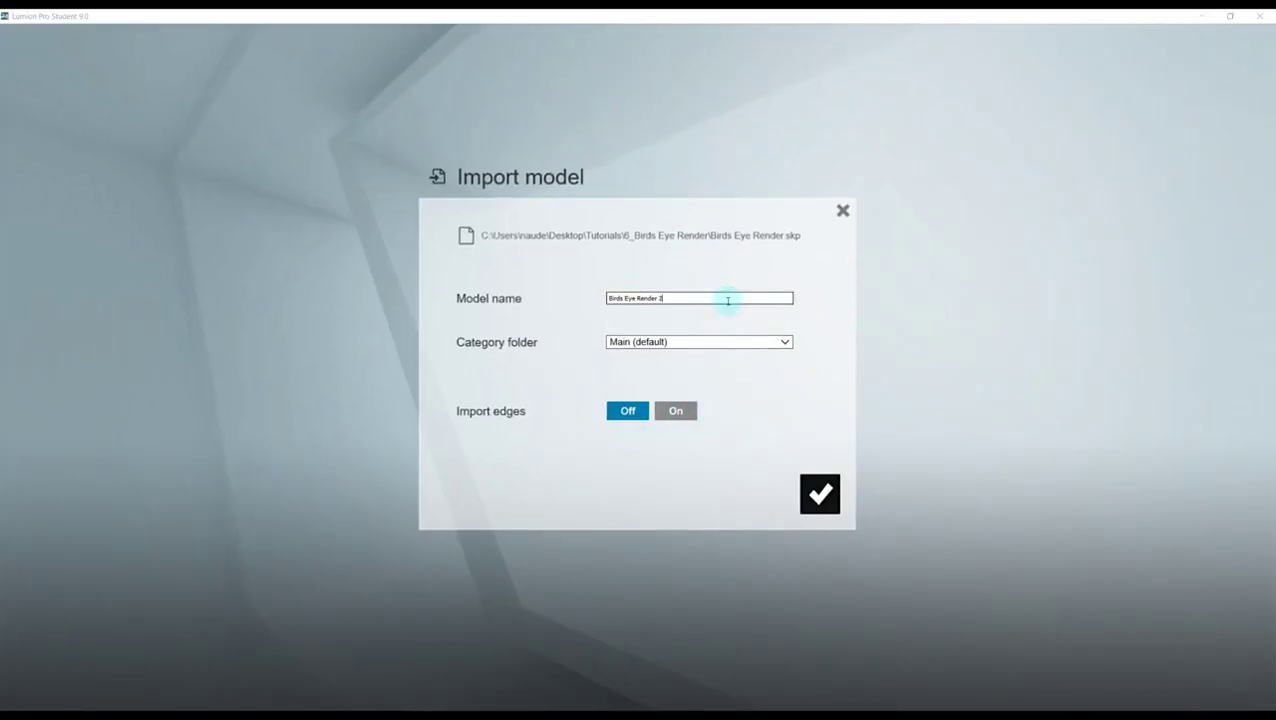
left_click(845, 208)
- Place the Lumion window beside SketchUp again and frame the campus corner in the synced view
mouse_move(796, 16)
left_mouse_down()
mouse_move(797, 29)
mouse_move(2, 120)
left_mouse_up()
left_click(826, 311)
mouse_move(826, 311)
middle_mouse_down()
mouse_move(852, 334)
mouse_move(808, 340)
middle_mouse_up()
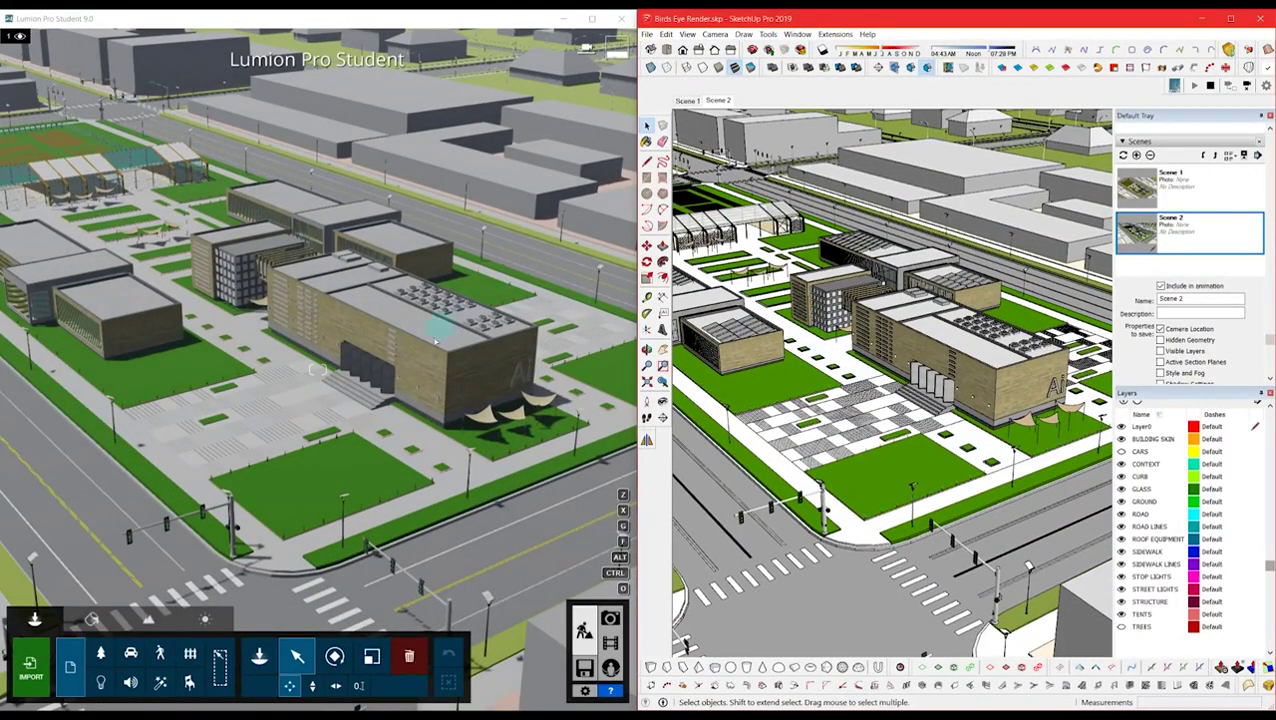
- Draw a rectangle on the lawn at the campus corner and extrude it into a box about 23' 7" high
left_click(908, 459)
key("space")
key("p")
left_click(881, 482)
left_click(882, 434)
key("space")
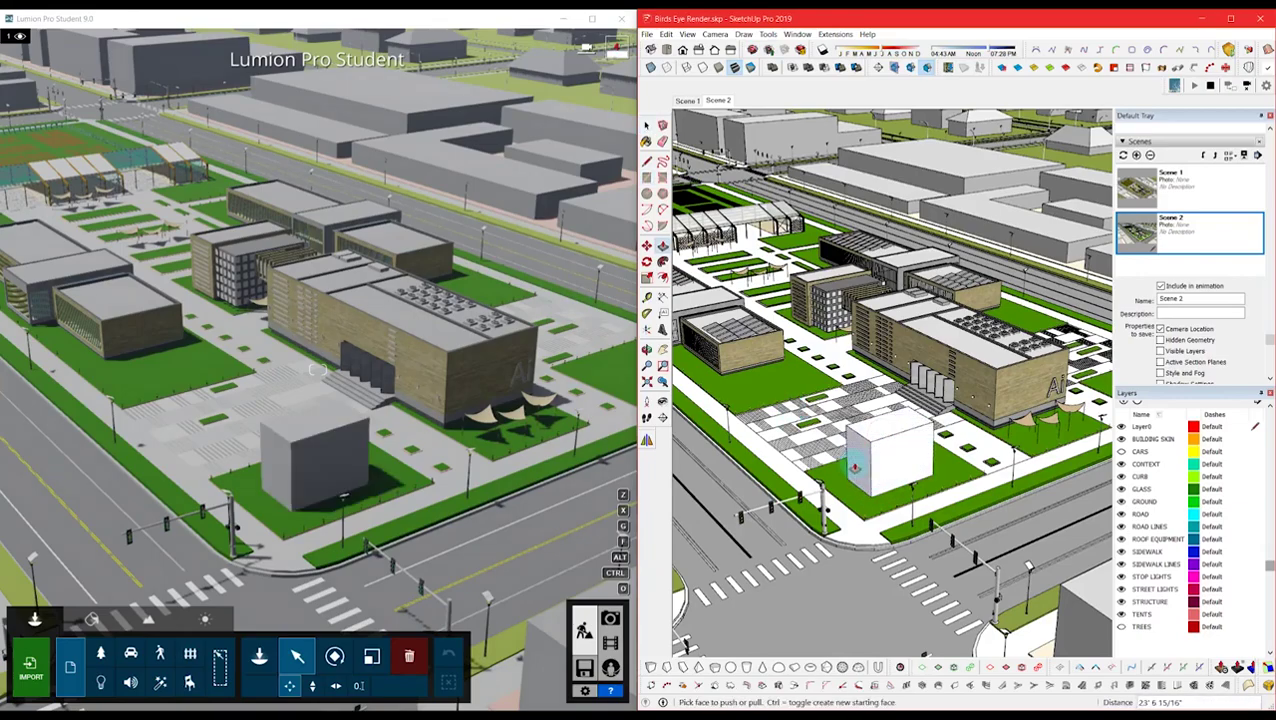
- Group the test box on the corner lawn, try scaling it down in height, and delete it
middle_click_drag(872, 484, 985, 446)
key("ctrl+g")
scroll(971, 435, "up", 2)
key("s")
left_click_drag(968, 398, 967, 435)
mouse_move(957, 476)
middle_mouse_down()
mouse_move(869, 459)
mouse_move(897, 523)
middle_mouse_up()
key("space")
key("Delete")
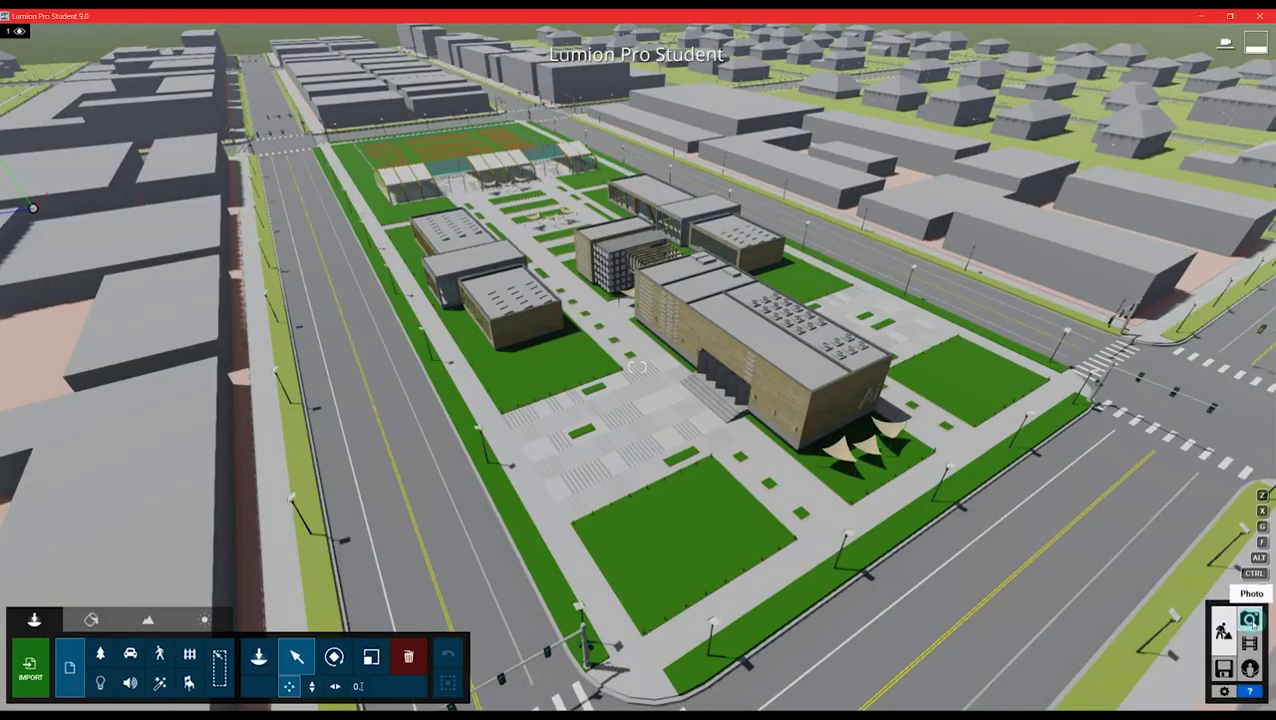
- Switch to Lumion's Photo mode and aim the camera at the campus from above
left_click(1249, 619)
right_click_drag(622, 455, 575, 427)
right_click_drag(345, 230, 440, 247)
scroll(440, 247, "down", 5)
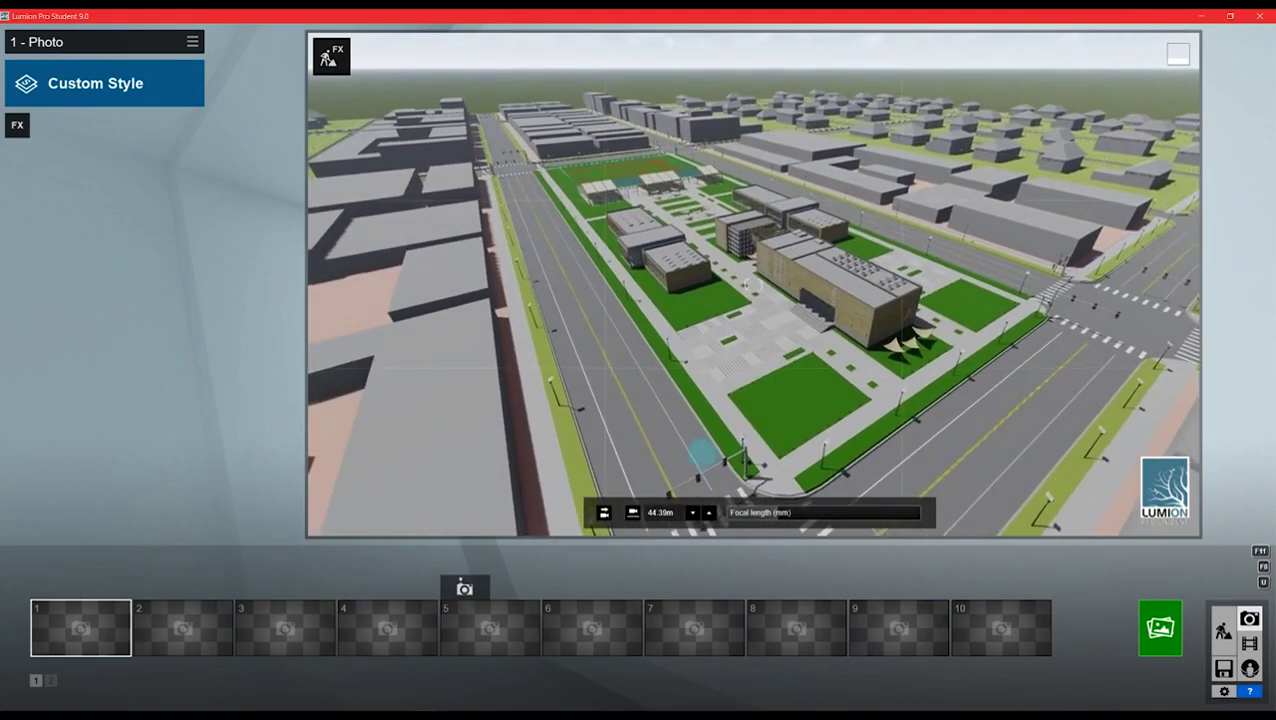
scroll(702, 453, "down", 5)
- Set the photo camera's focal length to 200 mm
left_click_drag(763, 516, 795, 516)
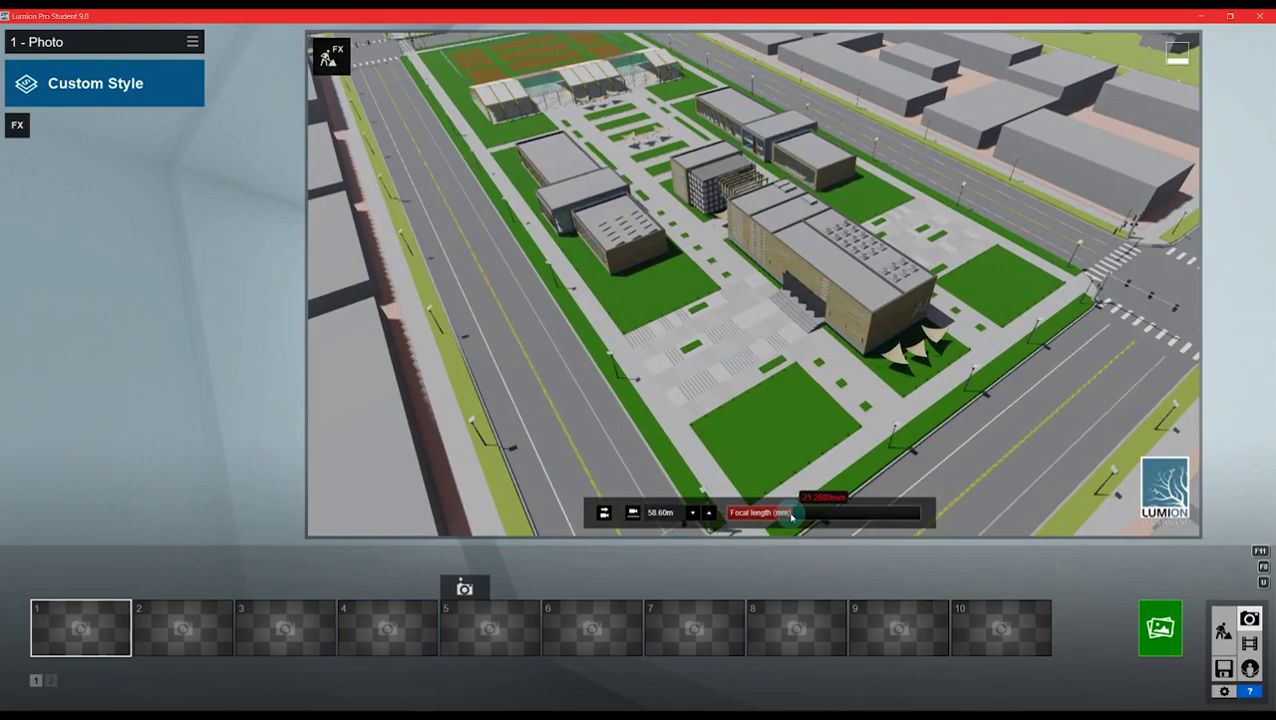
double_click(791, 516)
type("200")
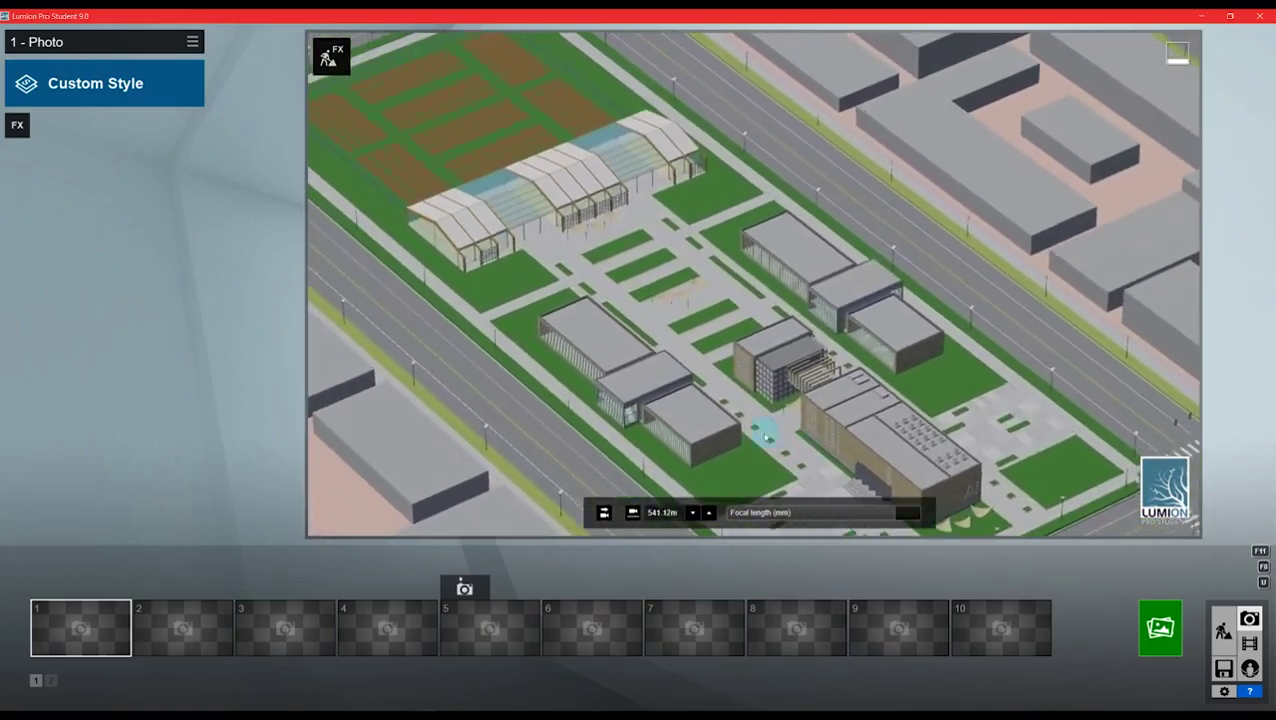
- Reduce the focal length, frame the whole campus block with its surrounding streets, and store the view in photo slot 1
left_click_drag(895, 513, 851, 513)
scroll(829, 441, "up", 5)
right_click_drag(823, 450, 823, 452)
left_click_drag(850, 513, 839, 514)
scroll(818, 444, "up", 3)
right_click_drag(818, 444, 817, 442)
scroll(818, 441, "down", 3)
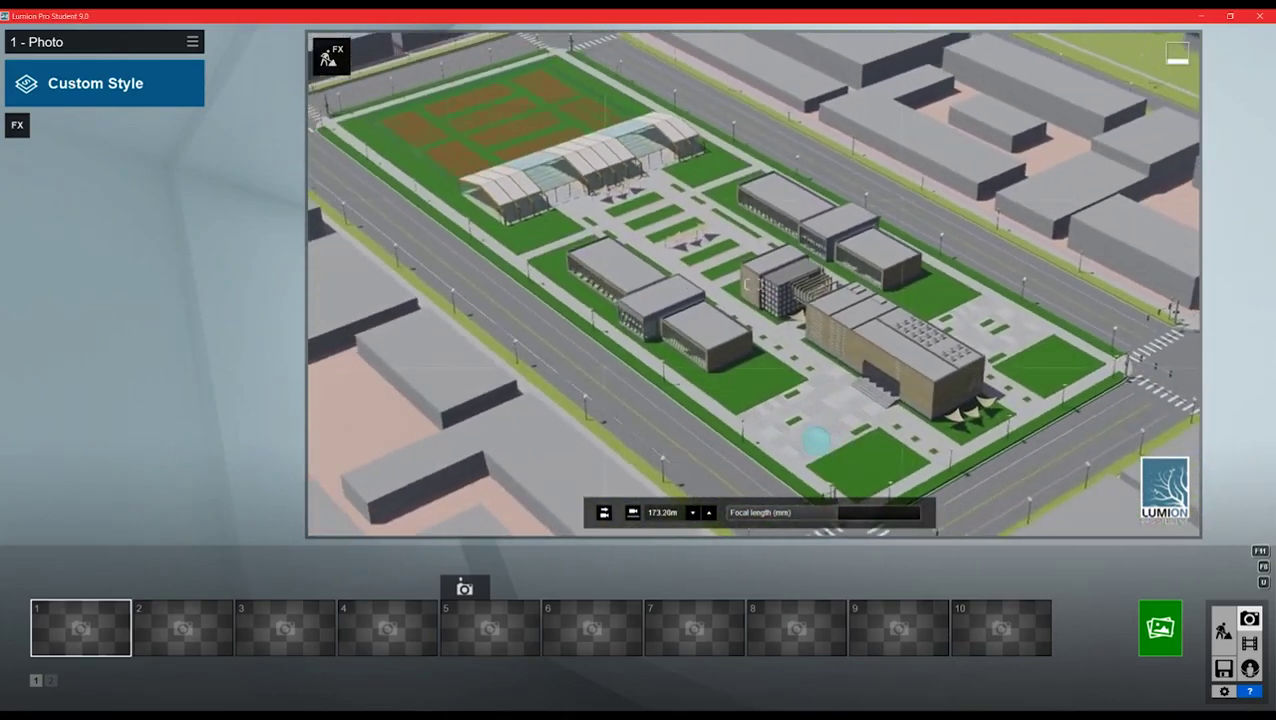
left_click_drag(838, 522, 836, 522)
right_click_drag(843, 433, 846, 436)
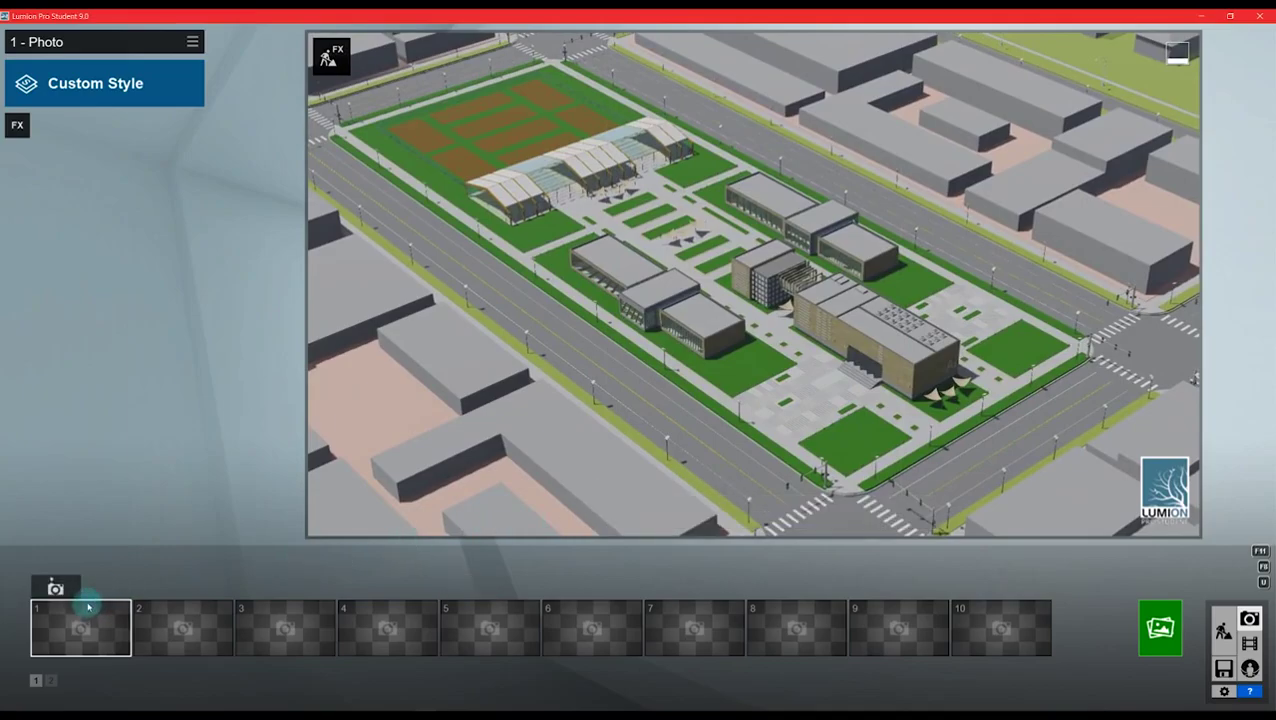
left_click(60, 589)
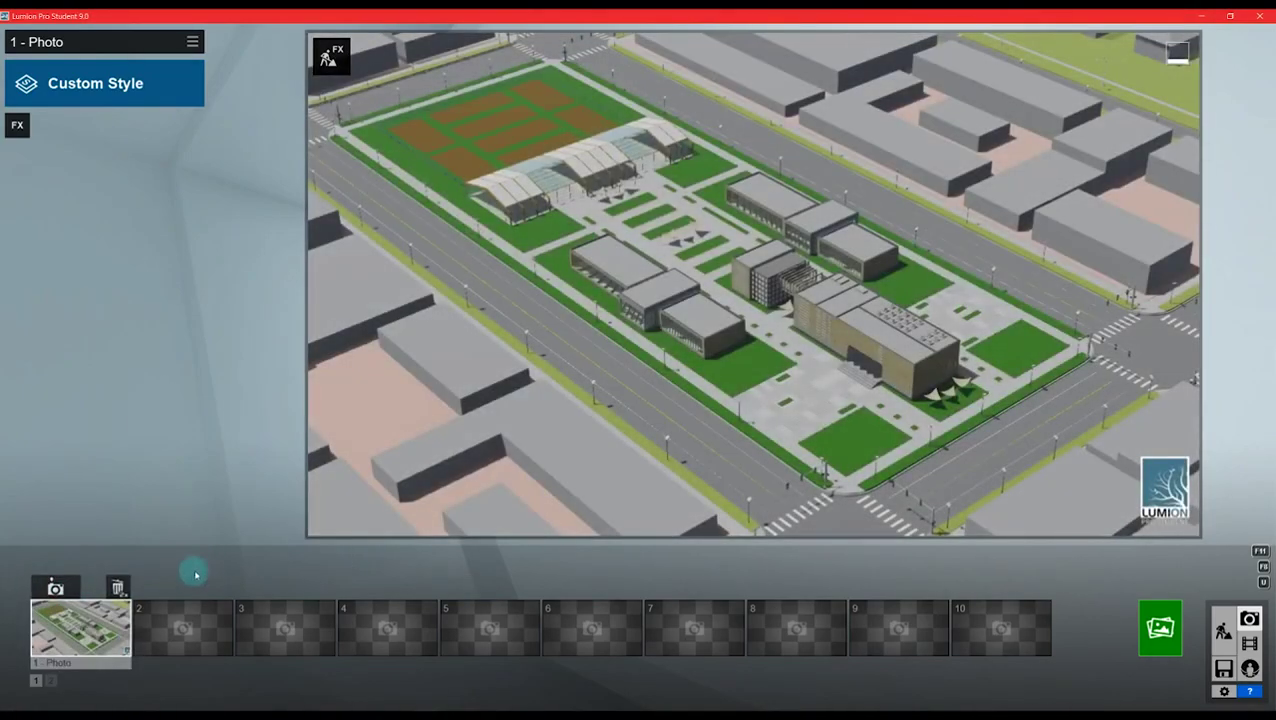
- Recall the photo 1 view and render it at Desktop 1920x1080 as a JPG named "Before" in the Working folder
right_click_drag(695, 417, 692, 447)
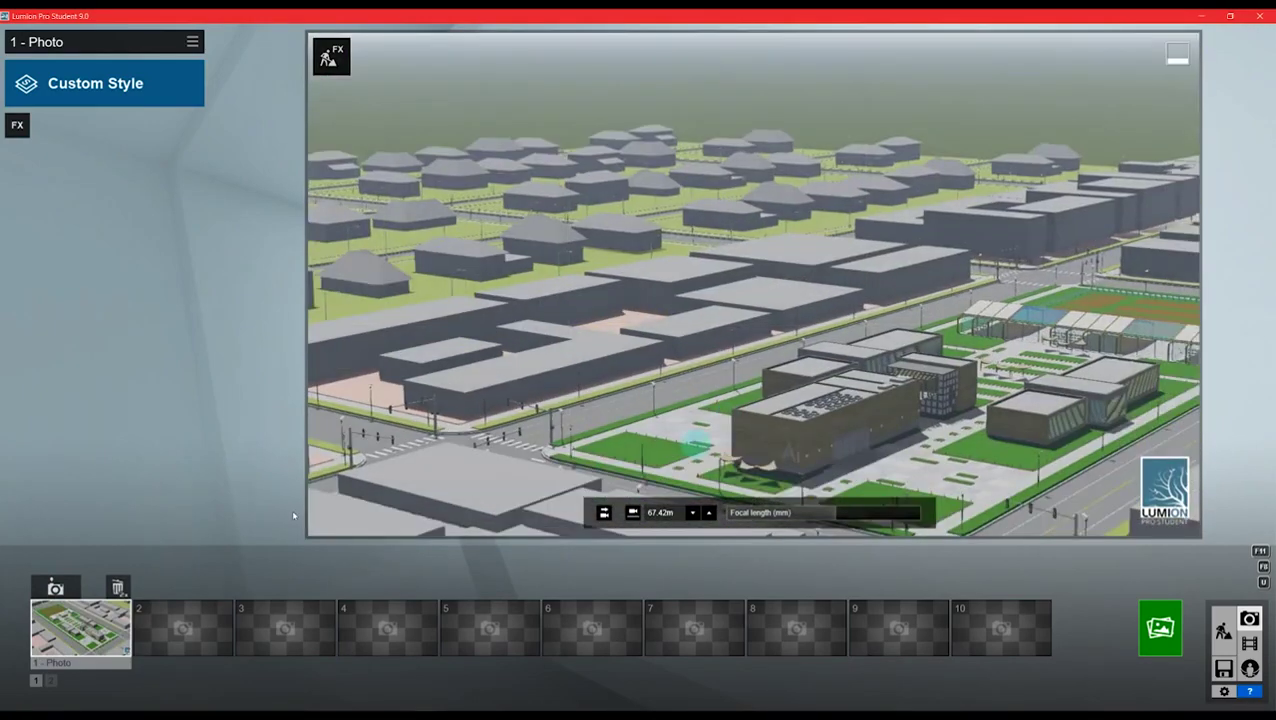
left_click(118, 617)
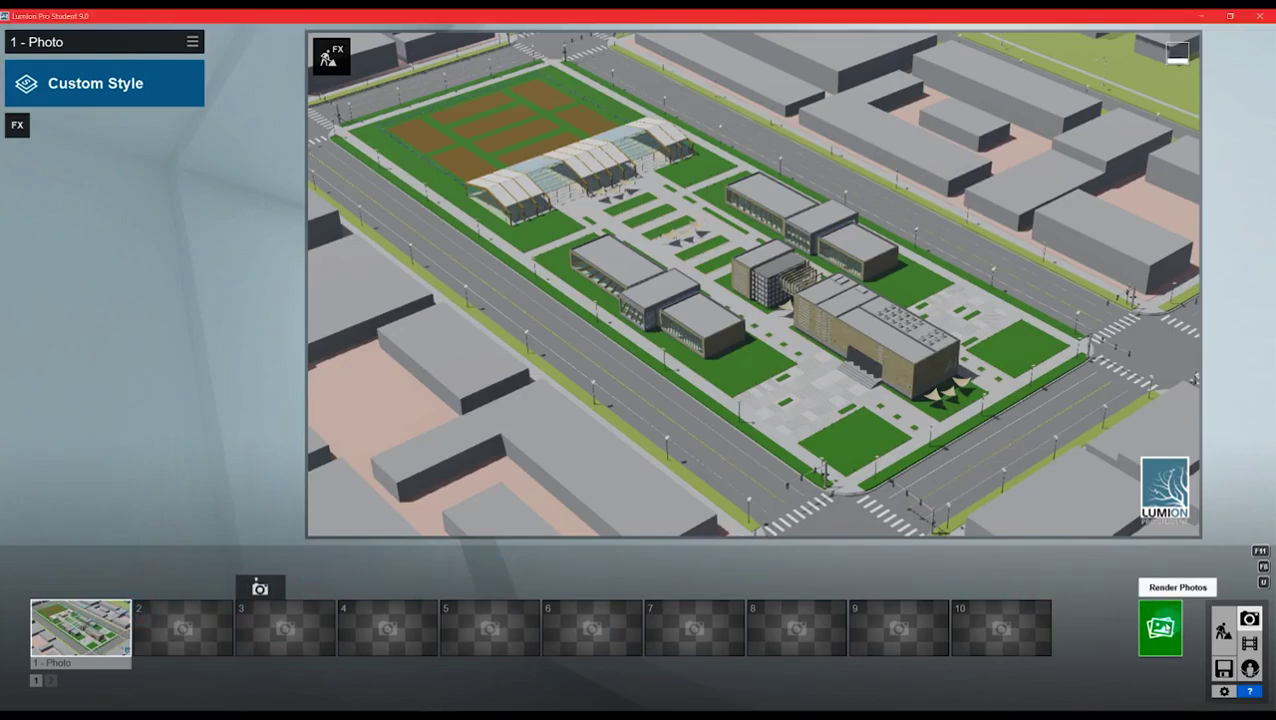
left_click(1163, 627)
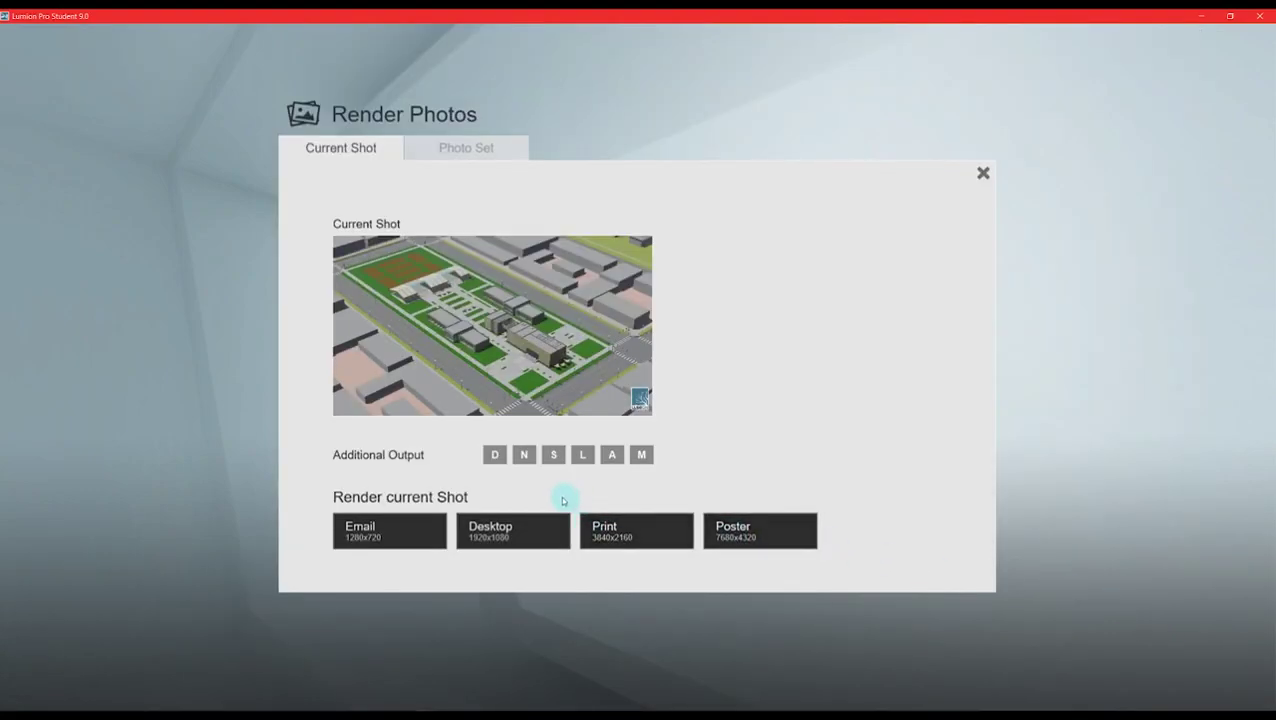
left_click(494, 538)
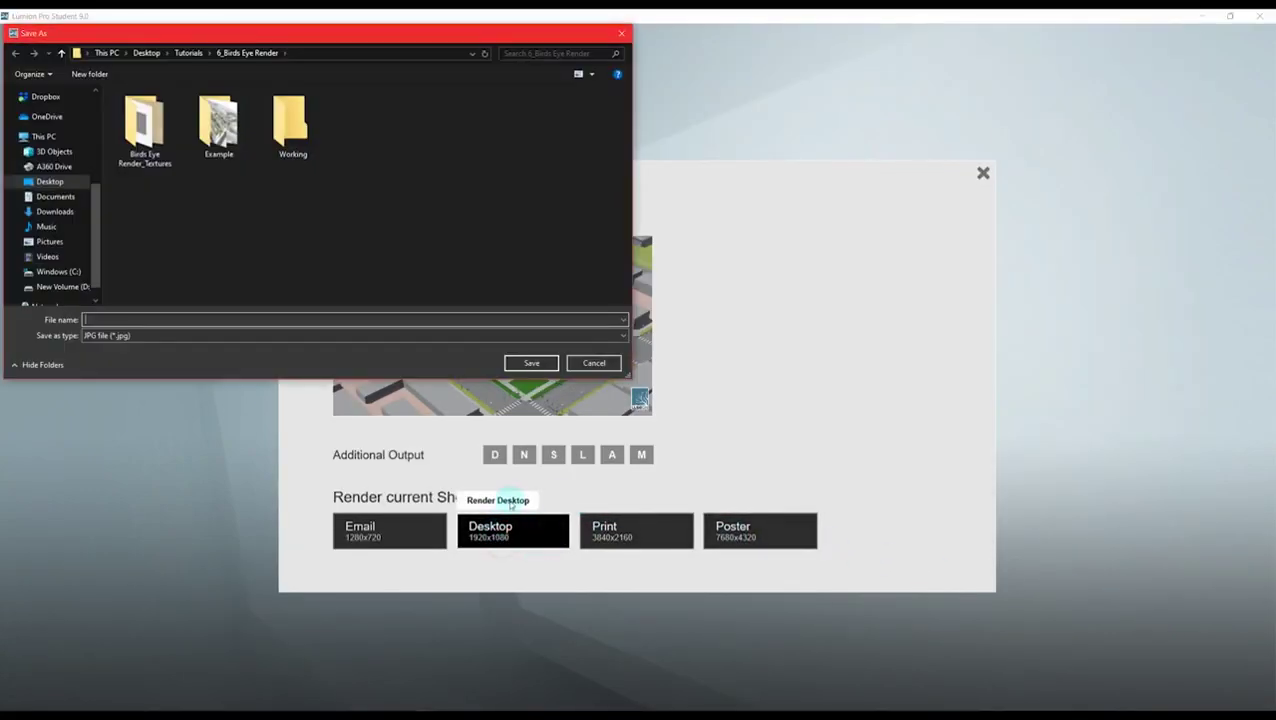
double_click(297, 160)
left_click(202, 321)
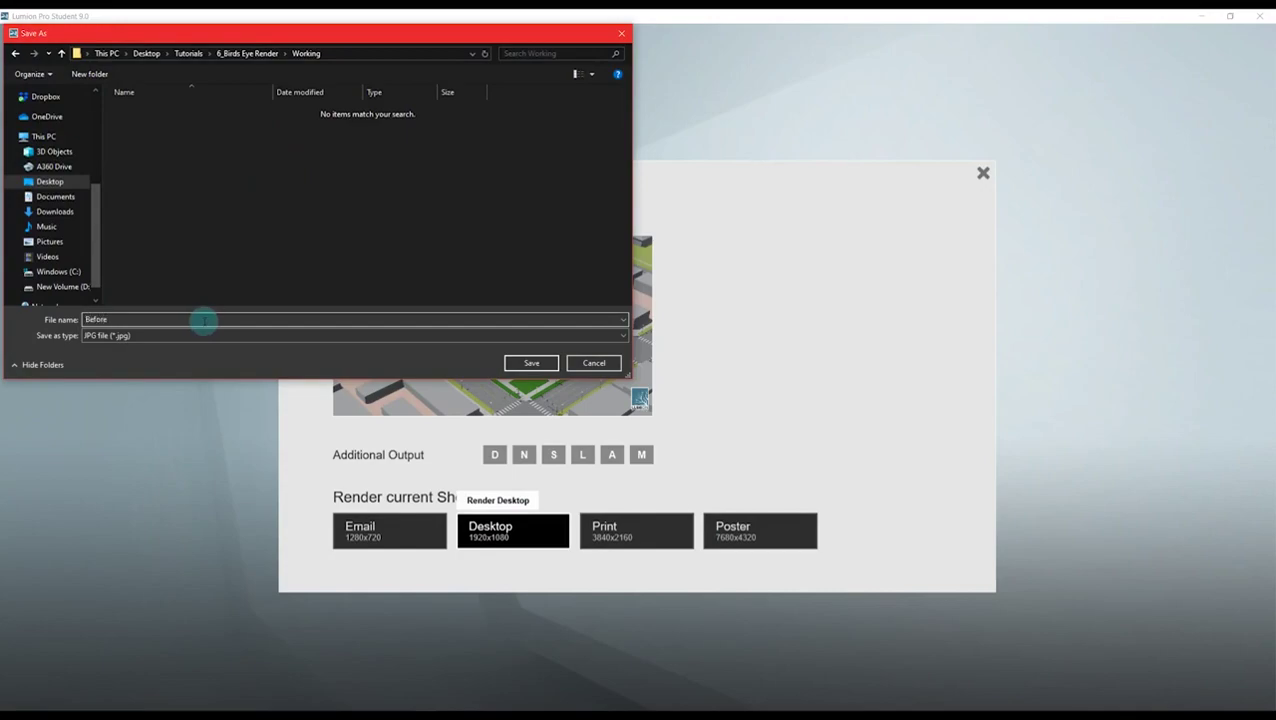
left_click(531, 363)
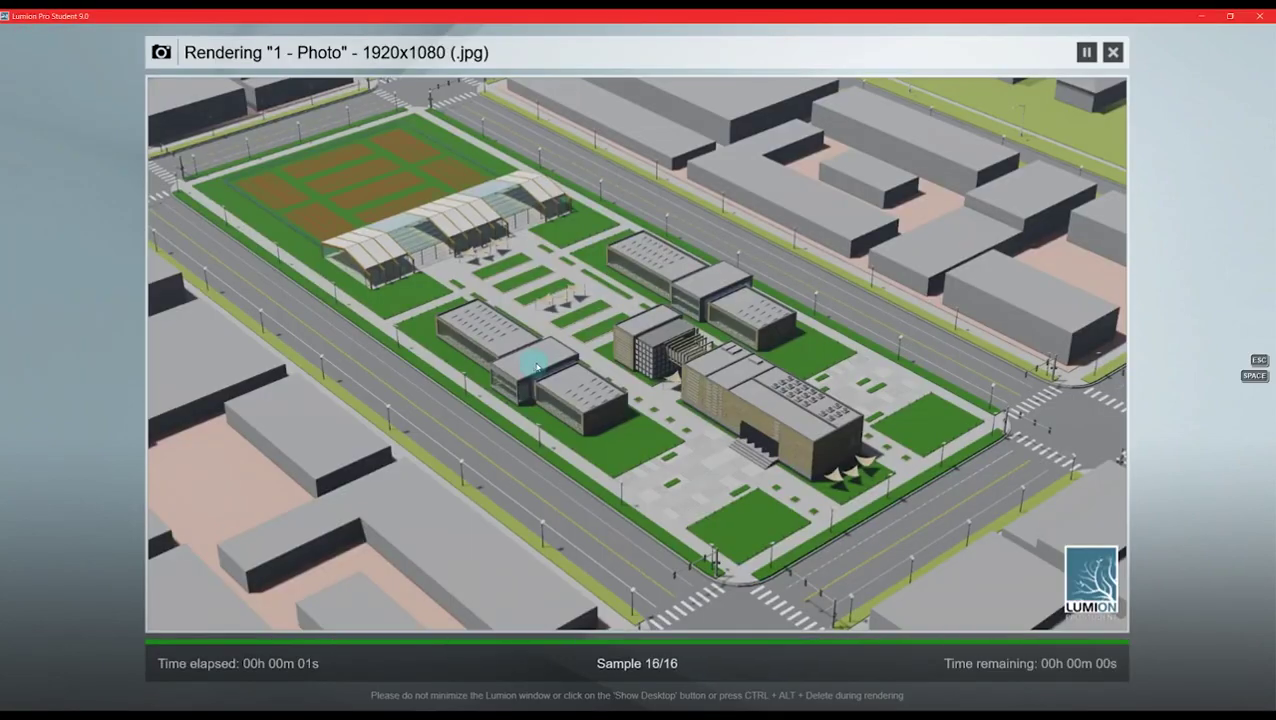
left_click(1022, 607)
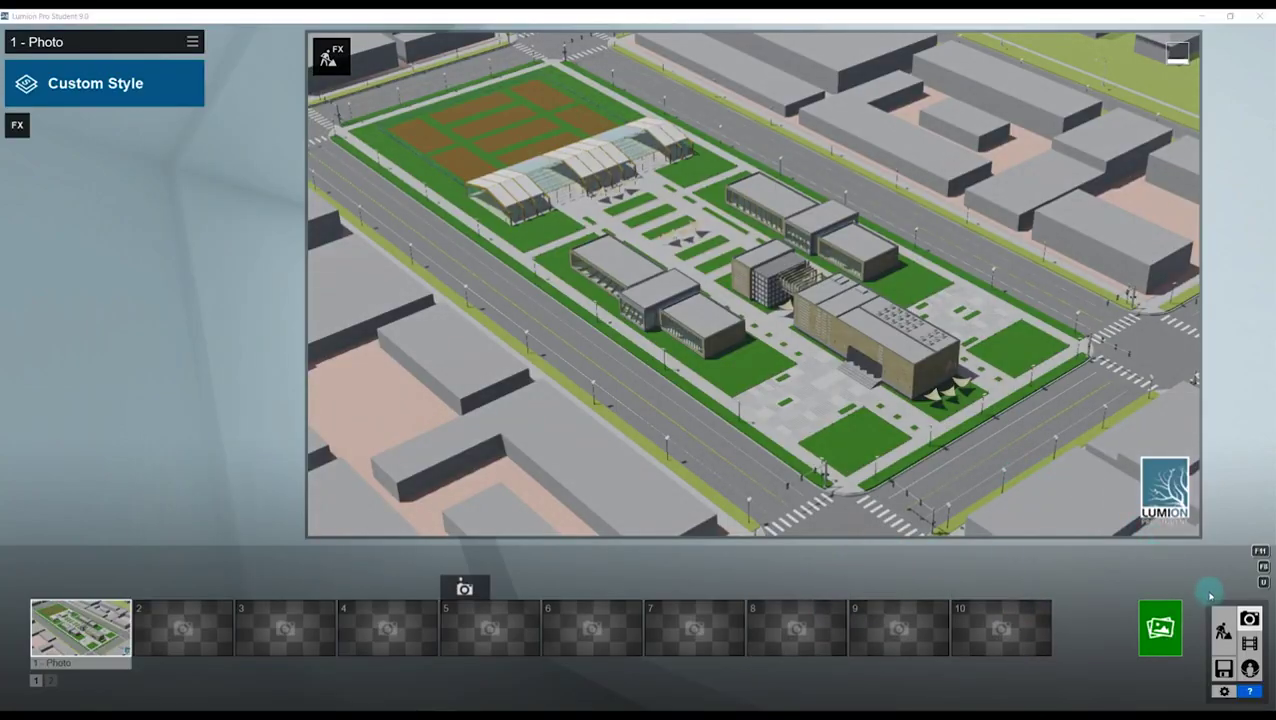
- Return to Build mode and open the nature material library for the campus lawn in front of the main building
left_click(1197, 592)
left_click(1222, 628)
right_click_drag(755, 455, 727, 445)
key("w")
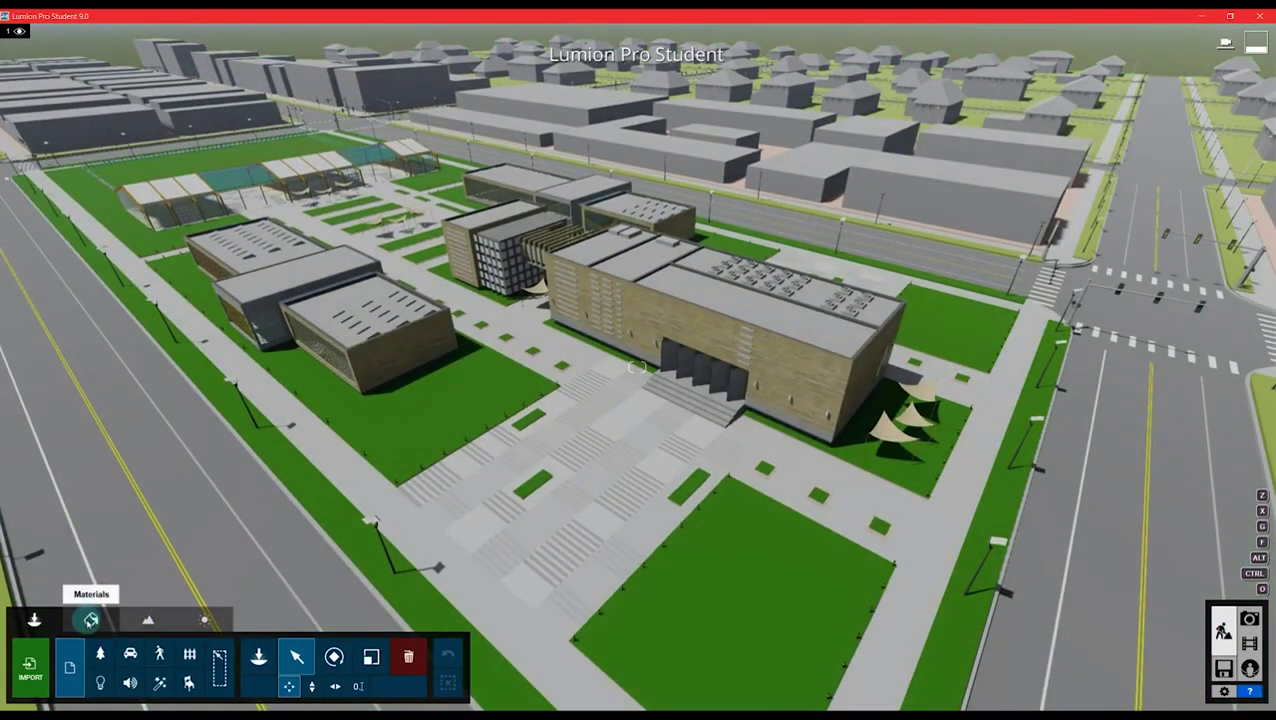
left_click(91, 620)
key("w")
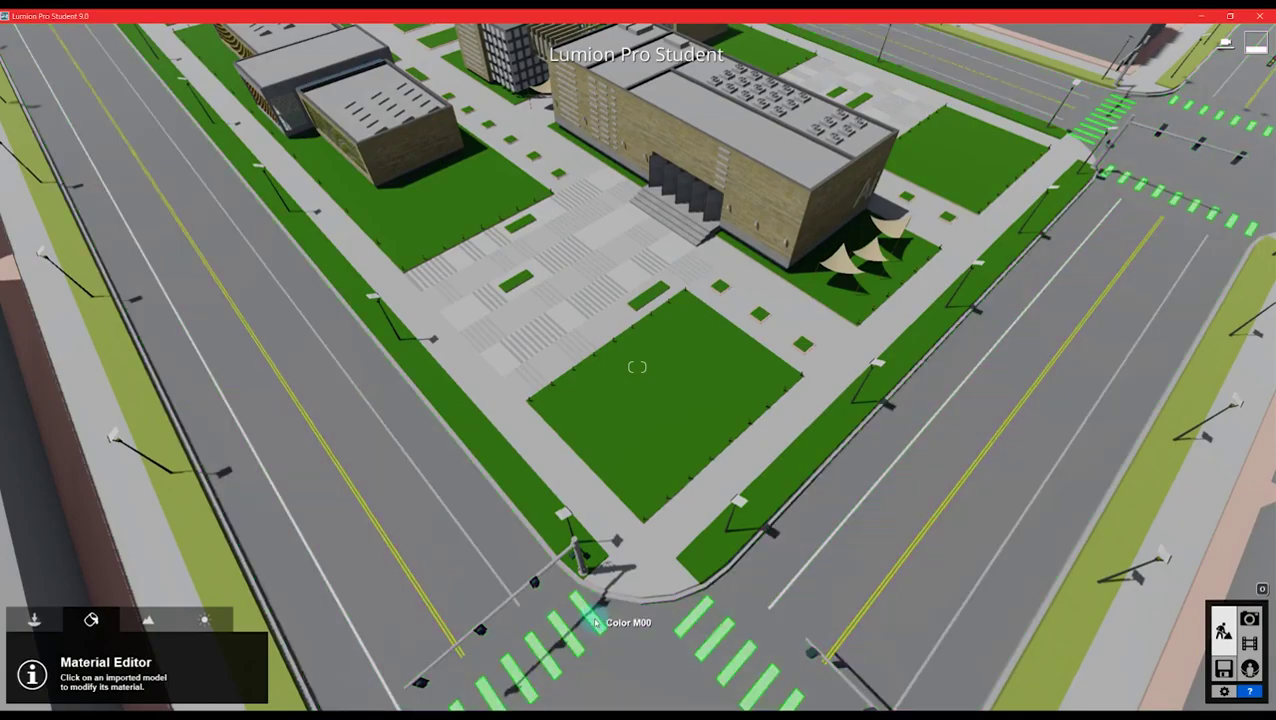
right_click_drag(665, 317, 661, 323)
key("w")
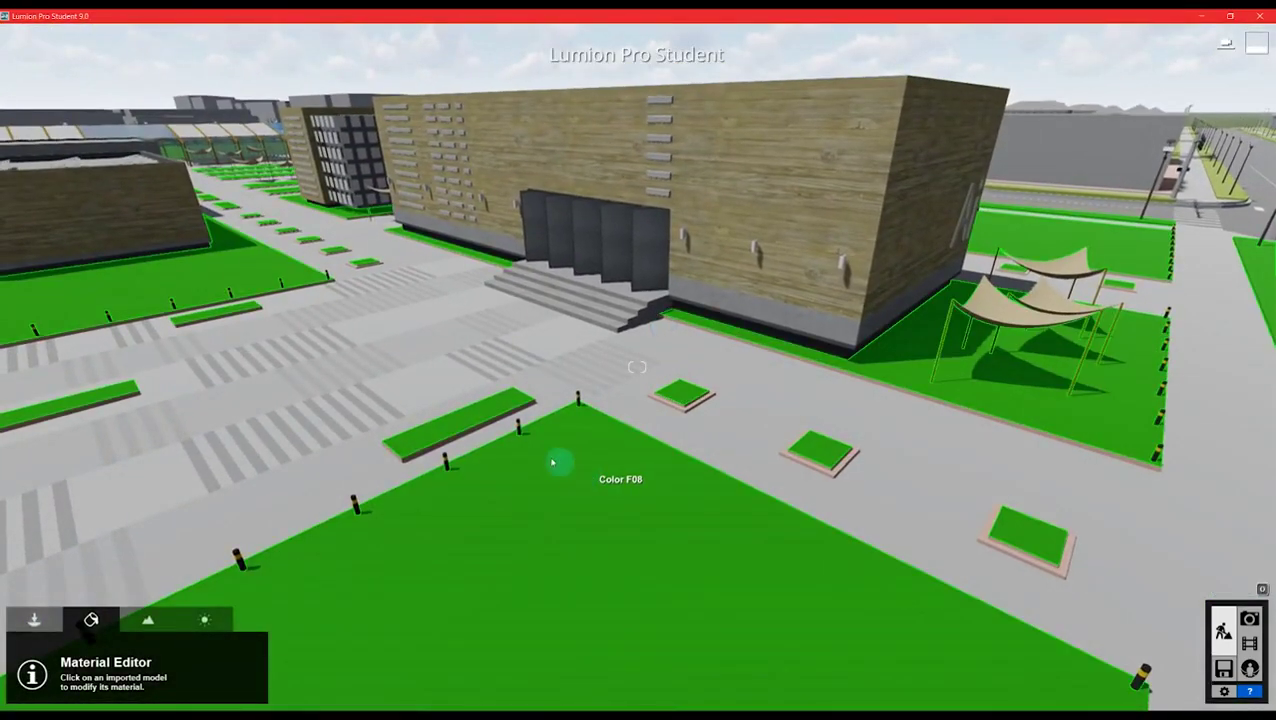
left_click(419, 356)
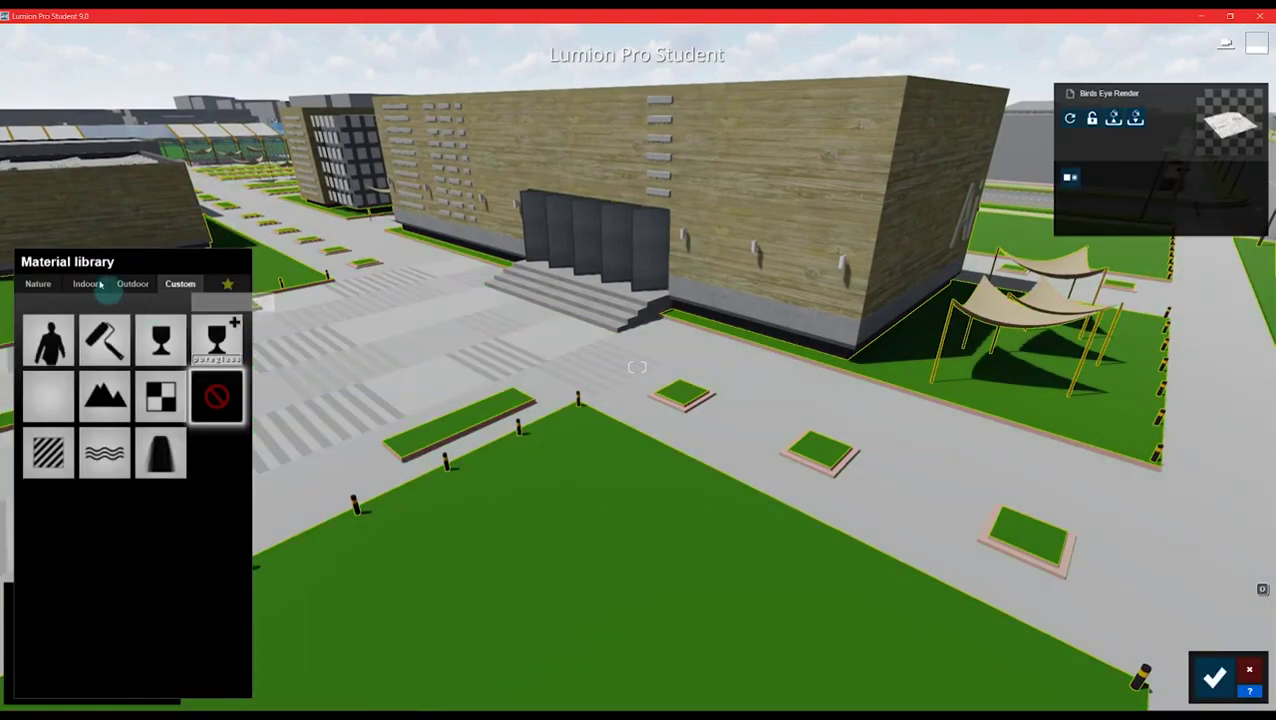
left_click(53, 285)
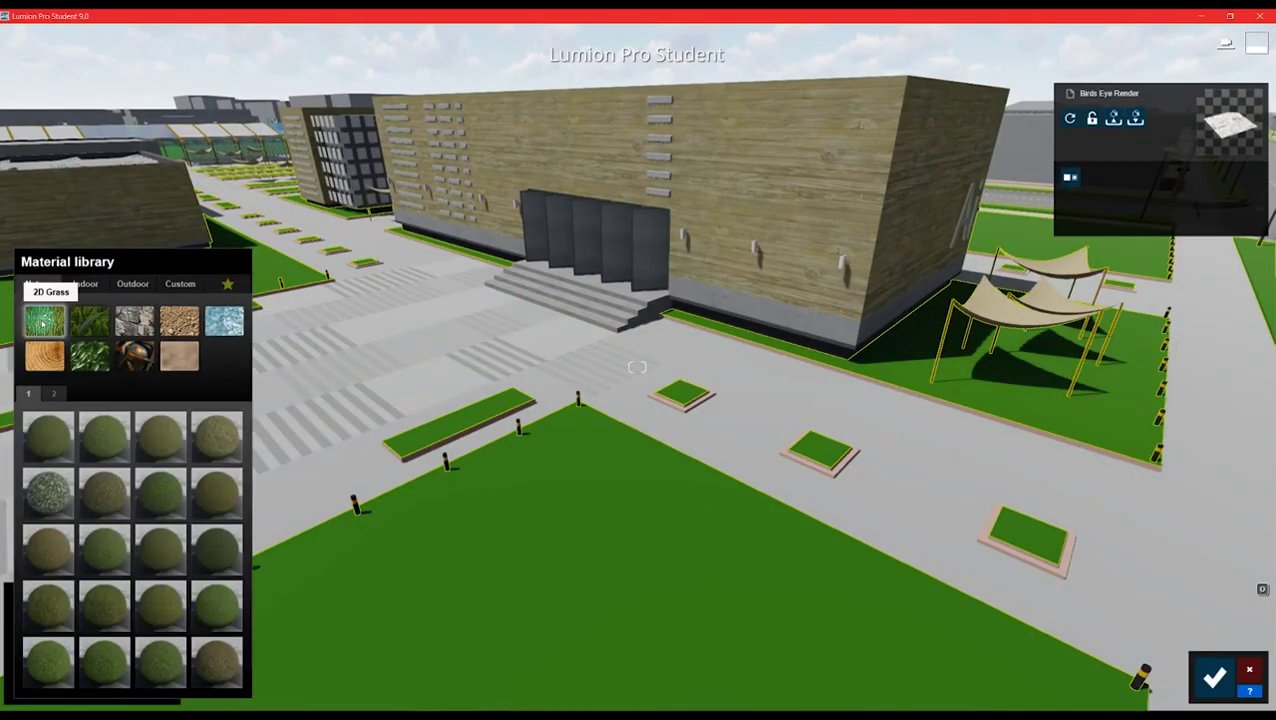
- Try two different 3D grass materials on the campus lawns and view them from above
left_click(89, 321)
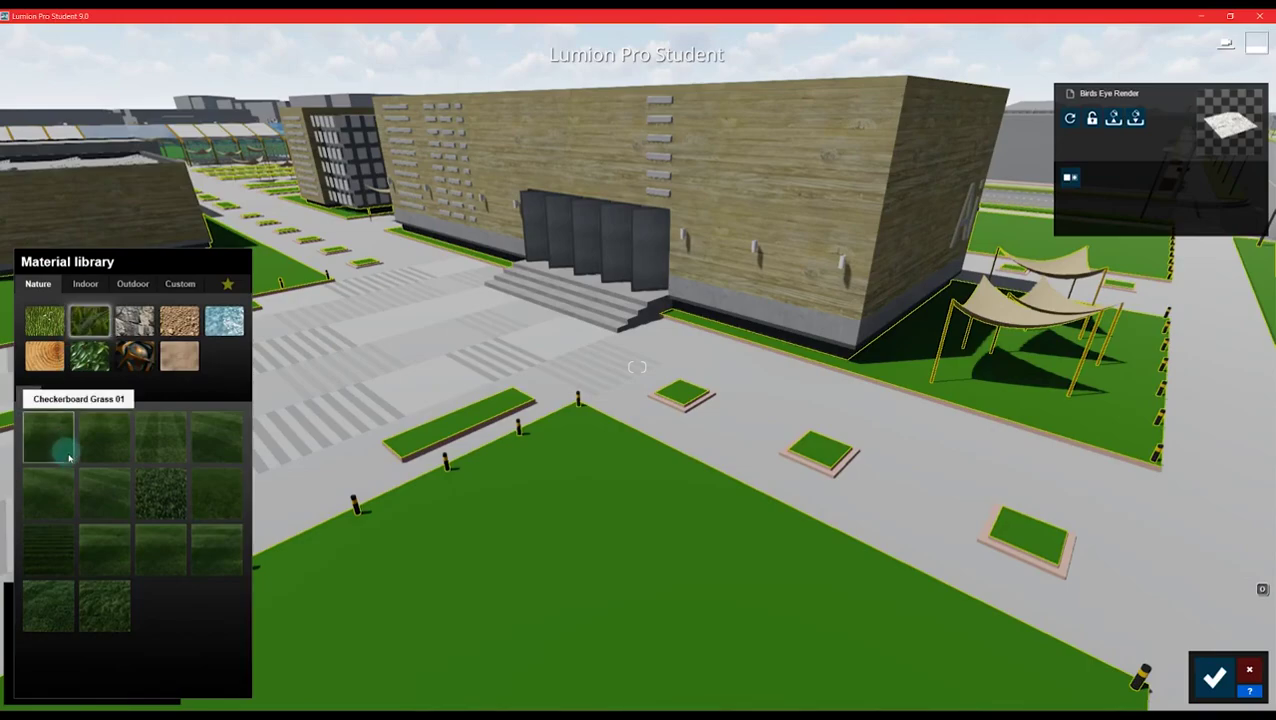
left_click(216, 511)
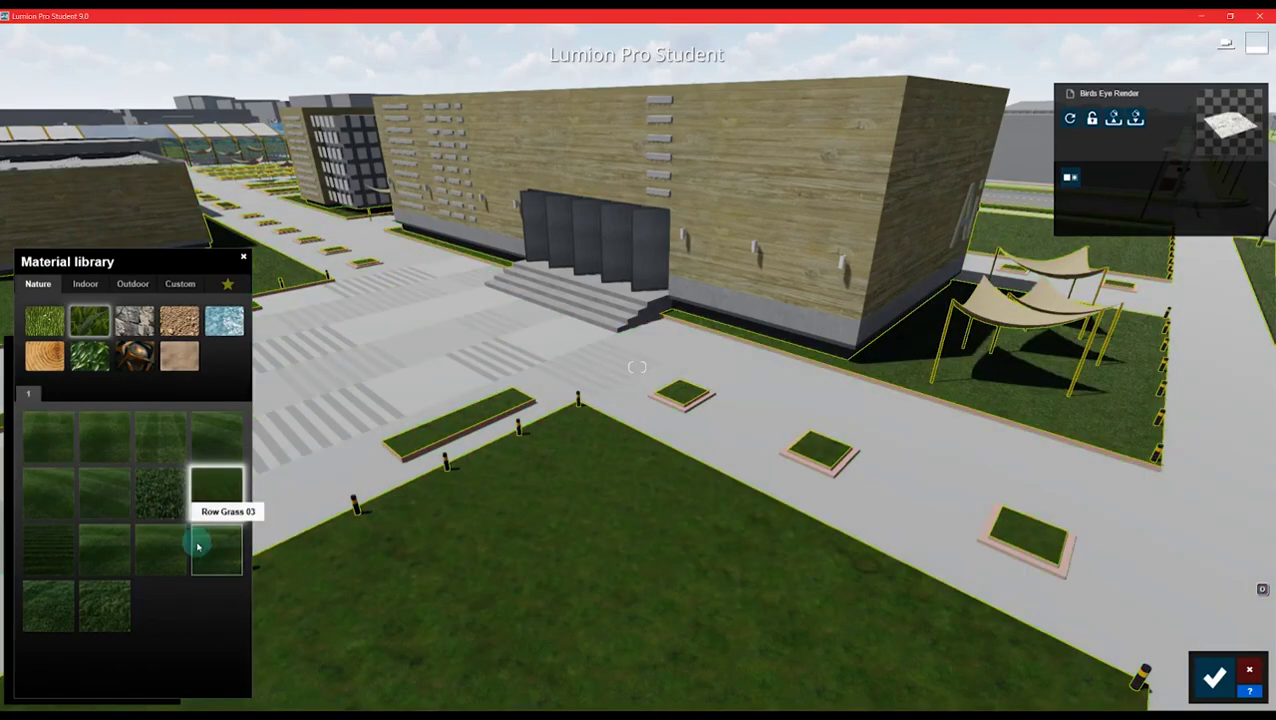
left_click(119, 598)
mouse_move(582, 544)
right_mouse_down()
mouse_move(583, 529)
mouse_move(550, 524)
mouse_move(583, 529)
right_mouse_up()
key("w")
key("q")
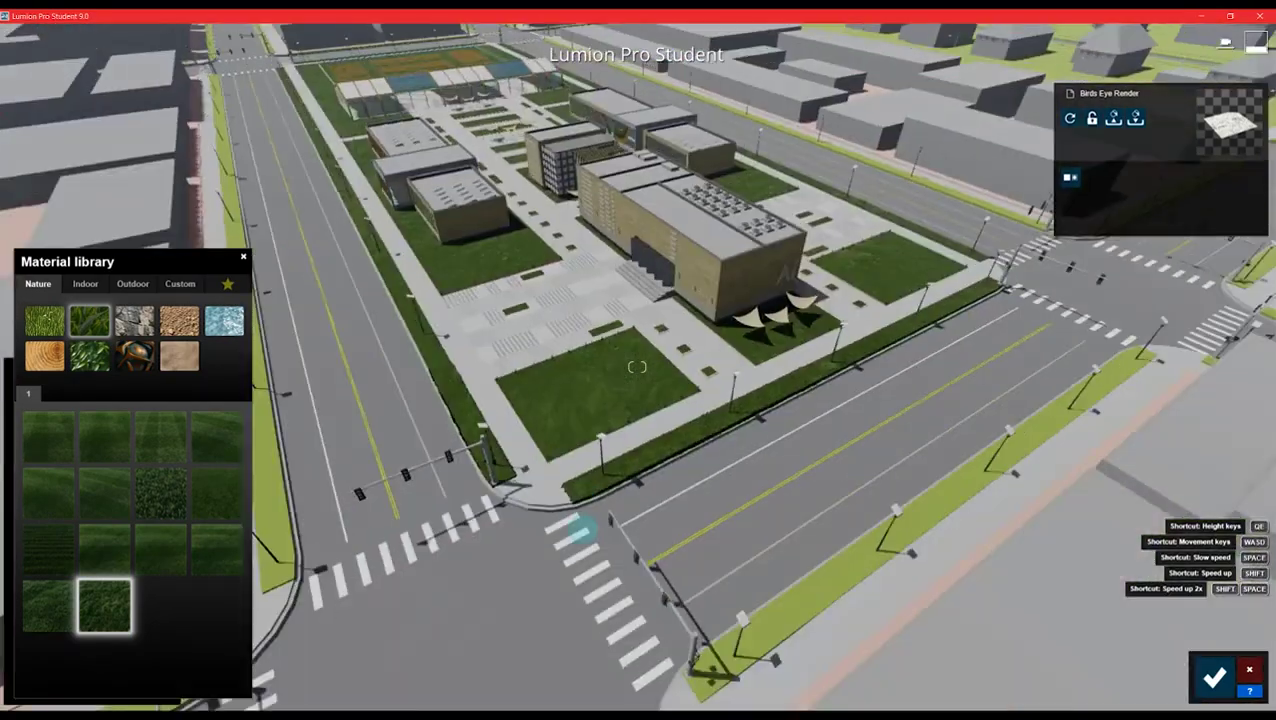
right_click_drag(578, 527, 578, 527)
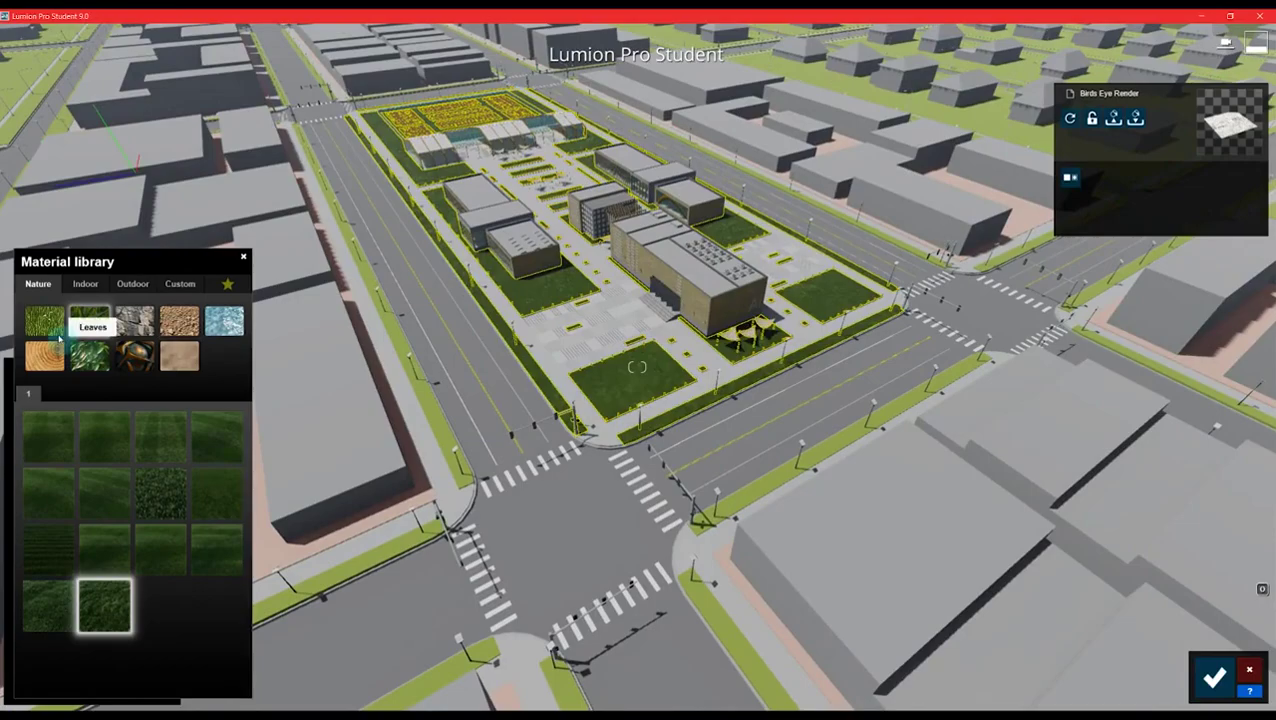
- Apply the second 2D grass material to the campus lawns
left_click(45, 321)
left_click(49, 442)
left_click(110, 443)
- Apply the same 2D grass material to the light green strips along the surrounding roads
key("w")
right_click_drag(568, 427, 561, 424)
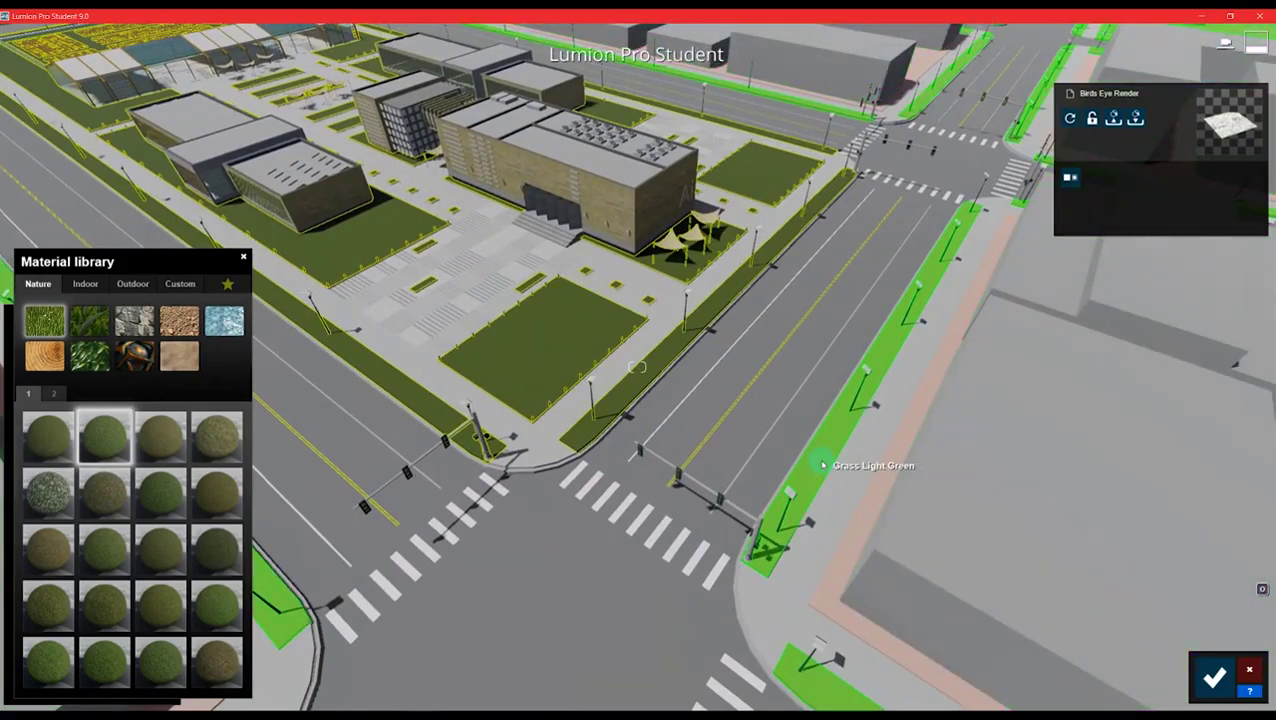
left_click(822, 464)
left_click(40, 286)
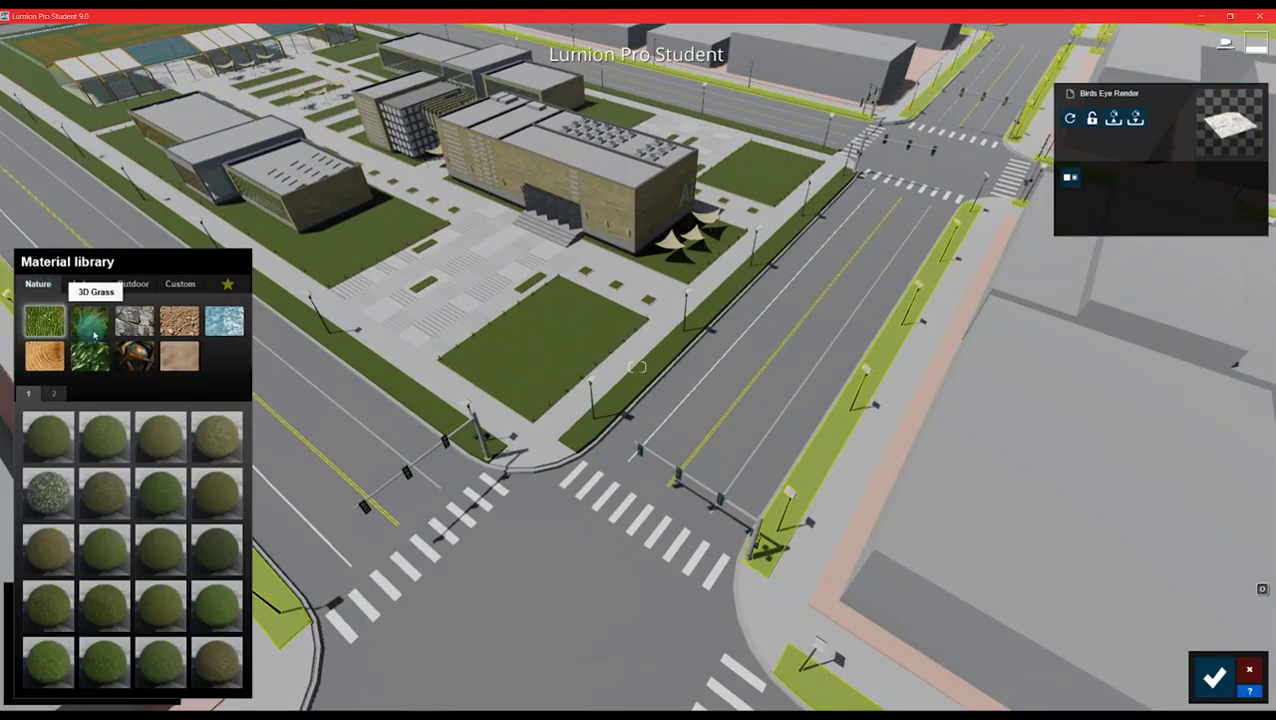
left_click(94, 428)
- Apply the outdoor concrete material Concrete 001 DDDS 1024 to the Color M01 paving in front of the main building
key("w")
right_click_drag(416, 428, 419, 427)
key("w")
left_click(684, 526)
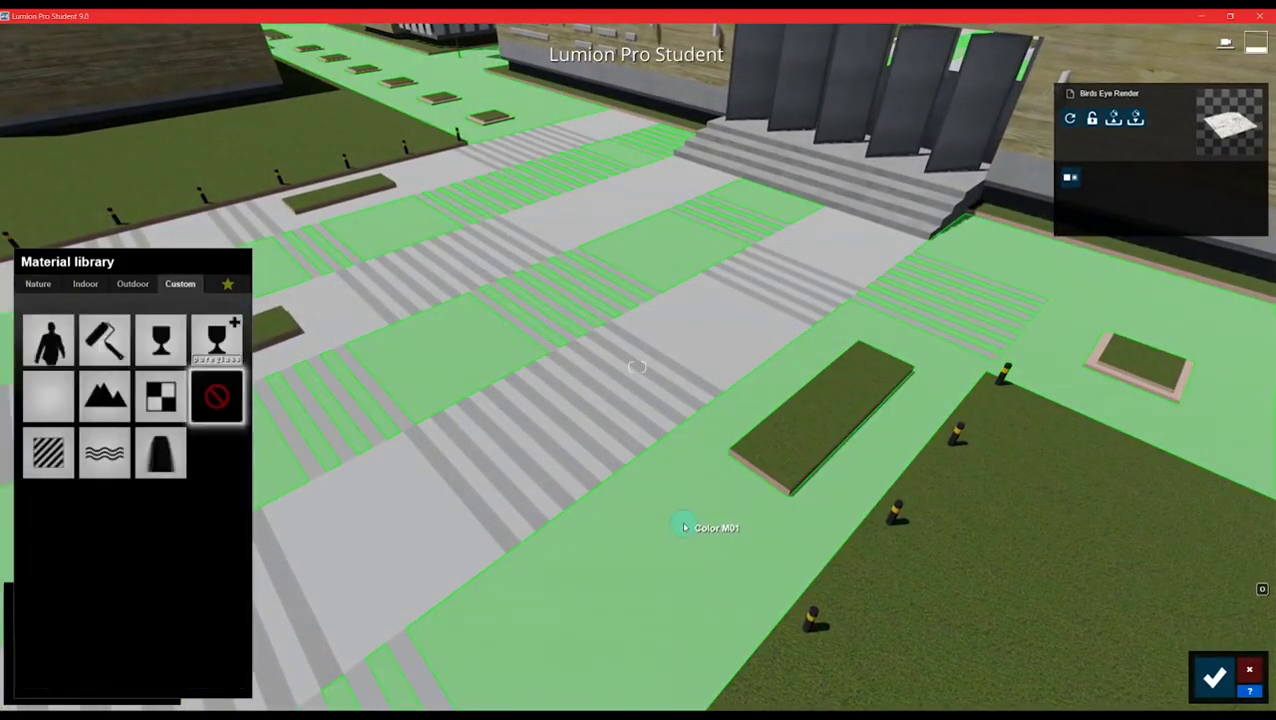
left_click(132, 285)
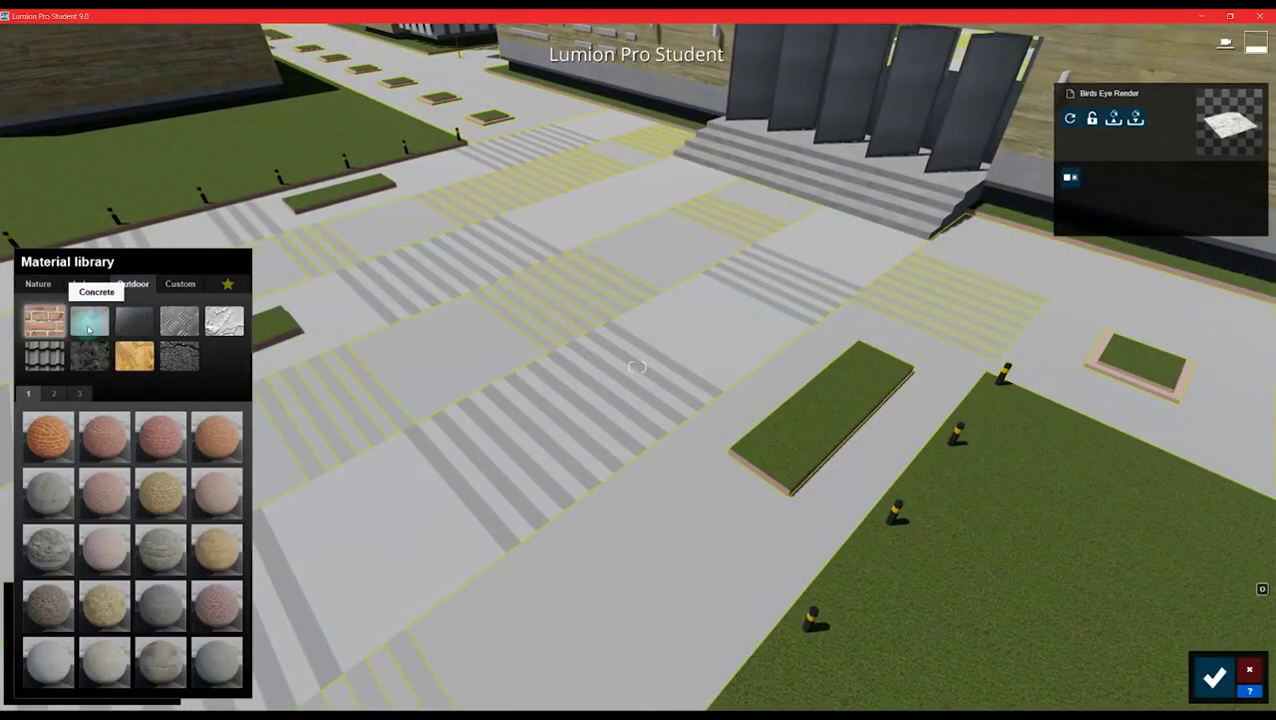
left_click(89, 330)
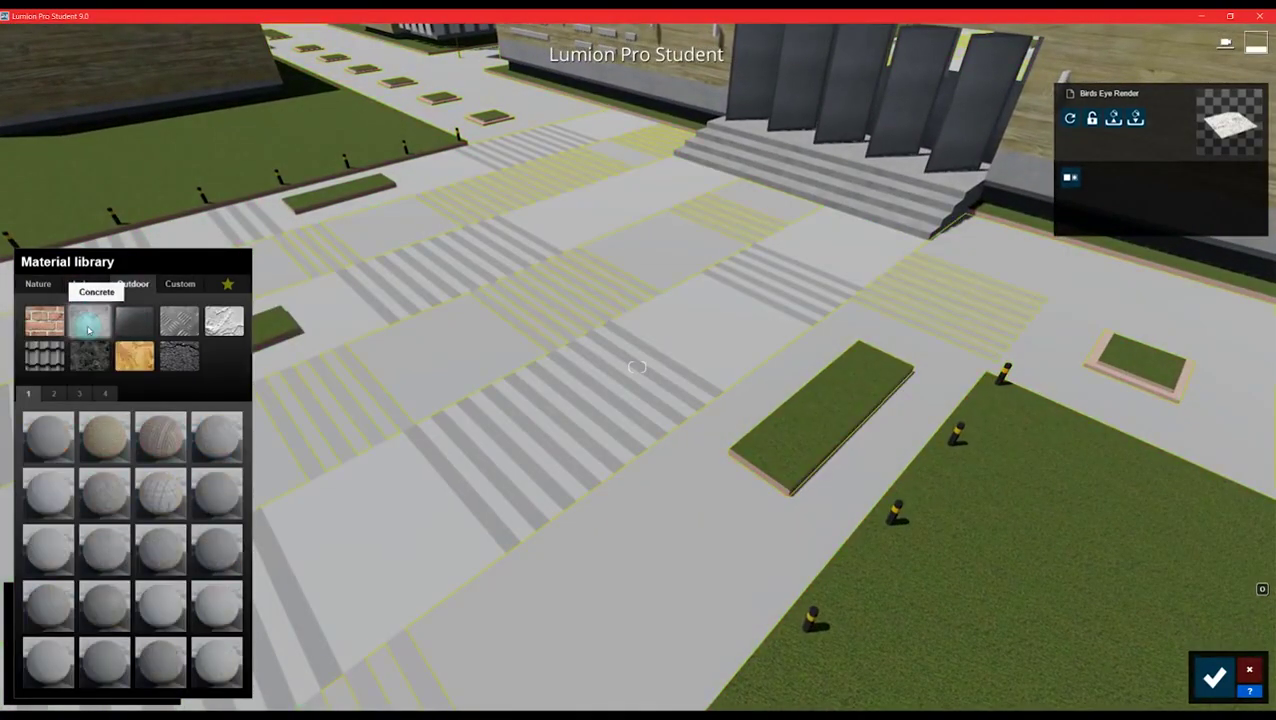
left_click(53, 446)
left_click(55, 442)
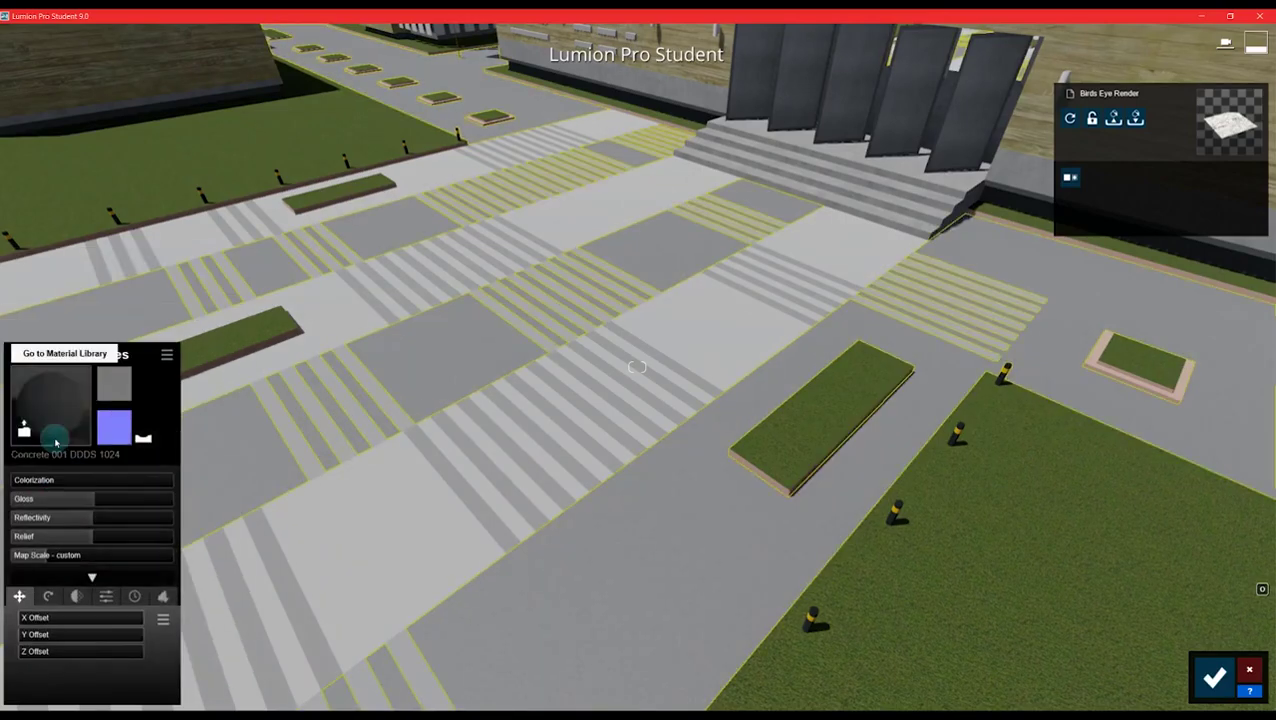
- Lighten the concrete paving by raising its colorization to about 60 percent with white
left_click_drag(19, 485, 102, 489)
scroll(383, 457, "down", 5)
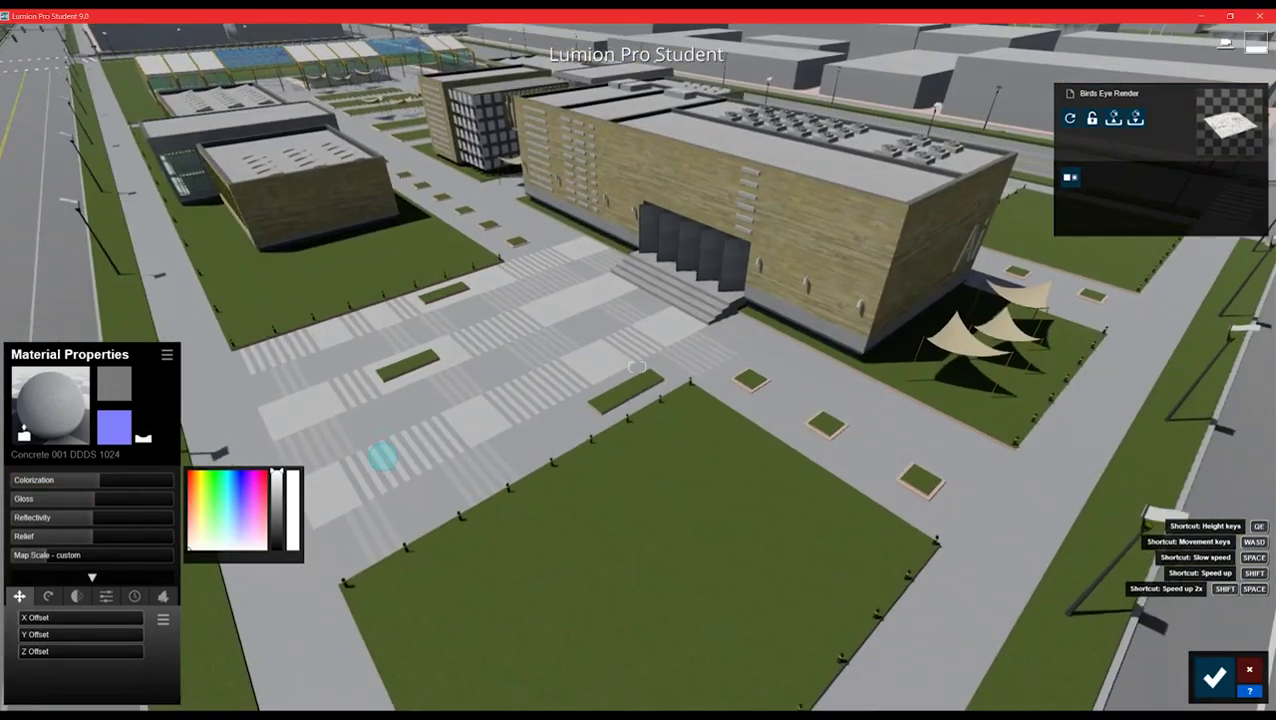
scroll(383, 457, "up", 5)
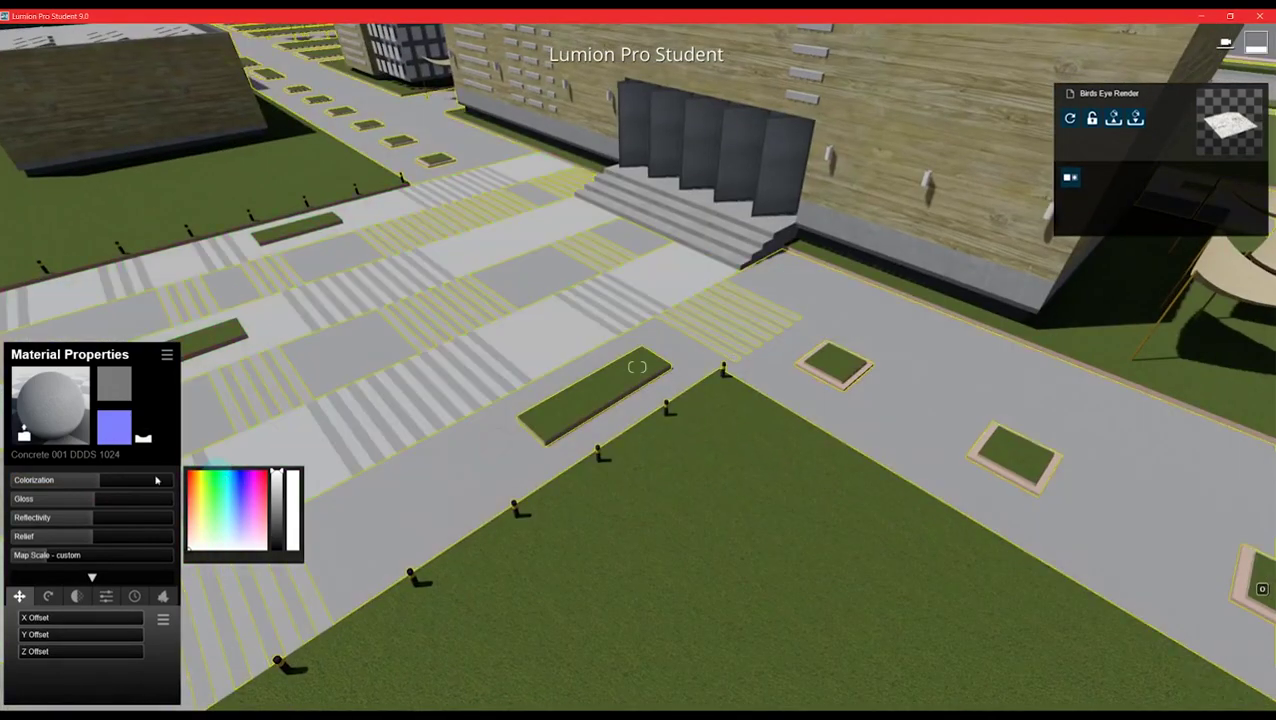
left_click_drag(101, 484, 111, 485)
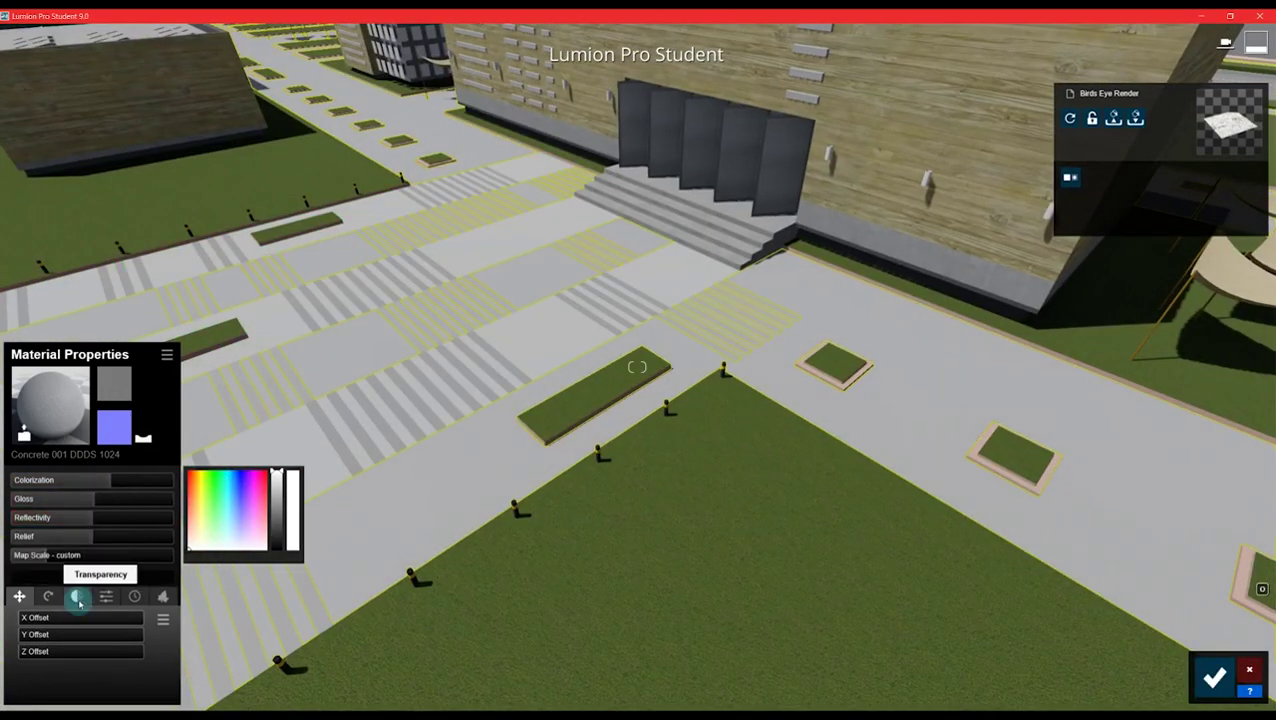
- Add moderate weathering to the concrete paving using the first weathering type
left_click(134, 597)
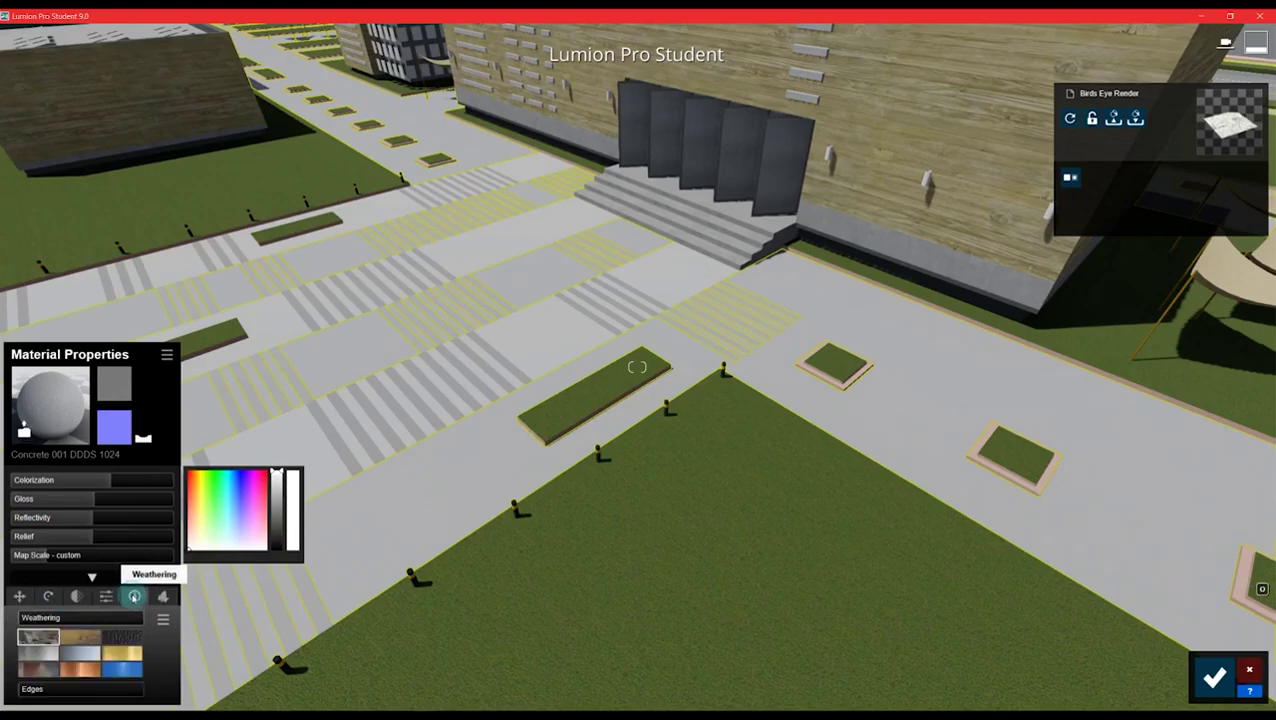
scroll(399, 544, "down", 6)
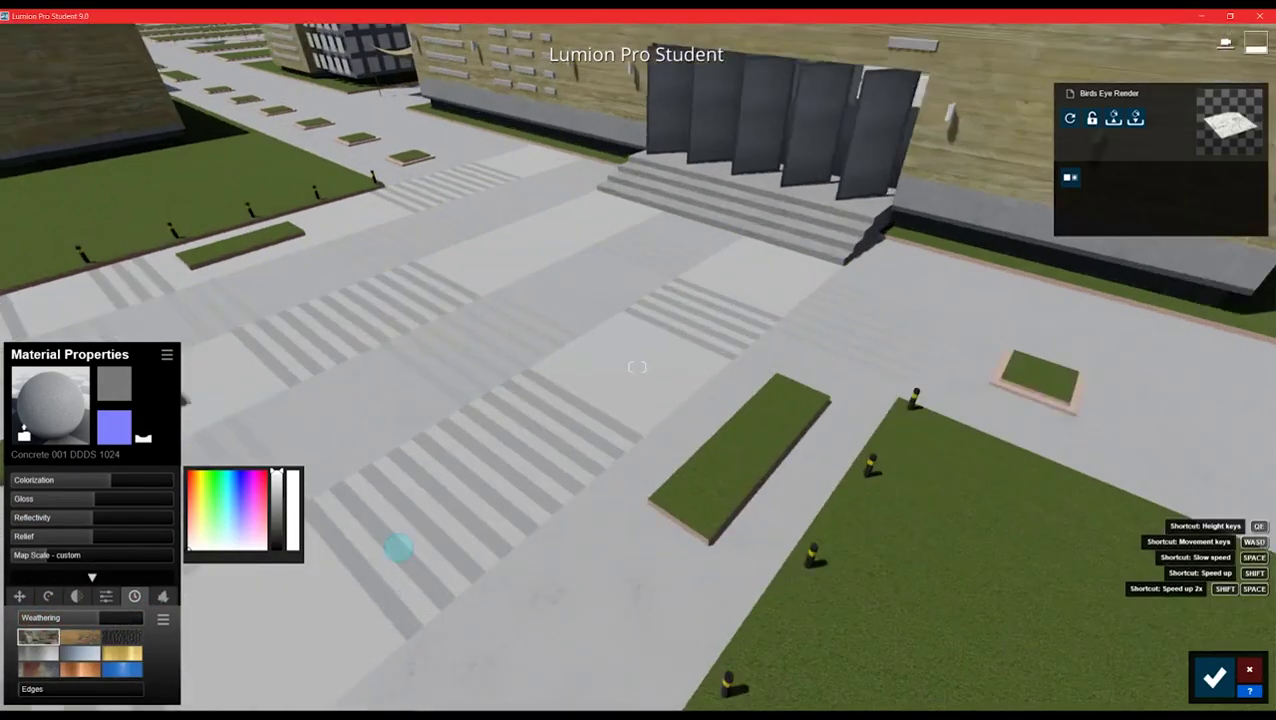
scroll(532, 566, "up", 5)
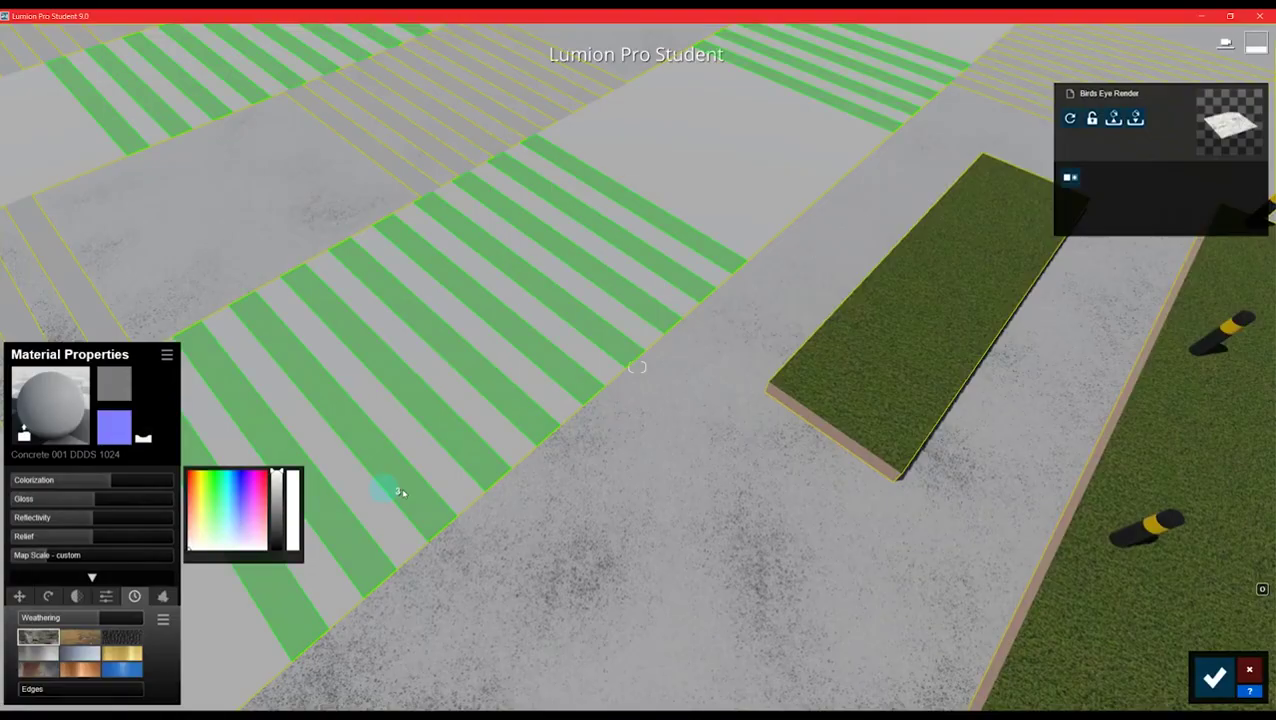
- Give the plaza's dark paving stripes the same weathered concrete and darken its colour to mid grey
left_click(399, 492)
left_click(51, 395)
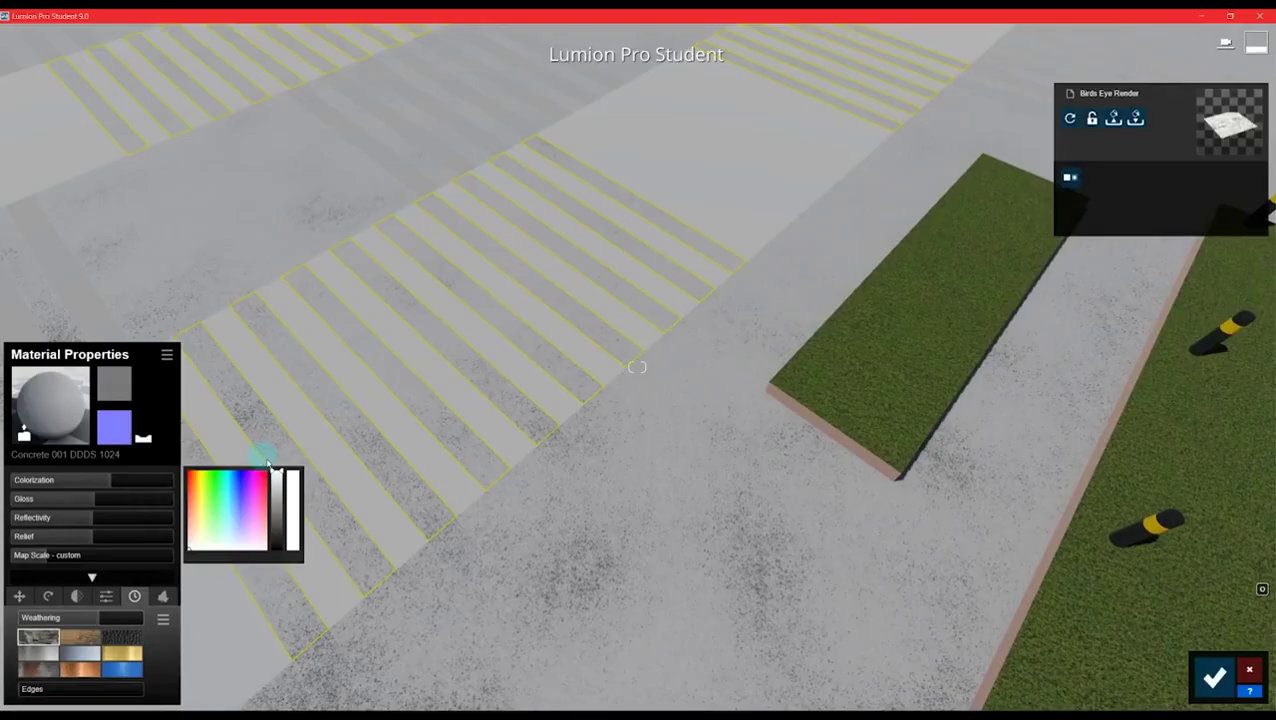
left_click(50, 420)
- Paste the weathered concrete onto the plaza's lightest paving slabs and darken its colour slightly
left_click(50, 452)
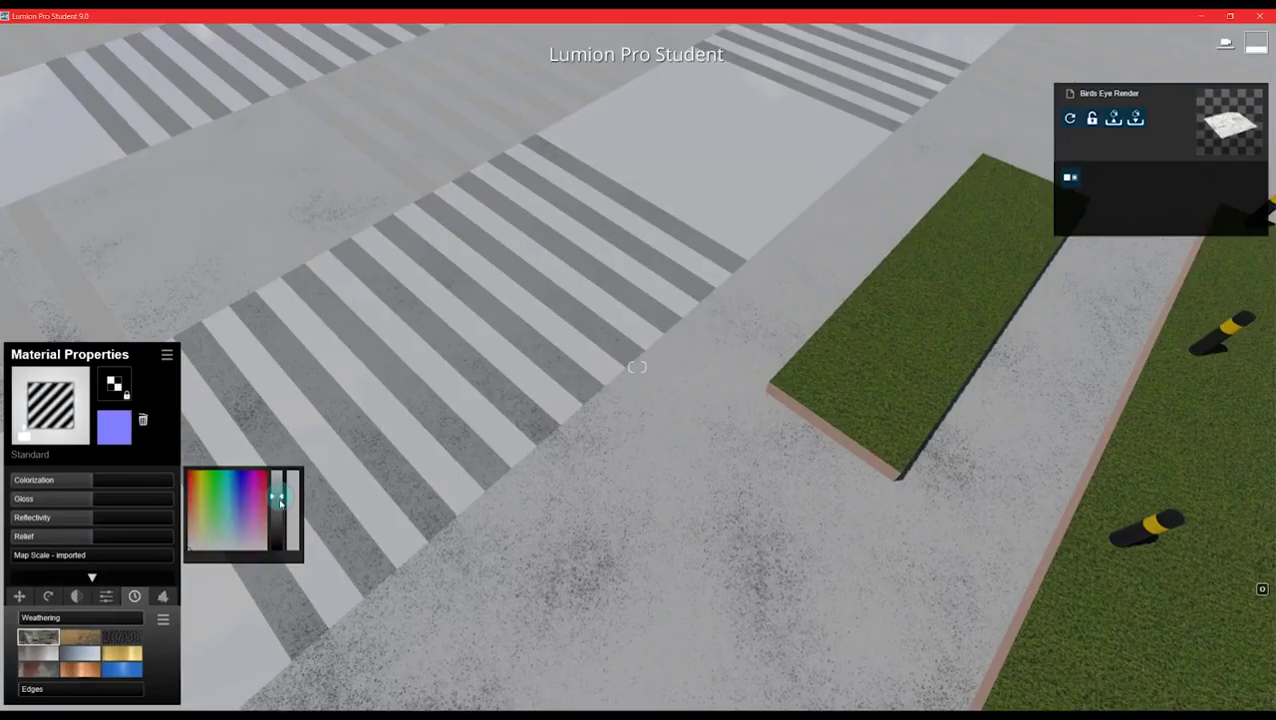
scroll(229, 432, "up", 5)
left_click(167, 354)
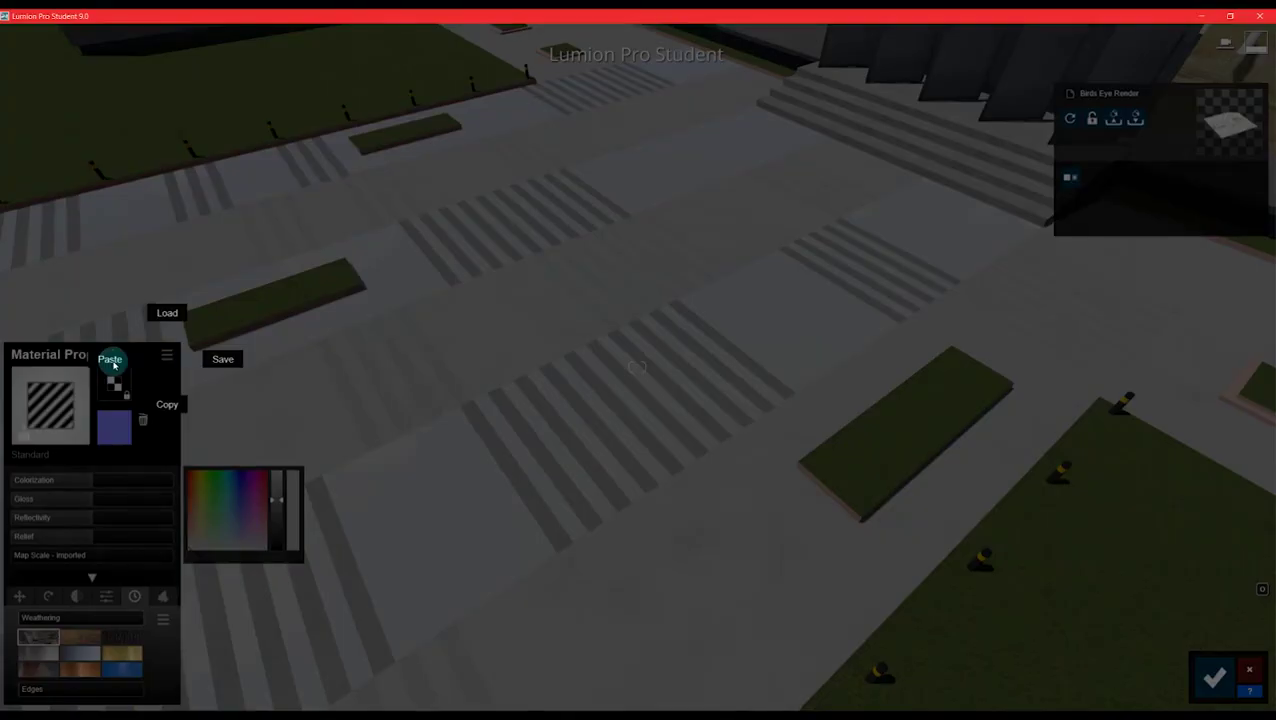
left_click(108, 361)
right_click_drag(514, 451, 561, 473)
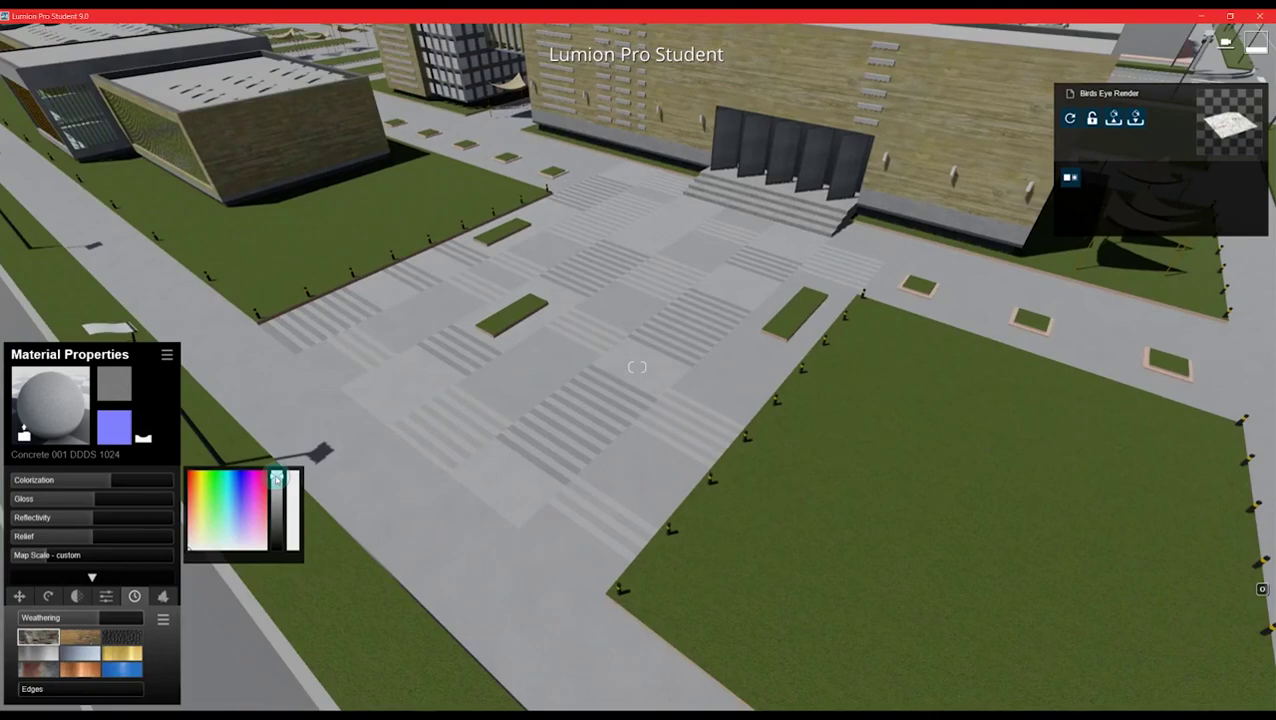
scroll(533, 523, "up", 3)
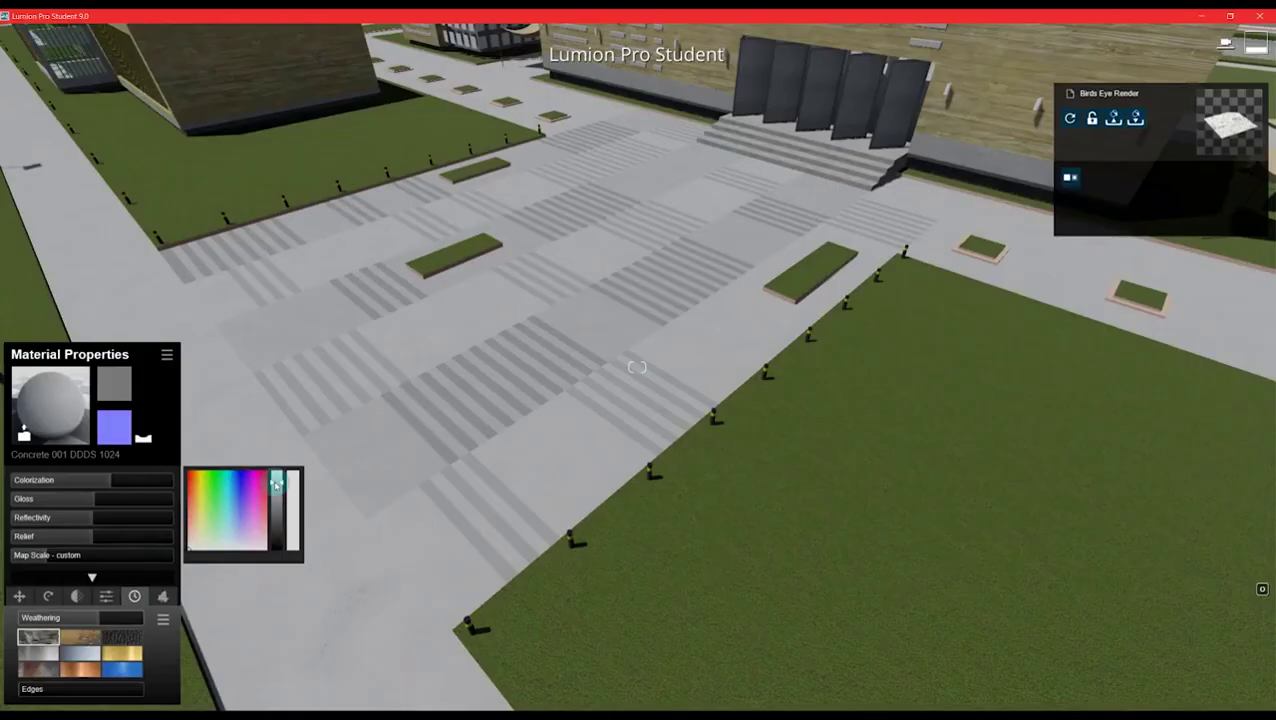
- Give the main building's lumber facade a light striped outdoor wood material and open the entrance steps' polished concrete for editing
right_click_drag(442, 467, 442, 467)
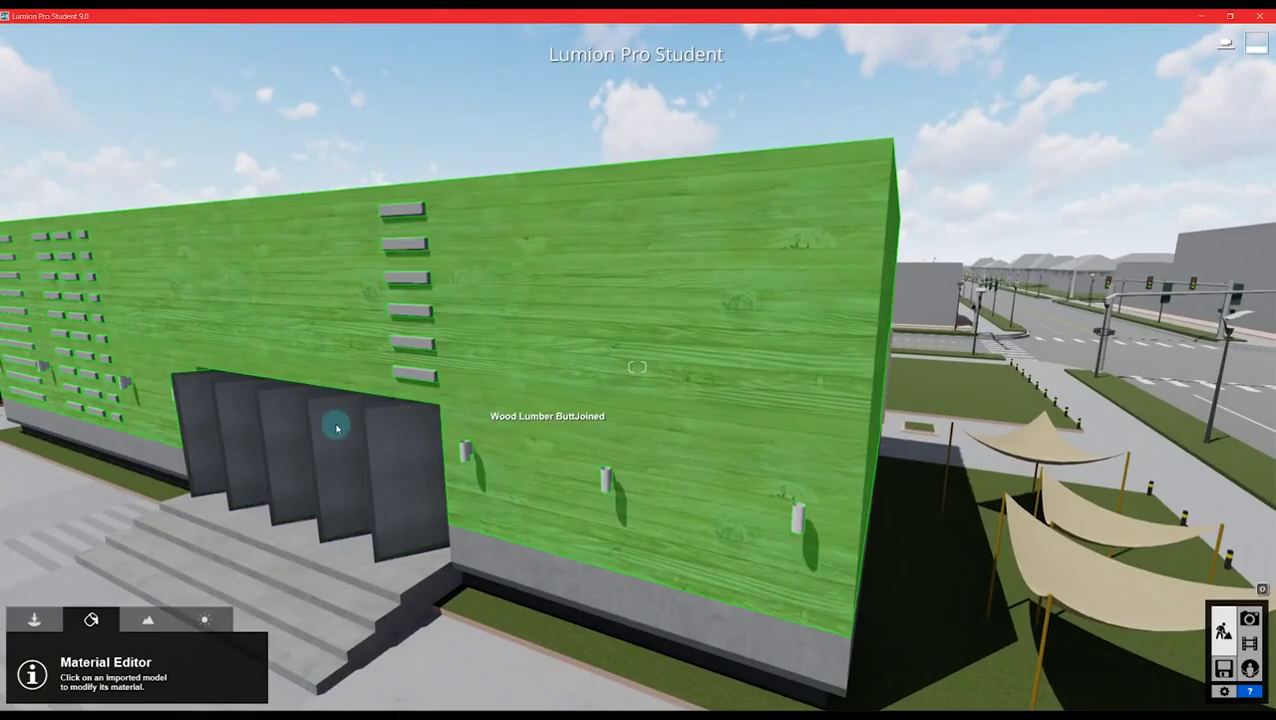
left_click(337, 428)
left_click(135, 355)
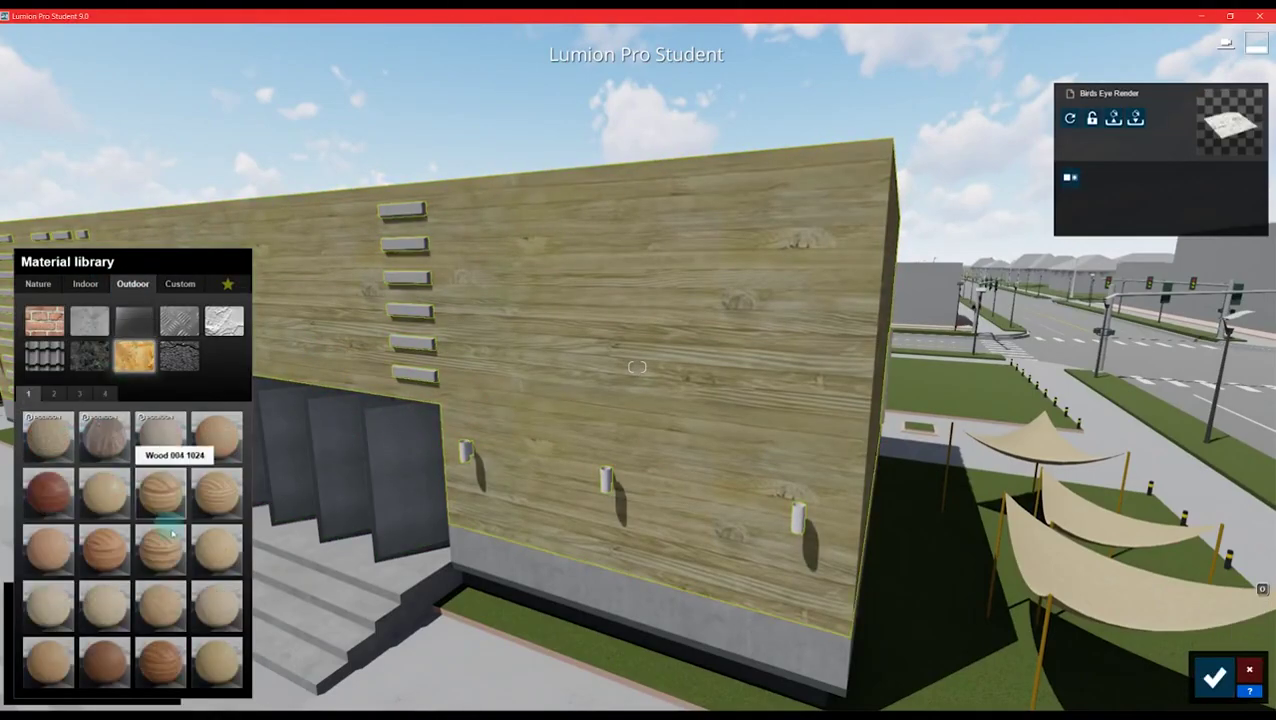
left_click(217, 437)
left_click(161, 605)
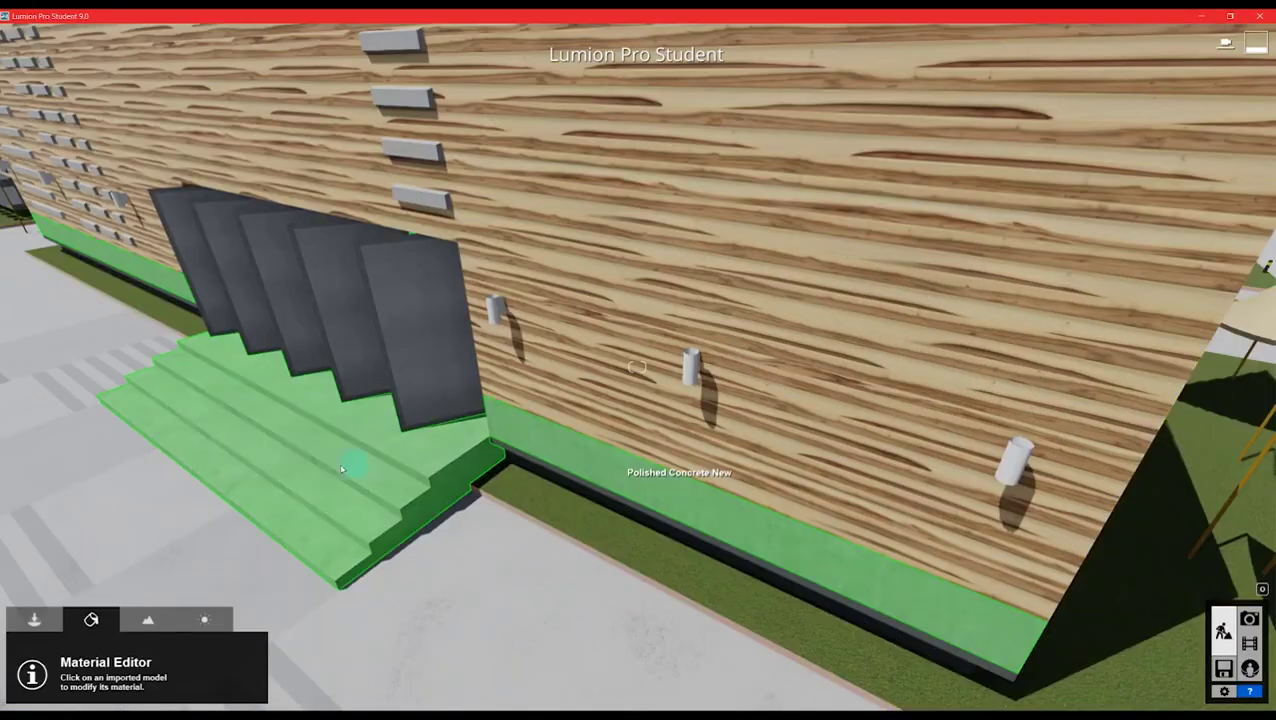
left_click(350, 459)
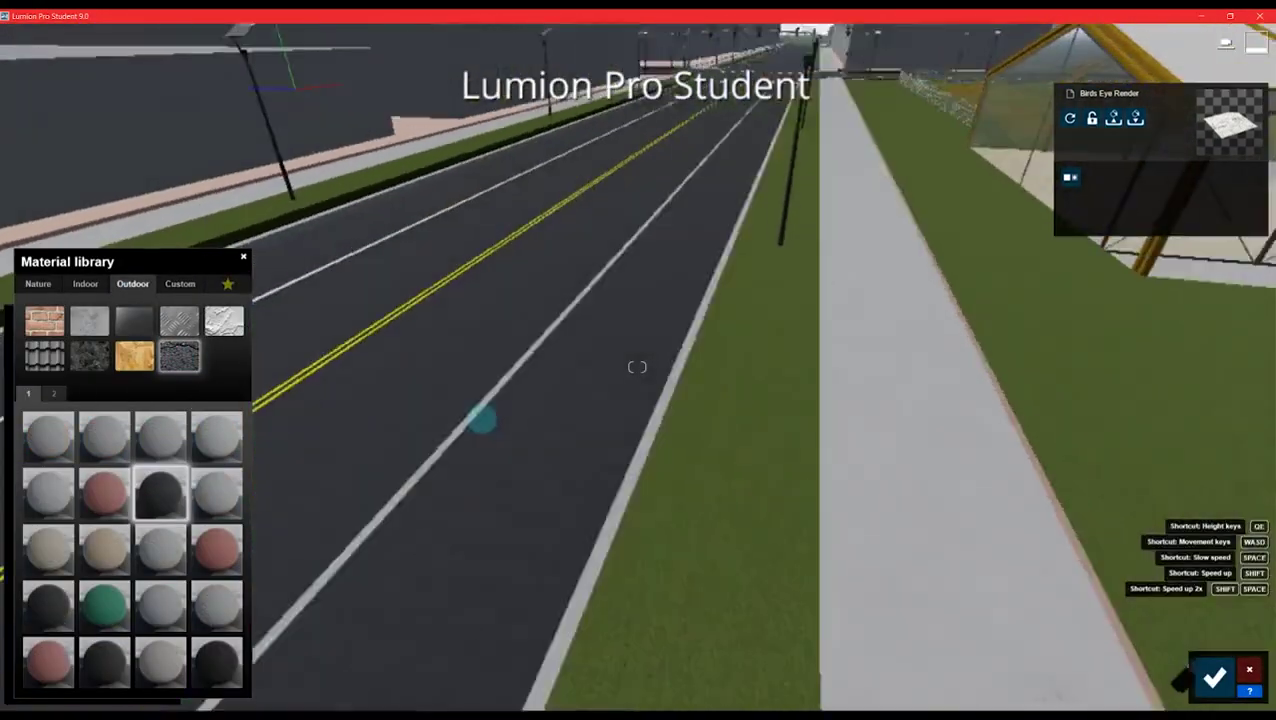
- Browse the outdoor asphalt materials and open the material options for the road surface
left_click(53, 393)
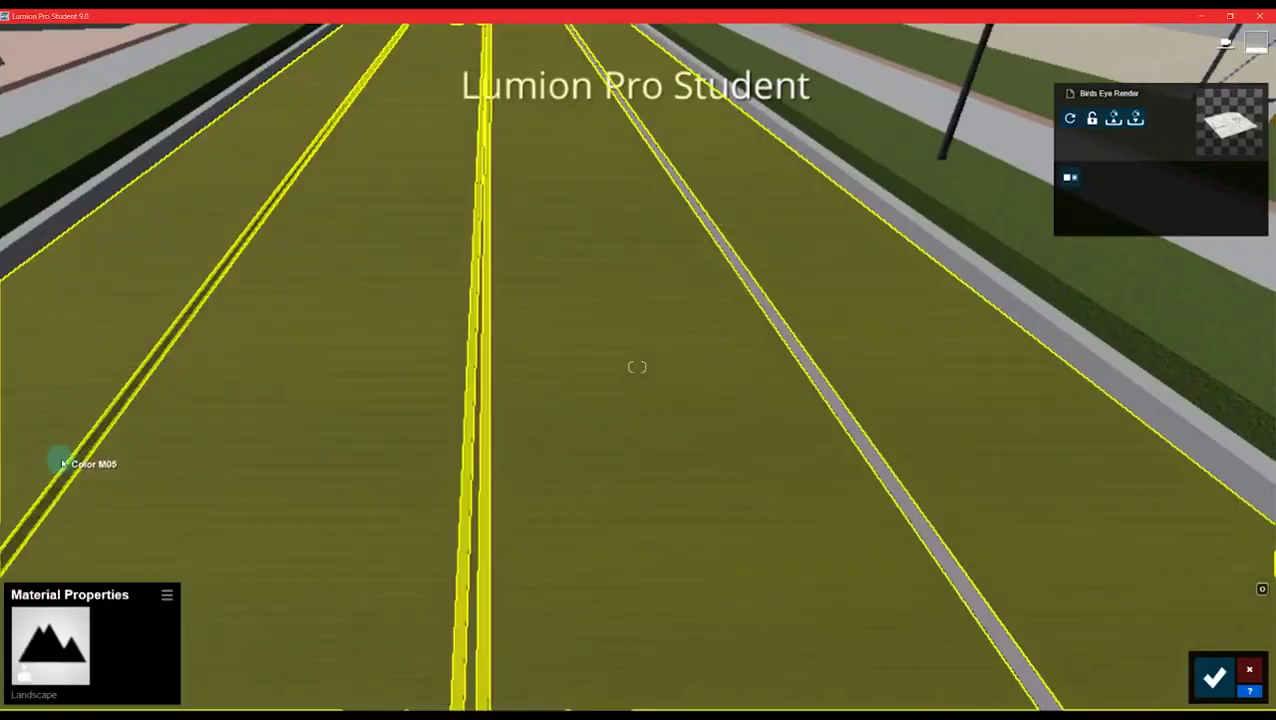
left_click(166, 593)
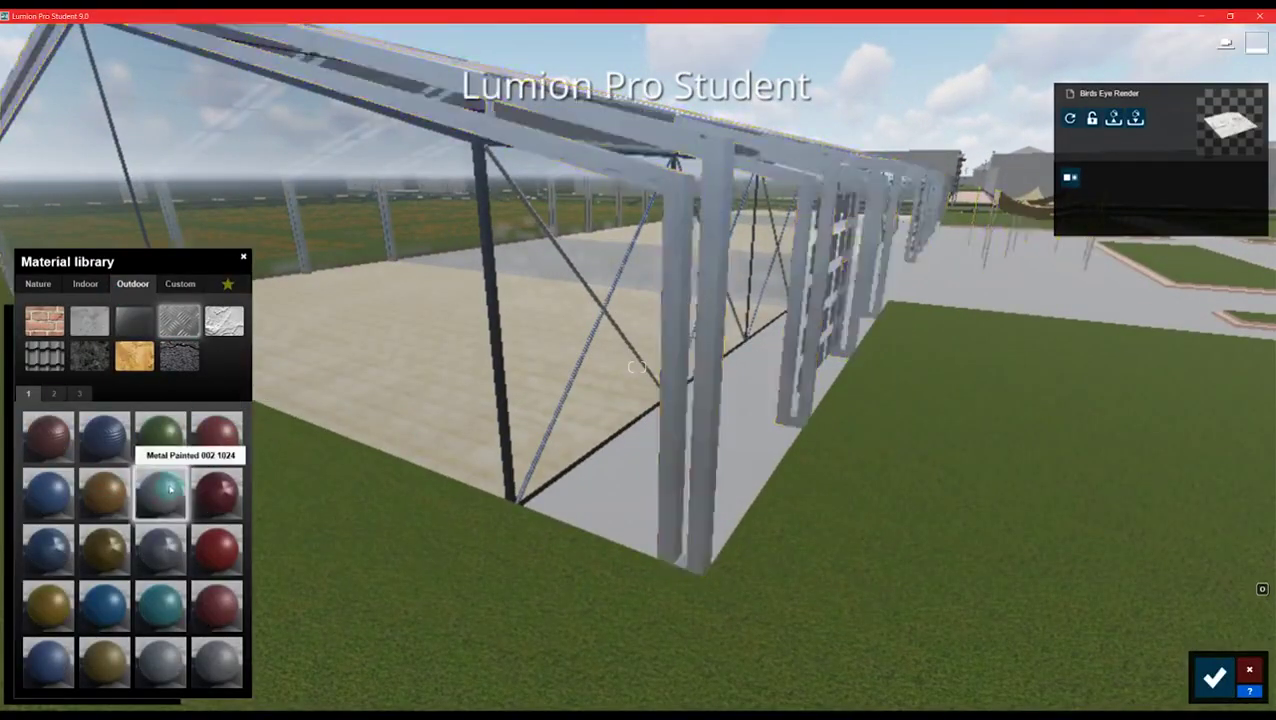
- Apply the Metal Painted 002 material to the greenhouse's structural frame and its small wall panels
left_click(170, 488)
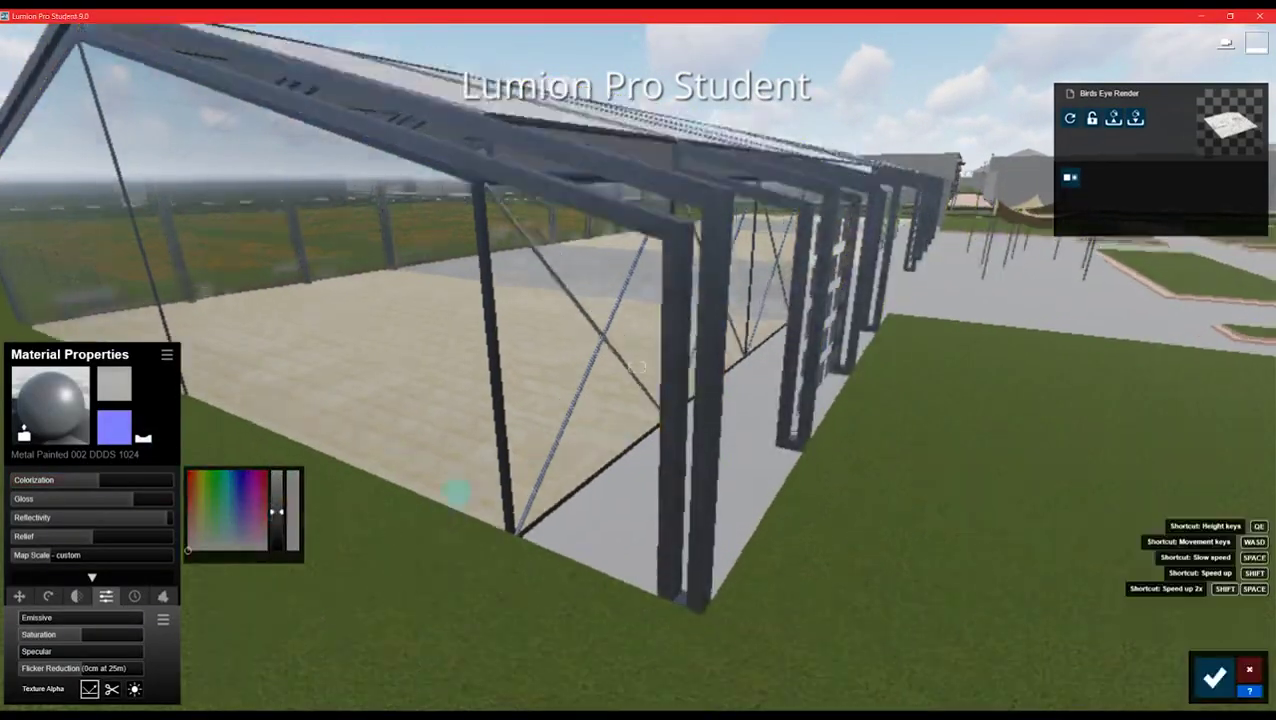
left_click(448, 443)
left_click(85, 282)
left_click(165, 486)
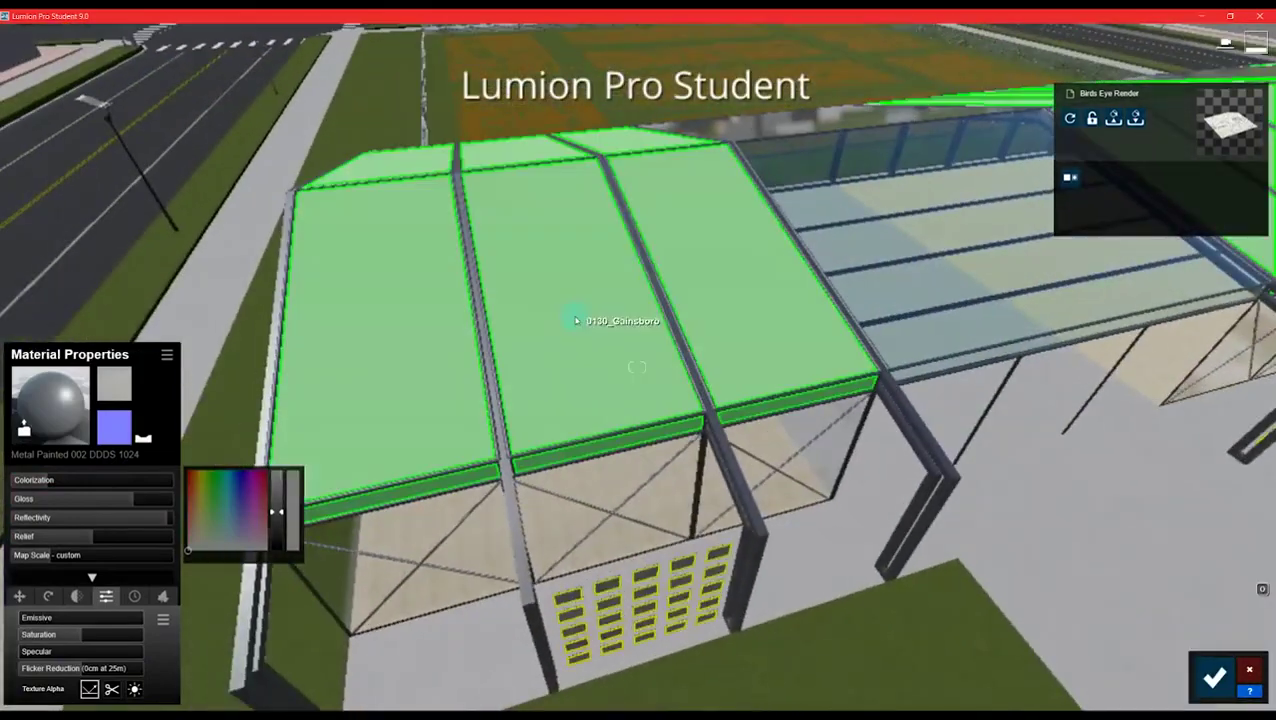
- Apply the Glass Panels 001 material to the greenhouse roof, increase its frostiness slightly and lower its opacity
left_click(576, 320)
left_click(49, 578)
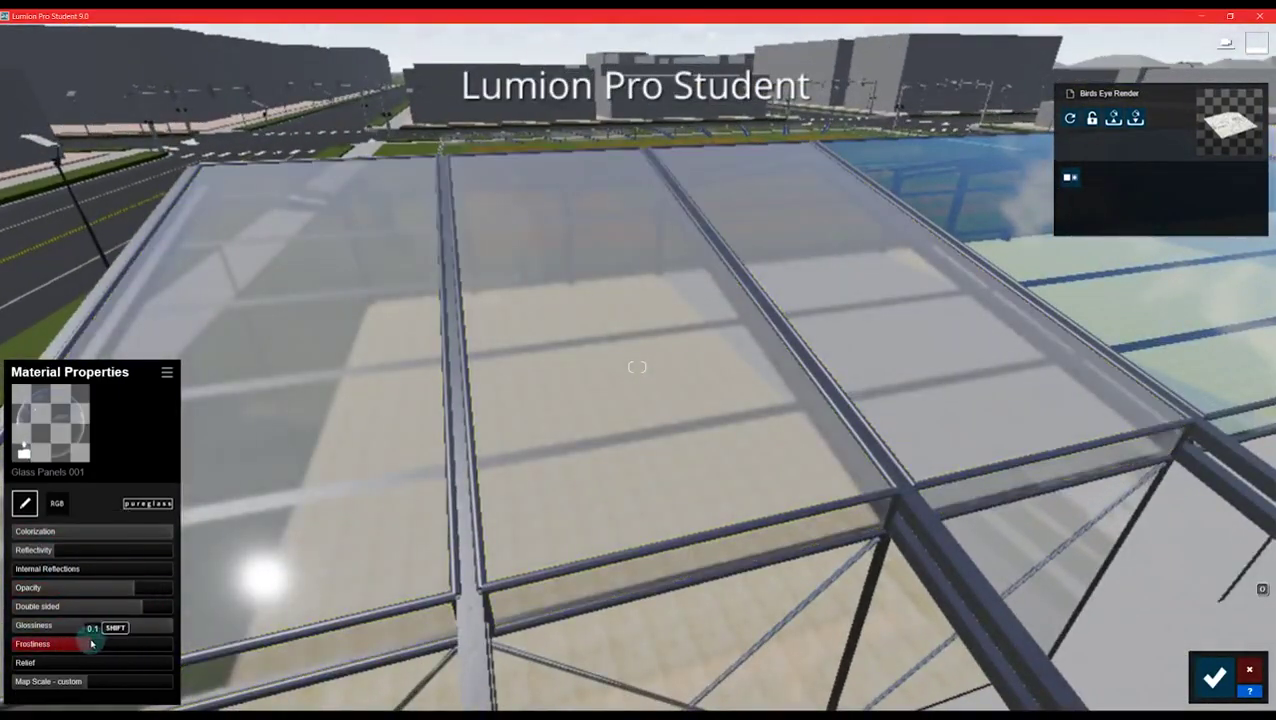
left_click_drag(92, 644, 103, 644)
key("s")
left_click_drag(134, 589, 106, 589)
key("w")
key("s")
- Apply the Interior Glass 001 material to the fence around the crop fields and save the material changes
right_click_drag(333, 518, 414, 454)
key("w")
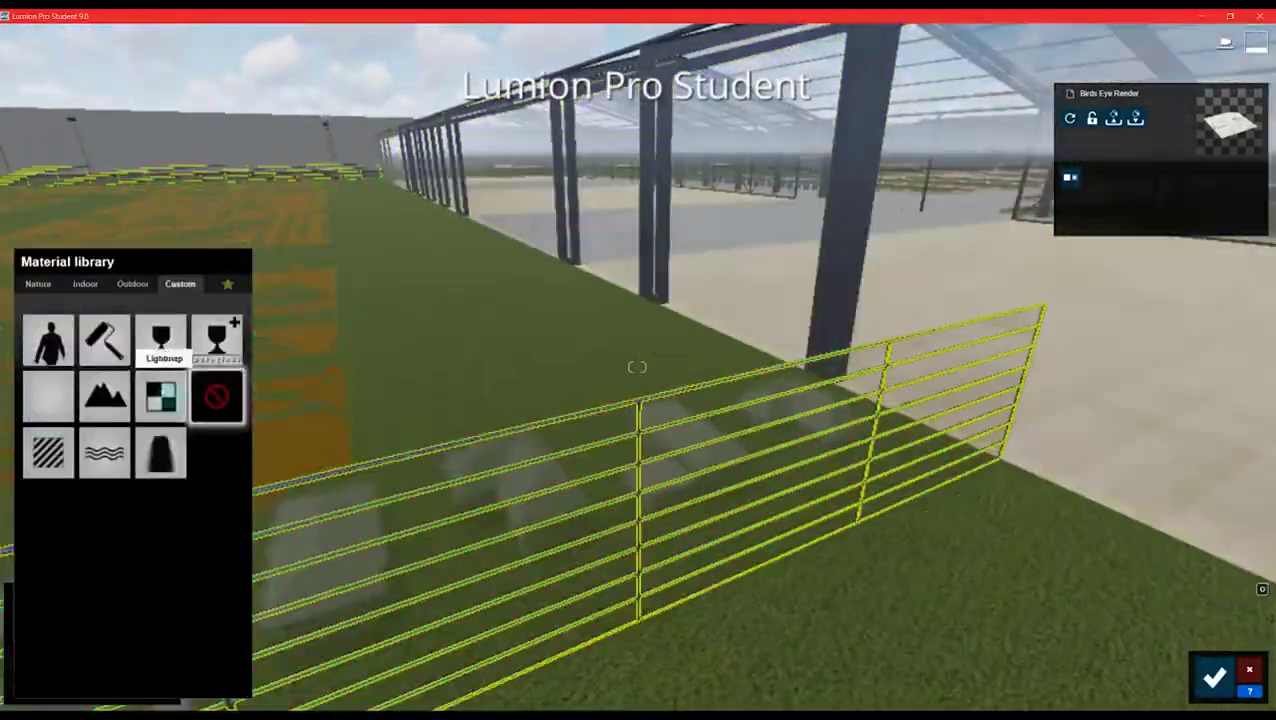
left_click(168, 330)
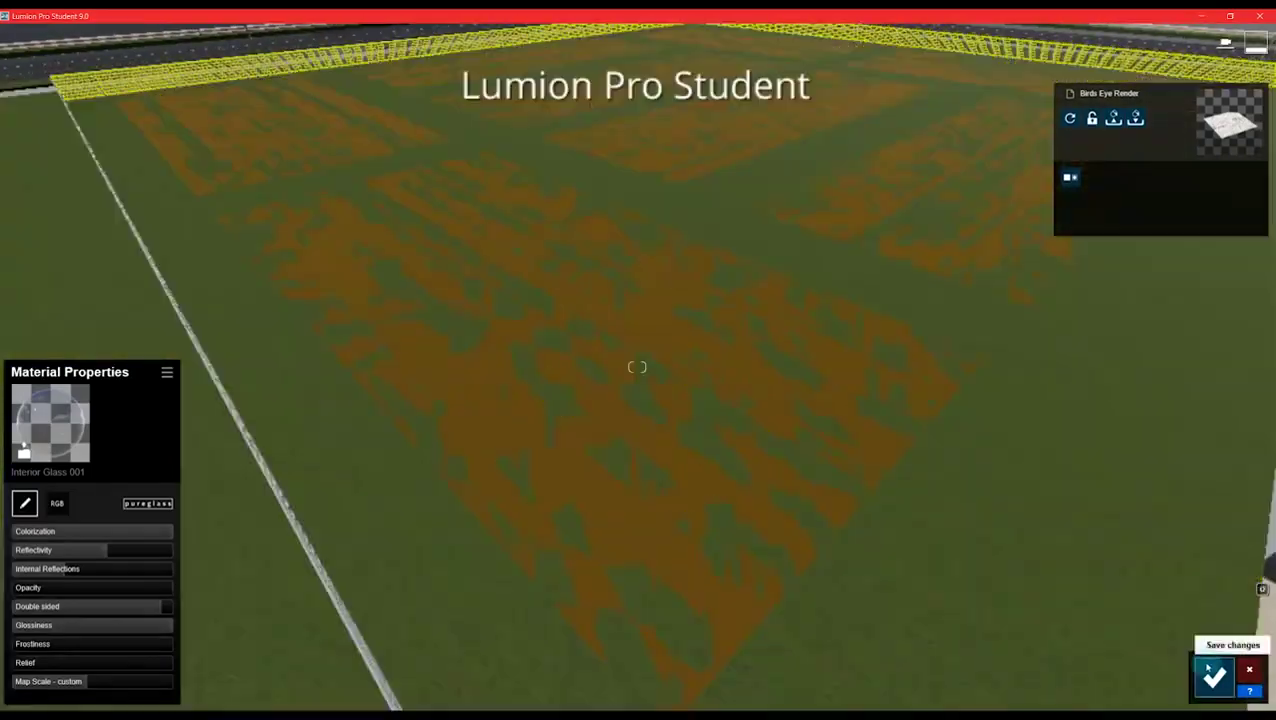
left_click(1214, 677)
- Assign the Landscape 09 B nature material to the brown crop fields beside the greenhouse
right_click_drag(668, 508, 655, 501)
scroll(652, 507, "down", 5)
scroll(650, 503, "up", 4)
scroll(655, 502, "up", 4)
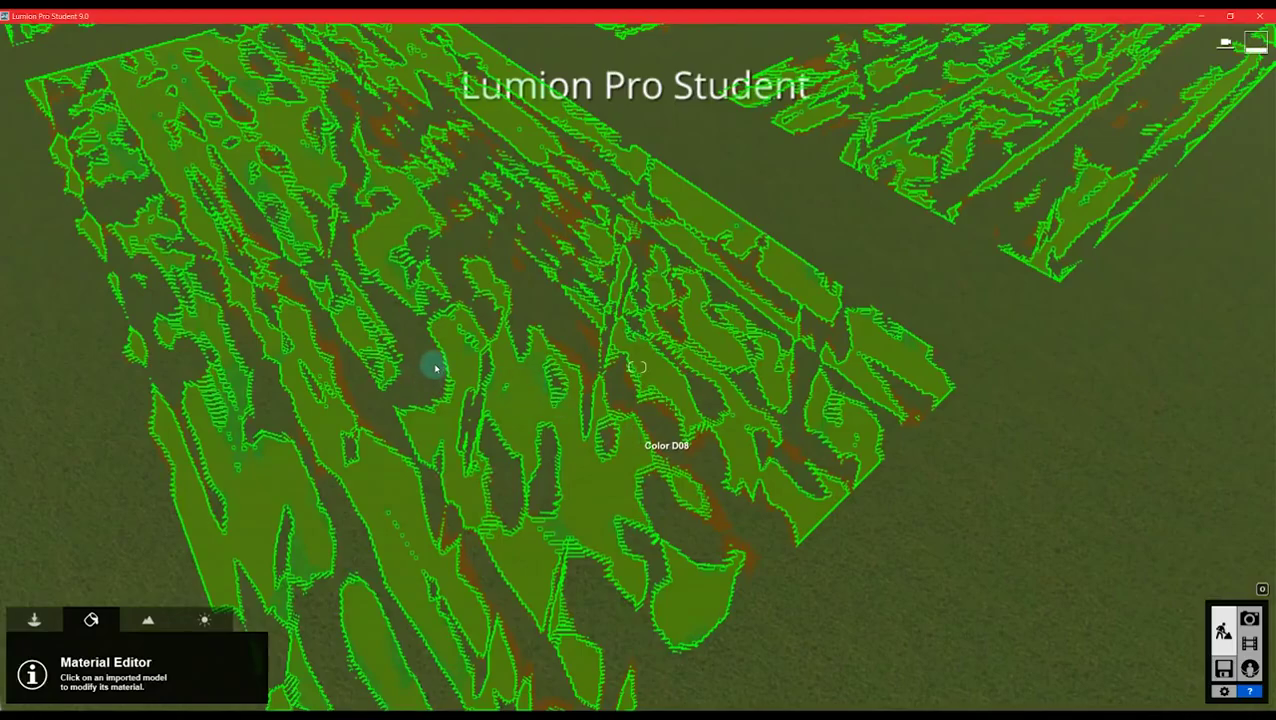
left_click(435, 369)
left_click(40, 285)
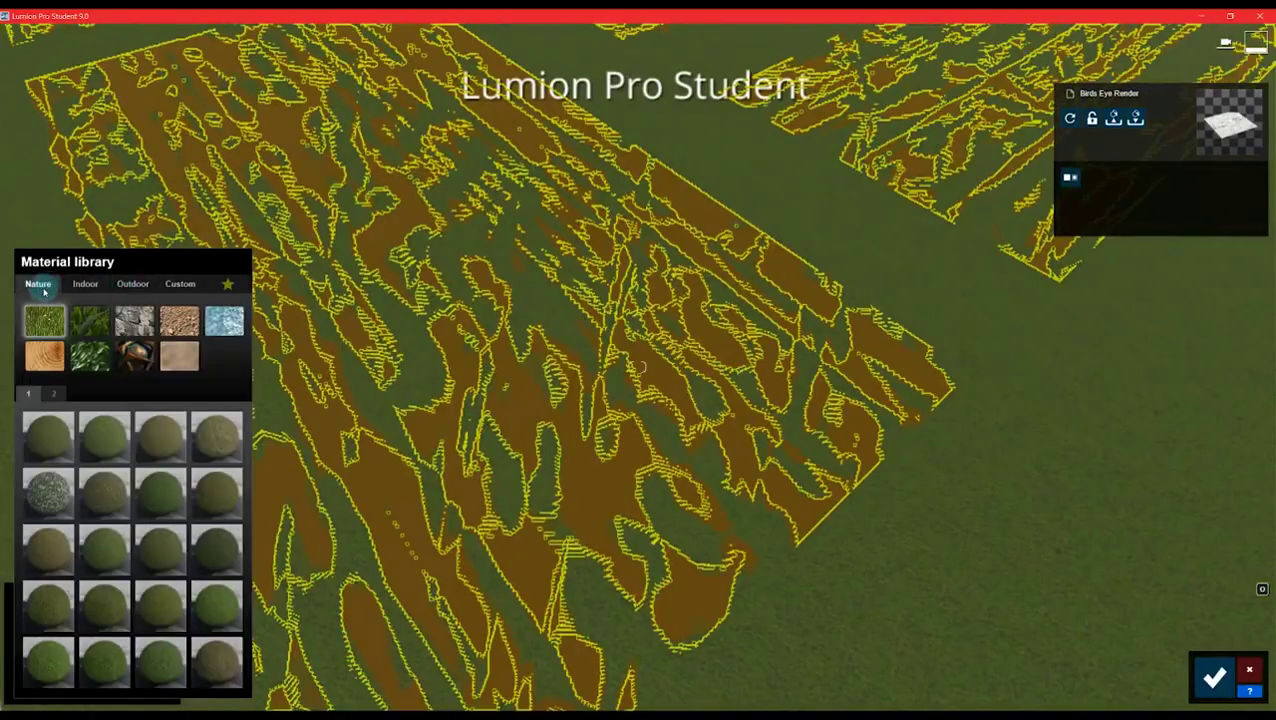
left_click(166, 335)
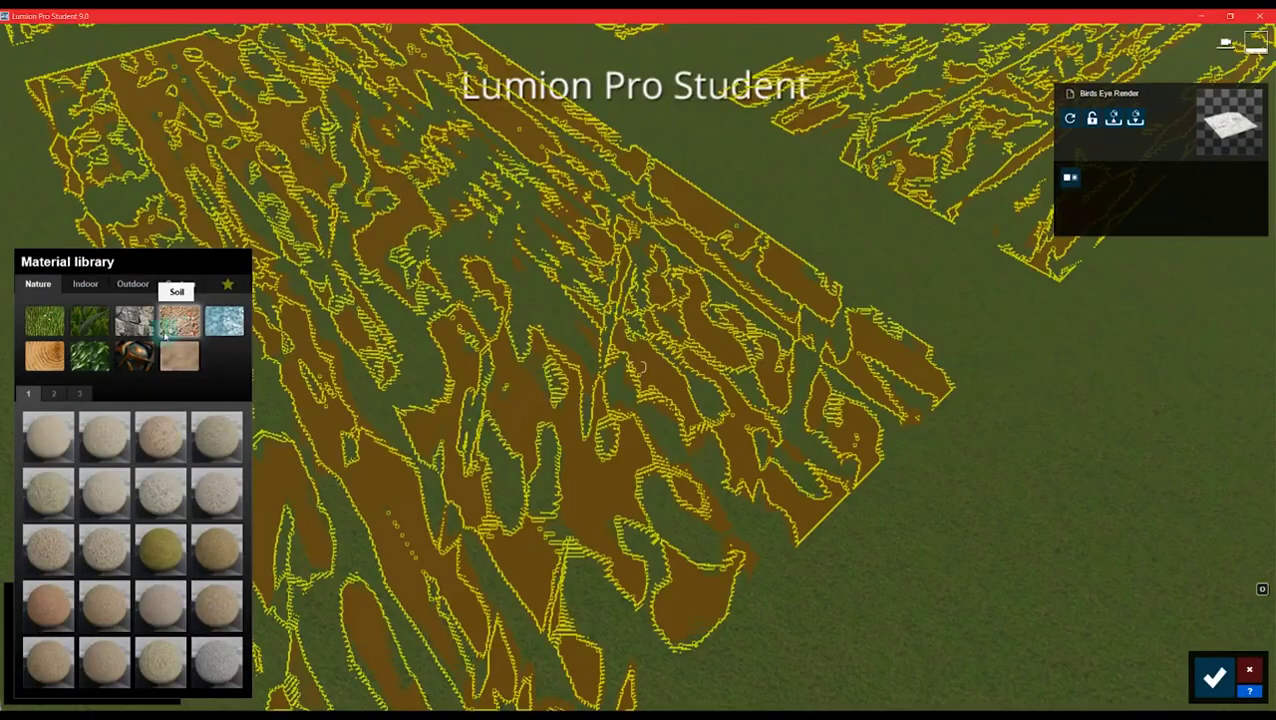
left_click(52, 326)
left_click(57, 396)
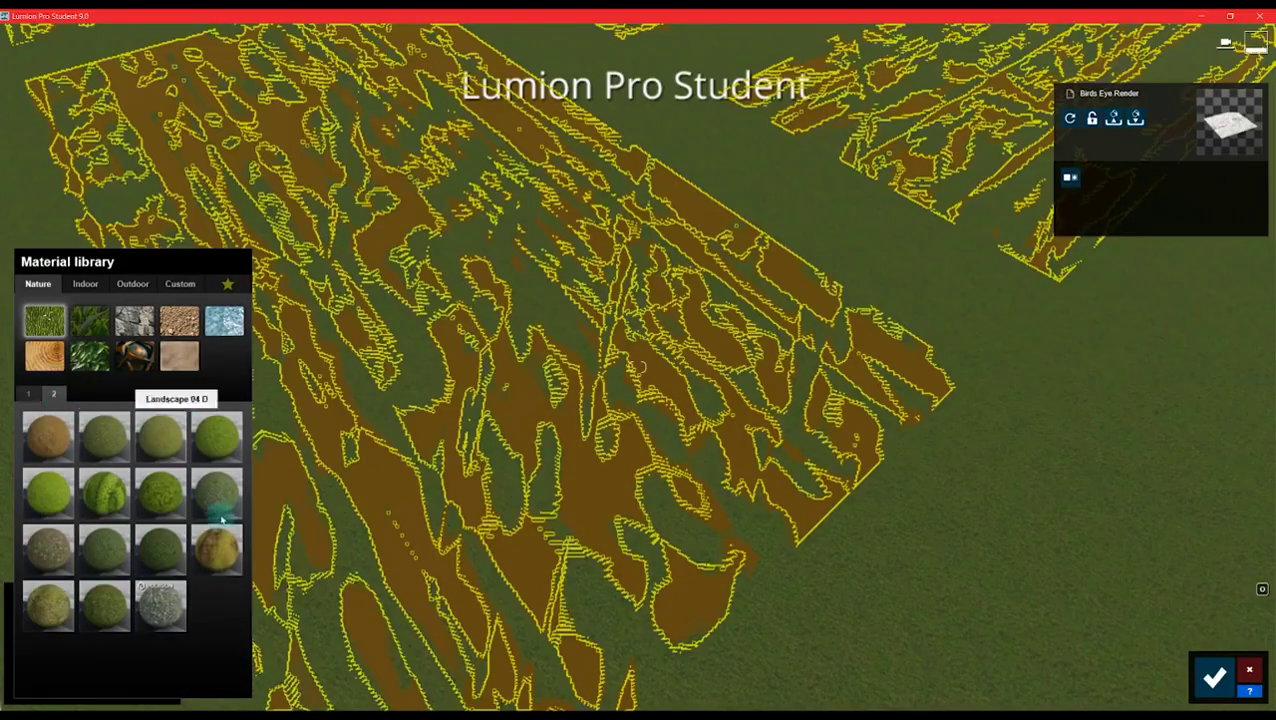
right_click_drag(532, 410, 570, 414)
right_click_drag(461, 421, 462, 420)
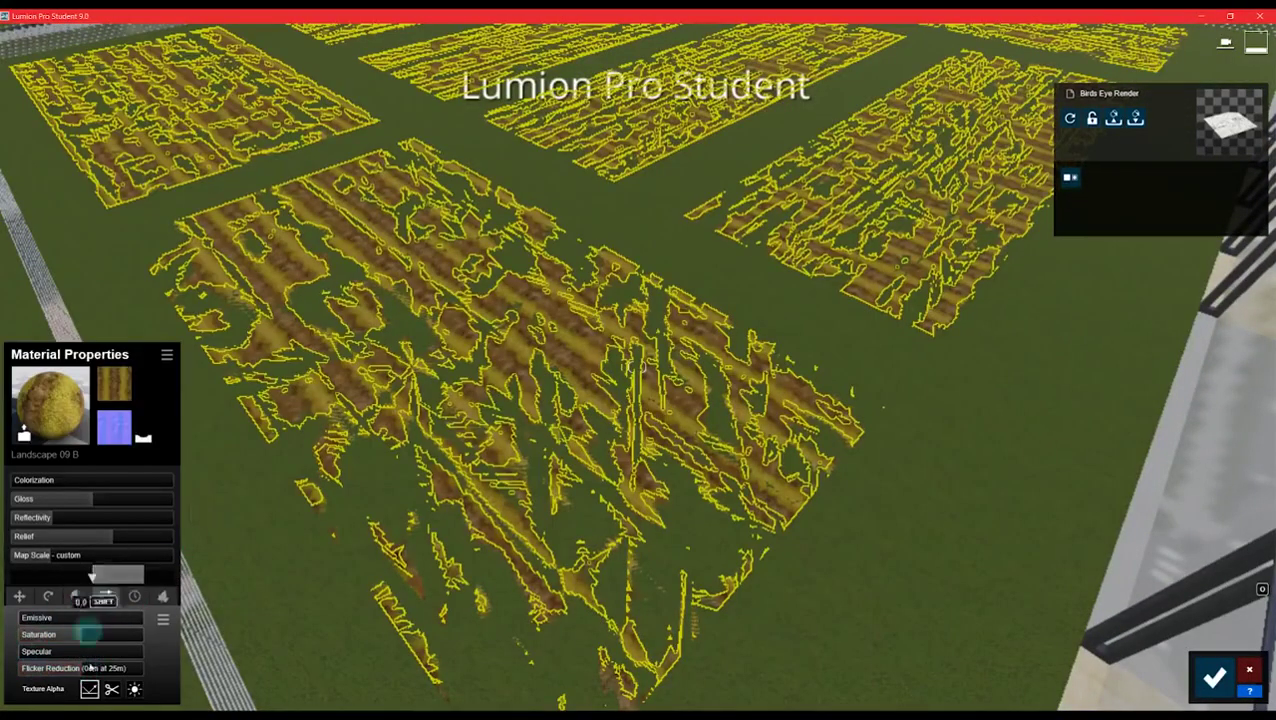
- Set the crop field material's flicker reduction to -10.0 cm at 25 m and save the material changes
left_click_drag(80, 672, 17, 668)
right_click_drag(335, 567, 336, 567)
scroll(336, 567, "down", 5)
scroll(337, 568, "up", 5)
scroll(337, 568, "down", 5)
scroll(336, 567, "up", 5)
scroll(336, 567, "down", 3)
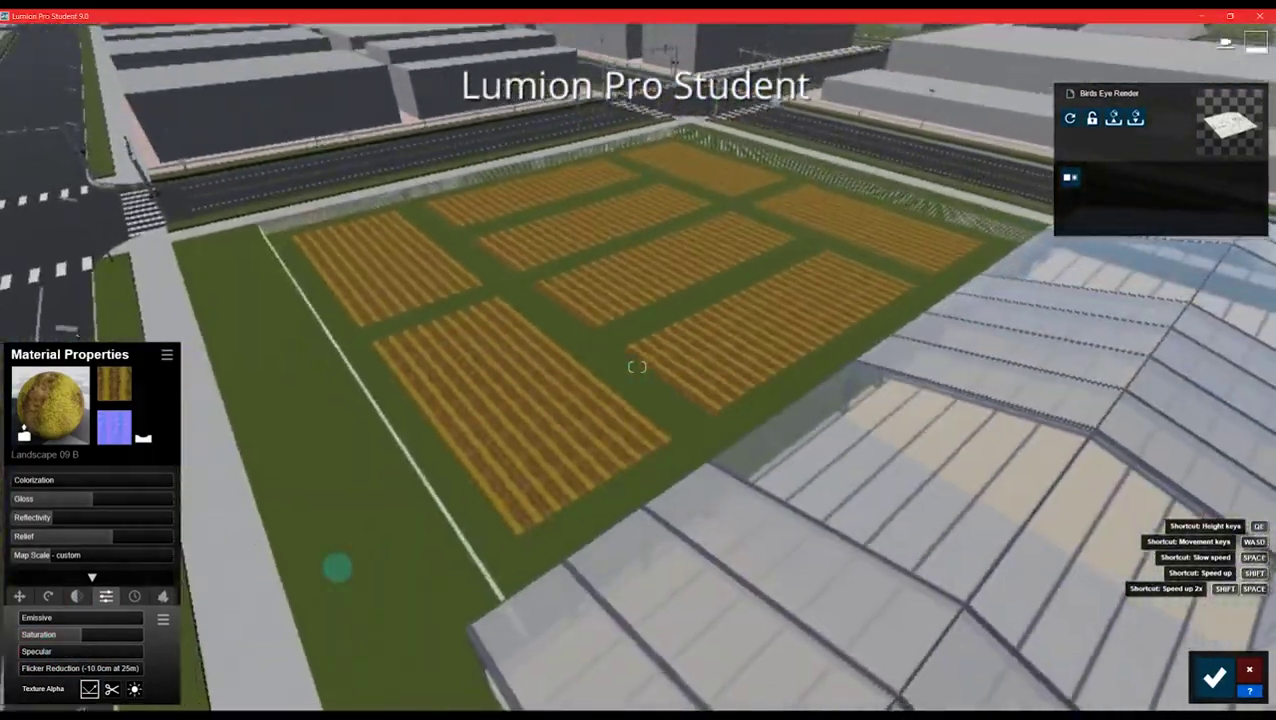
scroll(439, 536, "up", 4)
right_click_drag(430, 542, 769, 421)
scroll(780, 427, "up", 2)
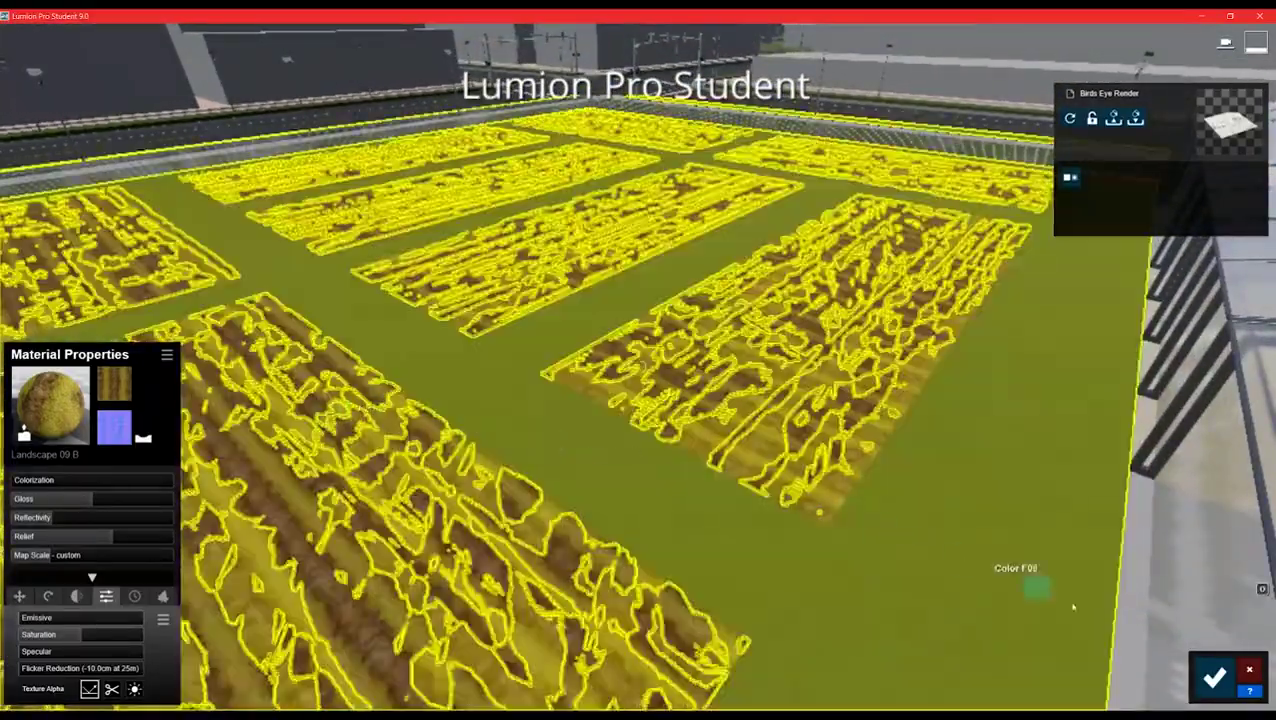
left_click(1214, 678)
- Leave the material editor, switch to SketchUp and arrange the Lumion and SketchUp windows side by side
left_click(34, 620)
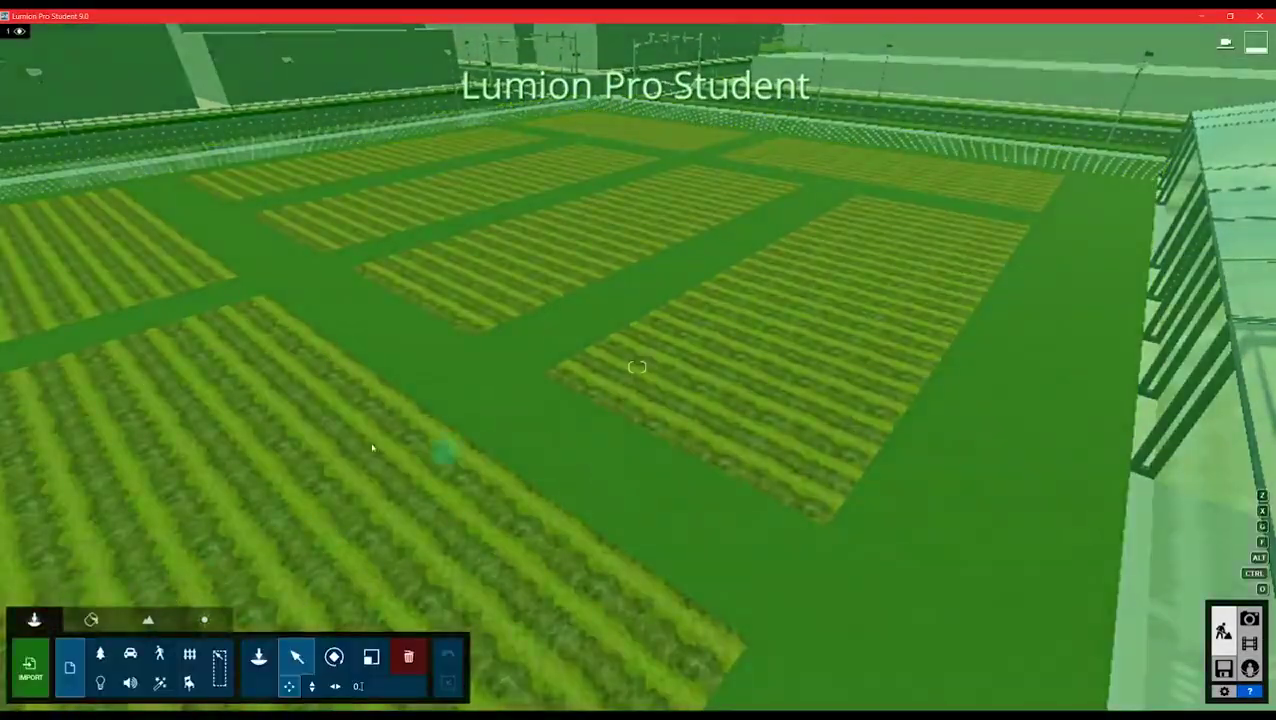
scroll(655, 251, "down", 5)
right_click_drag(653, 270, 655, 250)
scroll(656, 248, "up", 5)
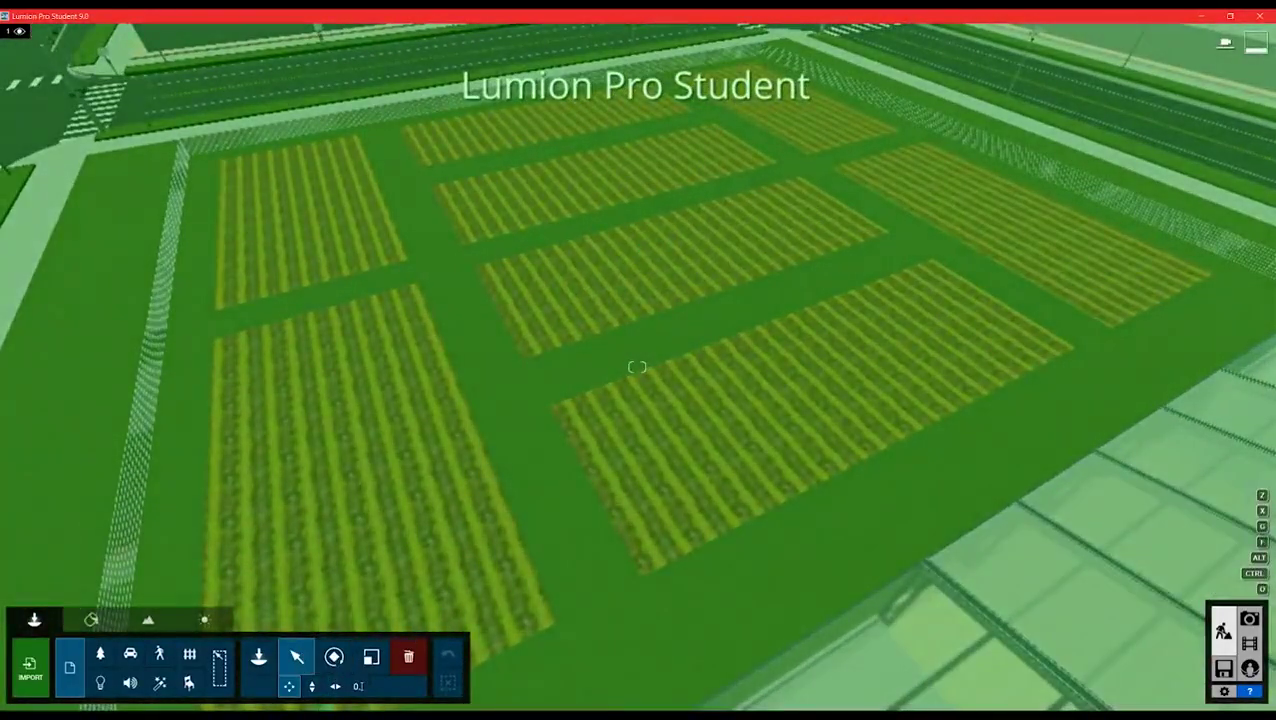
key("alt+Tab")
scroll(741, 366, "down", 2)
mouse_move(779, 344)
middle_mouse_down()
mouse_move(929, 339)
mouse_move(998, 363)
middle_mouse_up()
left_click_drag(595, 17, 1, 50)
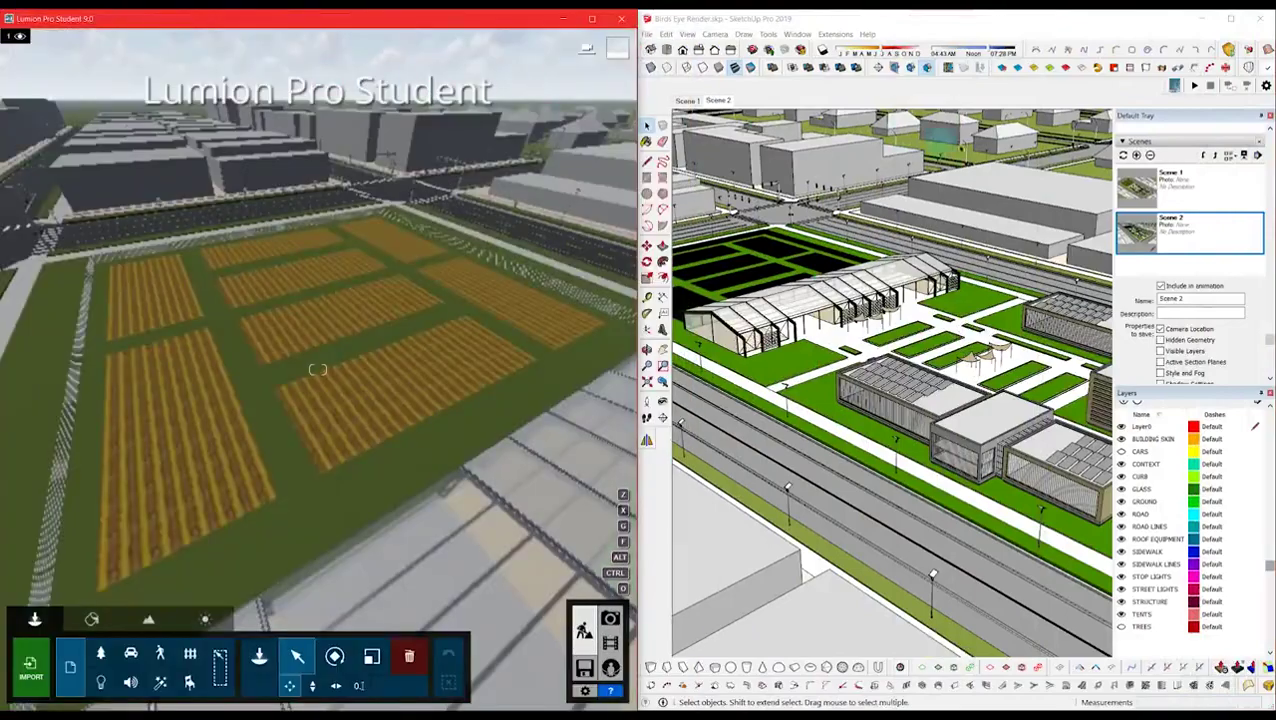
- Undock SketchUp's Lumion LiveSync toolbar over the viewport and start LiveSync between the two programs
left_click_drag(1172, 87, 770, 152)
left_click(776, 162)
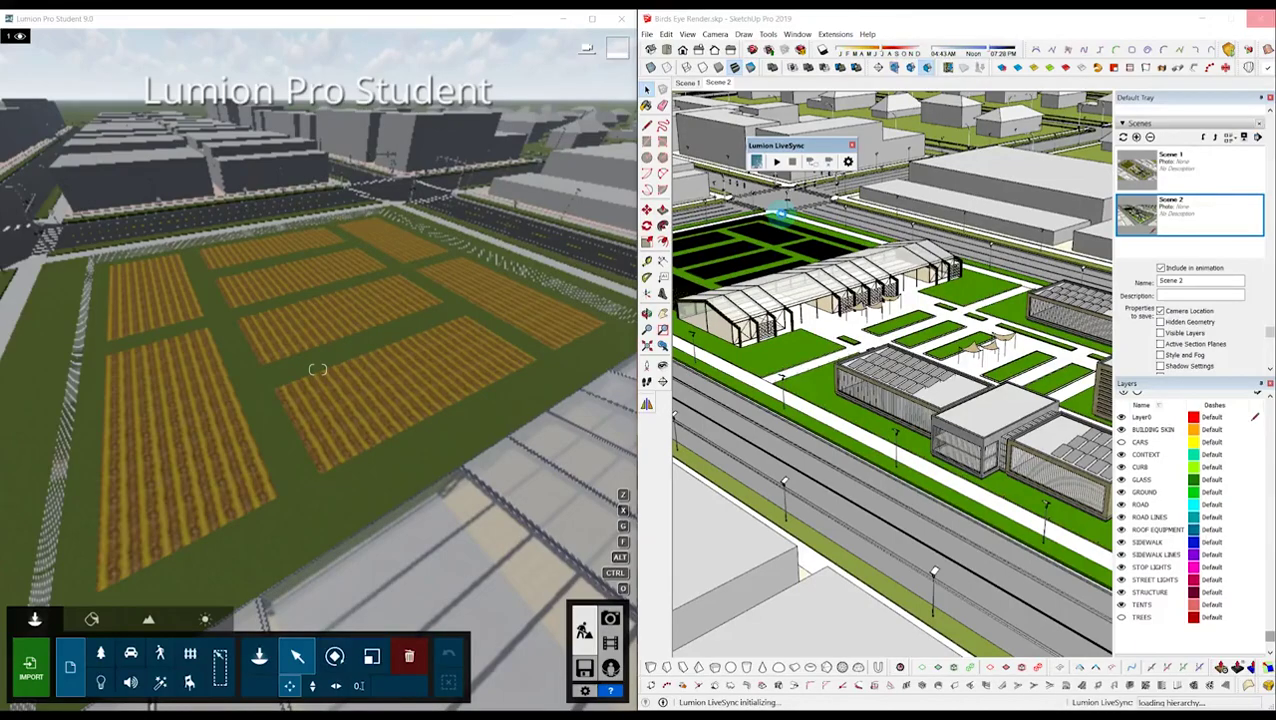
middle_click_drag(827, 222, 820, 277)
scroll(747, 260, "up", 2)
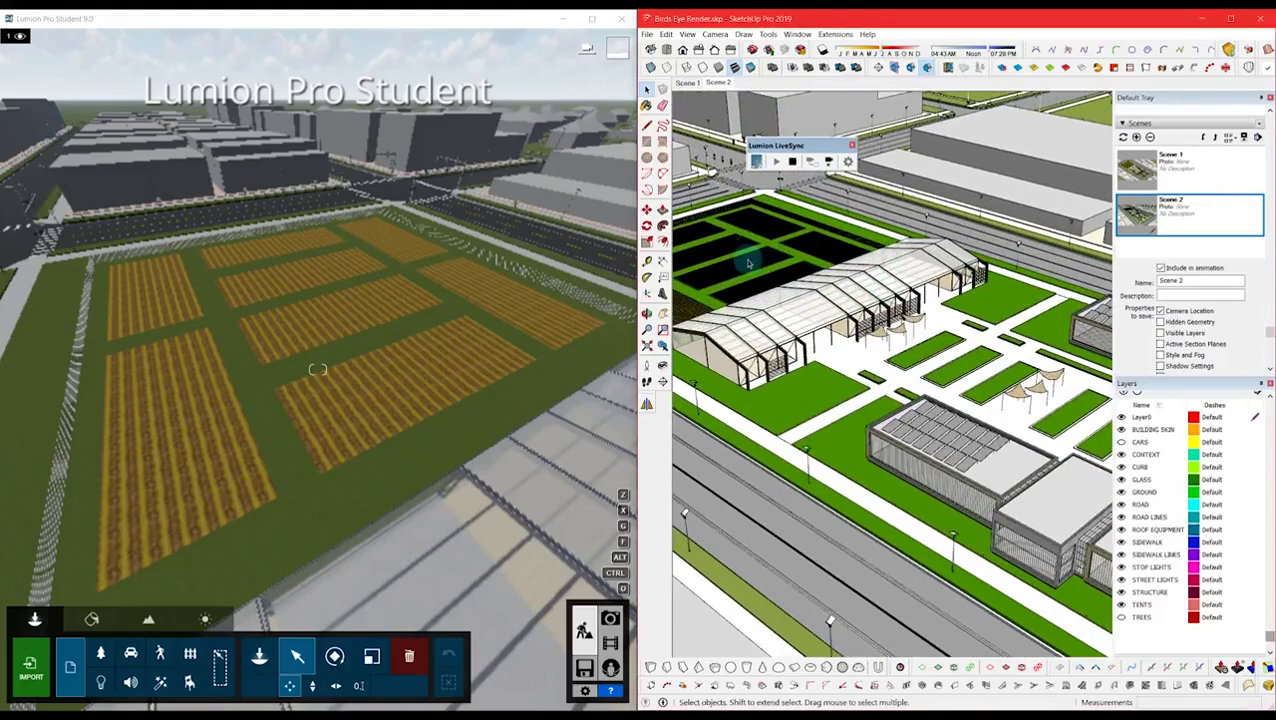
left_click(438, 18)
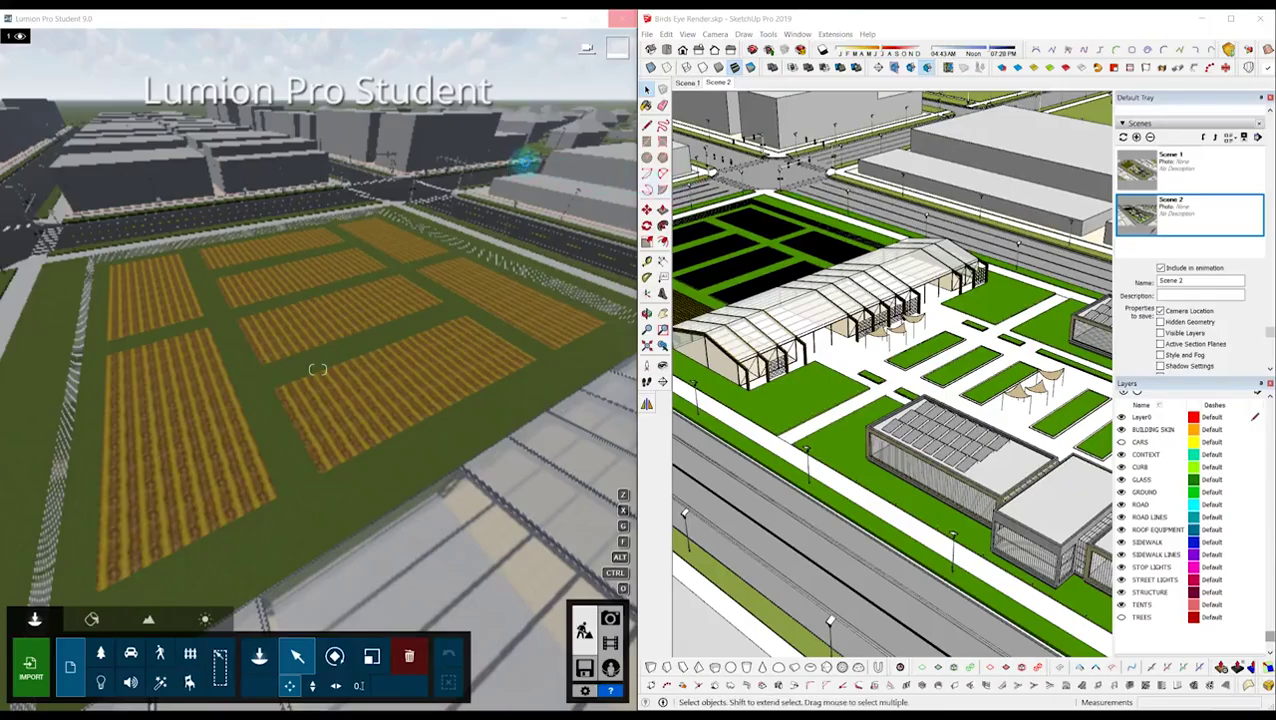
- Make the four parallel central crop fields in the SketchUp model unique components
scroll(787, 465, "up", 6)
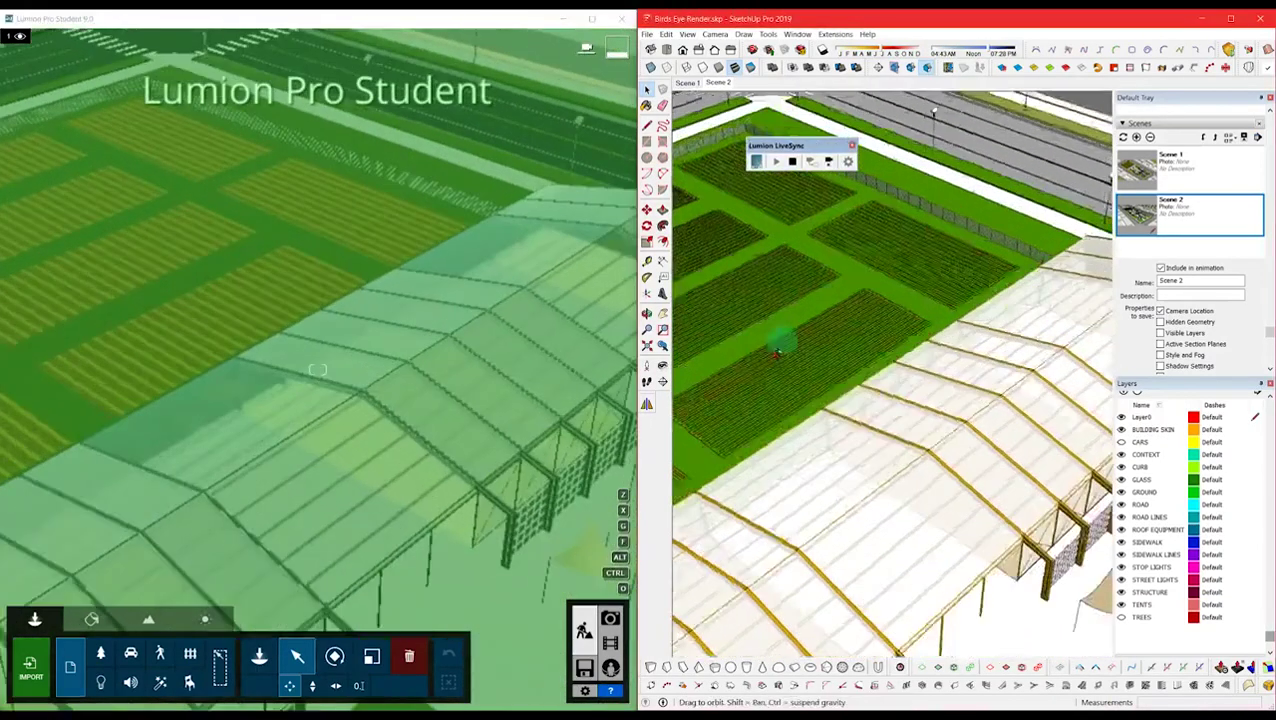
scroll(911, 398, "down", 8)
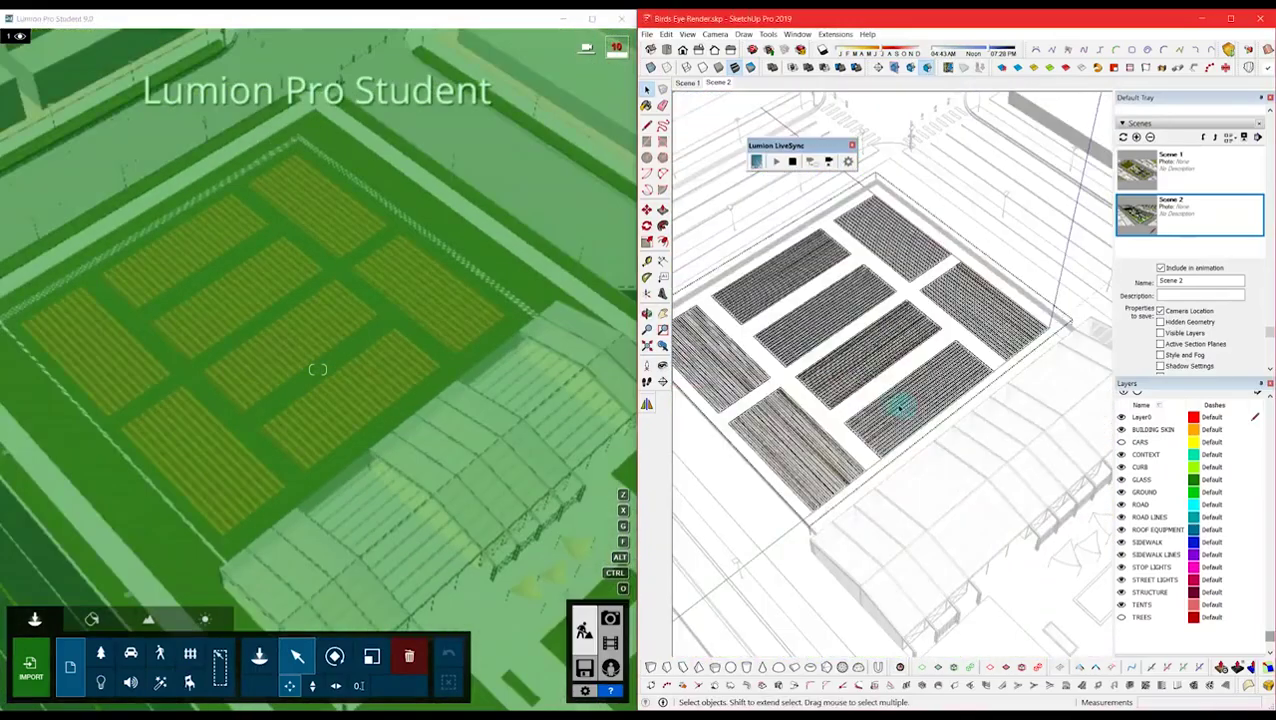
scroll(872, 369, "up", 2)
key("Escape")
left_click(856, 362)
left_click(812, 308, "shift")
right_click(812, 308)
left_click(840, 365)
left_click(852, 368)
left_click(798, 312)
left_click(941, 405, "shift")
right_click(941, 405)
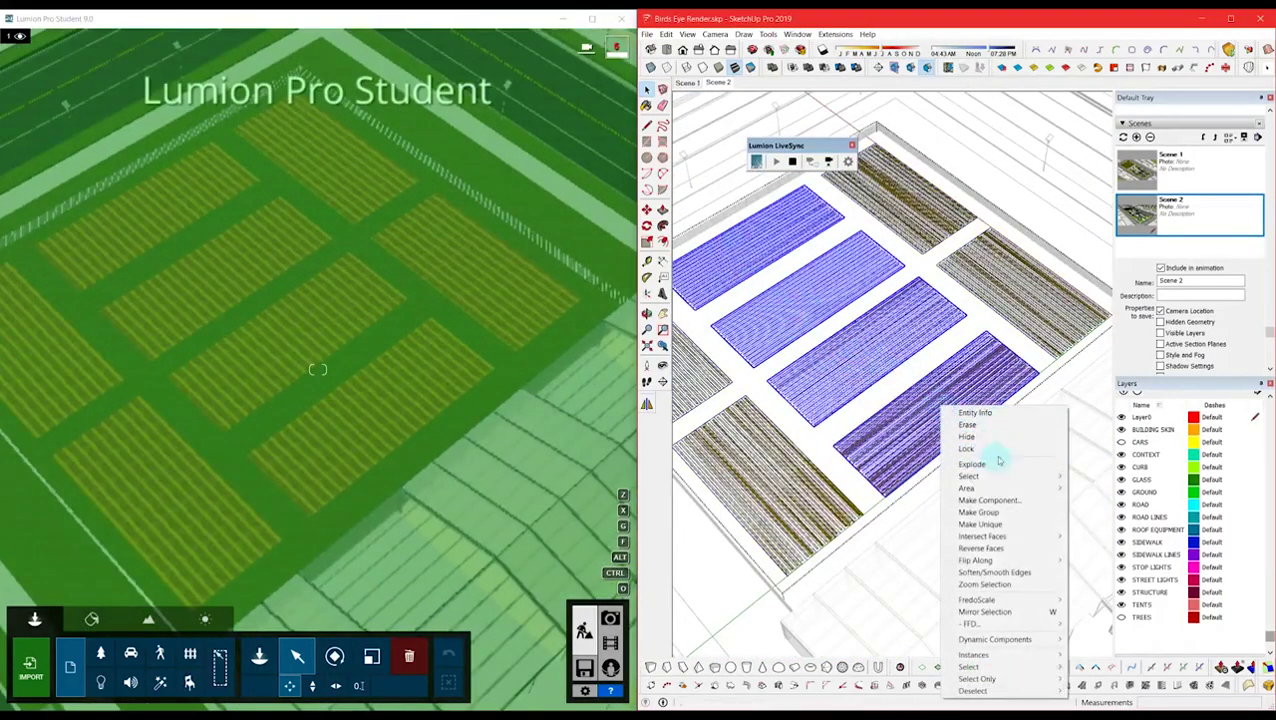
left_click(1012, 523)
- Edit one of the unique crop fields and paint all its geometry with the 0126_Violet colour
scroll(905, 445, "up", 2)
double_click(904, 444)
scroll(910, 439, "up", 1)
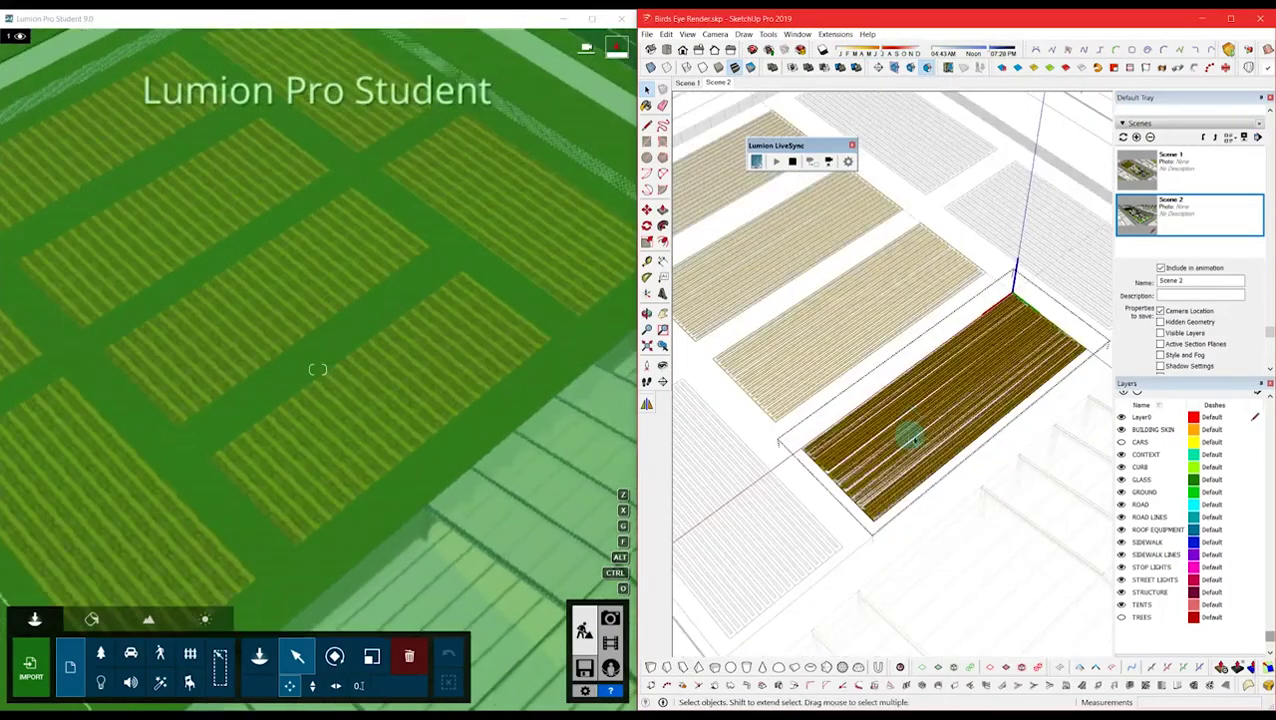
scroll(1153, 198, "up", 8)
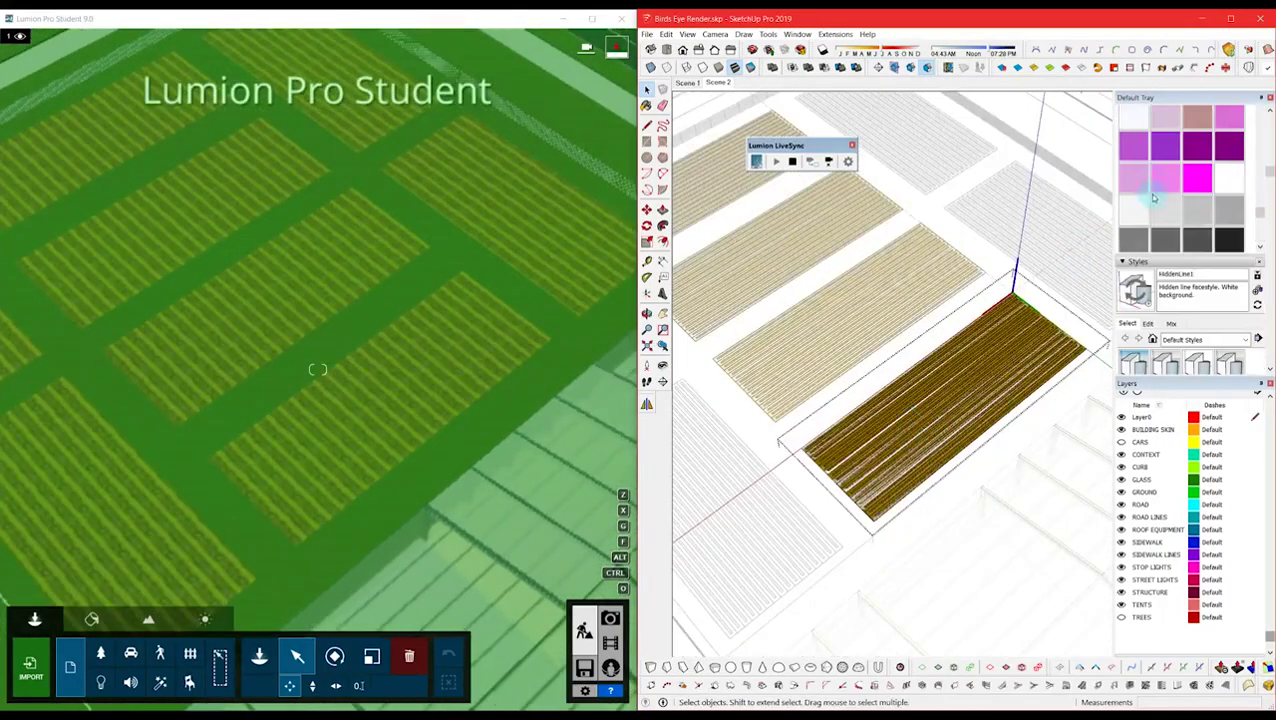
triple_click(935, 404)
key("b")
scroll(912, 424, "up", 5)
left_click(899, 459)
scroll(934, 416, "down", 6)
key("space")
- Switch to Lumion, maximize its window and move in close to the recoloured crop fields
mouse_move(936, 366)
middle_mouse_down()
mouse_move(915, 379)
mouse_move(929, 356)
mouse_move(958, 404)
middle_mouse_up()
left_click(464, 19)
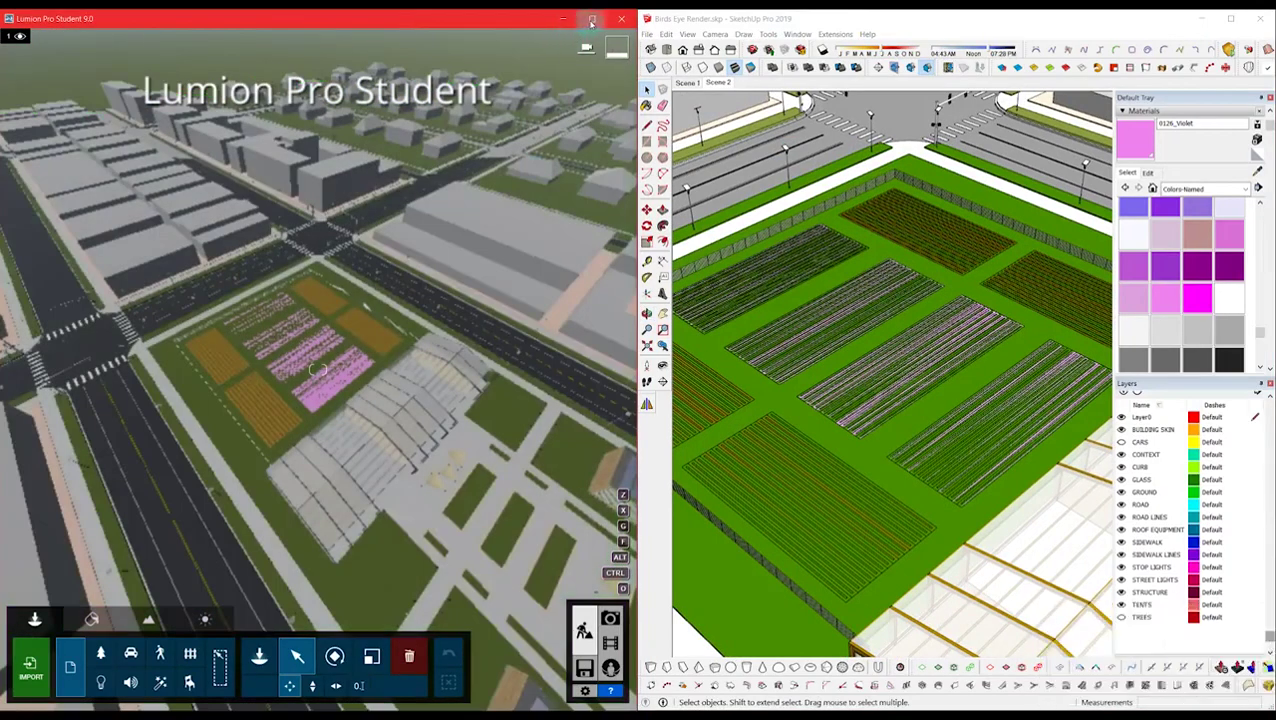
left_click(592, 18)
right_click_drag(590, 270, 597, 279)
key("w")
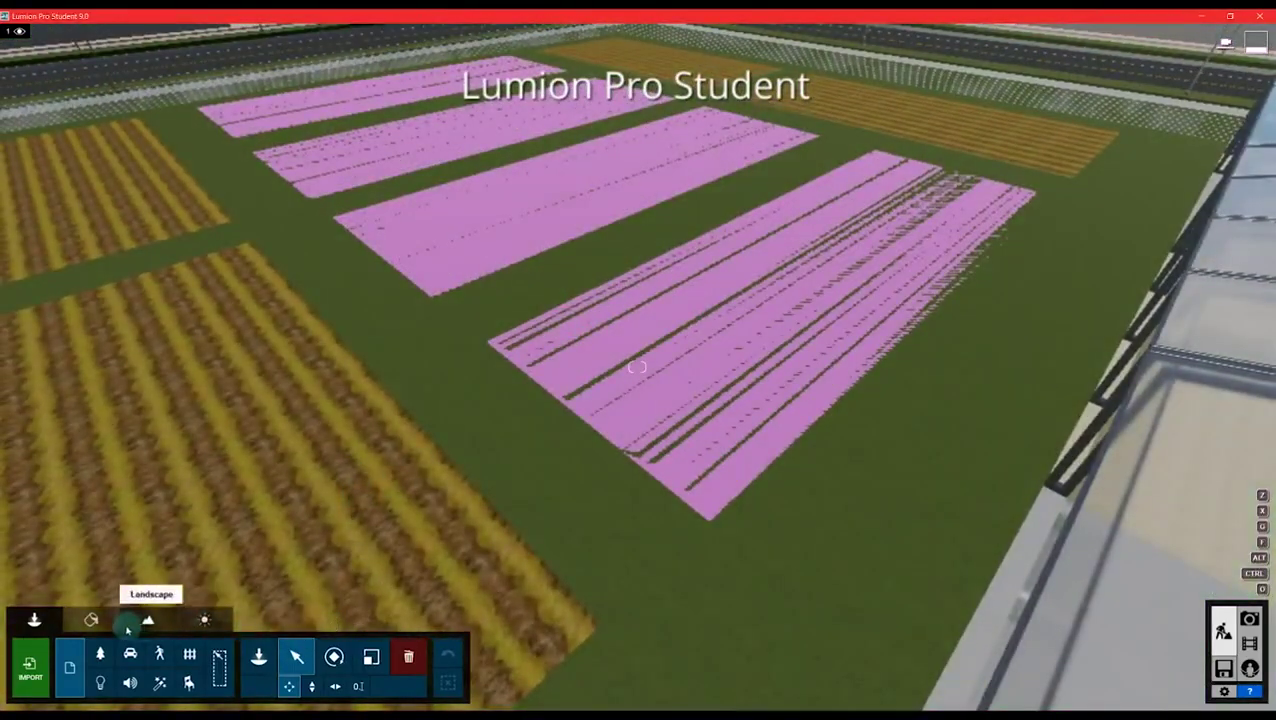
- Copy the Landscape 09 B material from the outer crop fields onto the four violet fields
left_click(91, 620)
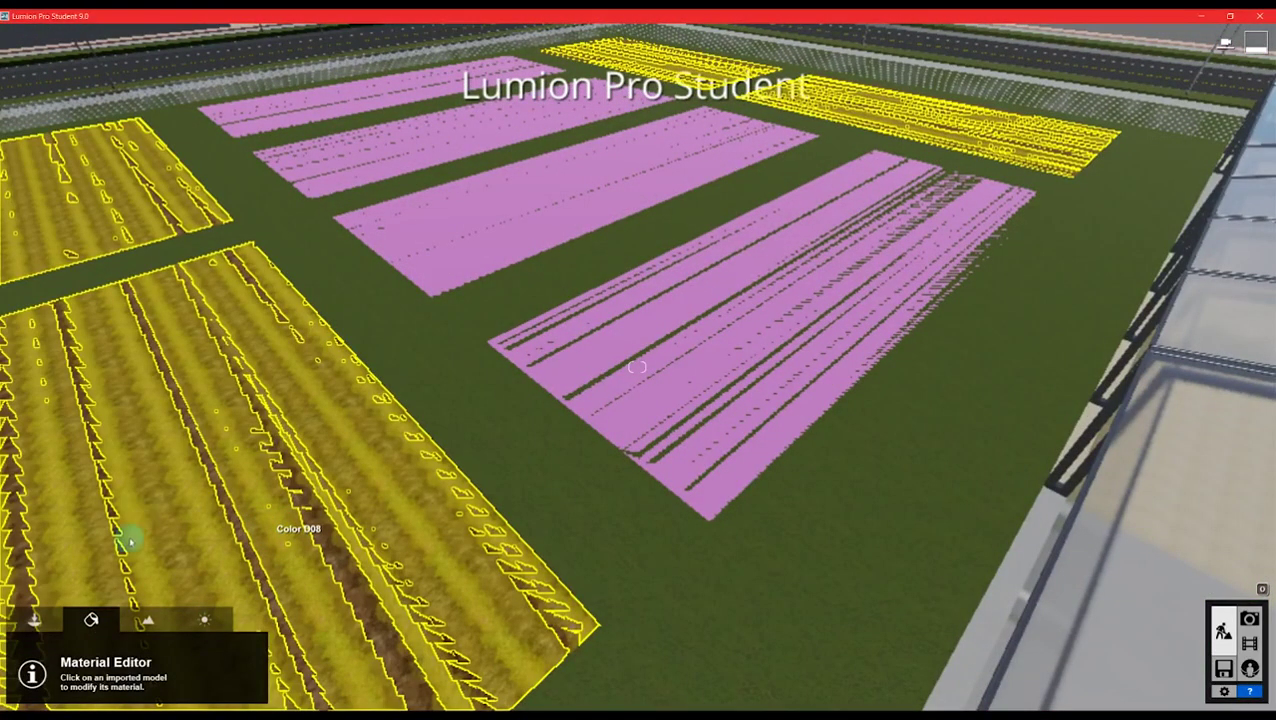
left_click(161, 510)
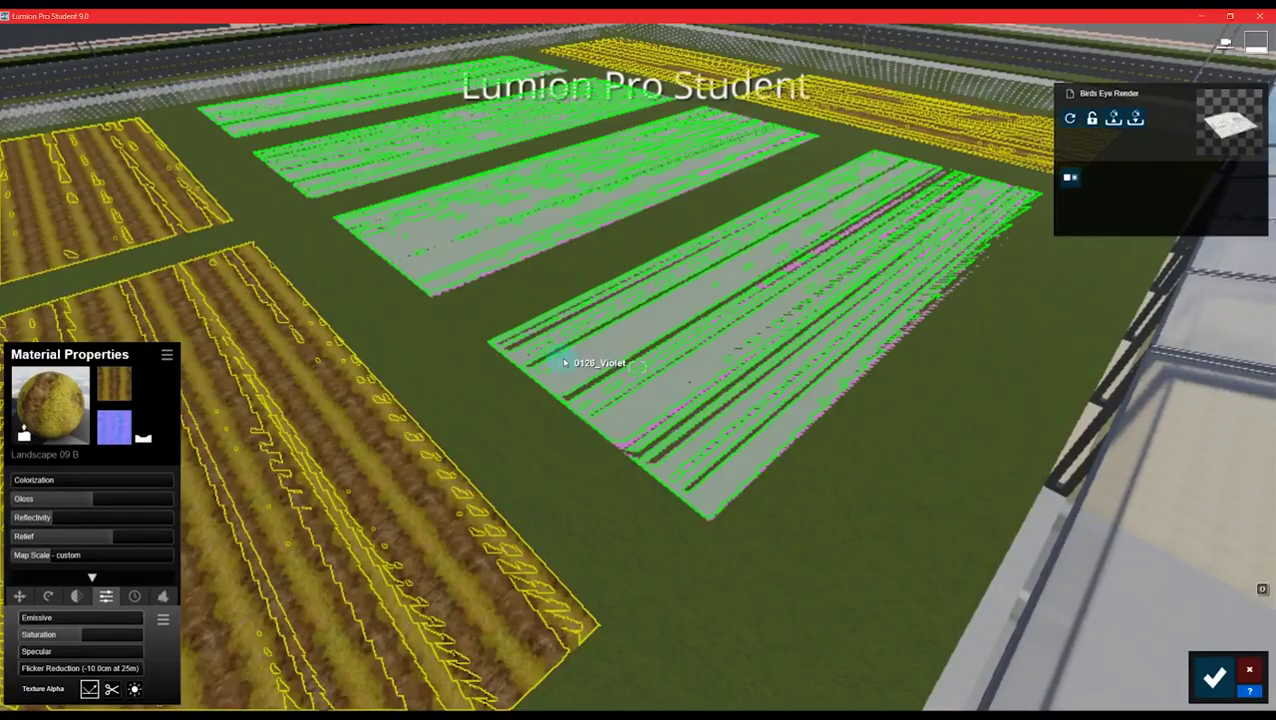
left_click(622, 443)
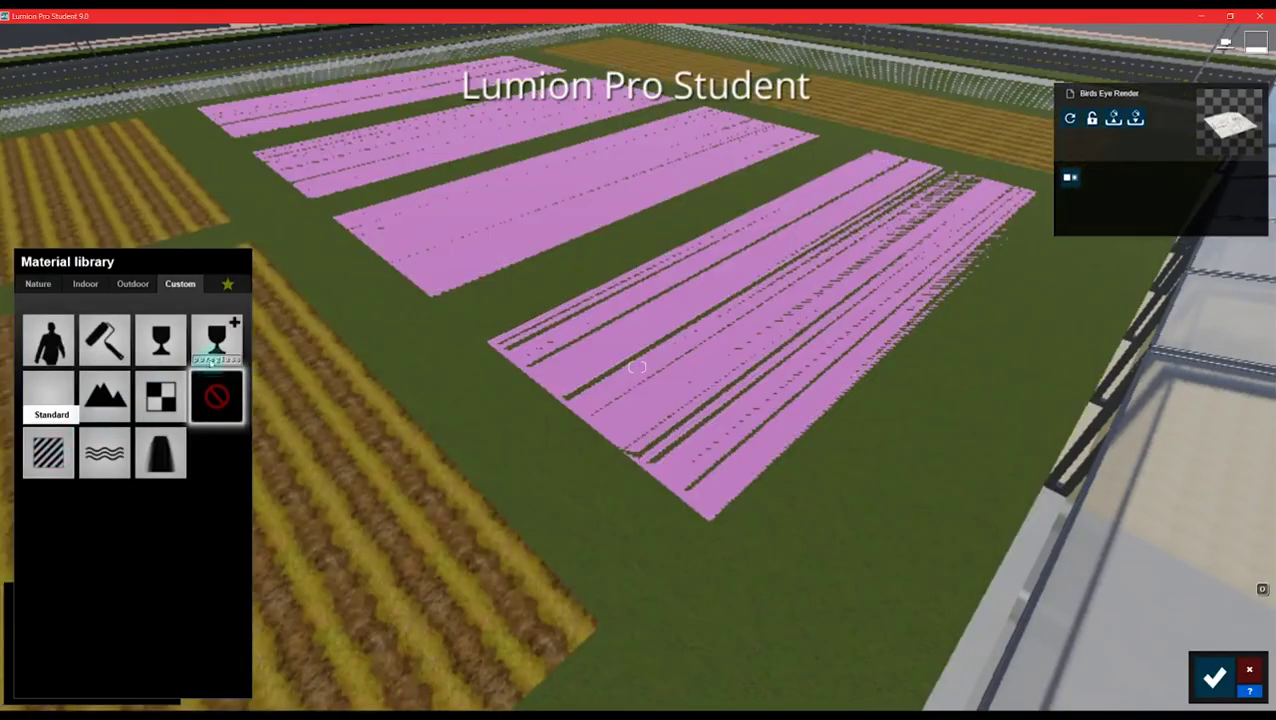
left_click(48, 393)
left_click(170, 358)
left_click(116, 352)
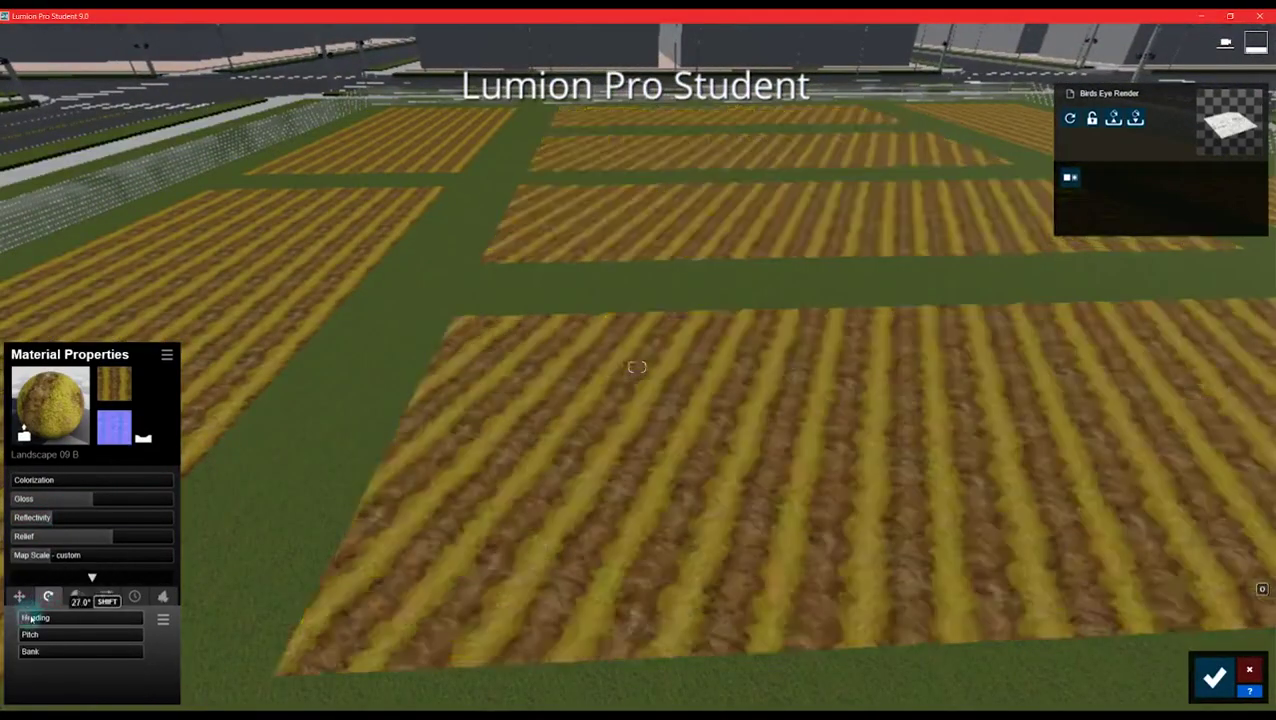
- Rotate the Landscape 09 B texture's heading so the central crop rows run lengthwise, and assign the custom Color material to the round rooftop units
left_click_drag(44, 618, 44, 618)
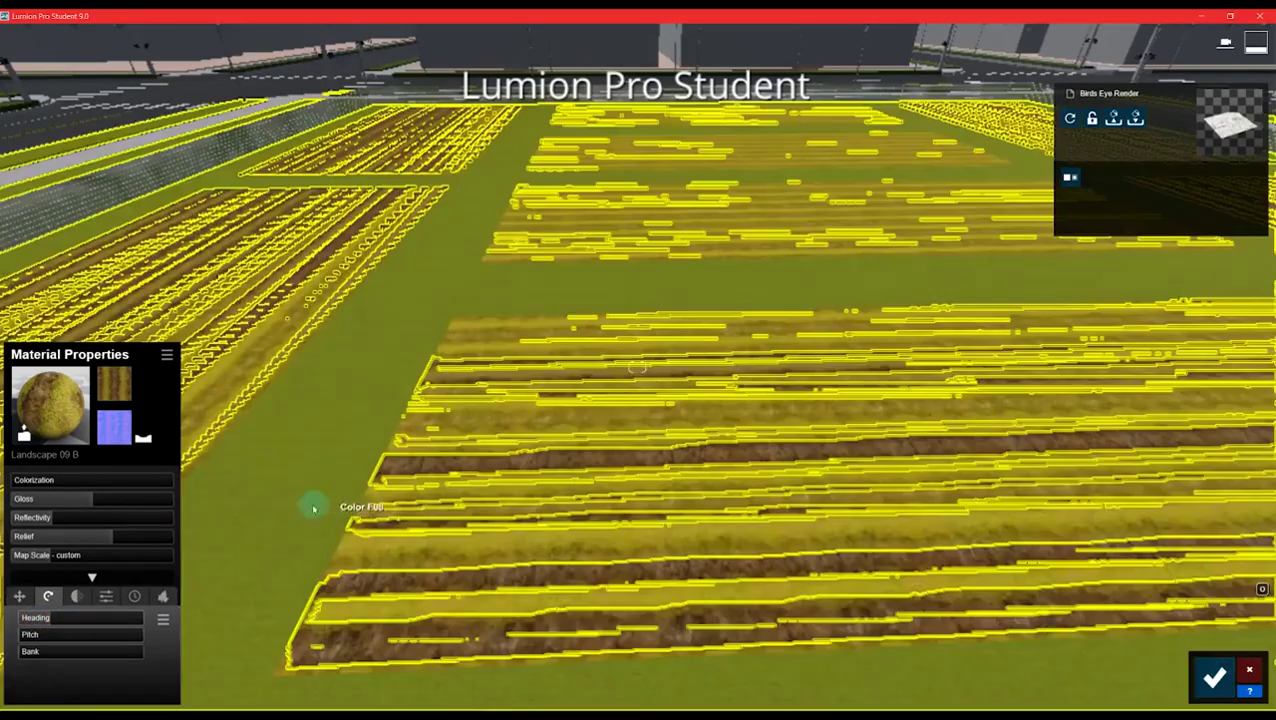
right_click_drag(315, 507, 123, 475)
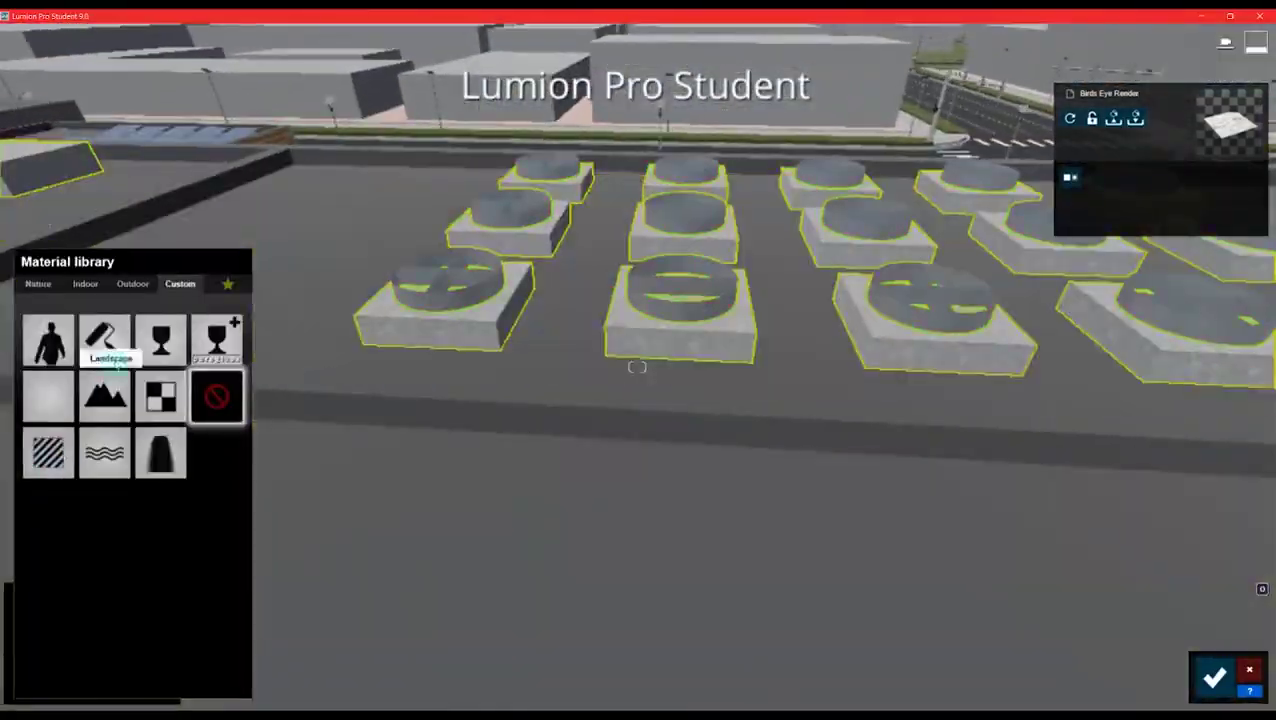
left_click(108, 338)
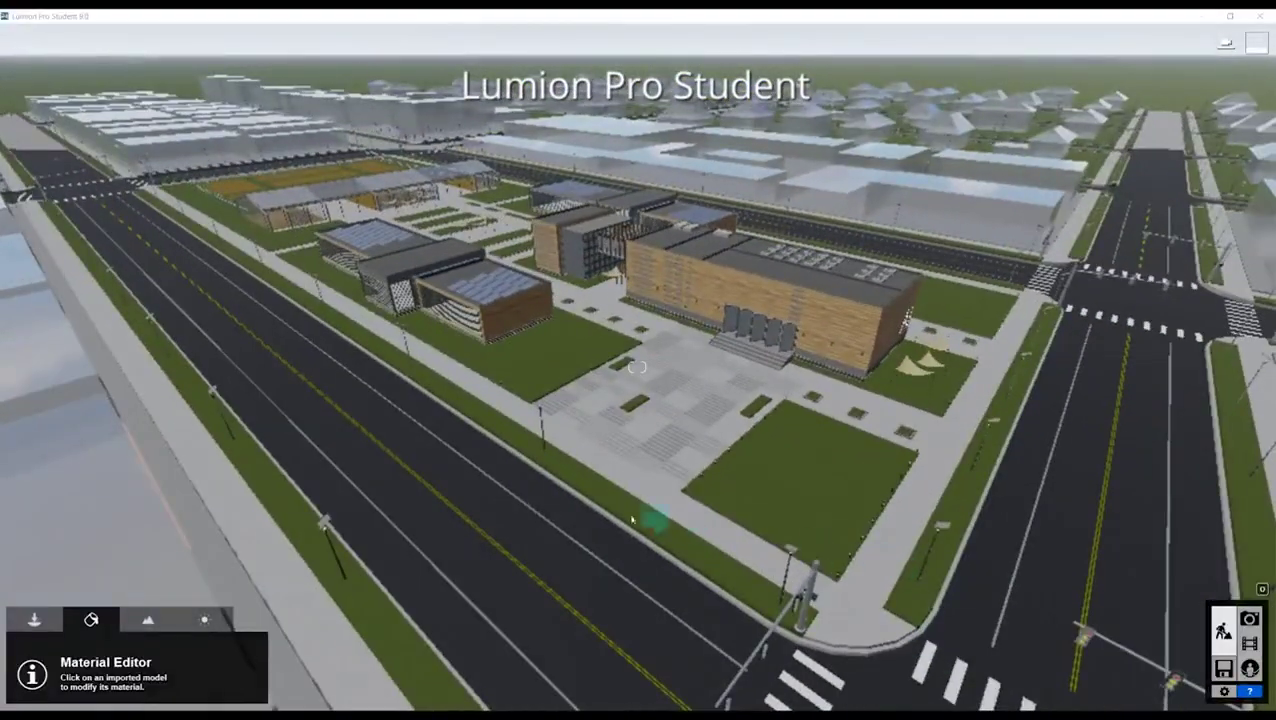
- Lower the sun height and reduce the cloud amount in the scene's weather settings, viewing the campus from above
key("w")
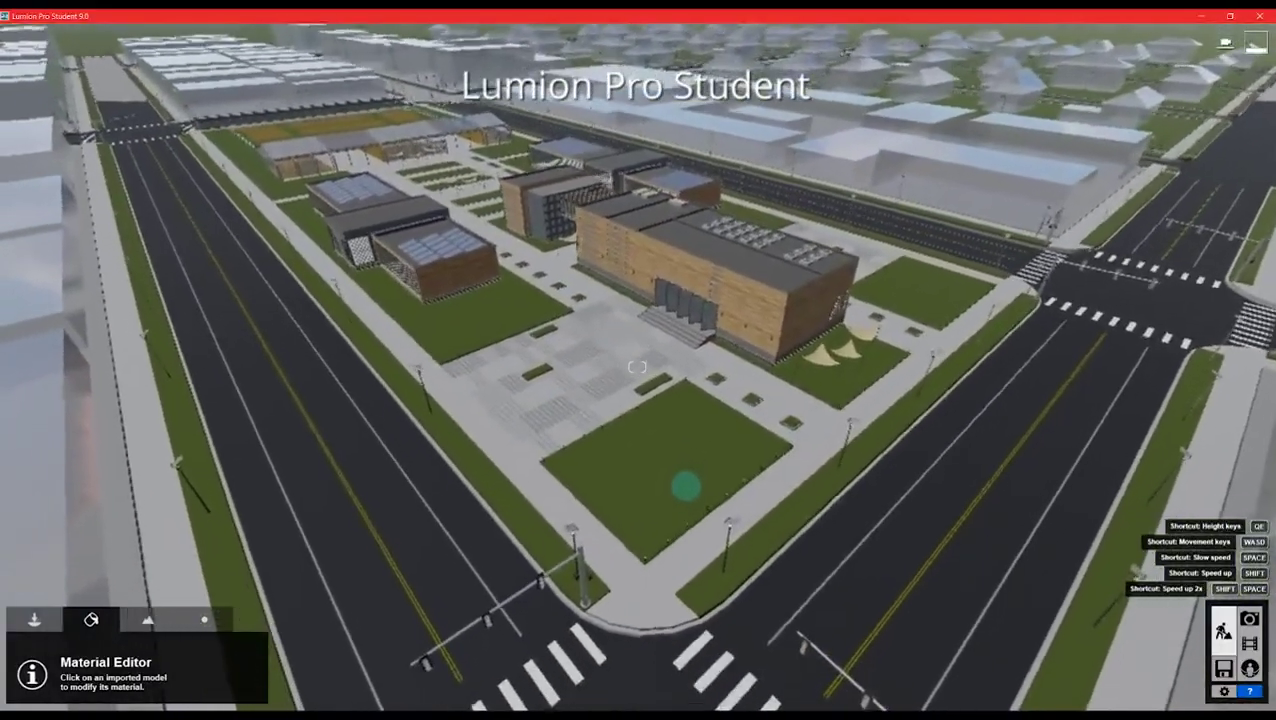
right_click_drag(686, 487, 324, 508)
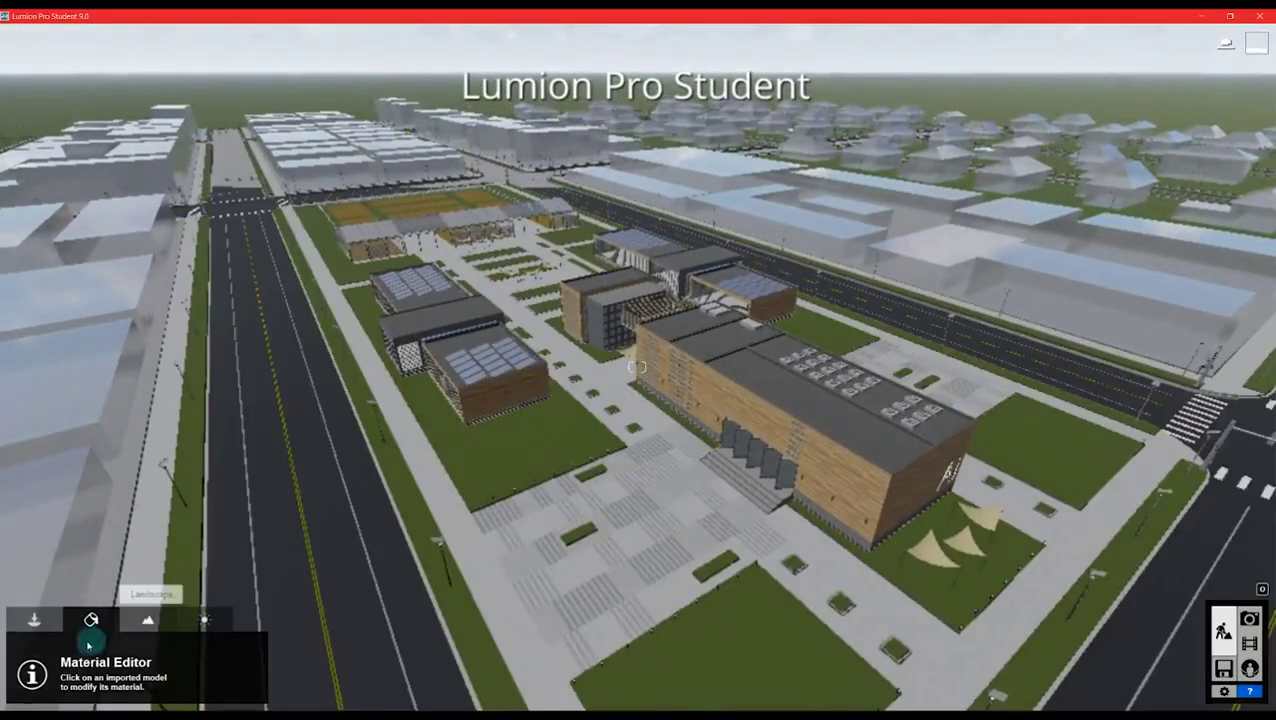
left_click(207, 622)
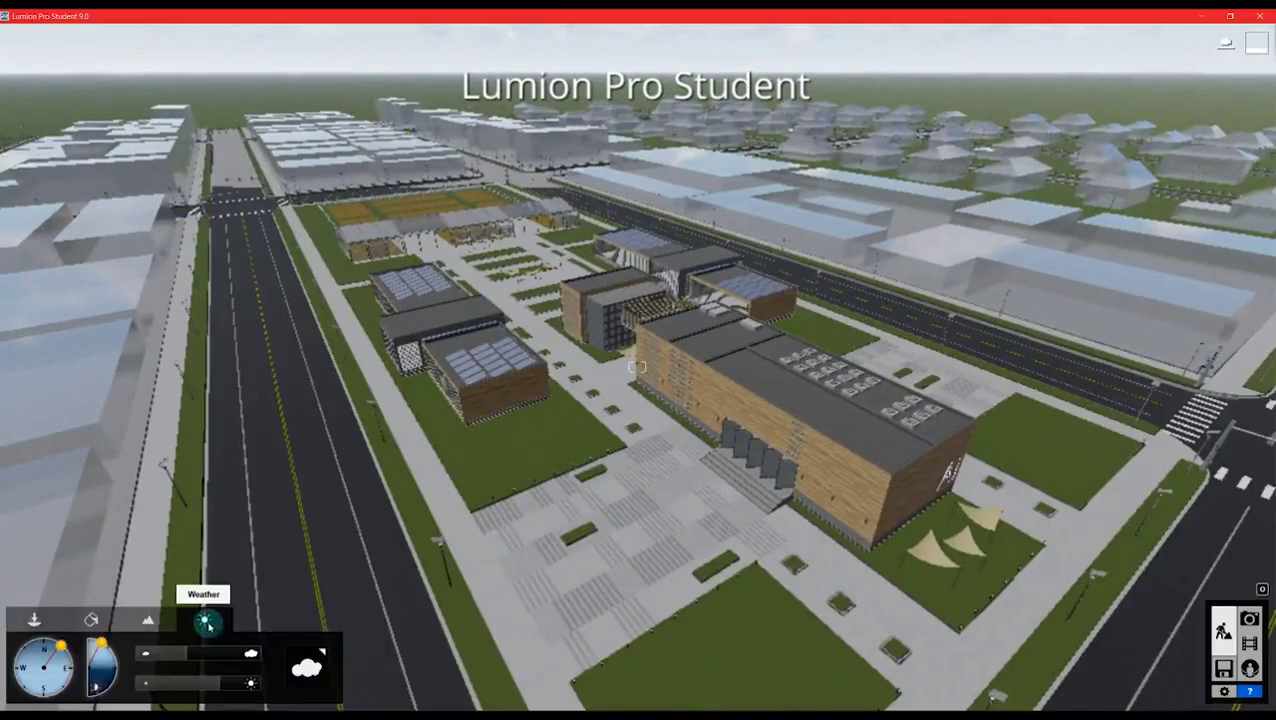
mouse_move(100, 646)
left_mouse_down()
mouse_move(116, 664)
mouse_move(149, 656)
left_mouse_up()
key("q")
scroll(299, 546, "down", 5)
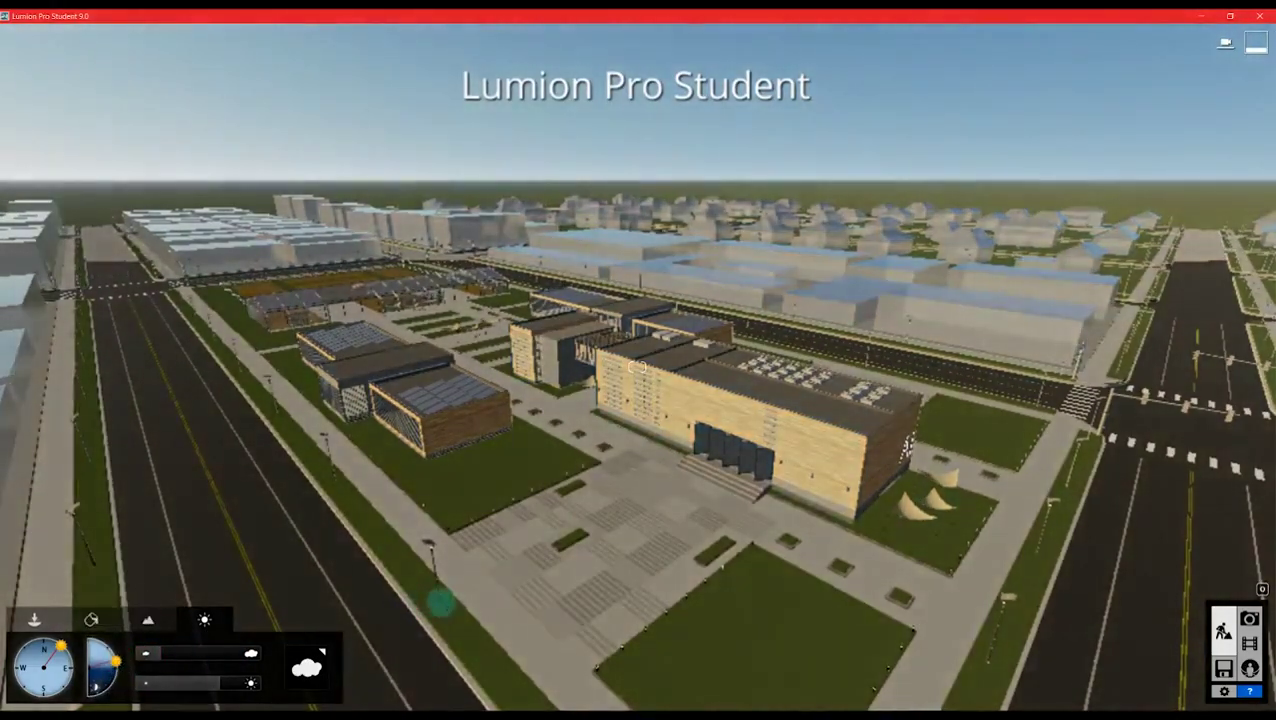
scroll(441, 603, "up", 3)
right_click_drag(450, 576, 476, 597)
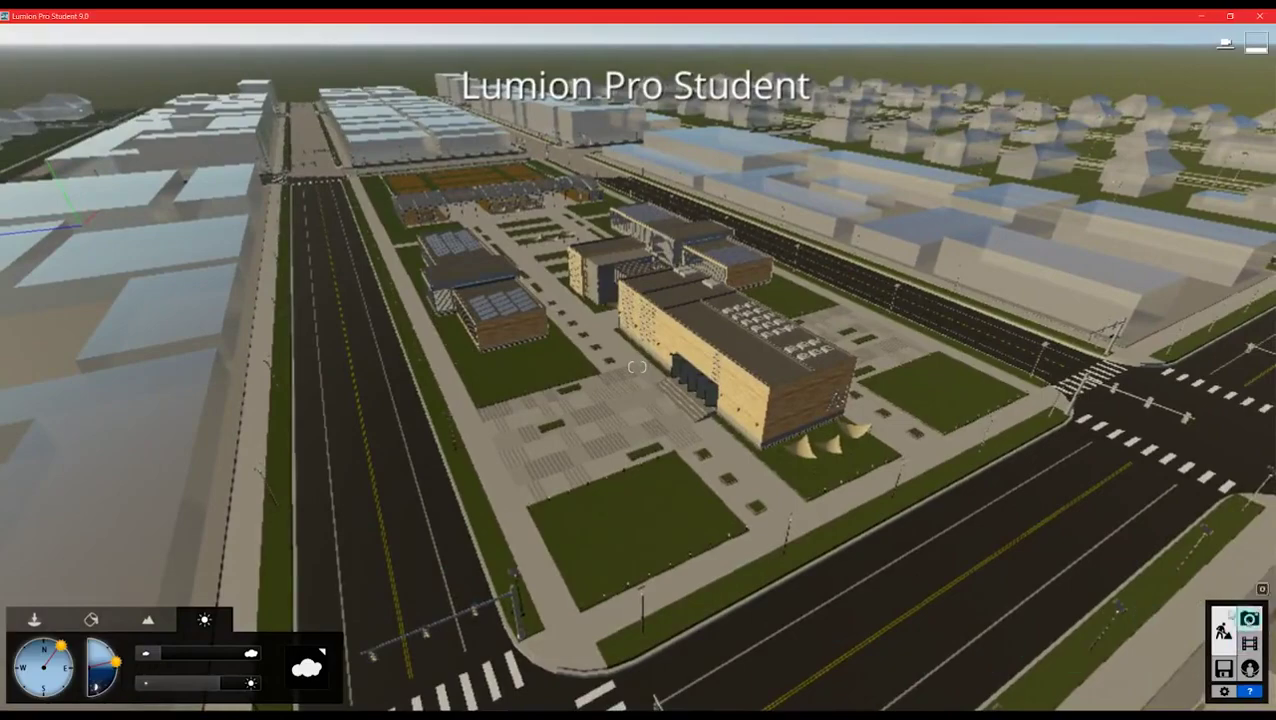
- Switch to Photo mode and store the campus bird's-eye view again in the first photo slot
left_click(1249, 619)
left_click(90, 628)
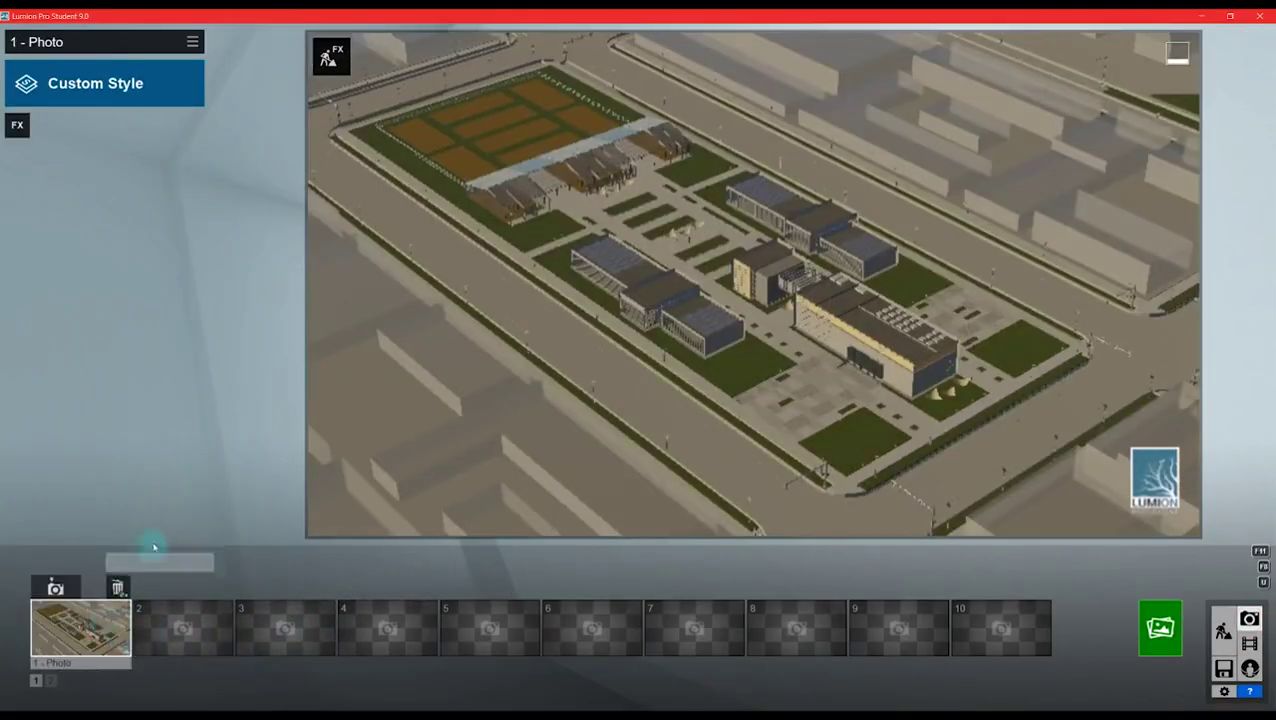
left_click(66, 590)
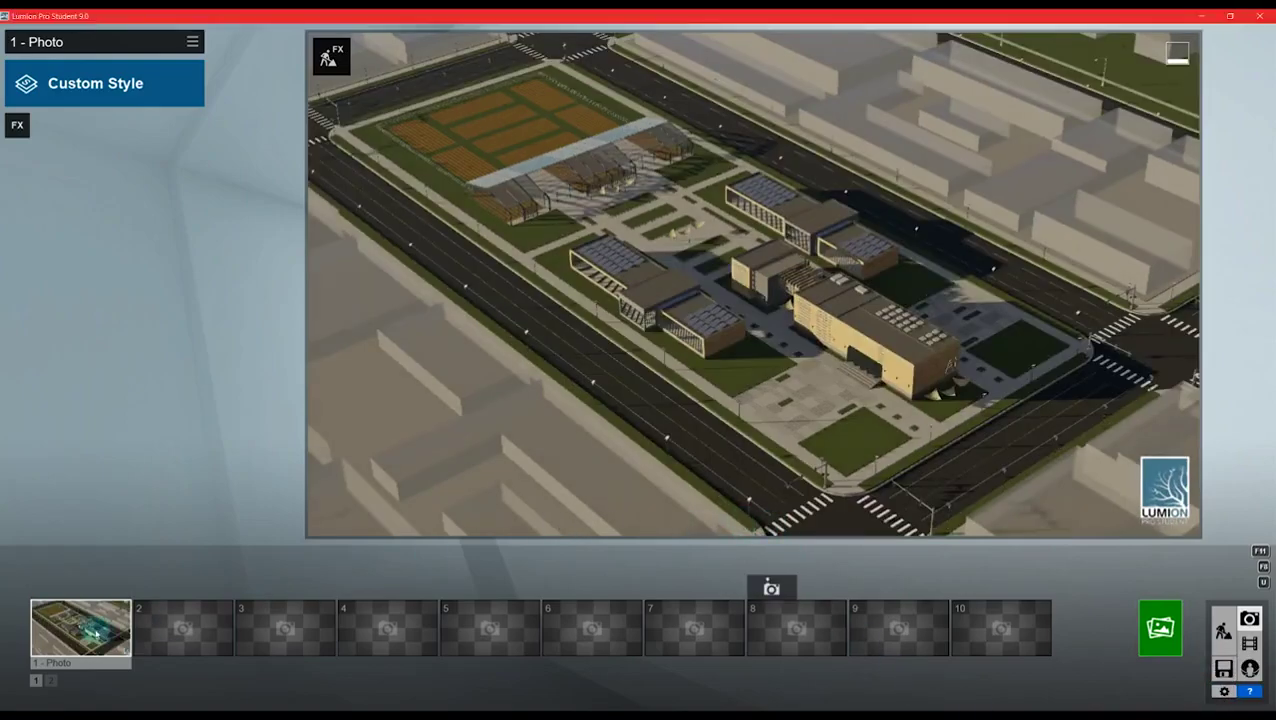
left_click(55, 589)
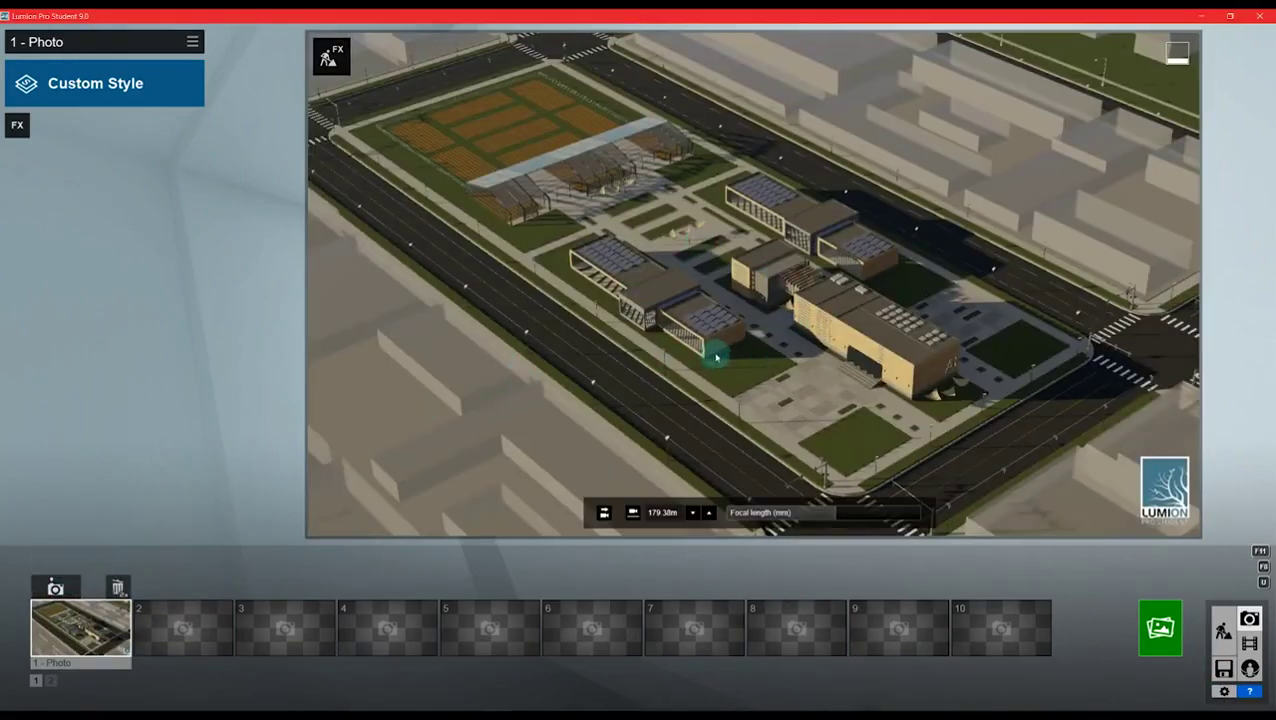
- Render the current shot at Desktop size 1920x1080 and save it as a JPG in the Working folder
left_click(1160, 628)
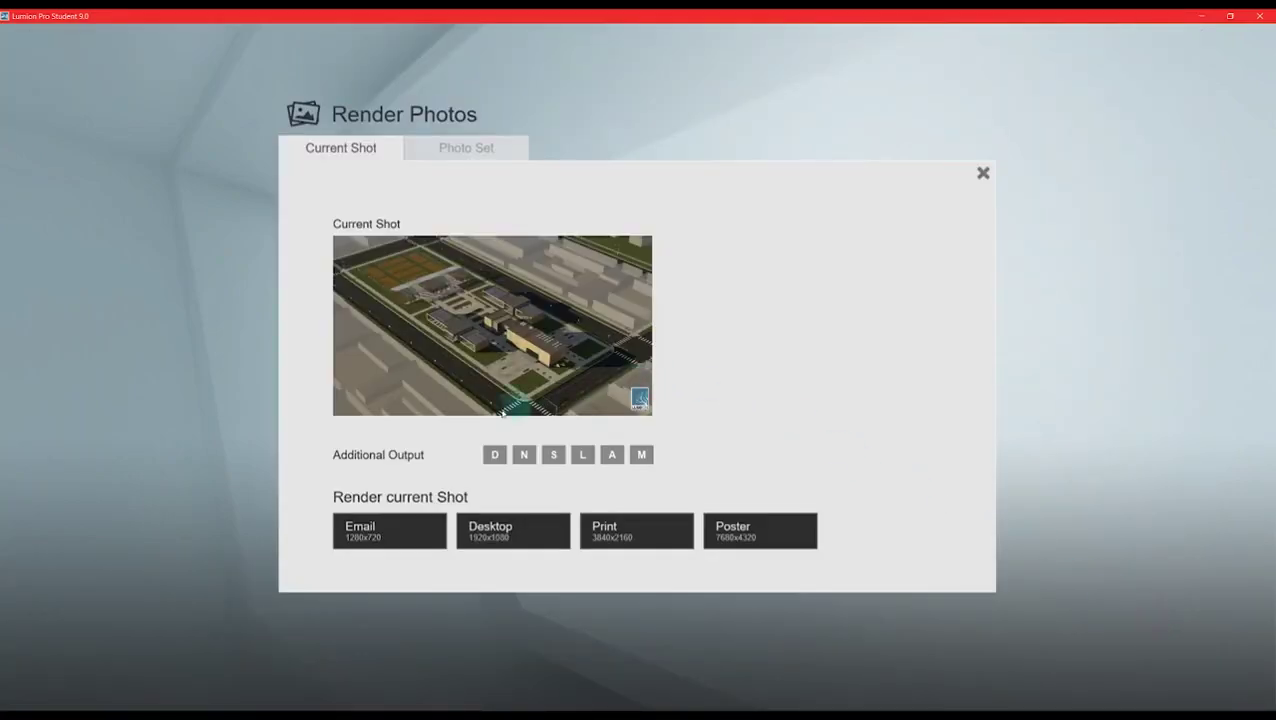
left_click(502, 532)
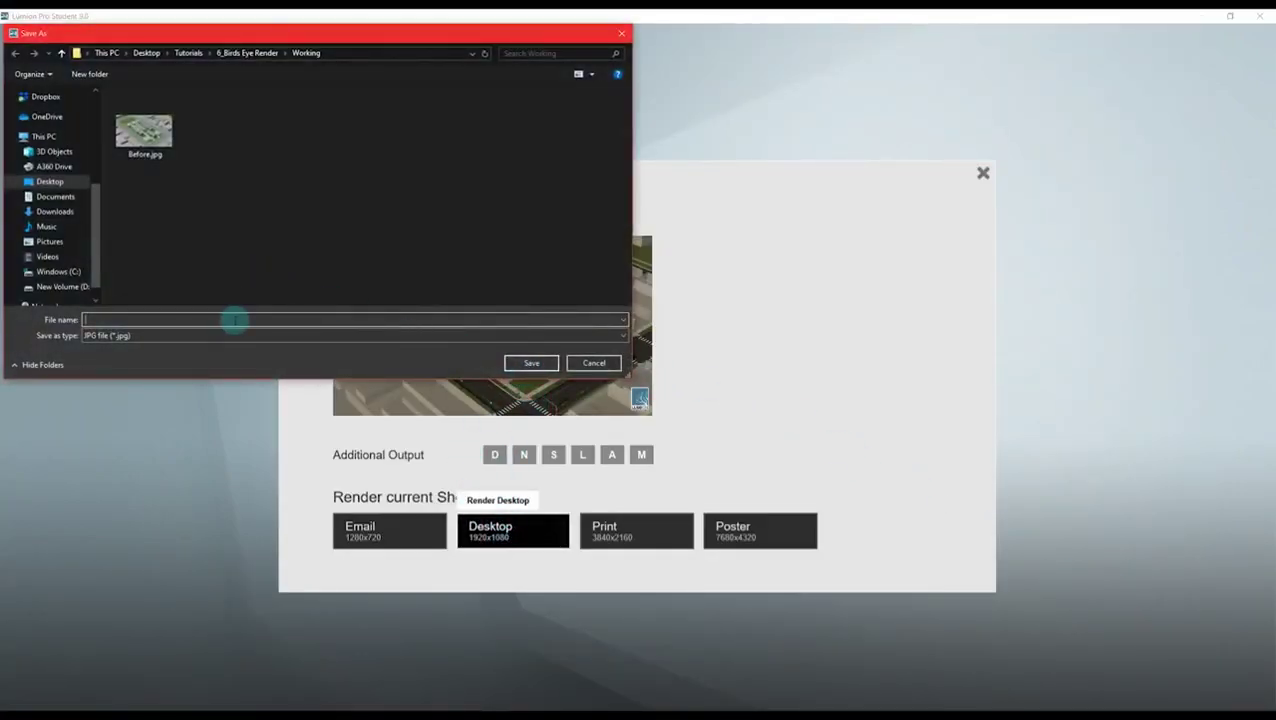
left_click(538, 368)
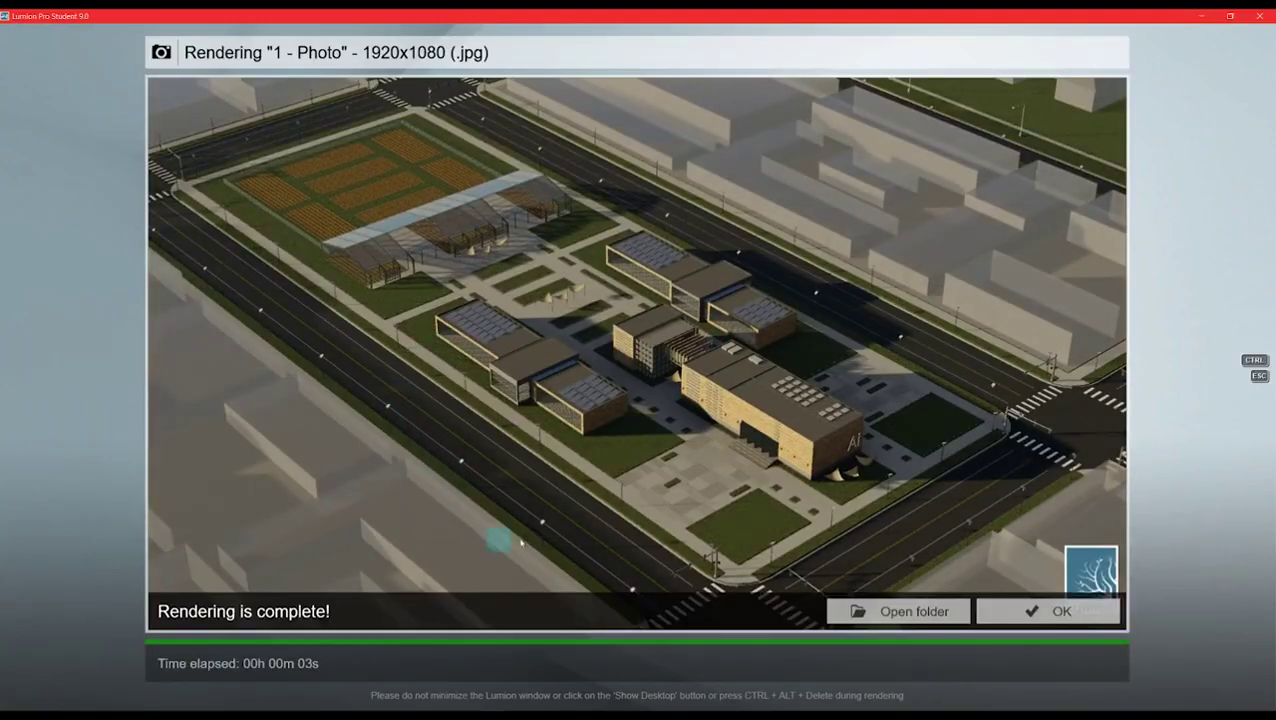
left_click(1058, 605)
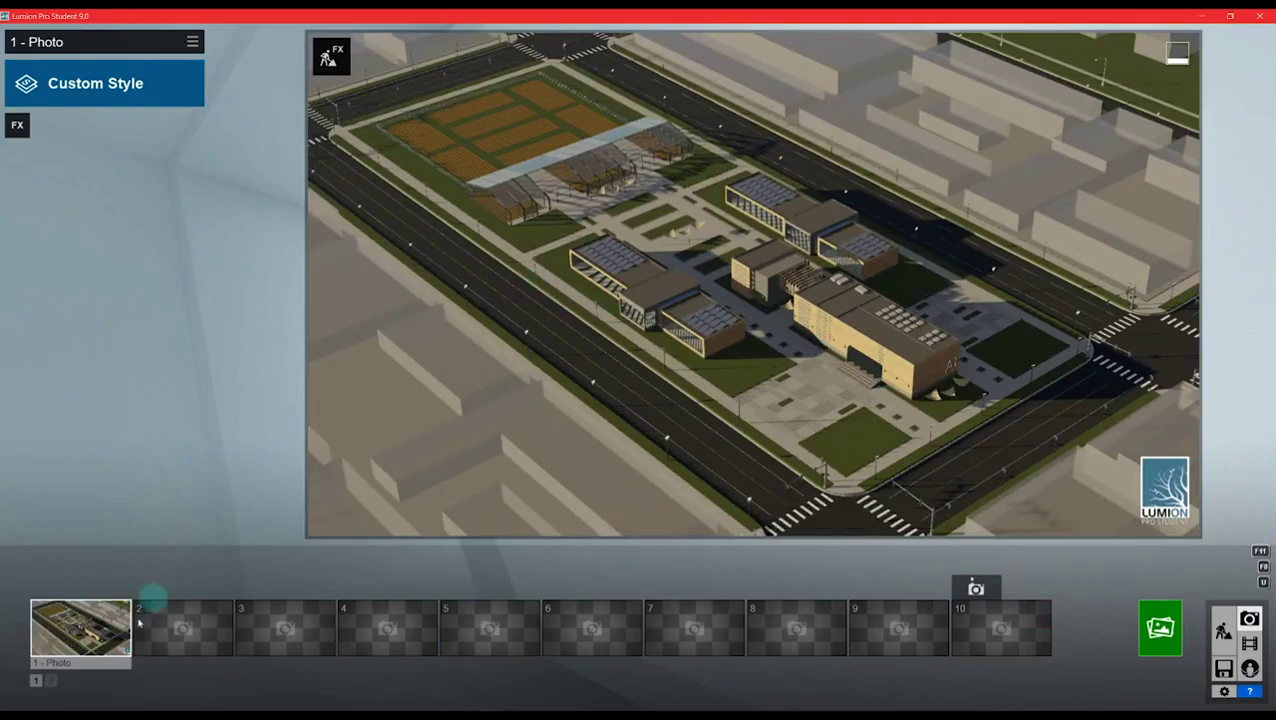
- Apply the Realistic style to the first photo
left_click(395, 713)
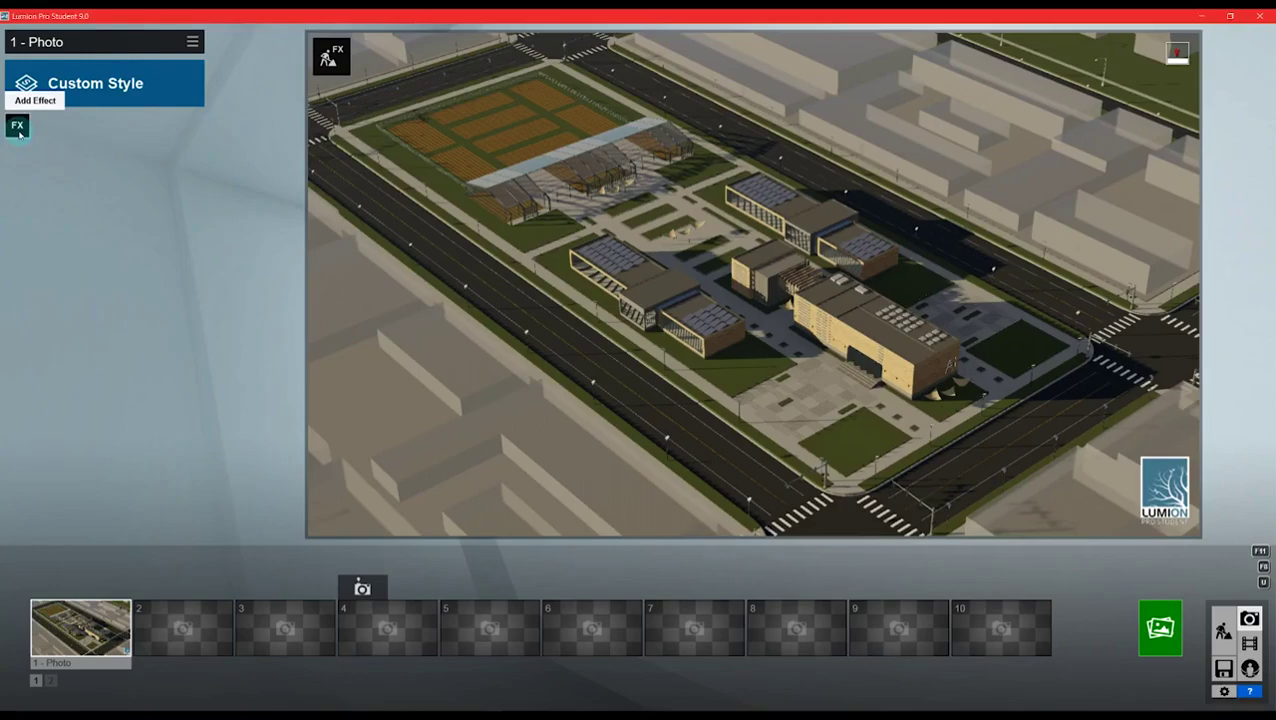
left_click(78, 97)
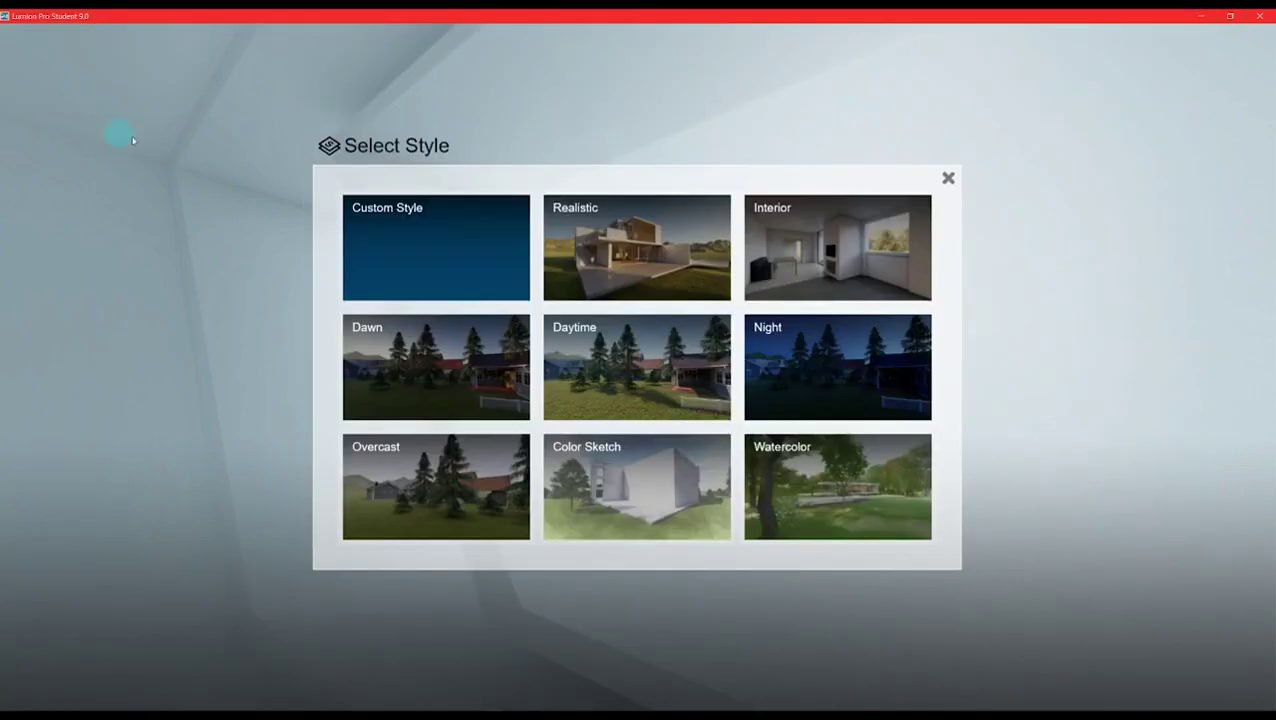
left_click(630, 261)
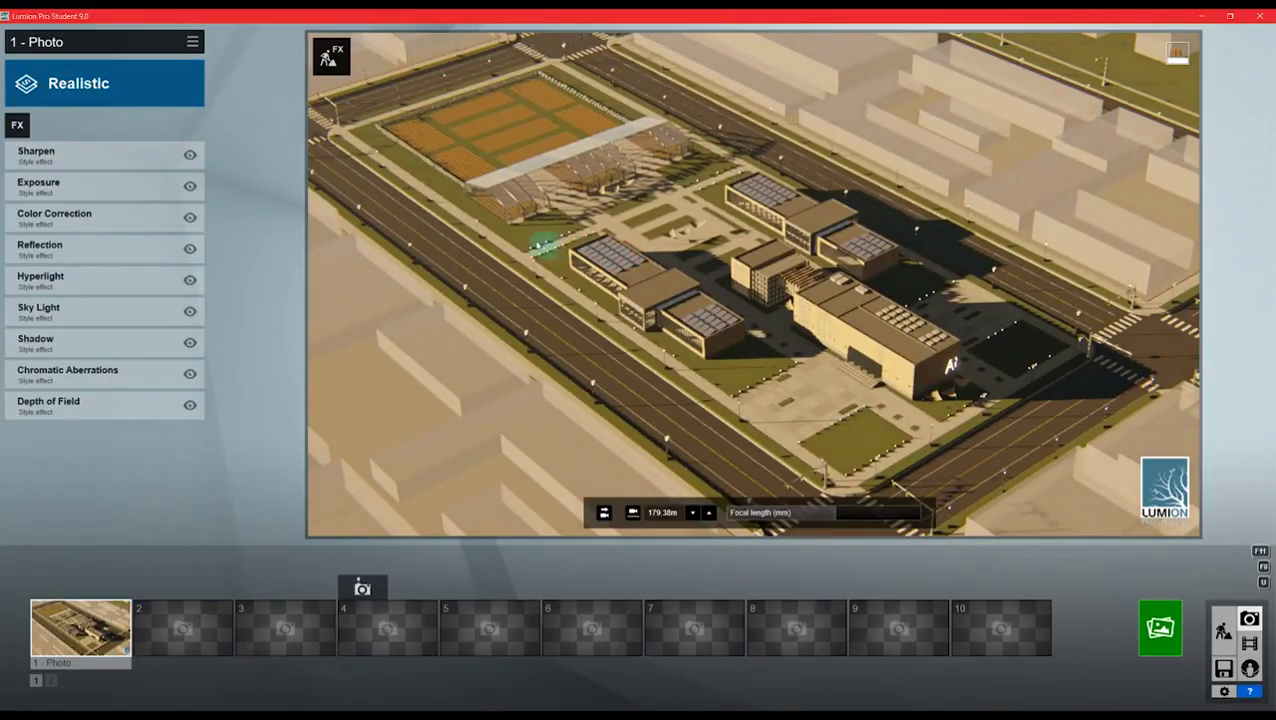
- Add the Real Skies effect to the photo, plus a Bloom effect with its amount set to 0.3
left_click(17, 125)
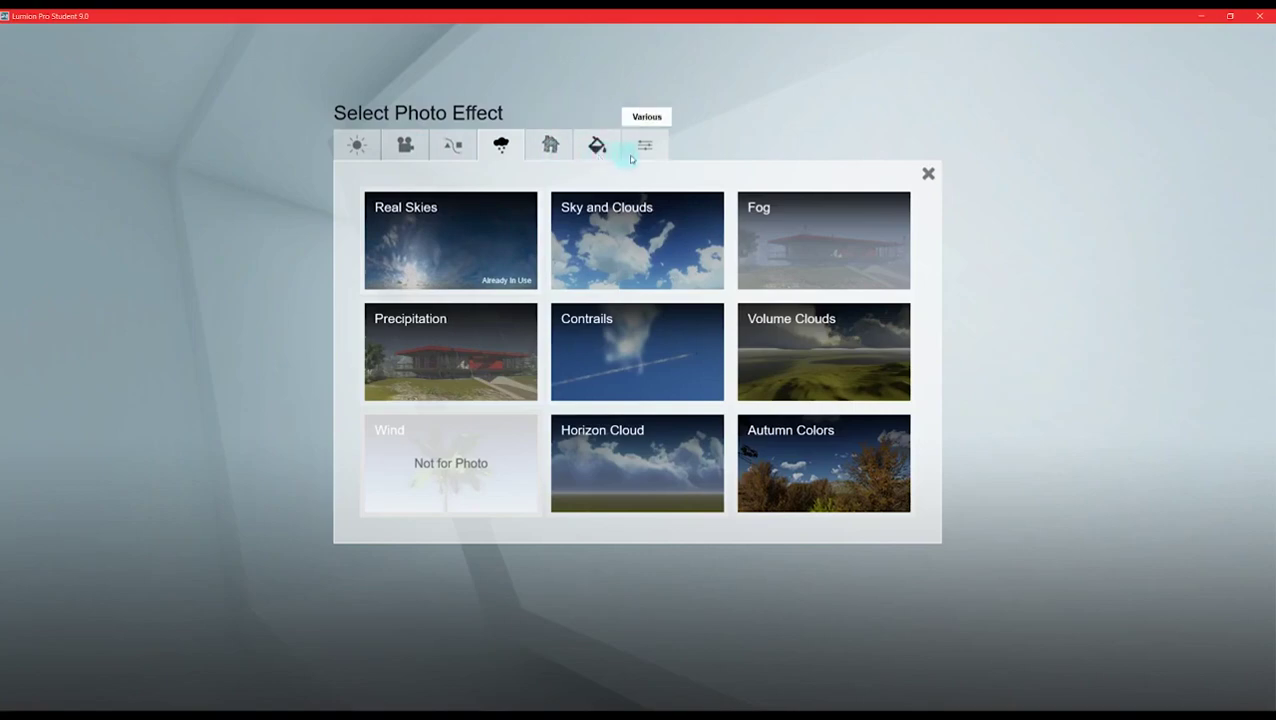
left_click(596, 147)
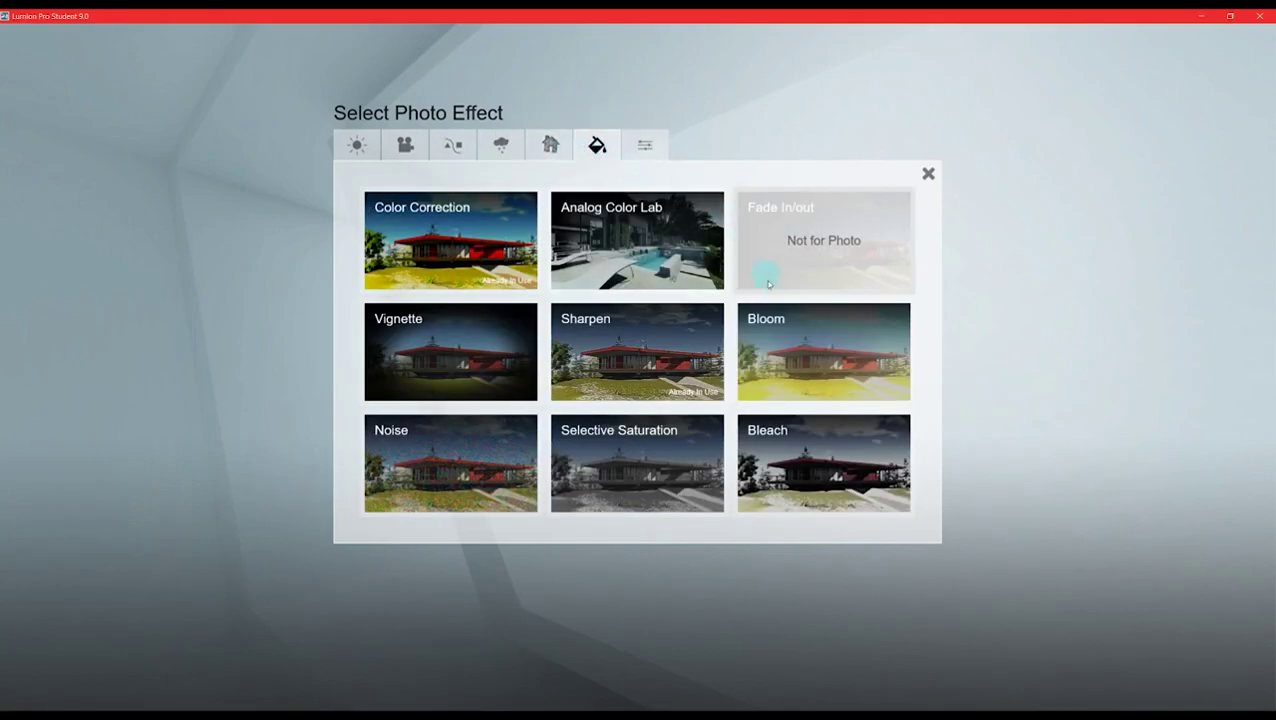
left_click(795, 340)
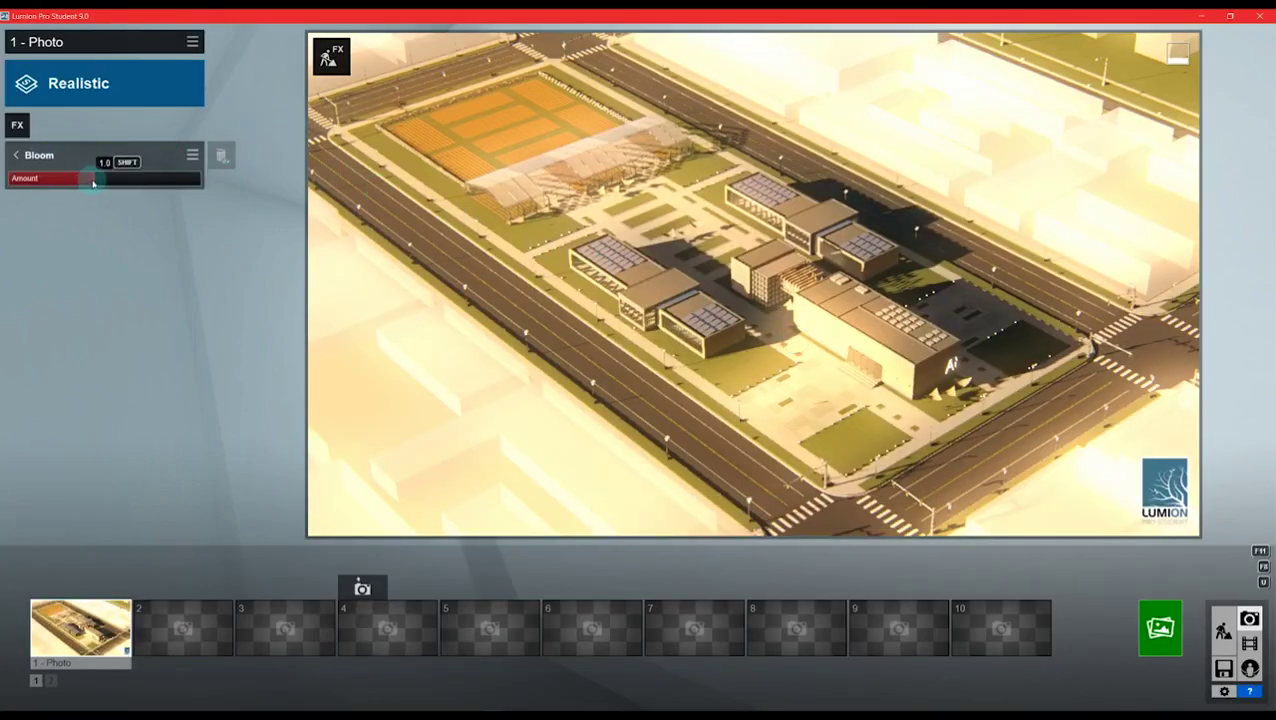
left_click_drag(72, 177, 51, 183)
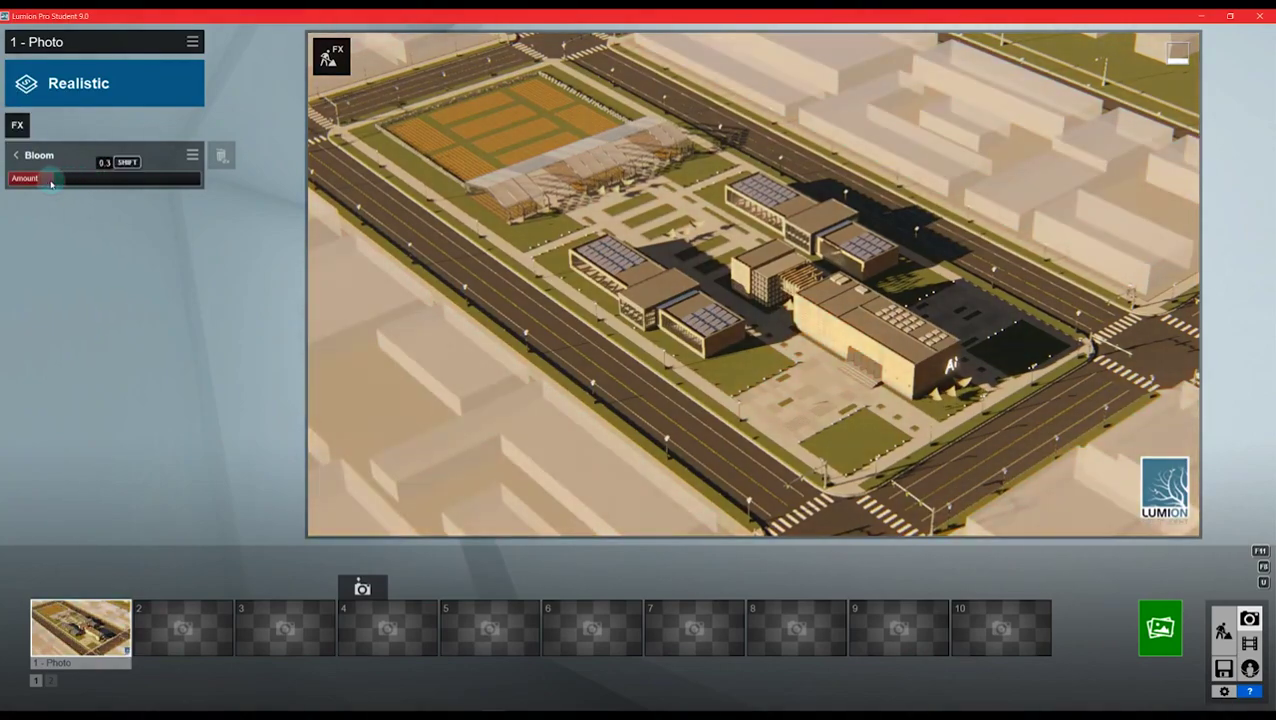
- Add the Analog Color Lab and Lens Flare effects to the photo with their default settings
left_click(17, 125)
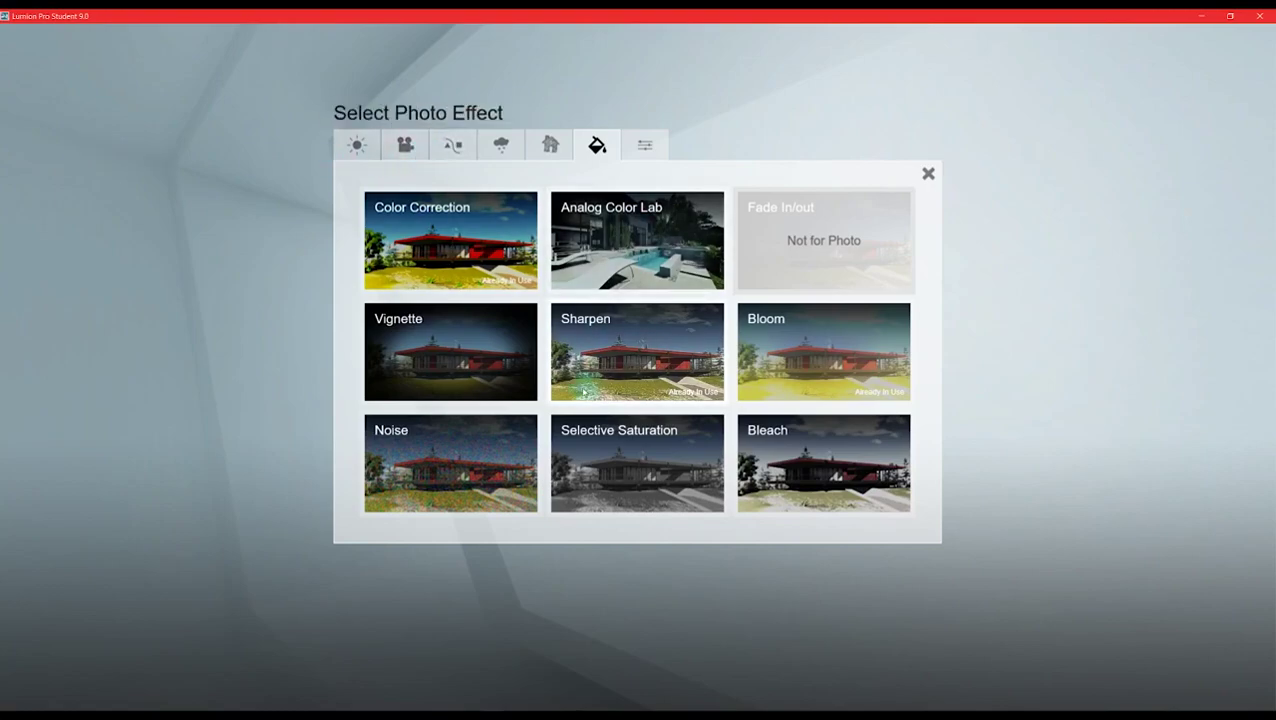
left_click(613, 256)
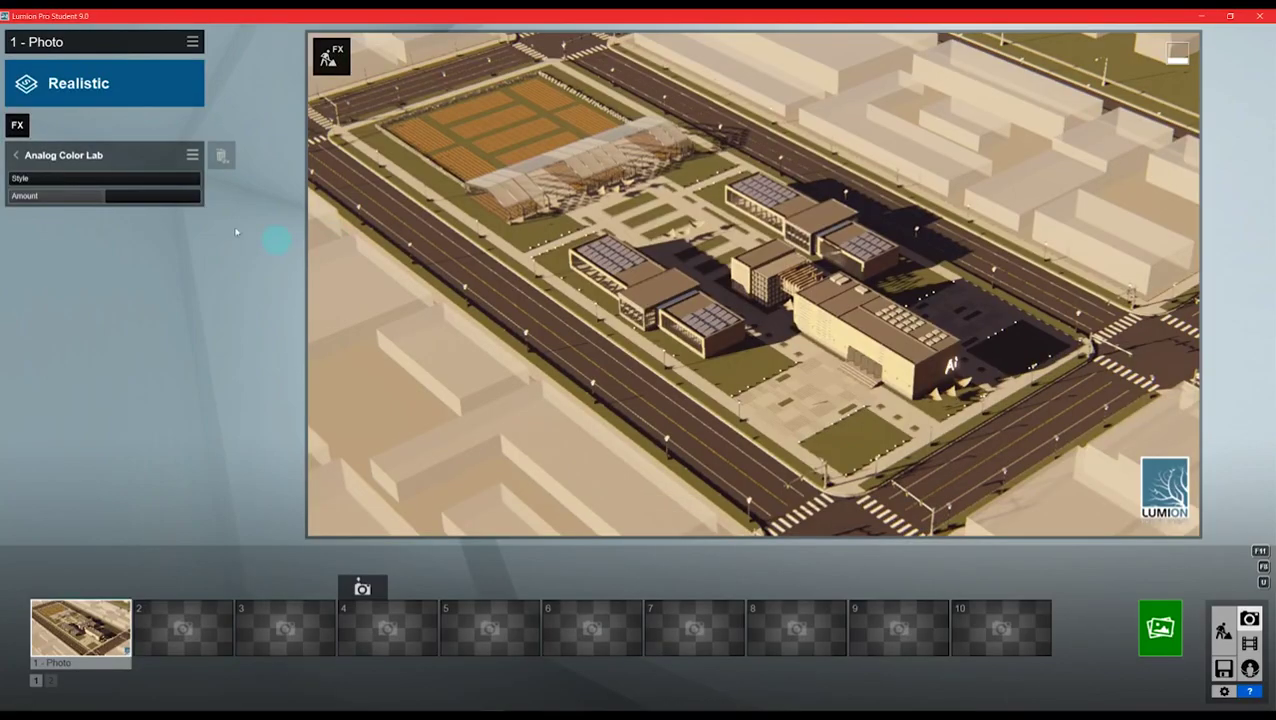
left_click(16, 155)
left_click(20, 125)
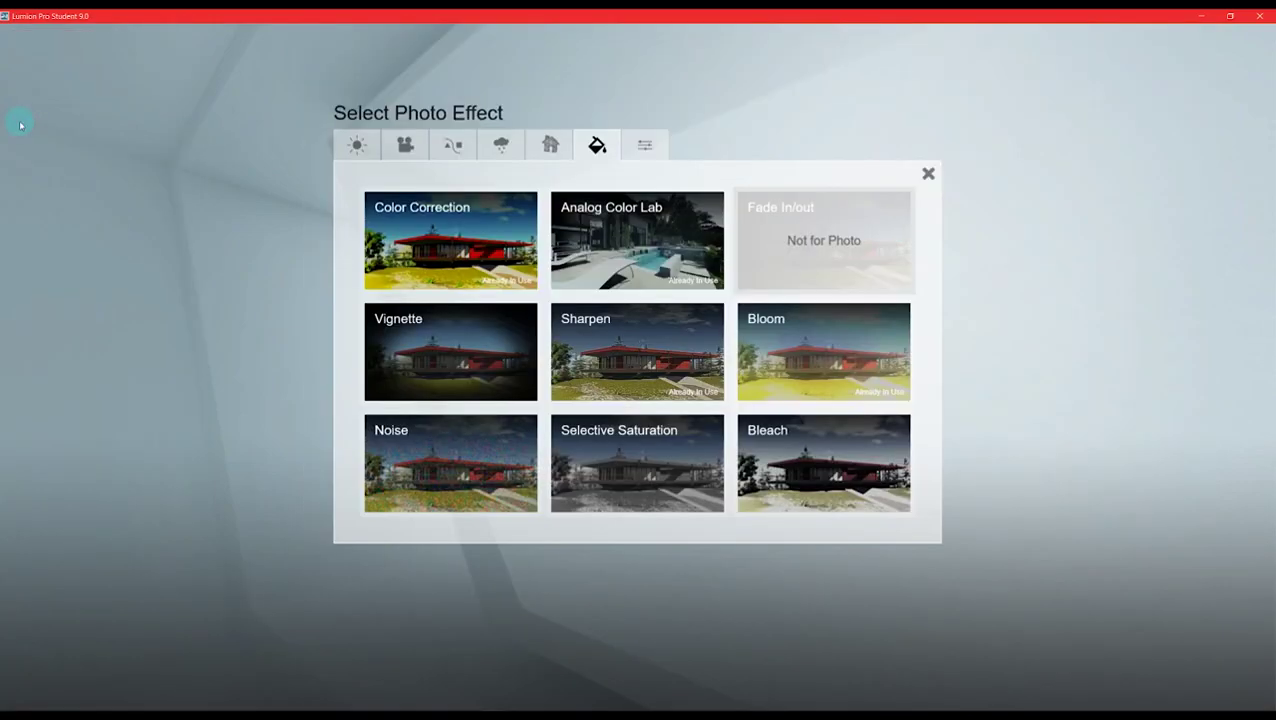
left_click(393, 148)
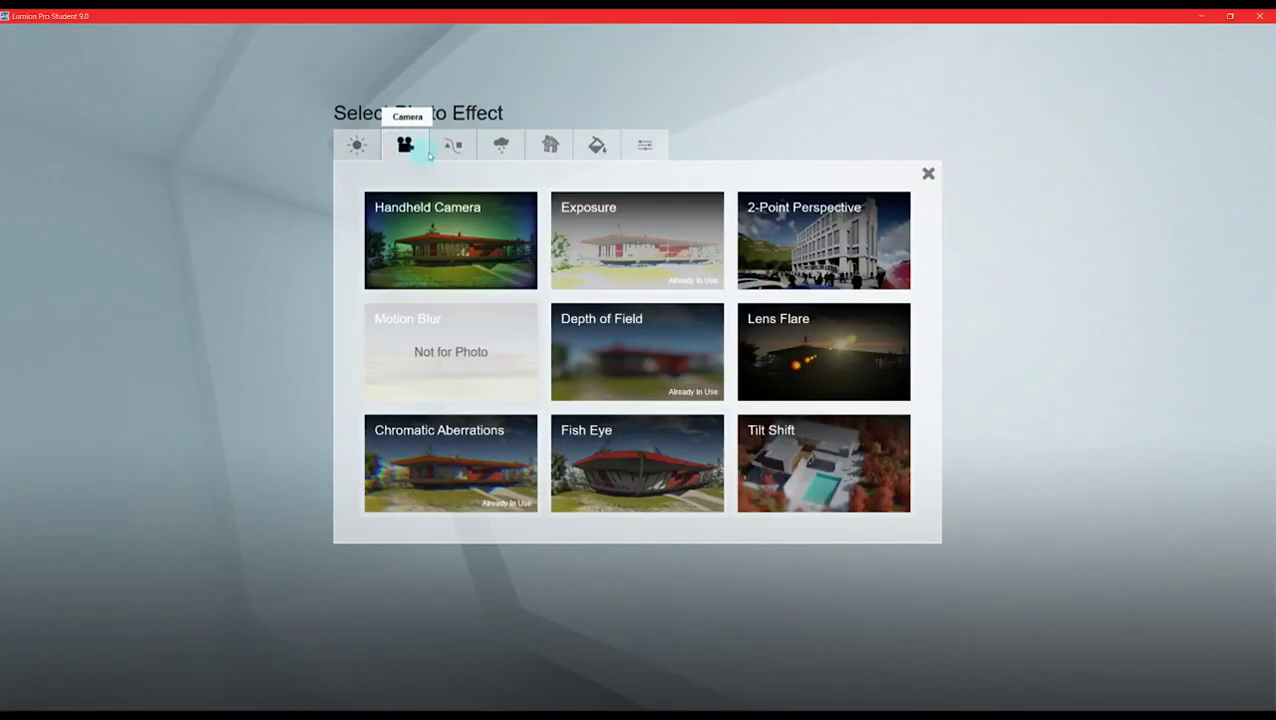
left_click(815, 350)
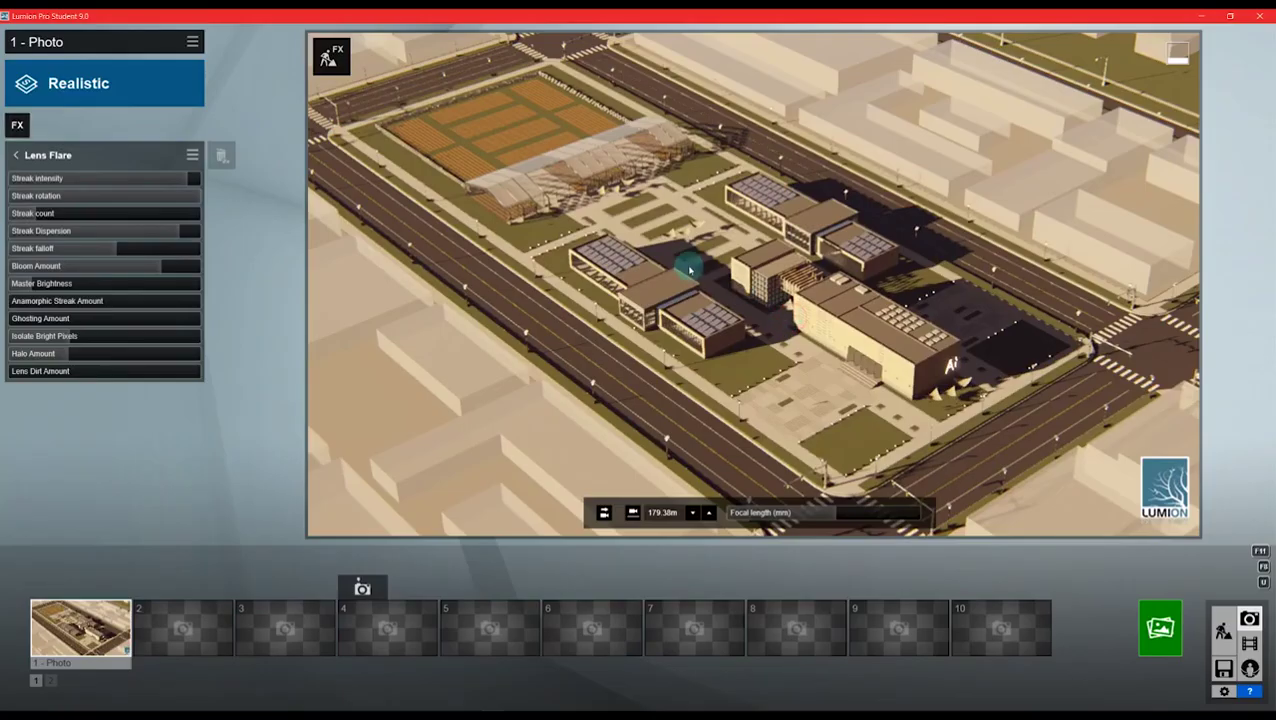
- Try the Outlines sketch effect on the photo and turn it off again
left_click(18, 126)
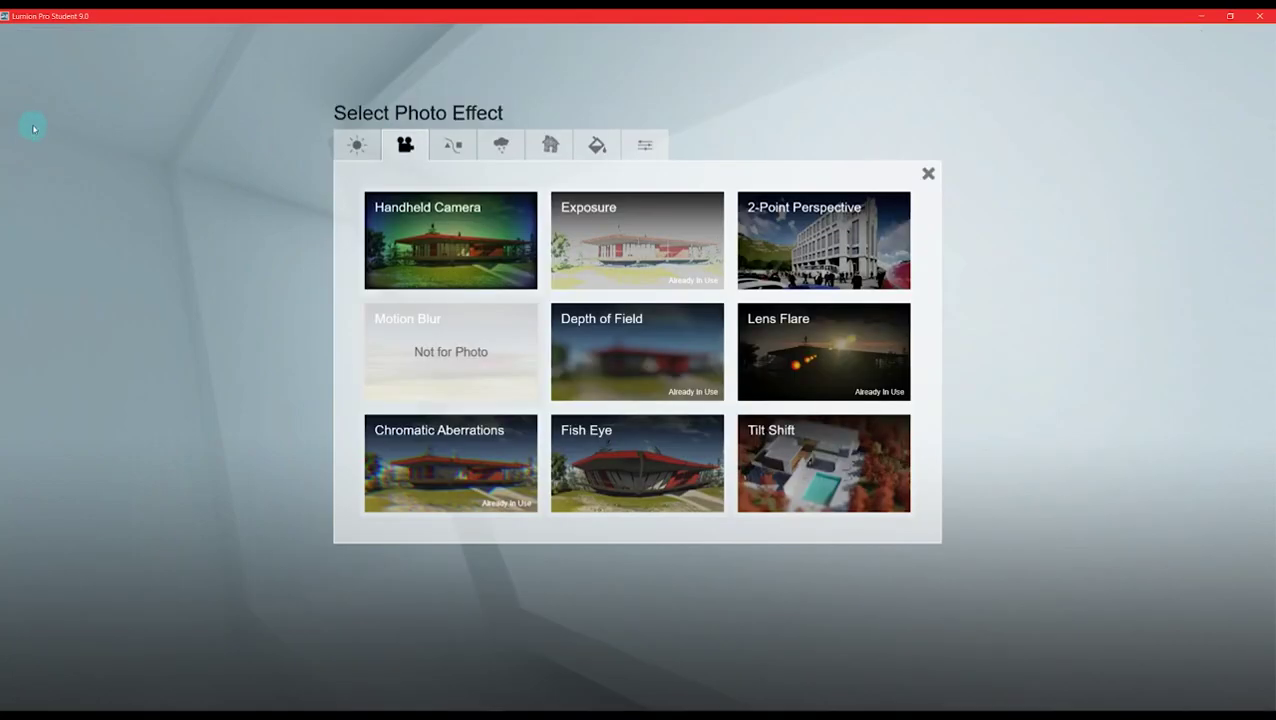
left_click(550, 148)
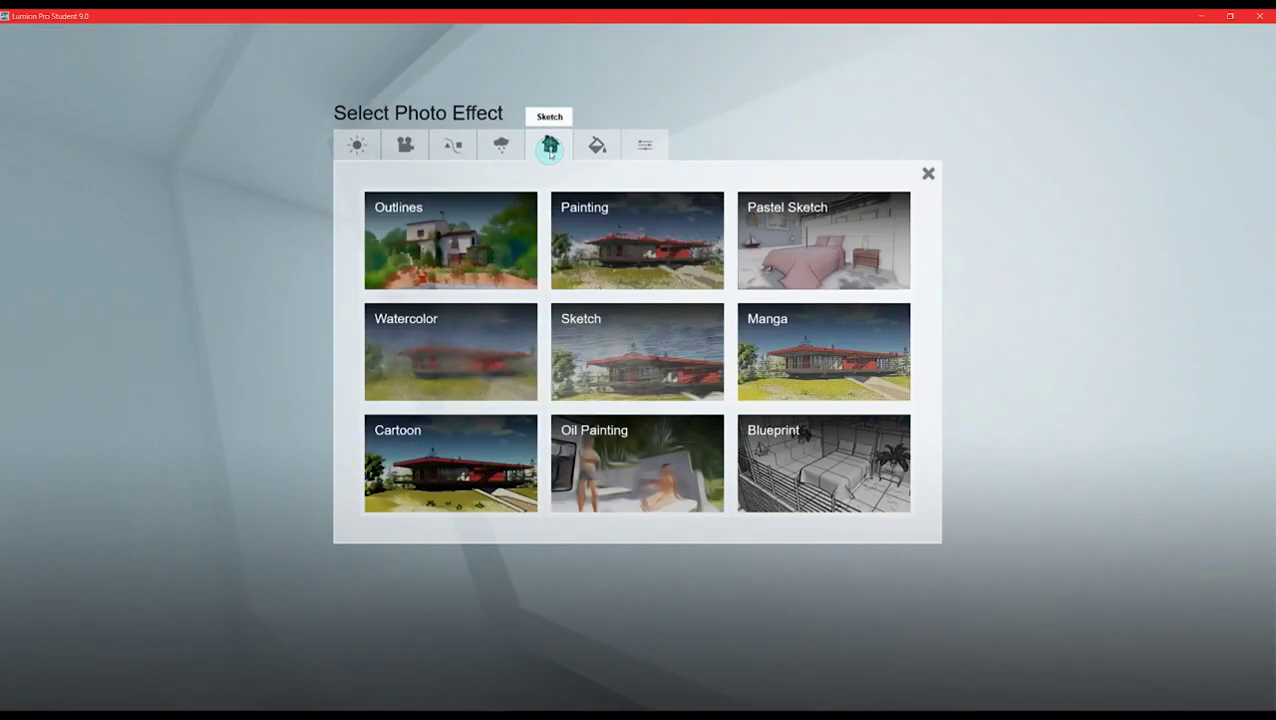
left_click(470, 240)
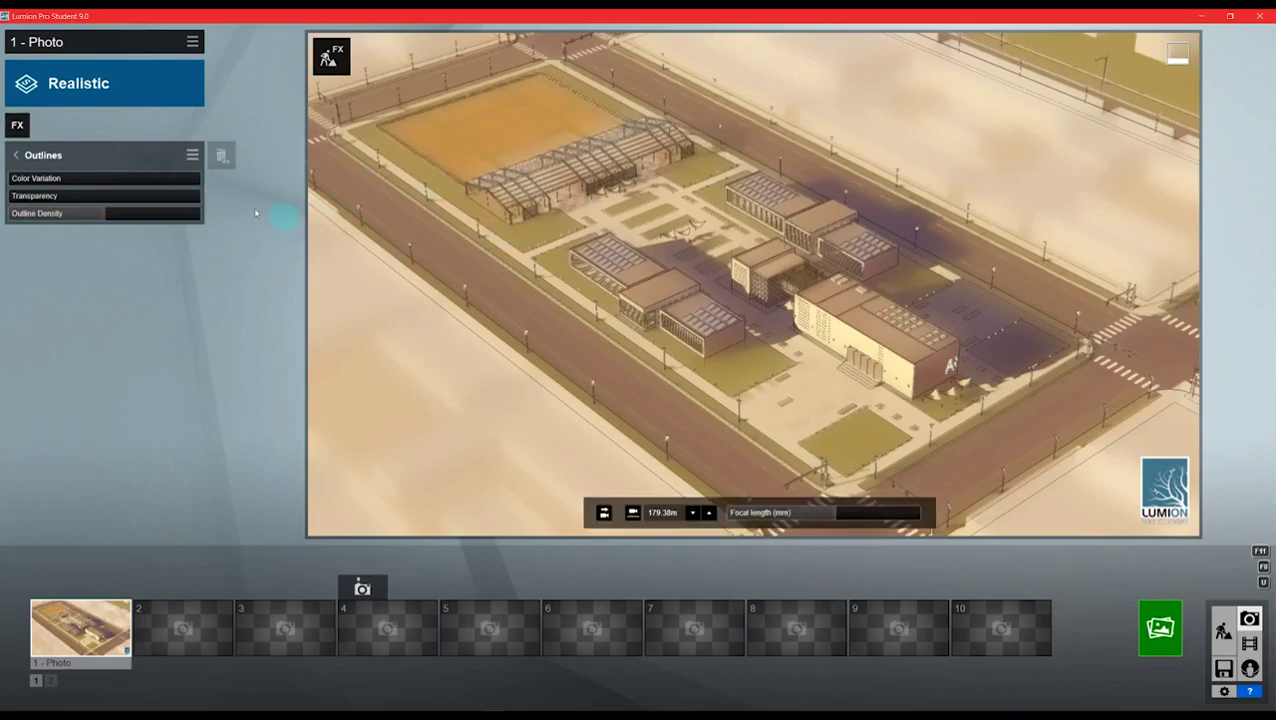
left_click(15, 155)
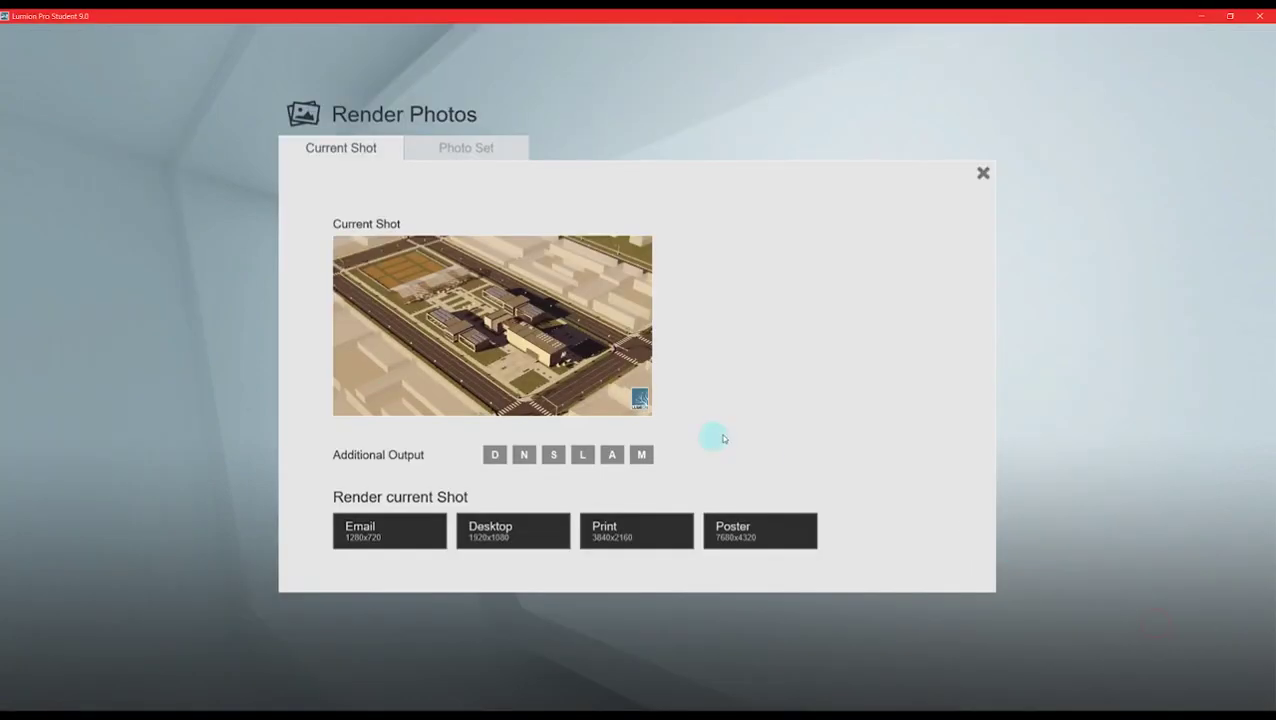
- Render the current shot with its effects at Desktop size 1920x1080 and save the image
left_click(513, 530)
left_click(530, 362)
left_click(655, 407)
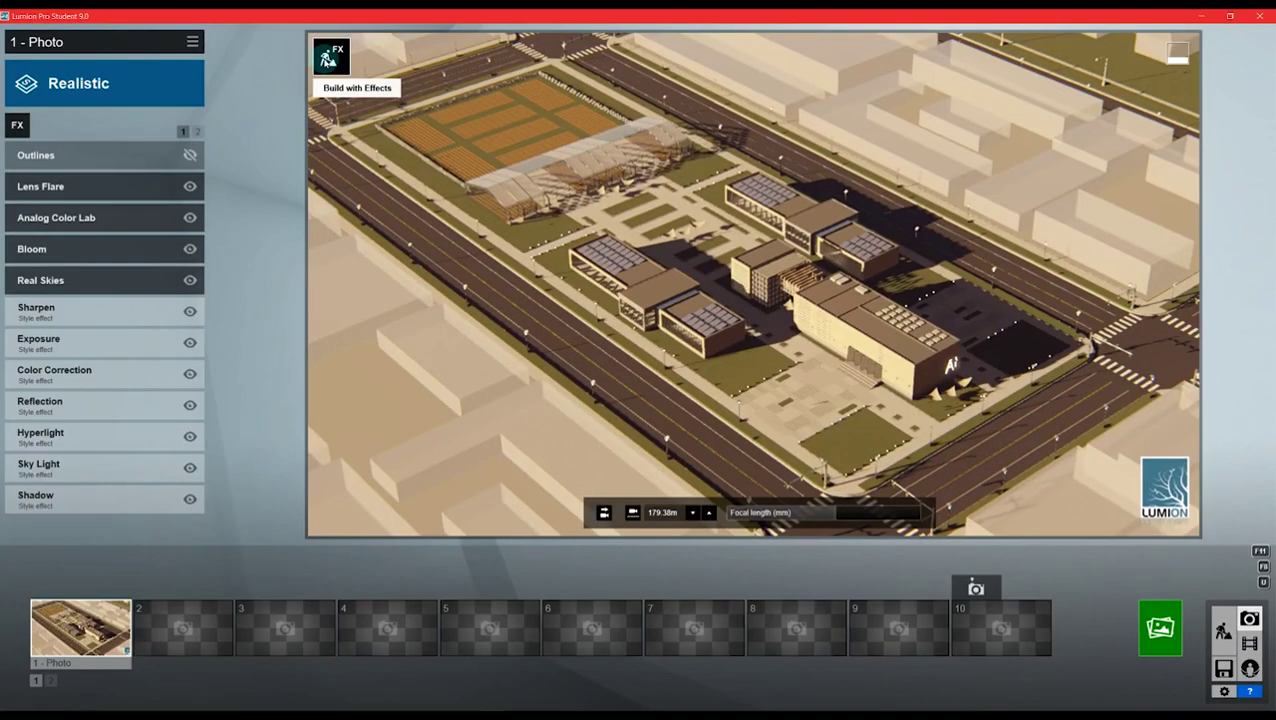
- Enter Build with Effects and replace the surrounding context buildings' Color L05 surface with the custom Color material
left_click(325, 62)
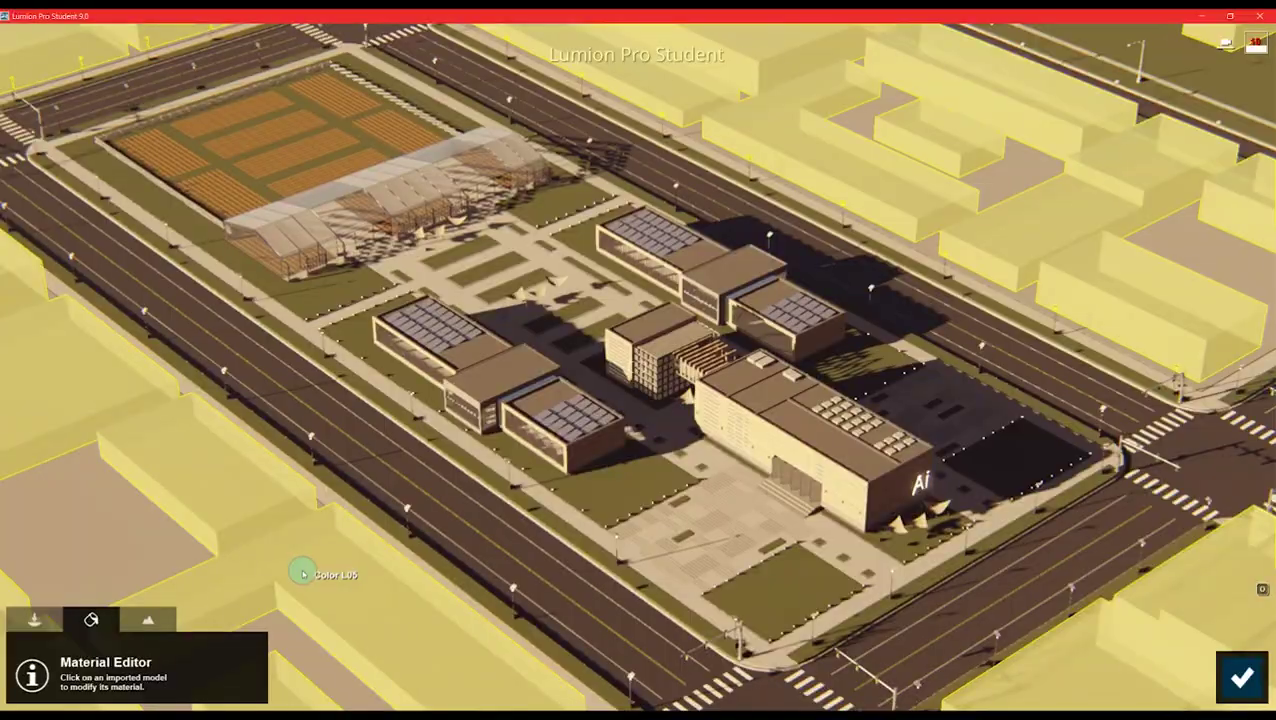
left_click(303, 569)
left_click(84, 428)
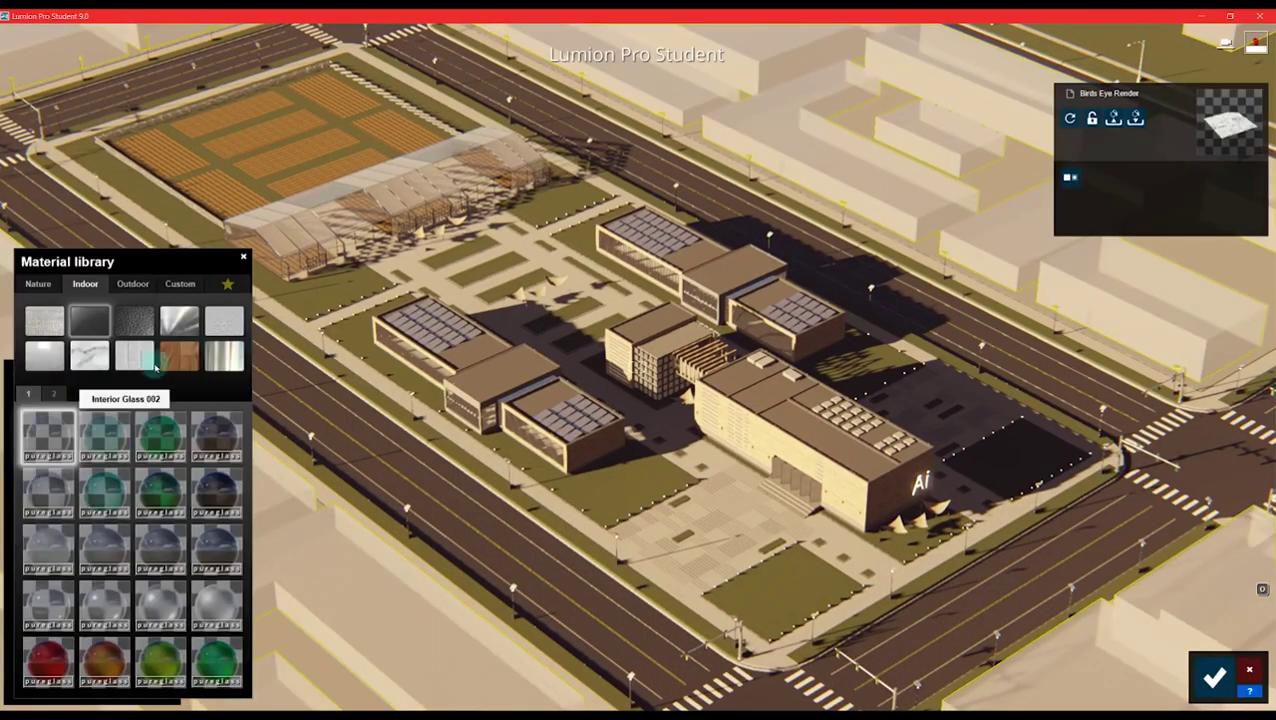
left_click(178, 284)
left_click(103, 337)
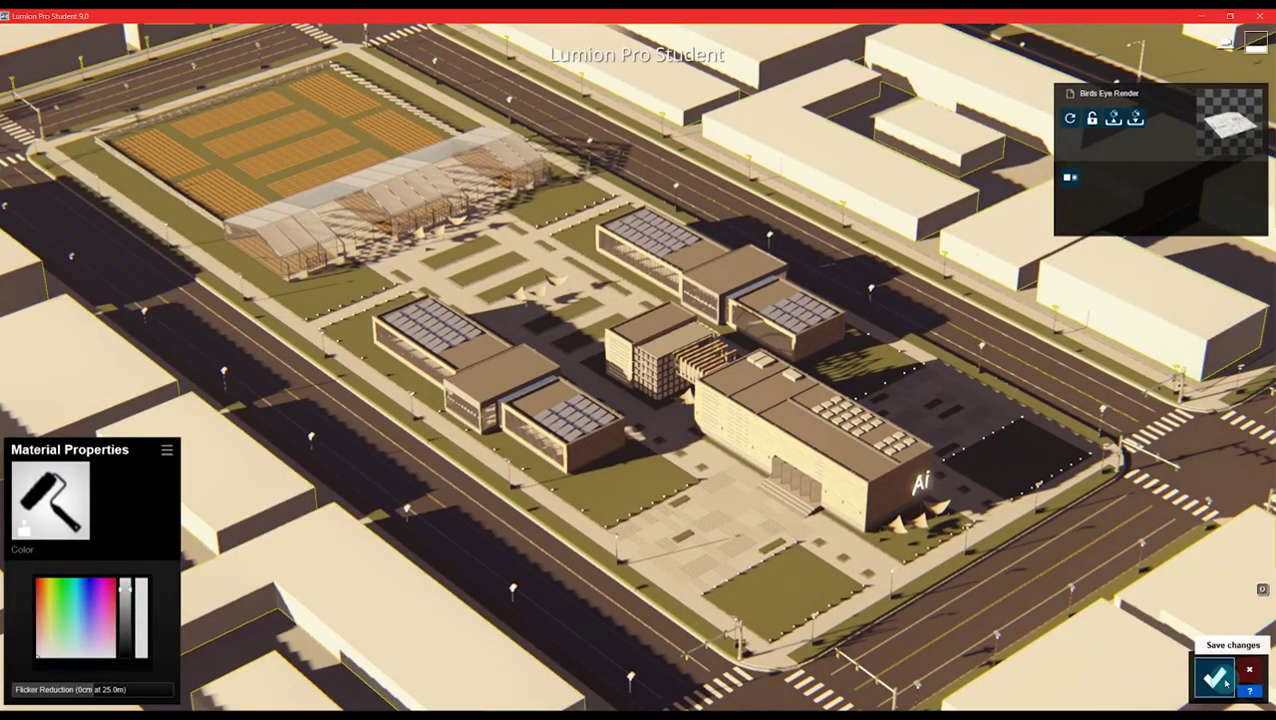
- Save the context buildings' Color material and adjust the overall brightness of the photo's Real Skies effect
left_click(1215, 680)
left_click(1242, 674)
left_click(100, 276)
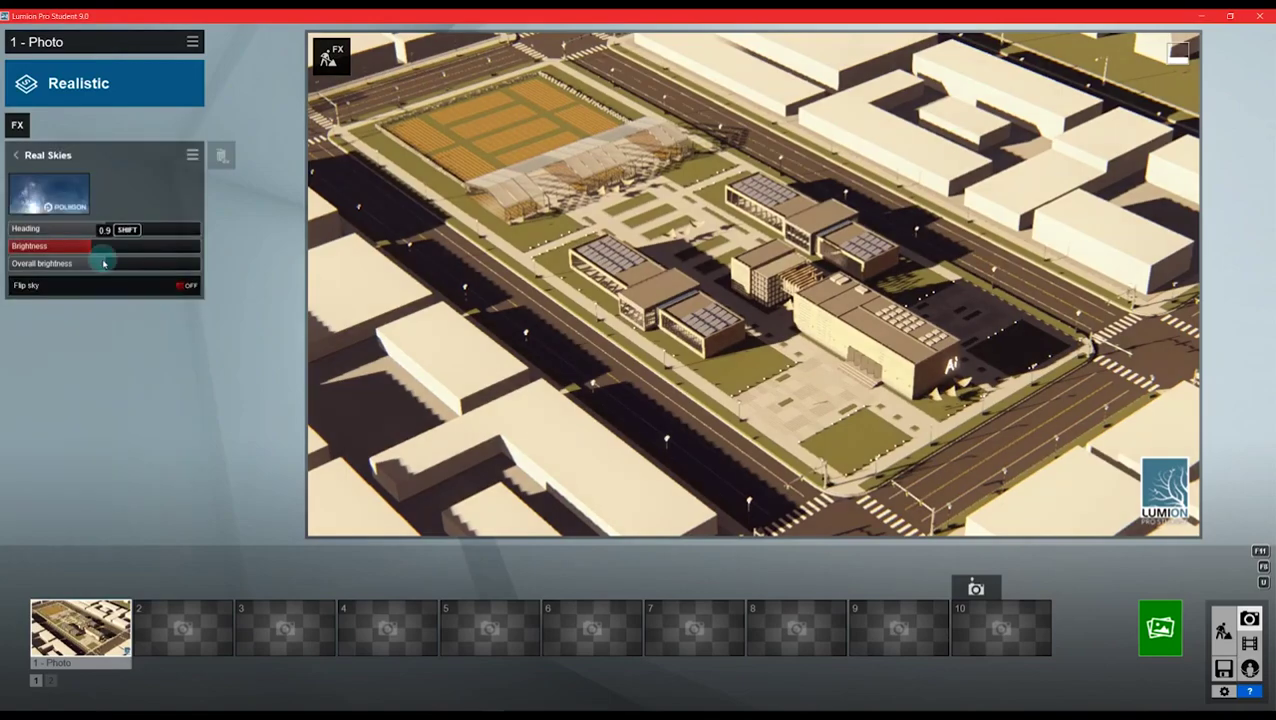
left_click_drag(103, 263, 35, 272)
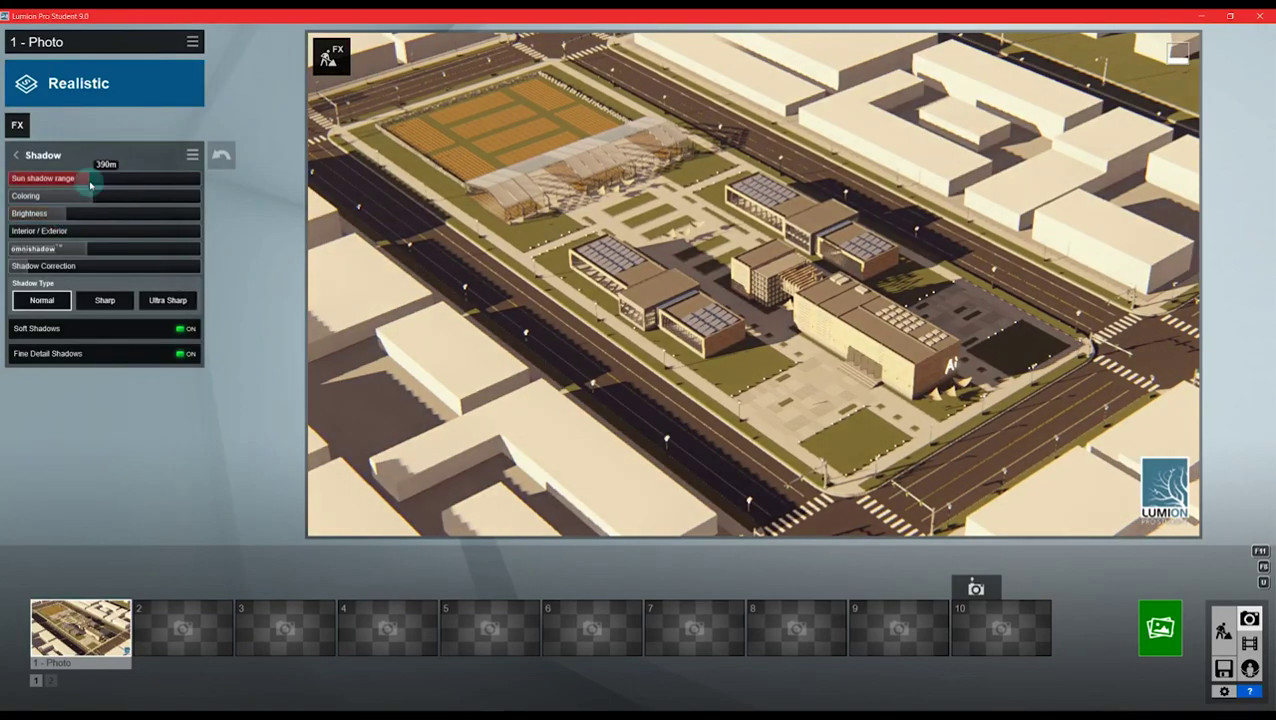
- Extend the Shadow effect's sun shadow range to the maximum and increase the OmniShadow amount
left_click_drag(90, 185, 200, 183)
left_click_drag(88, 251, 127, 253)
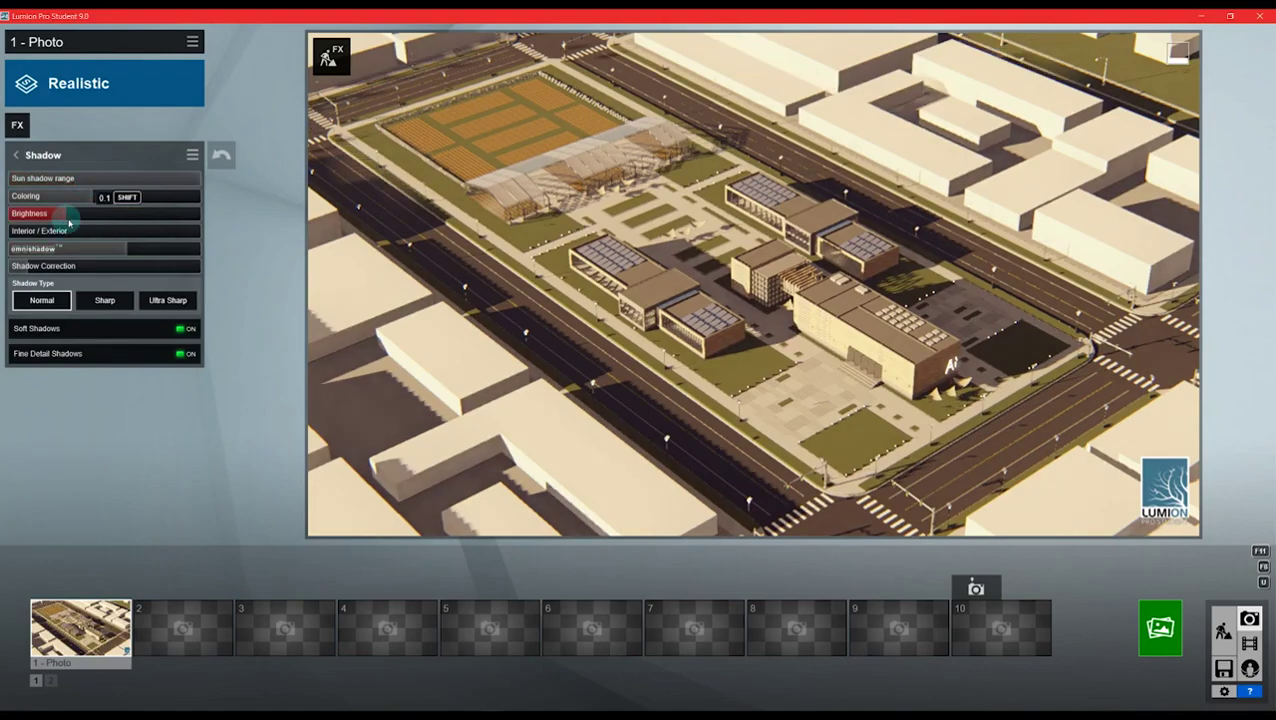
left_click(15, 155)
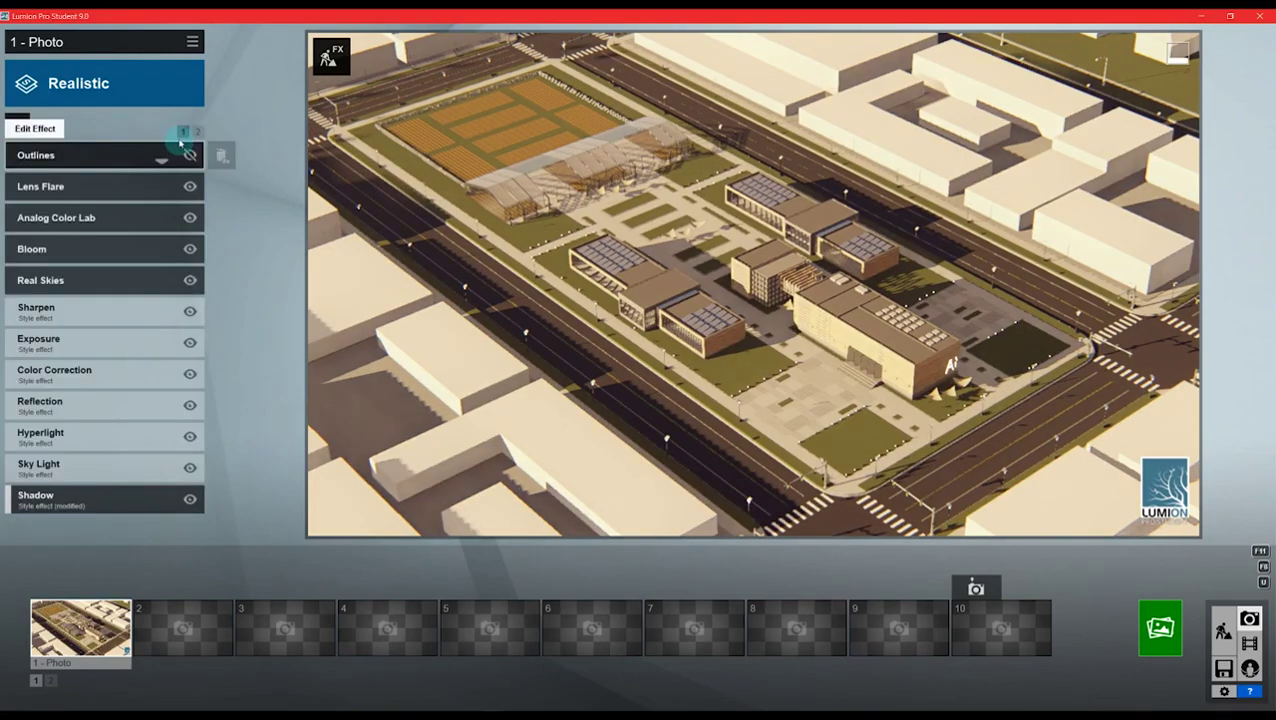
- Look over the available Light and Shadow photo effects and the Reflection effect's settings
left_click(197, 131)
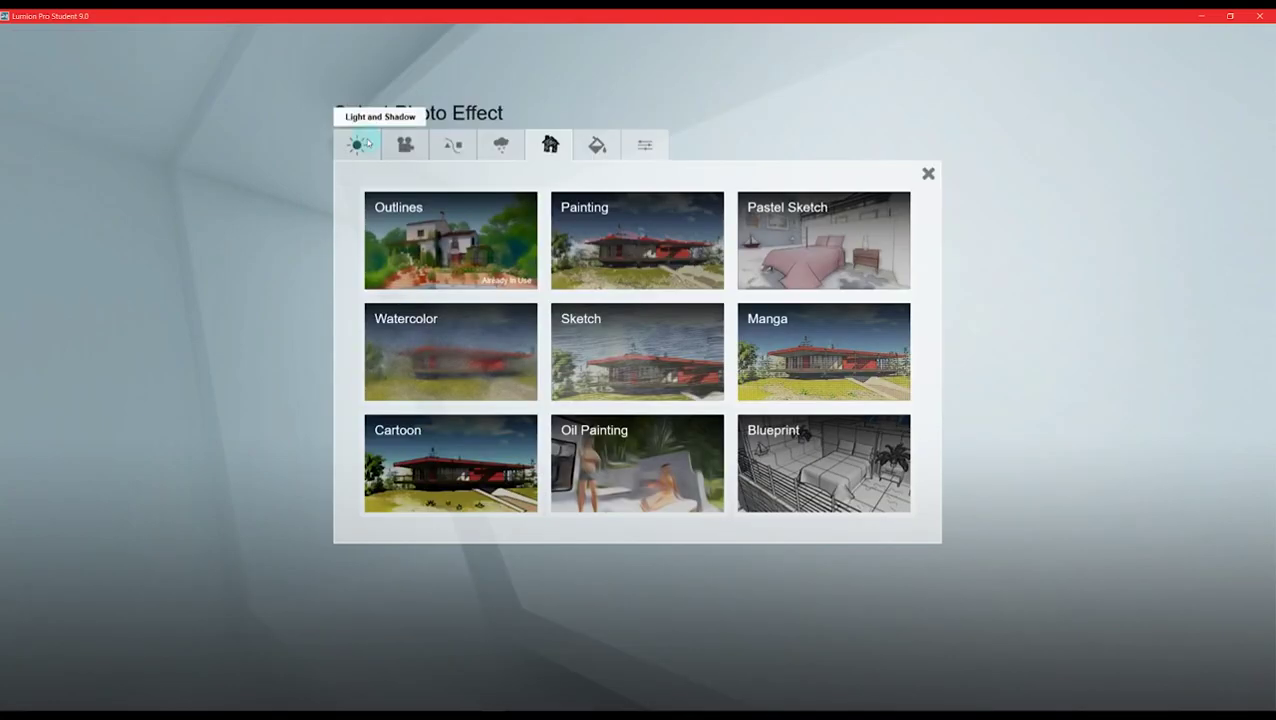
left_click(356, 142)
left_click(823, 240)
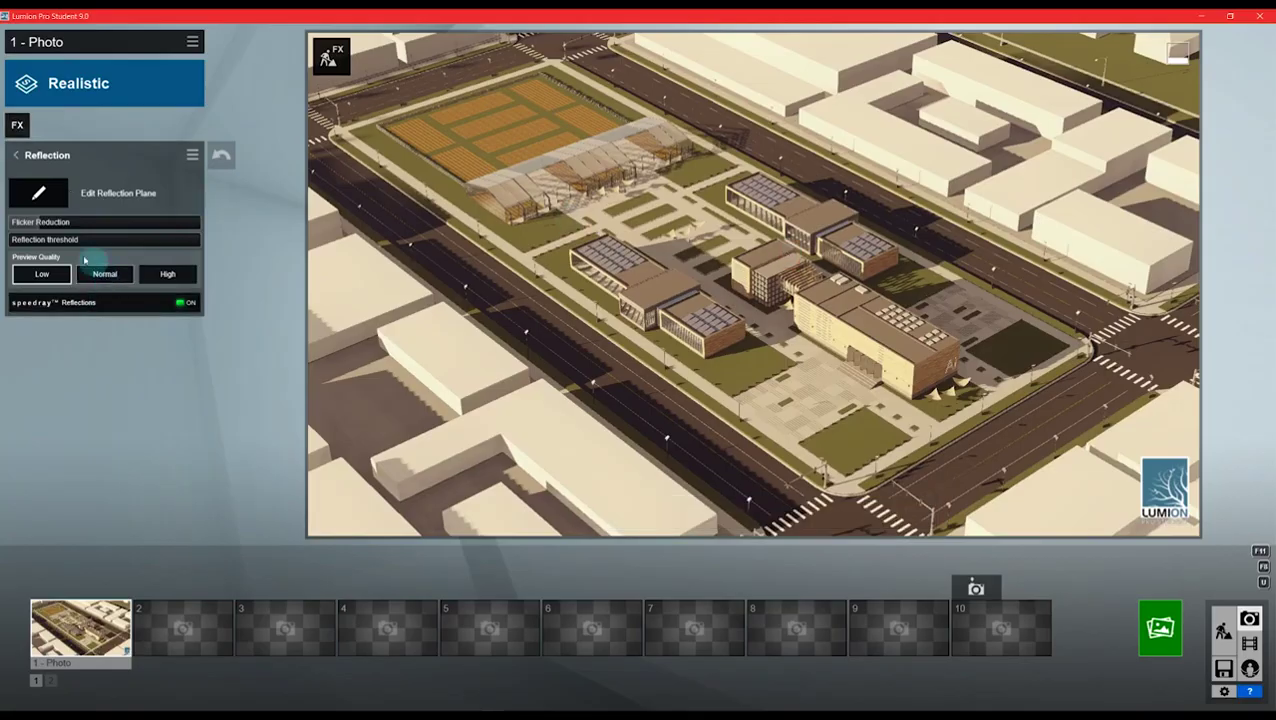
left_click(15, 155)
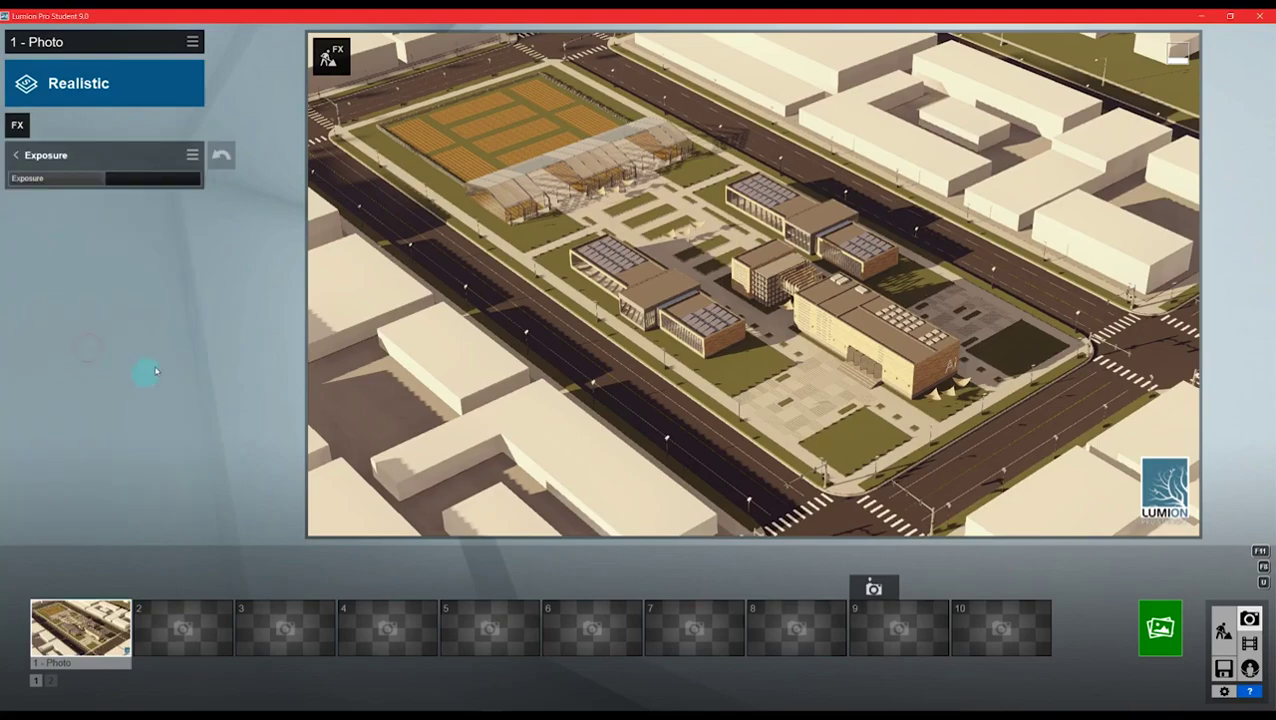
- Raise the photo's exposure and adjust the Color Correction effect
left_click_drag(105, 179, 137, 180)
left_click(15, 155)
left_click(85, 256)
left_click(15, 155)
left_click(55, 370)
mouse_move(136, 231)
left_mouse_down()
mouse_move(107, 197)
mouse_move(161, 232)
left_mouse_up()
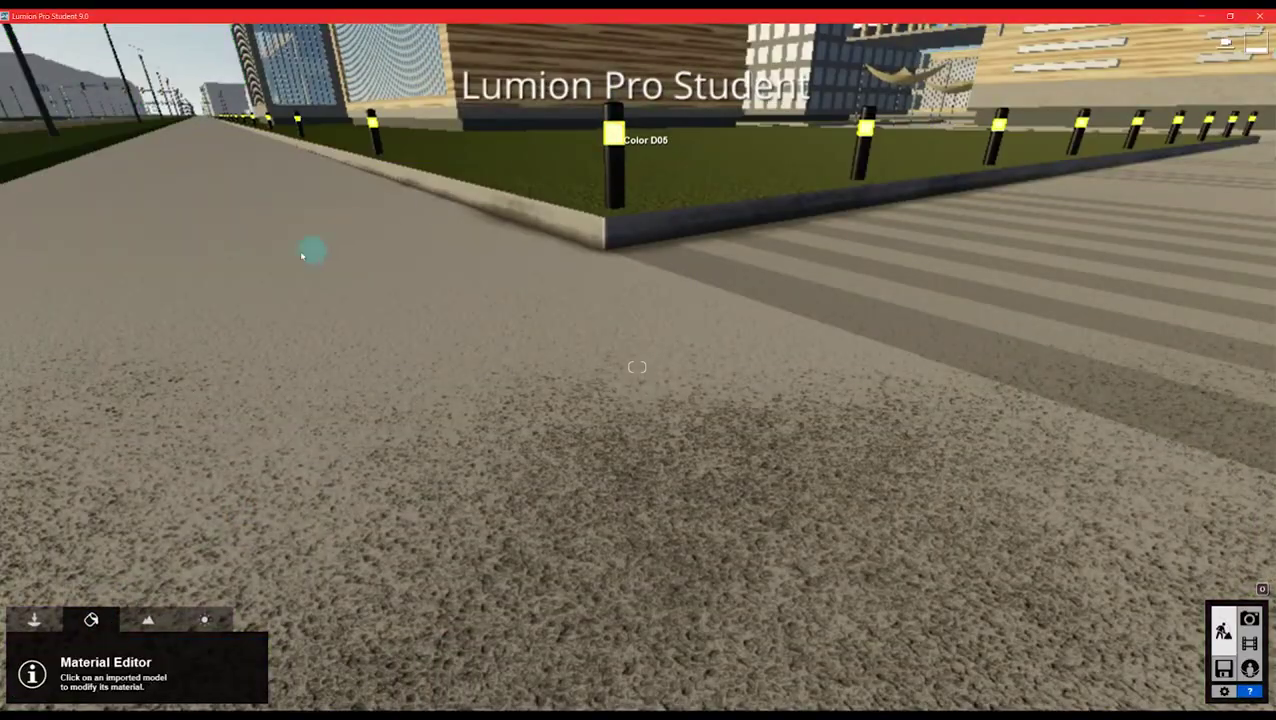
- Give the street lamp's light surface a pale yellow colorization with increased emissive and save the material changes
left_click(136, 260)
left_click(106, 597)
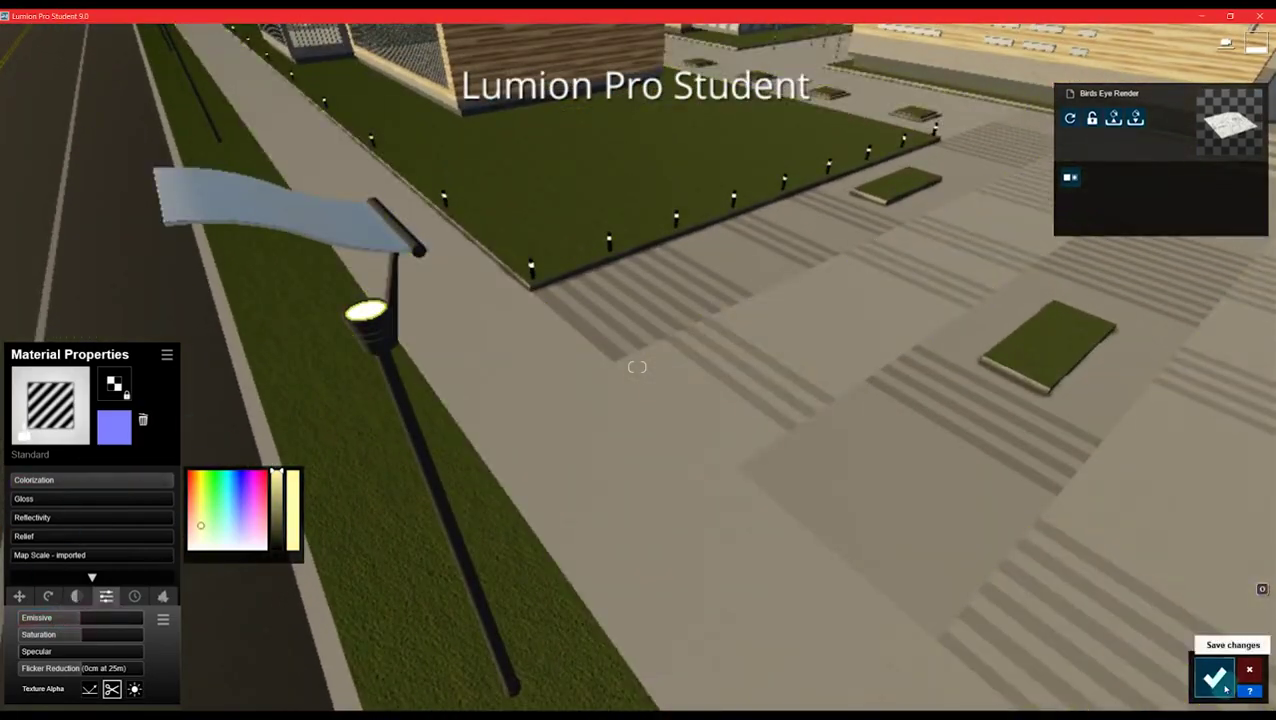
left_click(1215, 678)
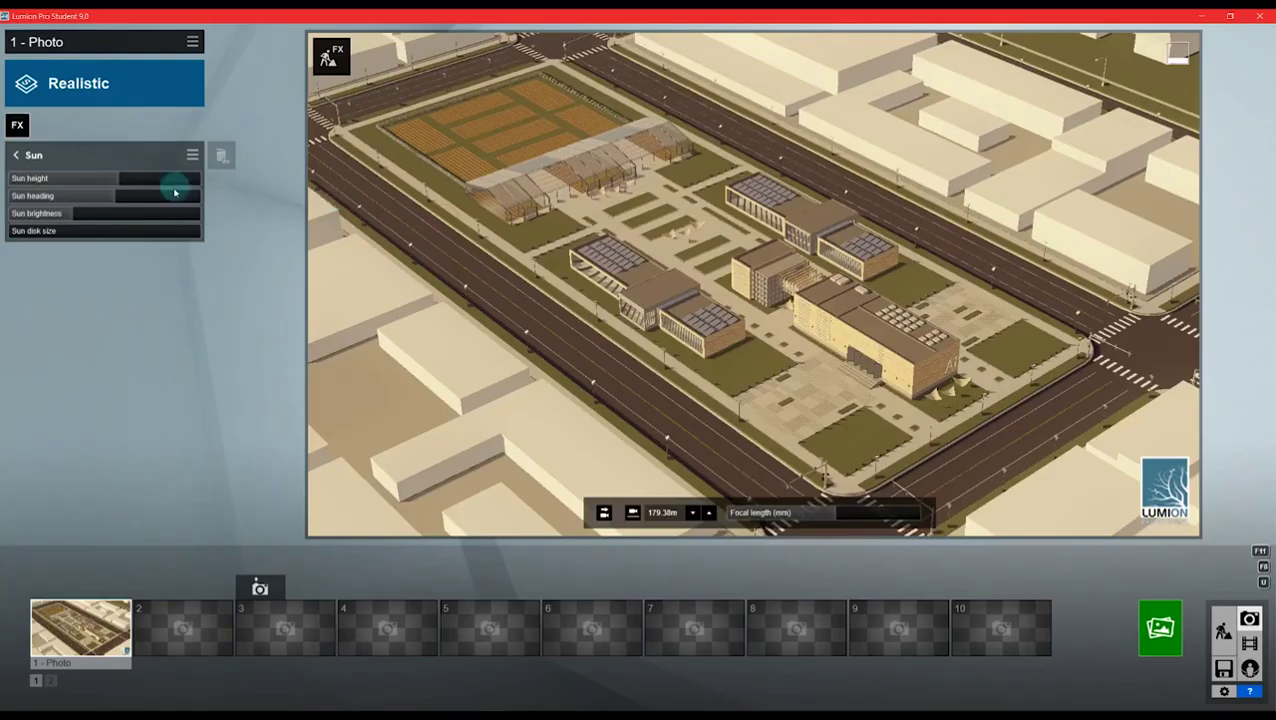
- Return to the build view around the plaza's street lamps and rename Layer 2 as lights
left_click(100, 278)
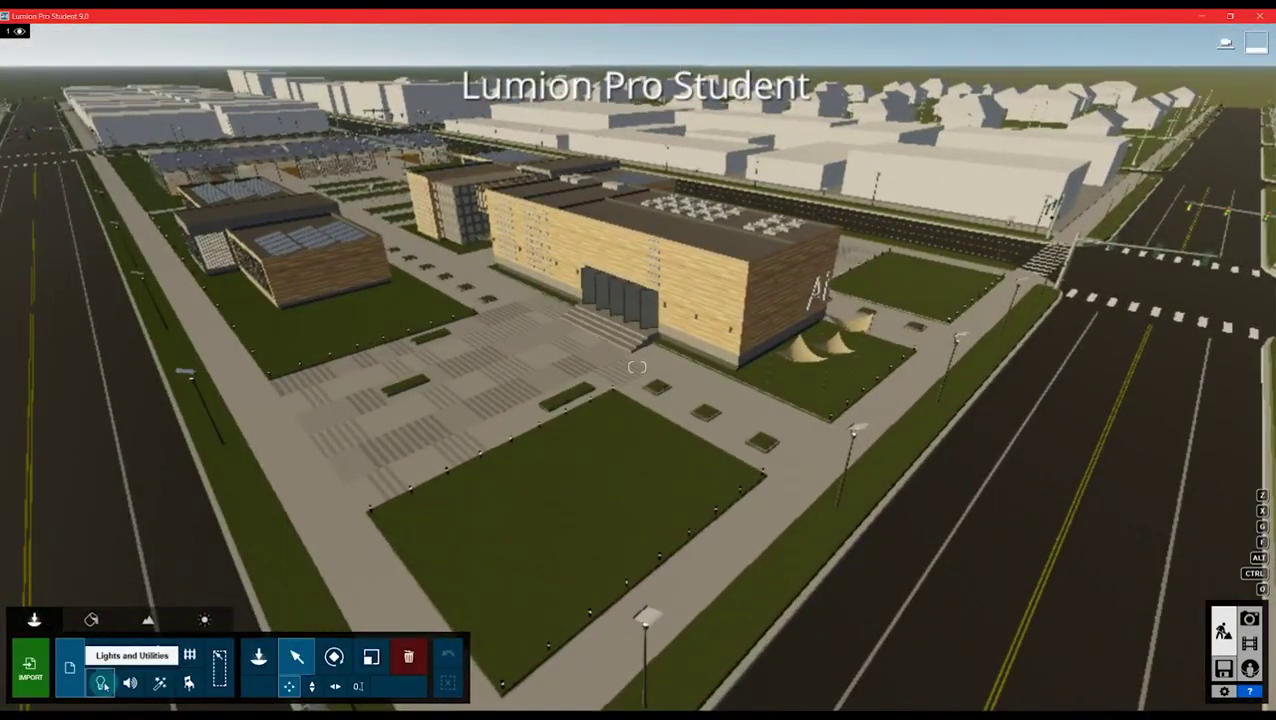
key("w")
key("a")
right_click_drag(340, 525, 345, 521)
key("a")
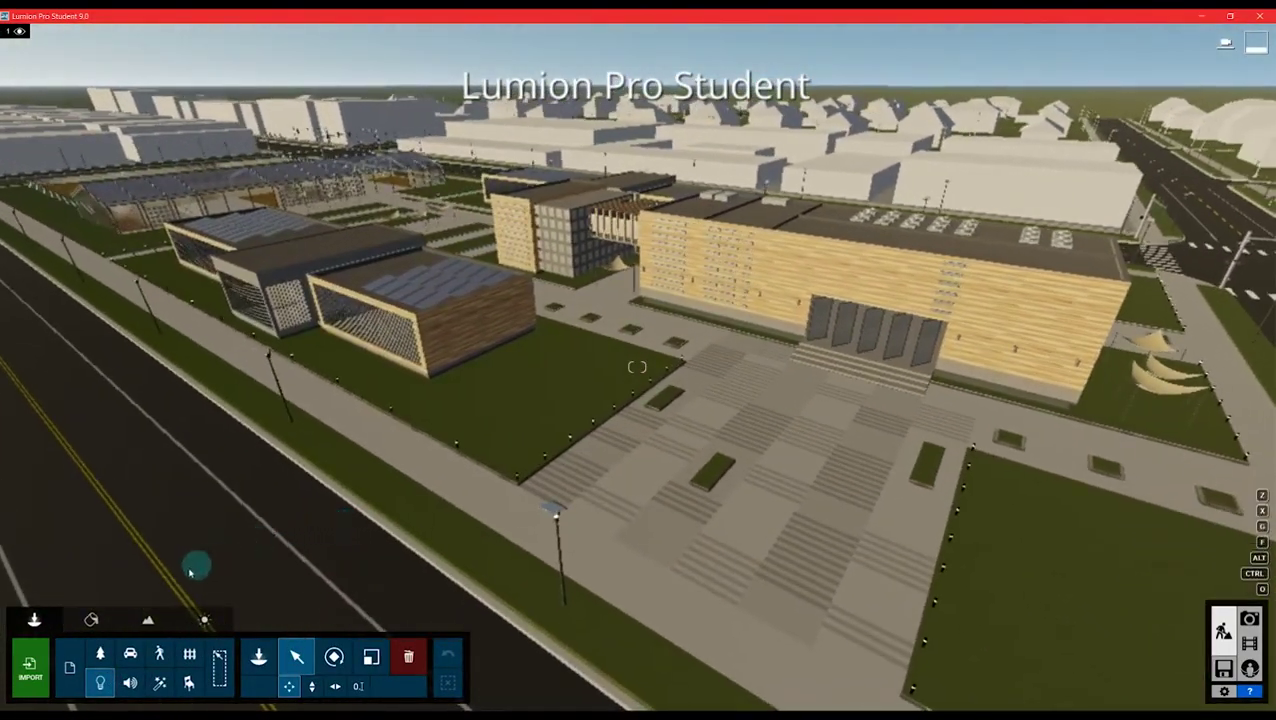
right_click_drag(299, 569, 303, 567)
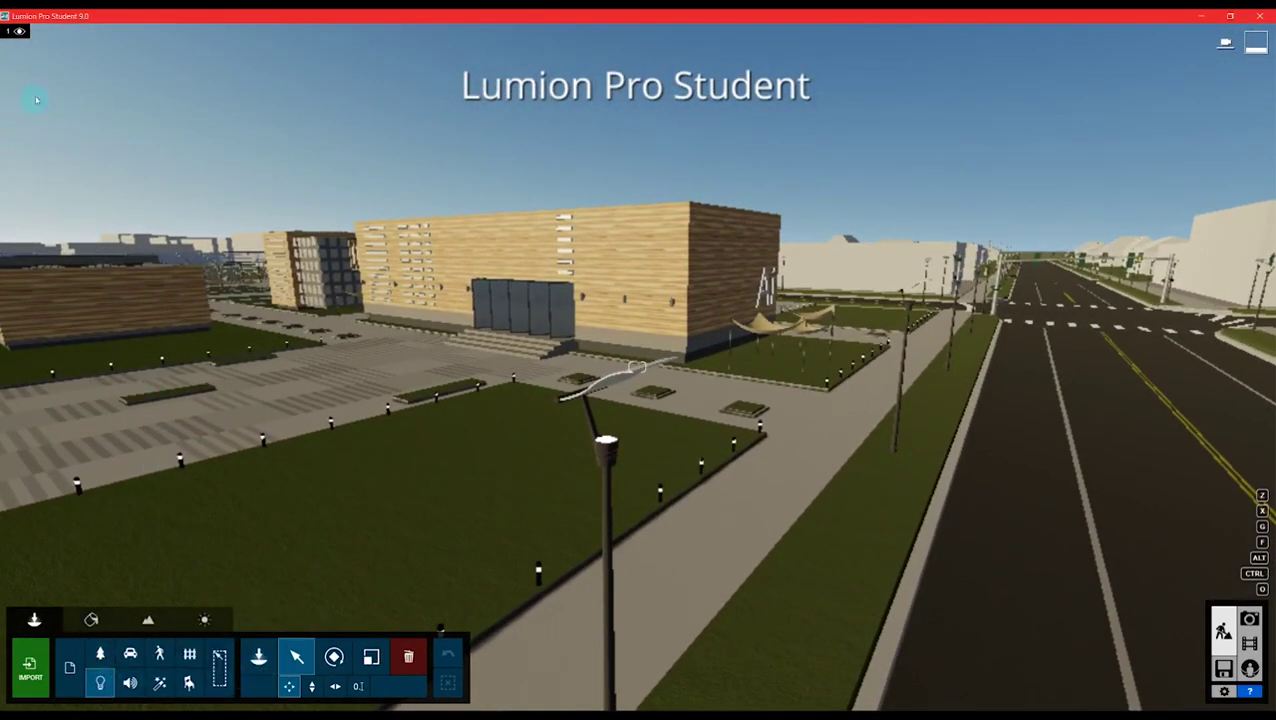
left_click(38, 33)
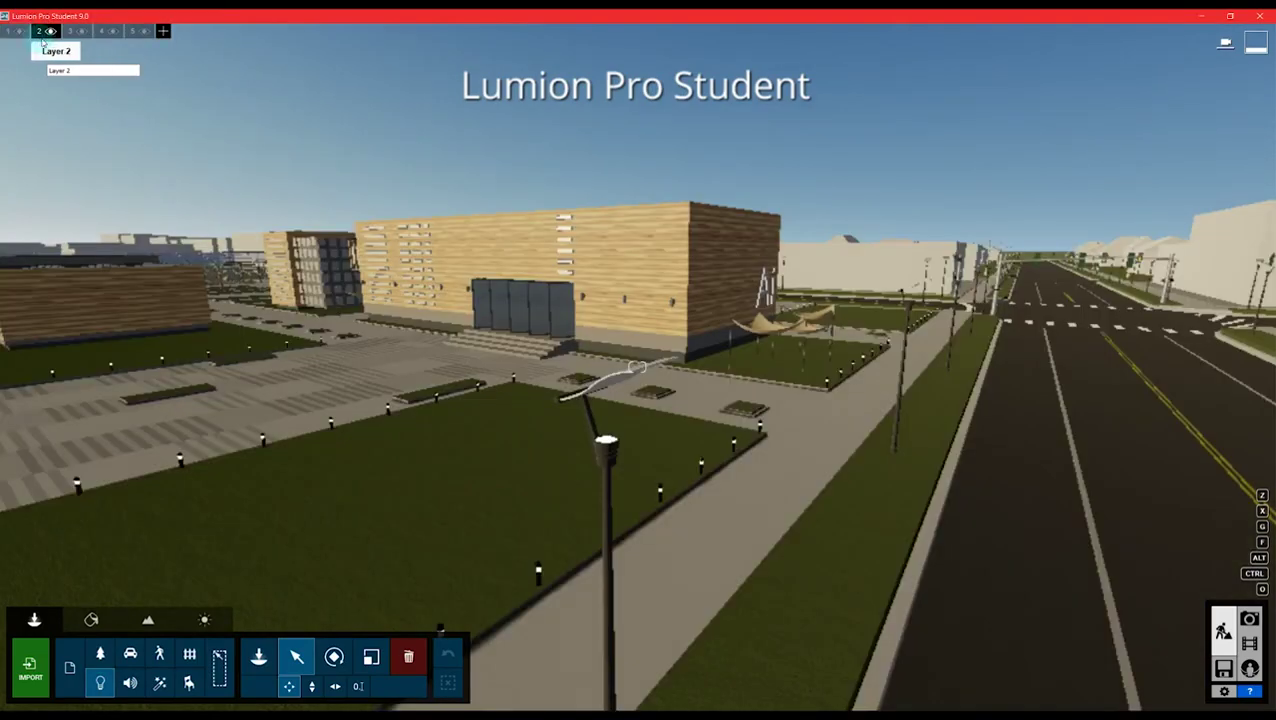
left_click(97, 71)
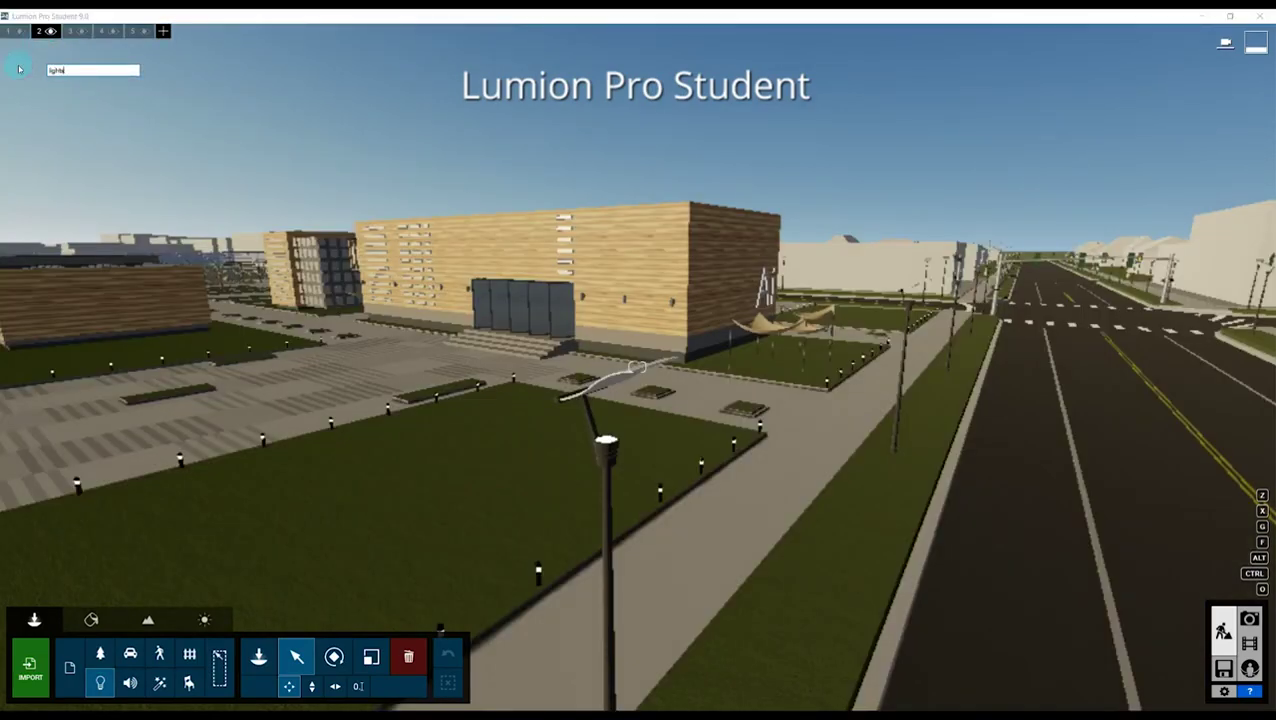
- Open Layer 1's name for editing and make the second layer active again
left_click(18, 31)
left_click(22, 70)
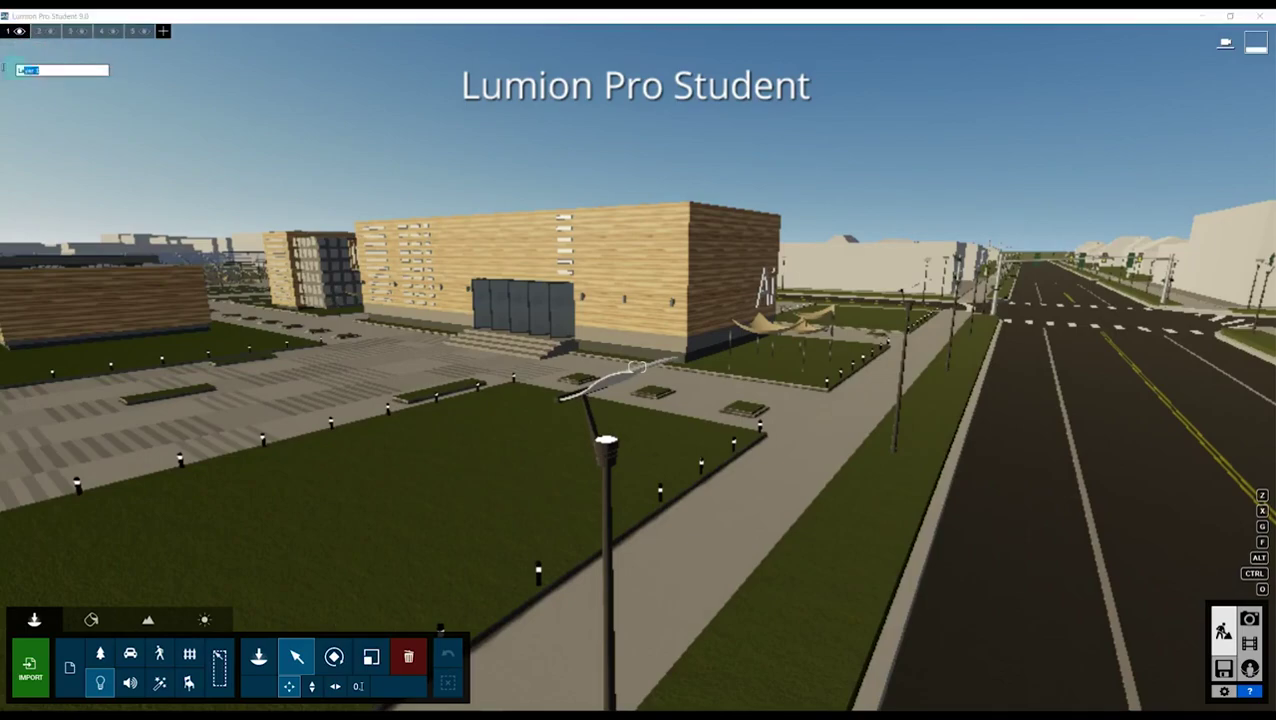
left_click(40, 32)
- Place an area light at the head of the street lamp beside the corner lawn
right_click_drag(155, 131, 92, 219)
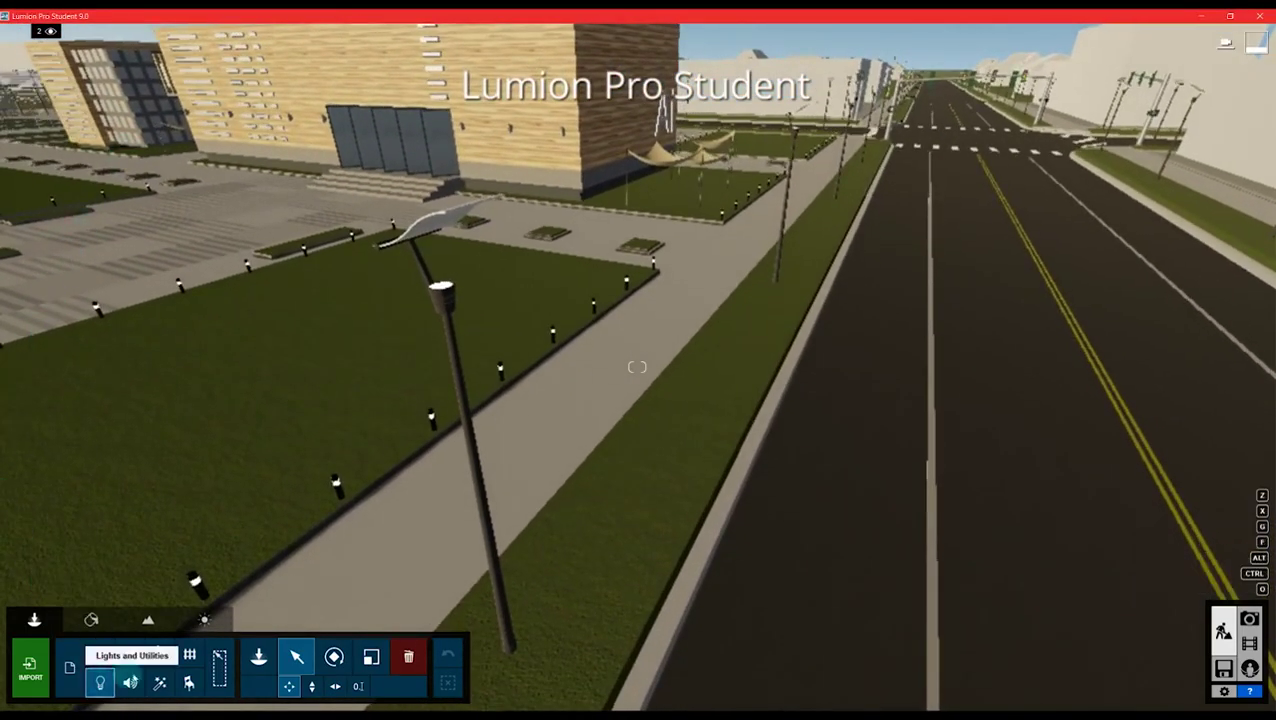
left_click(259, 656)
left_click(105, 121)
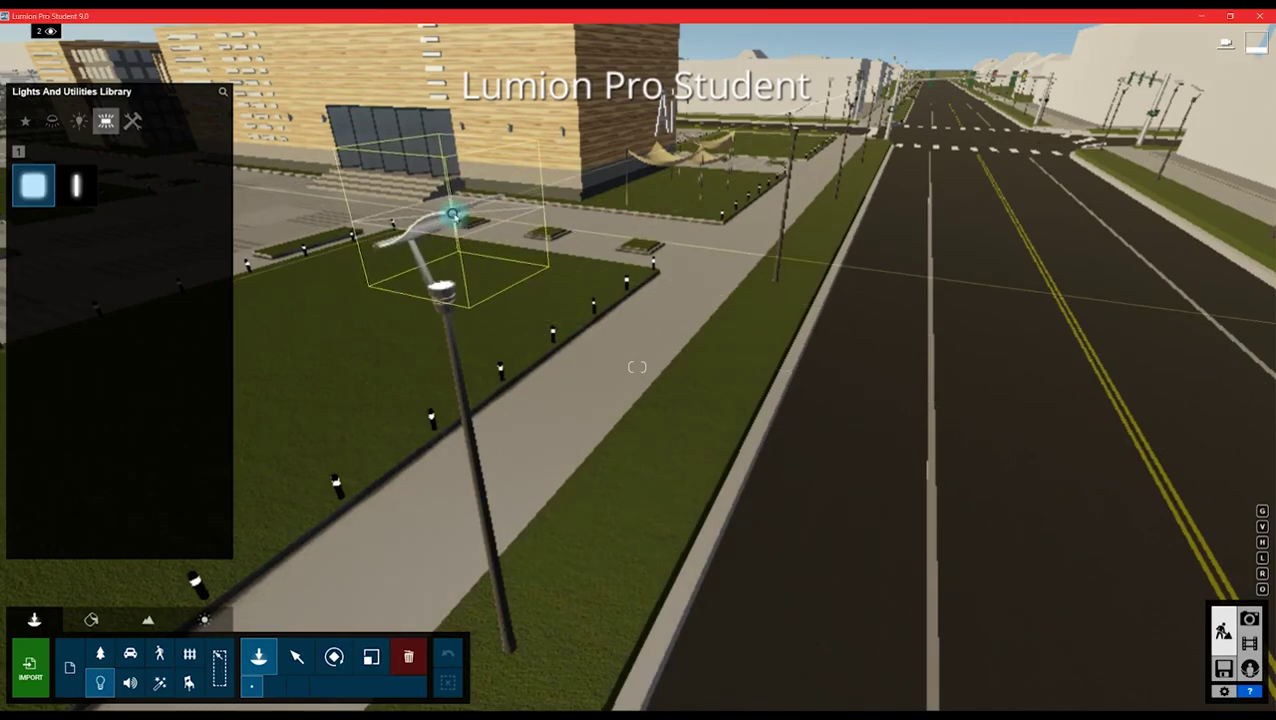
right_click_drag(462, 210, 448, 204)
key("w")
key("s")
right_click_drag(651, 240, 527, 205)
right_click_drag(812, 413, 484, 210)
- Rotate the area light to about -86° and turn its heading to line up with the street lamp's reflector
left_click(296, 656)
mouse_move(296, 656)
right_mouse_down()
mouse_move(108, 706)
mouse_move(315, 660)
right_mouse_up()
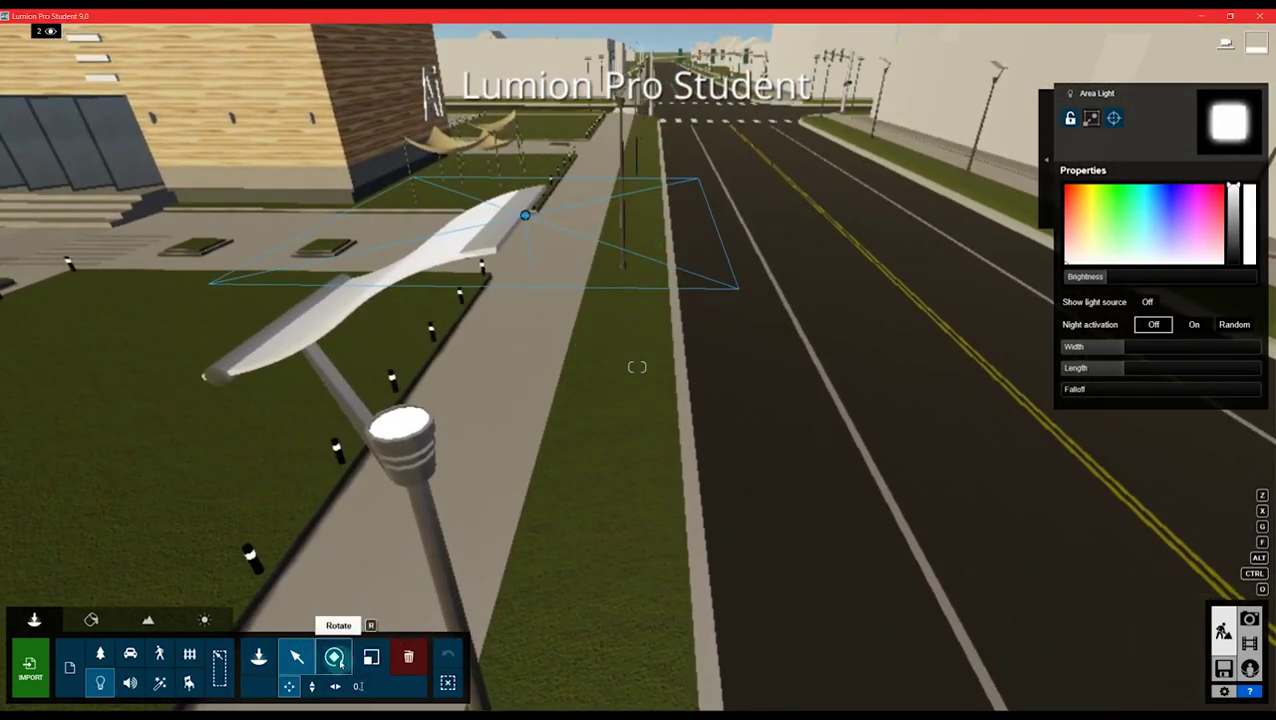
left_click(336, 658)
left_click(522, 668)
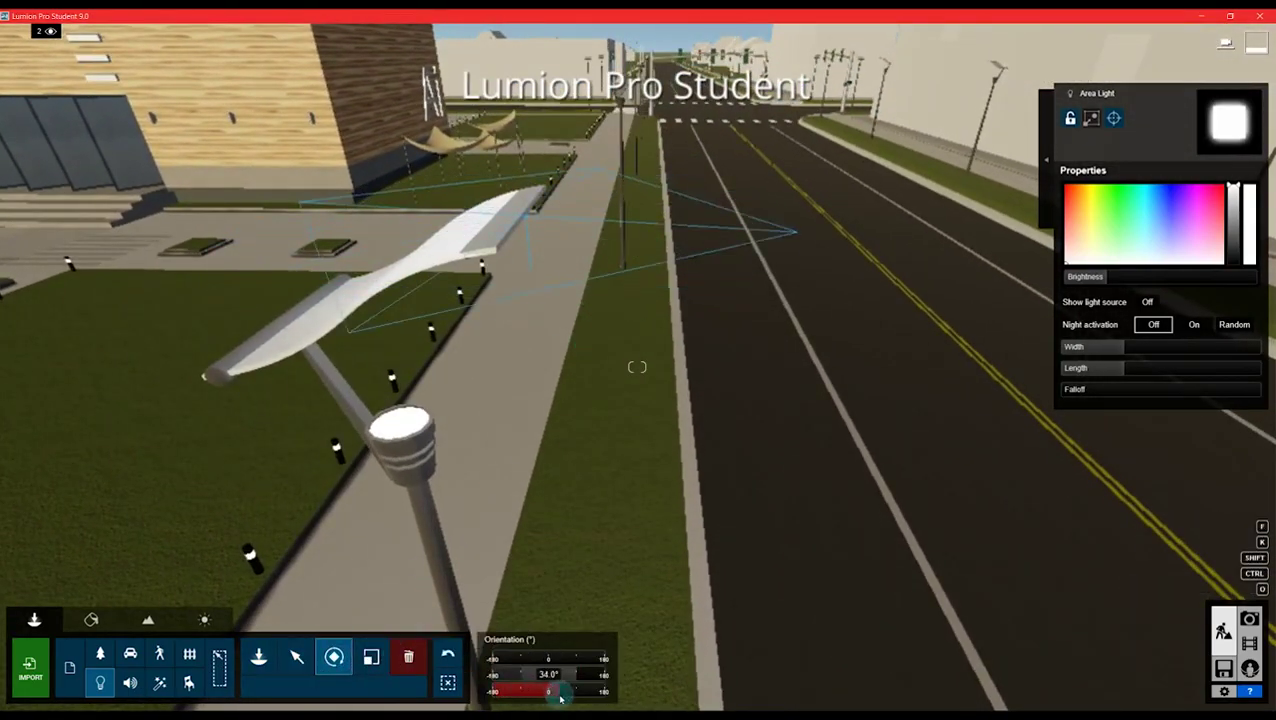
left_click_drag(576, 677, 522, 663)
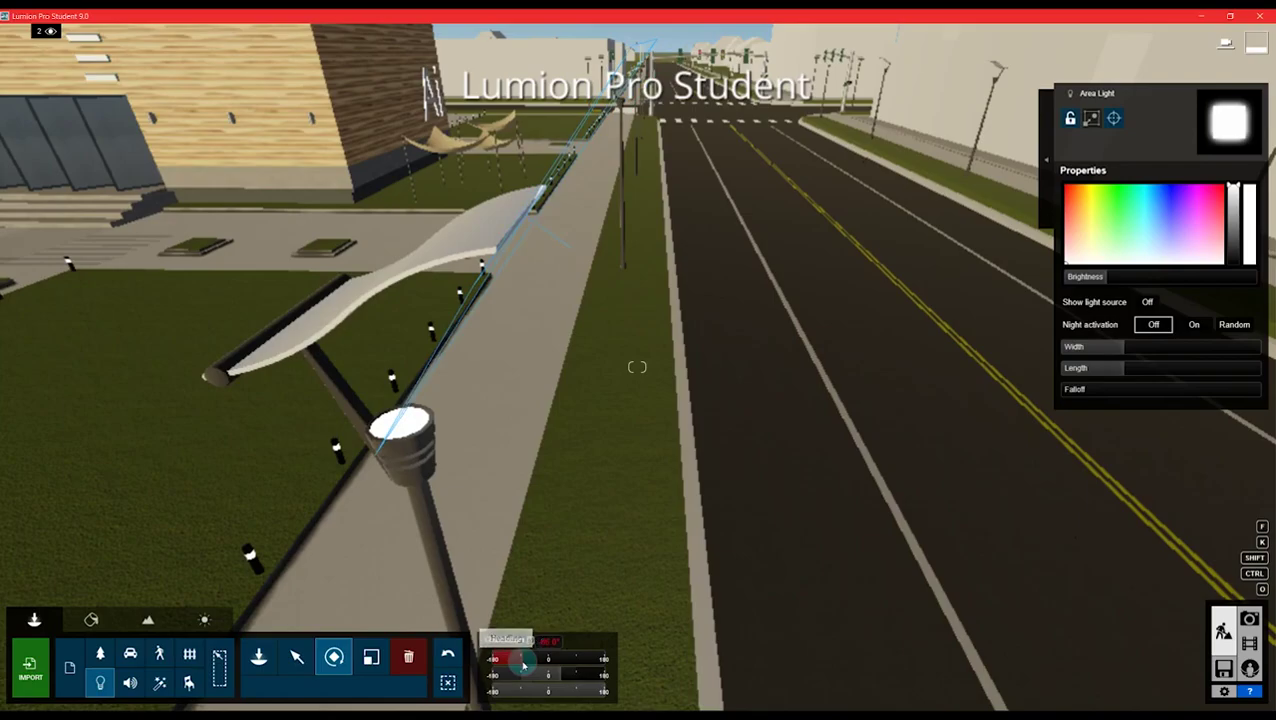
- Move the area light onto the street lamp's curved reflector and fine-tune its rotation
key("s")
right_click_drag(547, 515, 470, 430)
left_click(296, 656)
left_click_drag(483, 300, 447, 384)
key("s")
right_click_drag(447, 384, 478, 365)
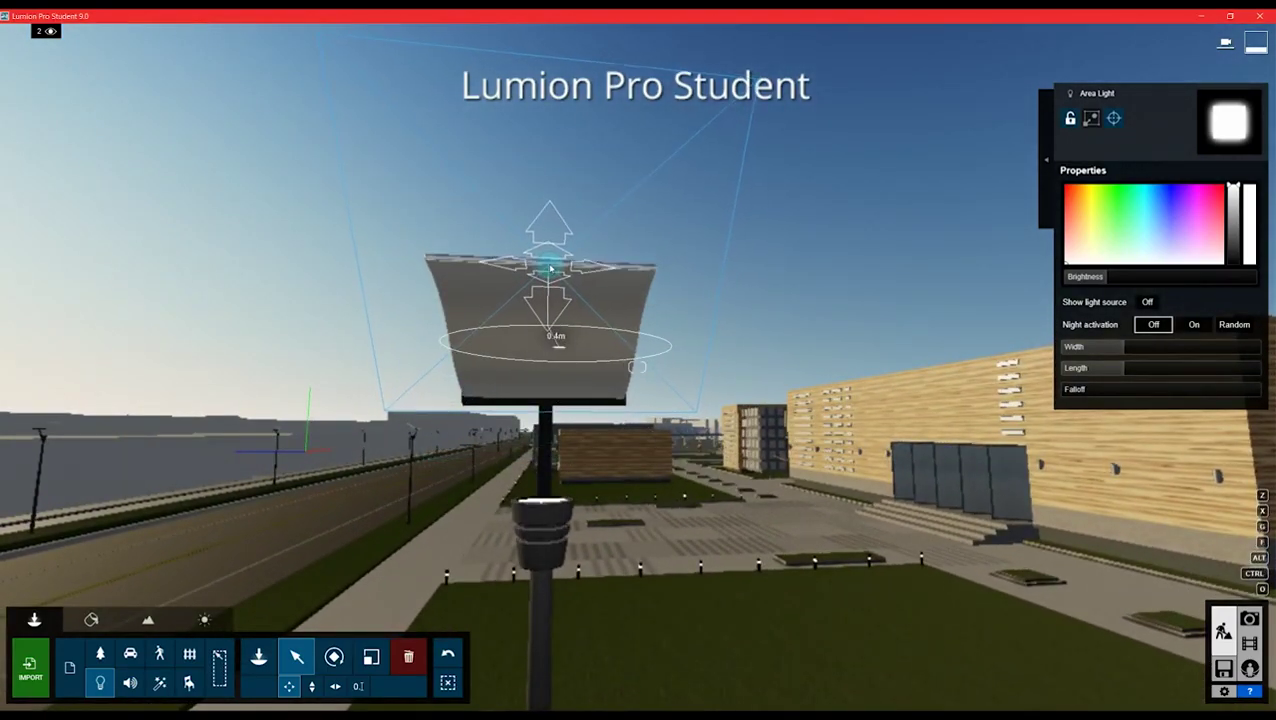
right_click_drag(549, 268, 365, 621)
left_click(334, 656)
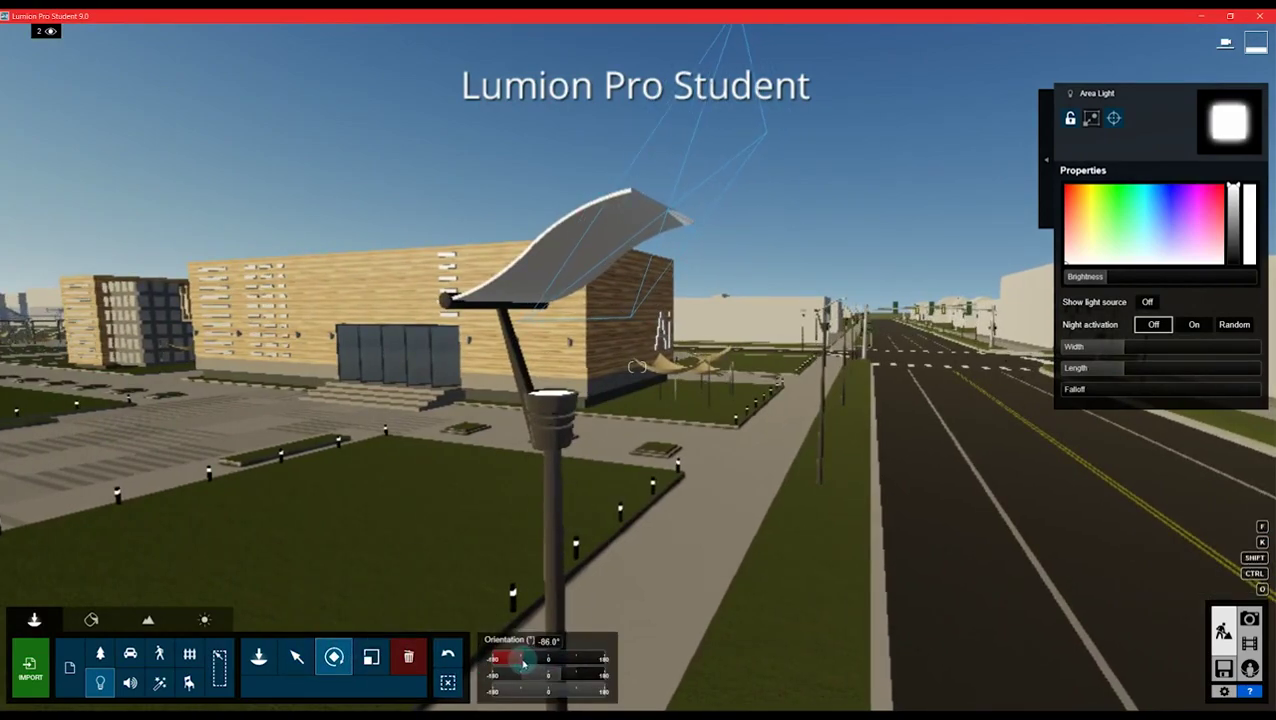
left_click_drag(548, 676, 572, 680)
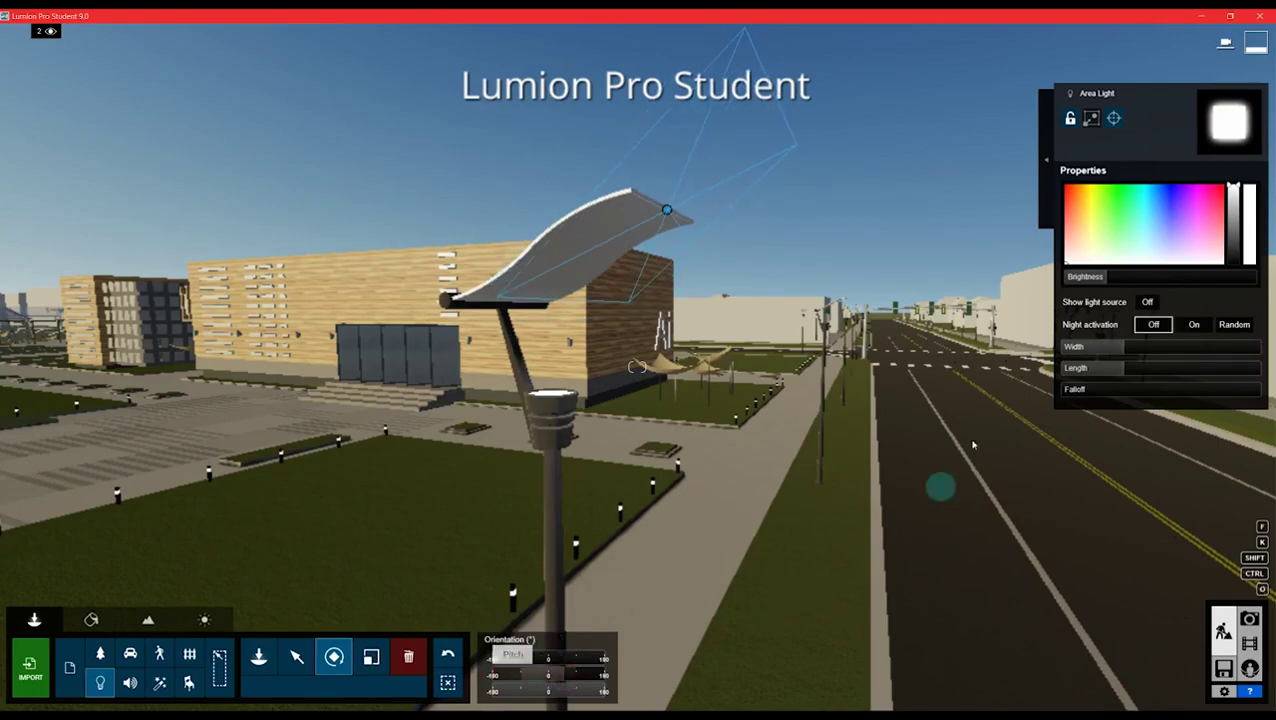
- Lower the sun height to darken the scene and check the street lamp's light on the ground
right_click_drag(369, 511, 369, 511)
left_click(204, 619)
left_click_drag(118, 655, 131, 665)
right_click_drag(407, 569, 407, 569)
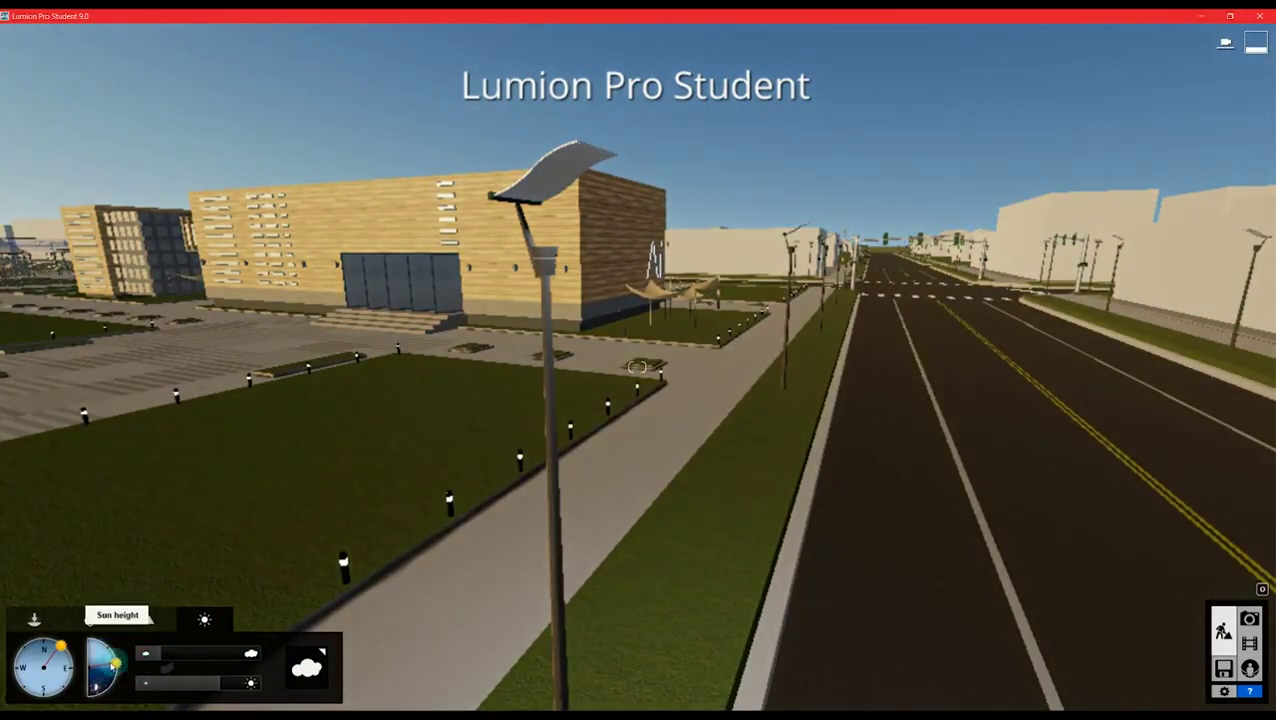
left_click_drag(112, 664, 113, 668)
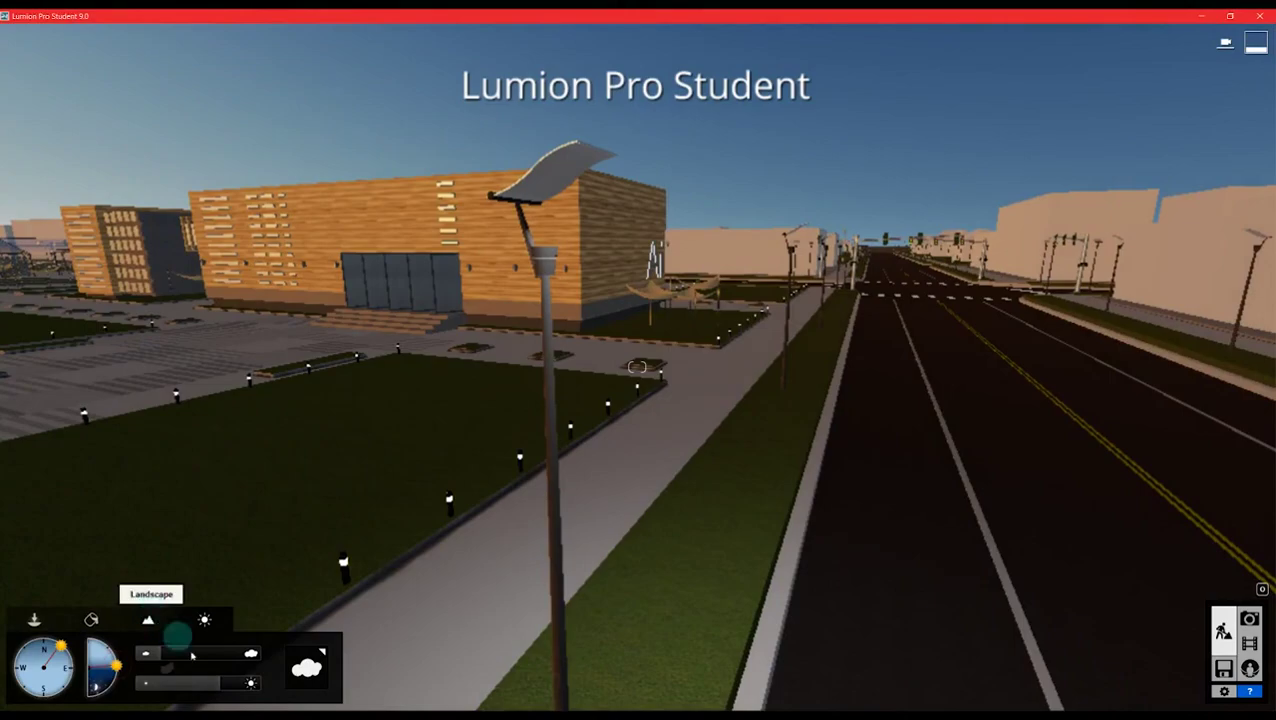
right_click_drag(513, 545, 510, 544)
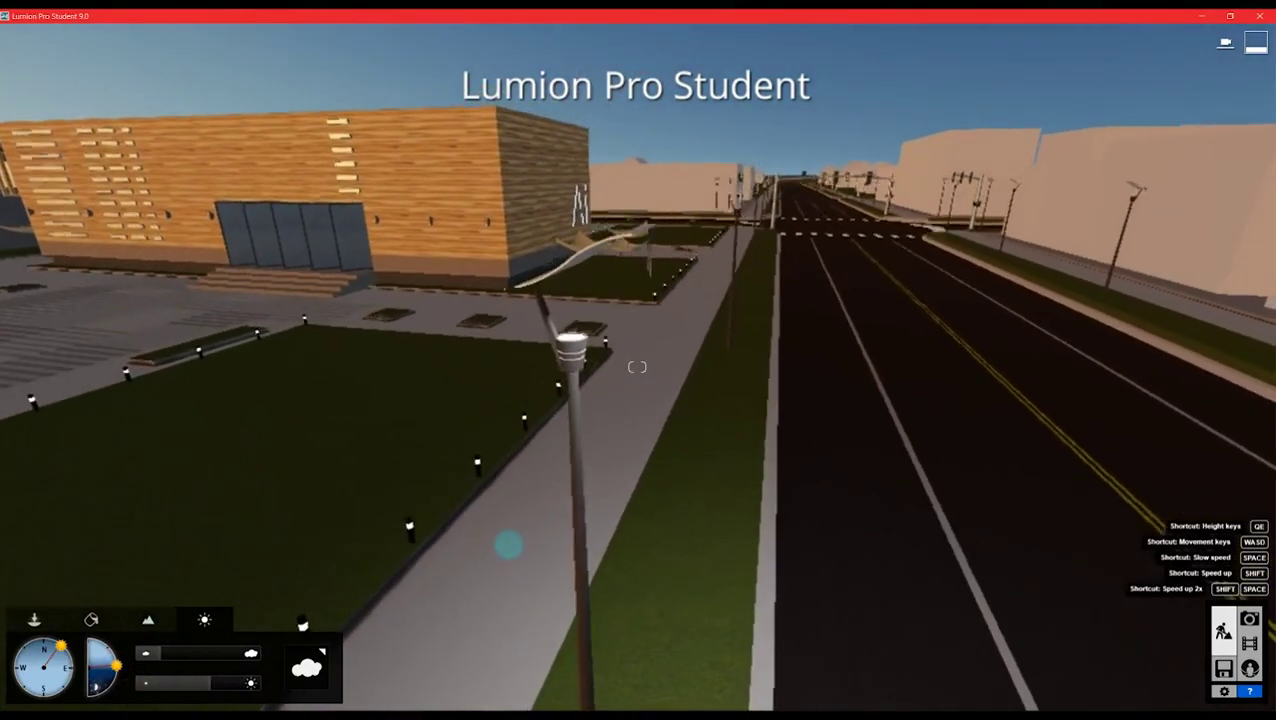
- Increase the area light's brightness and give it a warm cream color
left_click(37, 619)
key("s")
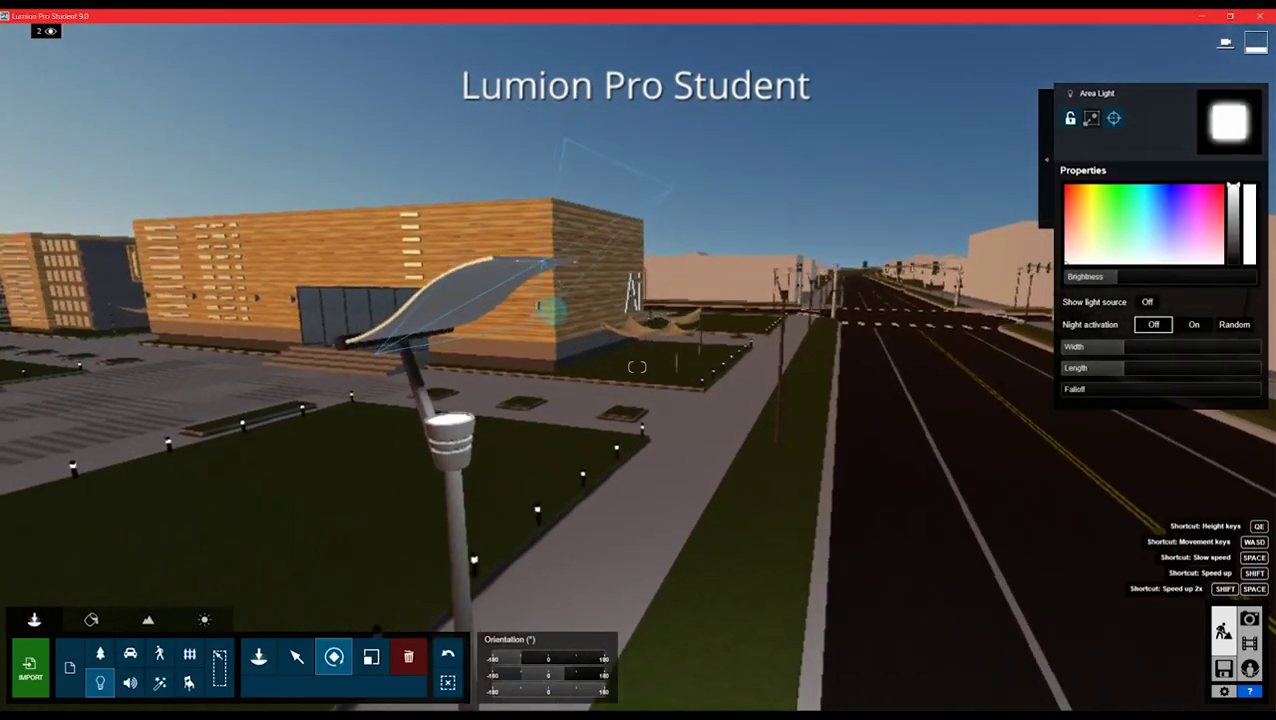
left_click(204, 619)
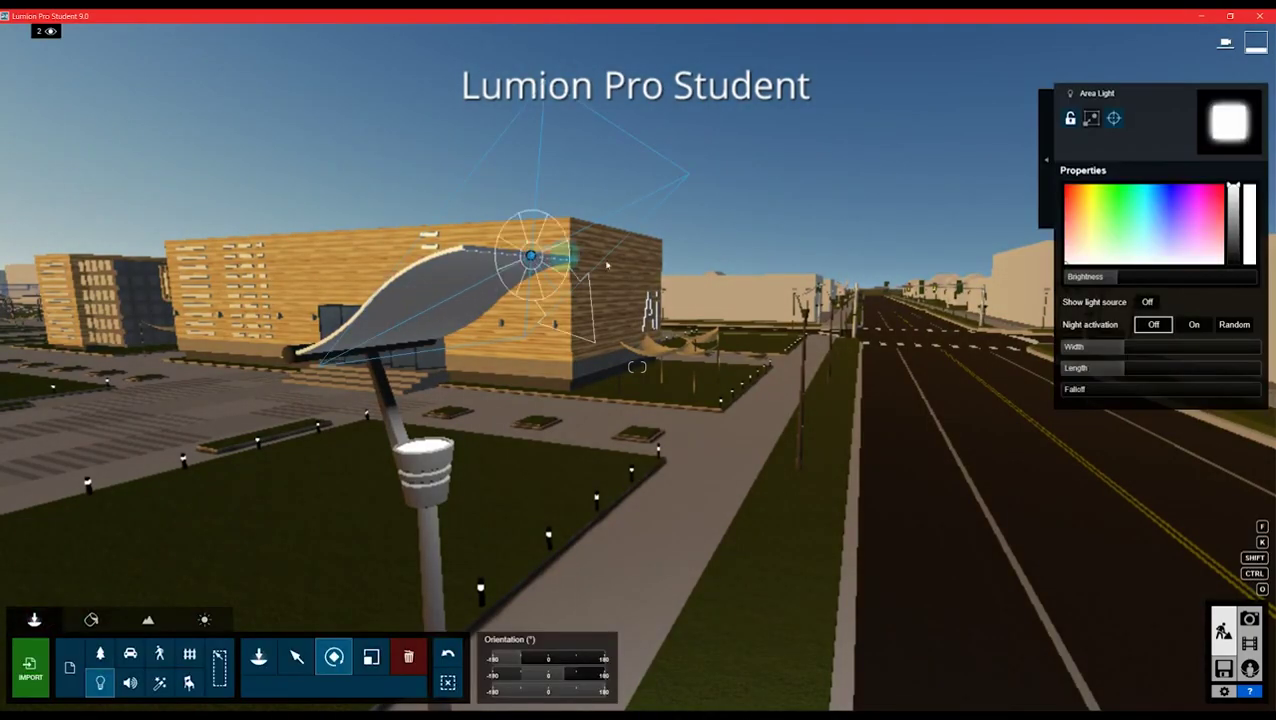
right_click_drag(606, 264, 901, 393)
right_click_drag(900, 391, 908, 391)
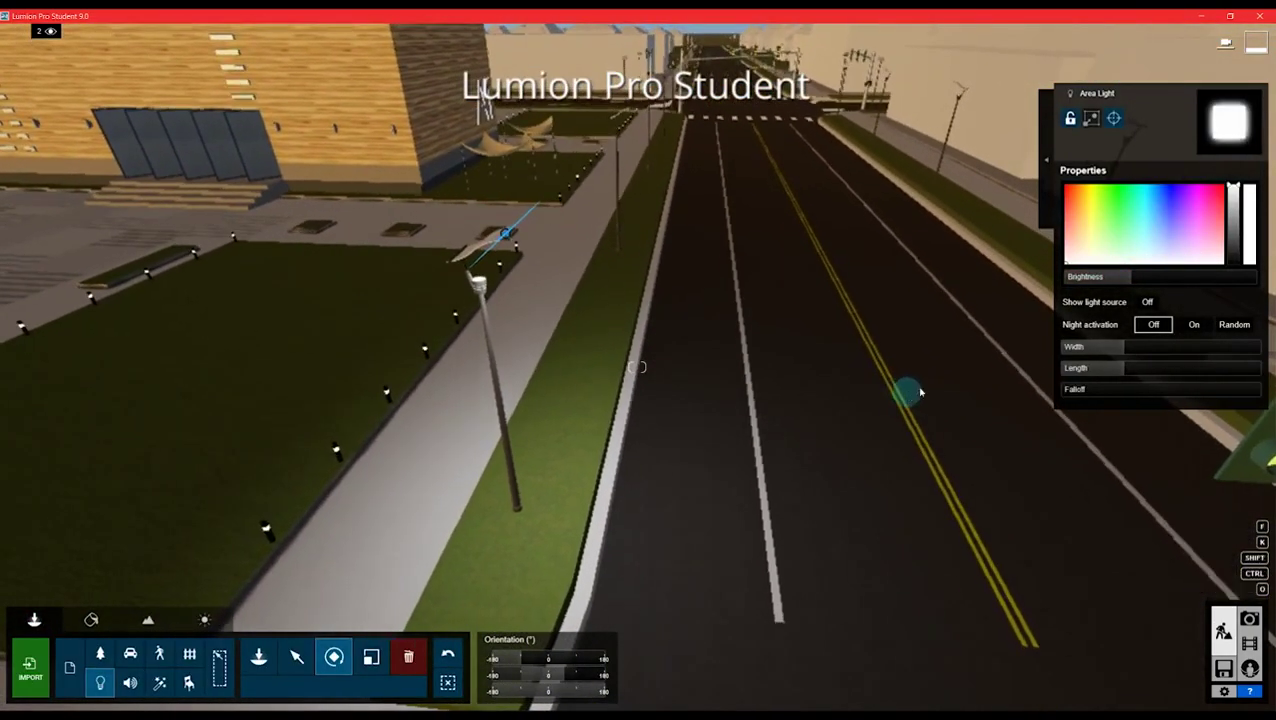
key("d")
right_click_drag(940, 335, 640, 440)
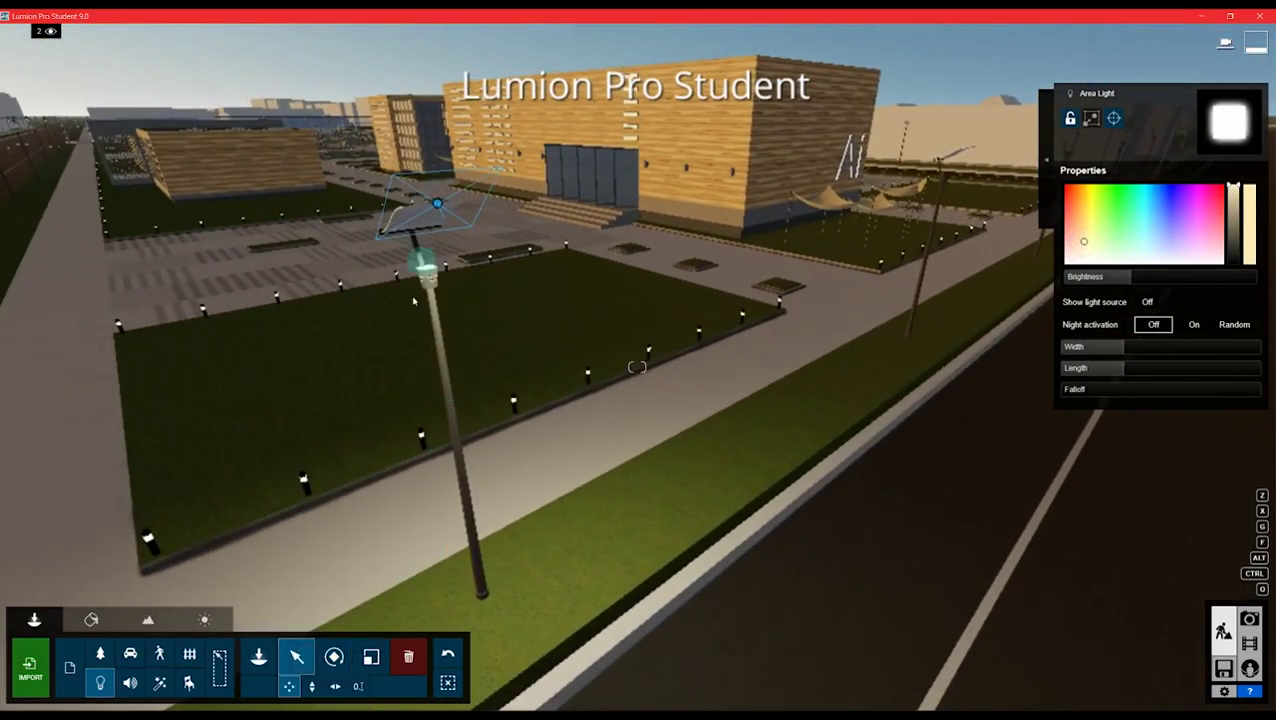
- Copy the warm area light onto the next street lamp along the campus sidewalk
key("d")
right_click_drag(430, 470, 433, 461)
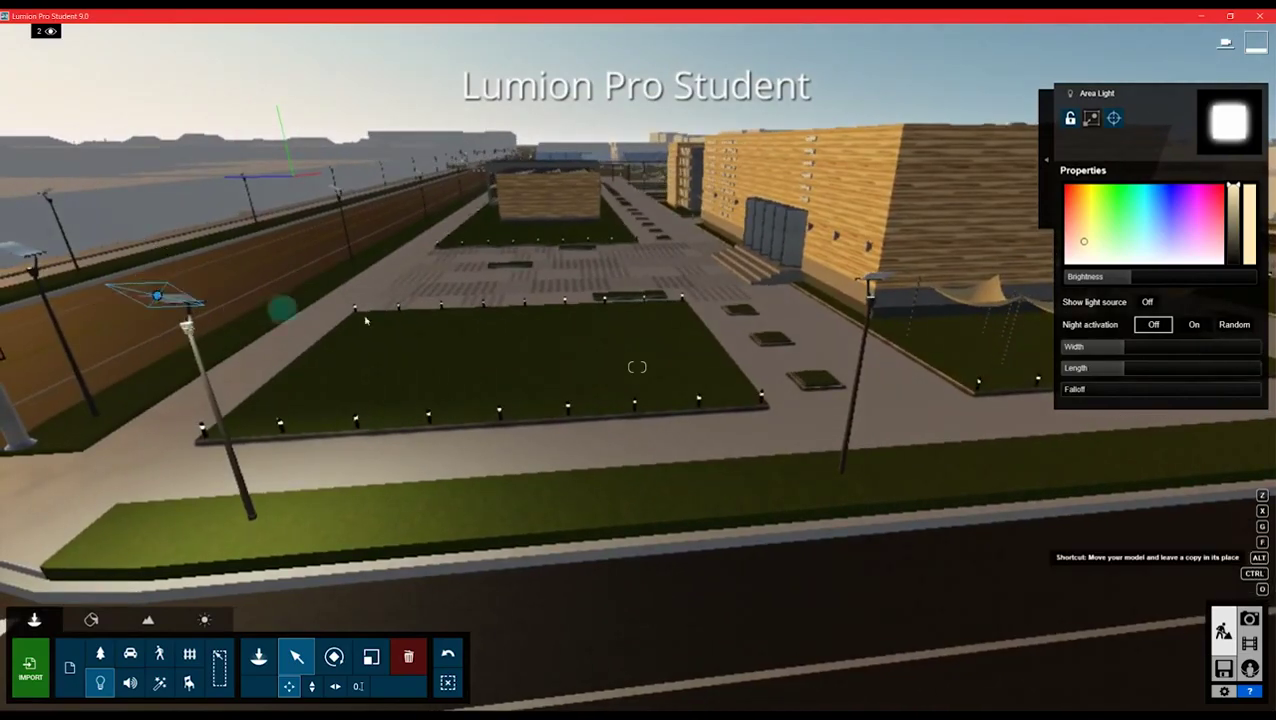
key("w")
right_click_drag(886, 271, 886, 275)
key("d")
left_click_drag(637, 307, 640, 307)
key("w")
right_click_drag(640, 307, 343, 305)
key("s")
- Undo the last light change and position an area light on the neighbouring street lamp again
left_click(452, 655)
right_click_drag(637, 367, 860, 367)
key("w")
left_click(570, 404)
key("s")
right_click_drag(570, 404, 817, 303)
key("w")
left_click_drag(817, 303, 793, 302)
right_click_drag(793, 302, 608, 305)
- Copy the area light to a further street lamp and rotate it to match that lamp's reflector
key("s")
key("w")
left_click_drag(608, 305, 129, 347)
right_click_drag(129, 347, 362, 313)
left_click(334, 656)
left_click_drag(548, 676, 556, 678)
right_click_drag(600, 420, 495, 396)
- Copy the area lights along the road toward the street lamps beside the crop field
left_click(308, 664)
key("s")
key("w")
key("s")
key("w")
left_click_drag(723, 202, 421, 211)
right_click_drag(421, 211, 458, 461)
key("s")
key("w")
key("w")
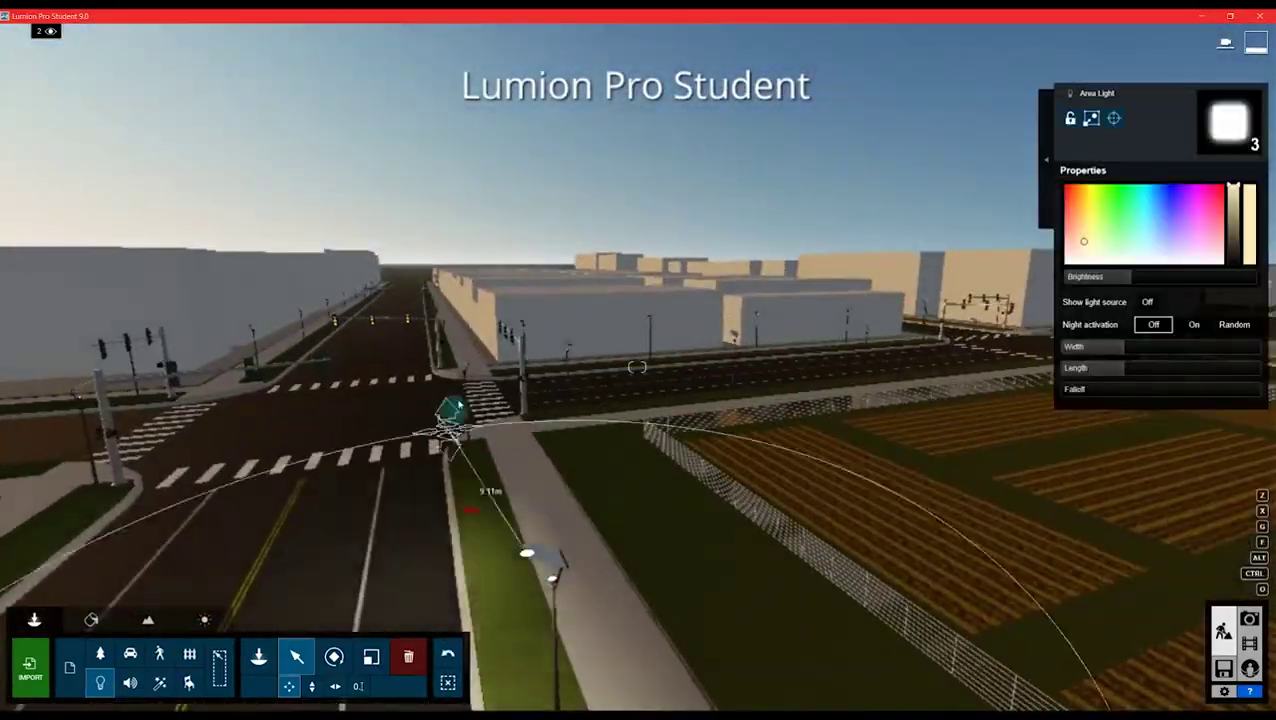
- Move the copied area lights to the street lamp near the crosswalk and rotate them to match its reflector
left_click_drag(458, 461, 570, 364)
key("s")
right_click_drag(570, 364, 478, 390)
key("w")
left_click_drag(478, 390, 615, 385)
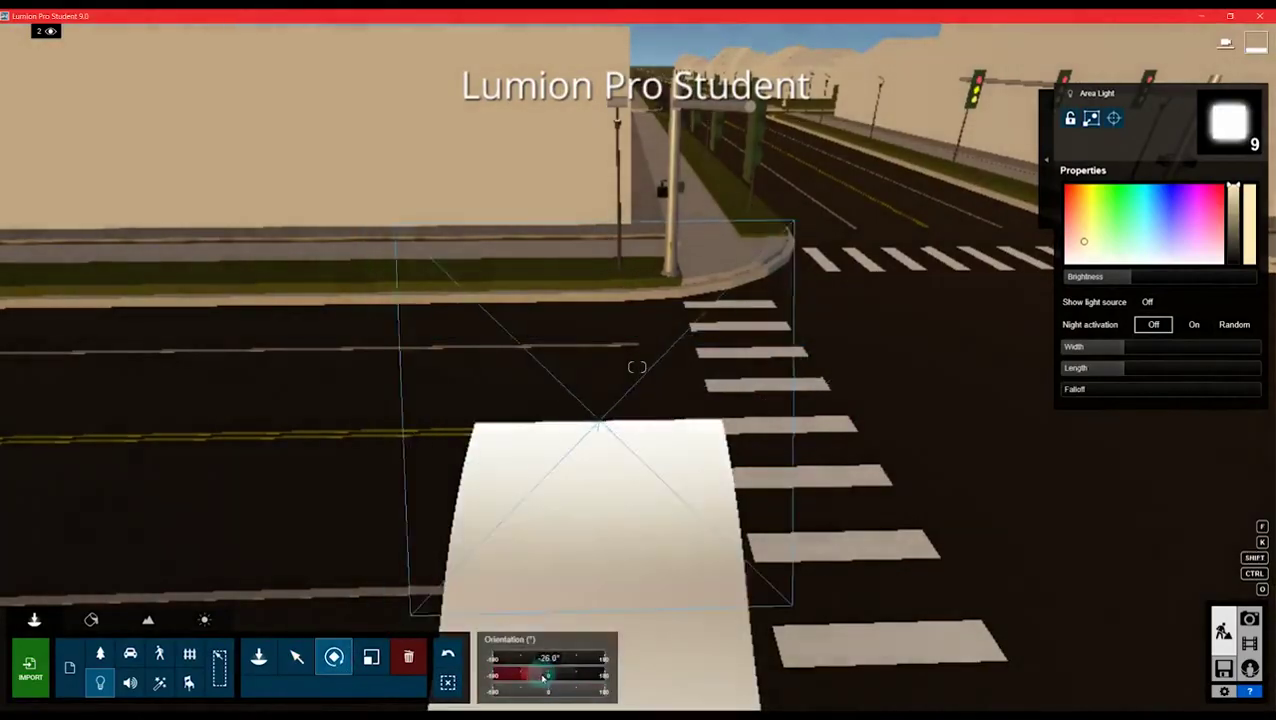
mouse_move(543, 678)
left_mouse_down()
mouse_move(552, 661)
mouse_move(561, 676)
left_mouse_up()
- Align the area light on the street lamp at the crop field's fenced corner and rotate it to match the lamp's reflector
left_click(296, 657)
right_click_drag(333, 441, 345, 455)
key("s")
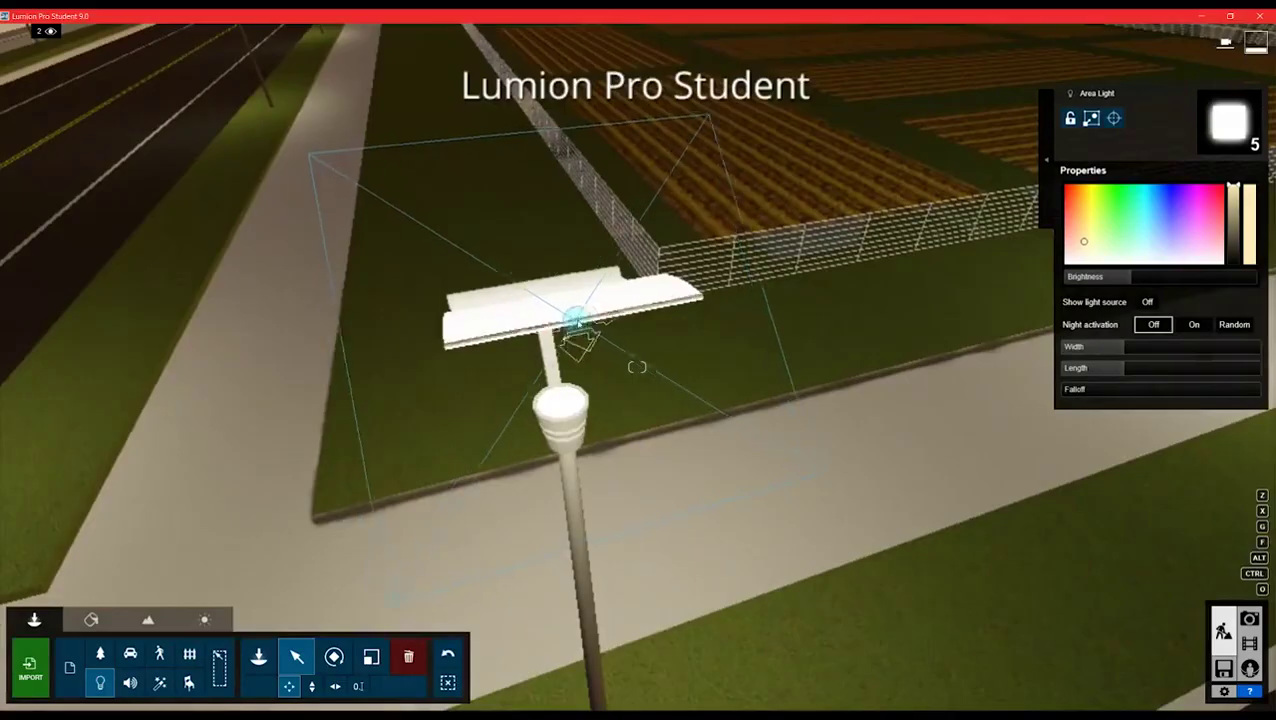
left_click_drag(548, 660, 576, 664)
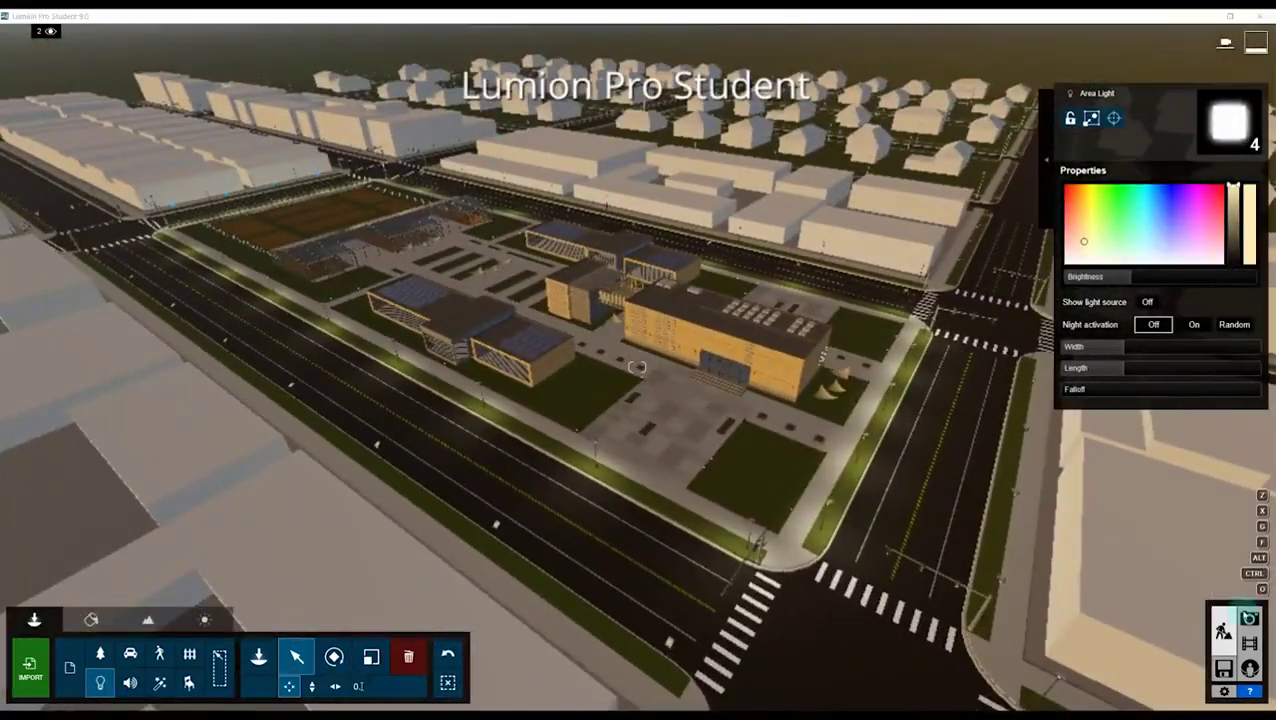
- Switch to Photo mode and store the bird's-eye camera view of photo 1 as photo 2
left_click(1249, 619)
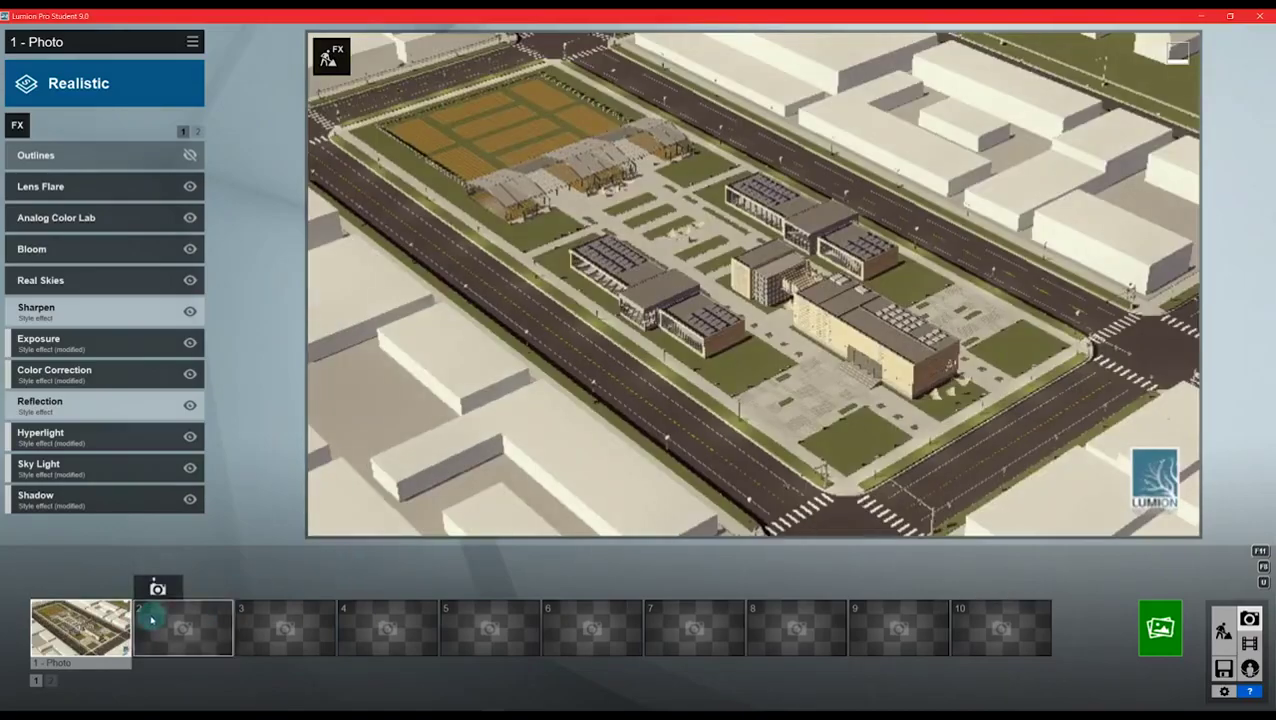
left_click(163, 623)
left_click(88, 627)
left_click(165, 627)
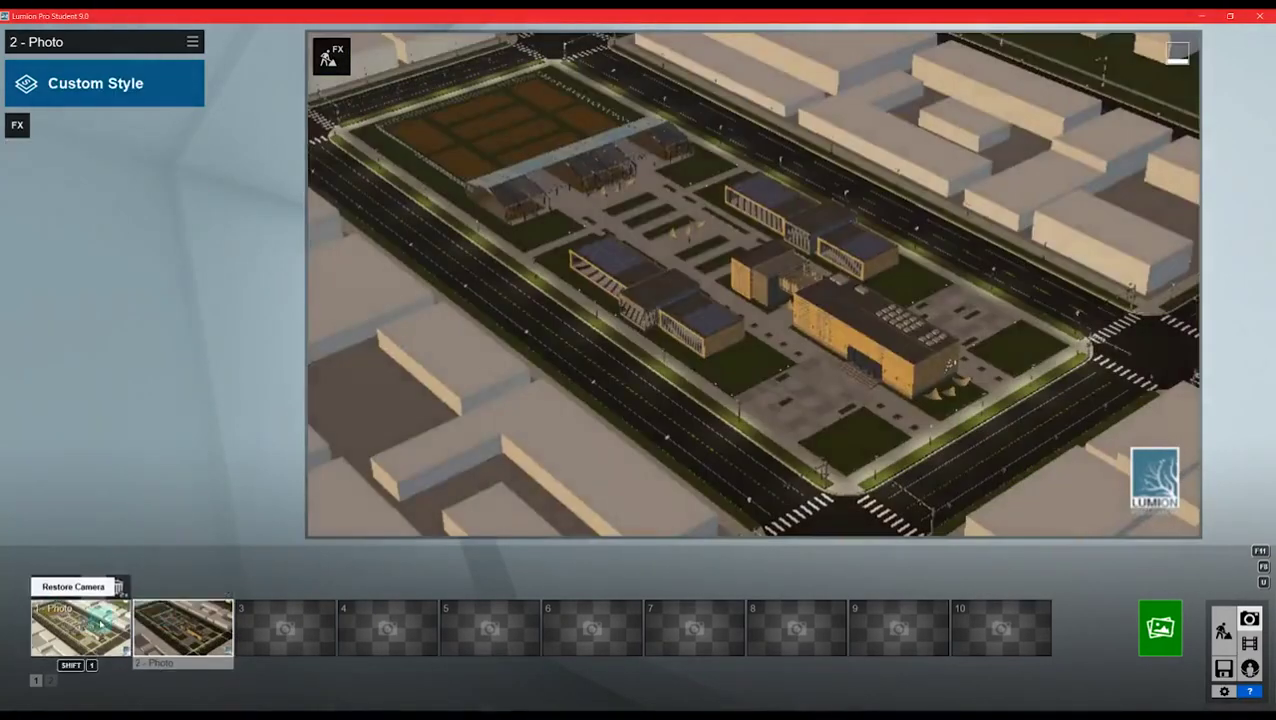
- Copy the effects of photo 1 and paste them into photo 2
left_click(98, 622)
left_click(192, 42)
left_click(167, 57)
left_click(122, 62)
left_click(183, 627)
left_click(192, 42)
left_click(164, 55)
left_click(233, 55)
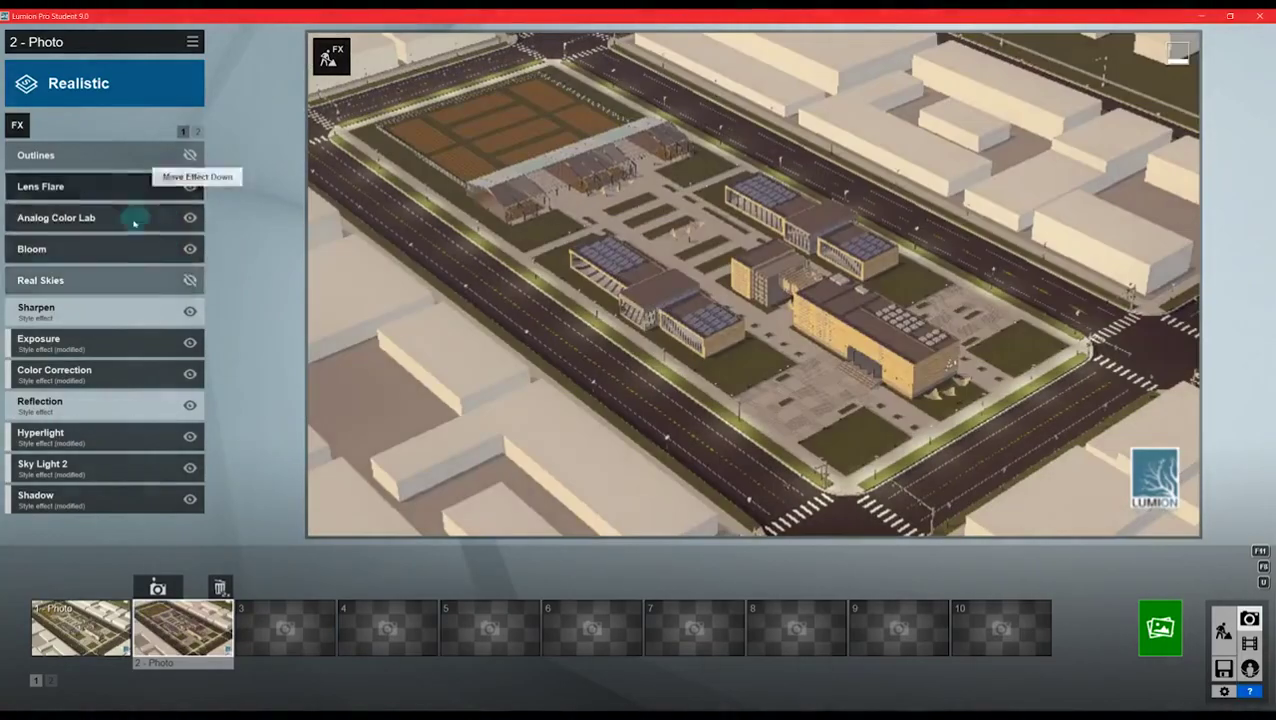
- Add a Sun effect to photo 2, accept the editor settings and lower the sun height to 0.1
left_click(17, 125)
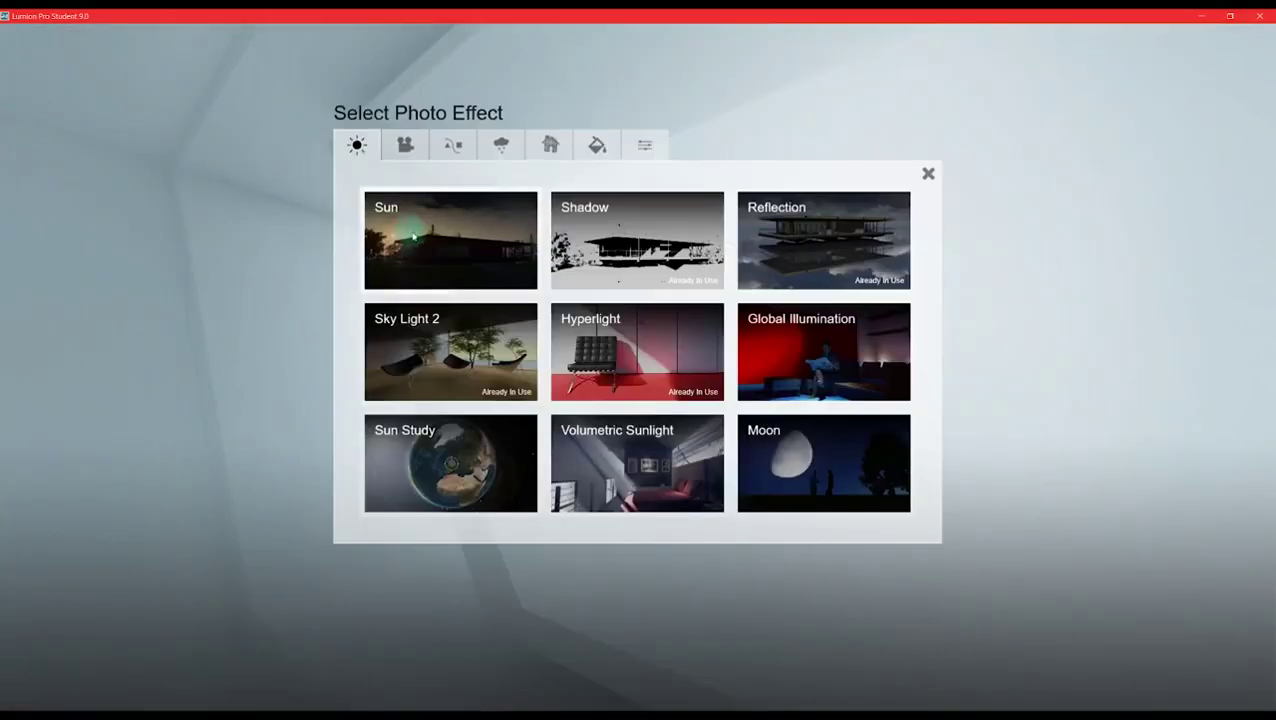
left_click(447, 242)
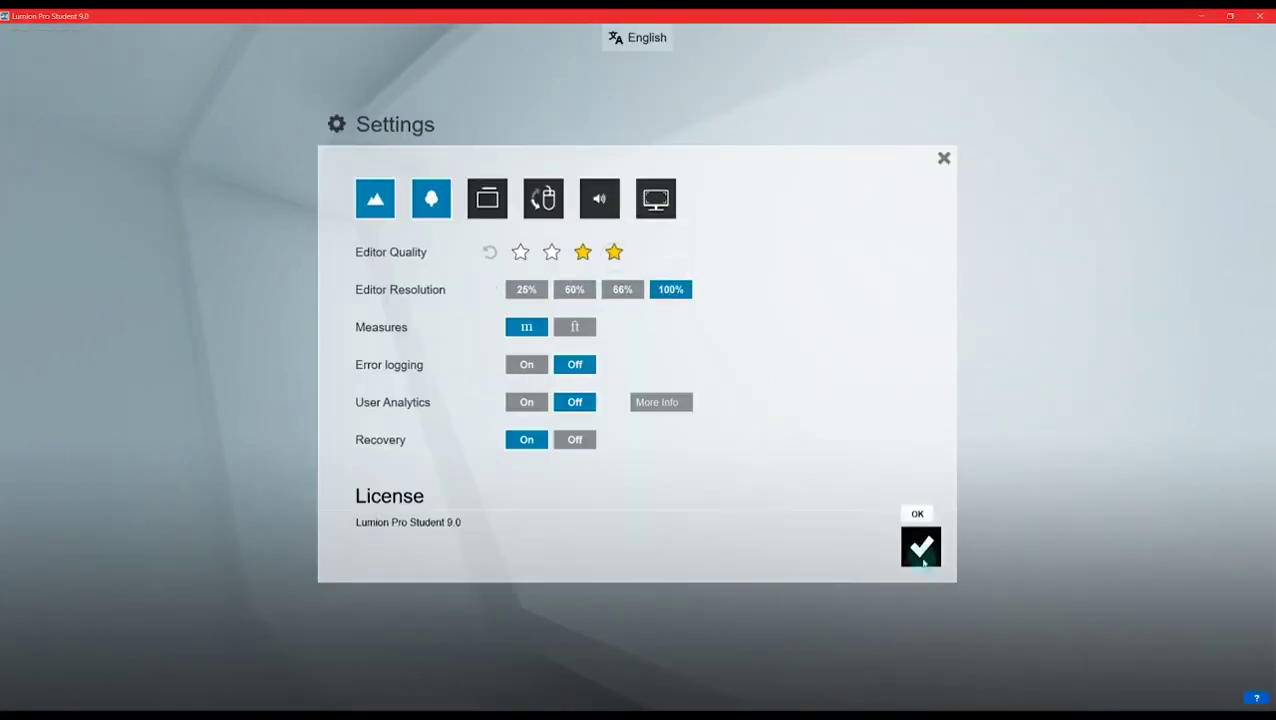
left_click(921, 546)
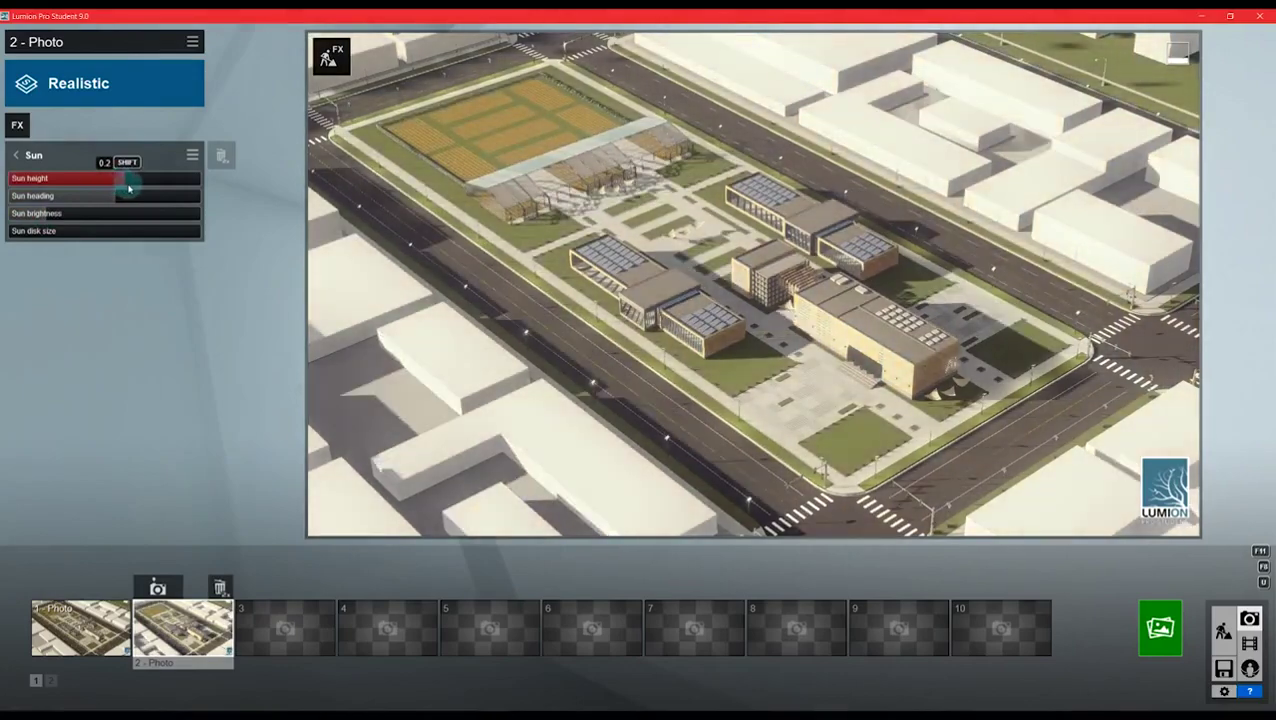
mouse_move(128, 188)
left_mouse_down()
mouse_move(109, 203)
mouse_move(118, 187)
left_mouse_up()
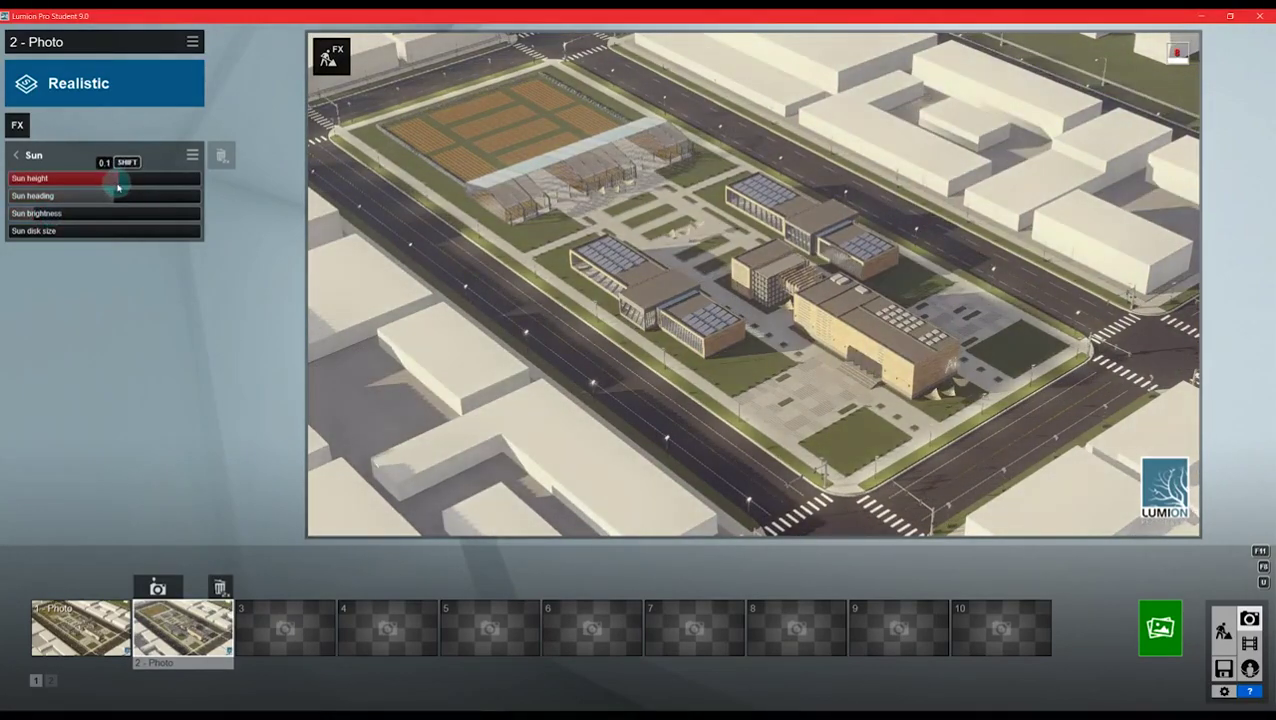
- Start a test render of photo 2 as a 1920x1080 JPG and cancel it
left_click(1160, 628)
left_click(513, 530)
left_click(219, 128)
left_click(532, 363)
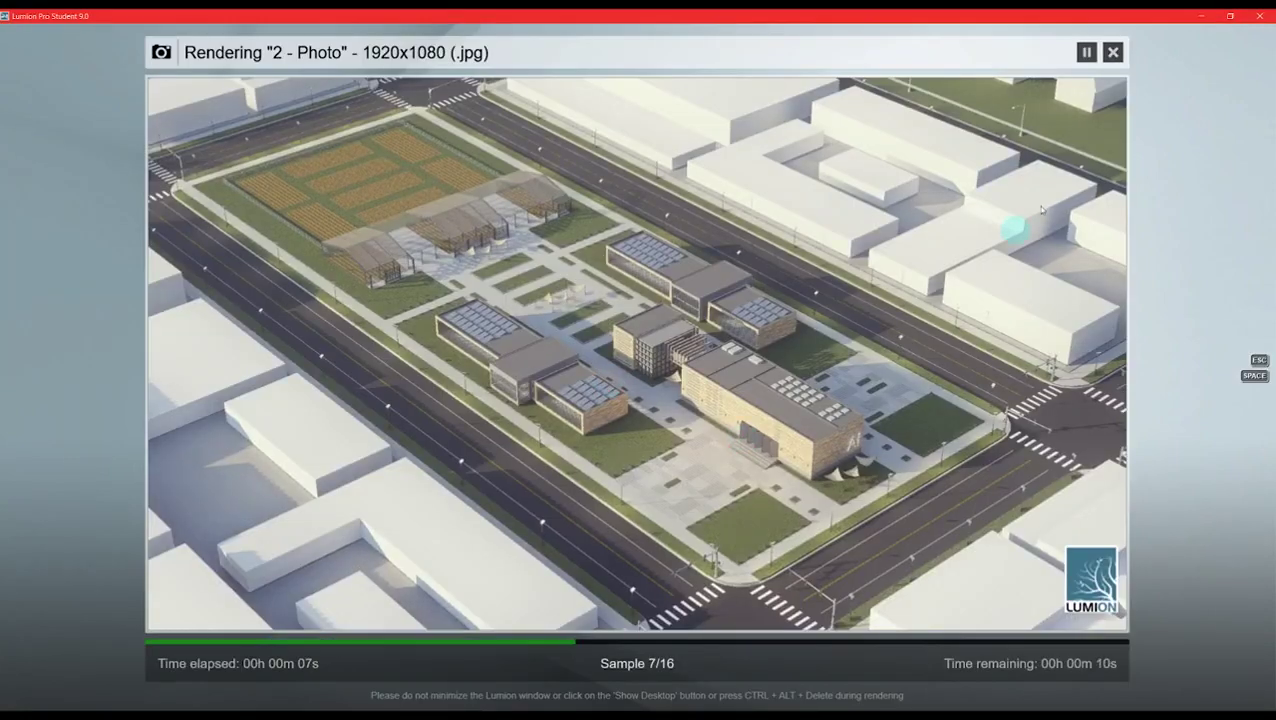
left_click(1113, 53)
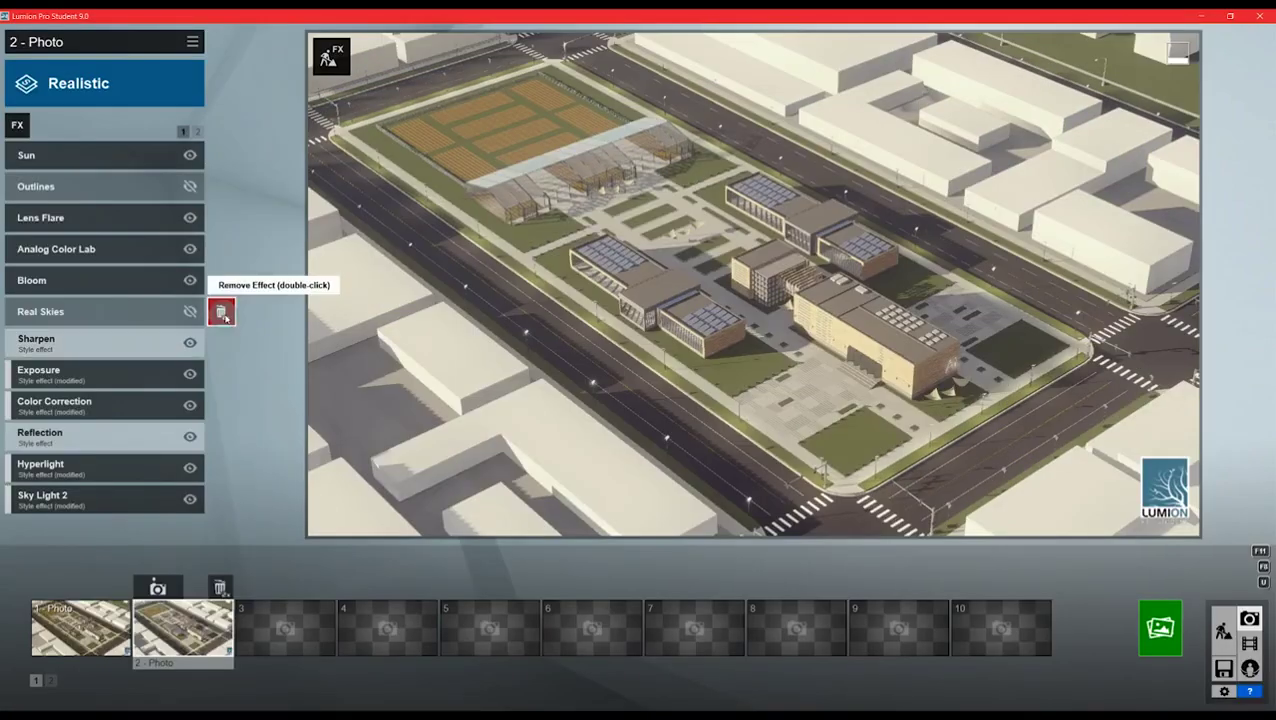
- Reopen the Sun effect of photo 2 and fine-tune the sun height
left_click(122, 156)
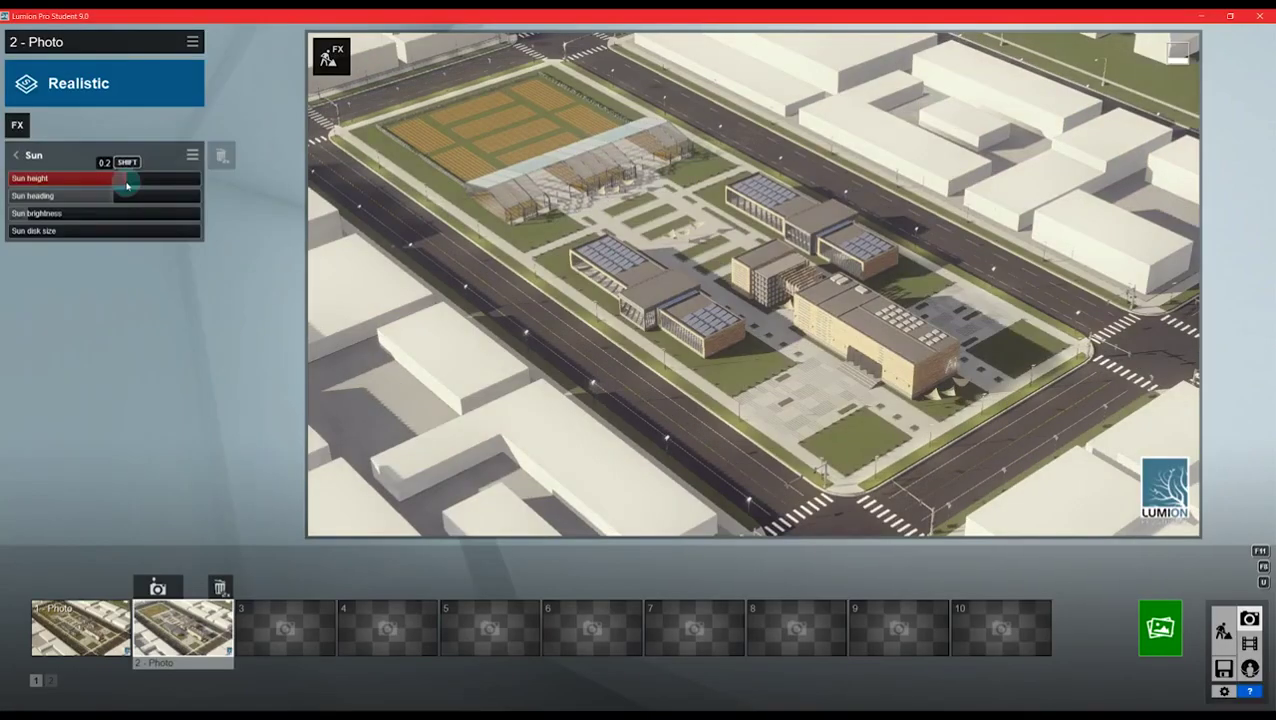
left_click_drag(128, 181, 119, 187)
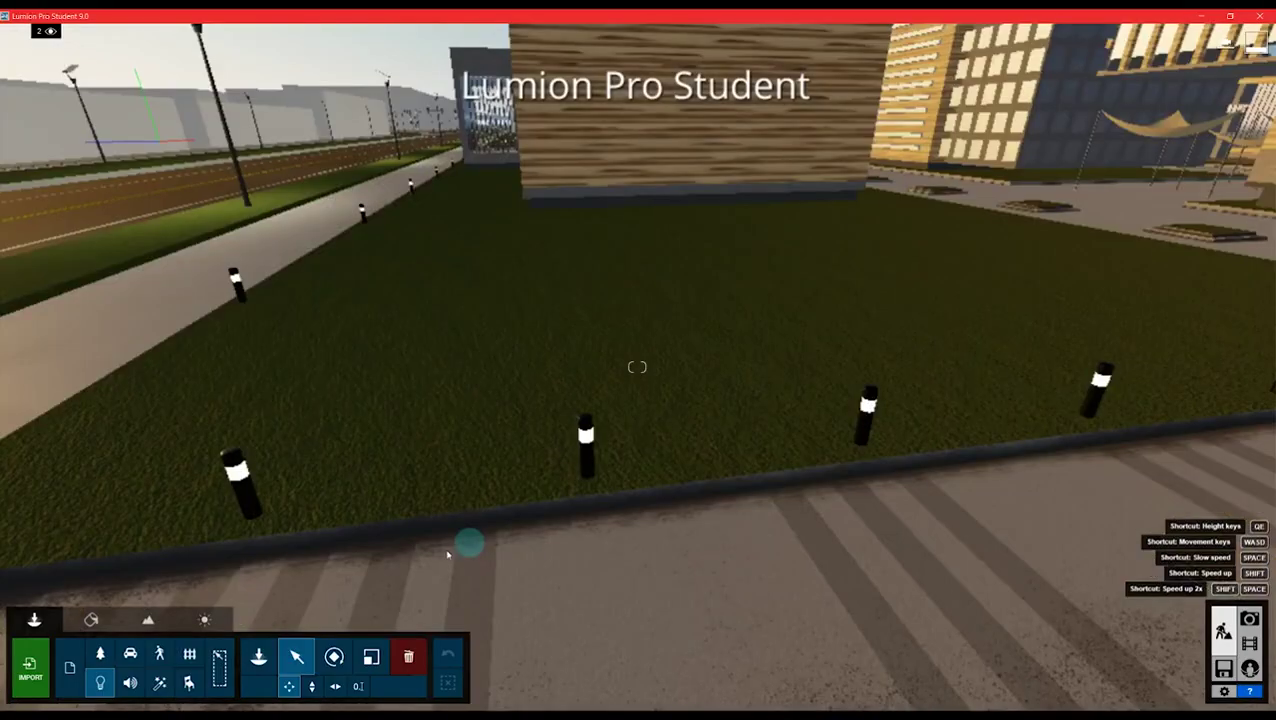
- Give the light band material of the lawn bollards a warm yellow colour and a high Emissive value
left_click(91, 620)
left_click(236, 475)
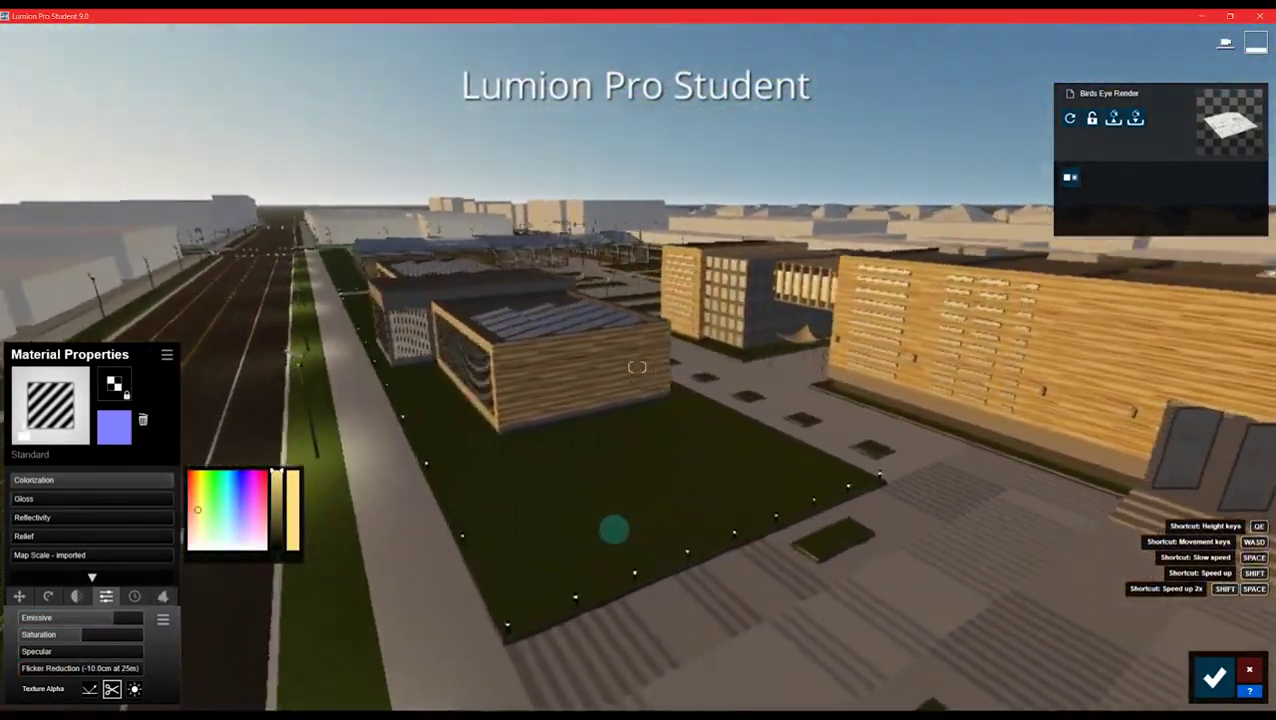
key("w")
right_click_drag(614, 530, 545, 511)
- Place an area light inside the building with the barred windows and raise it toward the ceiling
key("w")
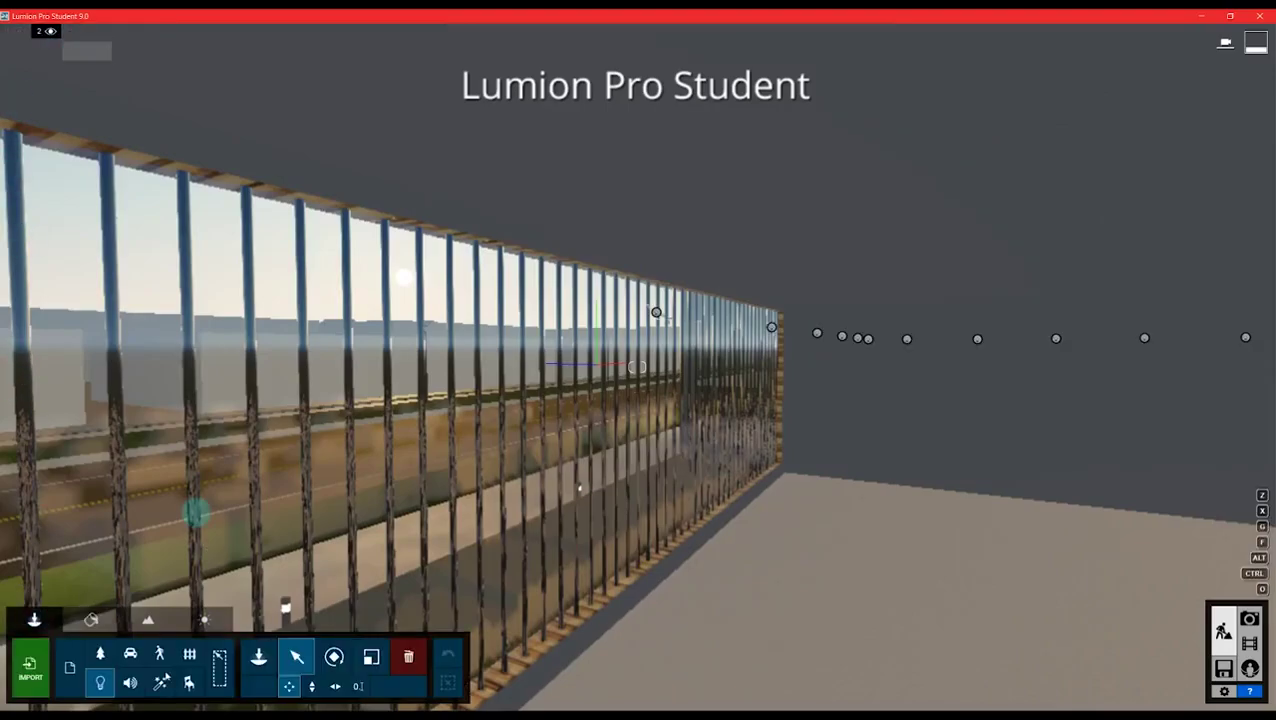
left_click(258, 656)
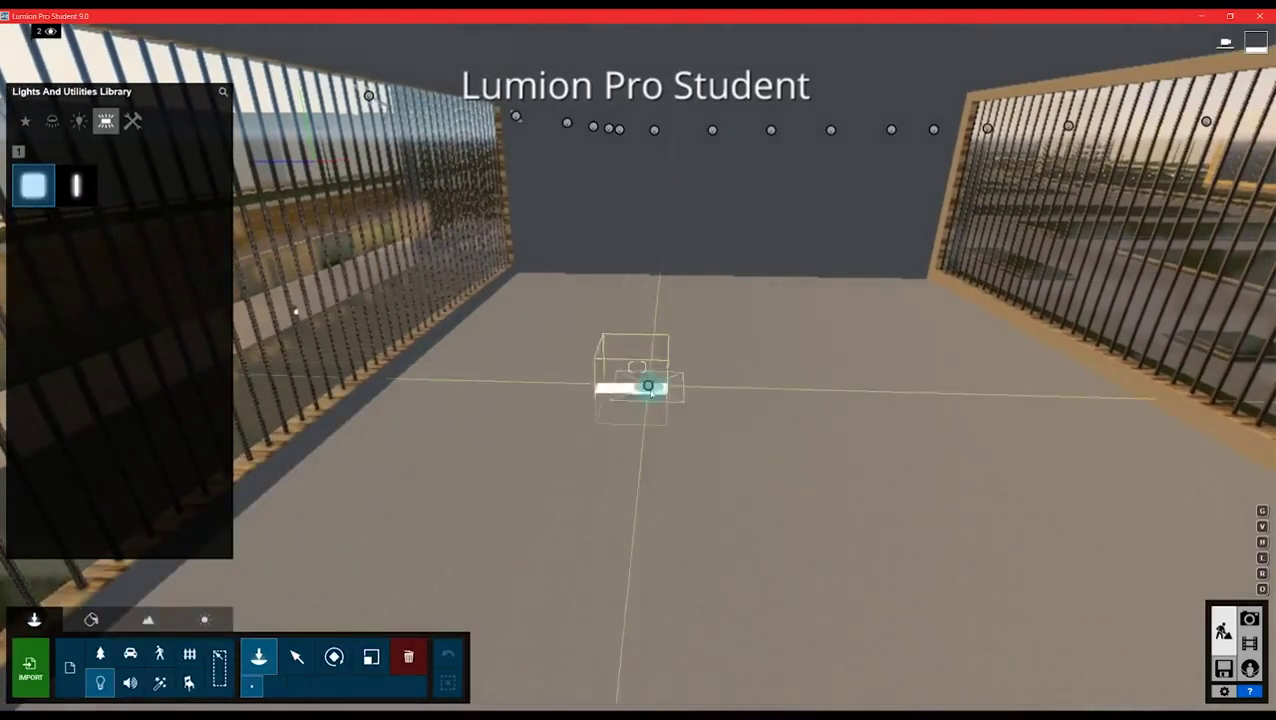
left_click(714, 441)
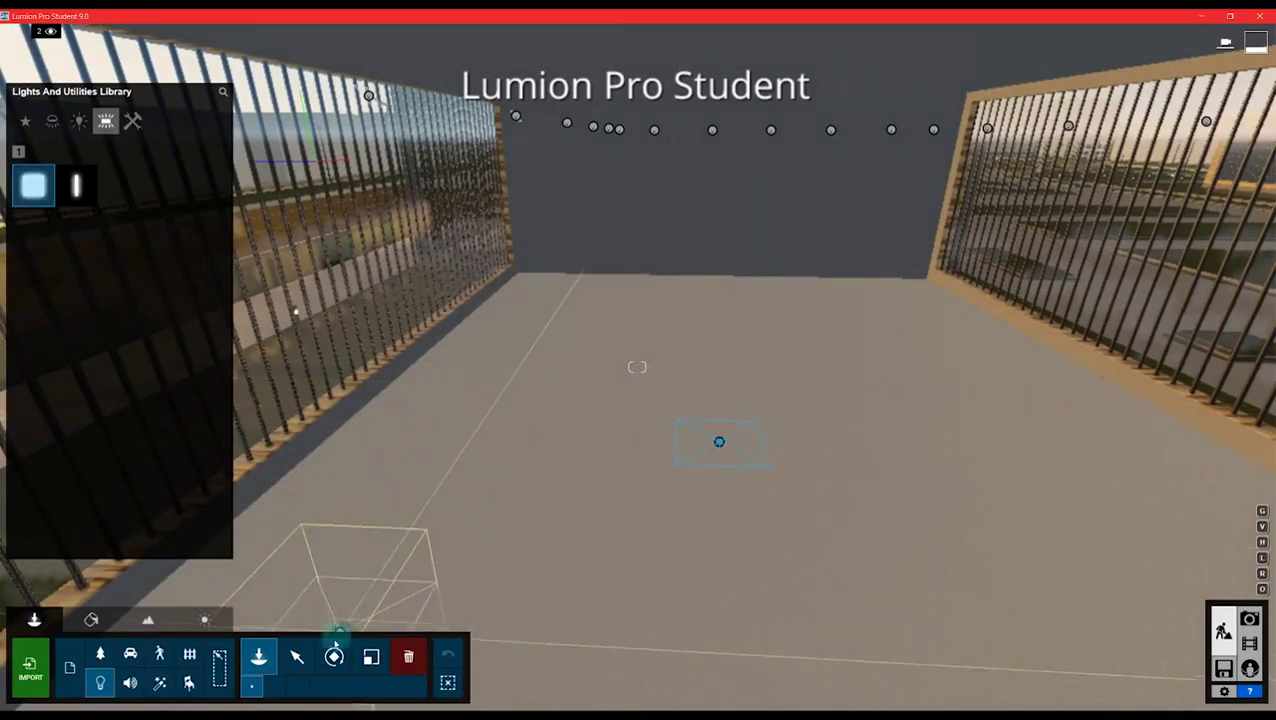
left_click(296, 656)
left_click_drag(719, 441, 755, 179)
right_click_drag(755, 179, 755, 179)
left_click(288, 686)
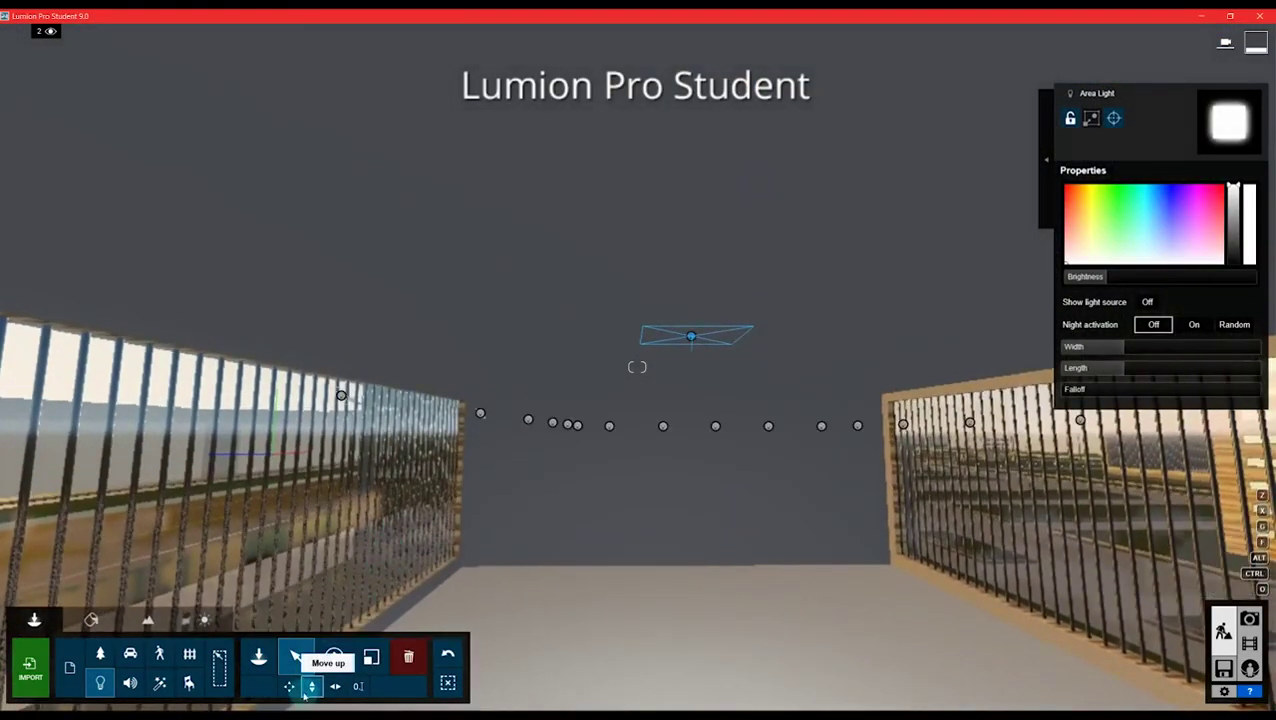
- Raise the selected area light up to the ceiling of the slatted building
left_click_drag(697, 351, 700, 302)
mouse_move(698, 351)
right_mouse_down()
mouse_move(695, 322)
mouse_move(700, 345)
right_mouse_up()
key("s")
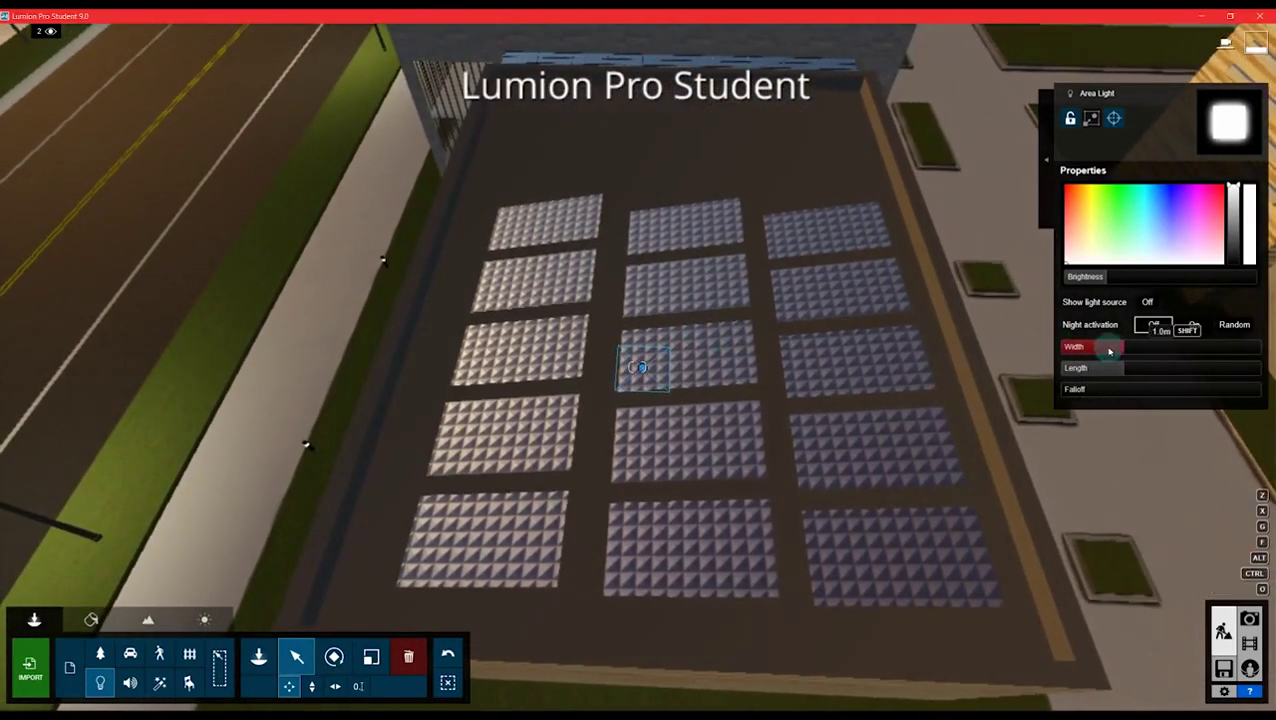
- Enlarge the area light's width and length to cover the building and centre it horizontally under the solar-panel roof
left_click_drag(1146, 351, 1156, 388)
left_click(335, 687)
left_click_drag(642, 369, 678, 287)
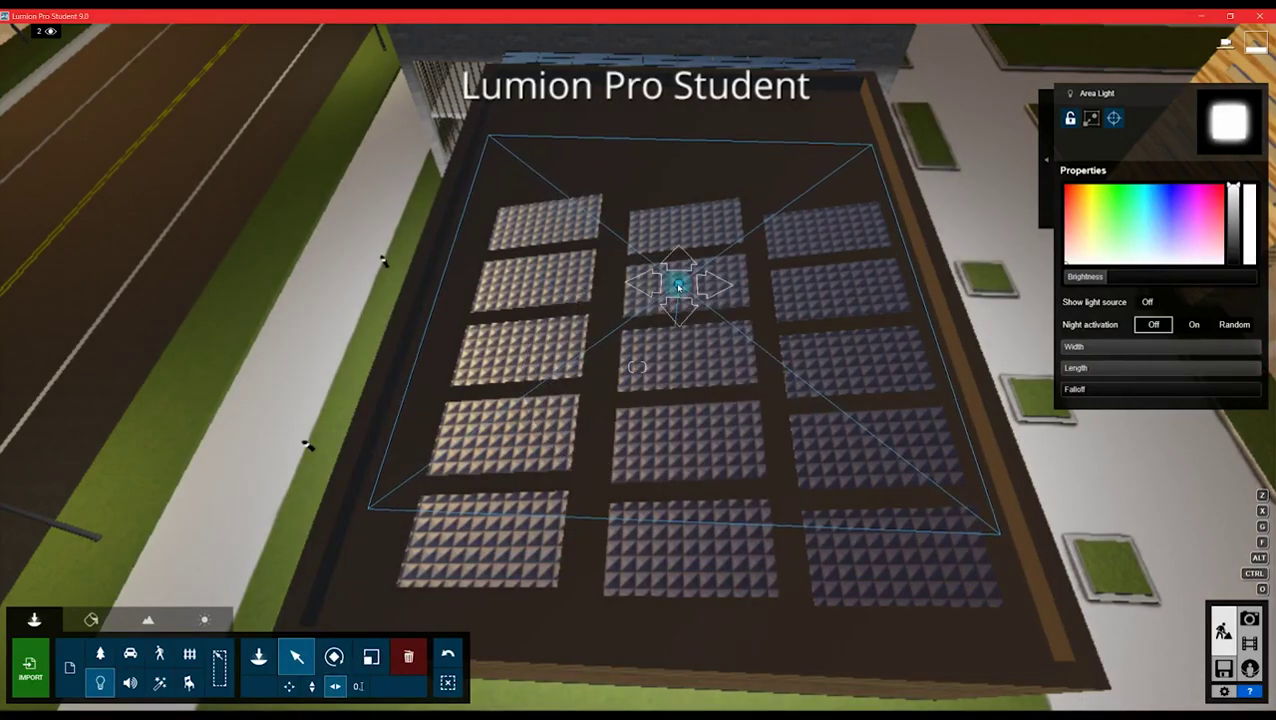
key("a")
right_click_drag(658, 305, 690, 270)
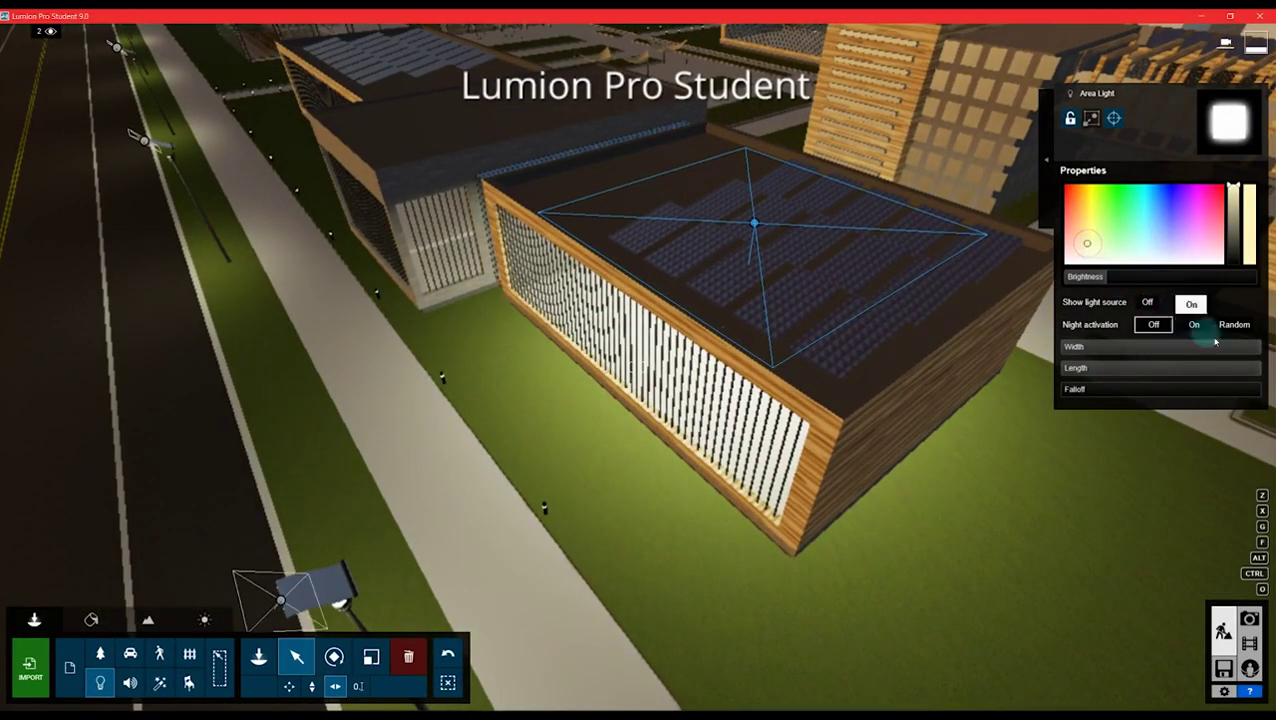
- Give the area light a warm pale-yellow colour and adjust its brightness
left_click_drag(1107, 285, 1101, 285)
key("s")
right_click_drag(838, 310, 837, 312)
key("a")
key("a")
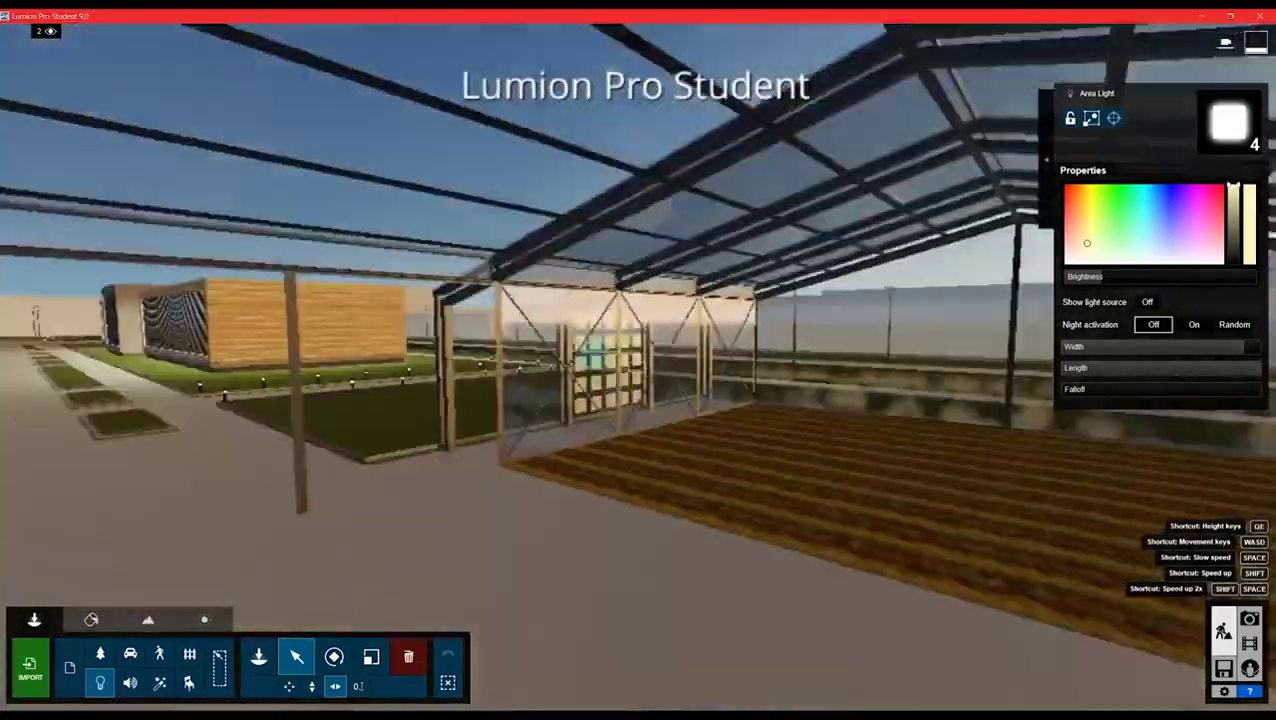
- Place area lights inside the greenhouse structures and increase their width
left_click(258, 656)
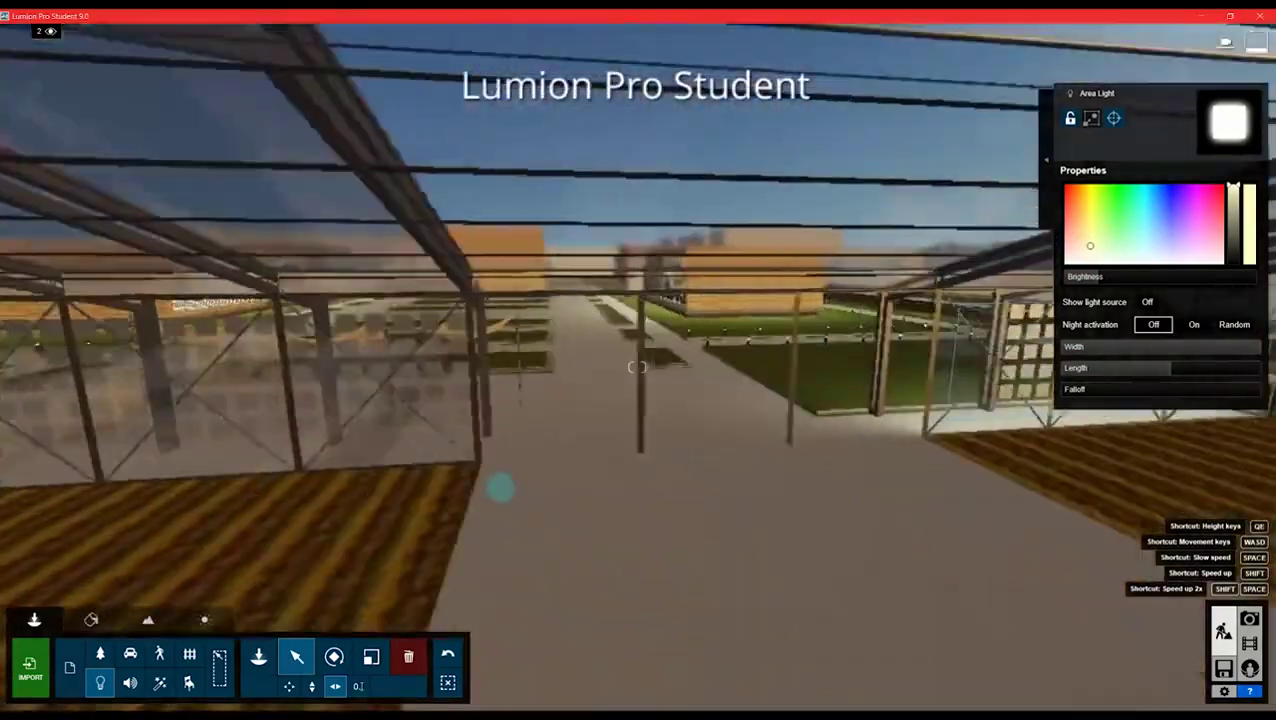
left_click_drag(1160, 346, 1247, 354)
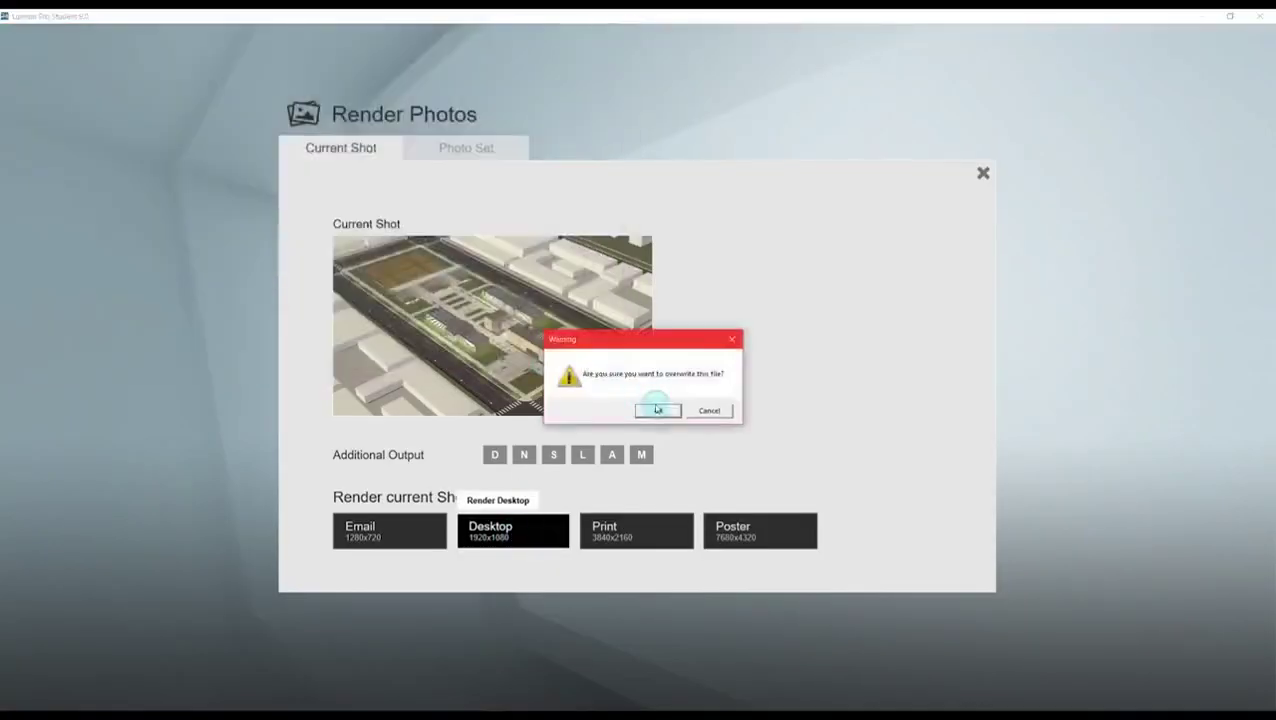
- Render the current shot at desktop size 1920x1080 over the existing file and return to build mode
left_click(645, 408)
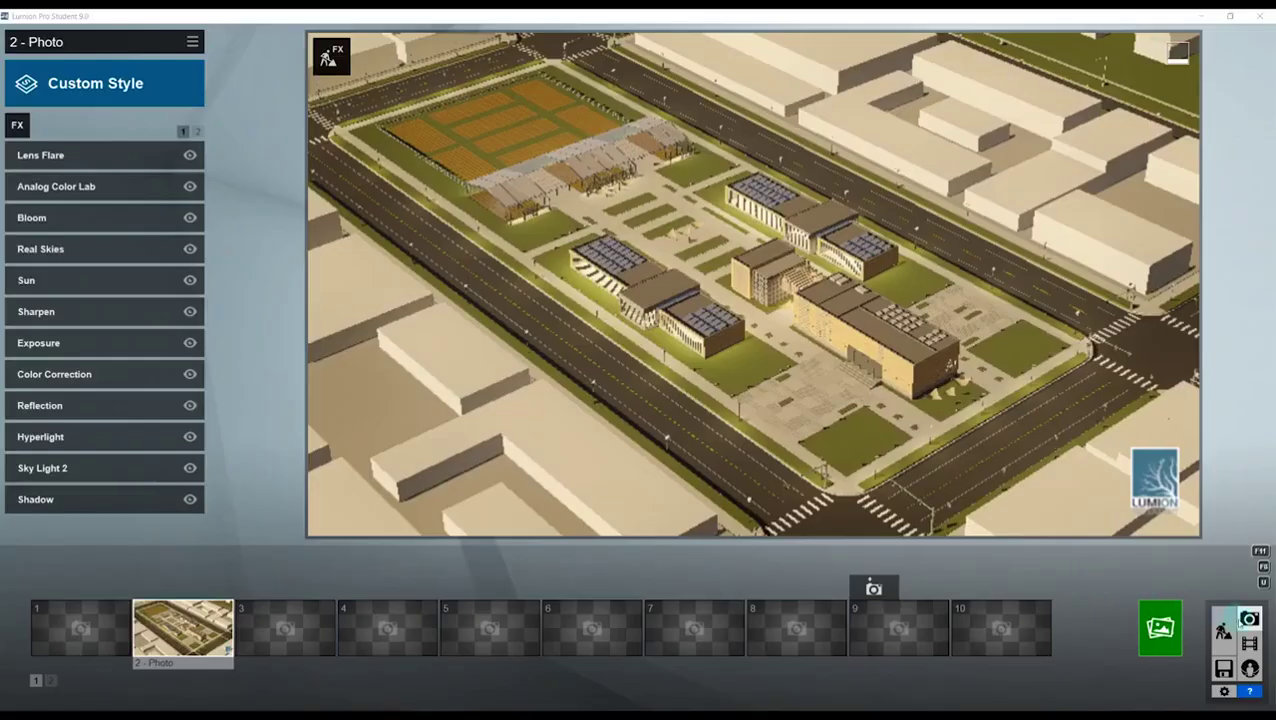
left_click(1222, 630)
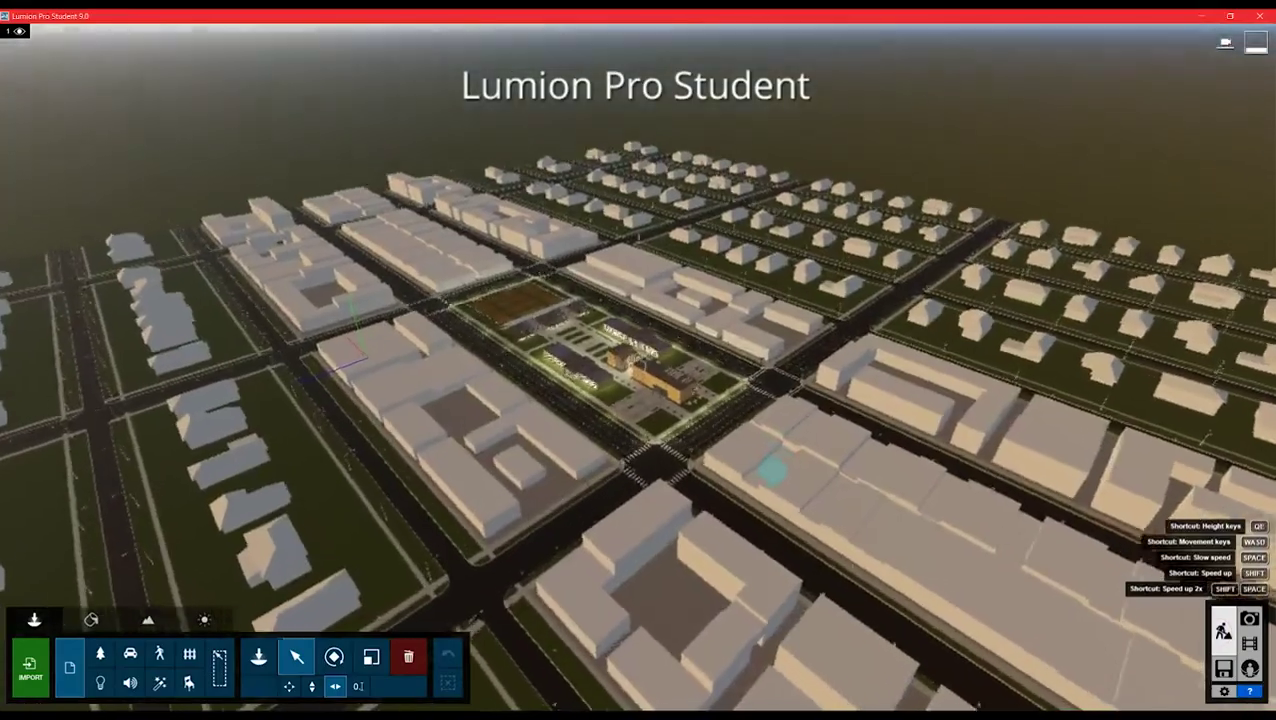
- Make layer 3 the active layer and name it "trees"
scroll(762, 468, "up", 5)
scroll(762, 468, "down", 4)
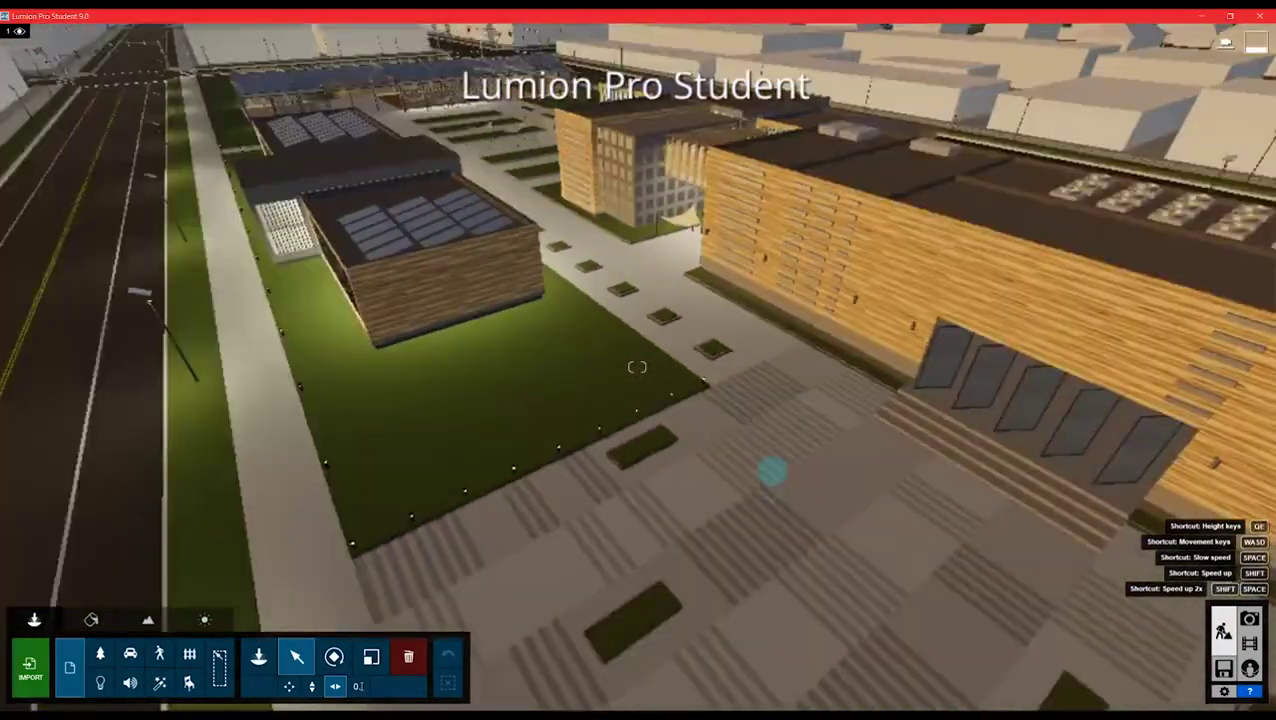
scroll(757, 458, "down", 2)
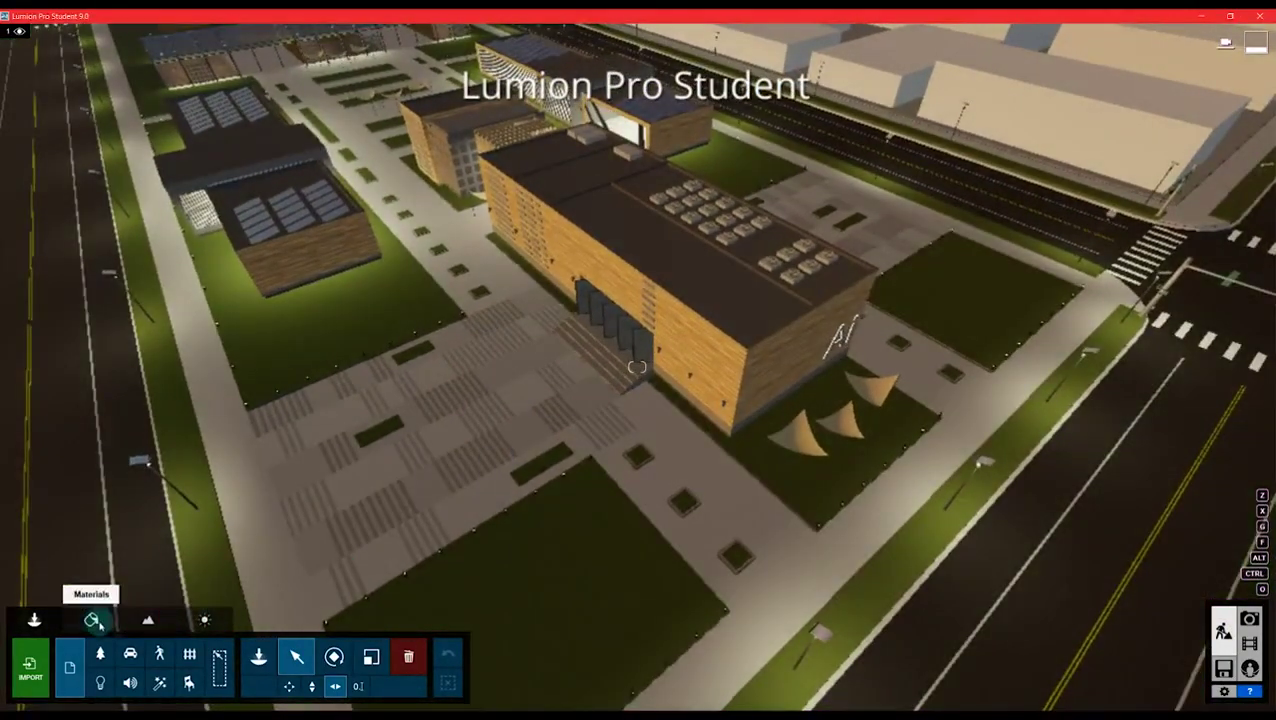
mouse_move(8, 33)
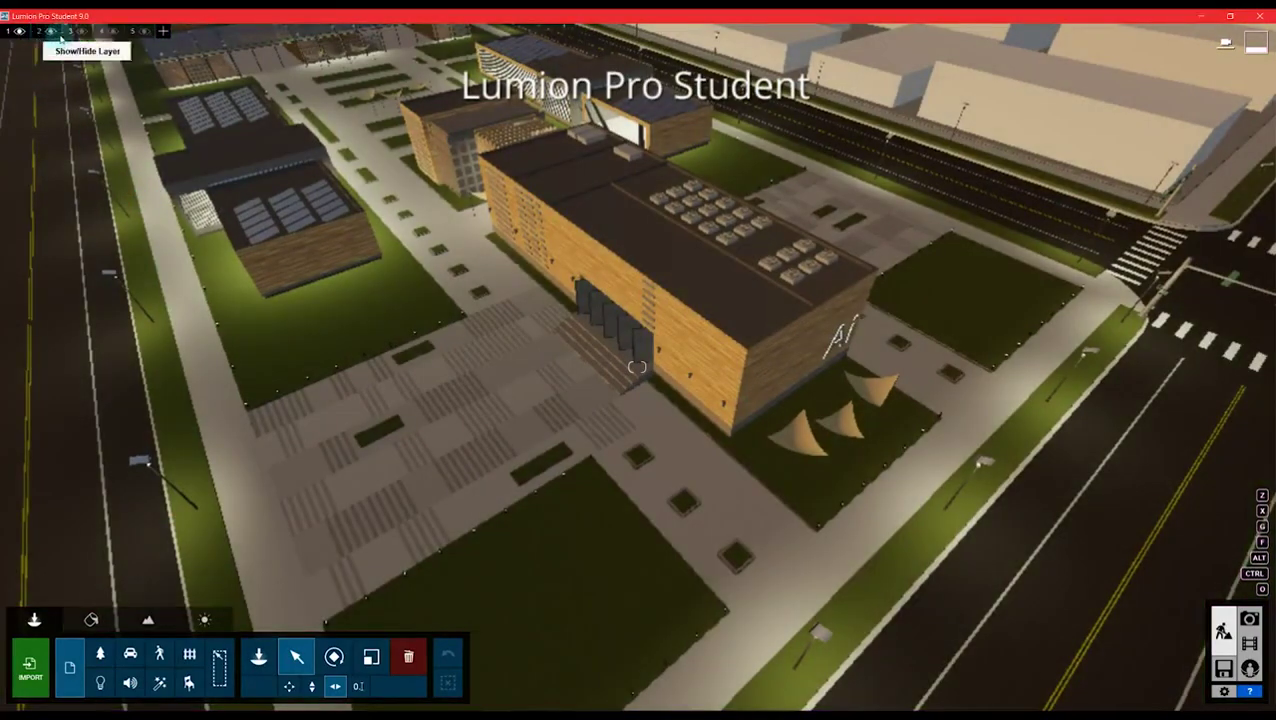
left_click(68, 31)
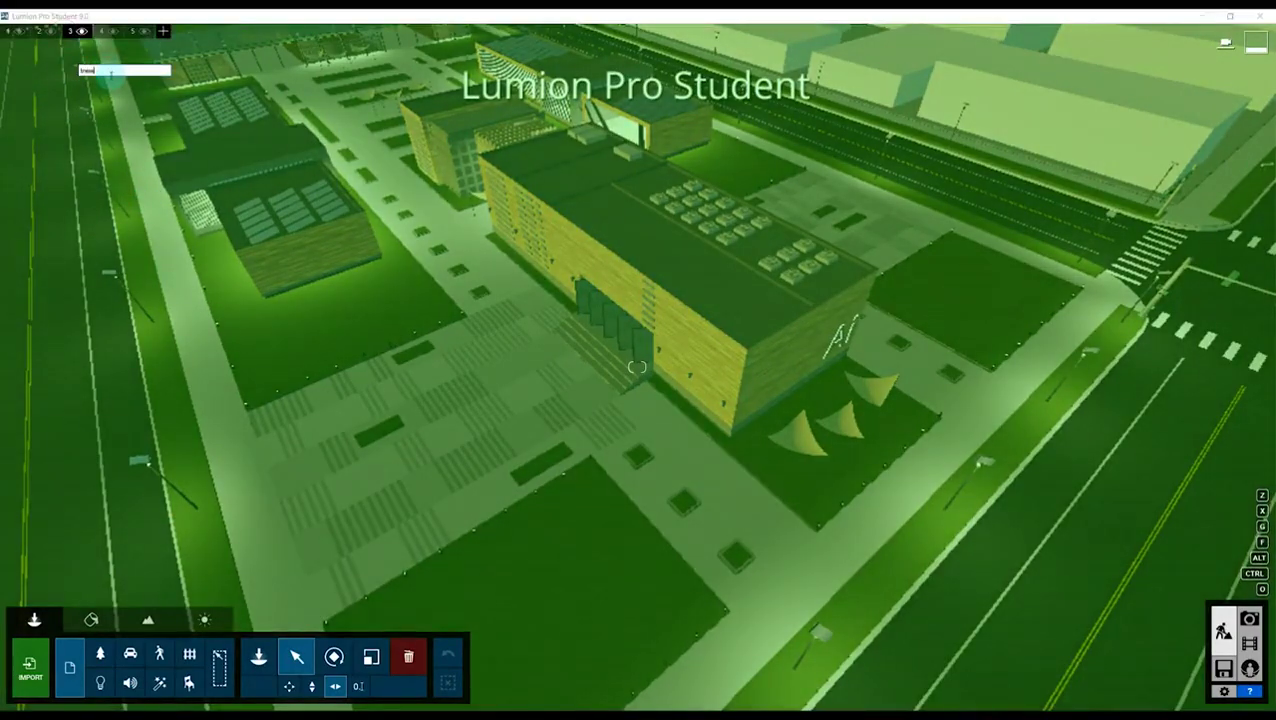
type("trees")
key("Return")
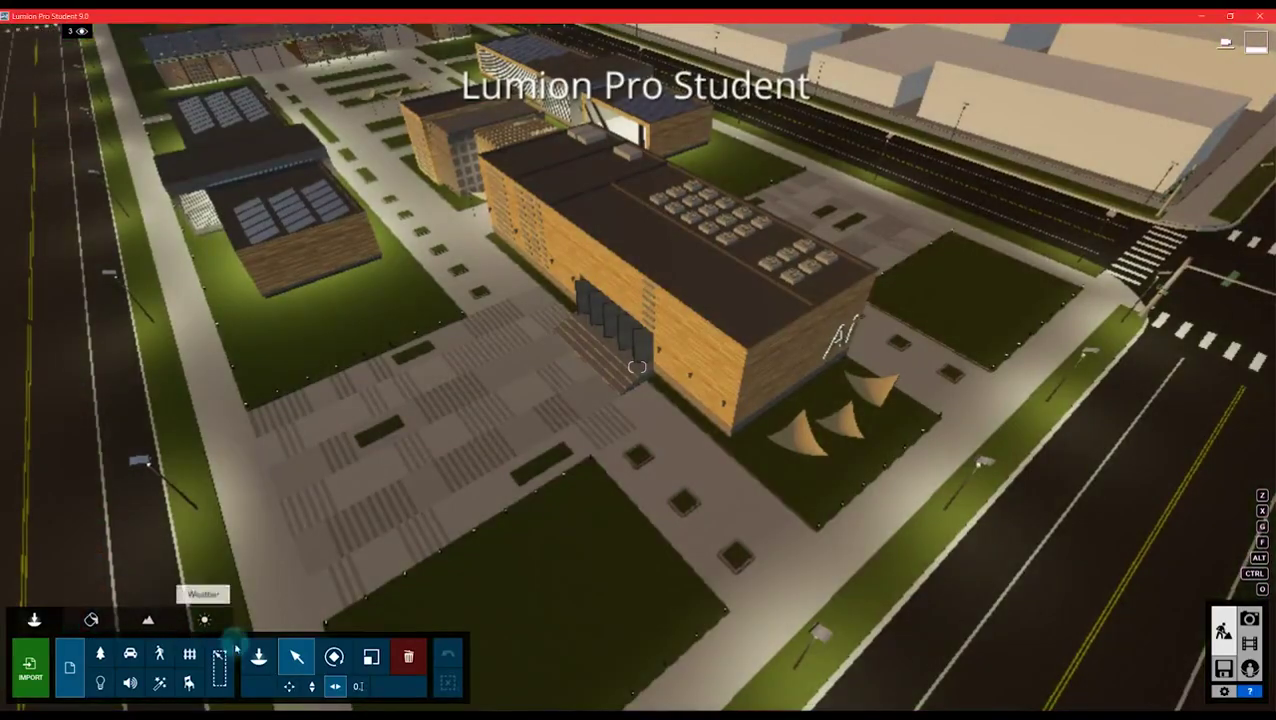
- Browse the nature library for trees and choose the AmericanSycamore-L HQ from the favourites for placement
left_click(258, 656)
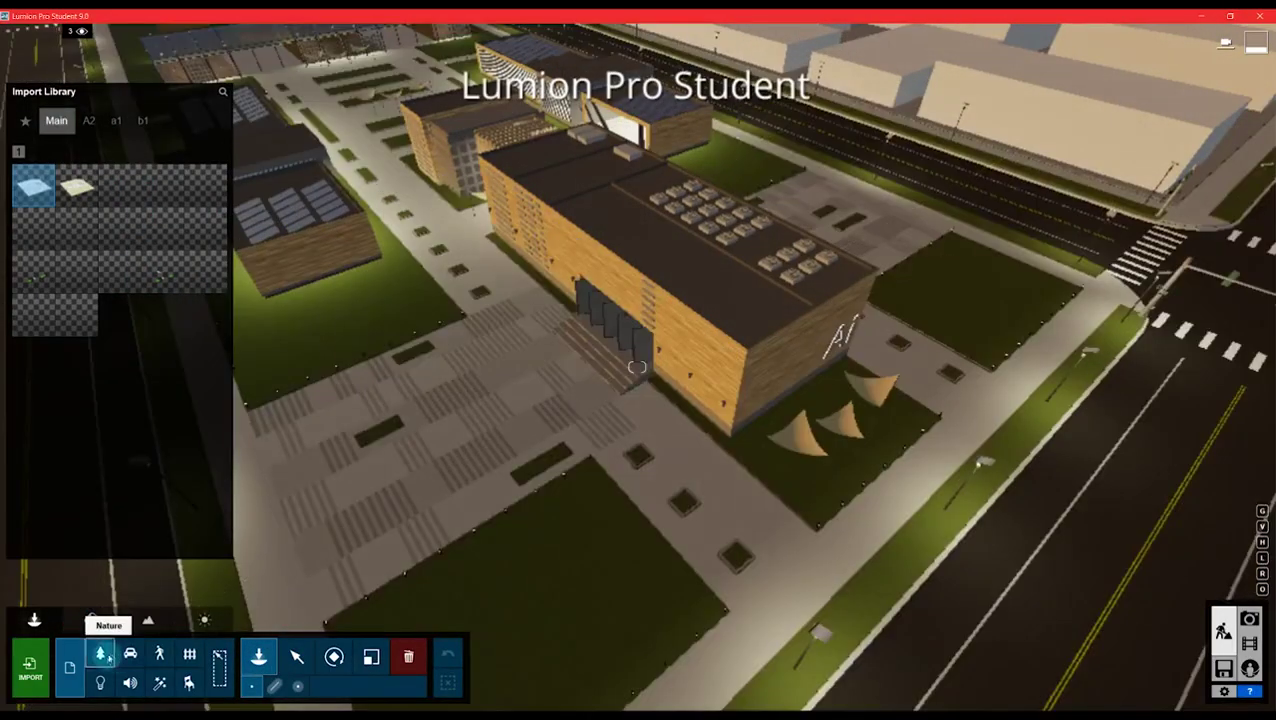
left_click(100, 654)
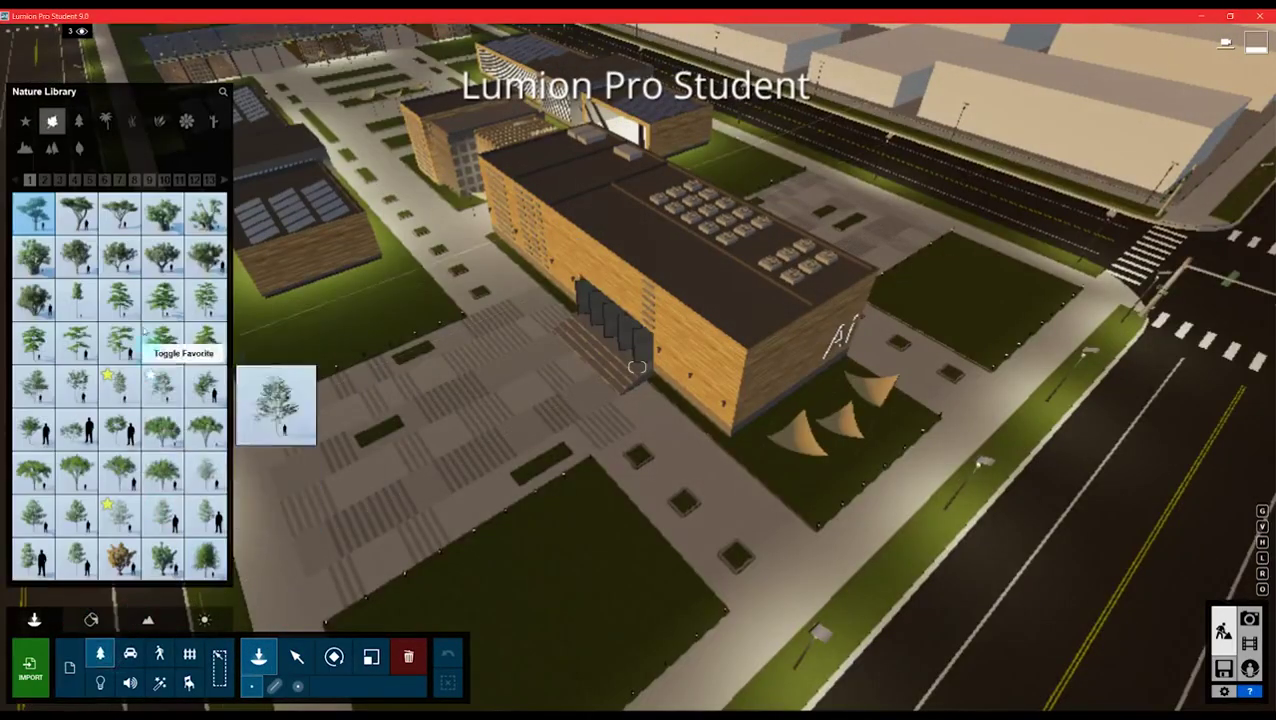
left_click(44, 180)
left_click(59, 180)
left_click(74, 180)
left_click(89, 180)
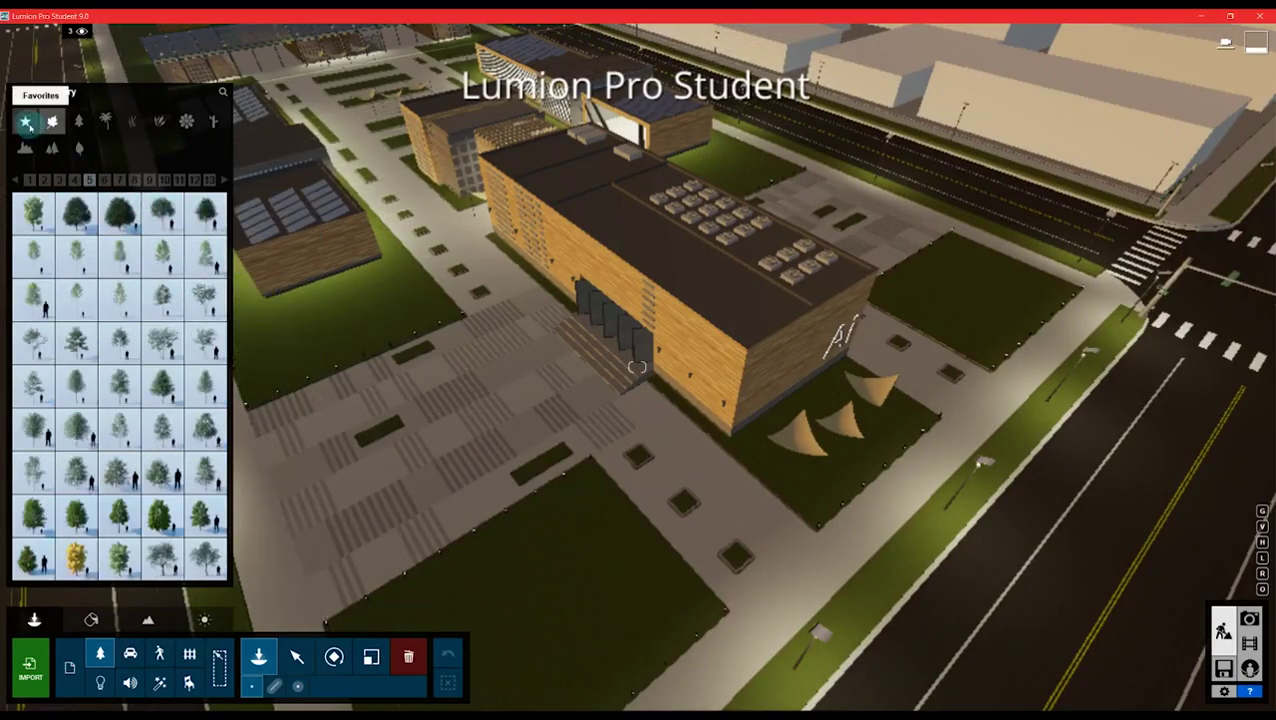
left_click(26, 122)
left_click(76, 213)
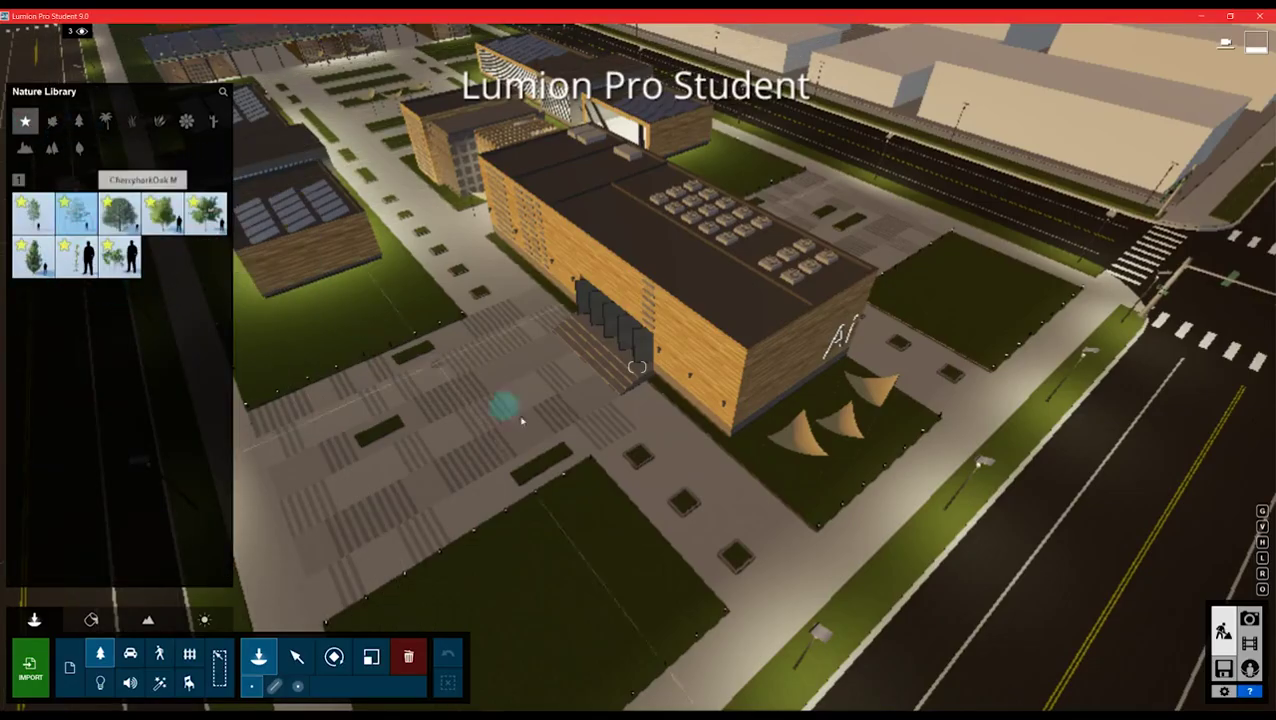
- Place sycamore trees in the square planters along the walkways beside the main building
scroll(567, 421, "up", 5)
left_click(640, 388)
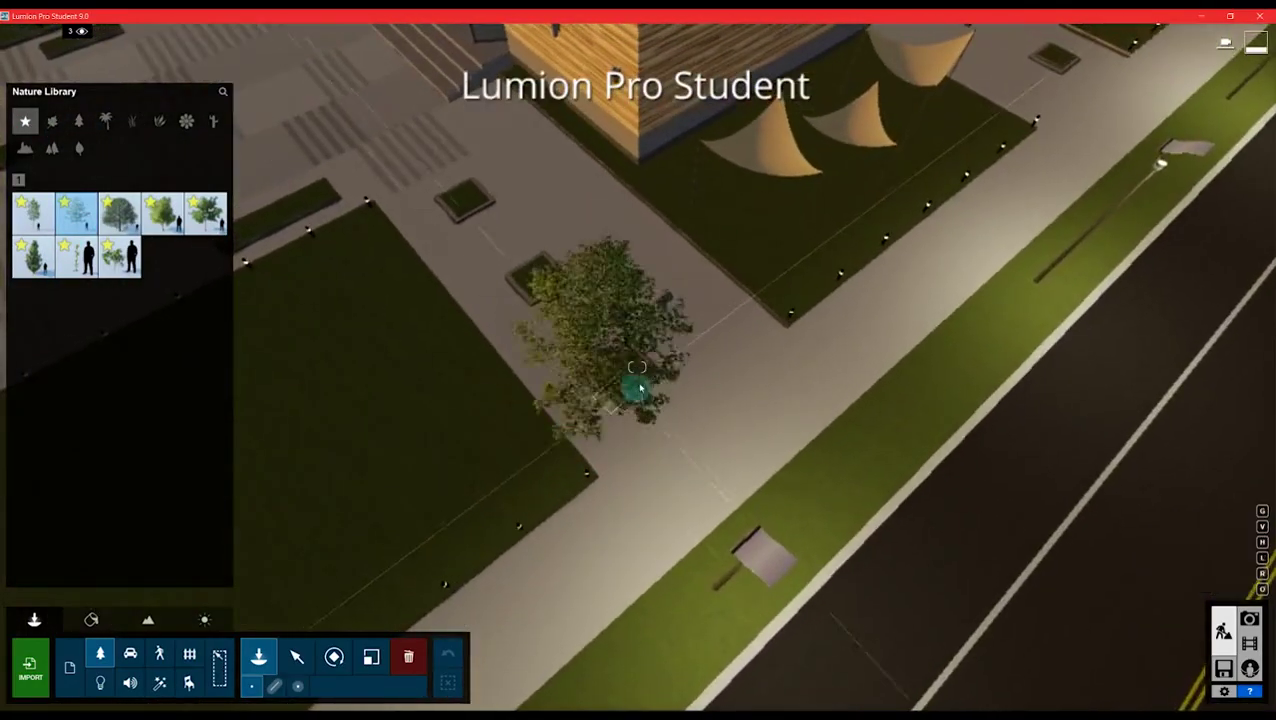
right_click_drag(640, 388, 597, 410)
key("ctrl")
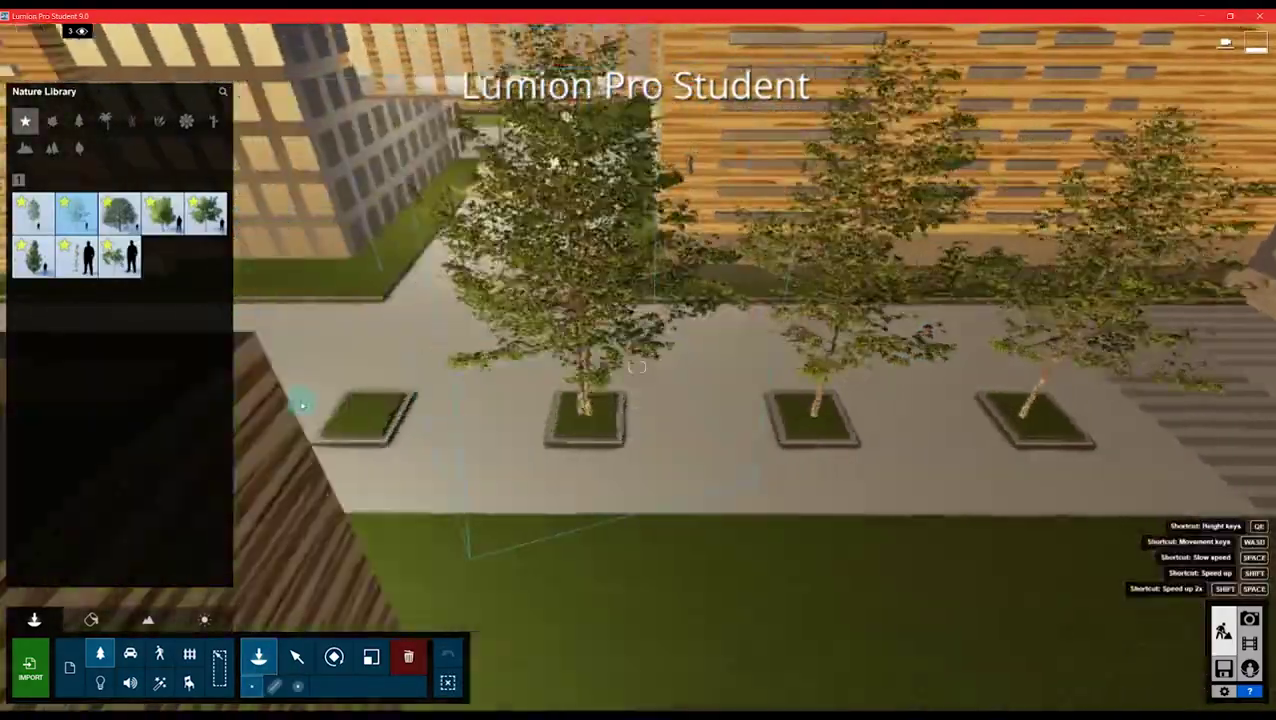
scroll(641, 499, "up", 5)
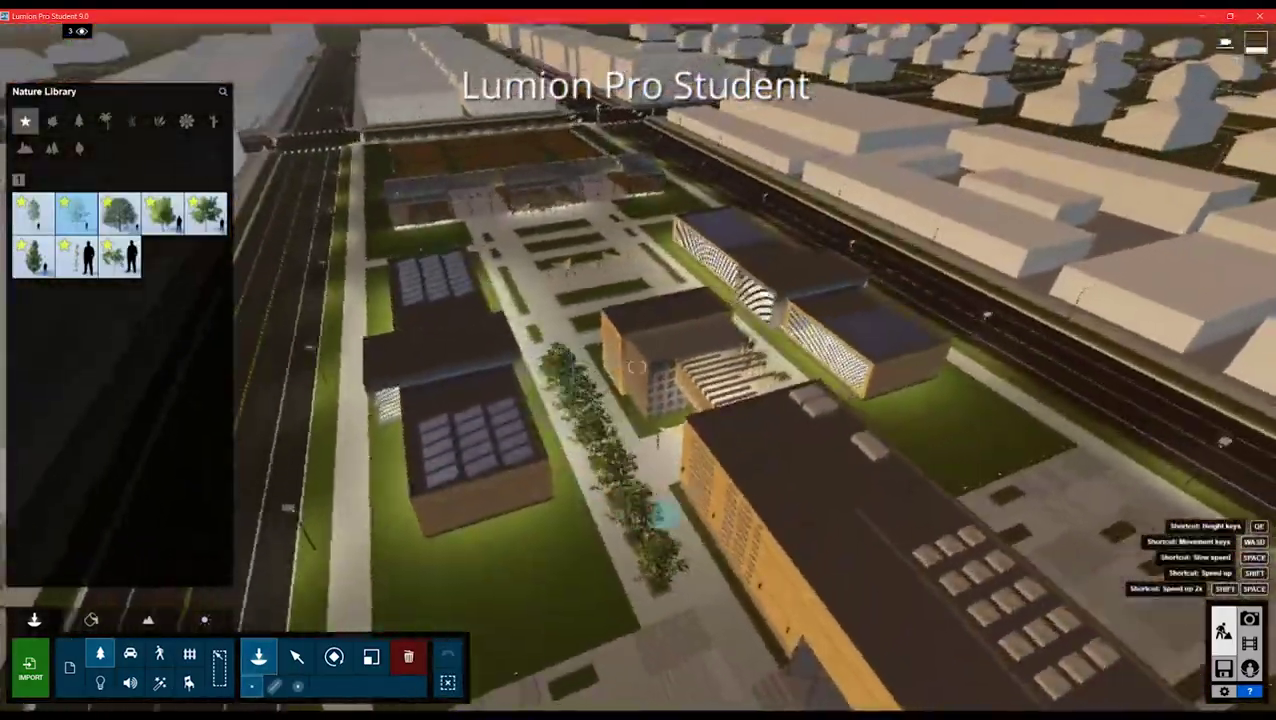
scroll(700, 460, "up", 10)
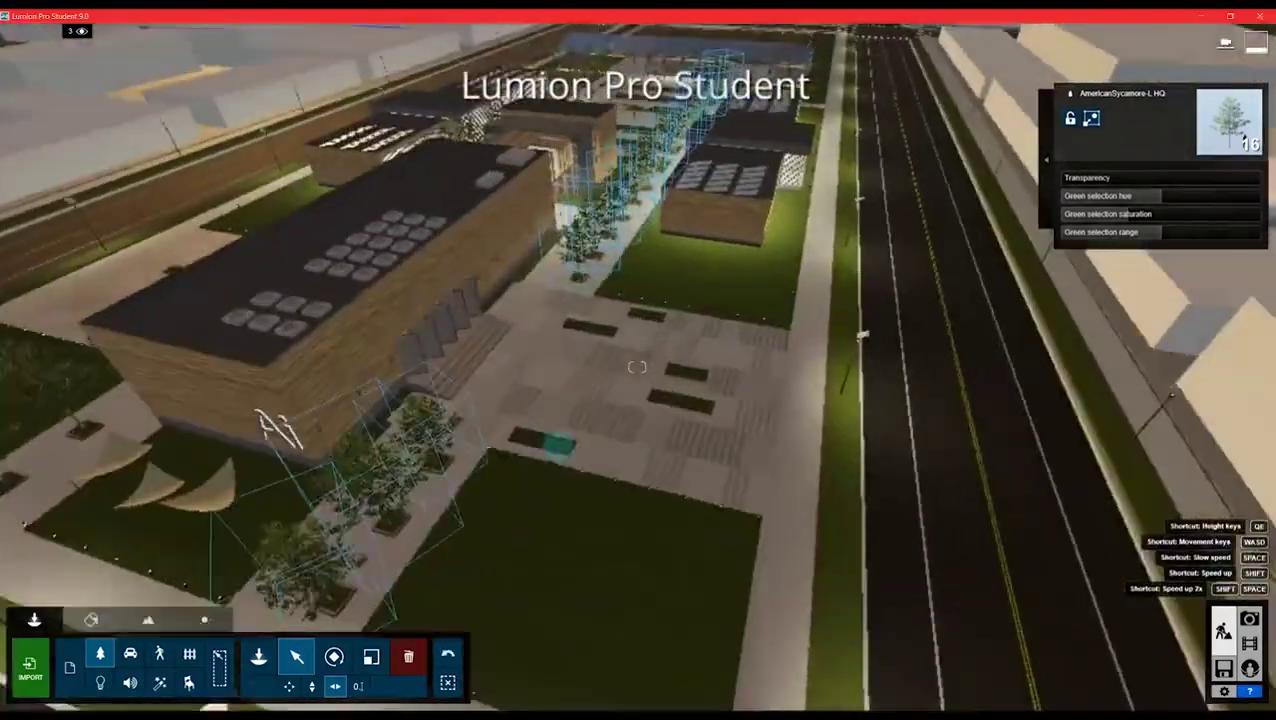
- Place large cherrybark oaks on the open lawns near the plaza, the side buildings and the greenhouses
left_click(1046, 160)
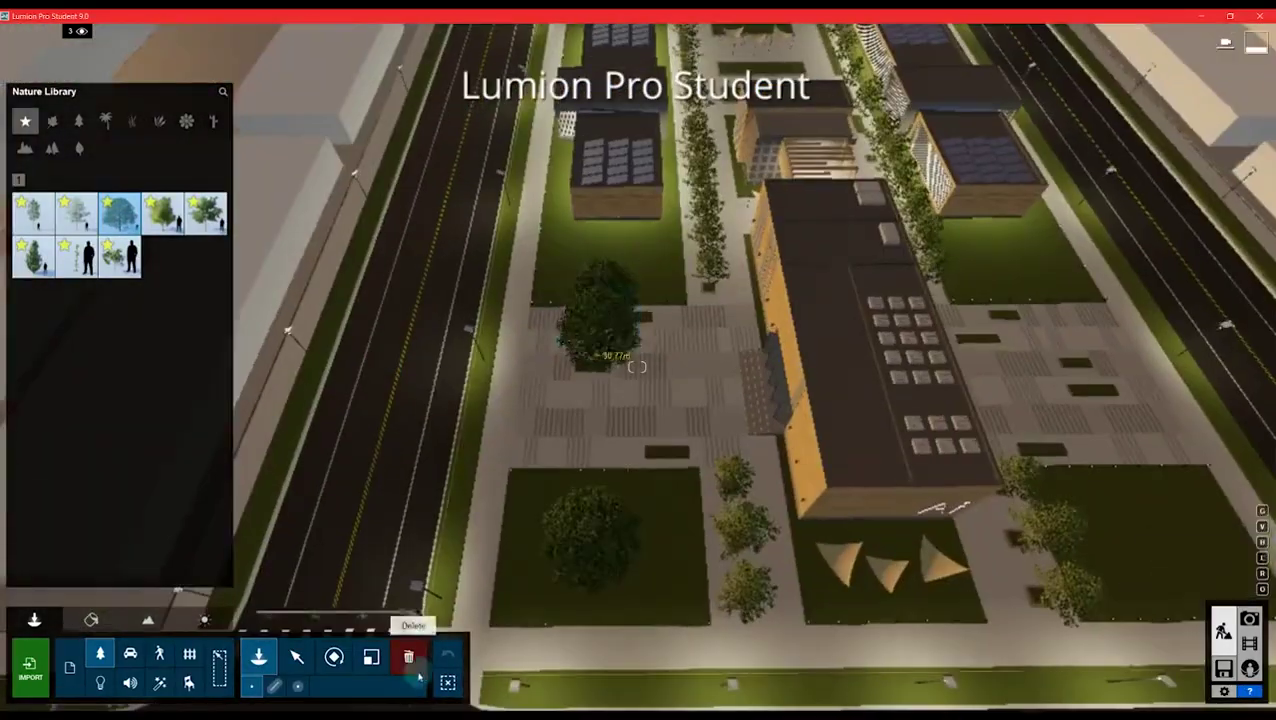
left_click(615, 268)
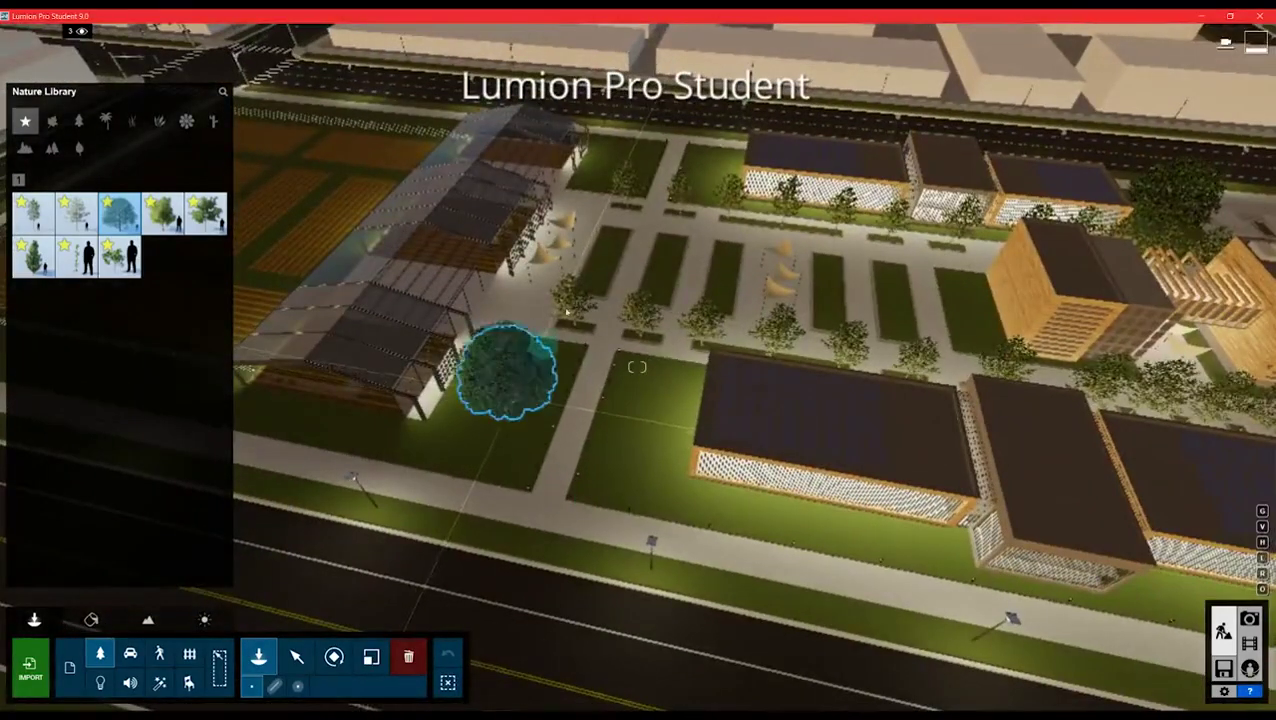
left_click(517, 399)
right_click_drag(517, 399, 586, 254)
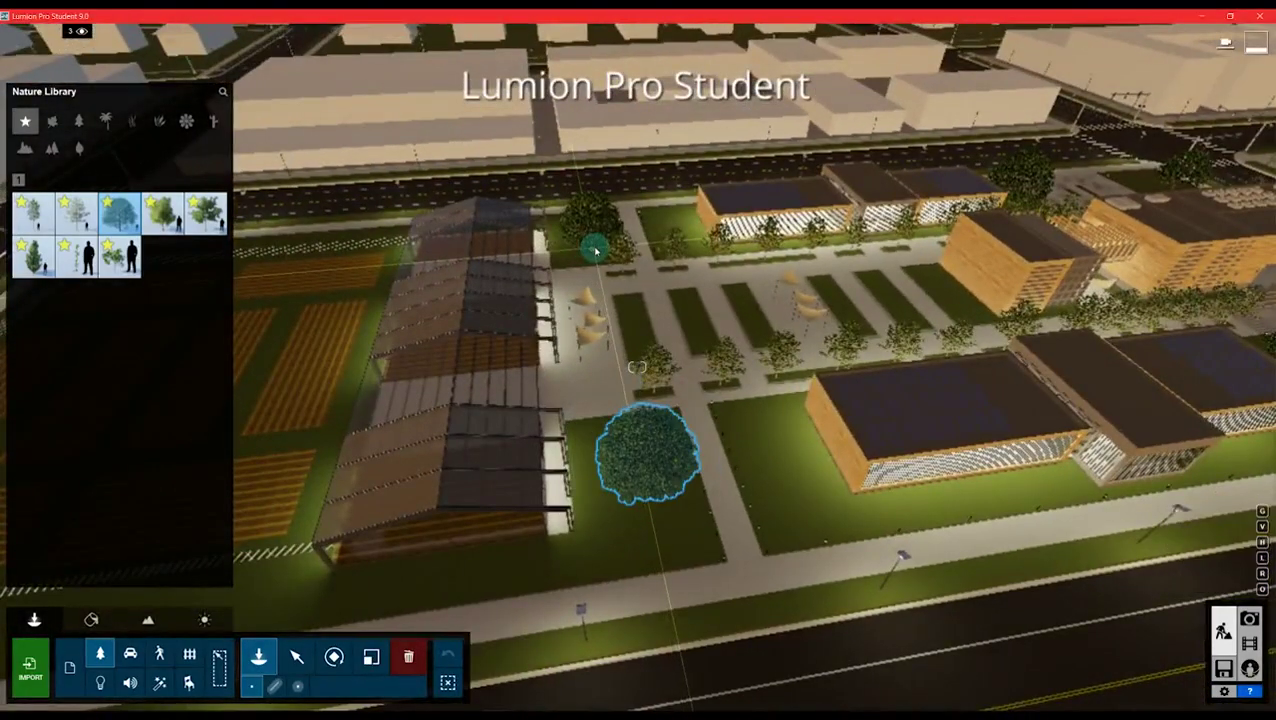
right_click_drag(590, 248, 612, 413)
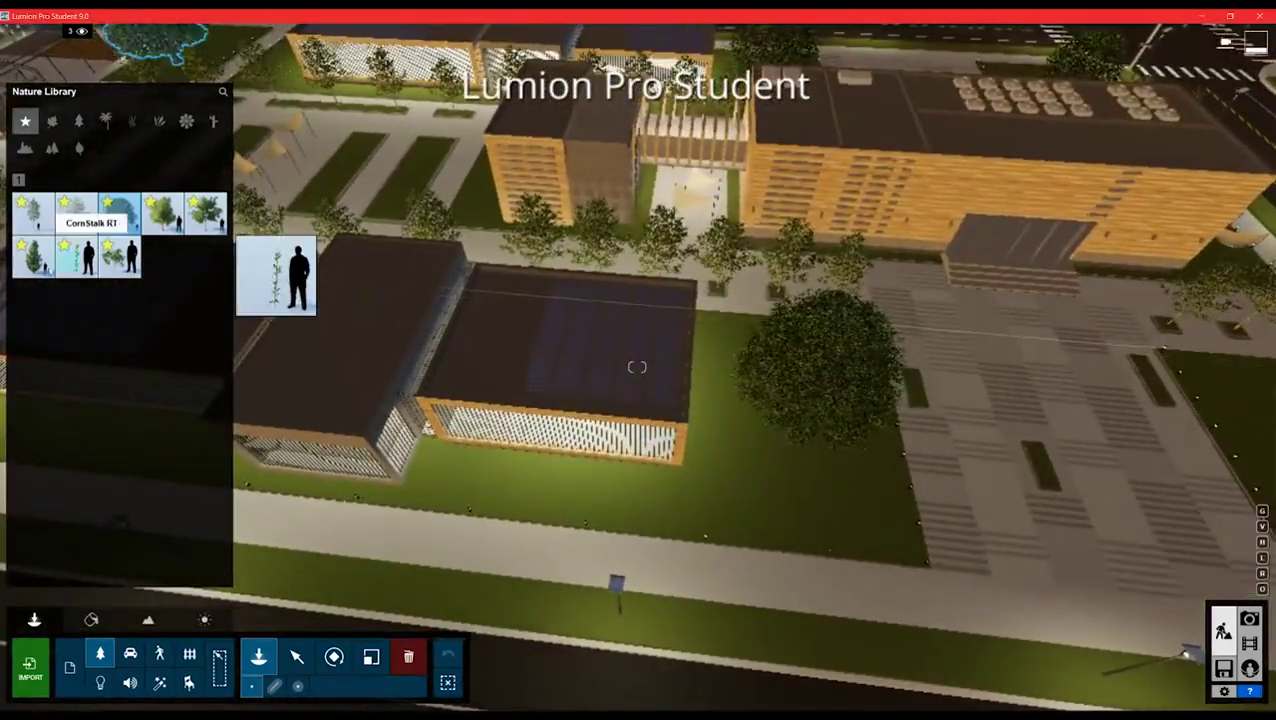
- Mass-place a straight row of the narrow favourite tree on the lawn along the side building's slatted facade
scroll(437, 453, "up", 5)
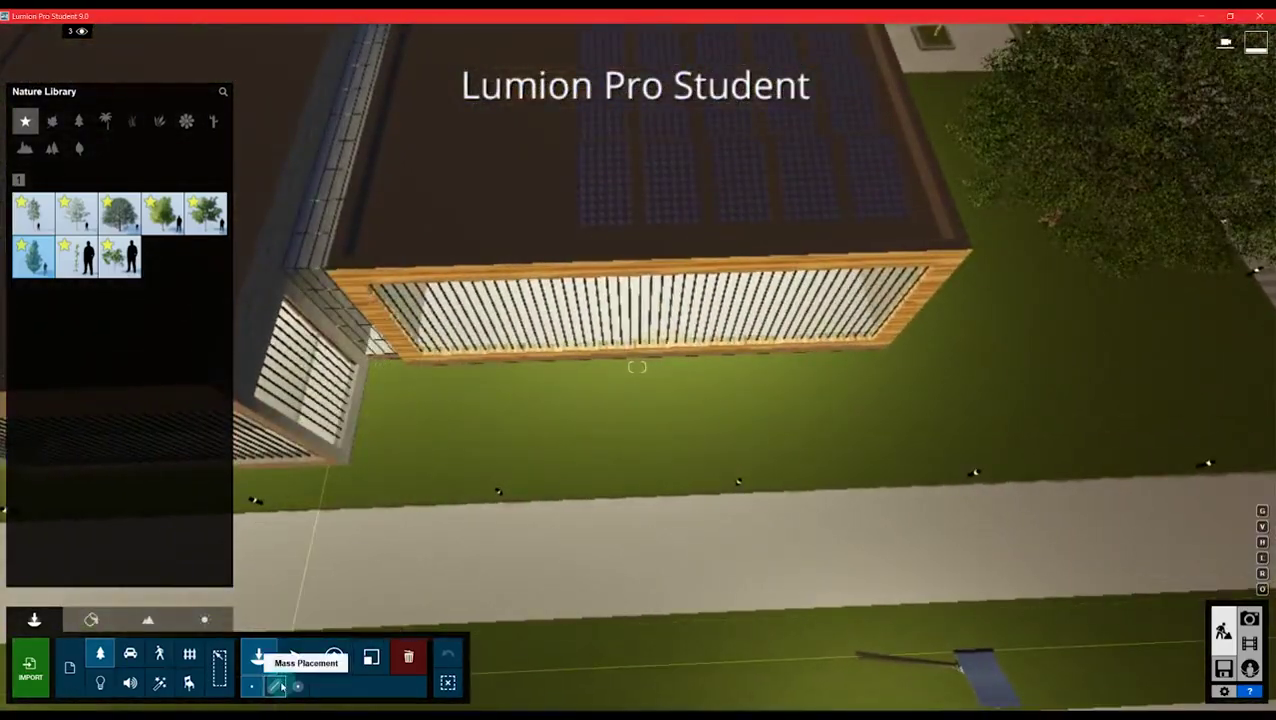
left_click(276, 686)
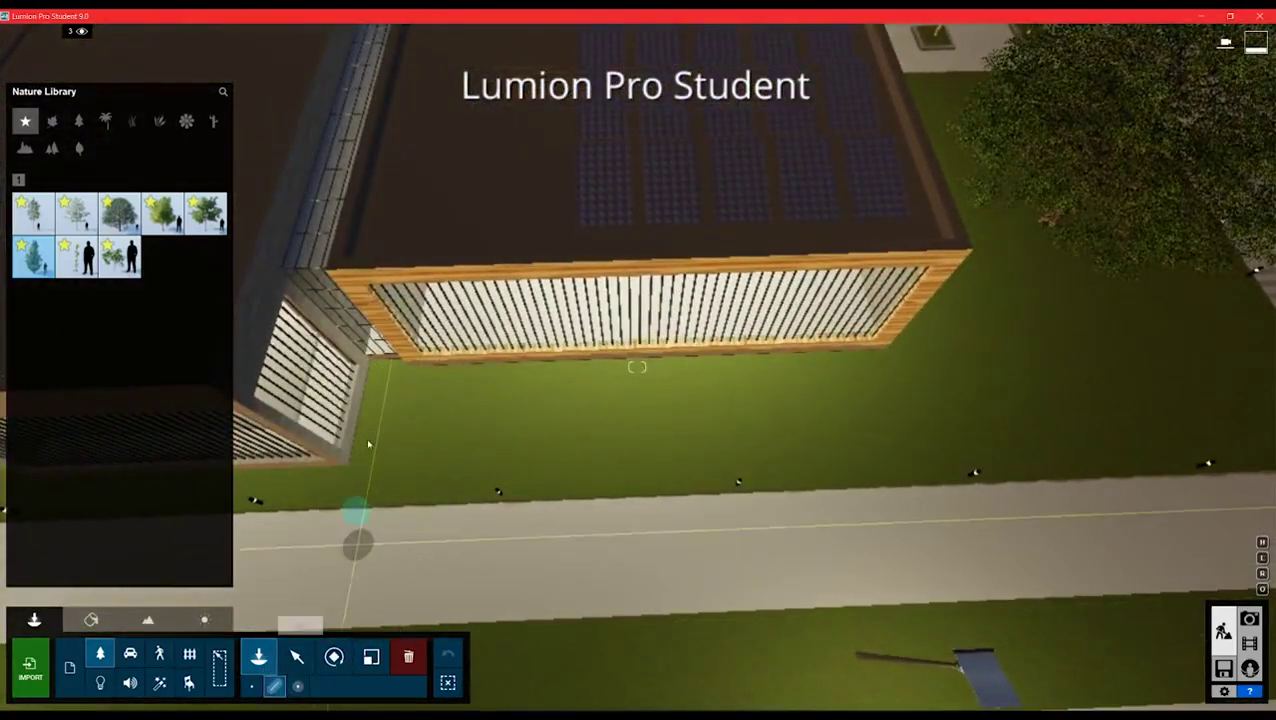
left_click(877, 415)
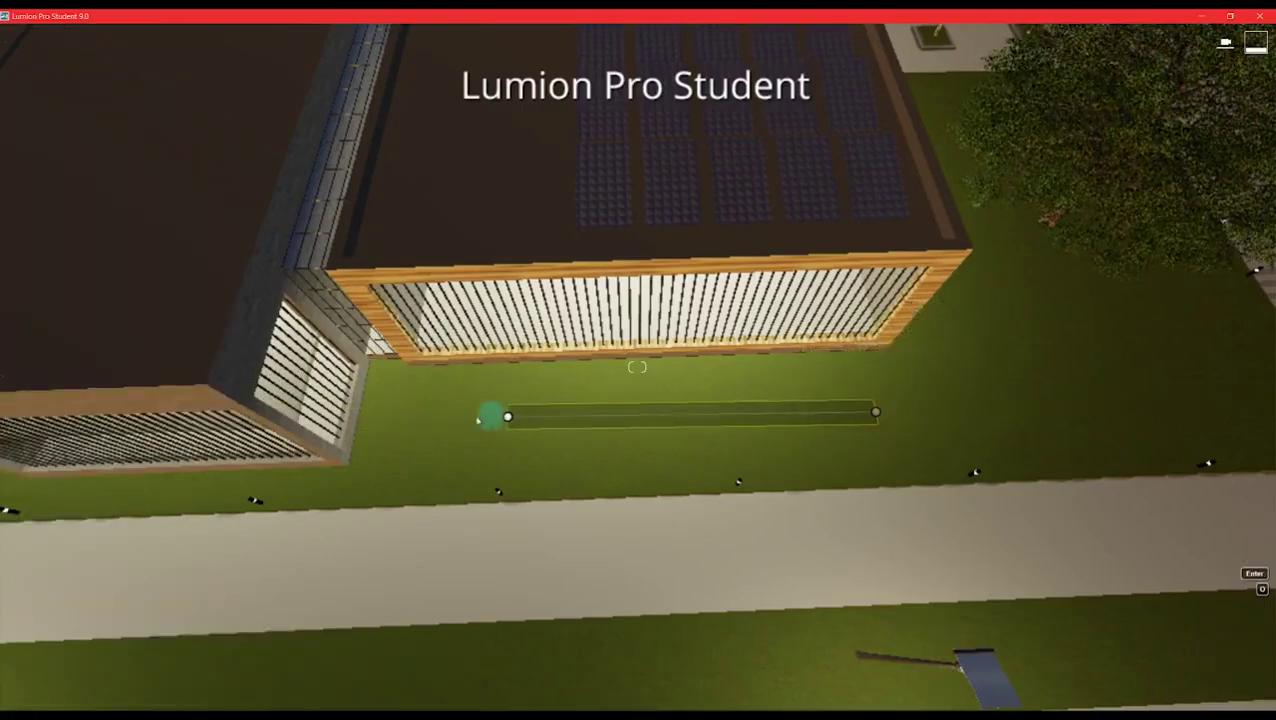
left_click(411, 430)
right_click_drag(581, 484, 581, 481)
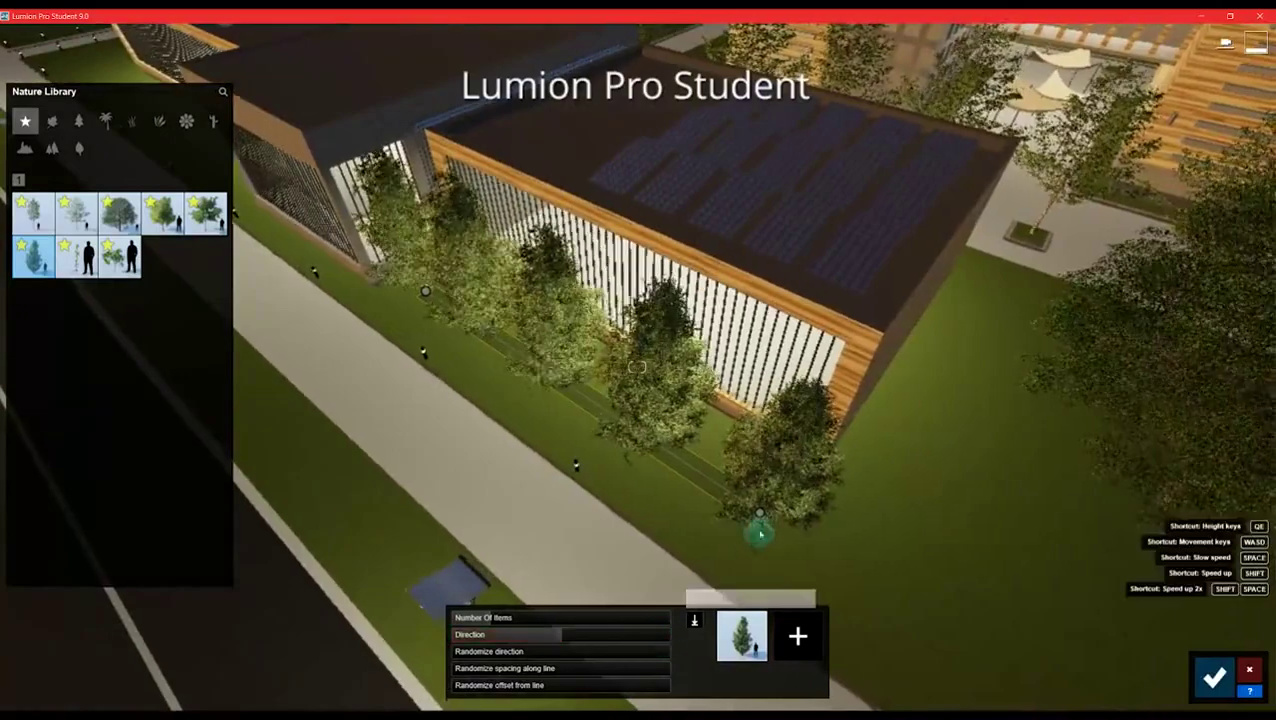
- Adjust the end points of the tree row so it lines up with the length of the slatted facade
key("d")
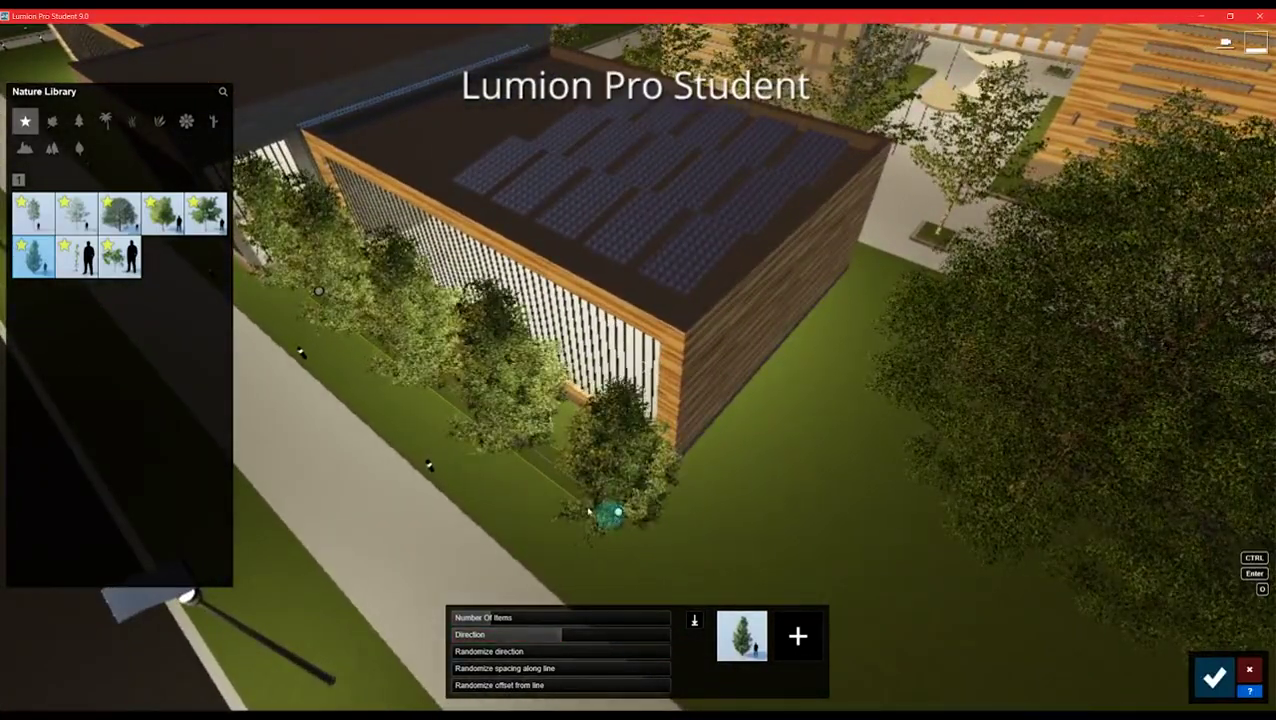
key("w")
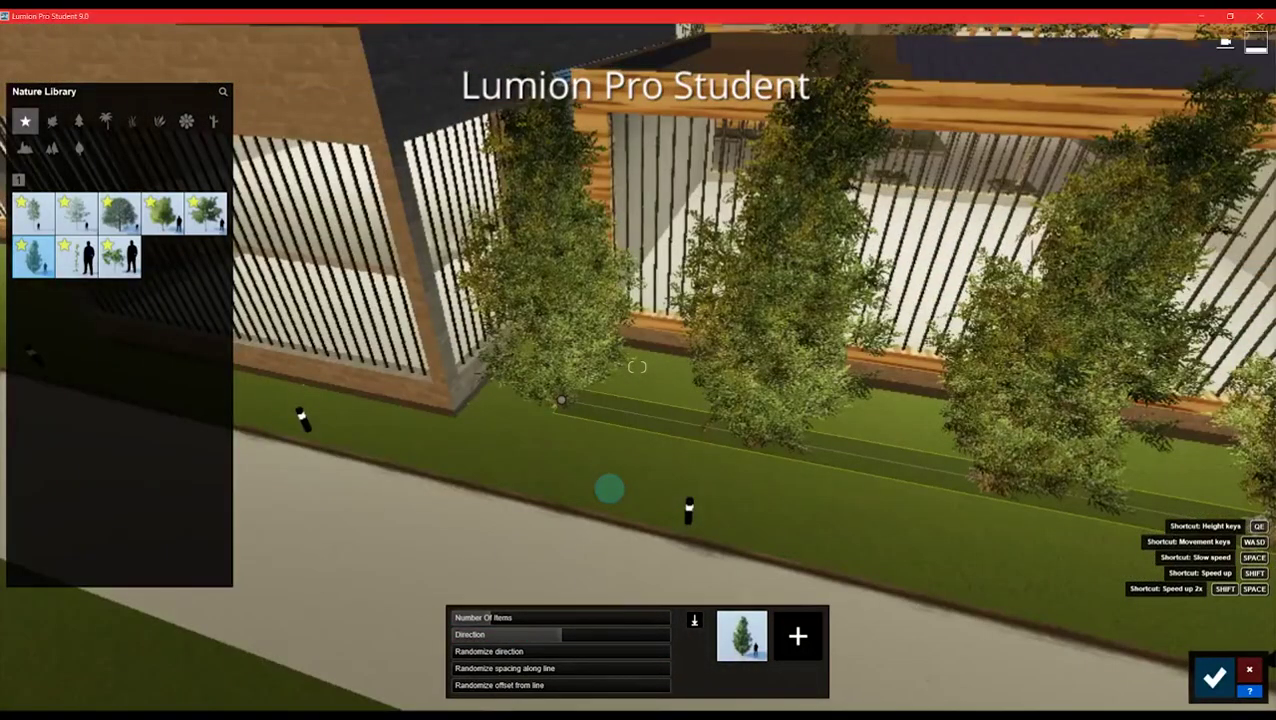
right_click_drag(609, 489, 609, 488)
left_click_drag(479, 419, 515, 424)
right_click_drag(515, 424, 516, 425)
key("s")
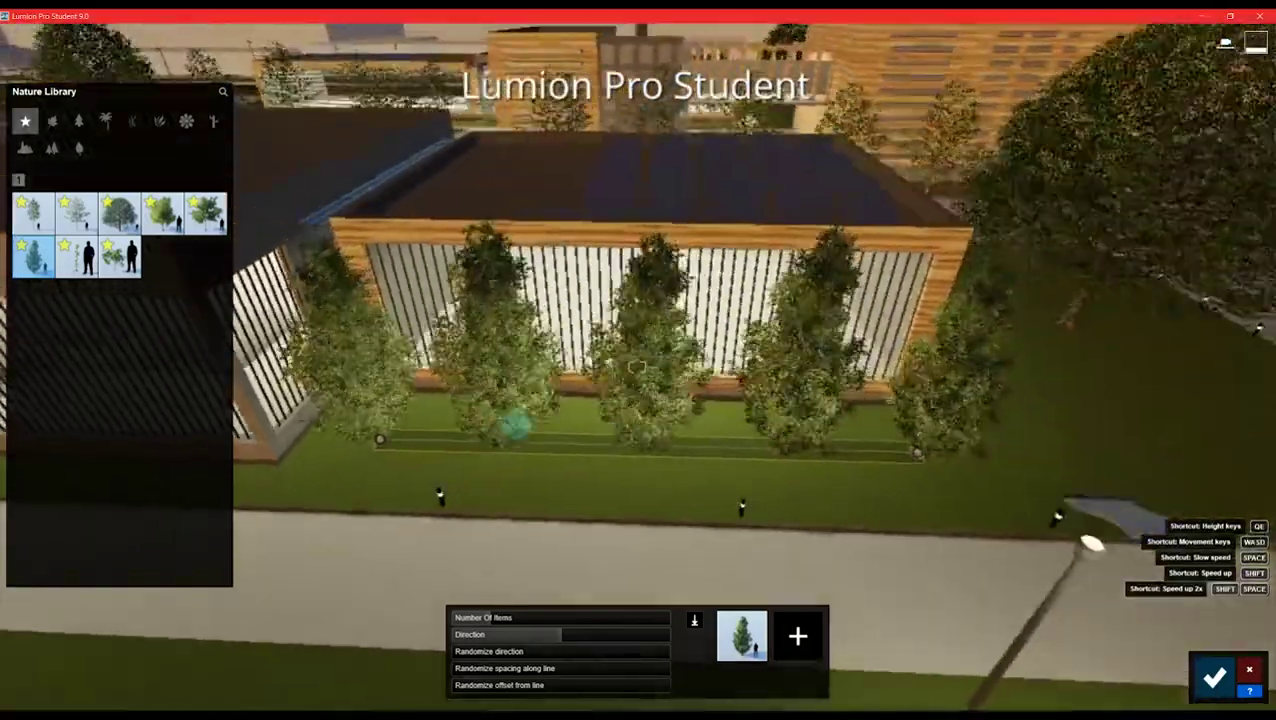
- Set the number of trees in the mass-placed row to 4
left_click_drag(528, 617, 487, 622)
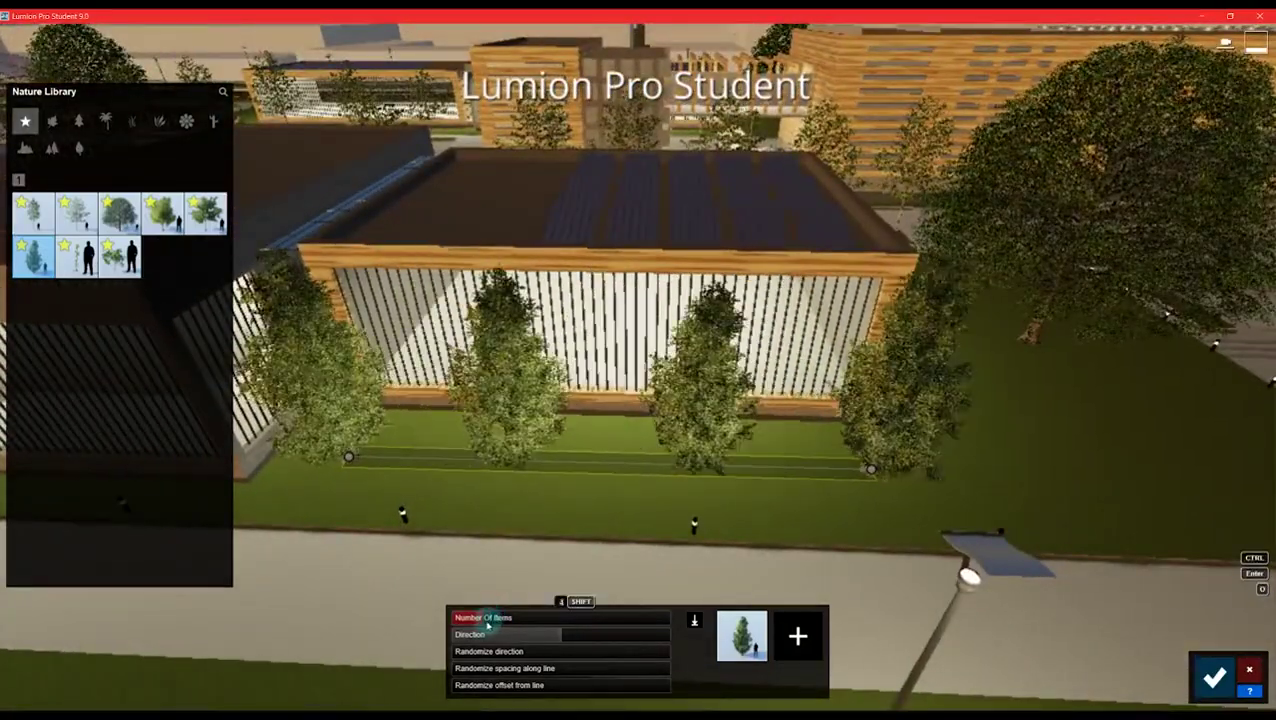
key("s")
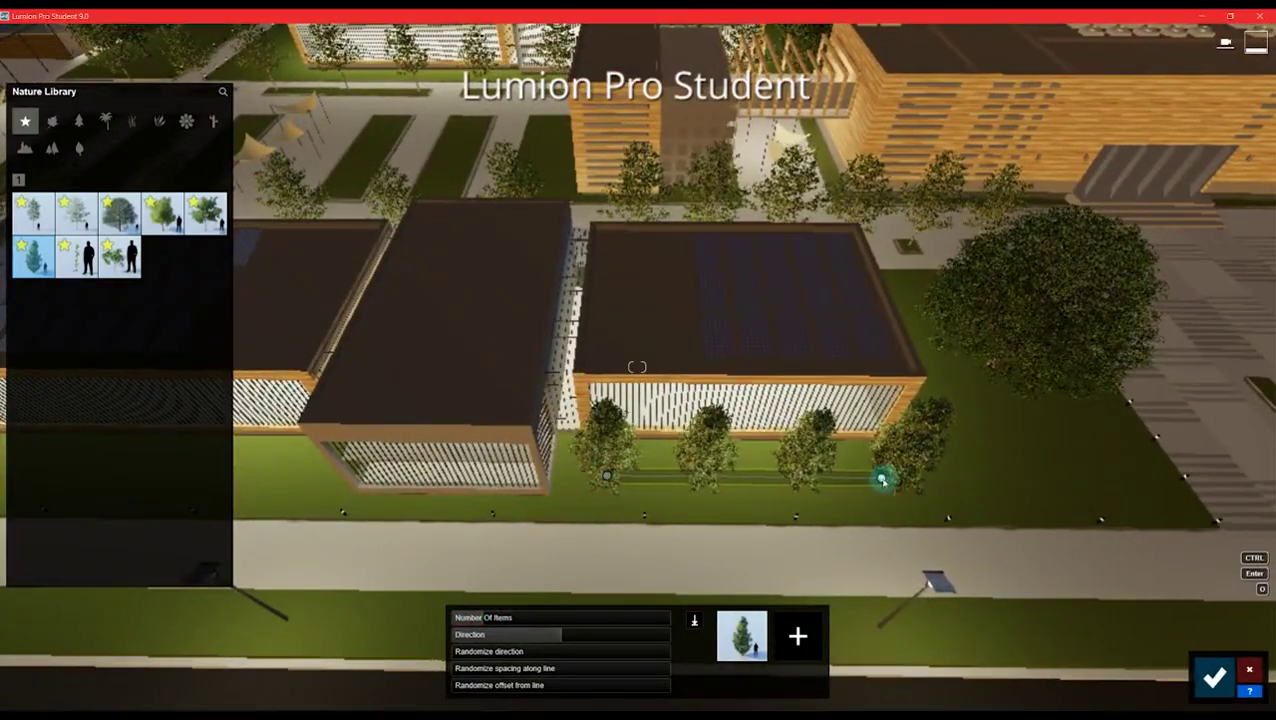
key("s")
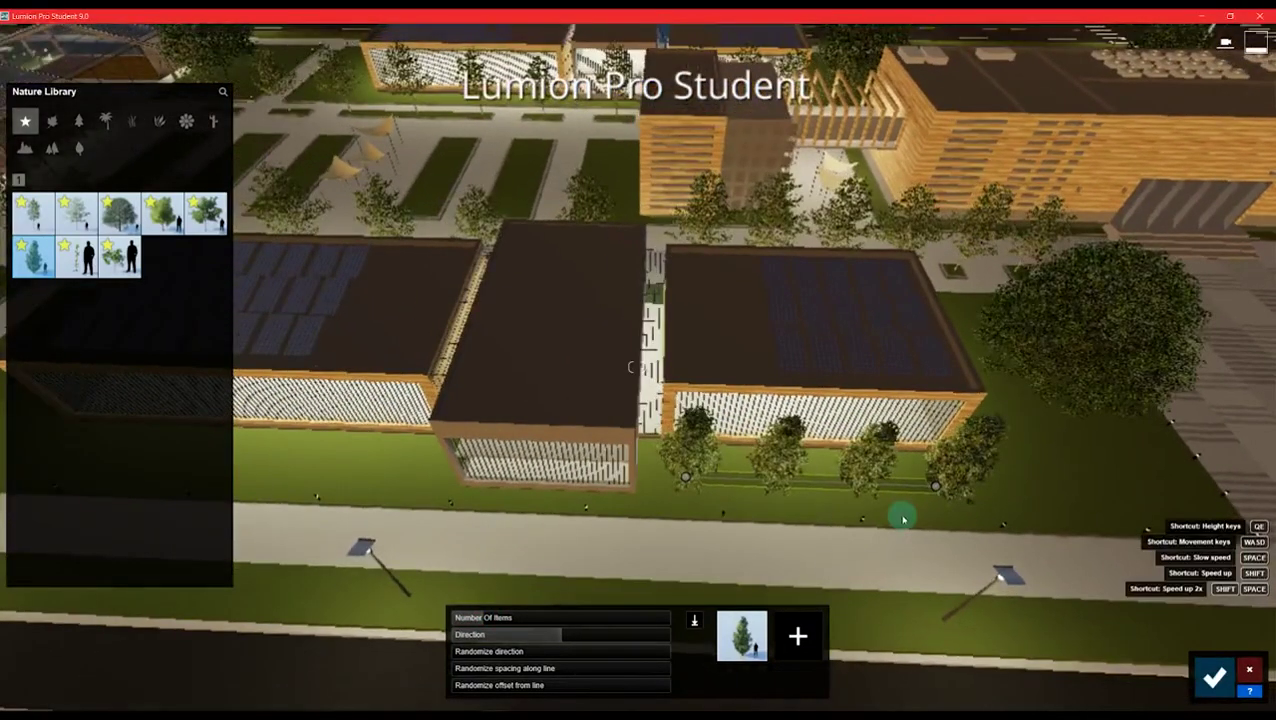
- Accept the juniper row and copy it along the longer slatted facade beyond the central block, adding a fifth tree
left_click(1214, 678)
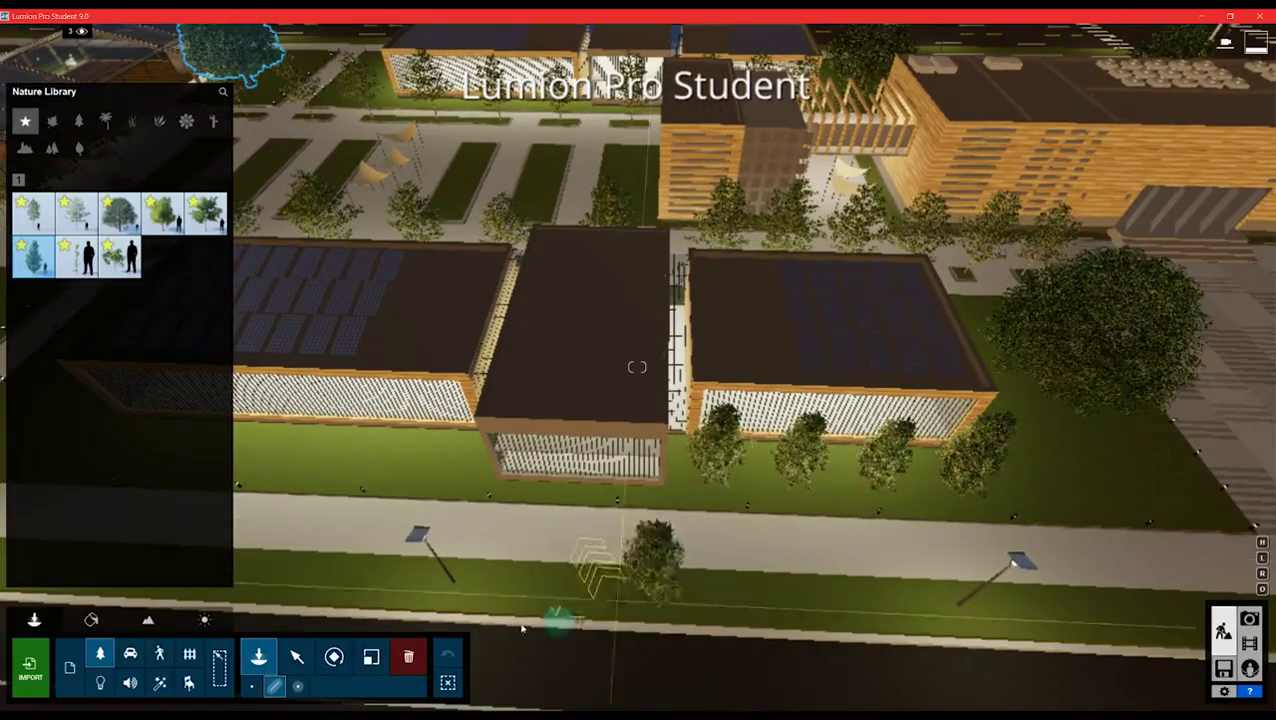
left_click(296, 656)
key("a")
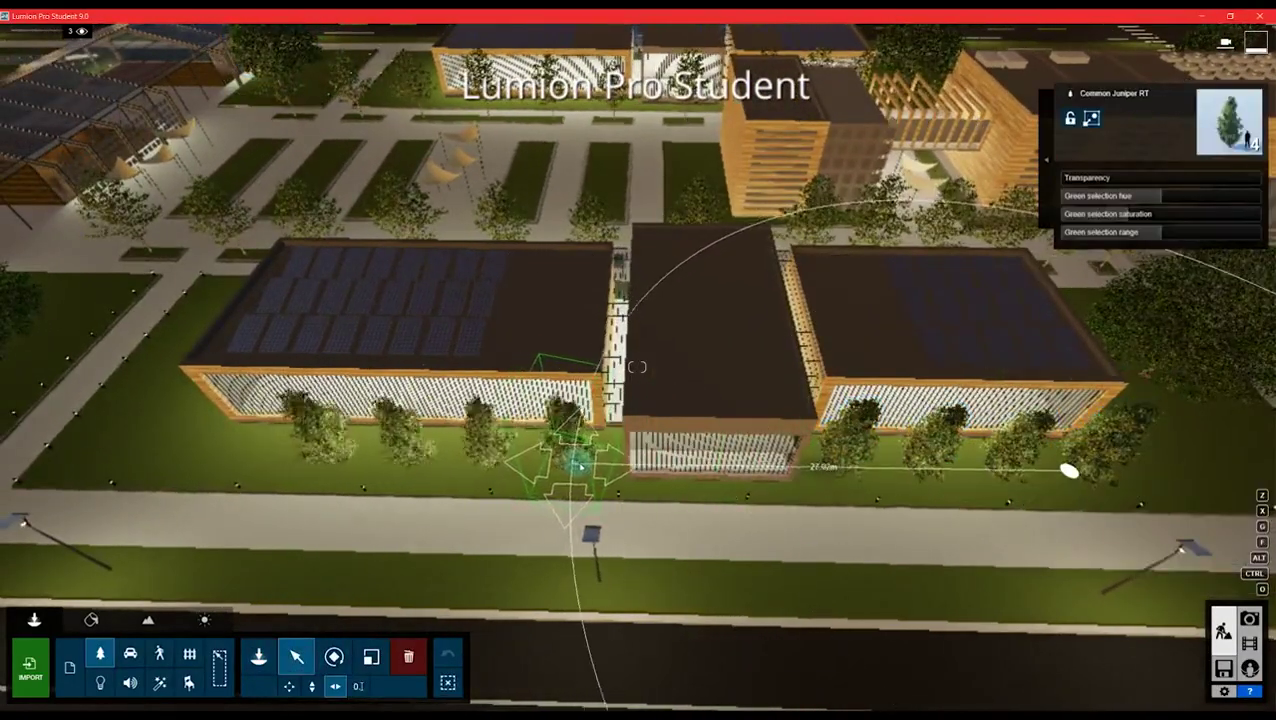
key("s")
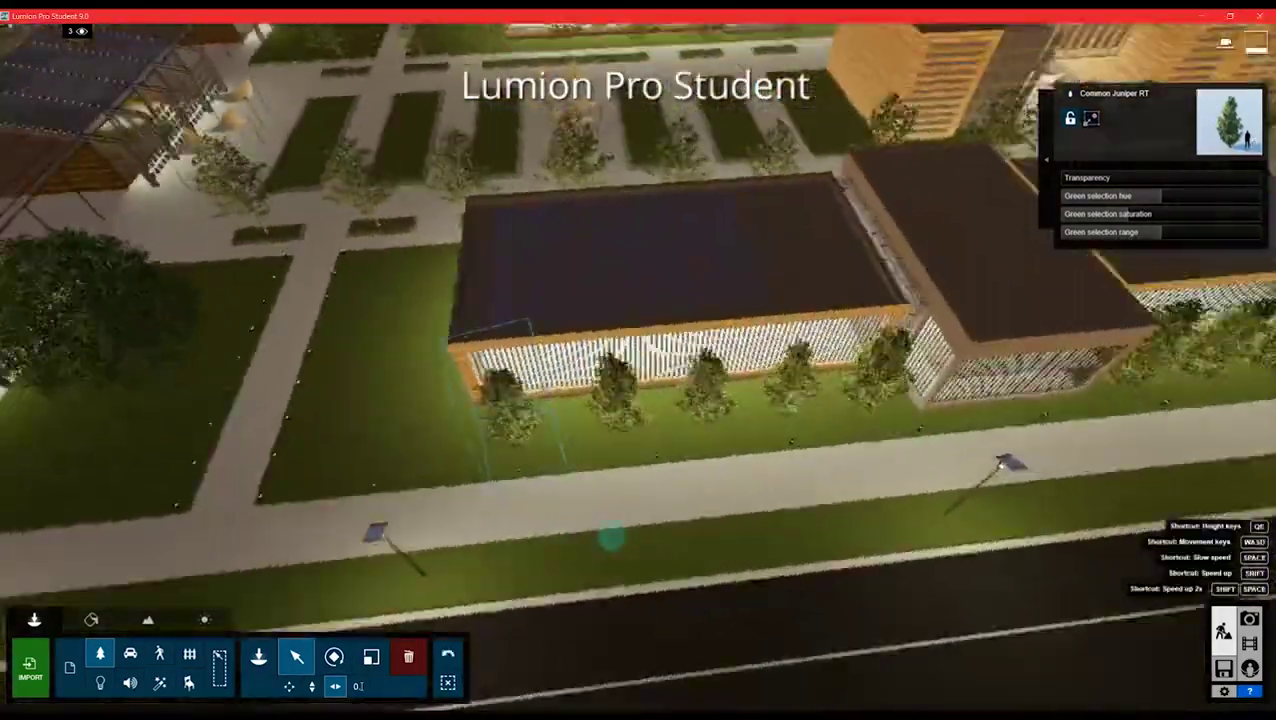
- Fill the greenhouse planting beds with mass-placed rows of Lemon Tree Fruit RT and Orange Tree RT
key("s")
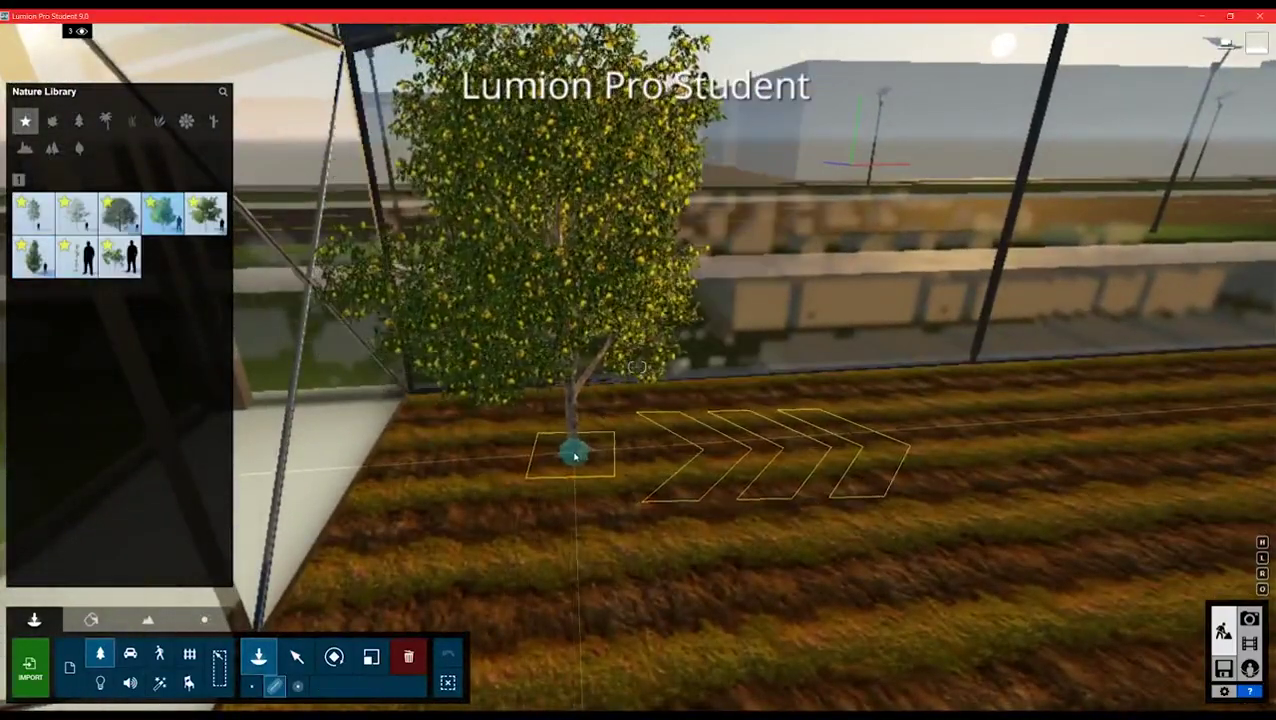
key("d")
right_click_drag(581, 439, 504, 430)
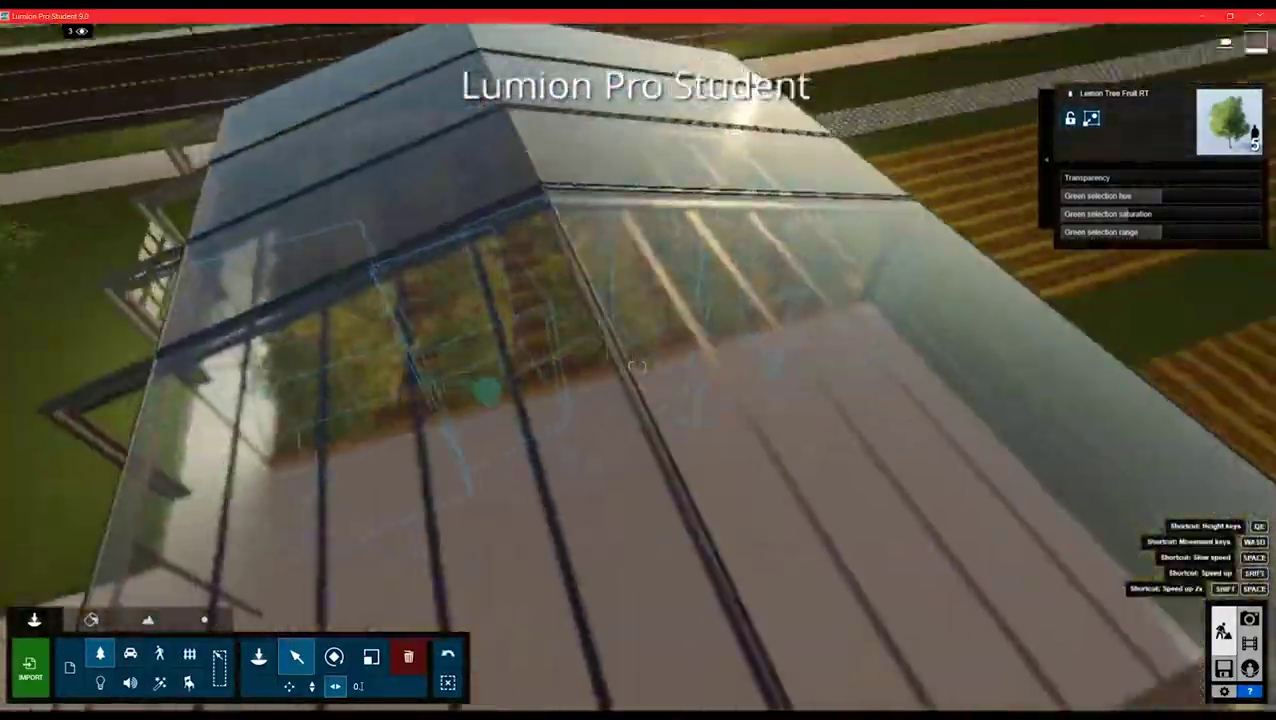
left_click_drag(960, 560, 350, 148, "ctrl")
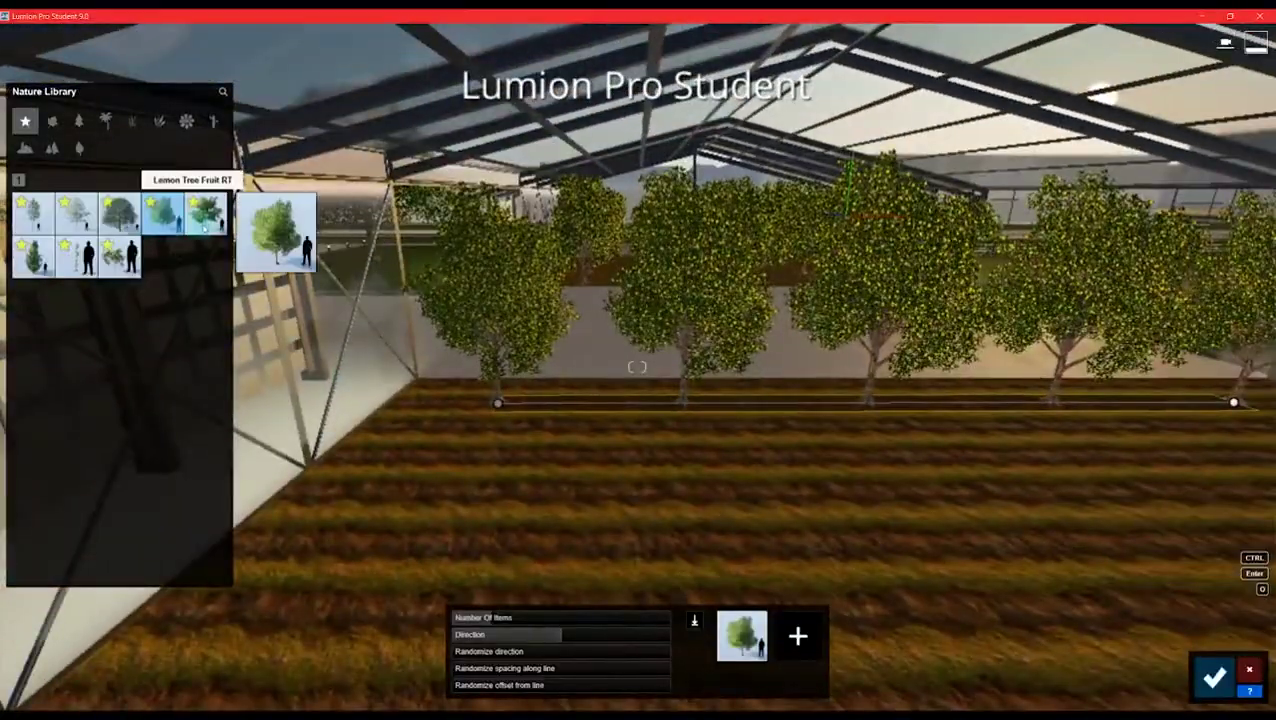
left_click(203, 222)
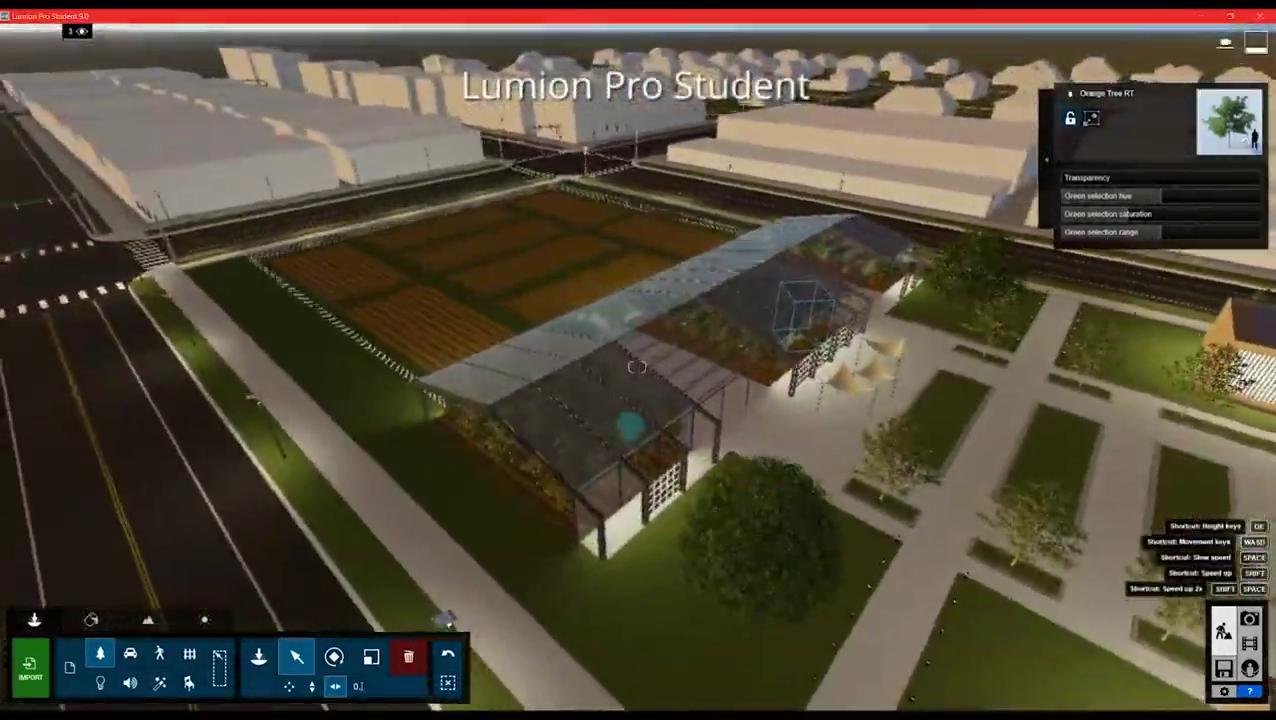
- Mass-place a line of CornStalk RT plants along the outermost furrow of the crop bed beside the fence
key("w")
right_click_drag(631, 428, 633, 432)
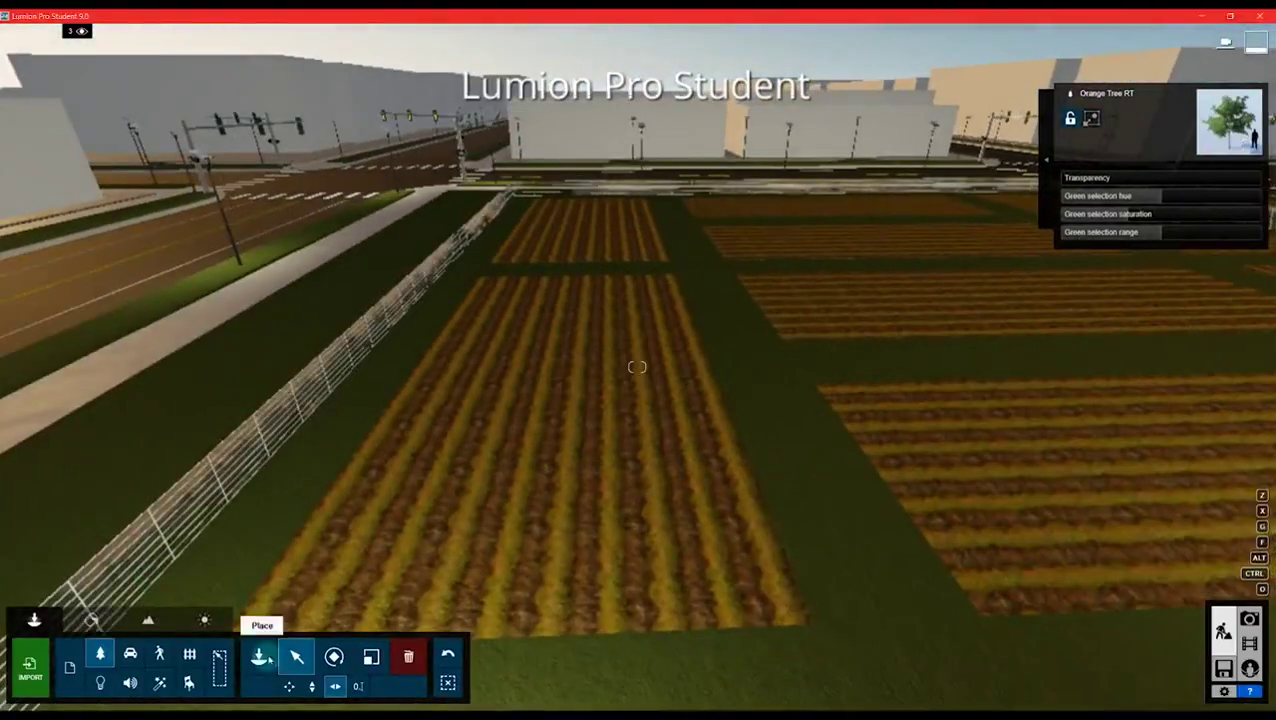
left_click(262, 656)
right_click_drag(424, 436, 420, 442)
left_click(77, 267)
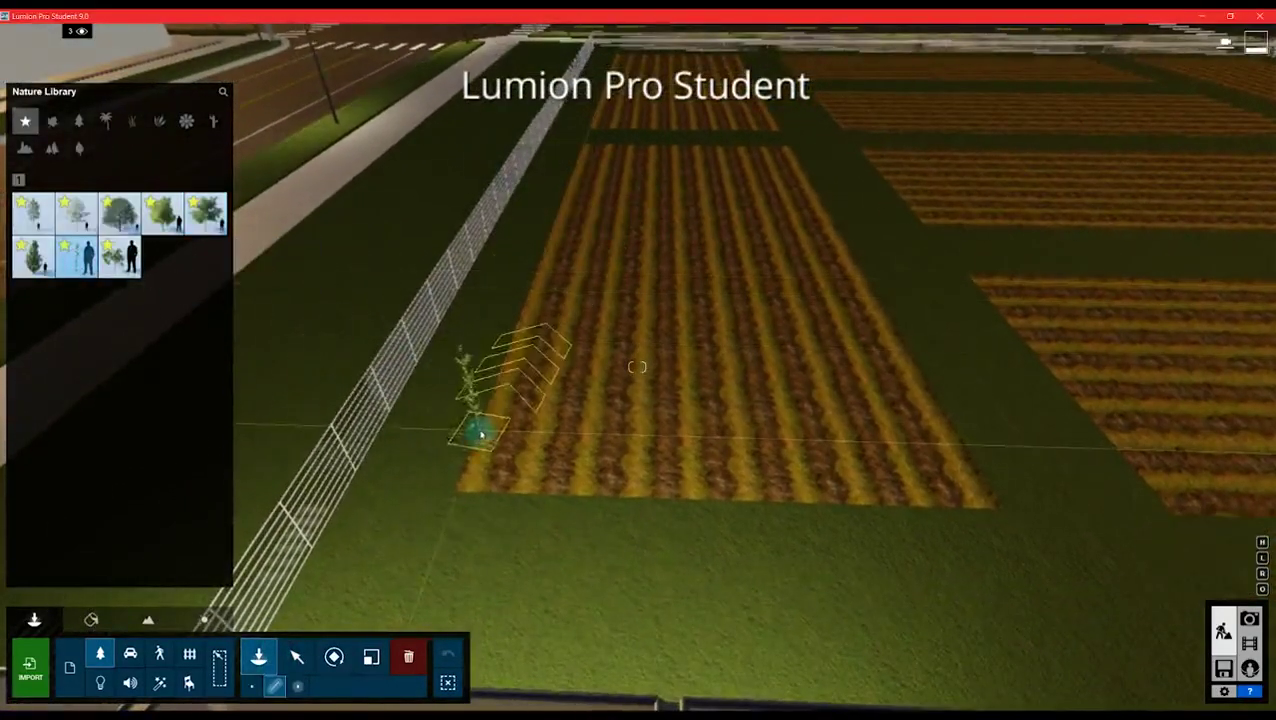
key("w")
left_click(396, 577)
right_click_drag(533, 293, 691, 356)
key("w")
left_click(527, 276)
- Set the number of cornstalks in the row to 23 and accept the mass placement
key("s")
left_click(725, 643)
left_click(731, 625)
right_click_drag(738, 430, 806, 432)
left_click_drag(501, 621, 527, 622)
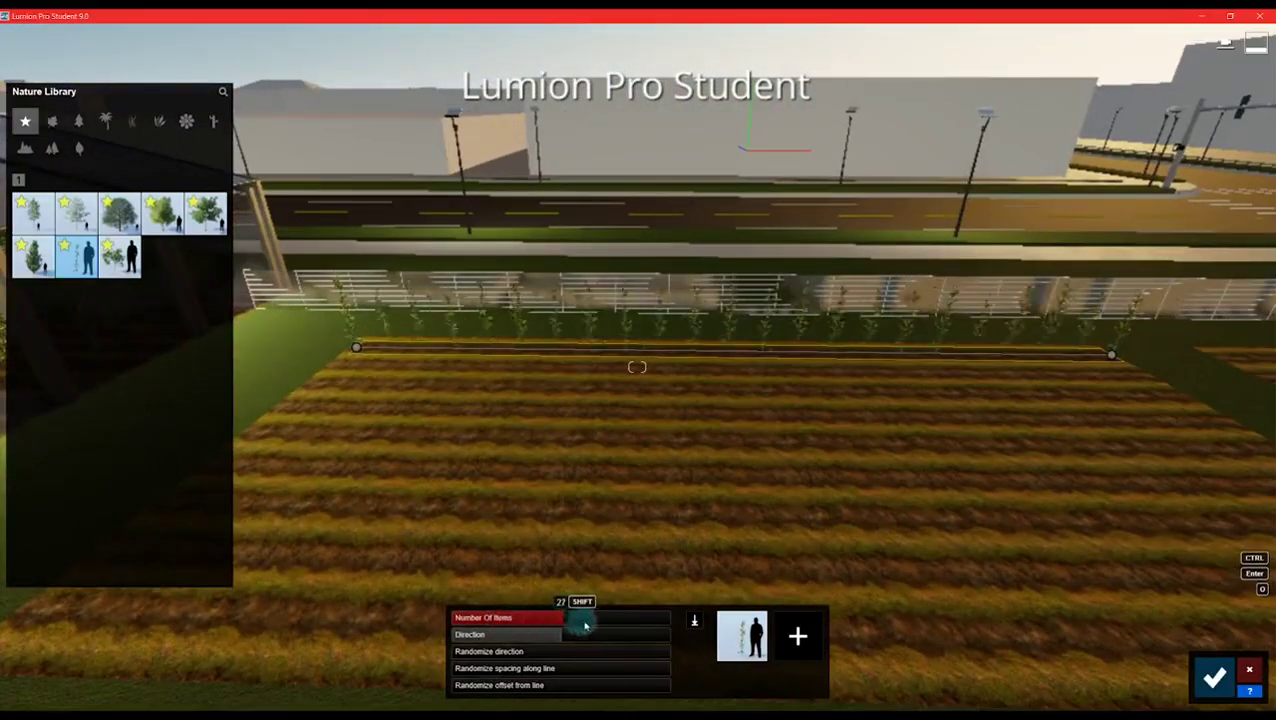
left_click_drag(613, 626, 533, 624)
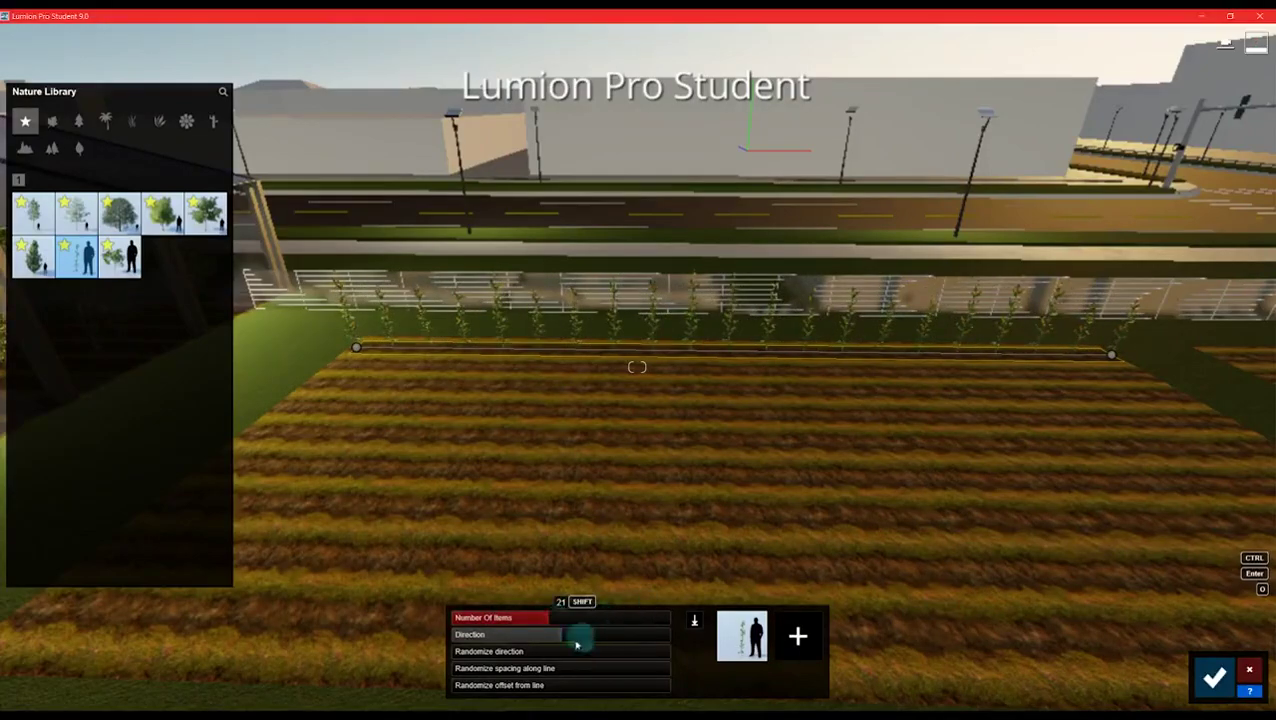
key("a")
mouse_move(699, 543)
right_mouse_down()
mouse_move(720, 544)
mouse_move(720, 531)
right_mouse_up()
key("a")
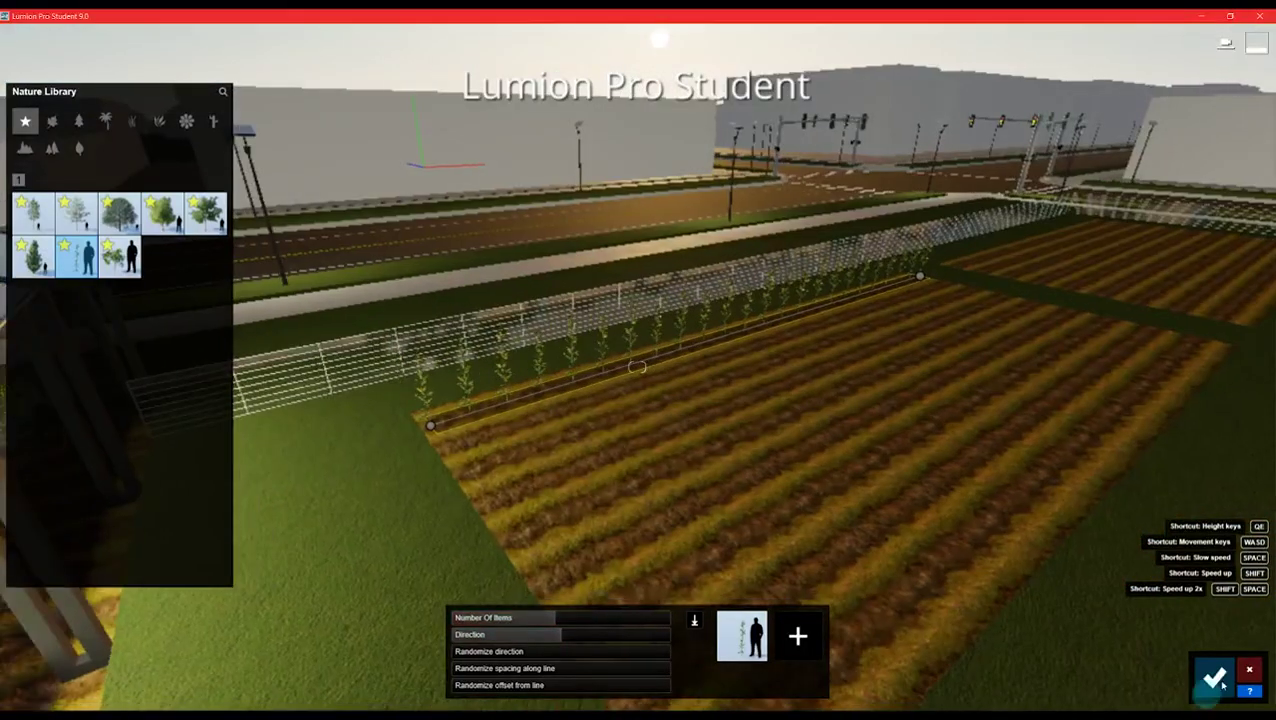
left_click(1214, 678)
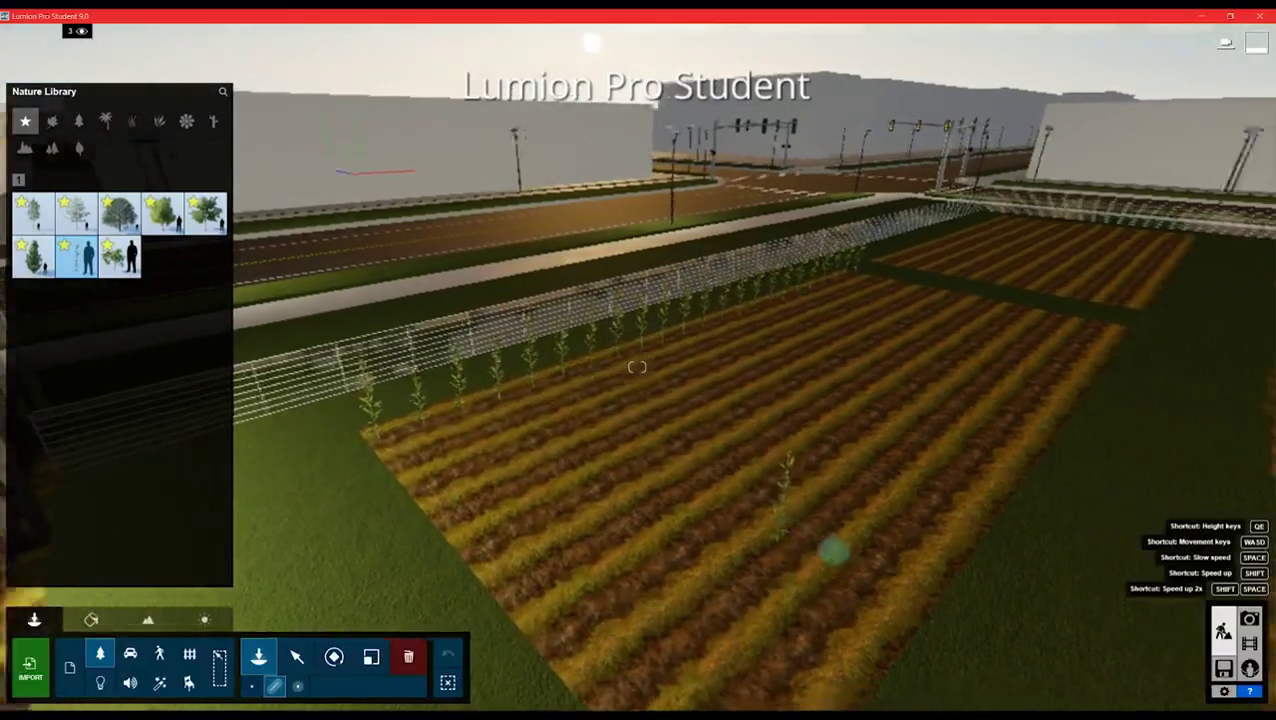
- Select the whole cornstalk row and duplicate it furrow by furrow across the crop bed
left_click(296, 656)
left_click_drag(554, 393, 316, 262, "ctrl")
key("w")
right_click_drag(356, 322, 367, 464)
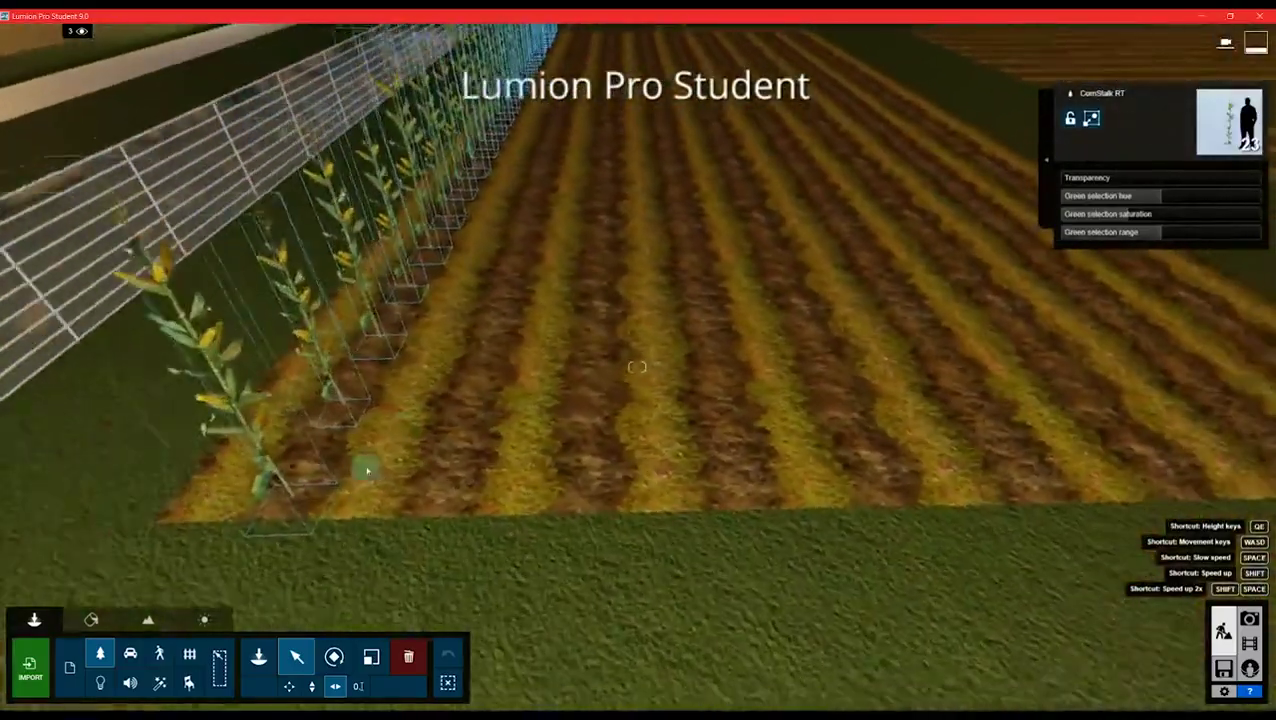
left_click_drag(461, 494, 598, 486, "alt")
left_click_drag(598, 486, 725, 489, "alt")
key("d")
left_click_drag(314, 484, 595, 476, "alt")
left_click_drag(595, 476, 869, 470, "alt")
left_click_drag(869, 470, 993, 467, "alt")
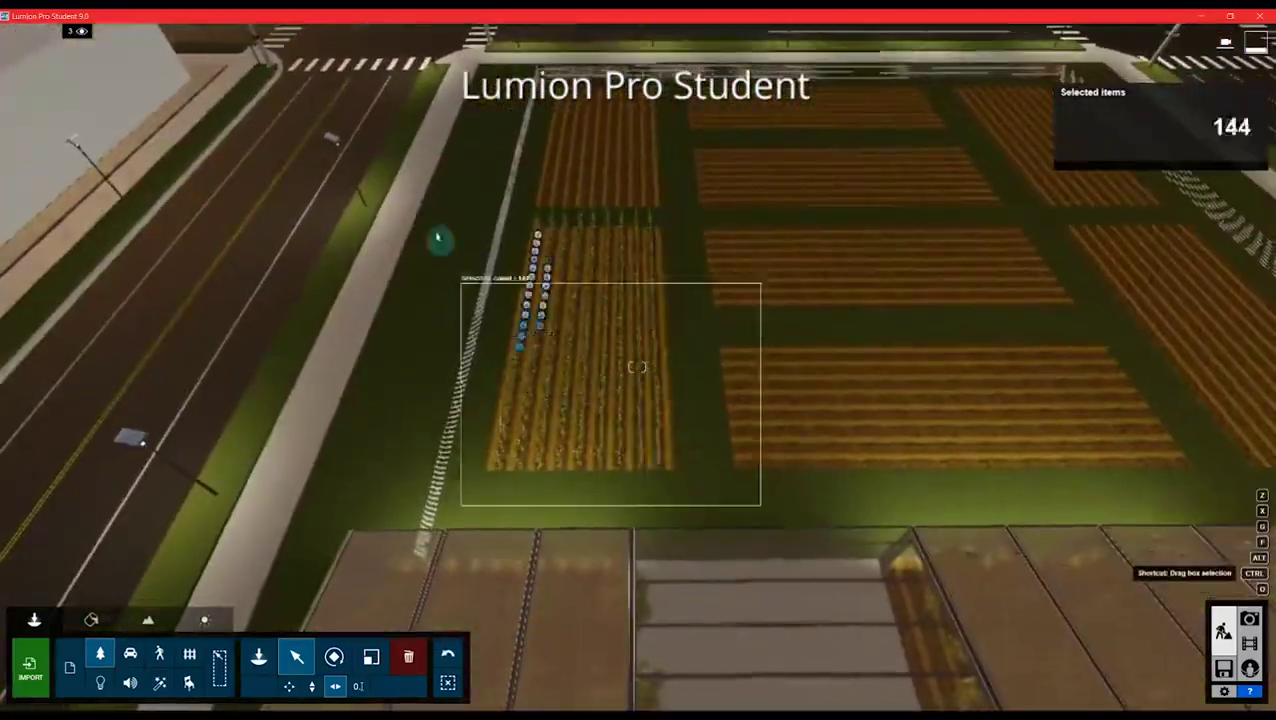
- Copy all cornstalks onto the adjacent bed, and duplicate both planted beds to the opposite side of the field
left_click_drag(760, 507, 762, 505)
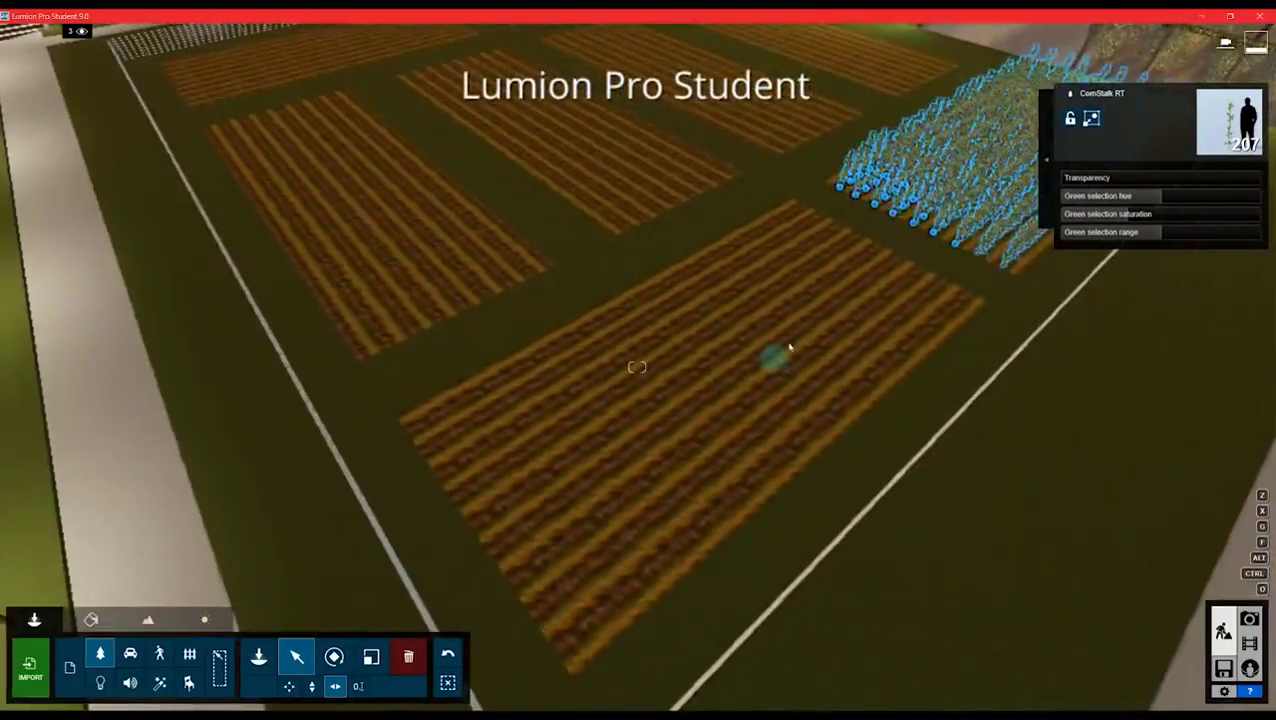
left_click(561, 643)
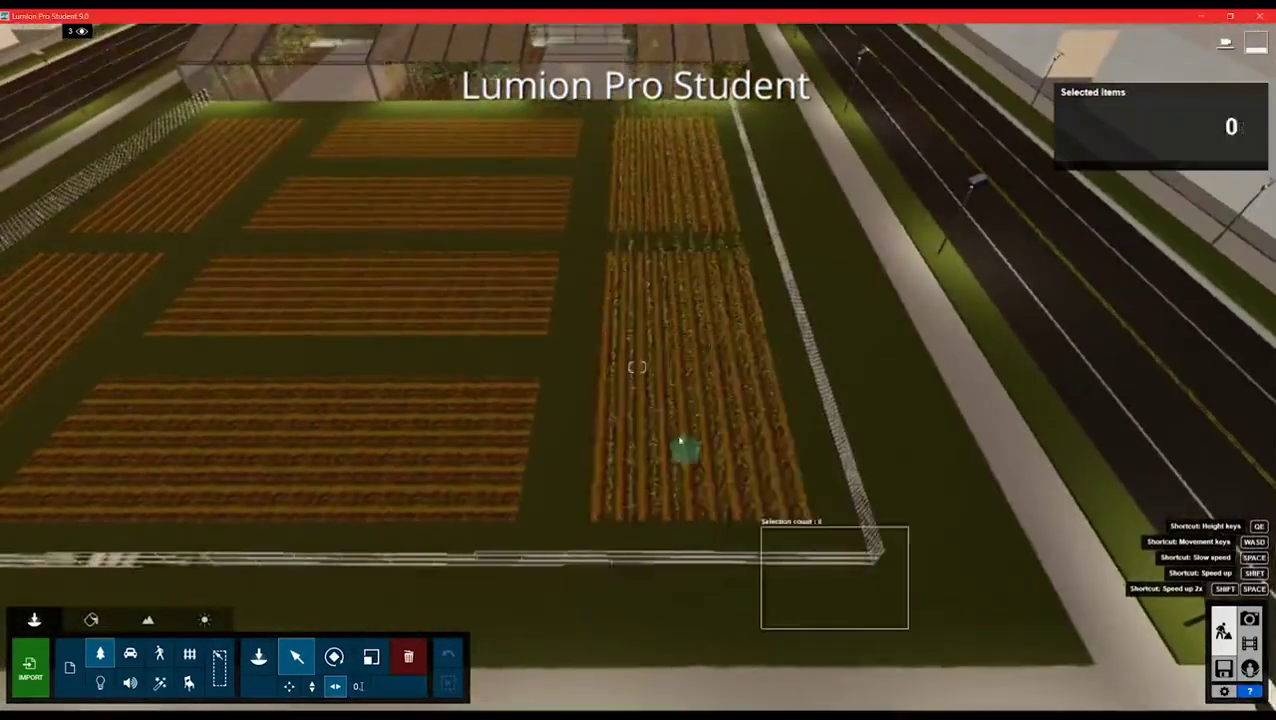
left_click_drag(681, 441, 476, 50, "ctrl")
key("a")
left_click_drag(1111, 517, 211, 521, "alt")
- Mass-place a row of FicusLyrata 005 plants on the middle bed beside the greenhouses and copy it across the remaining middle beds
right_click_drag(211, 521, 747, 592)
key("w")
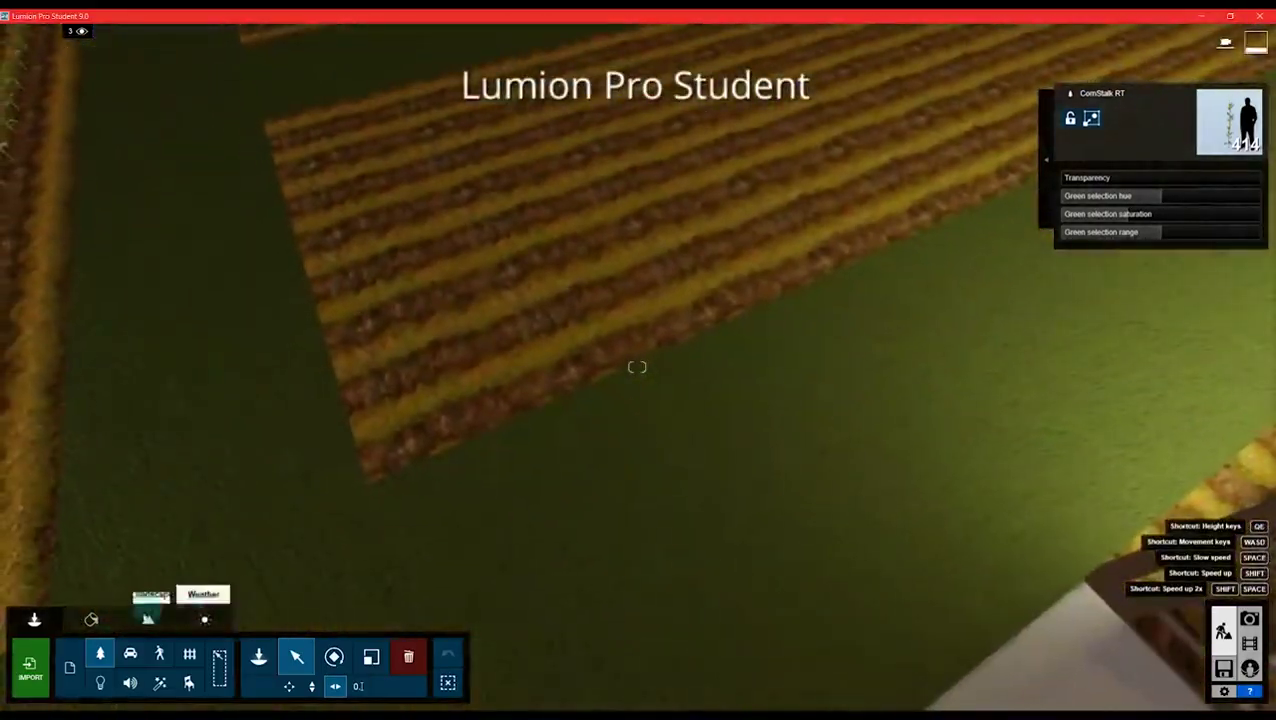
left_click(100, 655)
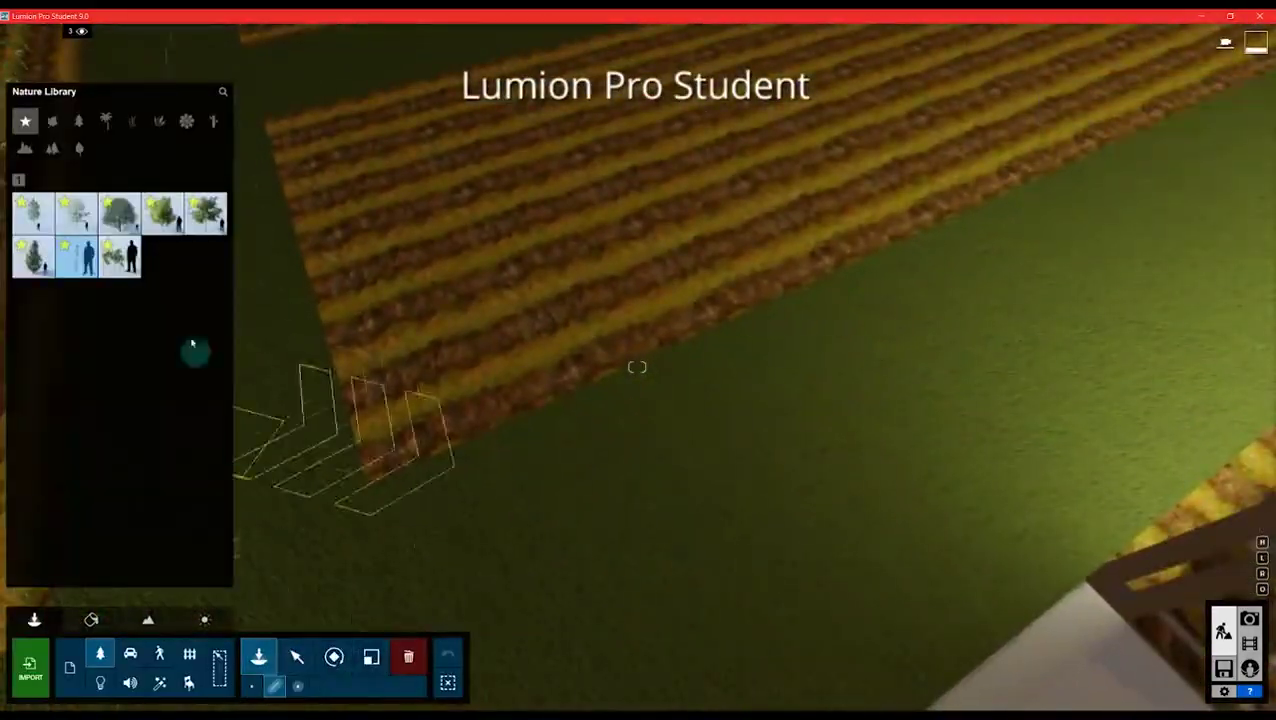
left_click(374, 390)
left_click(632, 310)
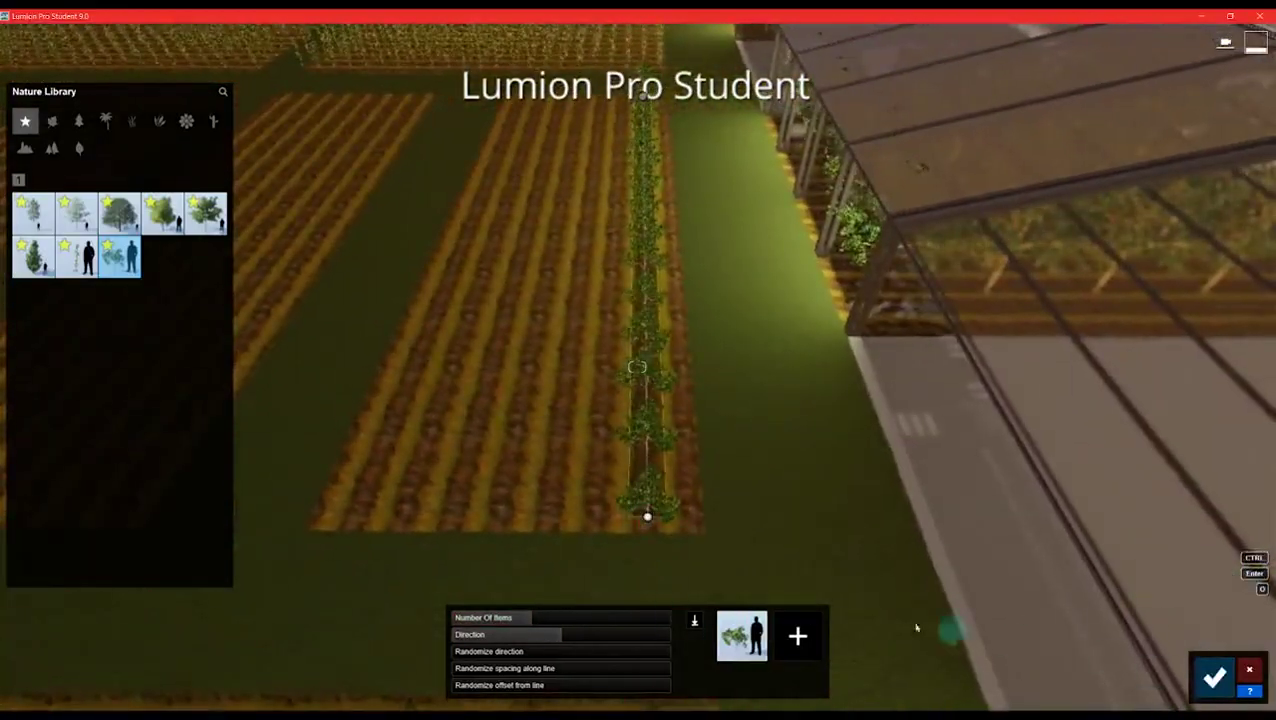
key("Return")
left_click(649, 515)
left_click_drag(604, 516, 502, 514, "alt")
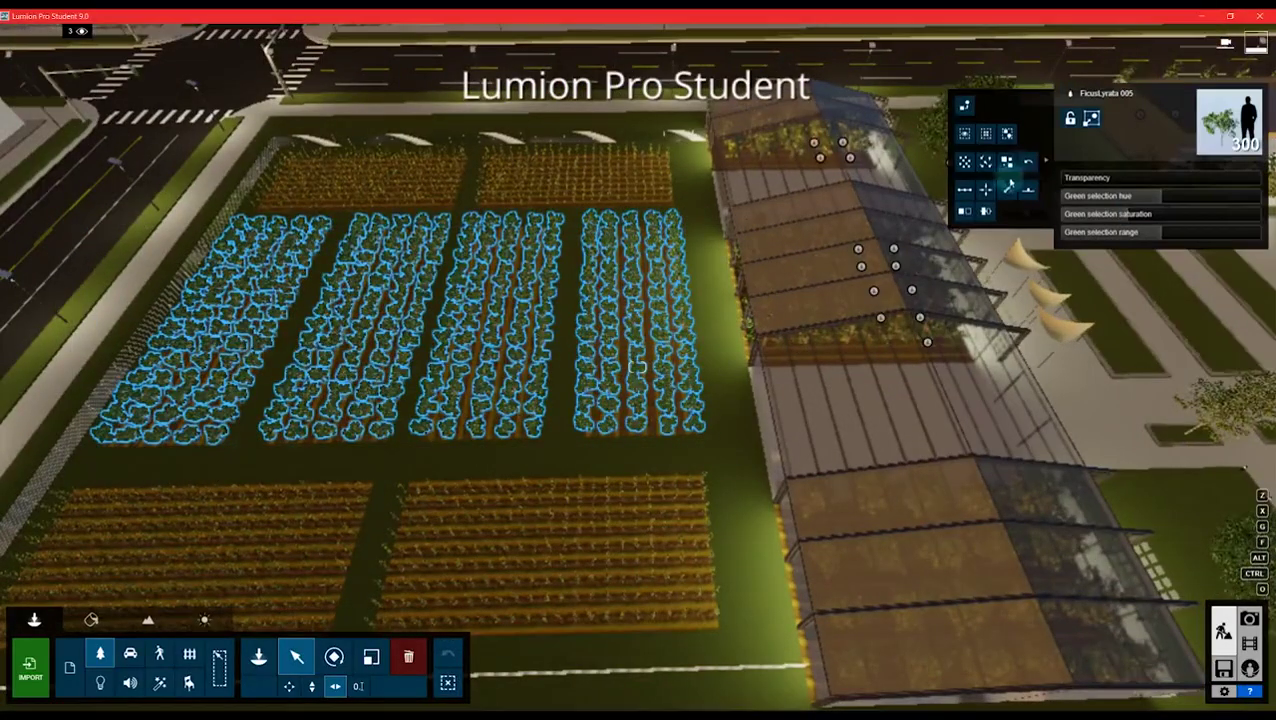
- Mass-place a tree line with the first favourite tree along the outside of the crop field's fence, following its corners
right_click_drag(695, 365, 690, 340)
left_click(259, 657)
right_click_drag(420, 475, 350, 485)
left_click(298, 539)
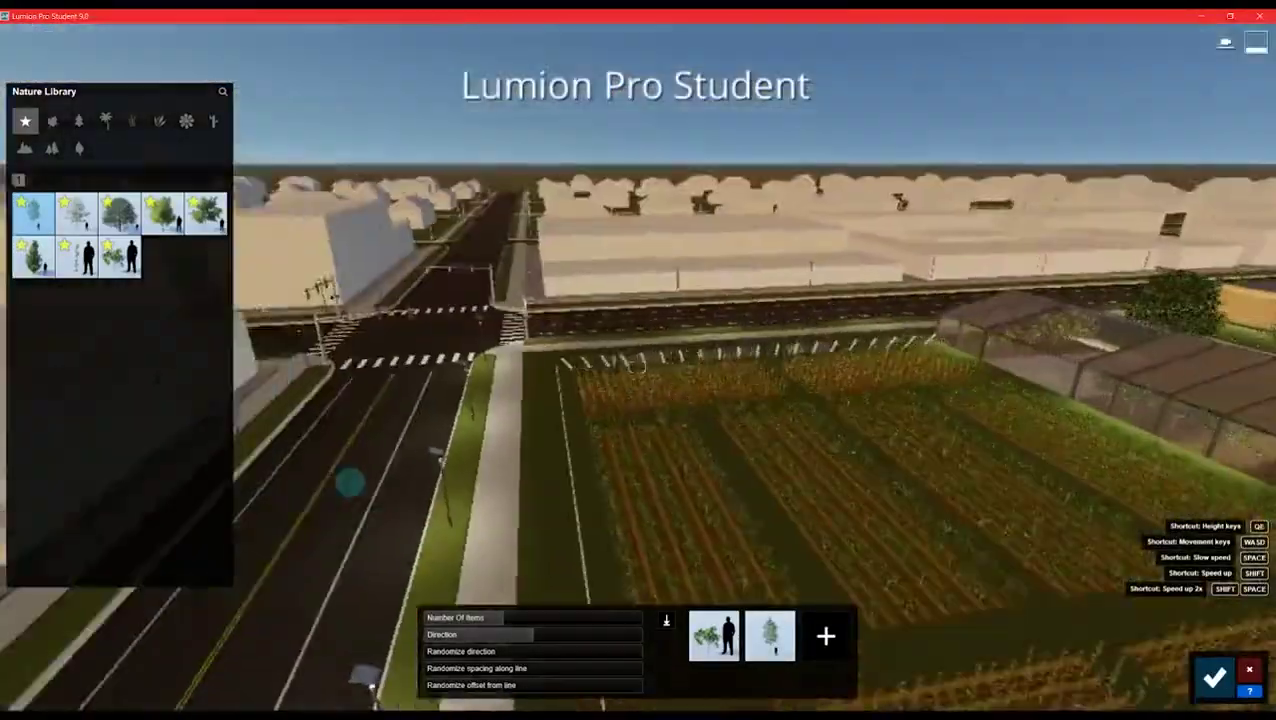
key("w")
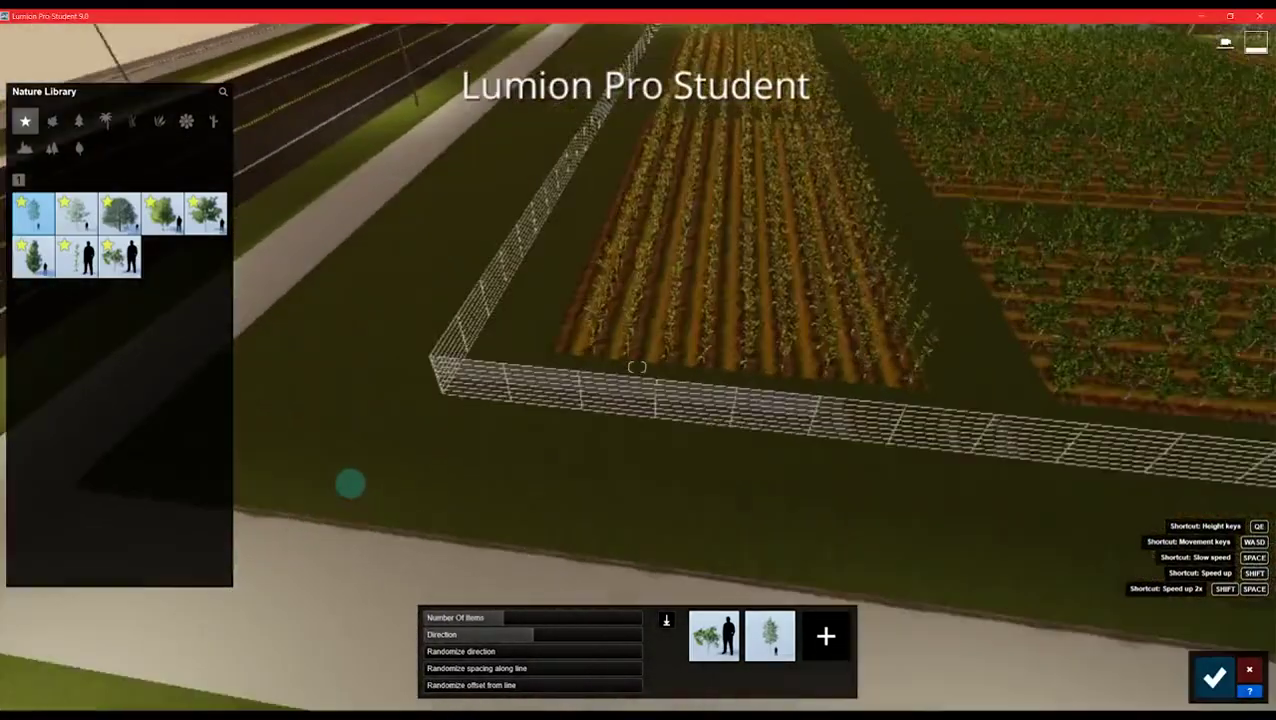
right_click_drag(350, 484, 368, 150)
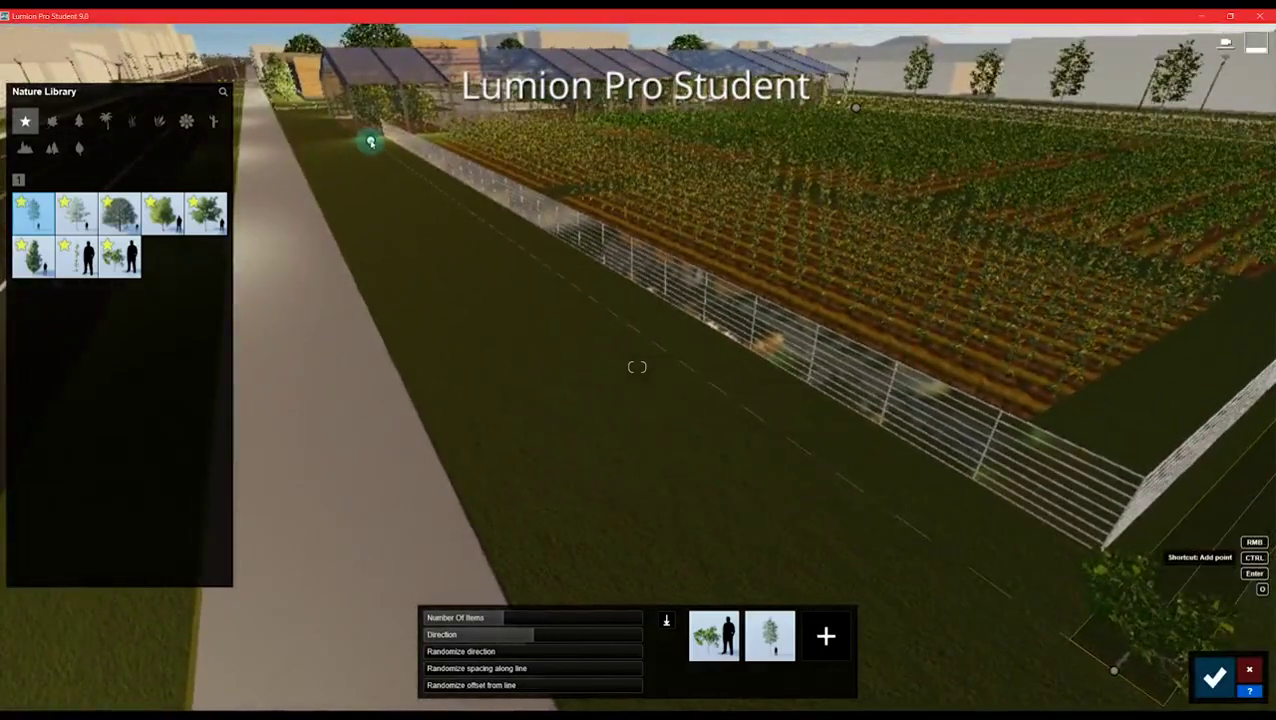
right_click_drag(459, 288, 503, 349)
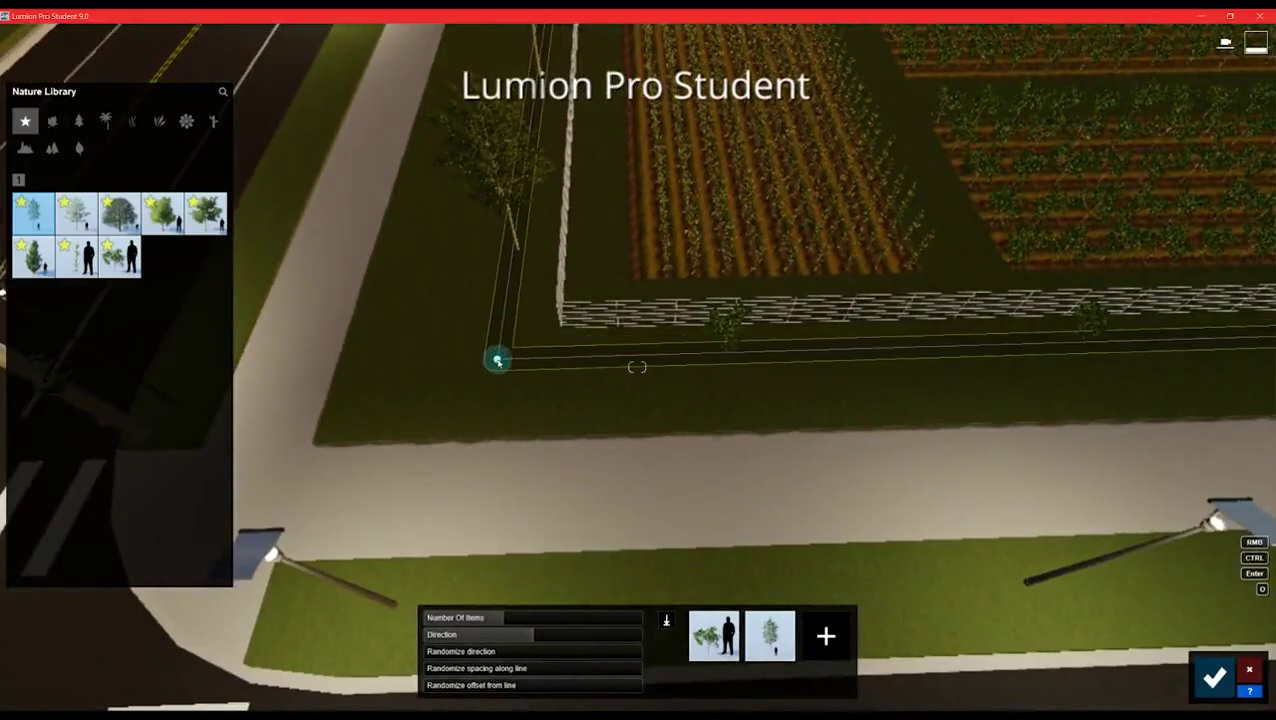
right_click_drag(497, 357, 960, 188)
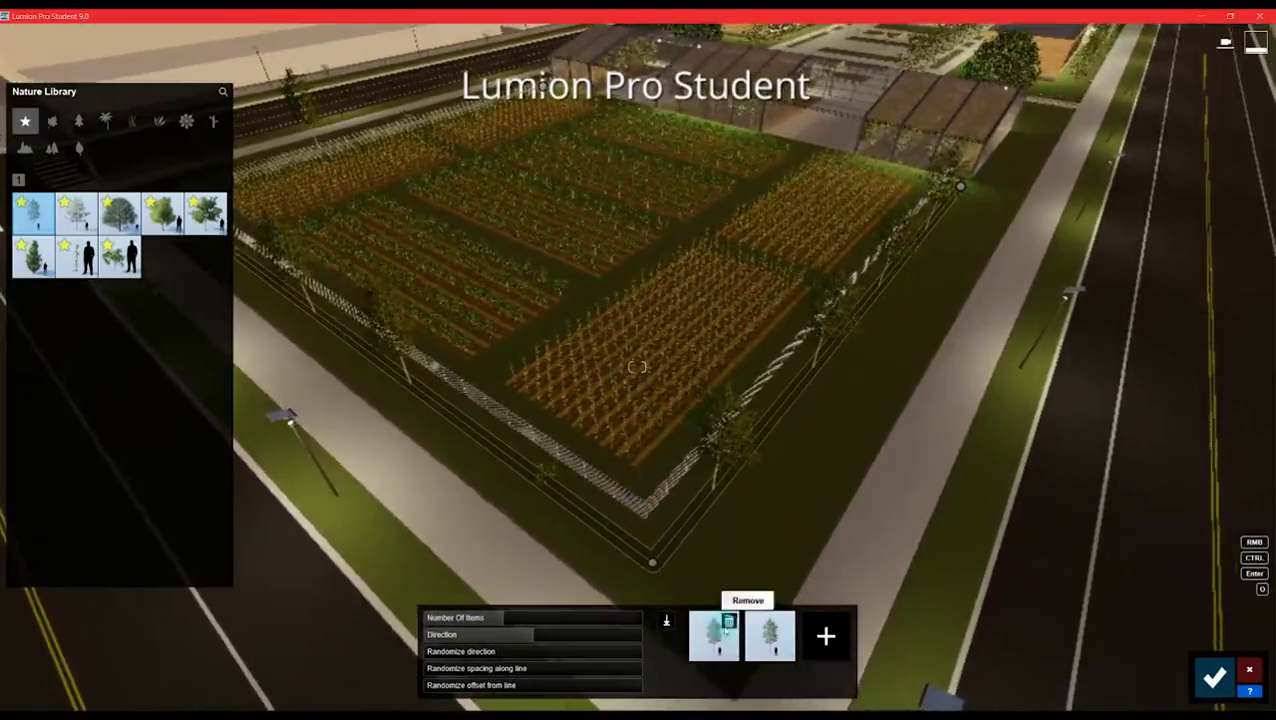
- Remove the extra item from the tree line's plant mix, increase the number of trees, and accept the placement
left_click(729, 622)
left_click_drag(540, 615, 560, 619)
right_click_drag(544, 507, 640, 485)
left_click(1213, 677)
- Render the bird's-eye shot in photo 2 at Desktop 1920x1080, overwriting test.jpg
right_click_drag(637, 367, 640, 366)
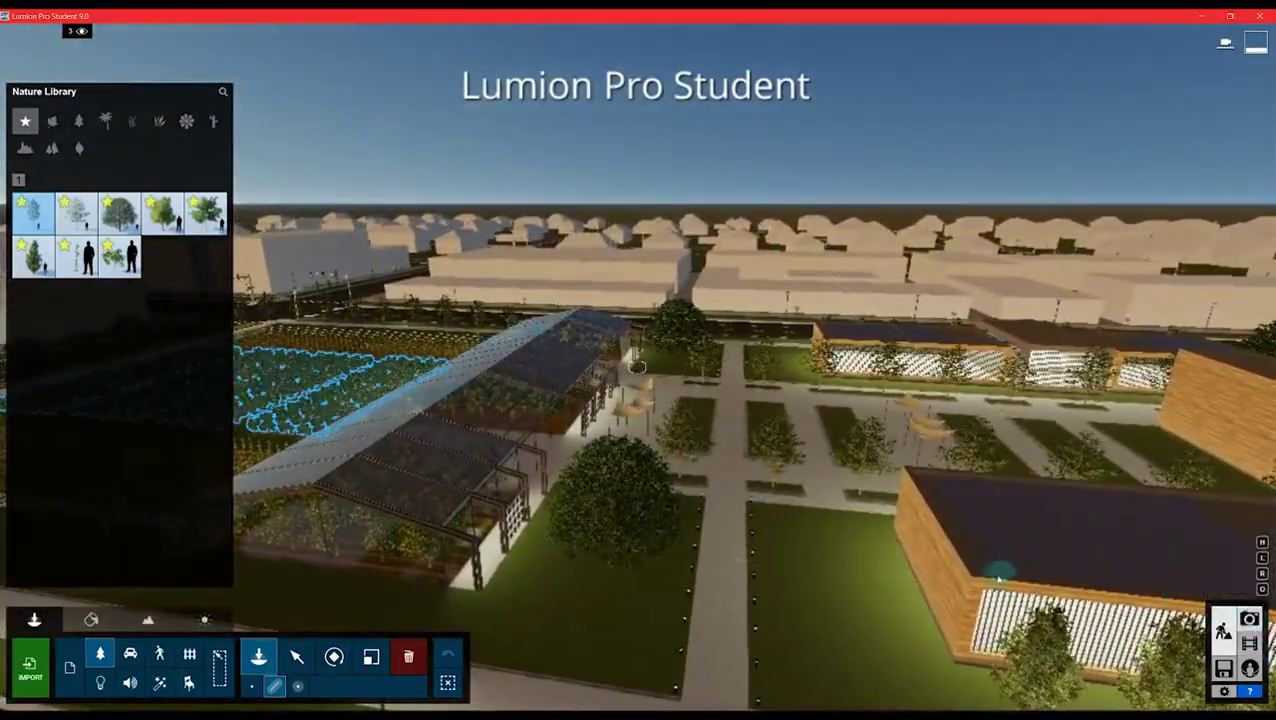
left_click(1249, 619)
left_click(197, 630)
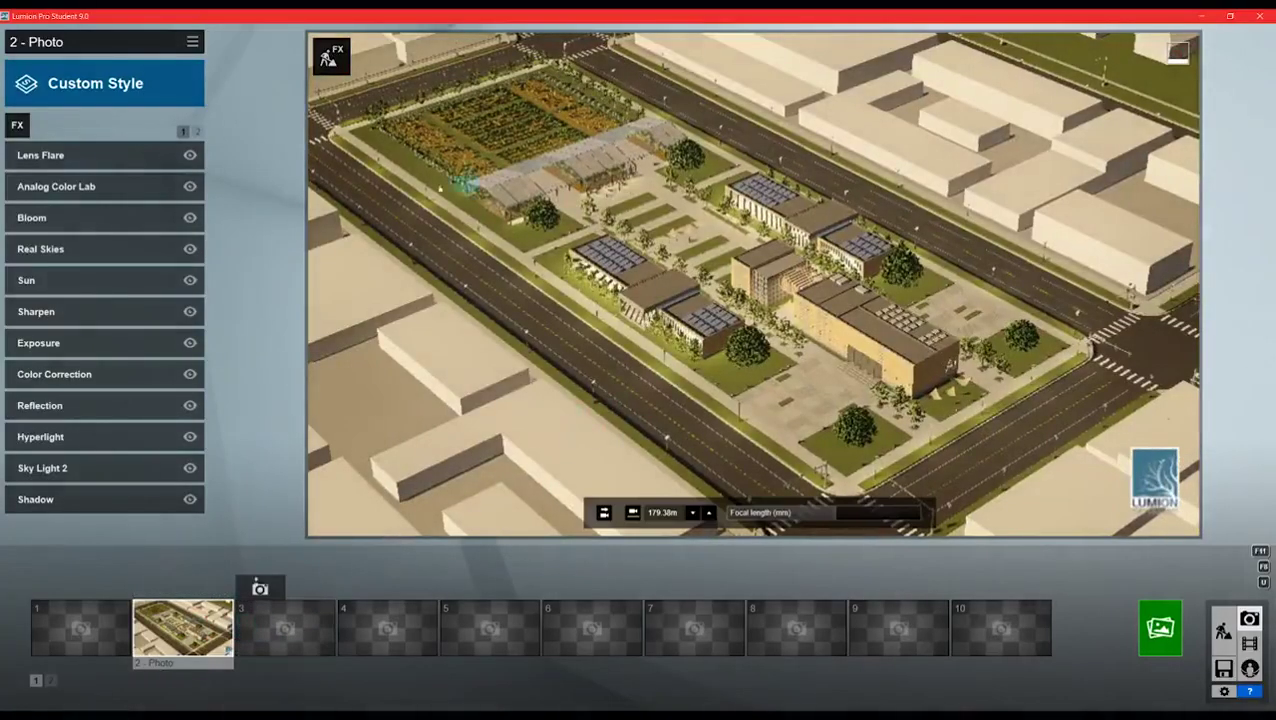
left_click(1160, 627)
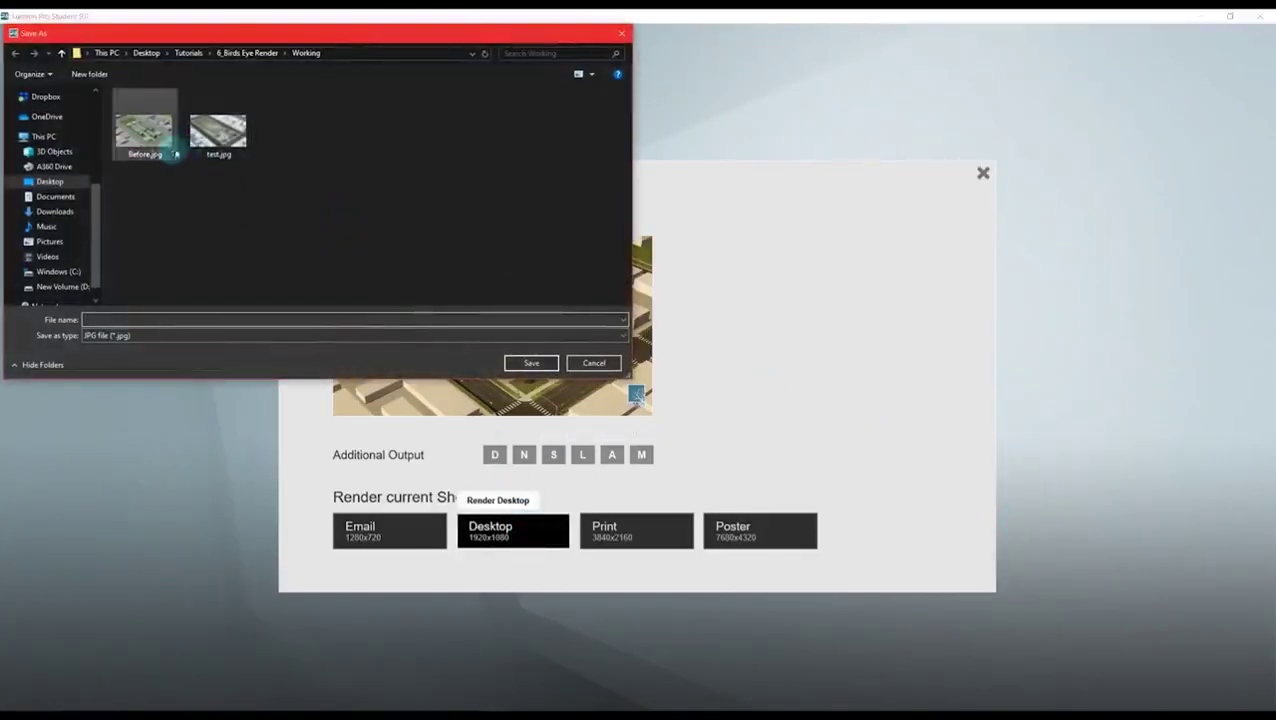
left_click(219, 121)
left_click(530, 362)
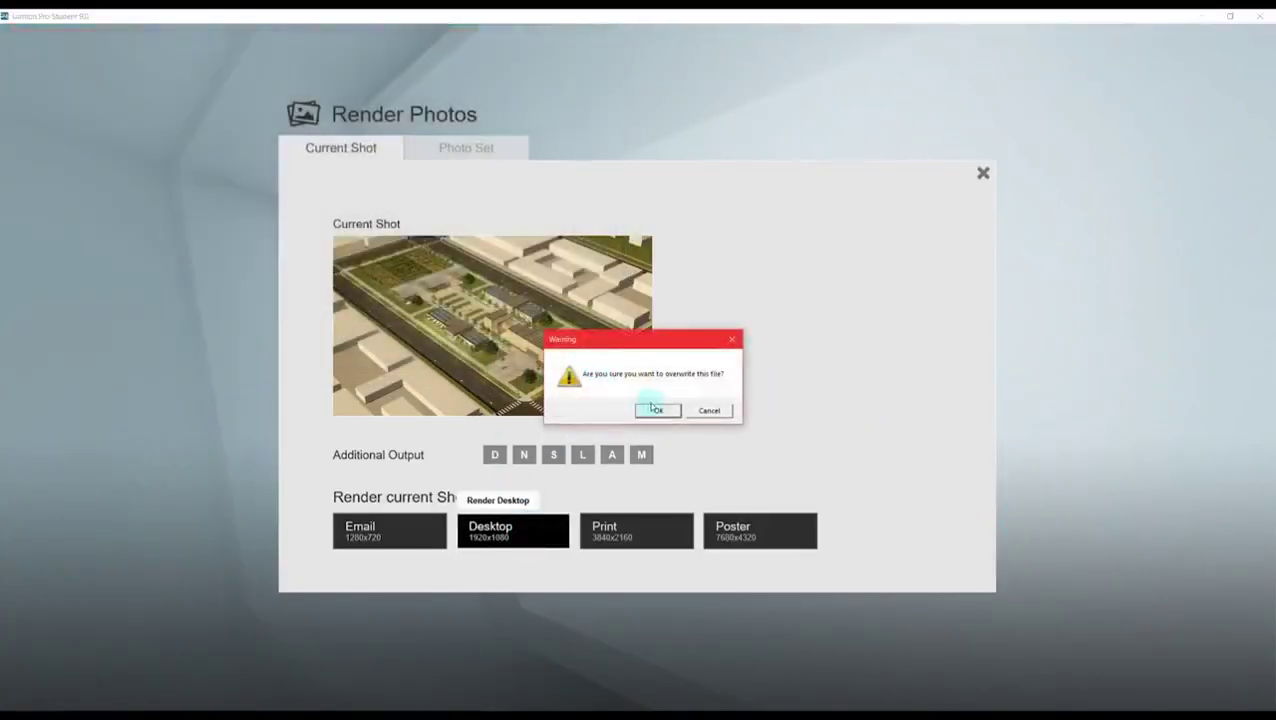
left_click(655, 407)
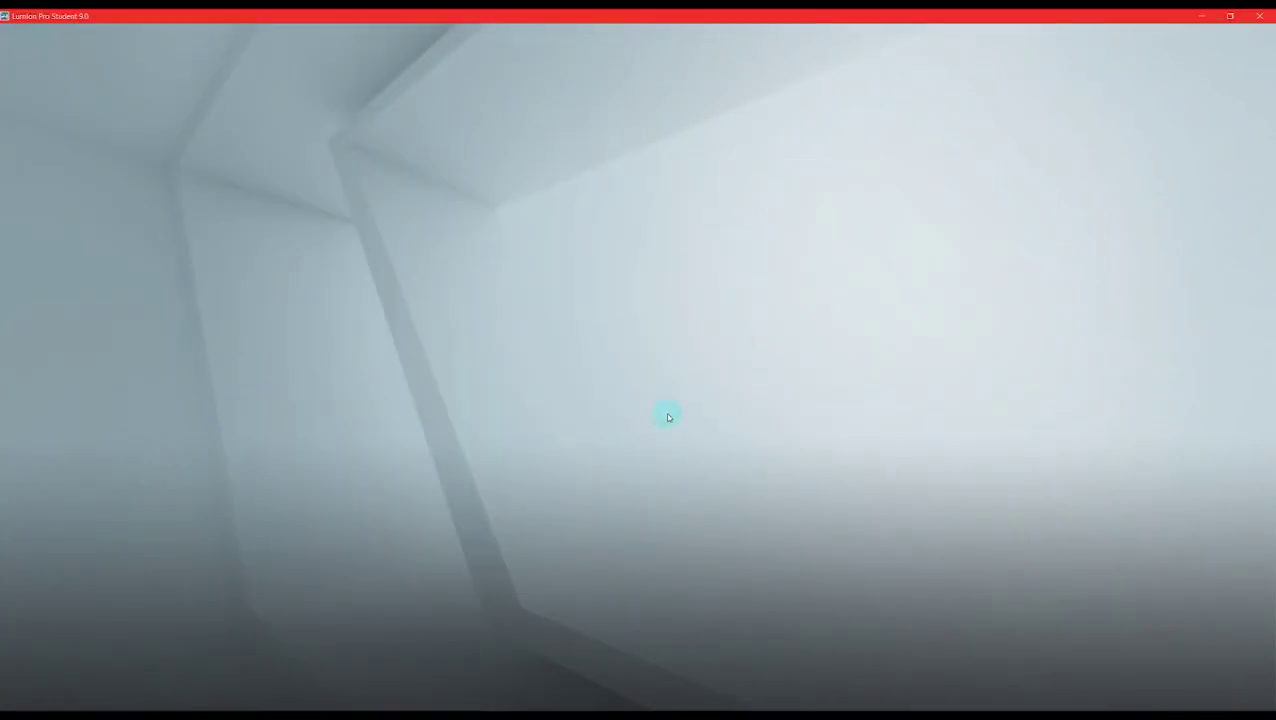
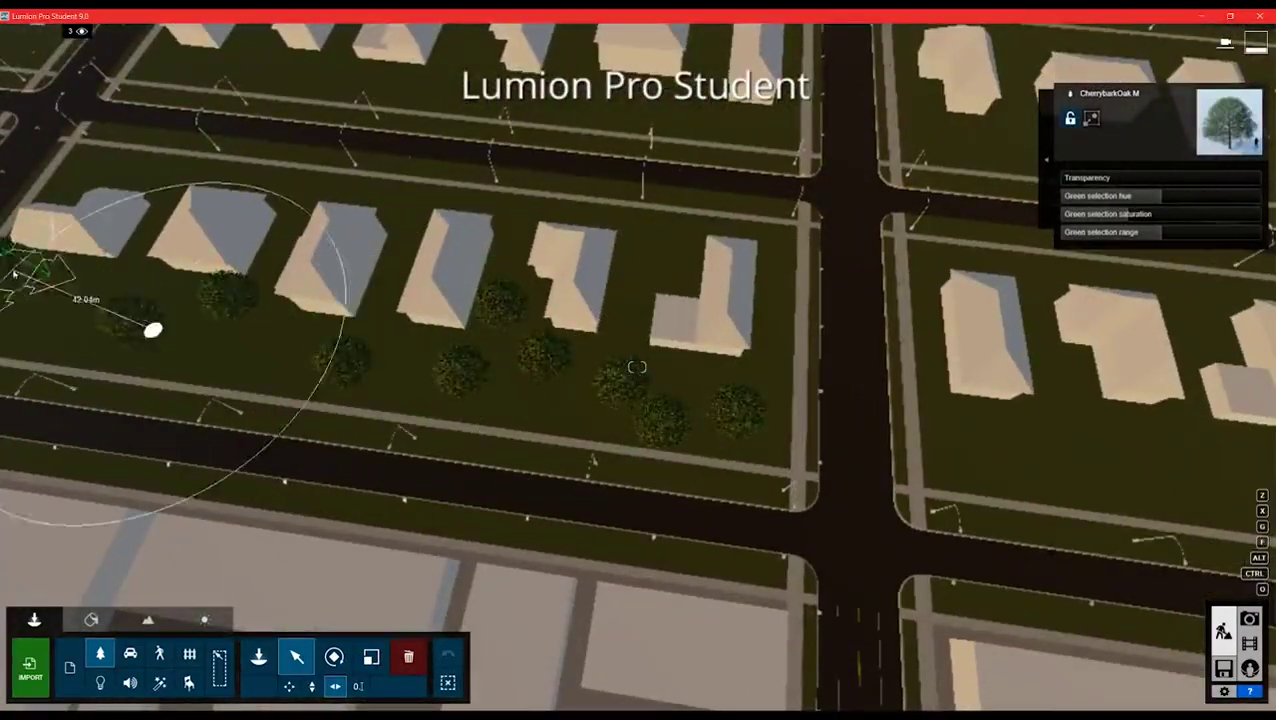
- Delete a misplaced tree on the street between the campus and the neighbouring blocks
right_click_drag(637, 367, 340, 350)
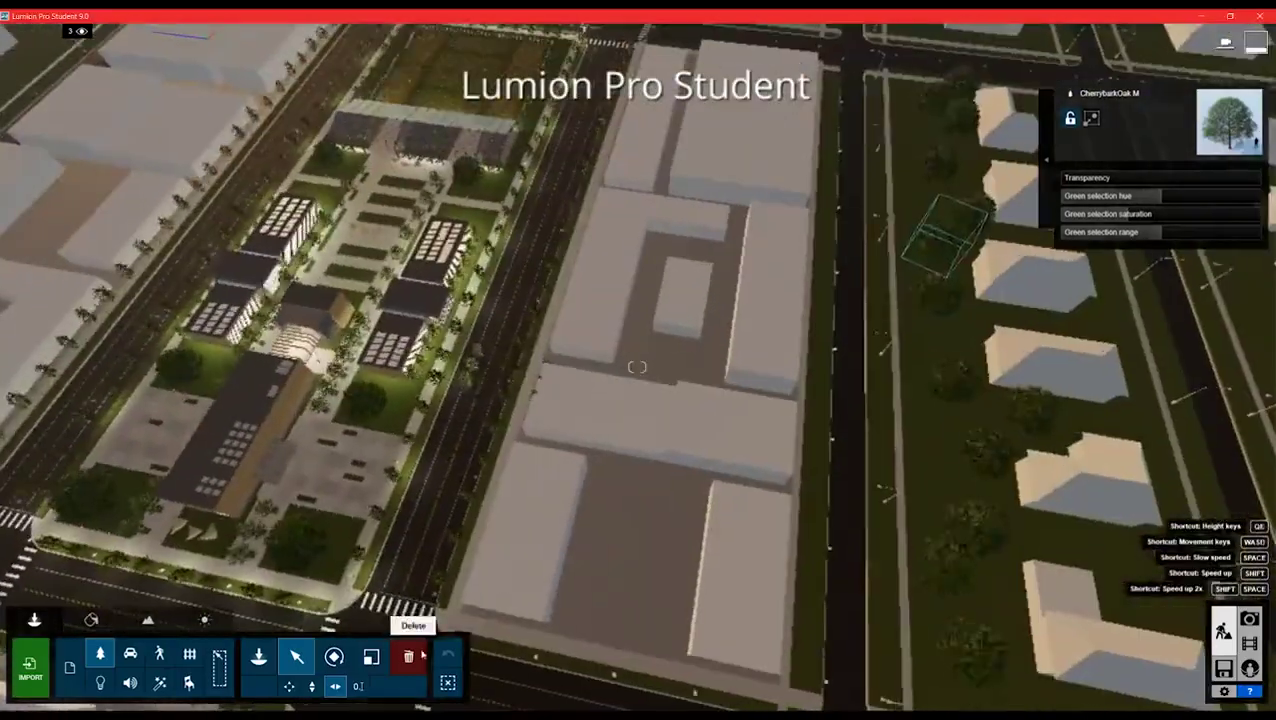
left_click(408, 657)
left_click(531, 397)
- Select the row of AmericanBeech-M4 HQ trees on the street verge and duplicate it along a neighbouring street
left_click(297, 657)
right_click_drag(637, 367, 818, 525)
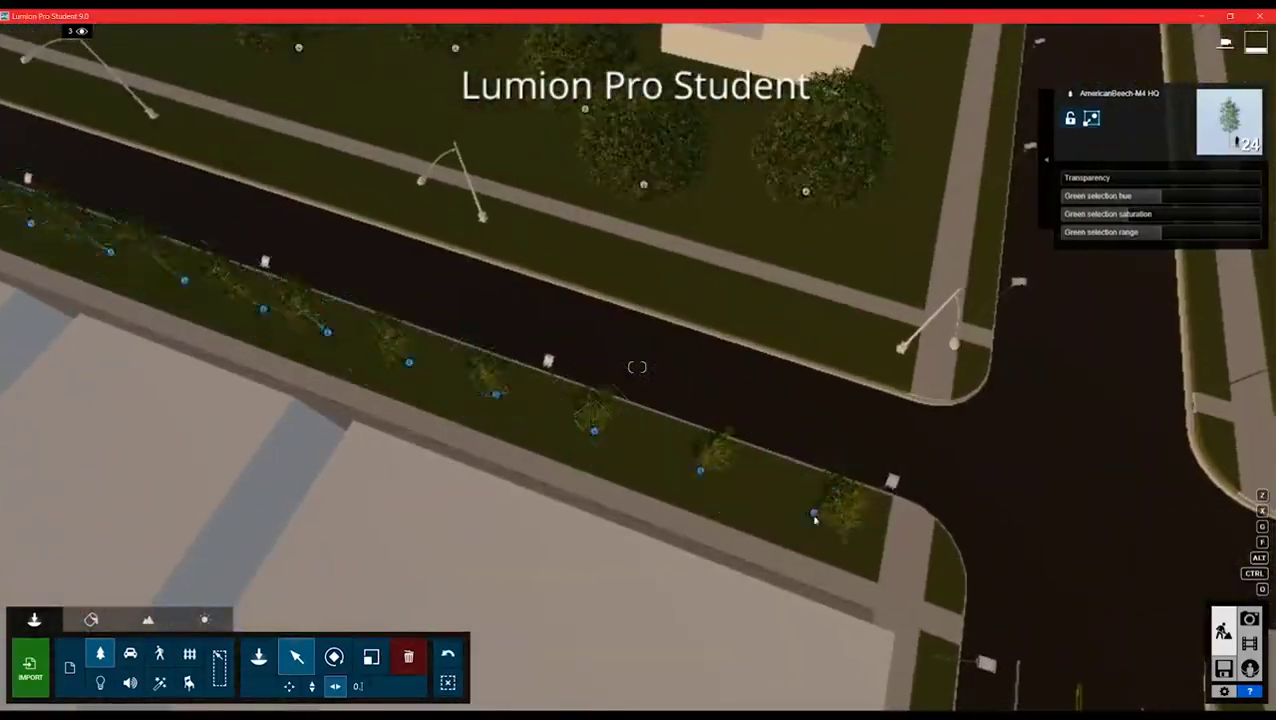
right_click_drag(637, 367, 637, 300)
left_click_drag(68, 493, 598, 415, "alt")
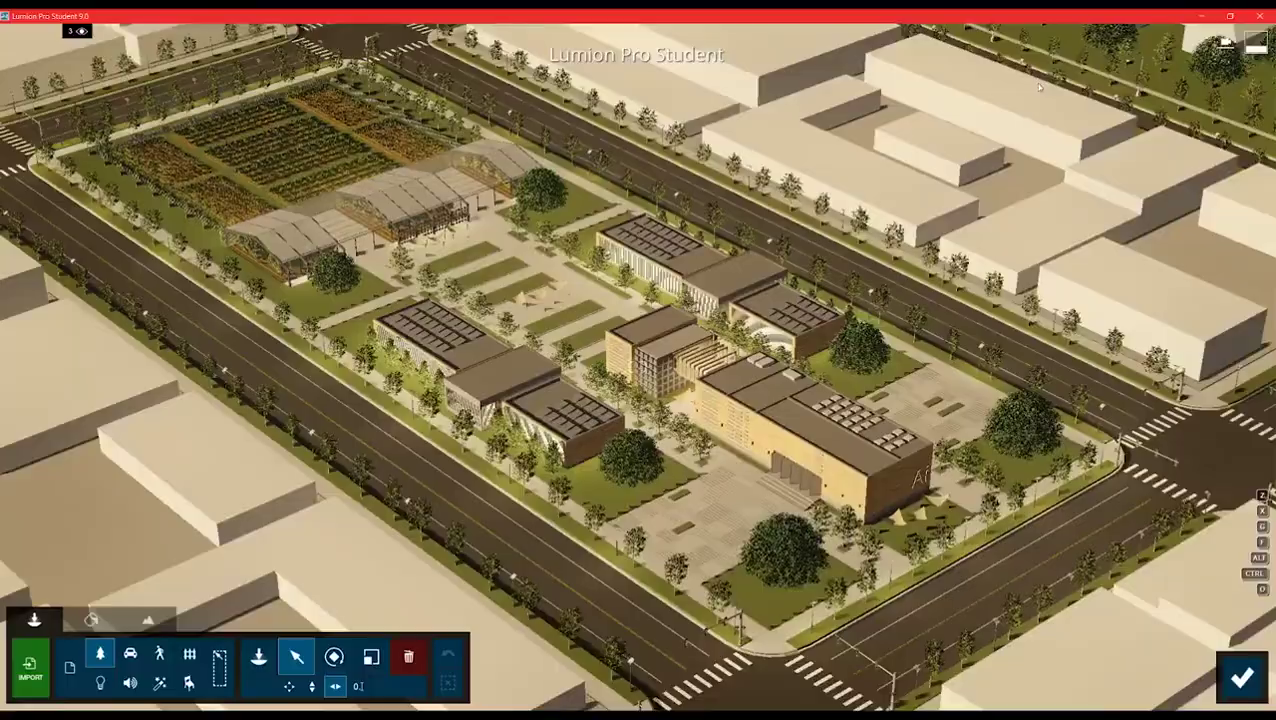
right_click_drag(637, 367, 637, 330)
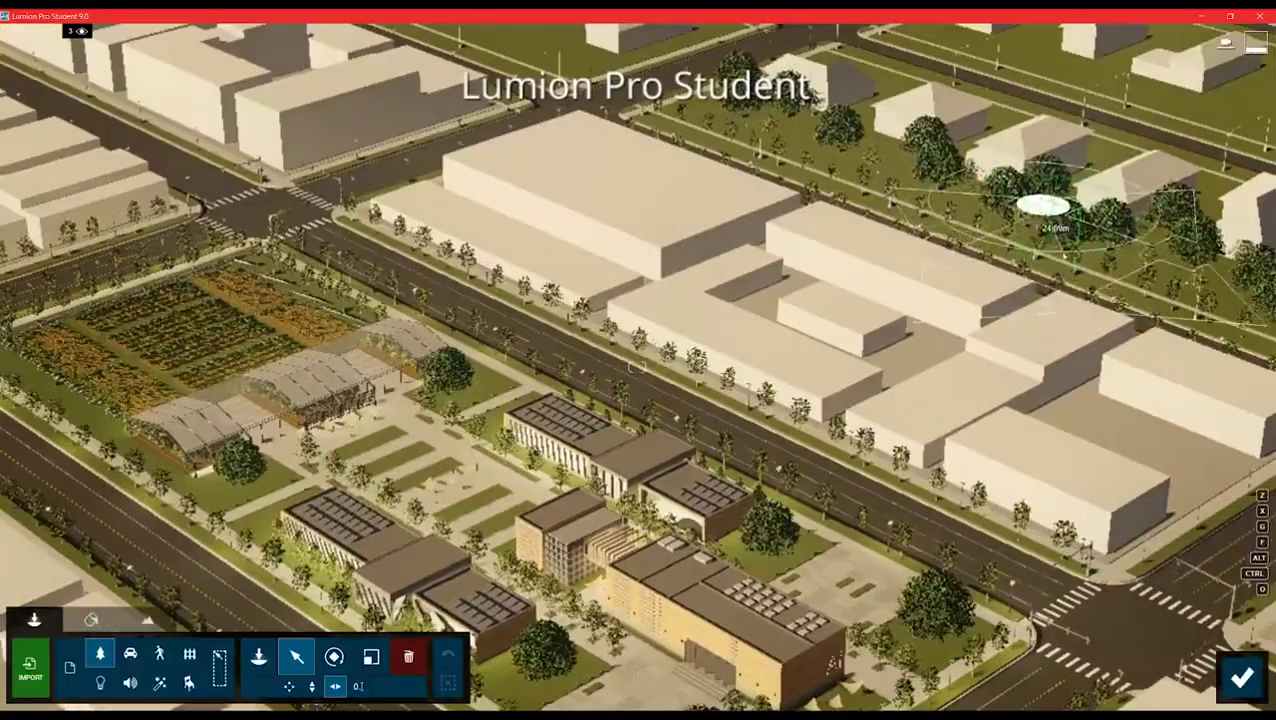
left_click_drag(858, 318, 1125, 390, "ctrl")
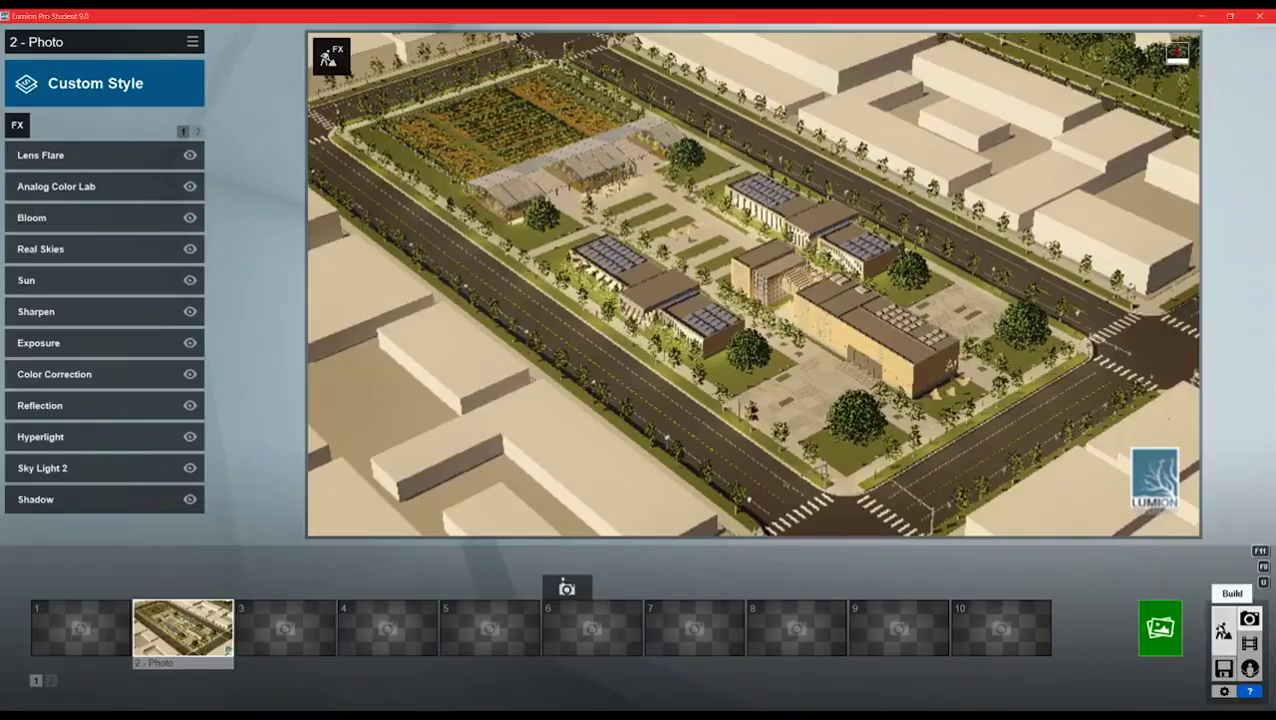
- Return from photo 2 to build mode and make layer 4 the active layer
left_click(1222, 630)
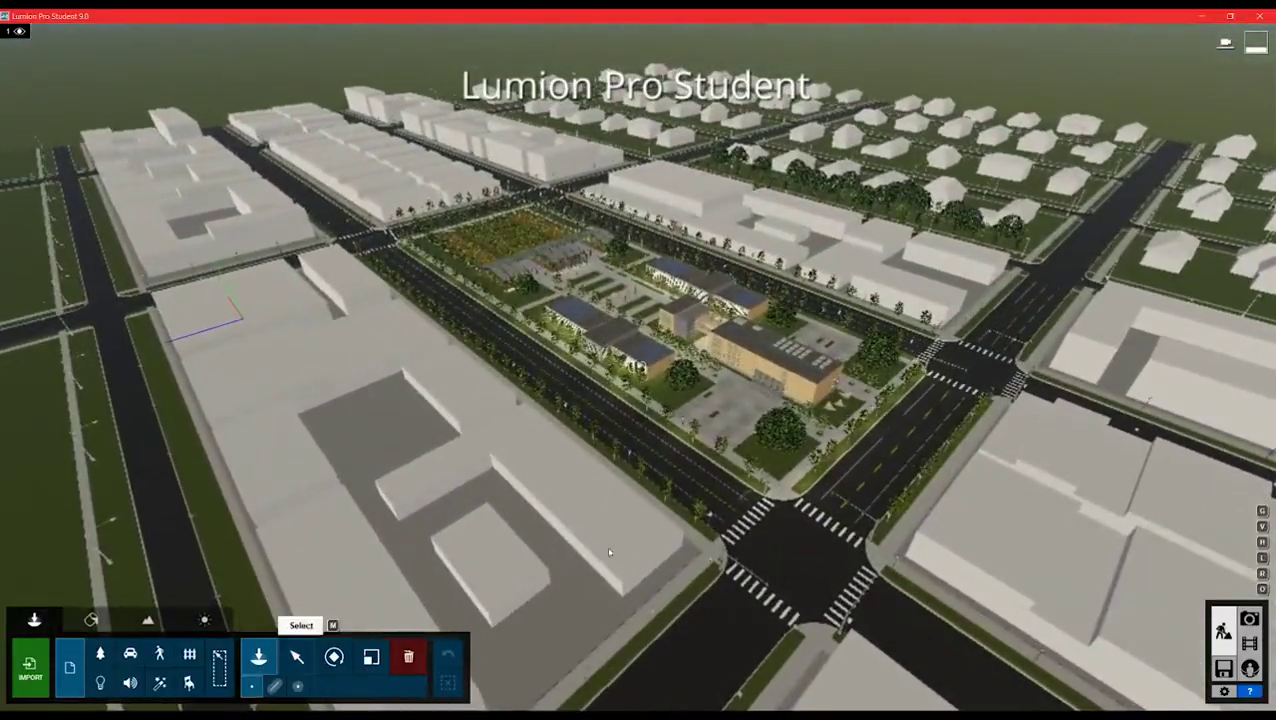
left_click(258, 656)
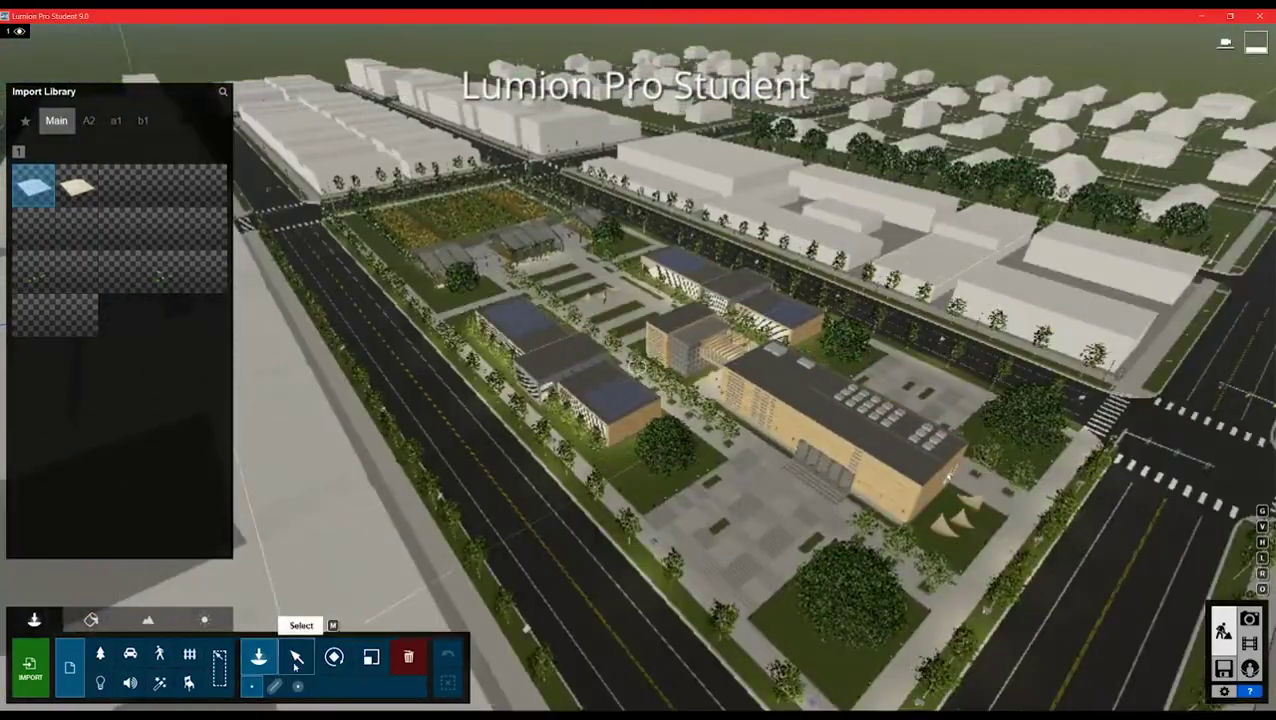
left_click(296, 657)
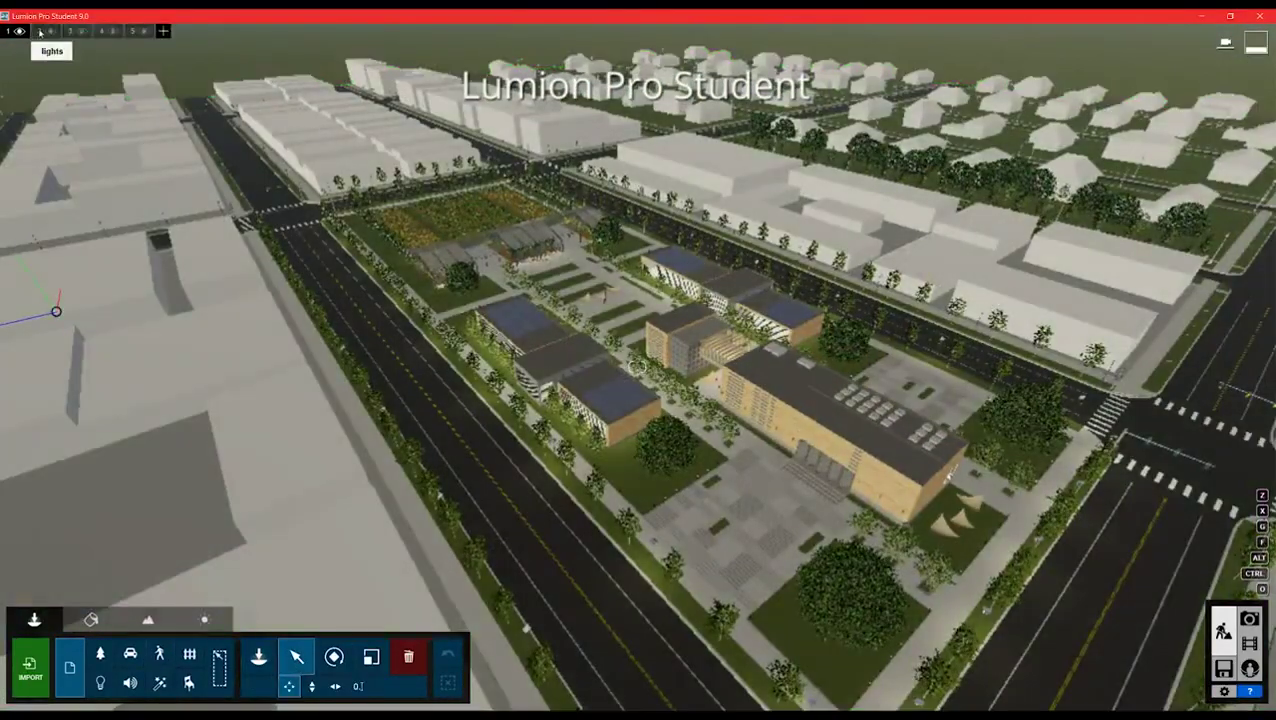
left_click(41, 31)
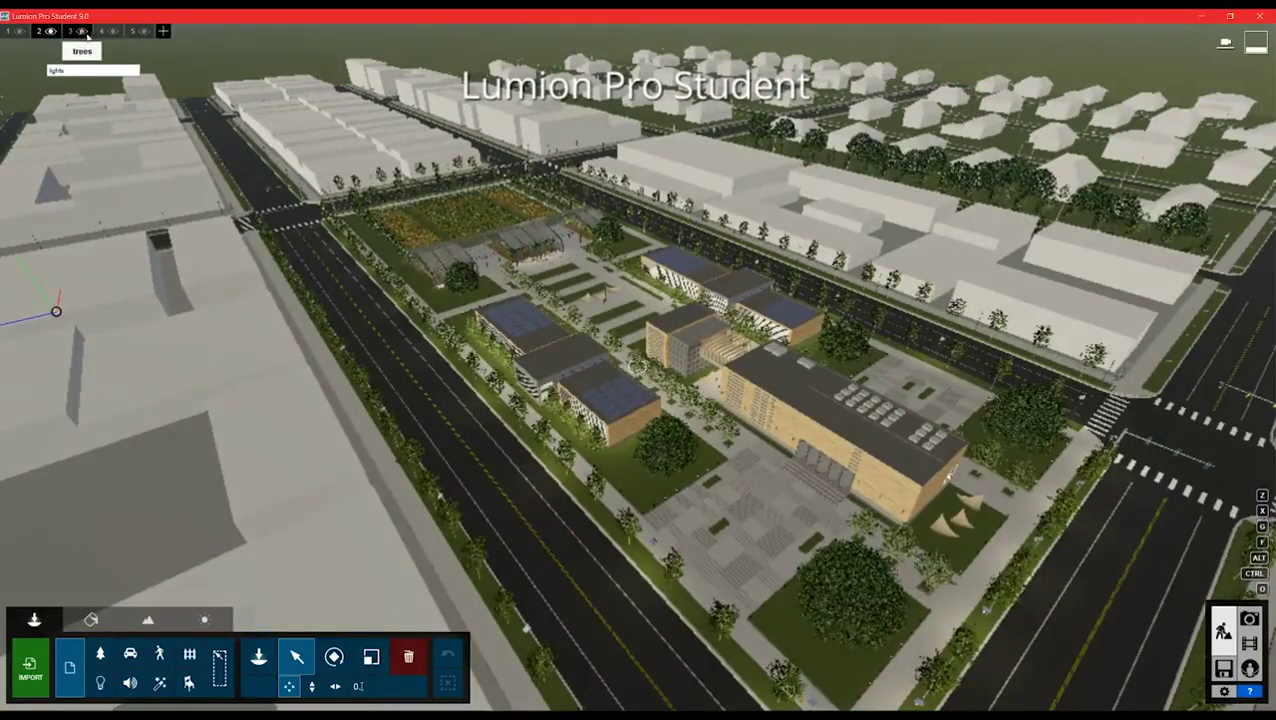
left_click(101, 31)
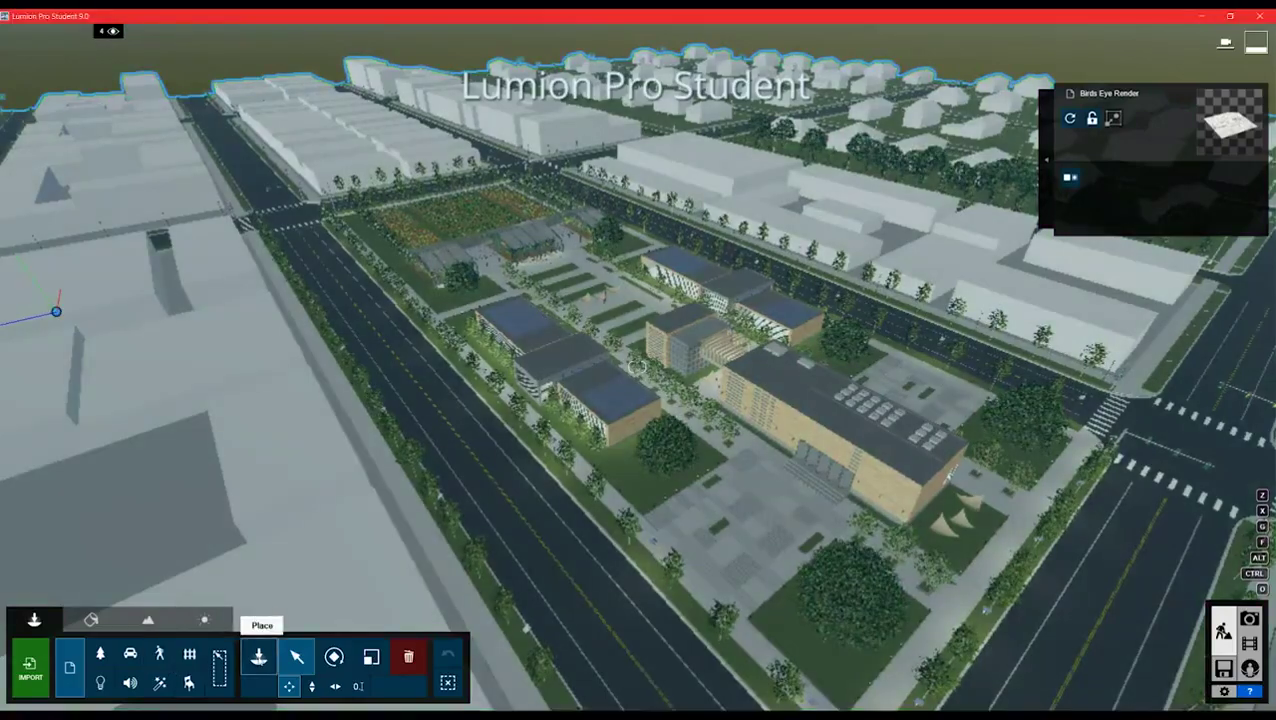
- Lay a mass-placement line of transport objects along the street lane beside the campus, from the near crosswalk to the far crosswalk
left_click(258, 656)
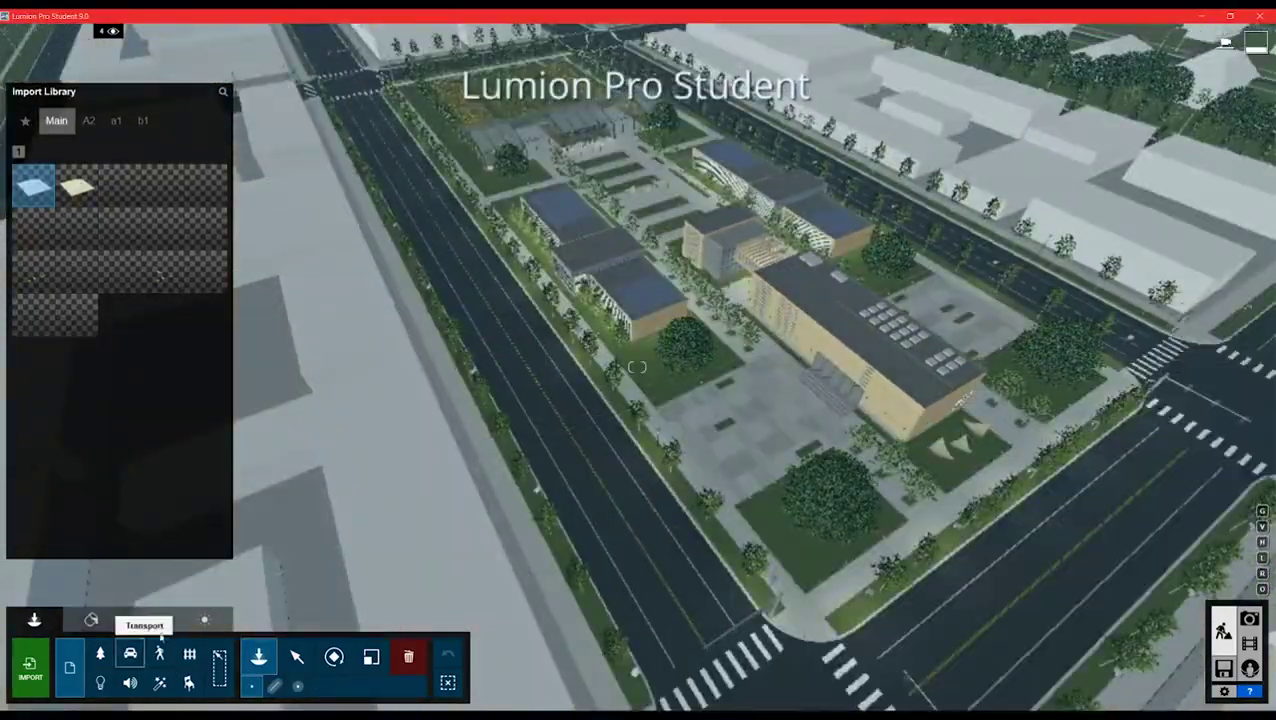
left_click(130, 654)
right_click_drag(622, 482, 612, 600)
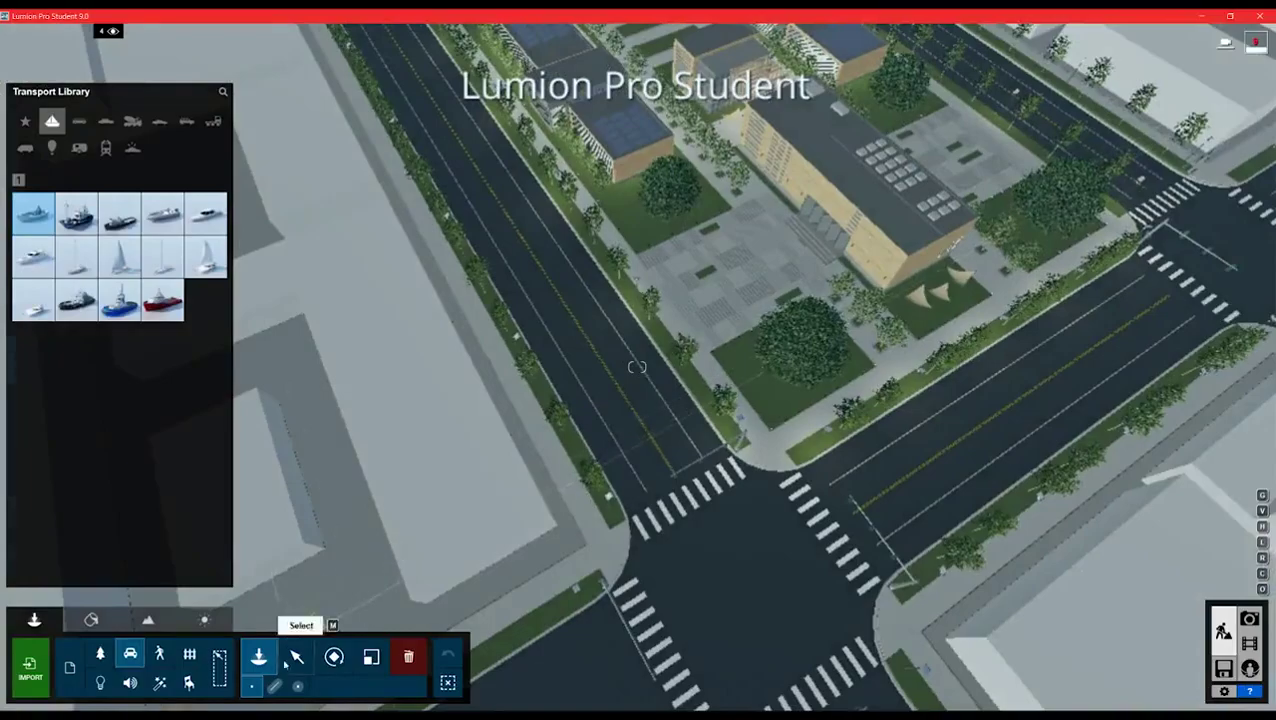
left_click(275, 686)
key("w")
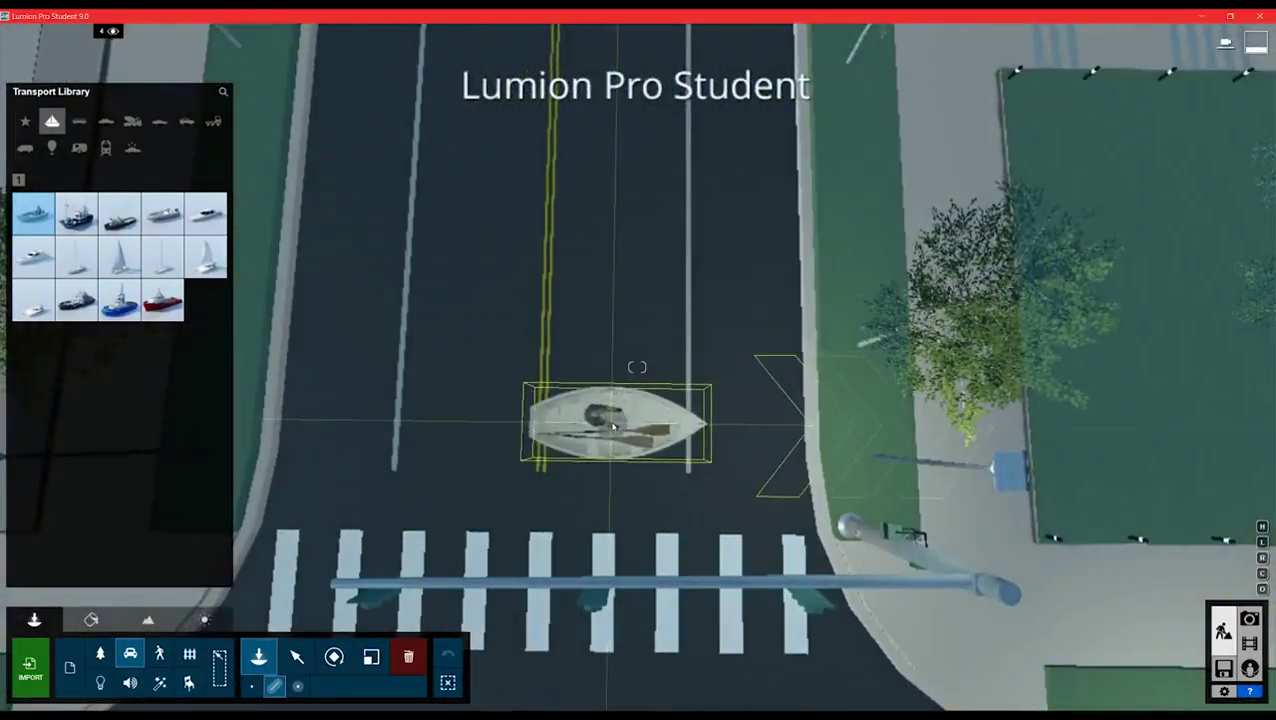
key("s")
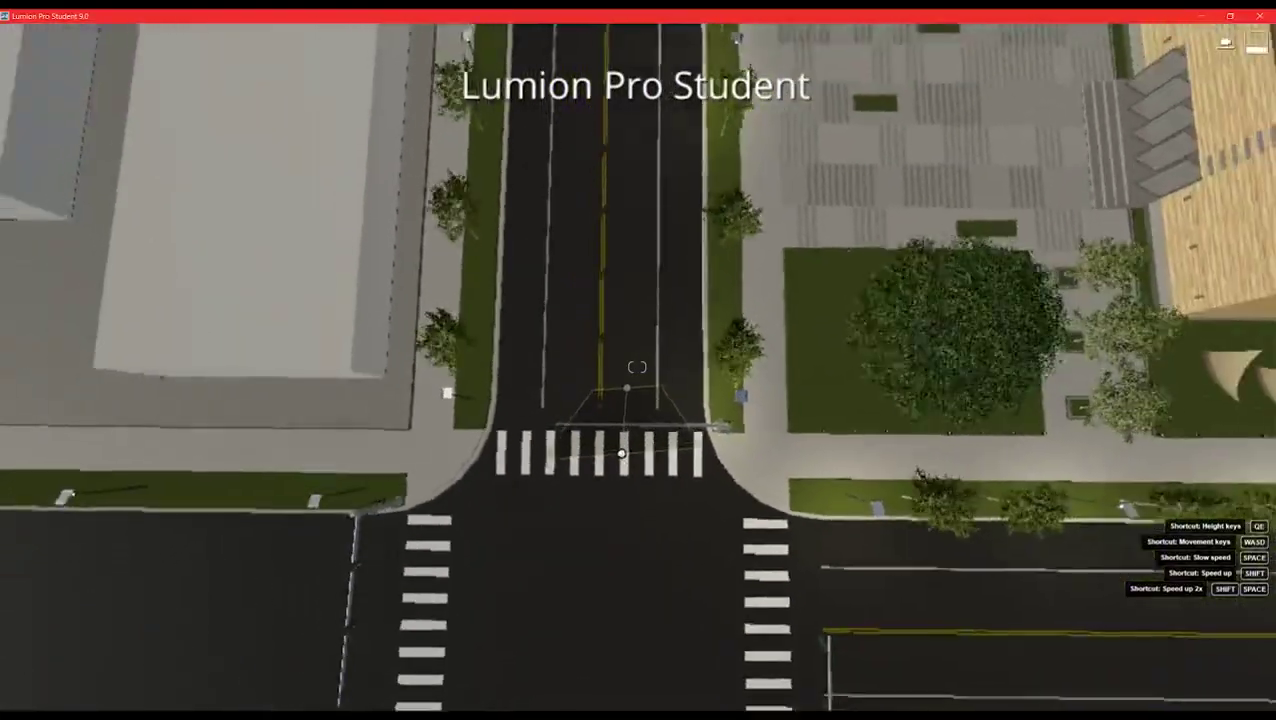
right_click_drag(621, 450, 561, 299)
key("w")
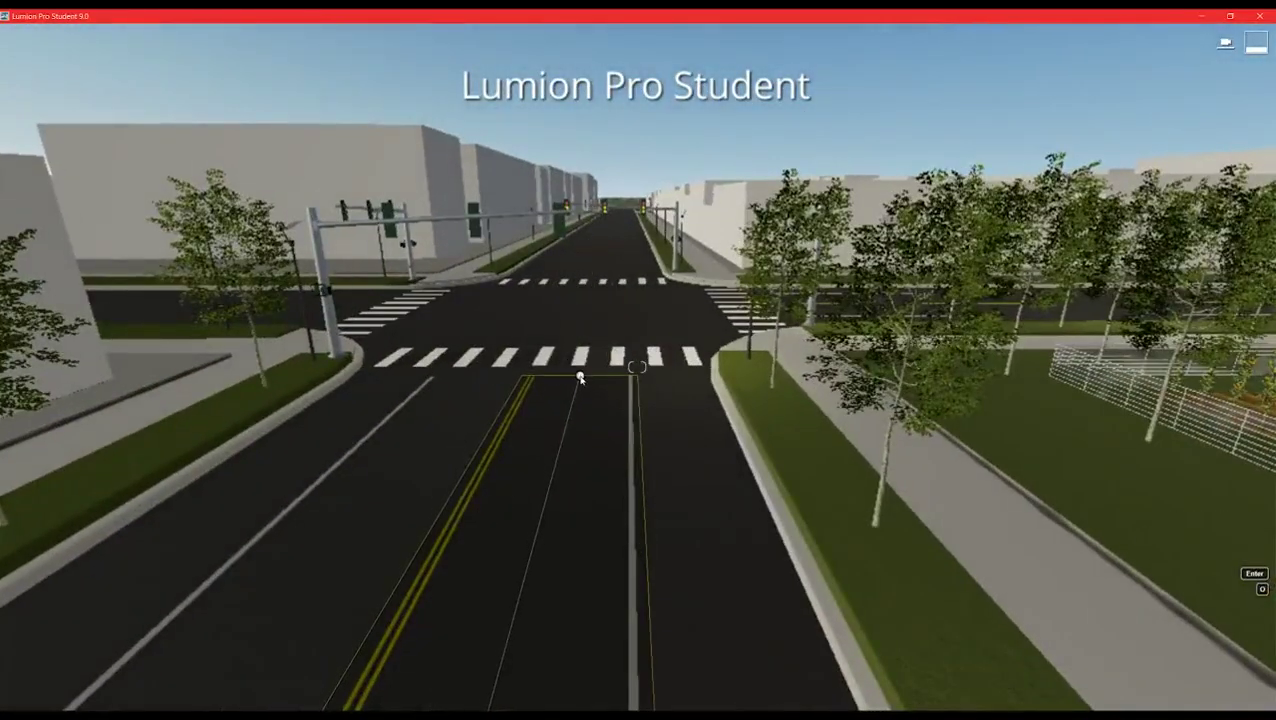
left_click(581, 378)
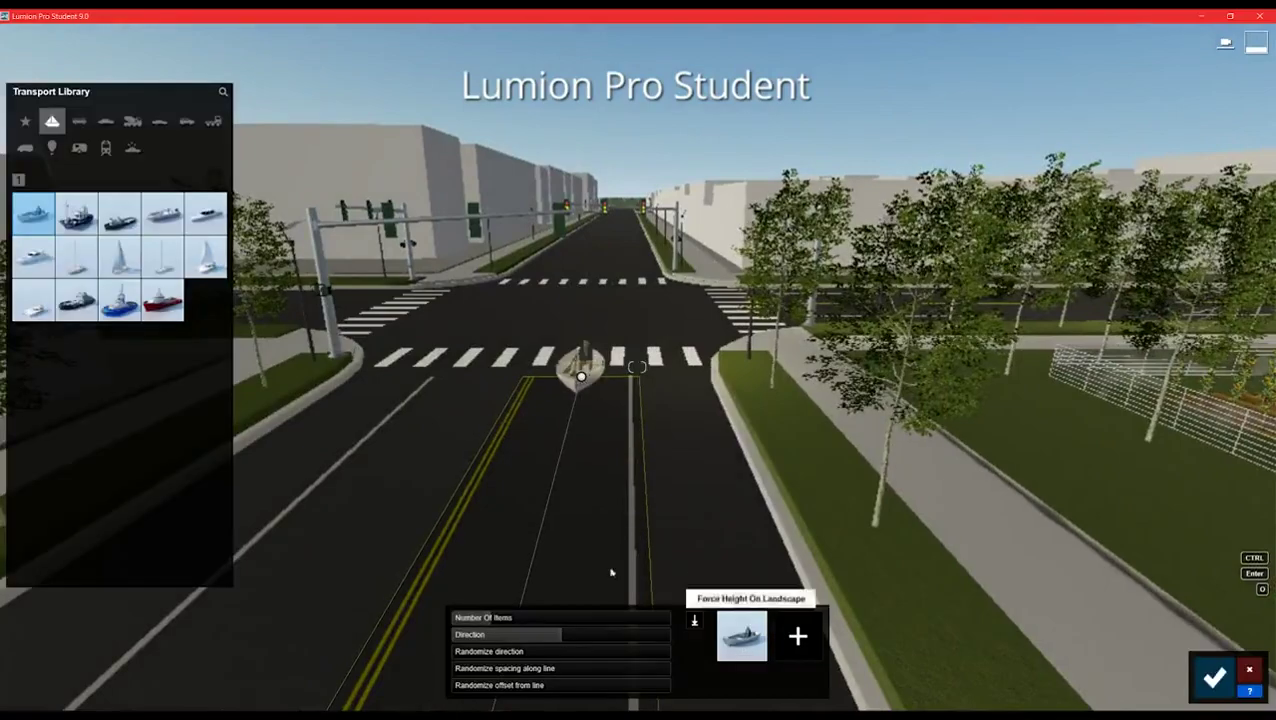
- Replace the boat in the placement line with a passenger car and add five more passenger cars to the mix
left_click(105, 121)
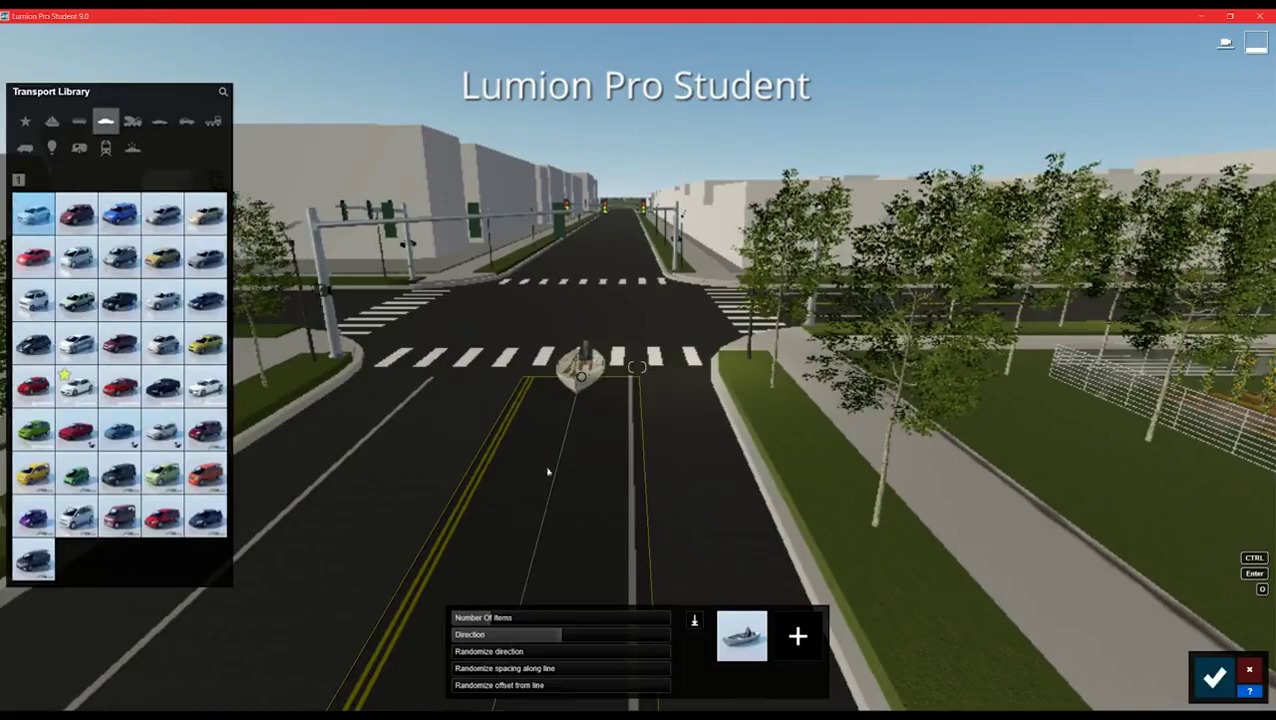
left_click(738, 640)
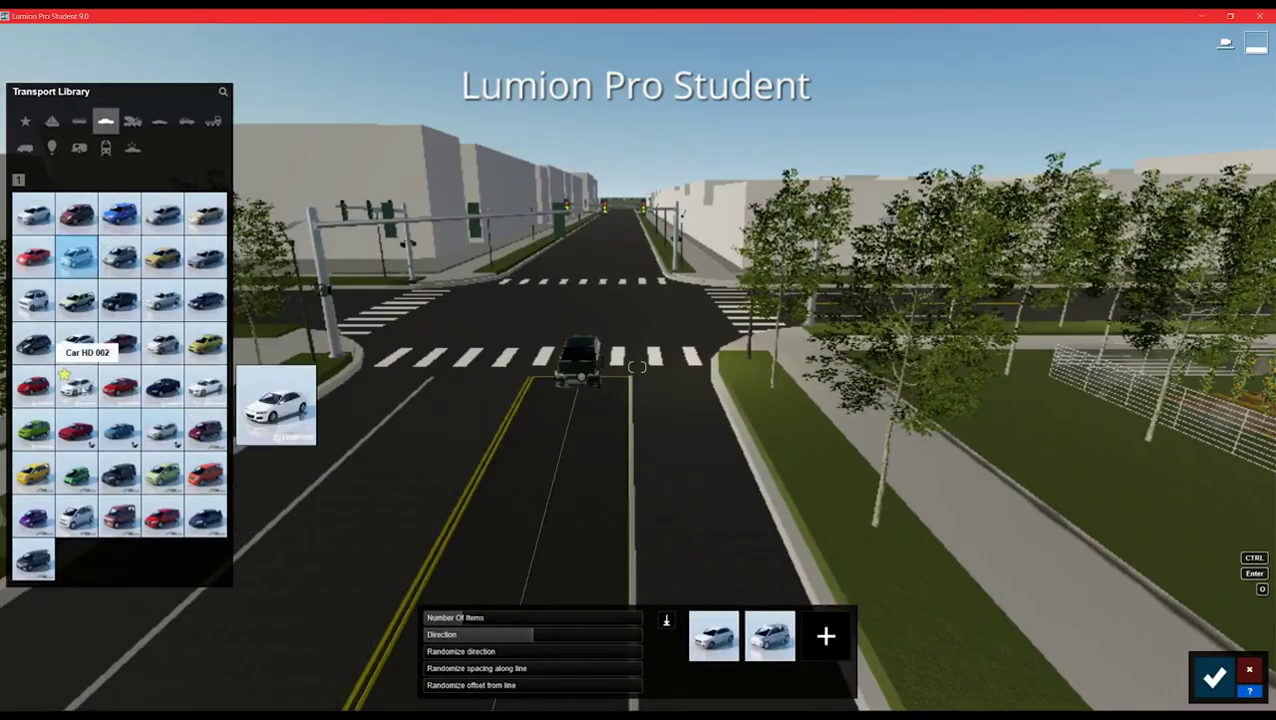
left_click(76, 388)
left_click(812, 643)
left_click(76, 436)
left_click(854, 637)
left_click(120, 477)
left_click(857, 634)
left_click(204, 389)
left_click(683, 674)
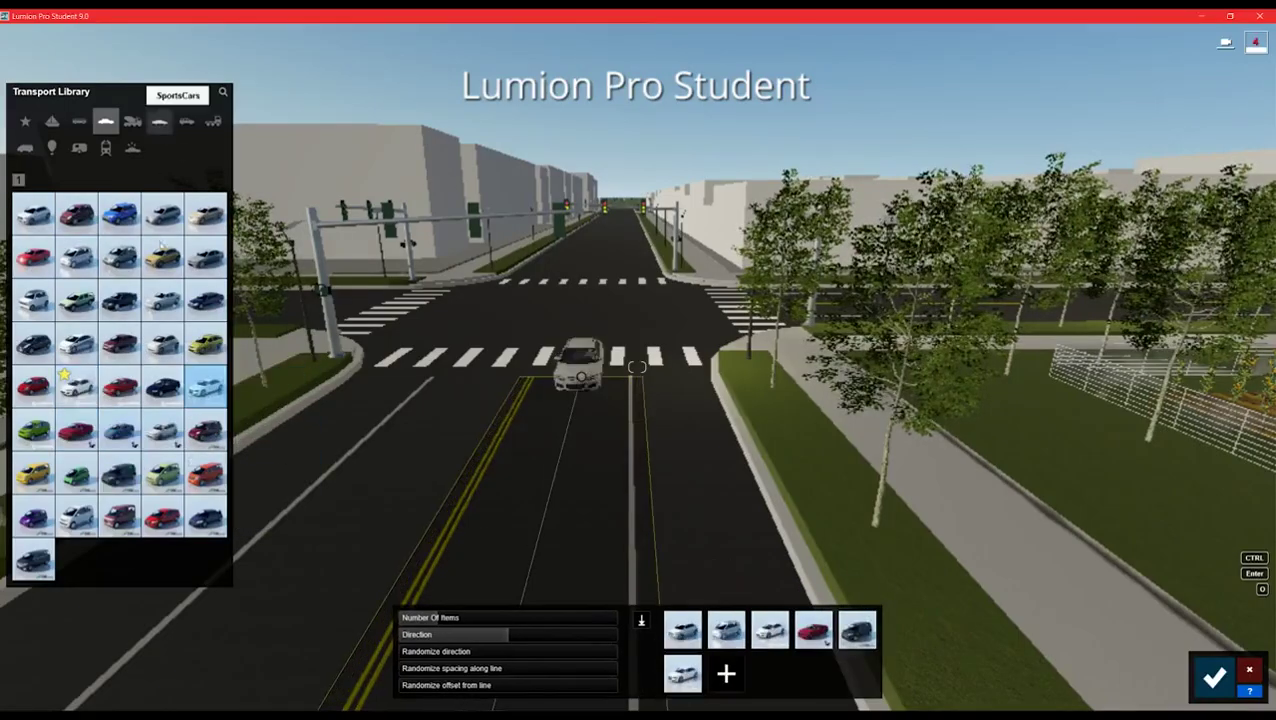
- Add two sports cars, including a blue one, and three SUVs, including a red one, to the vehicle mix
left_click(160, 122)
left_click(35, 302)
left_click(160, 267)
left_click(770, 674)
left_click(187, 122)
left_click(162, 213)
left_click(814, 674)
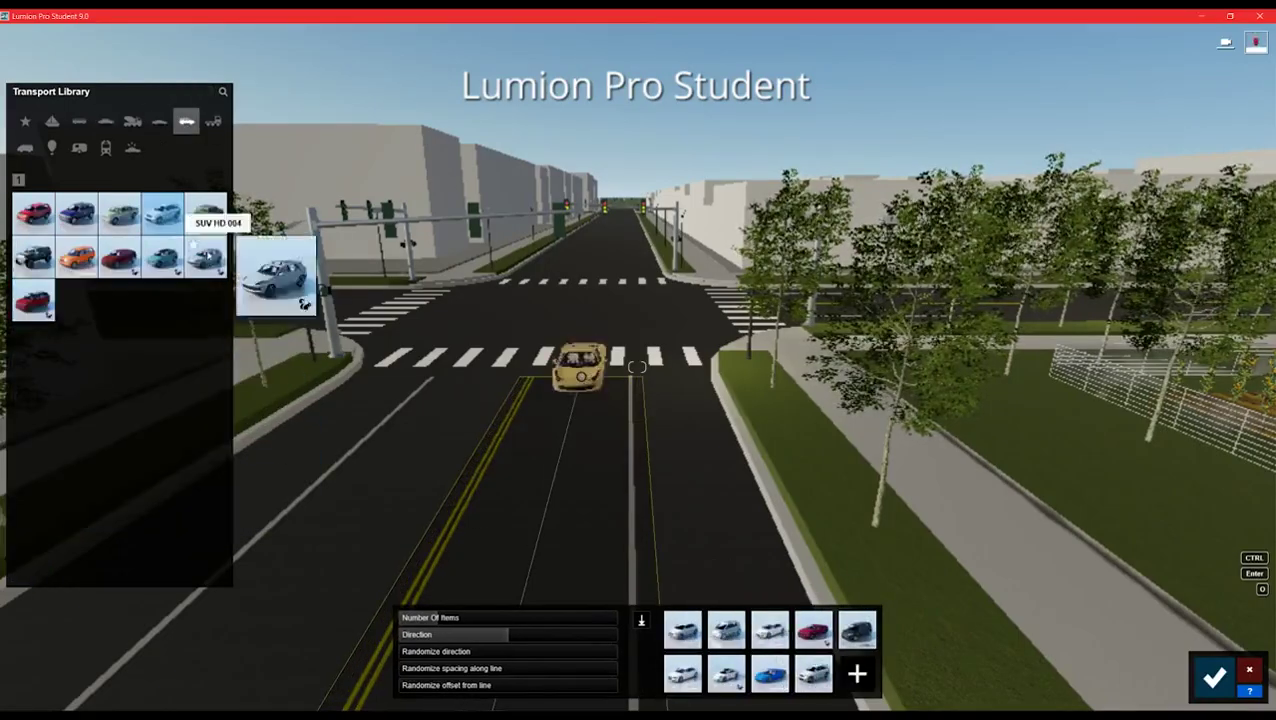
left_click(205, 262)
left_click(857, 674)
left_click(34, 301)
- Thin the cars to a sparse row along the lane, randomize their spacing along the line by about 0.7, and accept the placement
right_click_drag(525, 362, 484, 379)
left_click_drag(461, 343, 493, 368)
right_click_drag(493, 368, 526, 523)
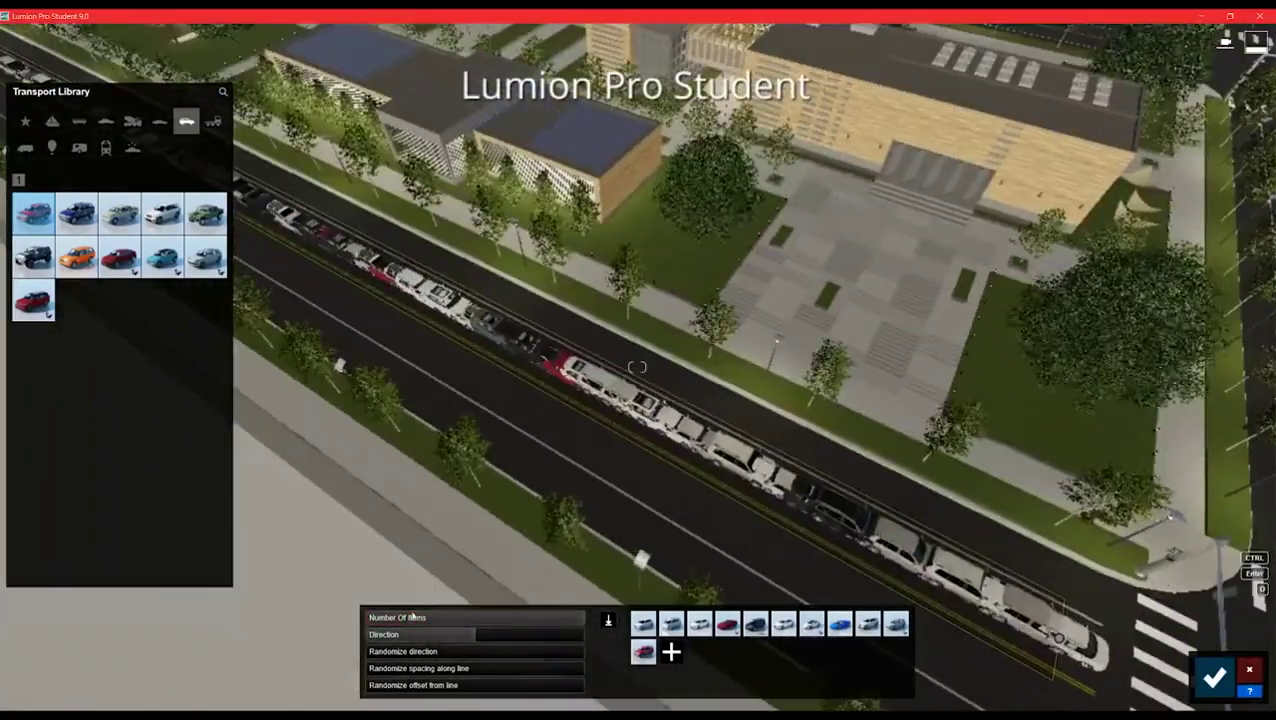
left_click_drag(476, 617, 420, 617)
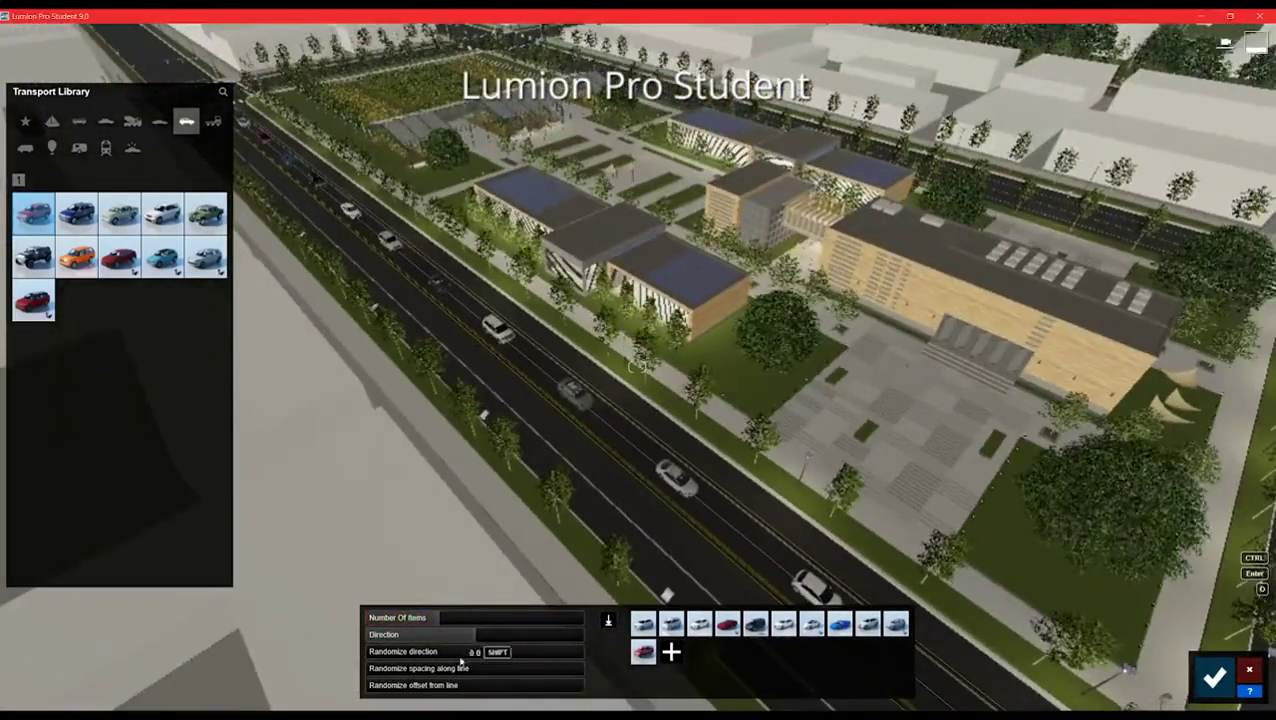
left_click_drag(474, 670, 531, 673)
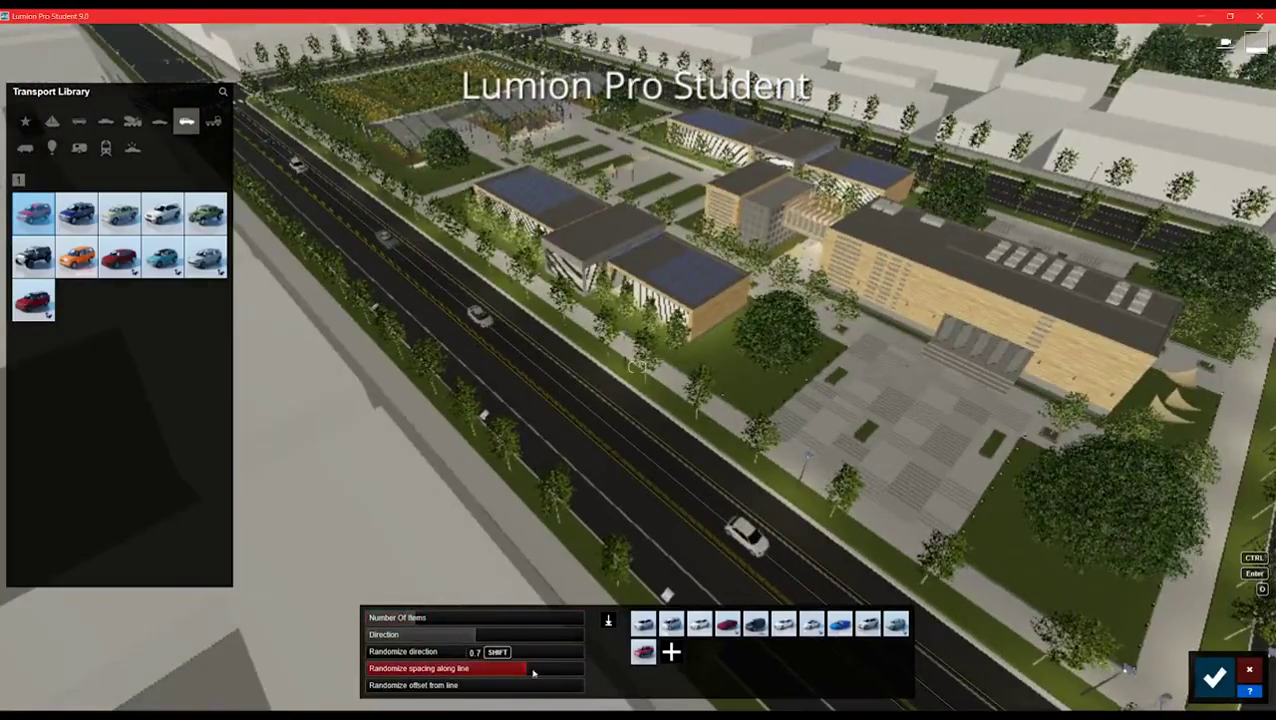
left_click(1214, 678)
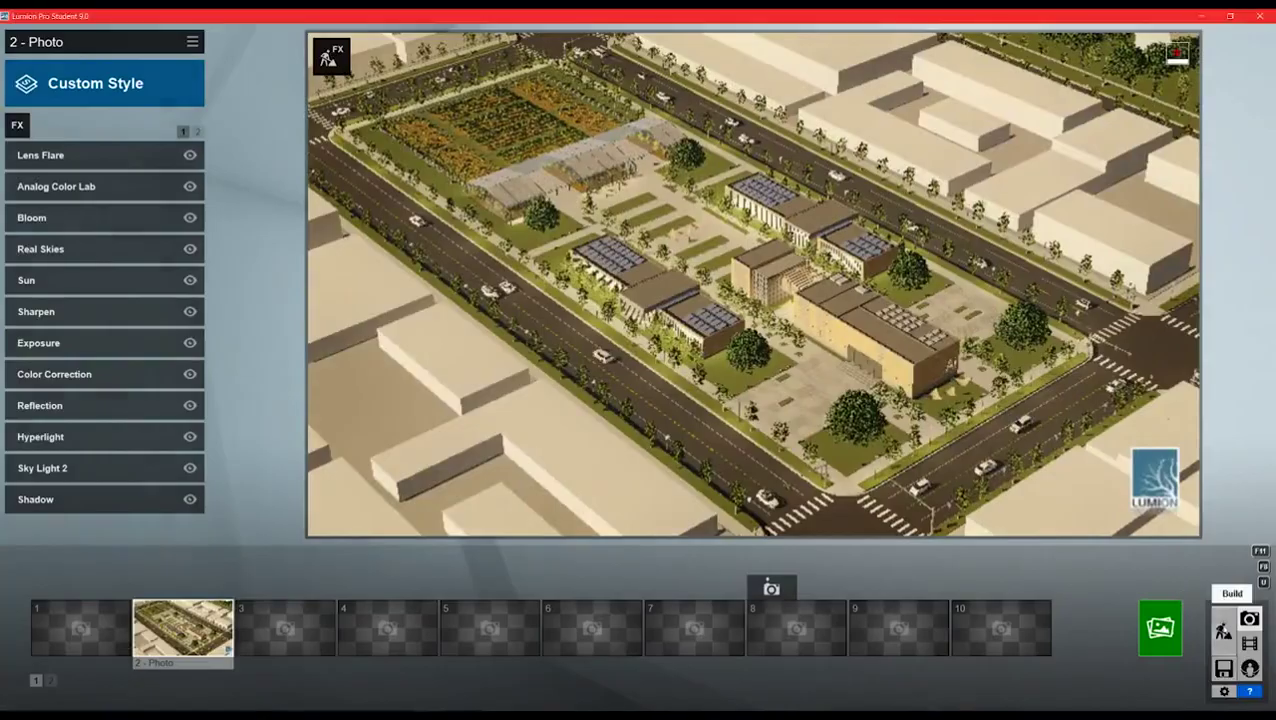
- Return from photo 2 to build mode, make layer 5 the active layer, and confirm its name
left_click(1223, 628)
mouse_move(86, 49)
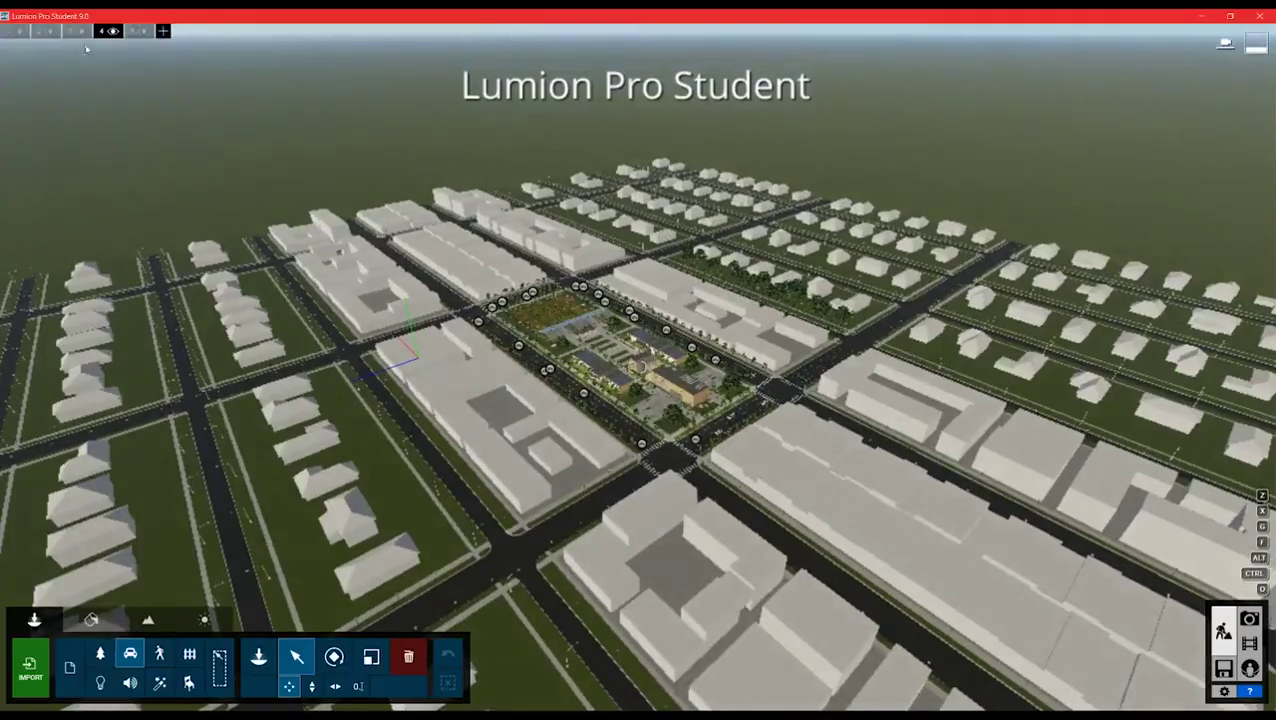
left_click(135, 31)
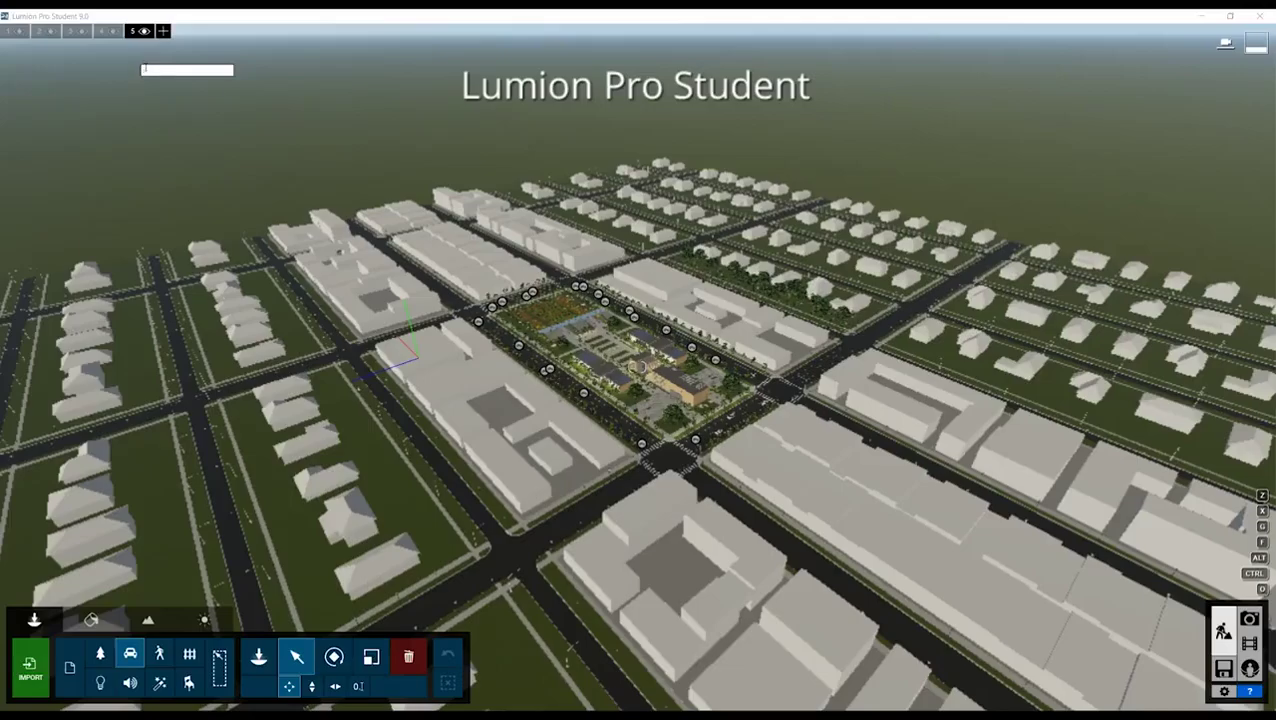
key("Return")
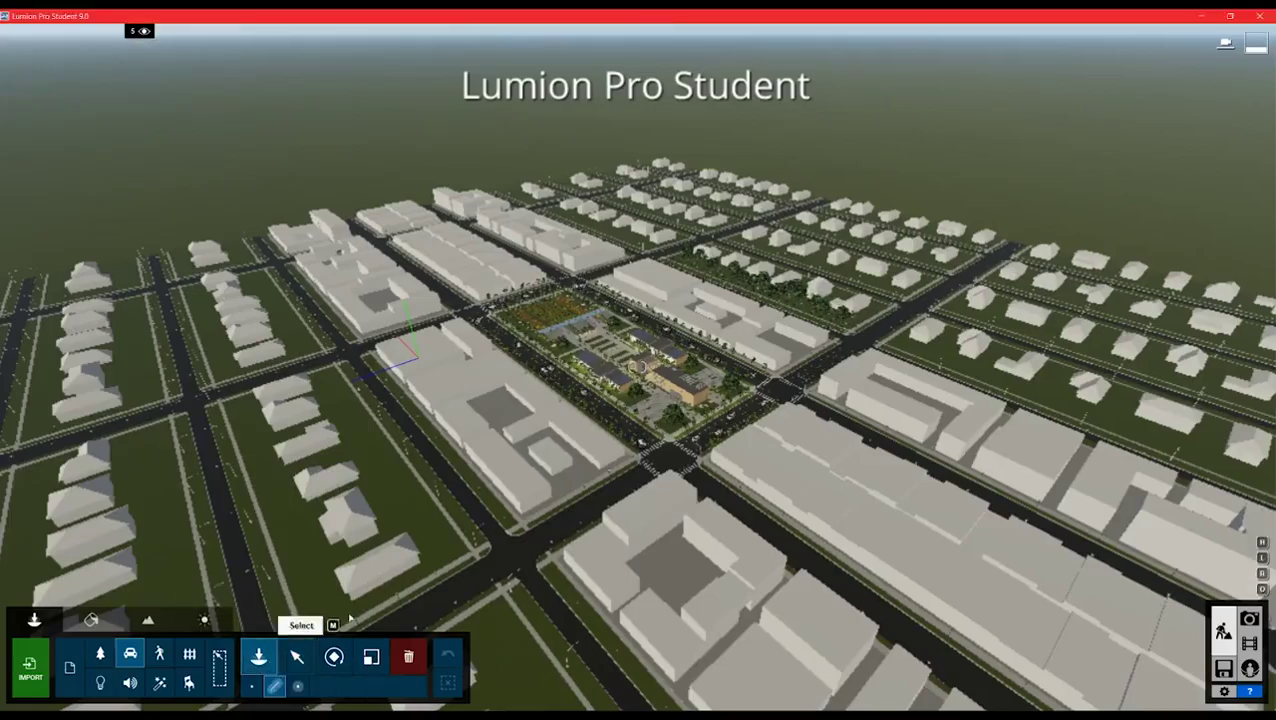
- Lay a mass-placement line of favourite characters along the campus sidewalk beside the street, from the near corner to the far end
left_click(260, 655)
key("w")
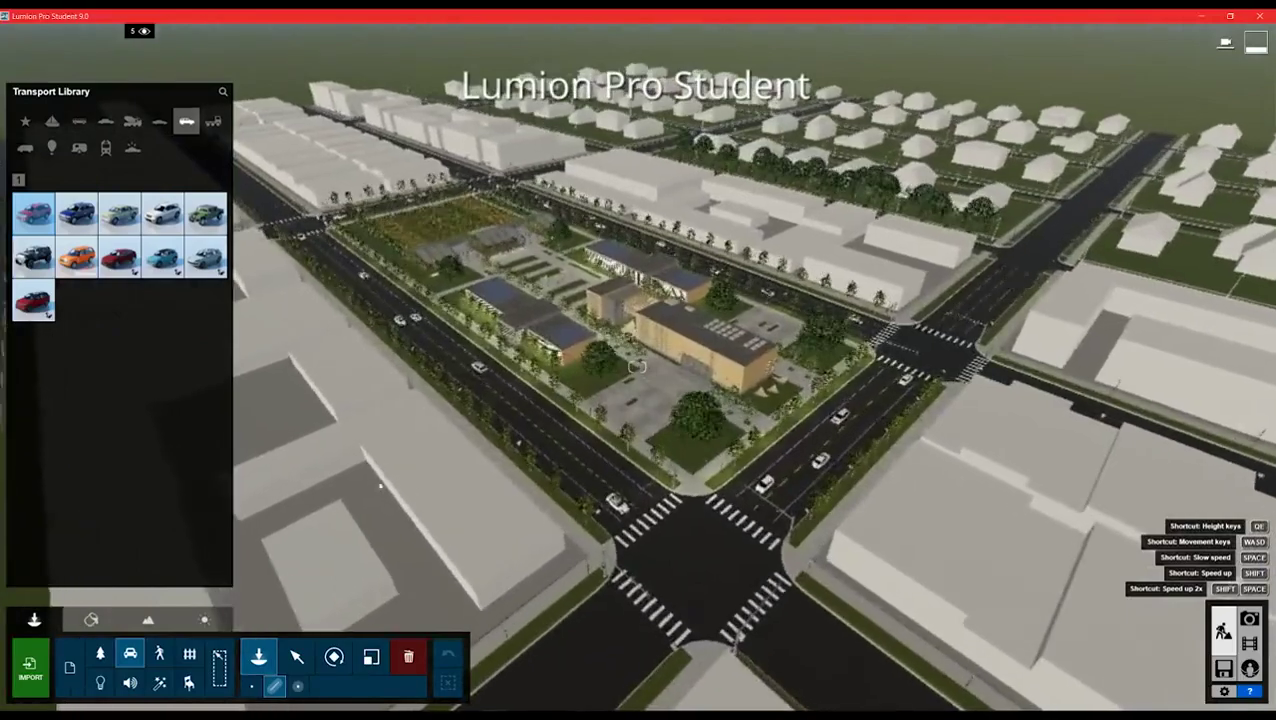
left_click(159, 655)
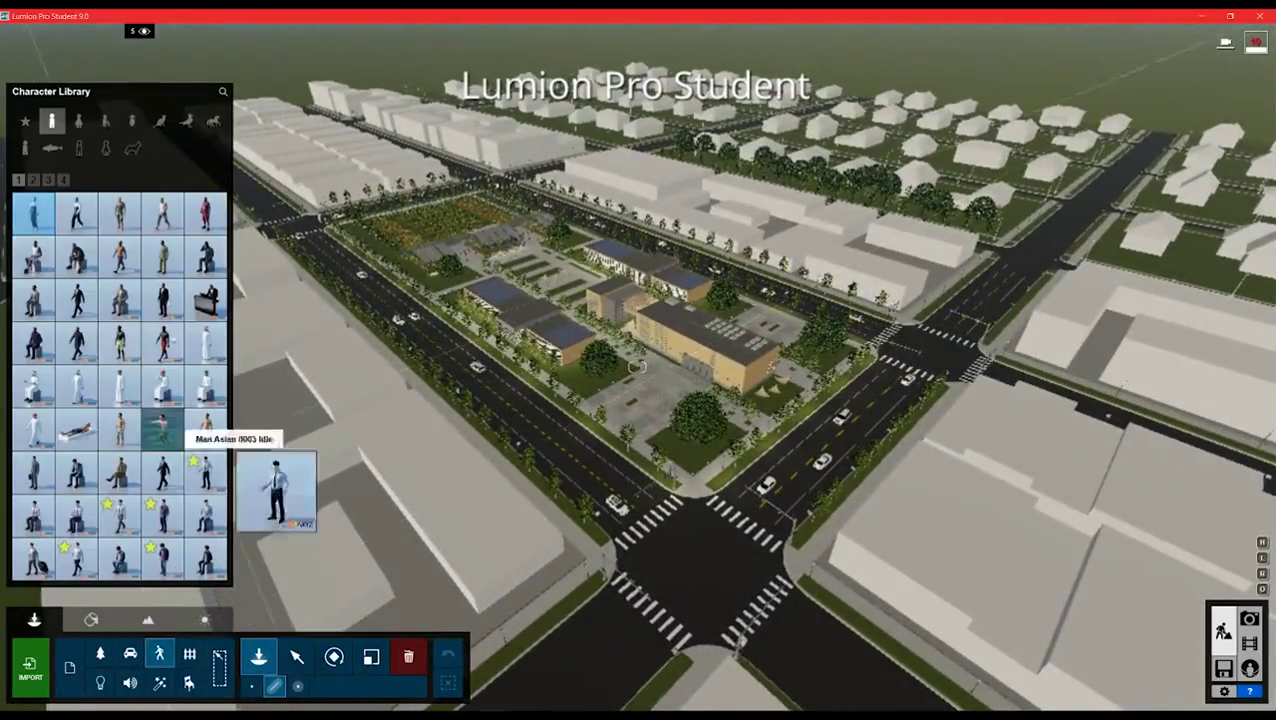
left_click(25, 121)
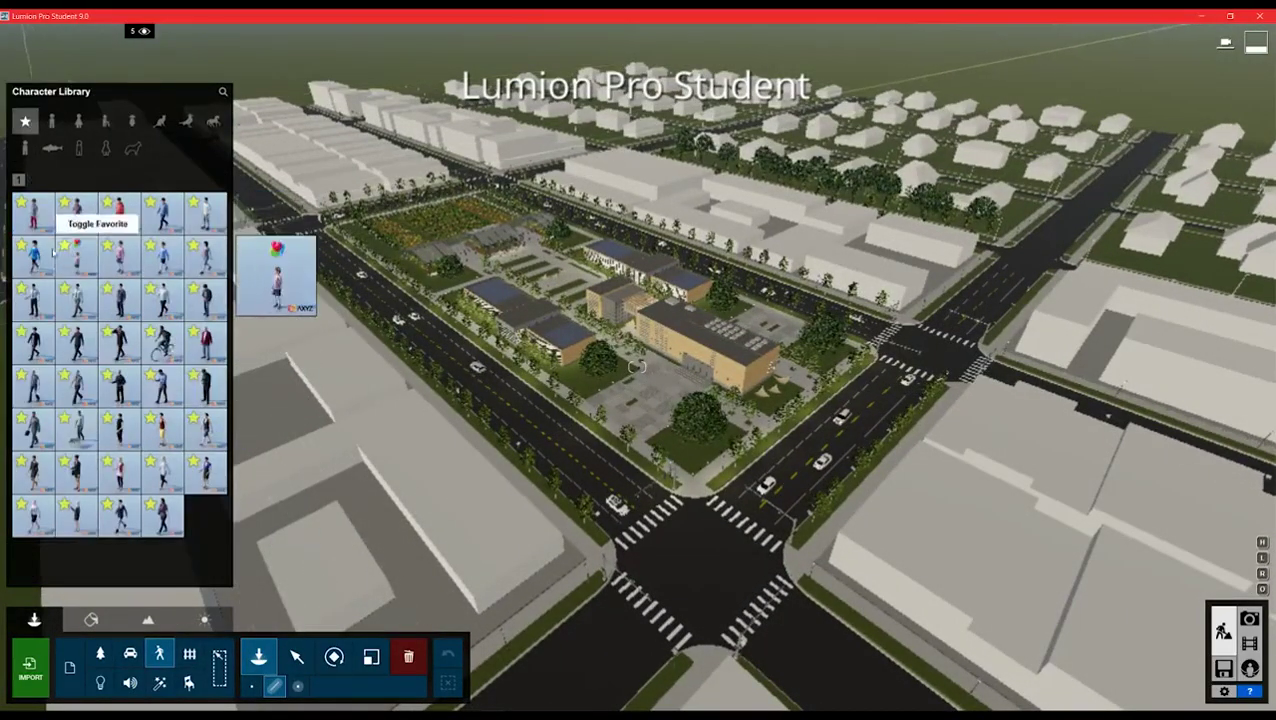
key("w")
key("w")
right_click_drag(700, 410, 573, 432)
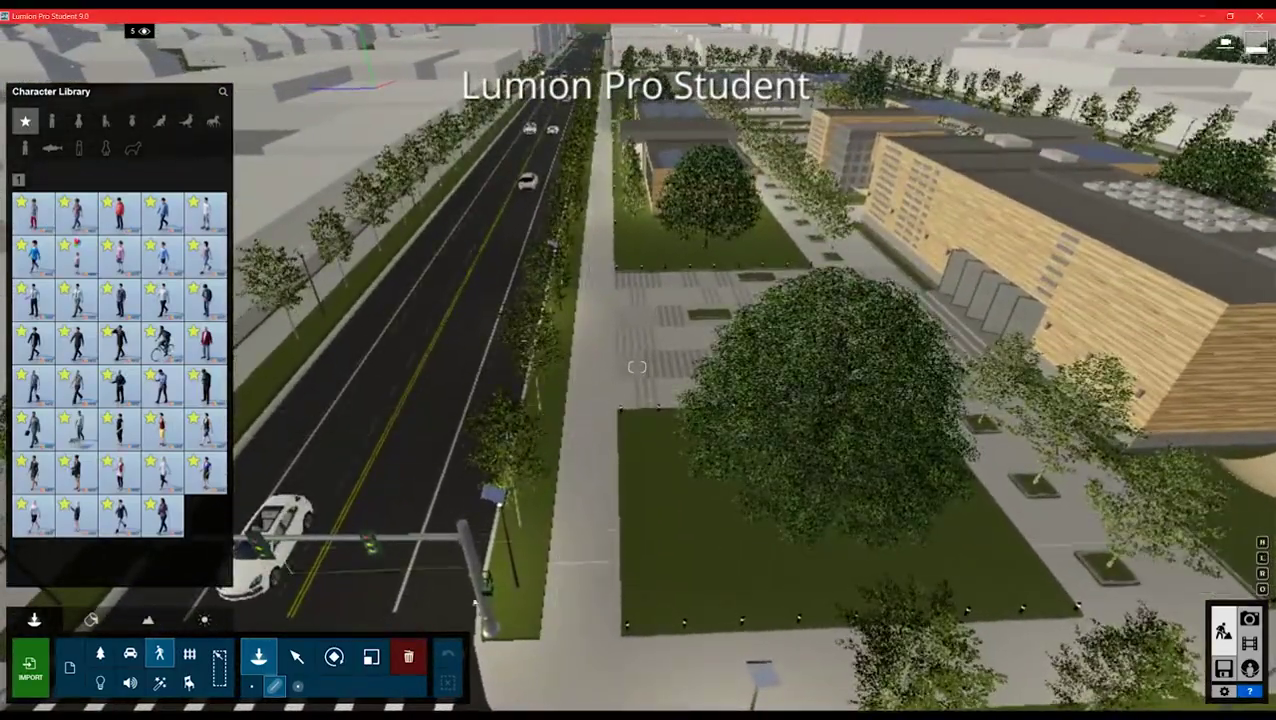
left_click_drag(580, 606, 611, 176)
right_click_drag(611, 176, 615, 134)
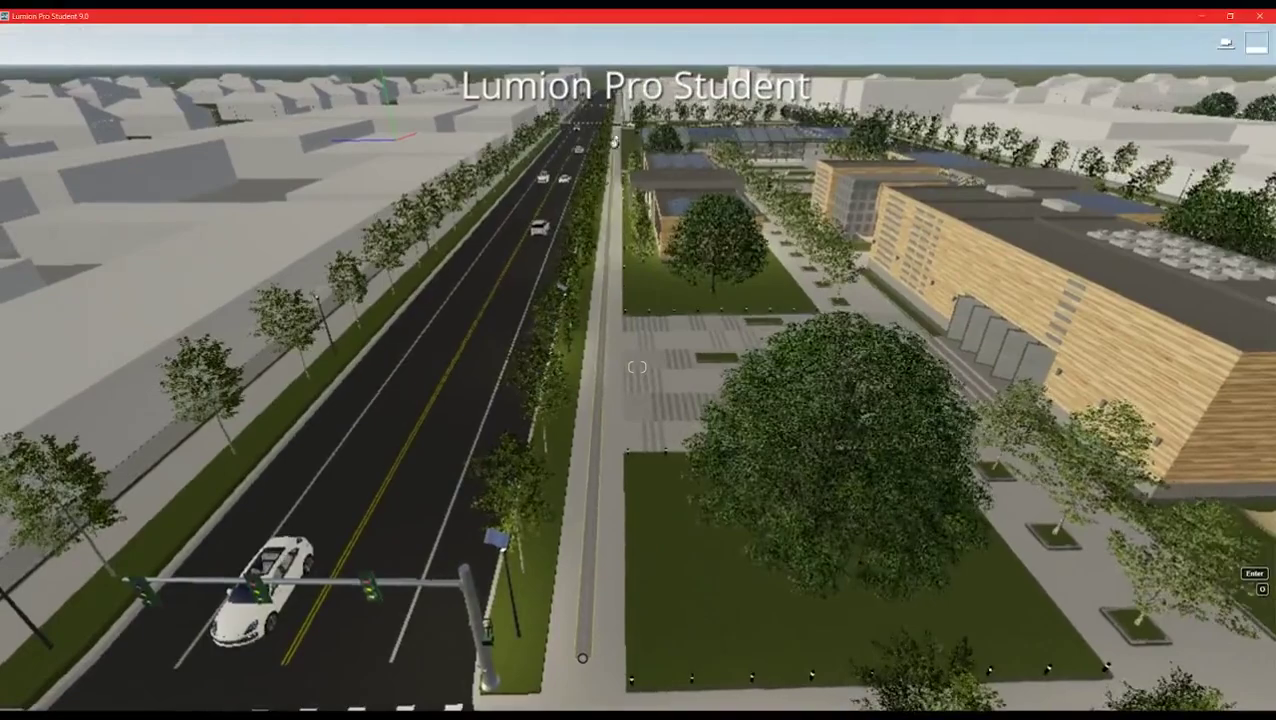
left_click(616, 134)
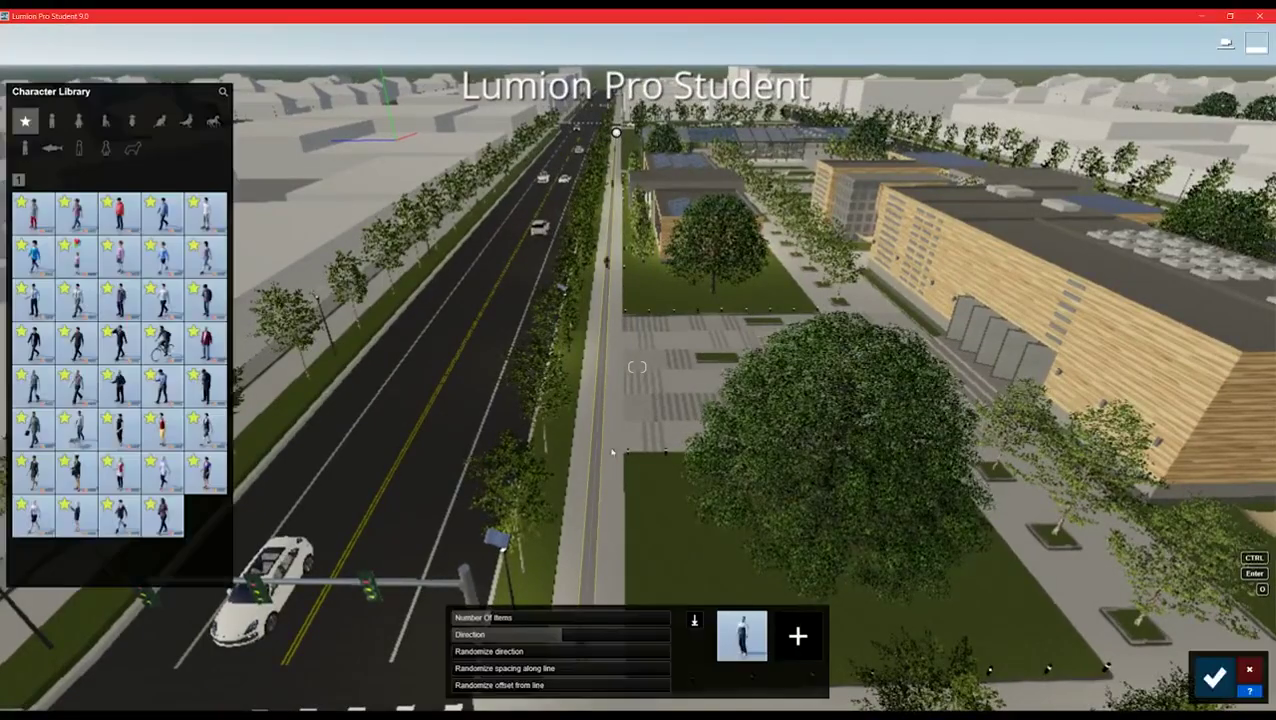
- Replace the line's default character with a walking man from the favourites and add several more walking people to the mix
right_click_drag(612, 385, 627, 444)
key("w")
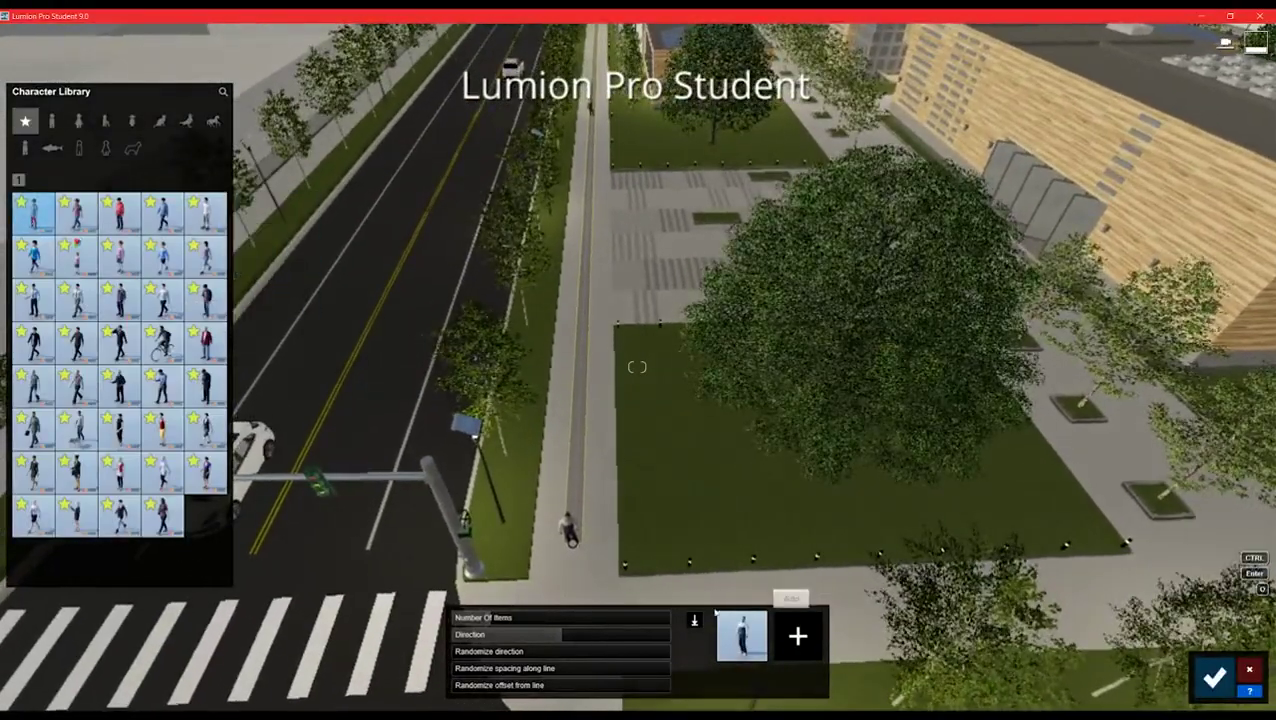
left_click(76, 300)
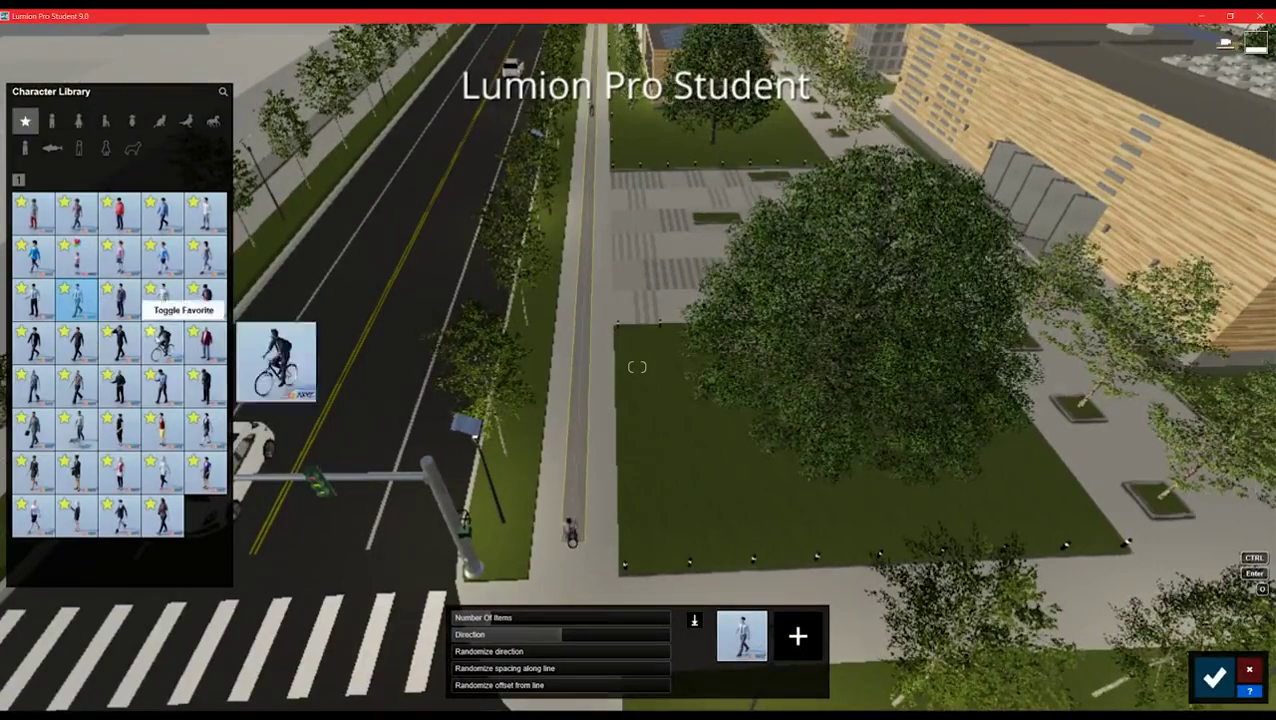
left_click(205, 427)
left_click(33, 427)
left_click(162, 516)
left_click(205, 472)
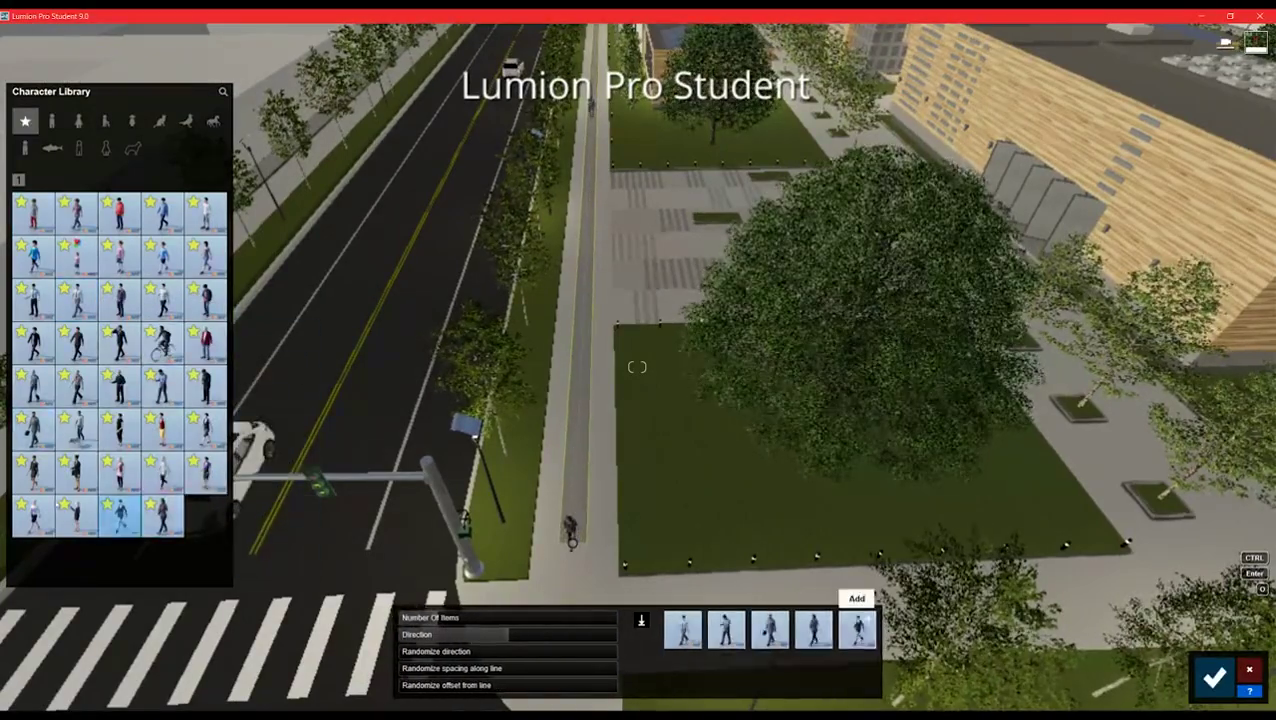
- Extend the sidewalk line's mix to twelve favourite characters and increase the number of people along the line
left_click(76, 516)
left_click(33, 472)
left_click(205, 255)
left_click(162, 213)
left_click(119, 340)
left_click(119, 340)
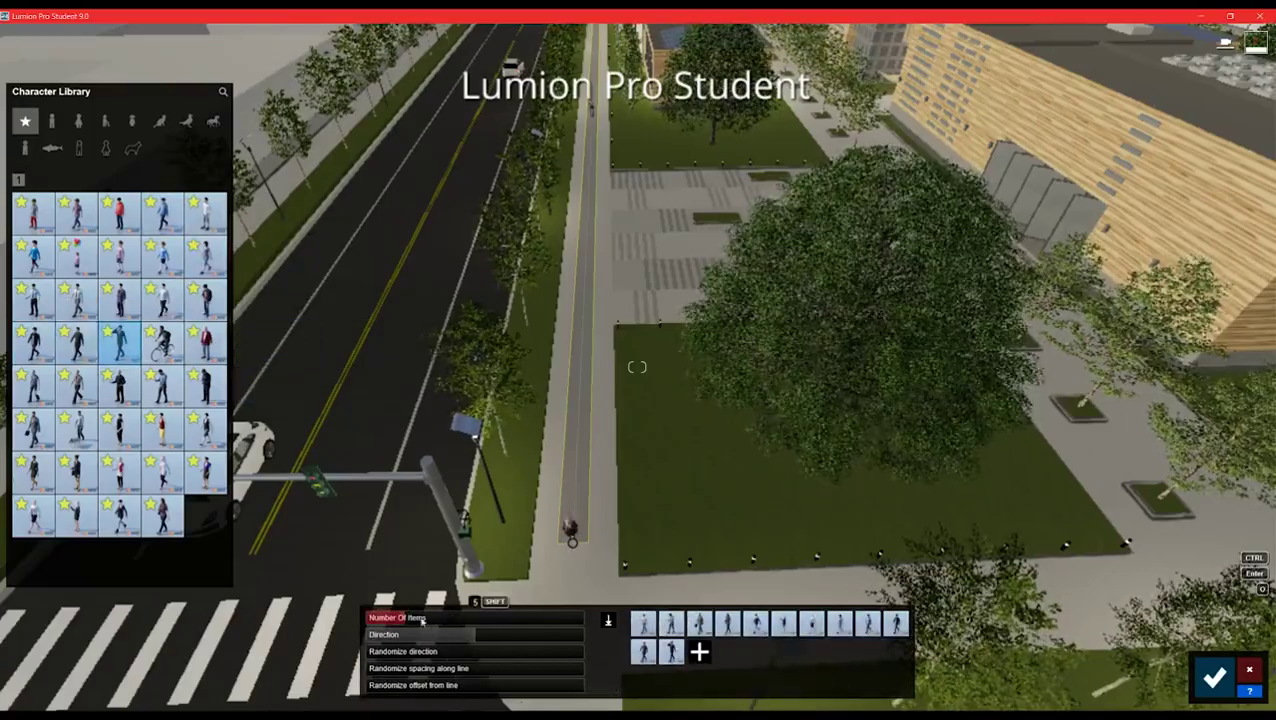
scroll(460, 493, "down", 3)
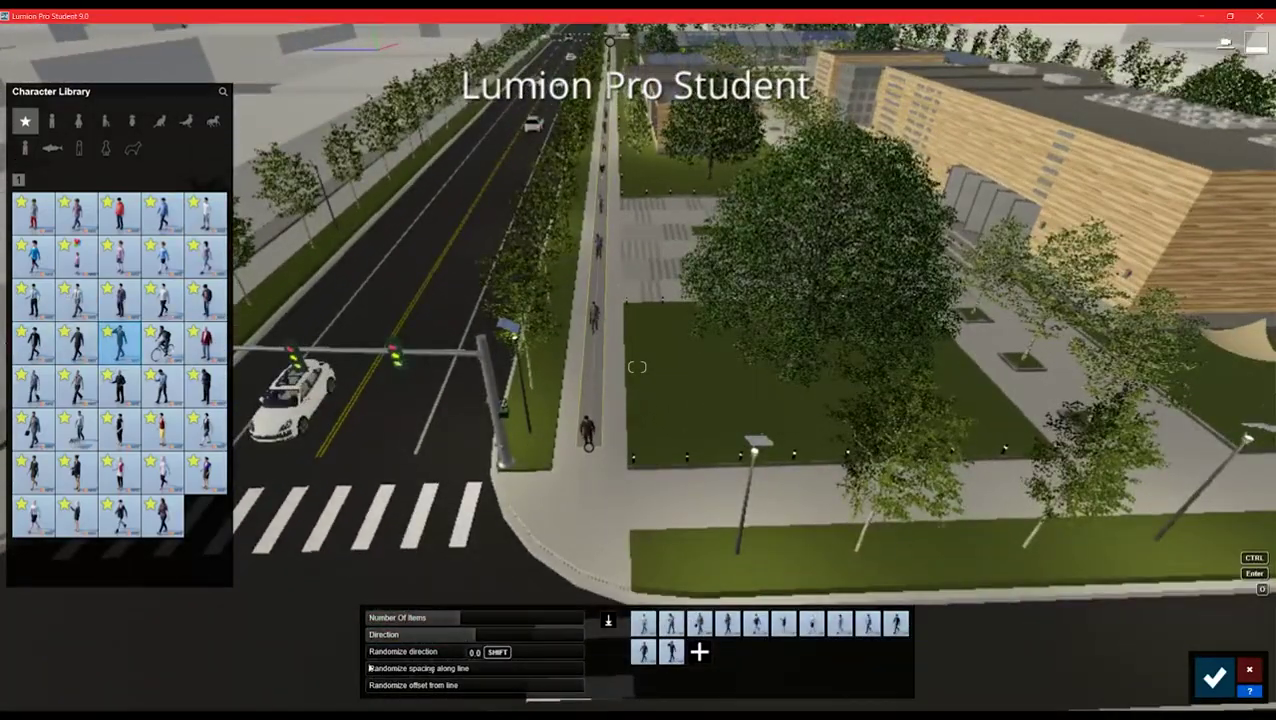
- Randomize the people's spacing along the sidewalk line and their offset from it, and confirm the placement
left_click(451, 686)
left_click(451, 686)
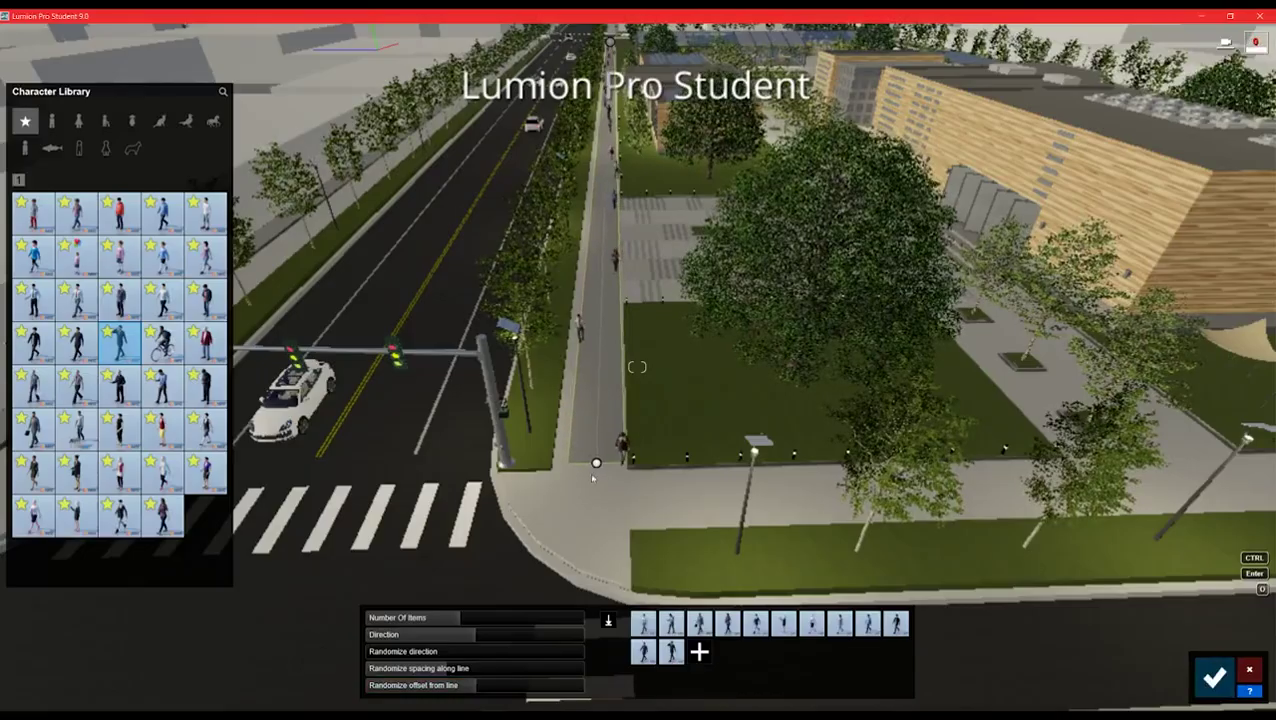
left_click(1214, 678)
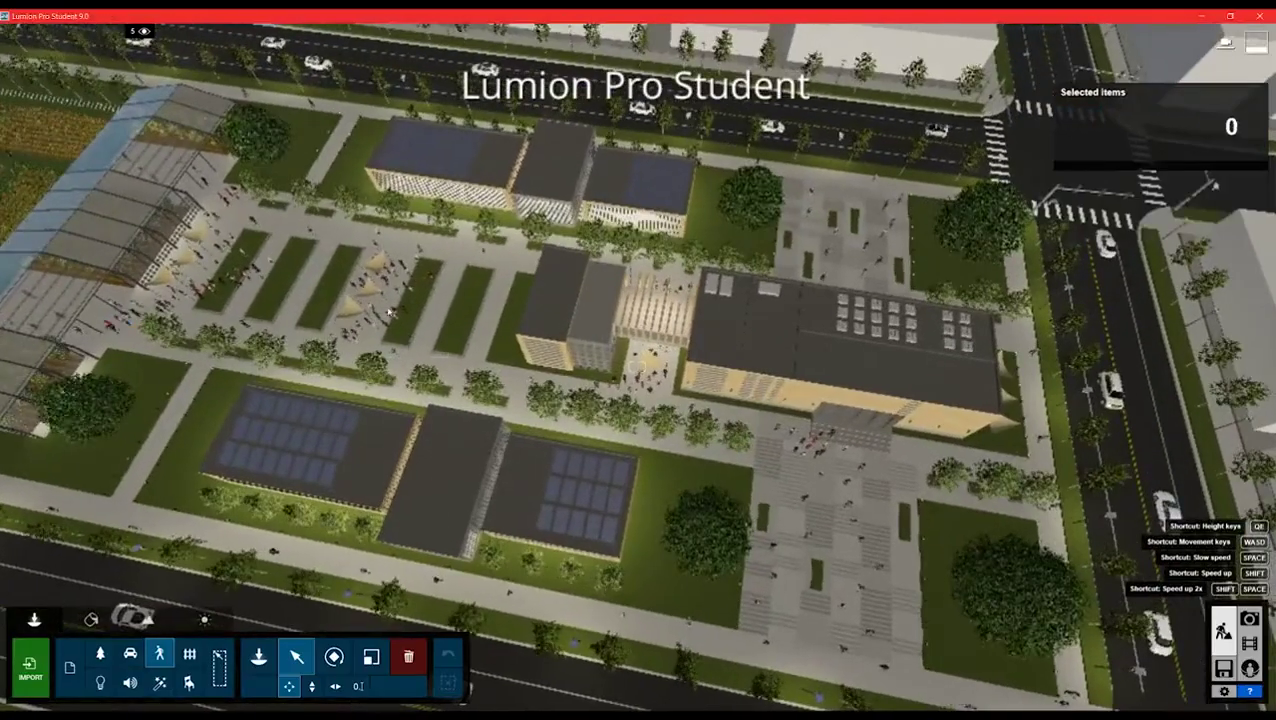
- Select several placed people and copy them to the area around the shade sails at the end of the main building
left_click(388, 312)
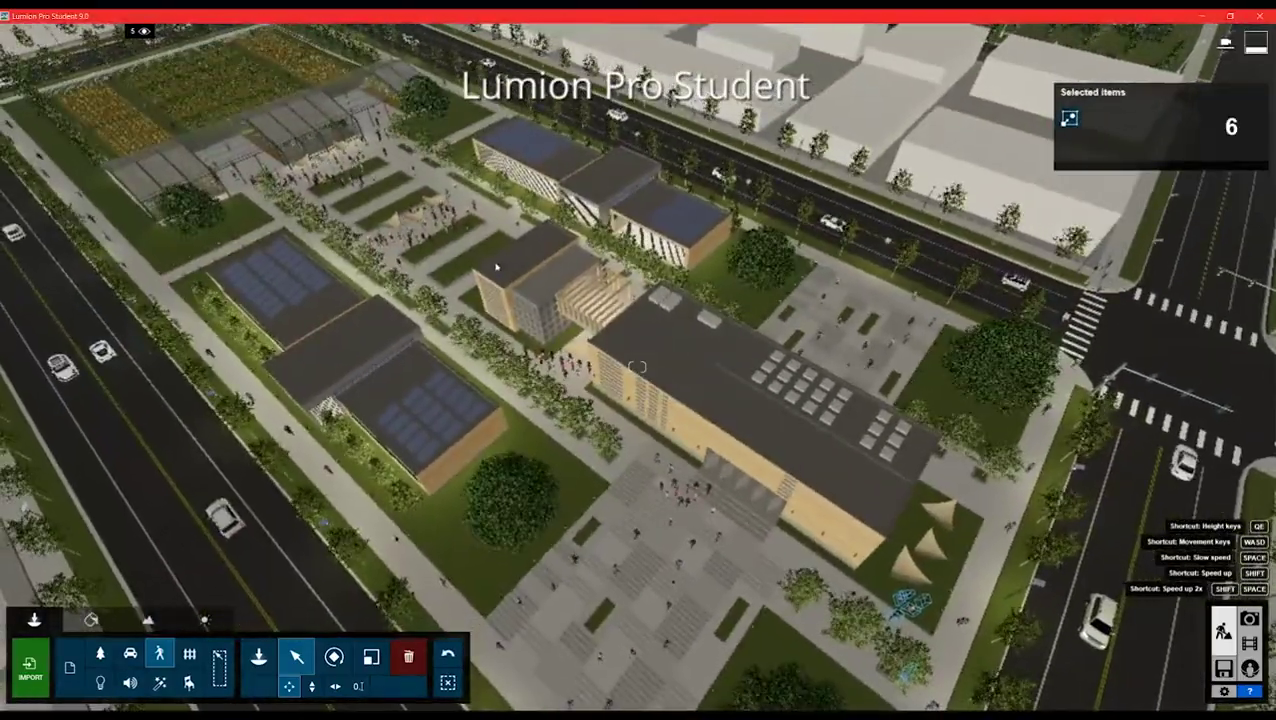
left_click(443, 225, "ctrl")
left_click_drag(771, 363, 985, 561, "alt")
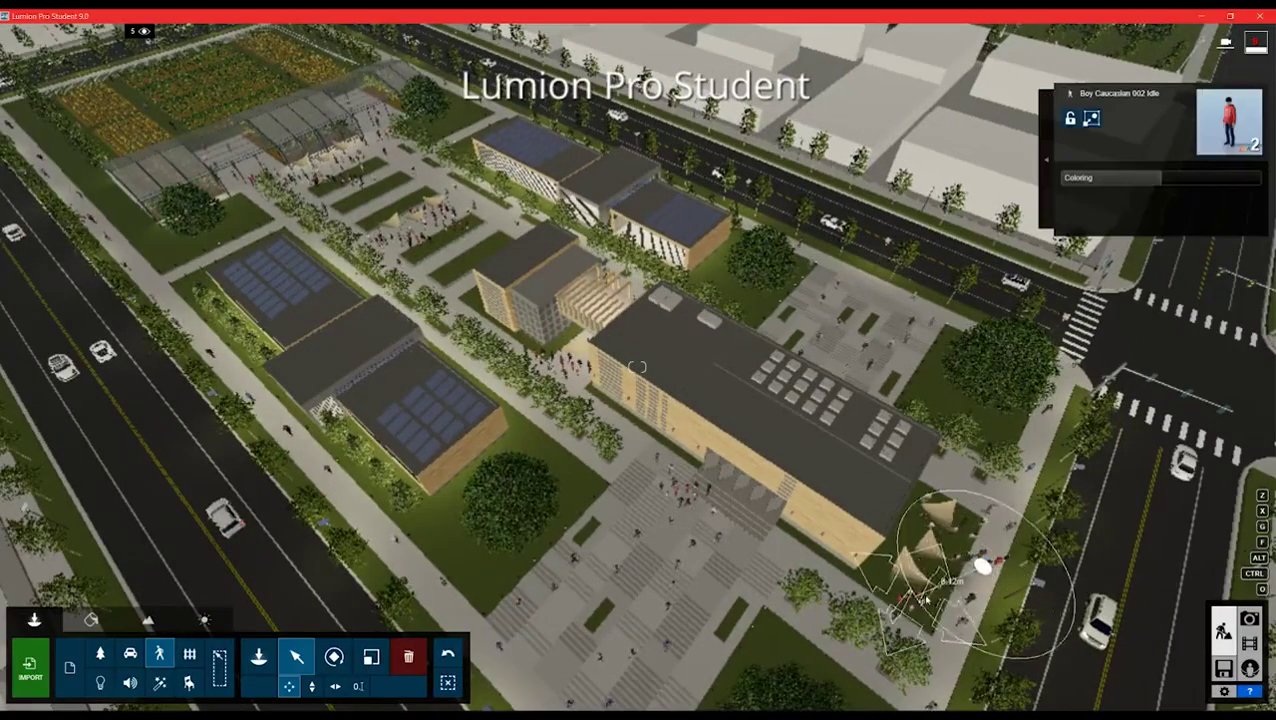
- Restore photo 2's camera view and render the current shot at desktop size, 1920x1080, overwriting test.jpg
left_click(1249, 619)
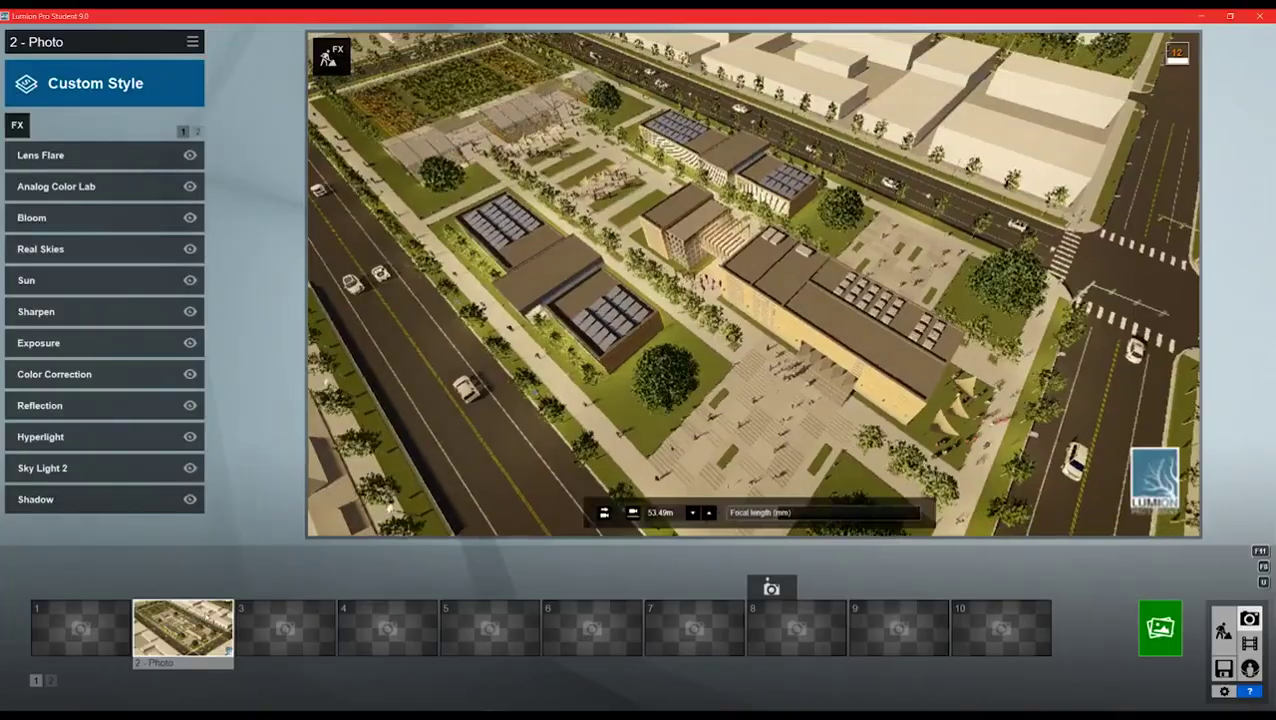
left_click(226, 605)
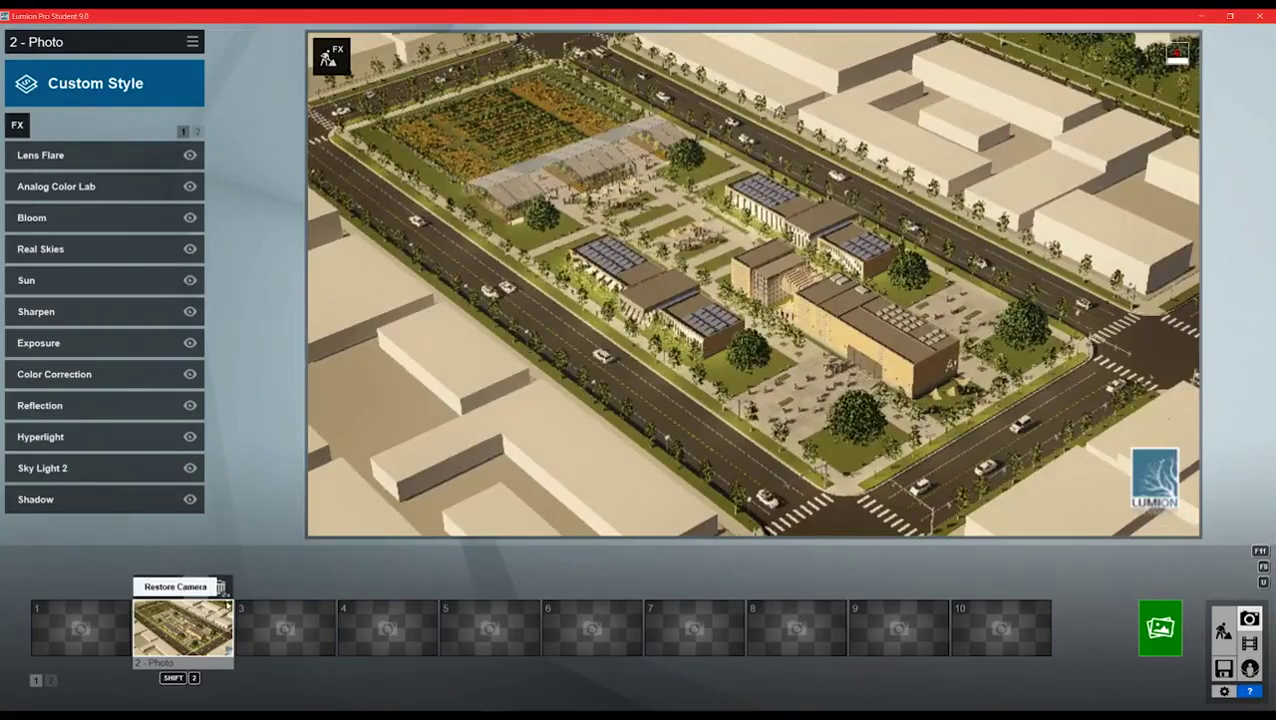
left_click(329, 610)
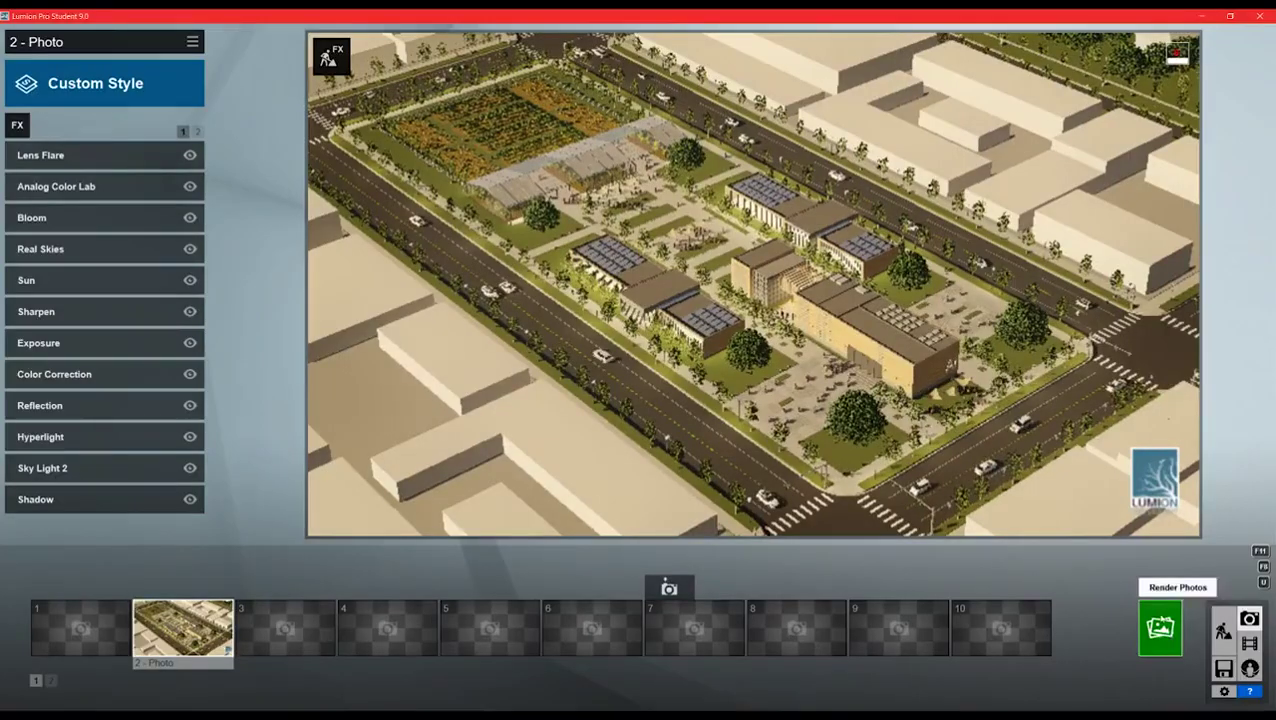
left_click(1160, 628)
left_click(512, 530)
left_click(212, 112)
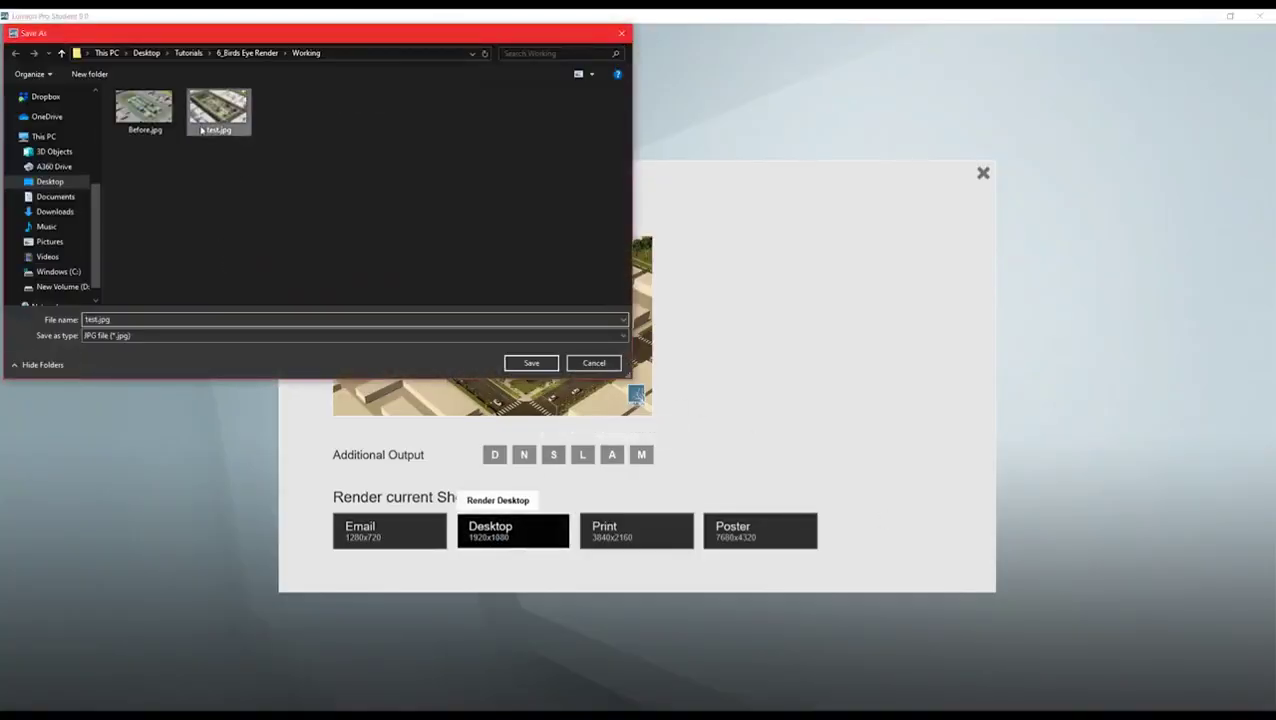
left_click(527, 363)
left_click(659, 411)
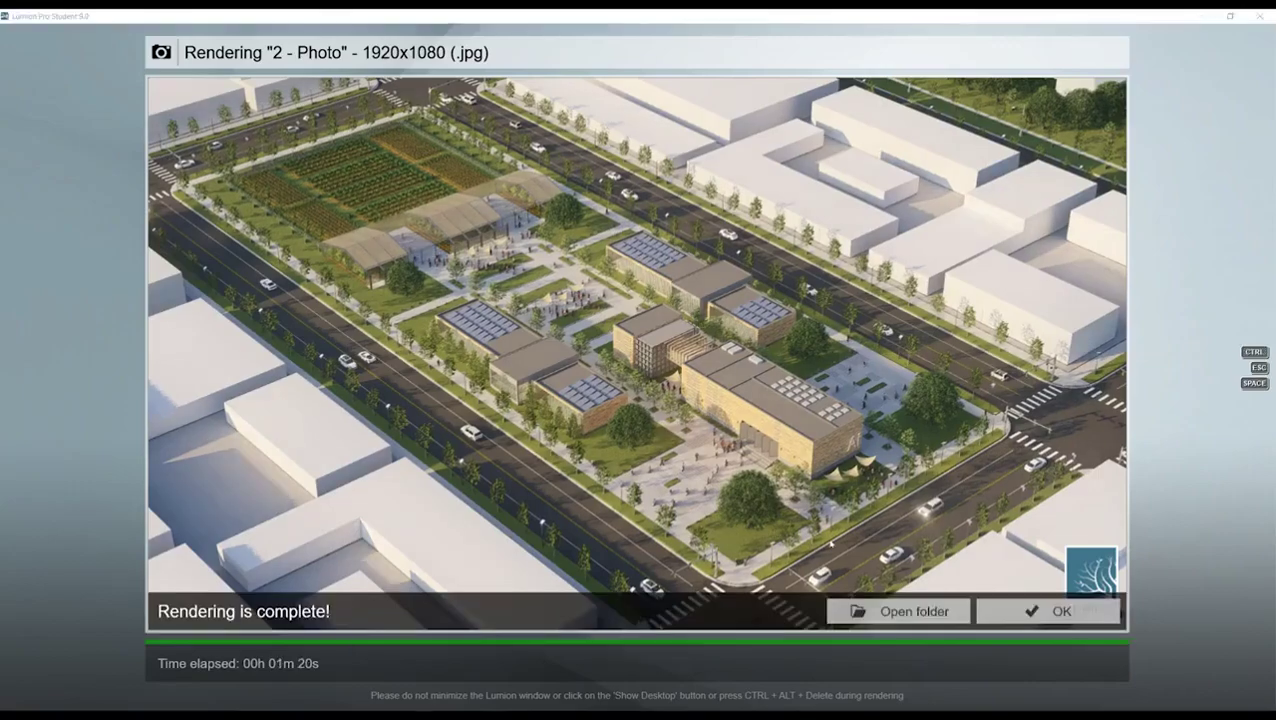
left_click(1019, 613)
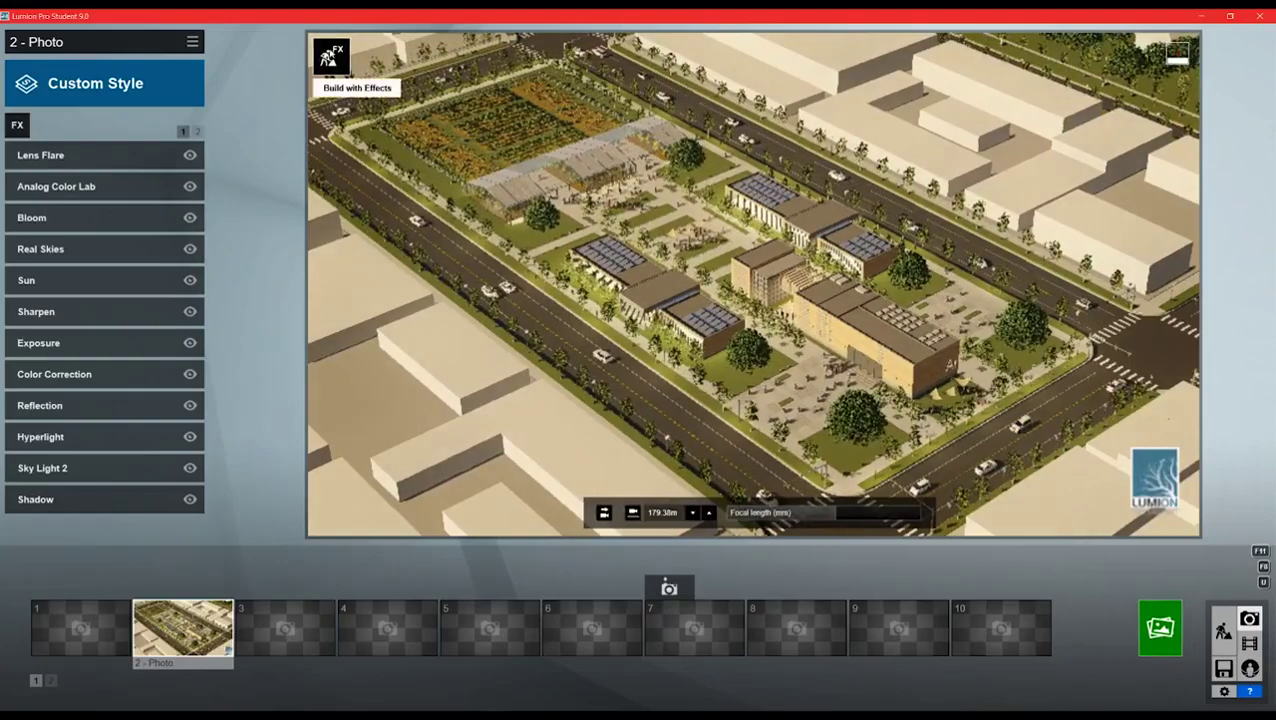
- In build mode with effects, darken the colour of the Concrete 001 ground material and save the change
left_click(329, 56)
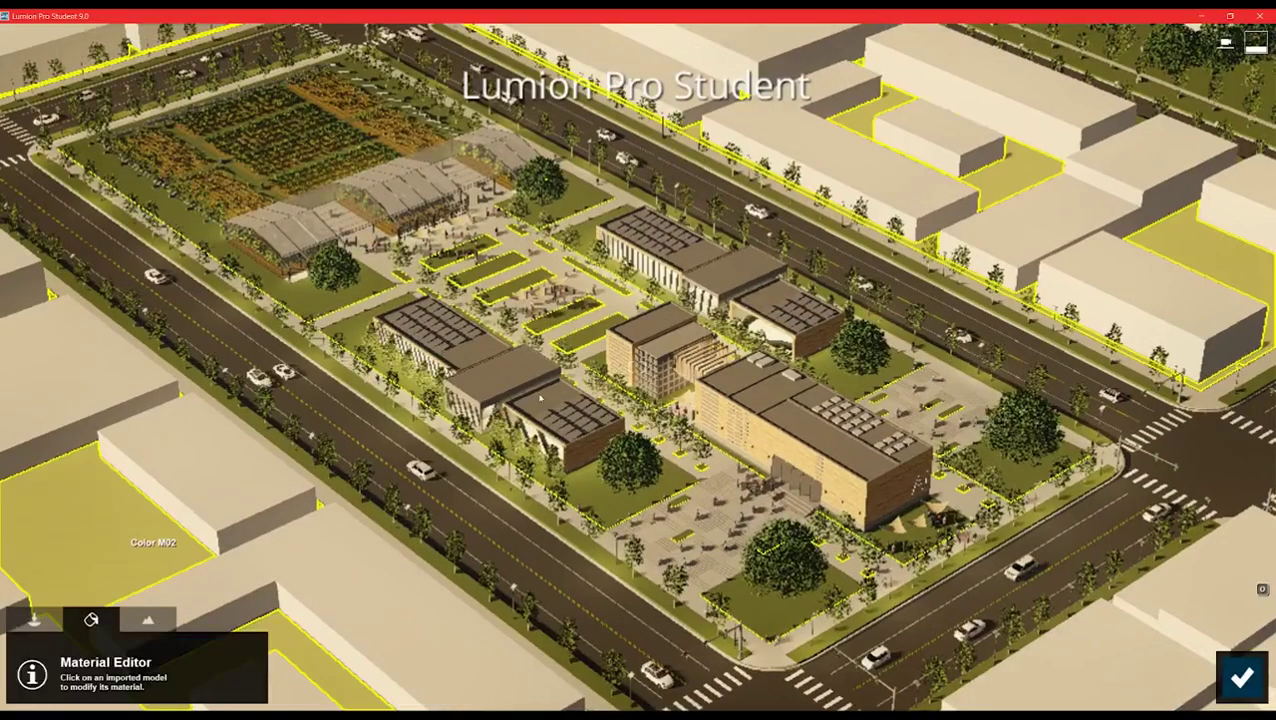
left_click(428, 342)
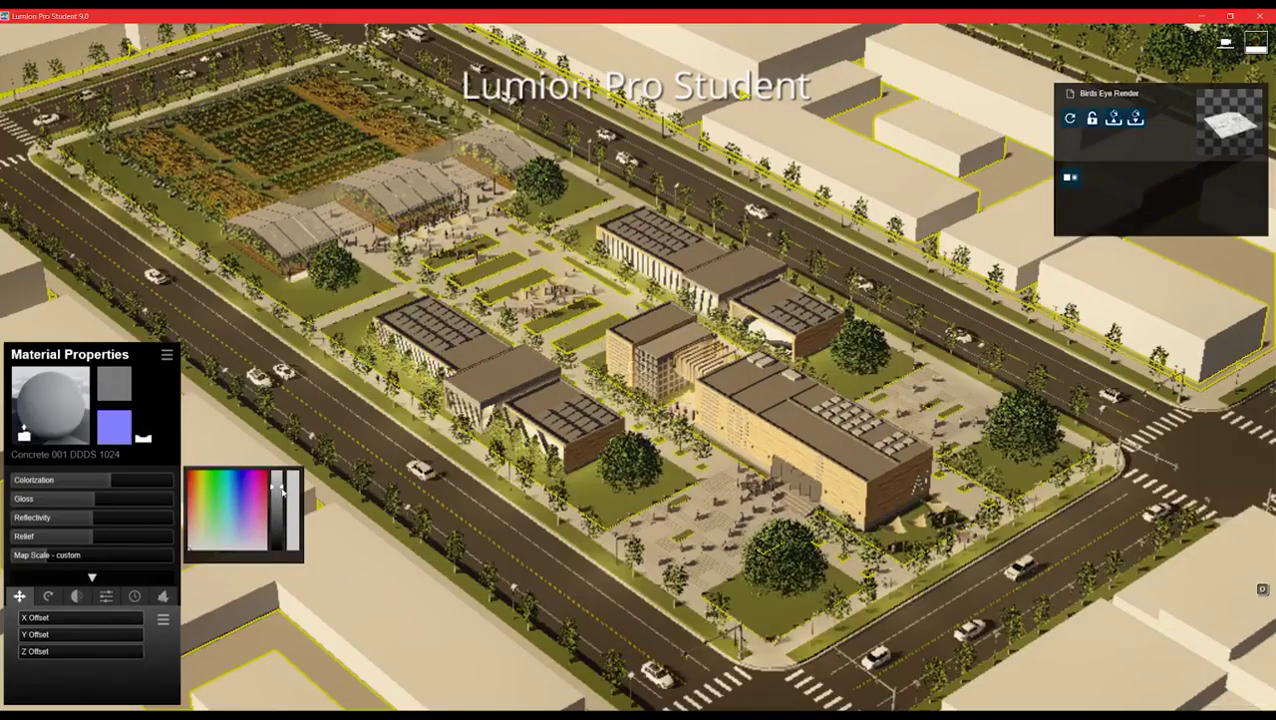
left_click_drag(278, 493, 278, 503)
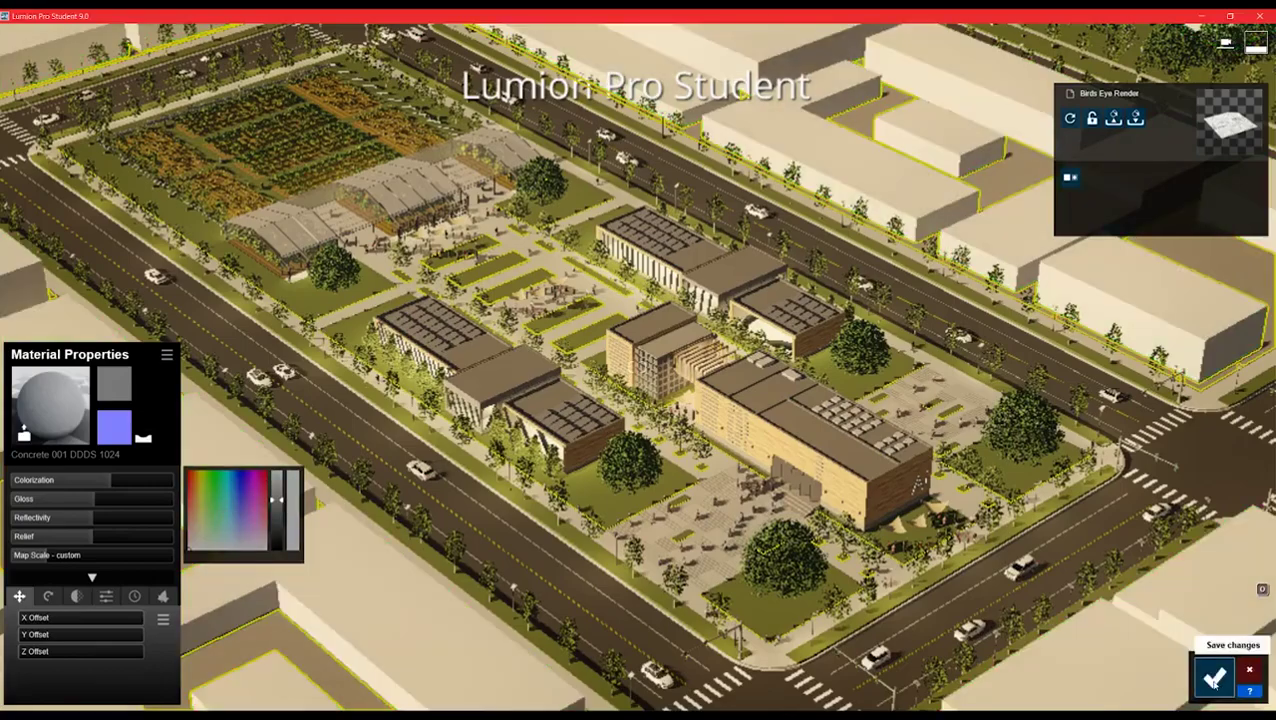
left_click(1240, 678)
left_click(1242, 680)
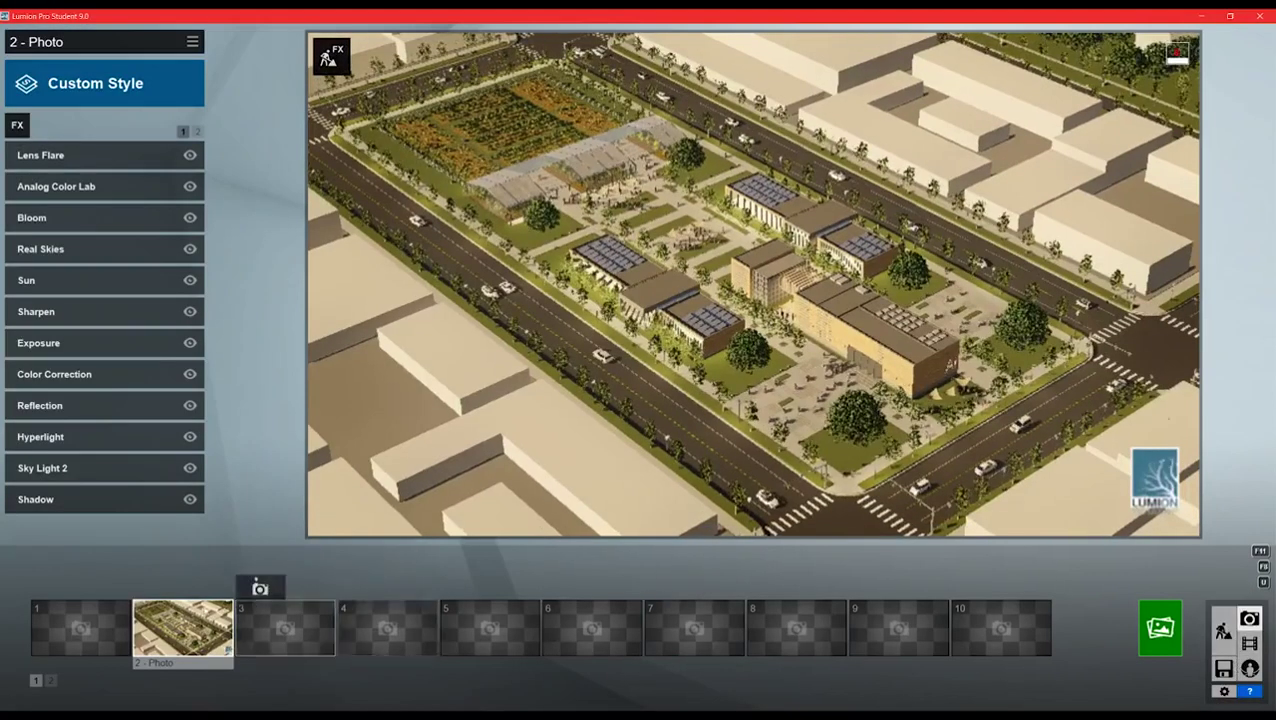
- Render photo 2 at print size, 3840x2160, with specular reflection and lighting maps as additional output, and save it as FINAL
left_click(1160, 627)
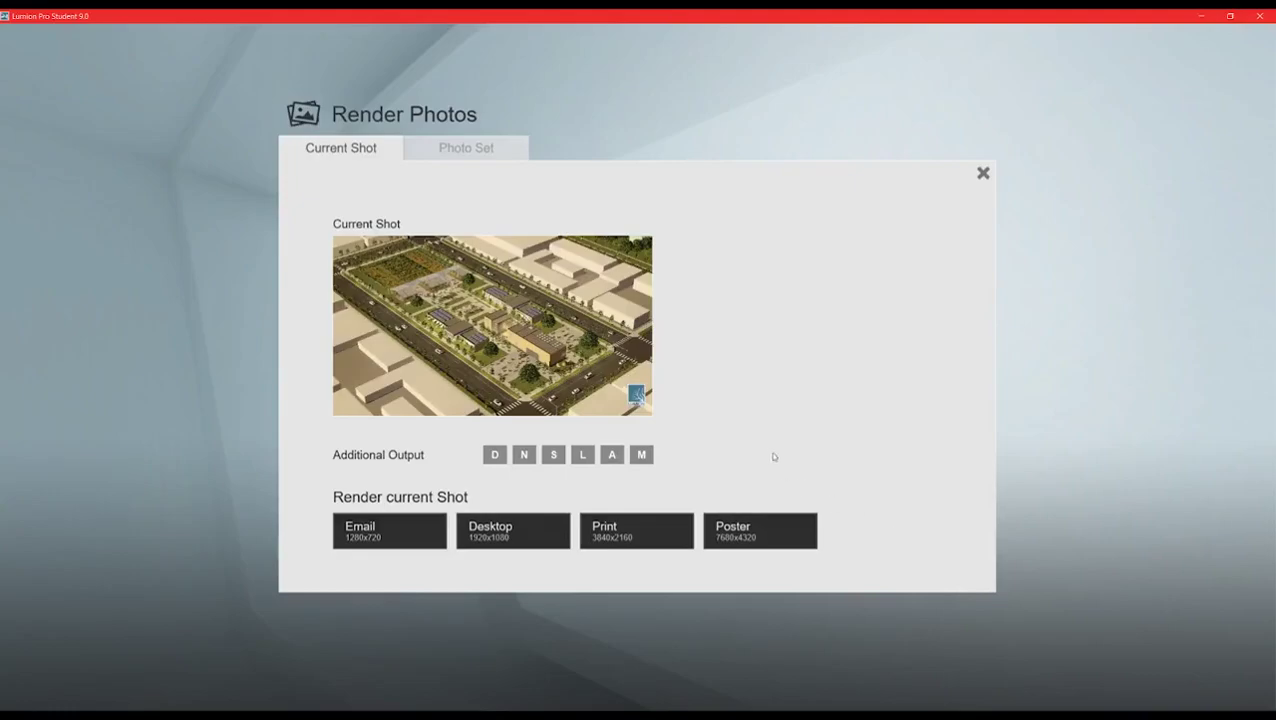
left_click(636, 531)
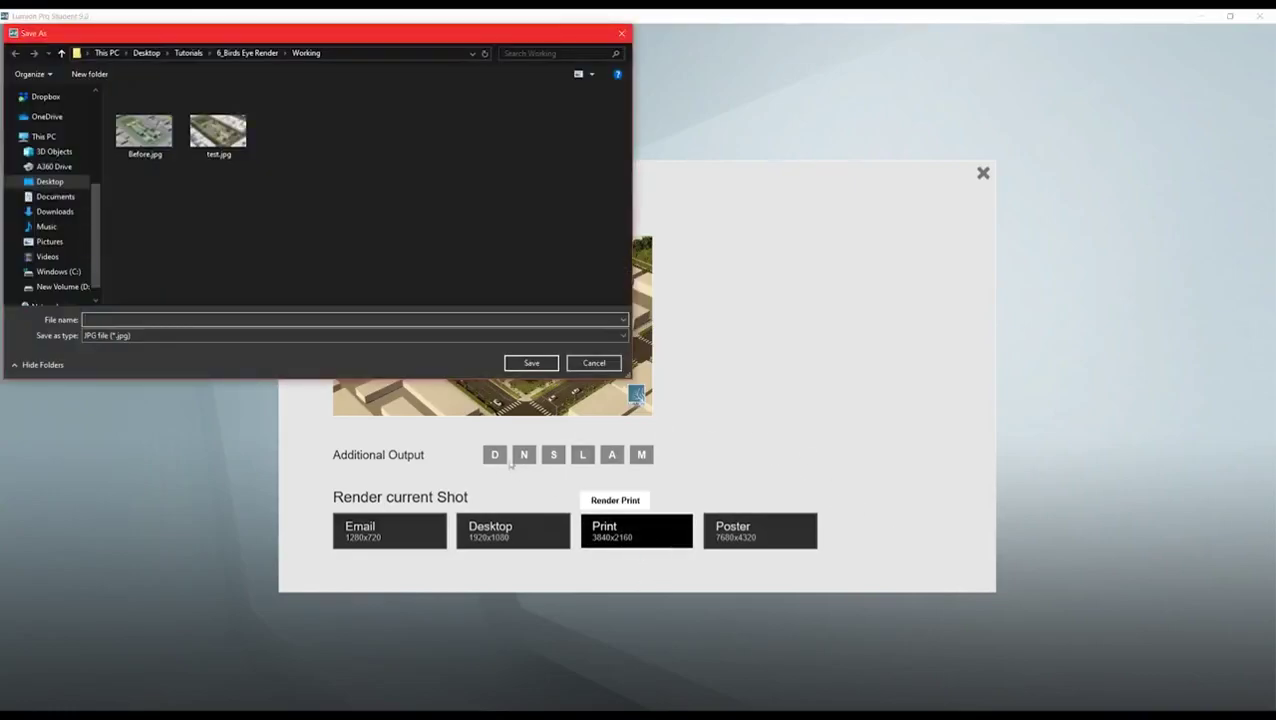
left_click(583, 368)
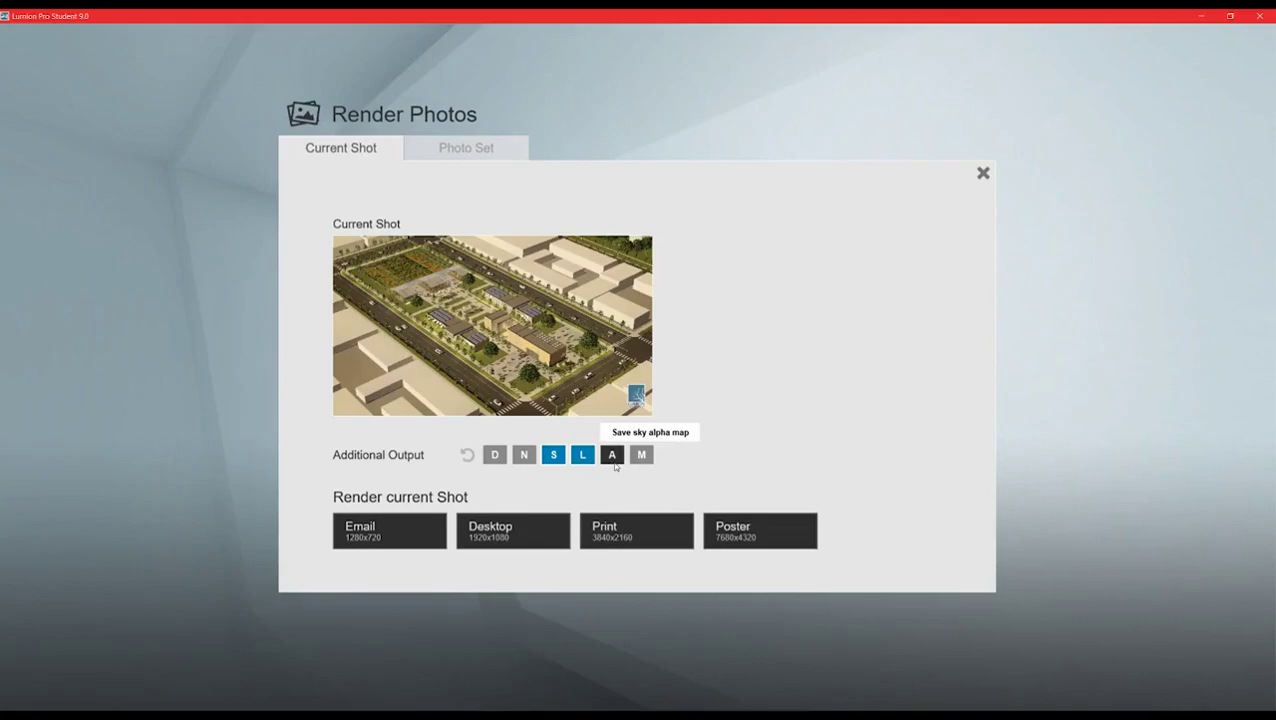
left_click(650, 524)
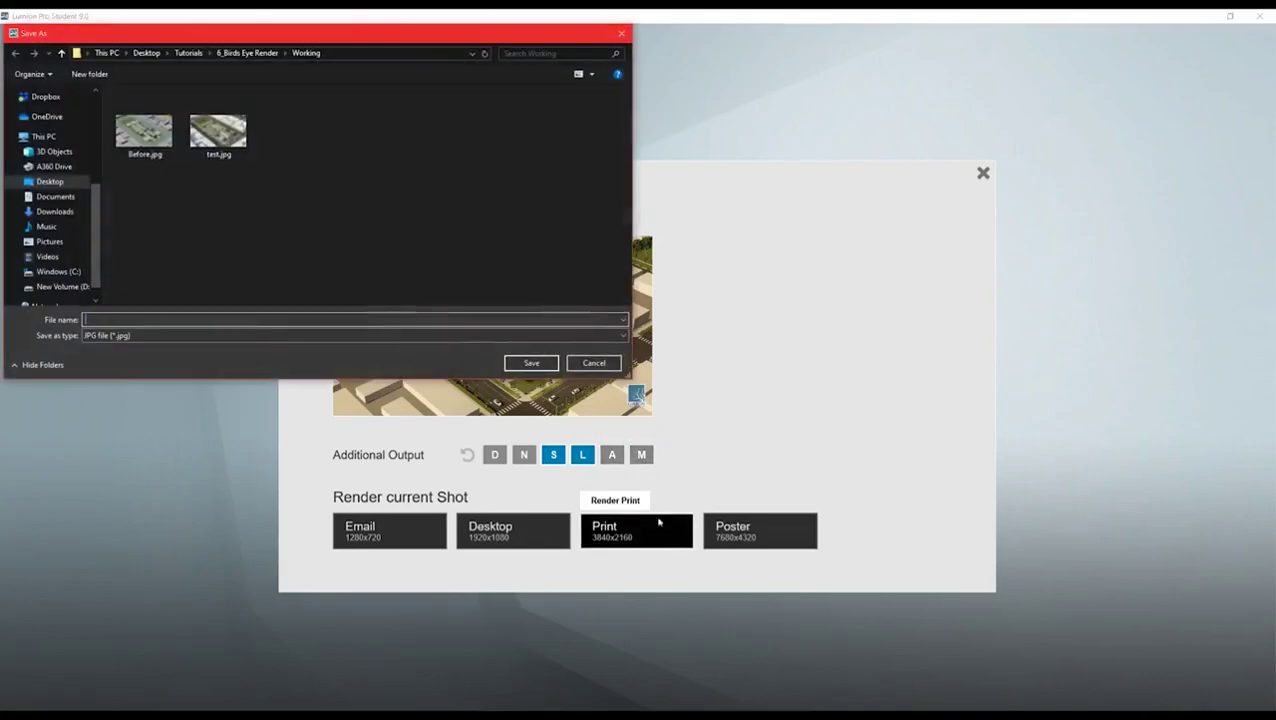
left_click(218, 132)
left_click(531, 365)
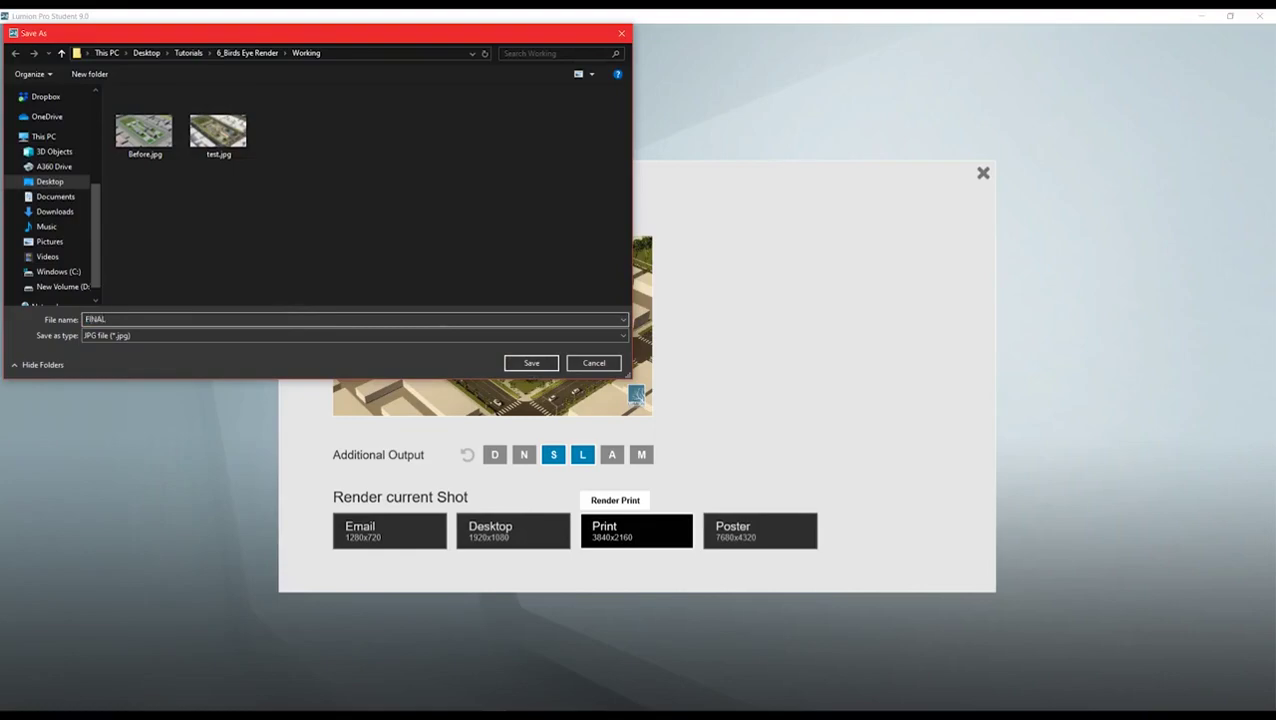
key("Return")
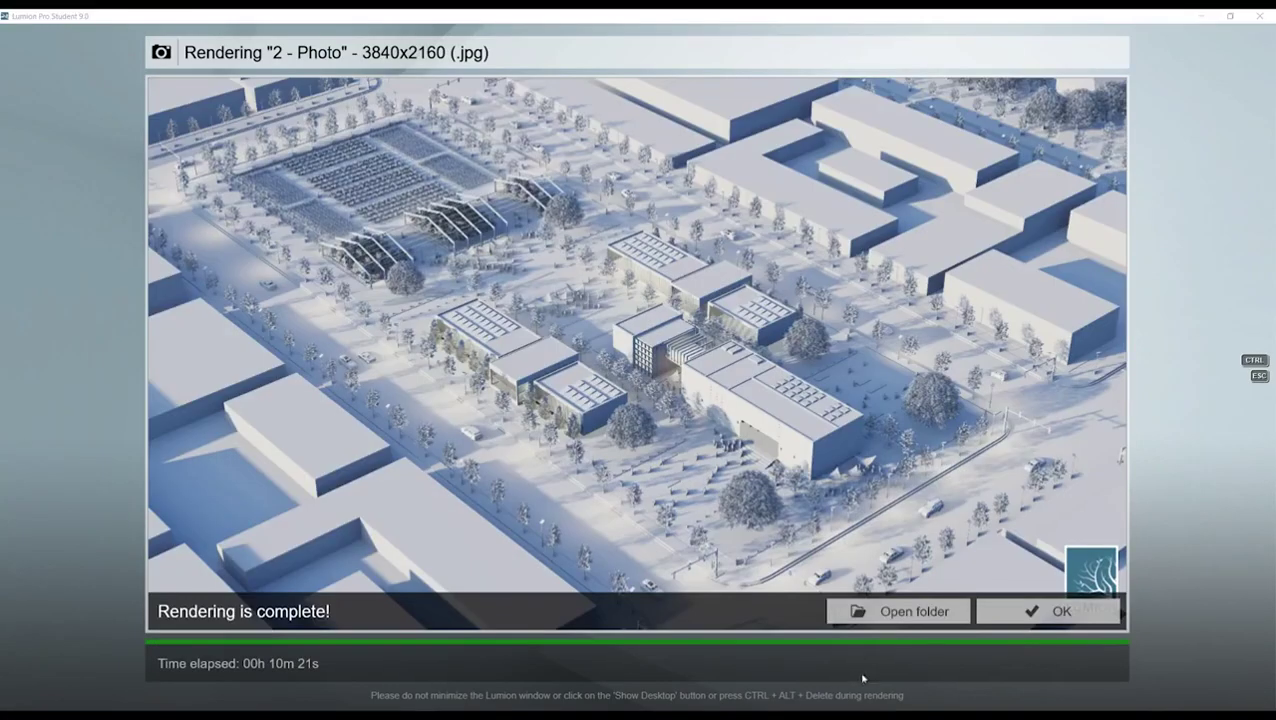
left_click(1096, 620)
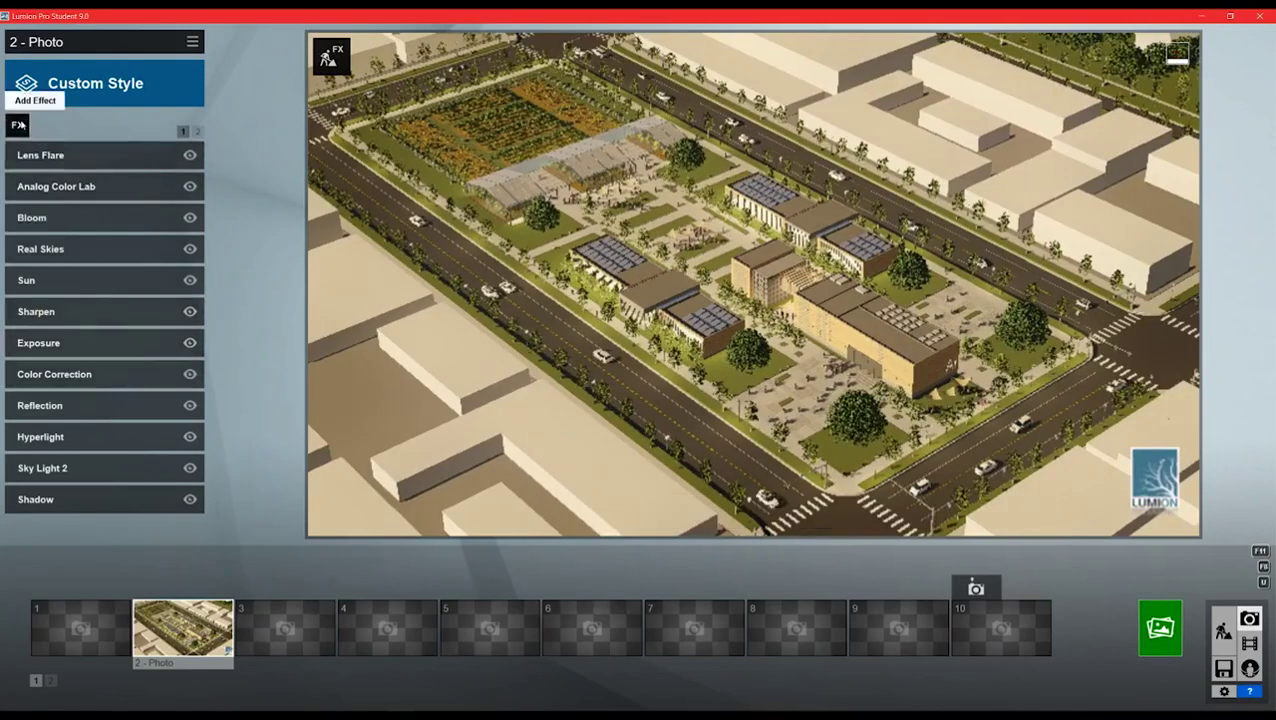
- Add the Outlines effect to photo 2, raise its outline density and set color variation to maximum for a white line drawing
left_click(17, 125)
left_click(550, 145)
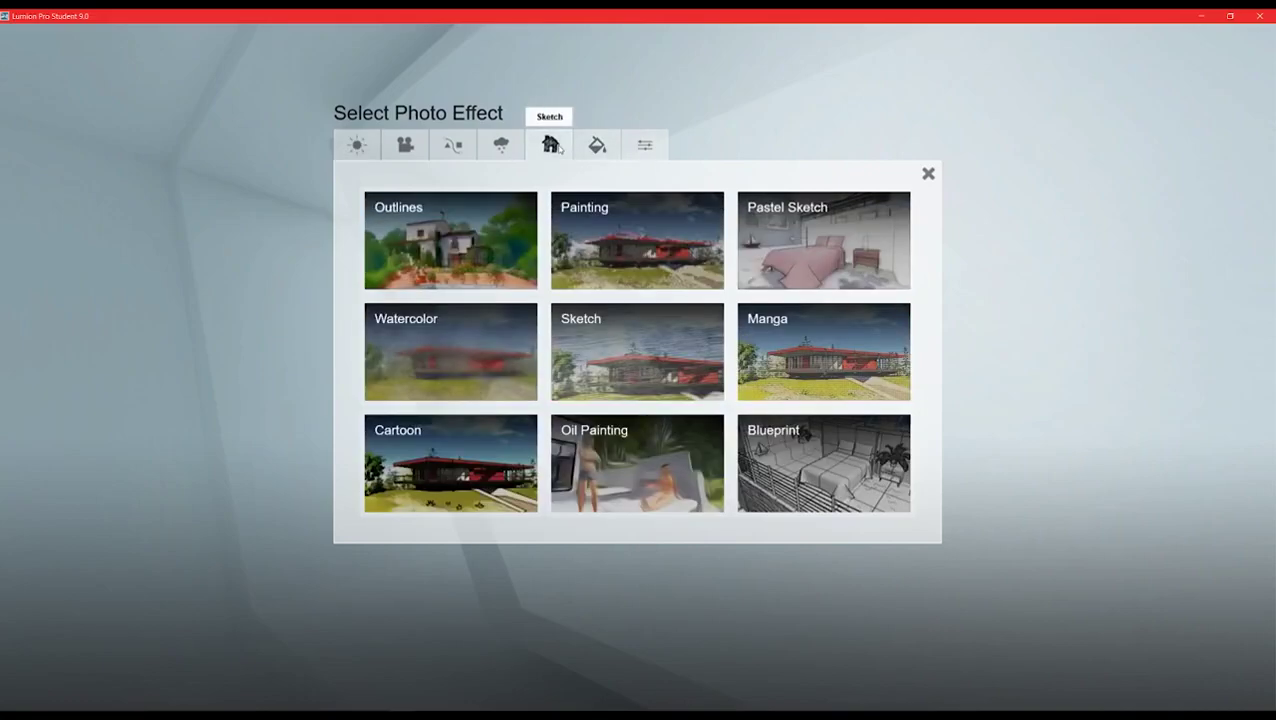
left_click(489, 212)
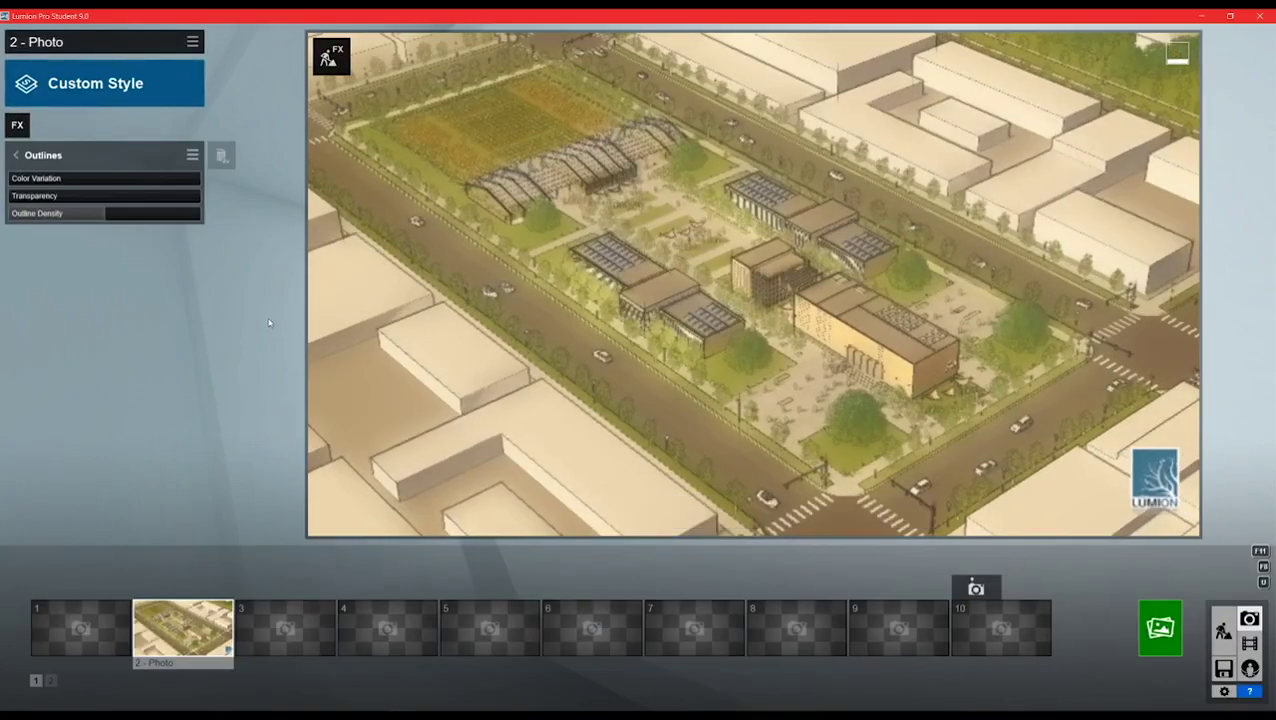
left_click_drag(90, 214, 285, 230)
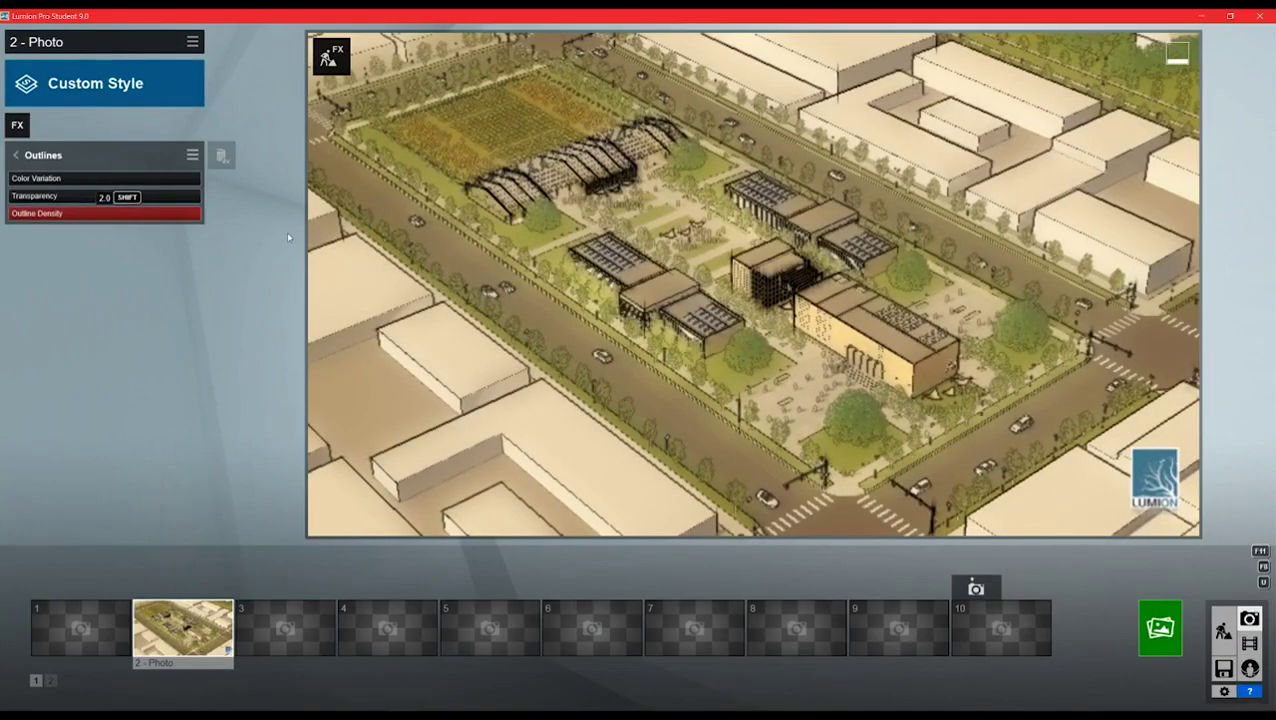
left_click_drag(22, 182, 153, 231)
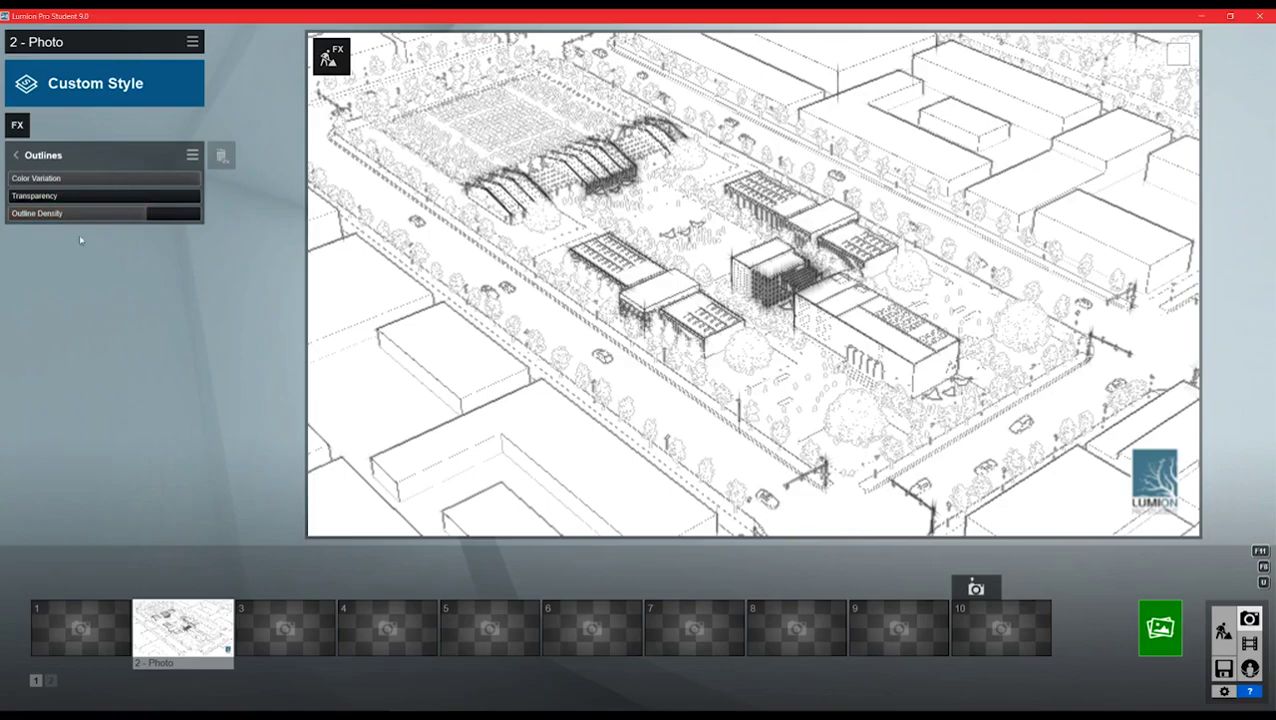
- Render the outline view at 3840x2160 without the specular and lighting maps, saving it as FINAL OUTLINES
left_click(1160, 627)
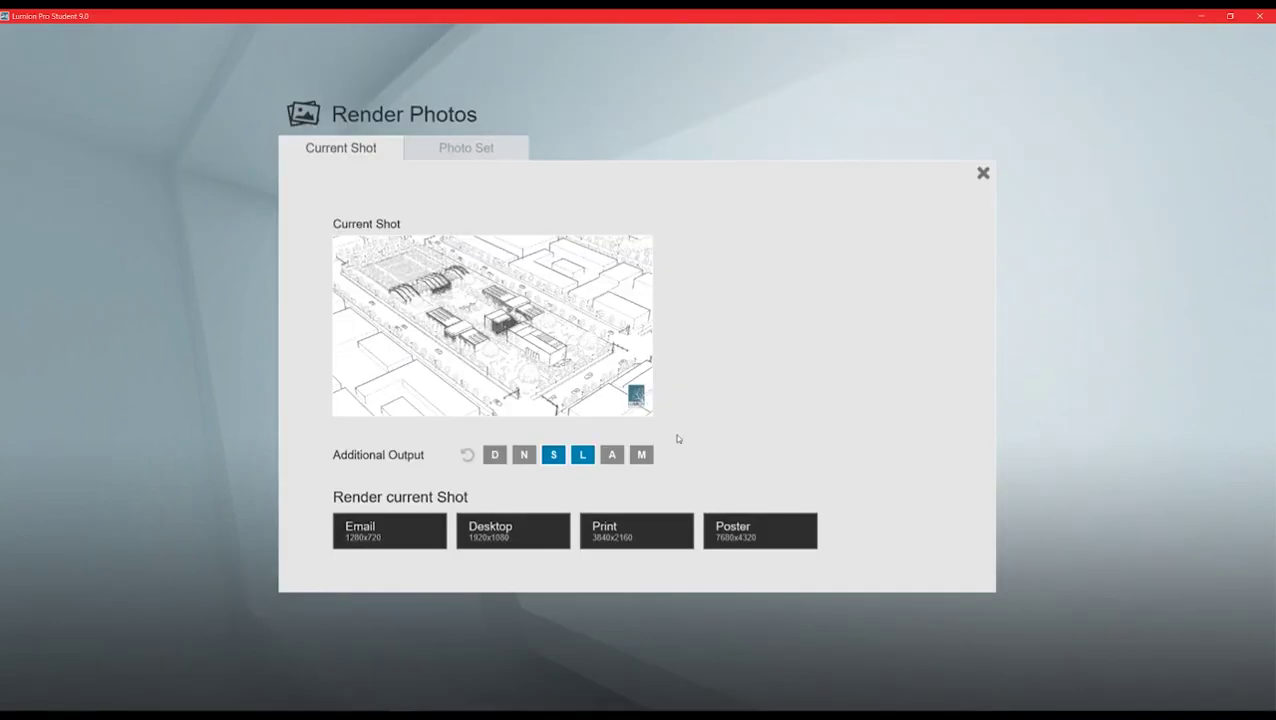
left_click(599, 538)
left_click(595, 361)
left_click(582, 455)
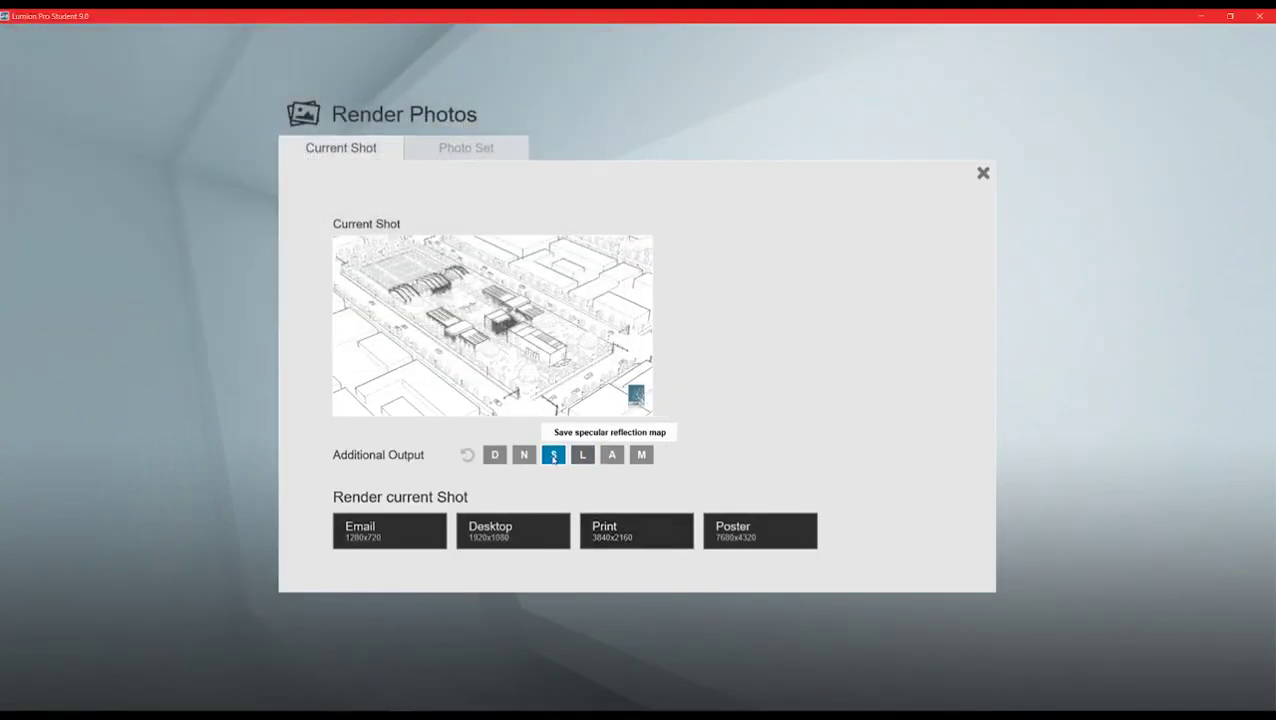
left_click(553, 455)
left_click(633, 537)
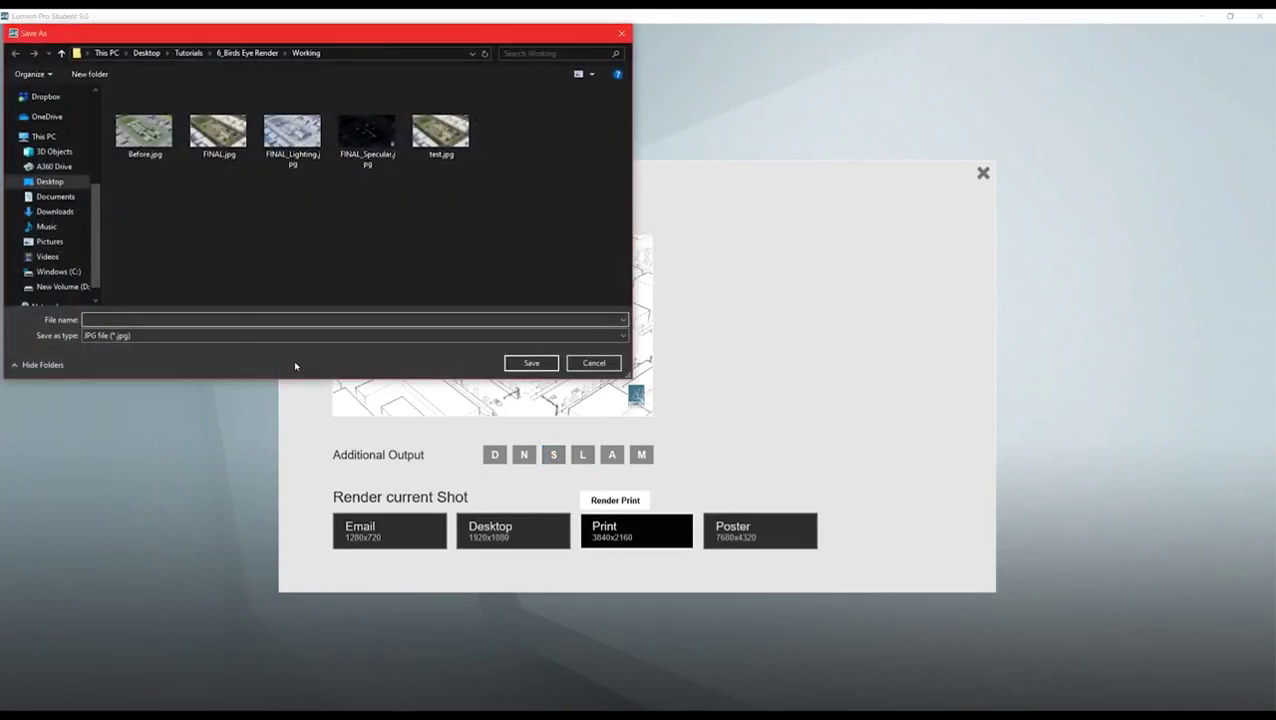
key("Return")
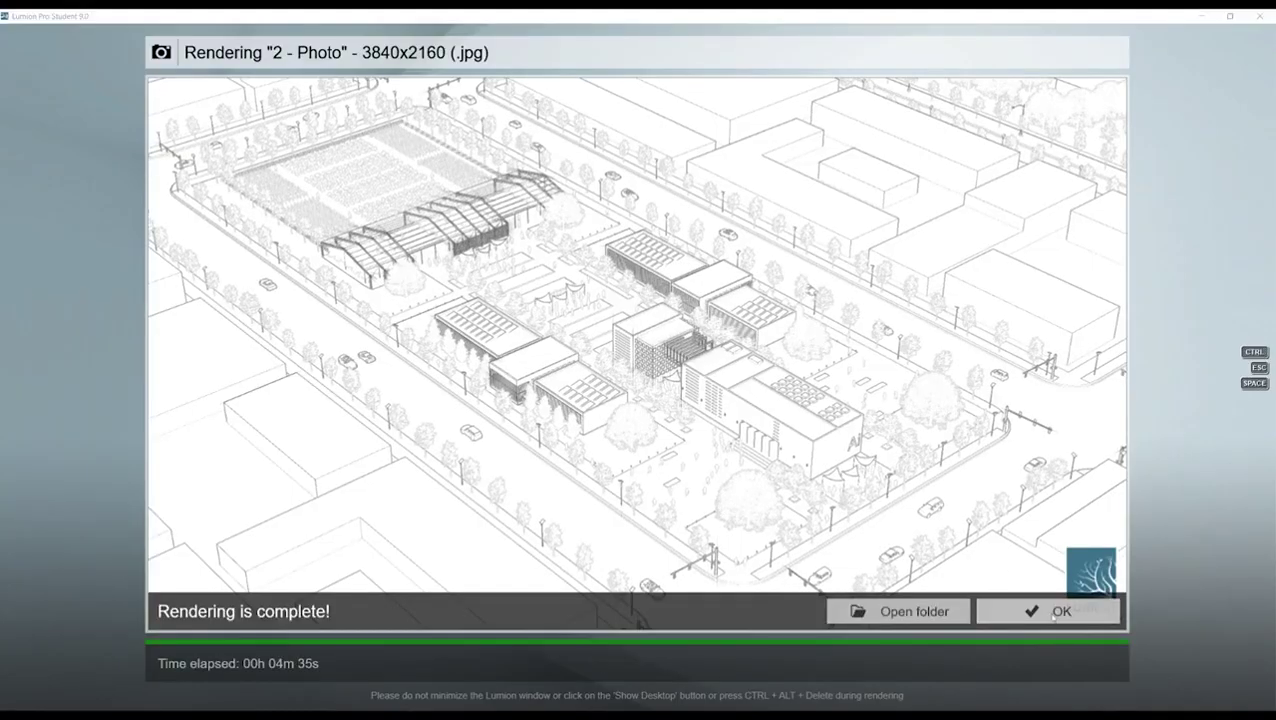
left_click(1052, 613)
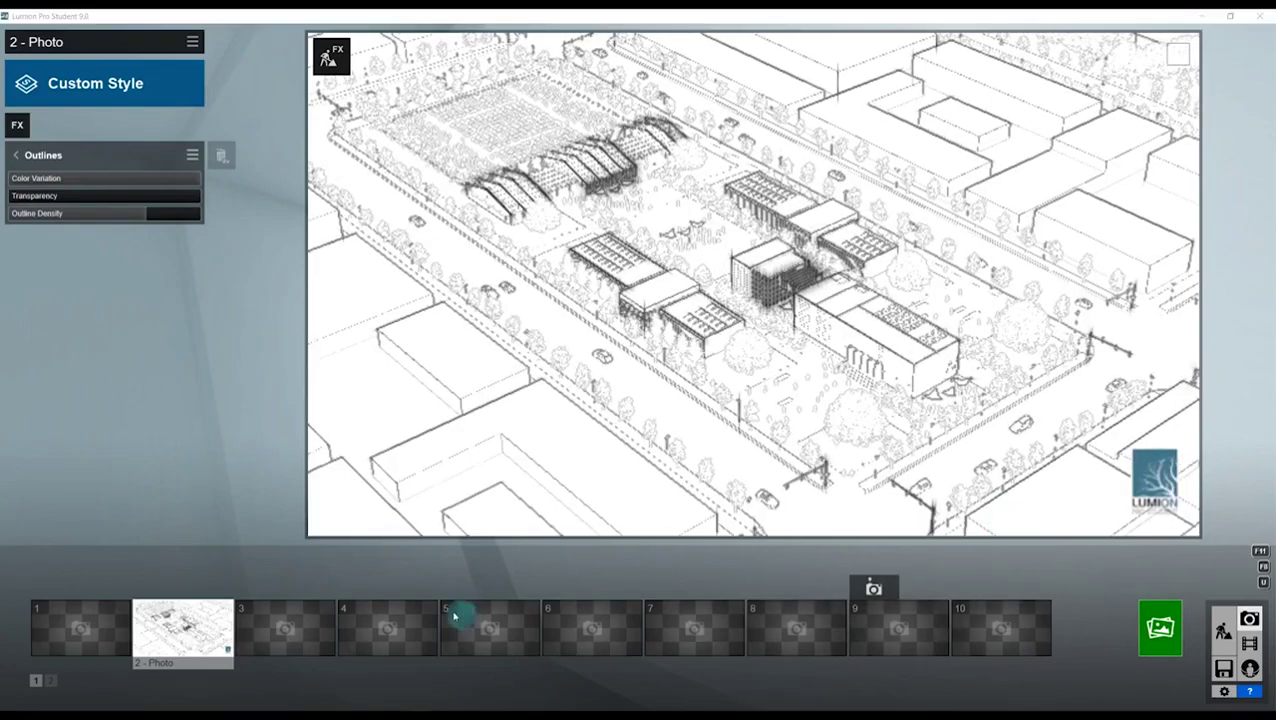
- Switch to Photoshop and open the FINAL, FINAL_Lighting, FINAL_Specular and FINAL OUTLINES images
left_click(205, 708)
left_click(37, 14)
left_click(50, 47)
left_click(352, 120)
left_click(421, 118, "ctrl")
left_click(213, 200, "ctrl")
left_click(371, 269)
- Unlock the background layer of FINAL.jpg and rename it BASE RENDER
left_click(178, 48)
left_click(1208, 554)
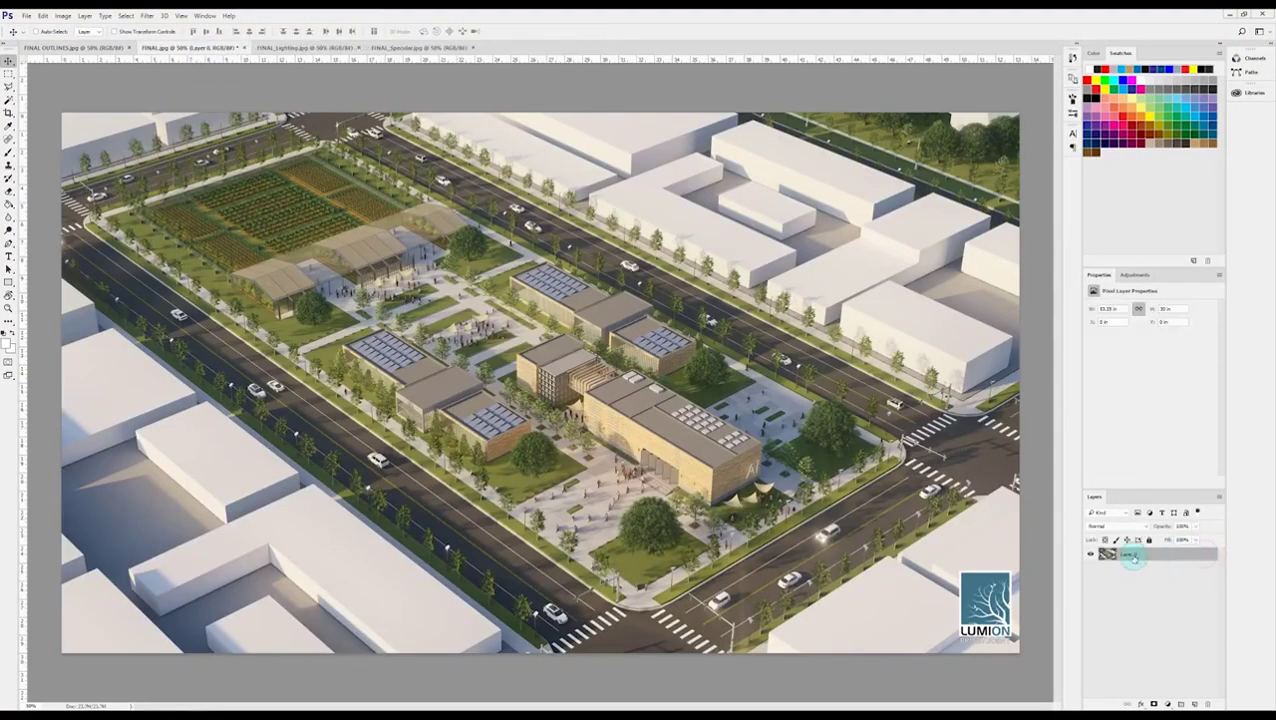
type("BASE RENDER")
key("Return")
- Move the lighting map into FINAL.jpg as a layer named LIGHT, aligned over the base, and close its source file unsaved
left_click(284, 46)
left_click(1208, 554)
left_click_drag(142, 104, 460, 184)
left_click_drag(460, 184, 372, 172)
double_click(1129, 555)
type("LIGHT")
key("Return")
left_click(382, 48)
left_click(638, 271)
- Bring the specular map into FINAL.jpg as a layer named SPEC and close its source file without saving
left_click(303, 48)
left_click(1208, 554)
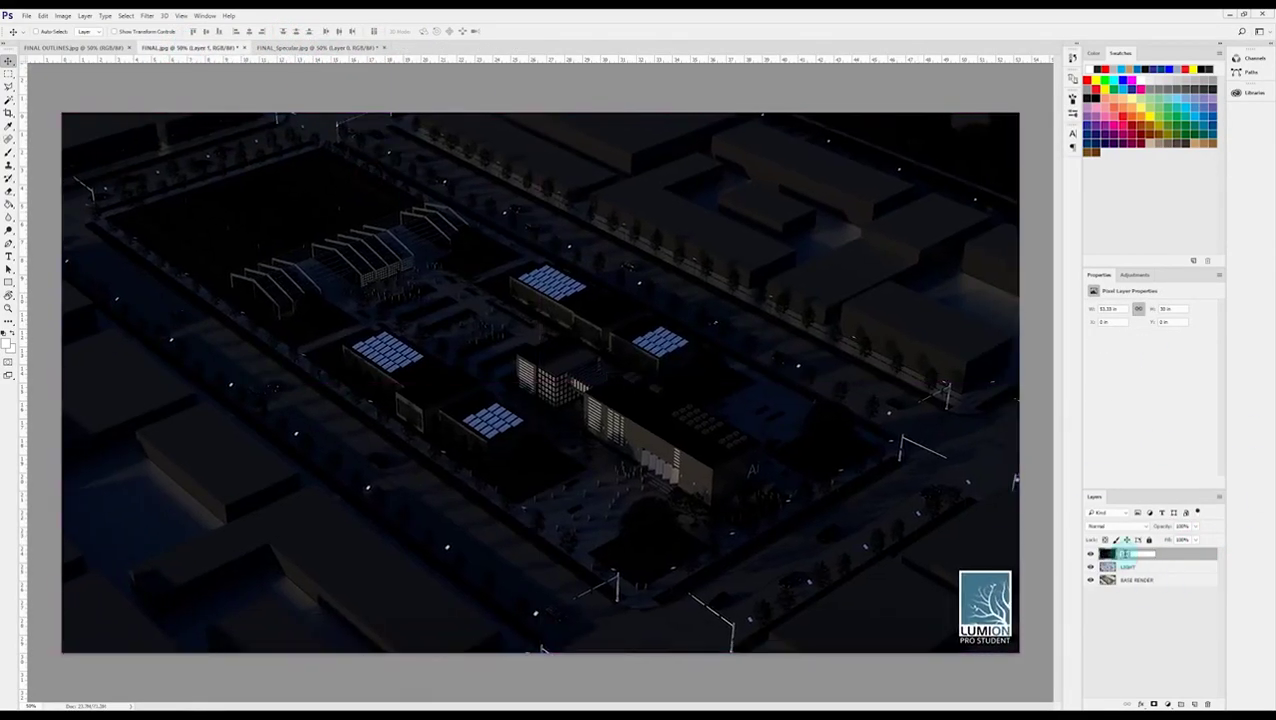
left_click(327, 46)
left_click(378, 48)
left_click(640, 273)
- Unlock the FINAL OUTLINES image and bring it into FINAL.jpg as the top layer, named OUTLINES
left_click(80, 48)
left_click(1208, 554)
left_click_drag(336, 250, 379, 215)
- Crop the FINAL.jpg canvas inward on all sides to cut off the Lumion watermark in the corner
left_click(9, 113)
left_click_drag(975, 628, 944, 615)
key("Return")
- Set blend modes that drop out the OUTLINES layer's white and the SPEC layer's black background, and select the LIGHT layer
left_click(1110, 526)
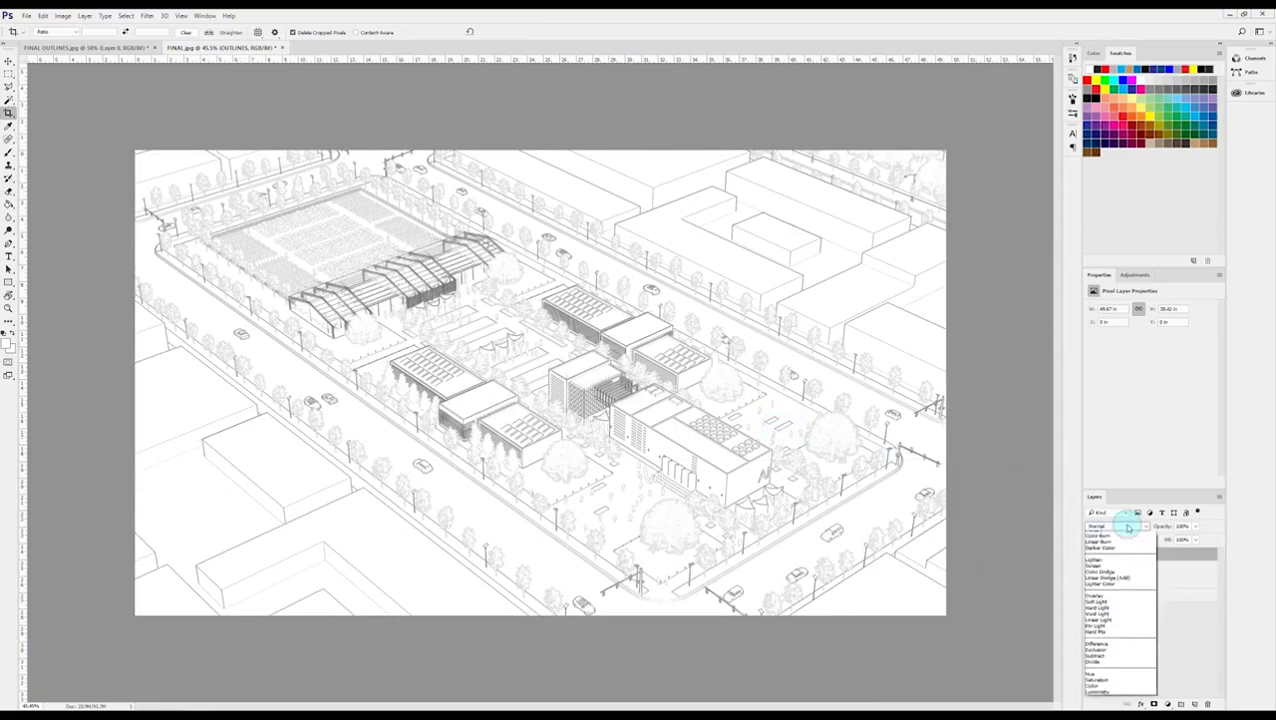
left_click(1138, 574)
left_click(1127, 567)
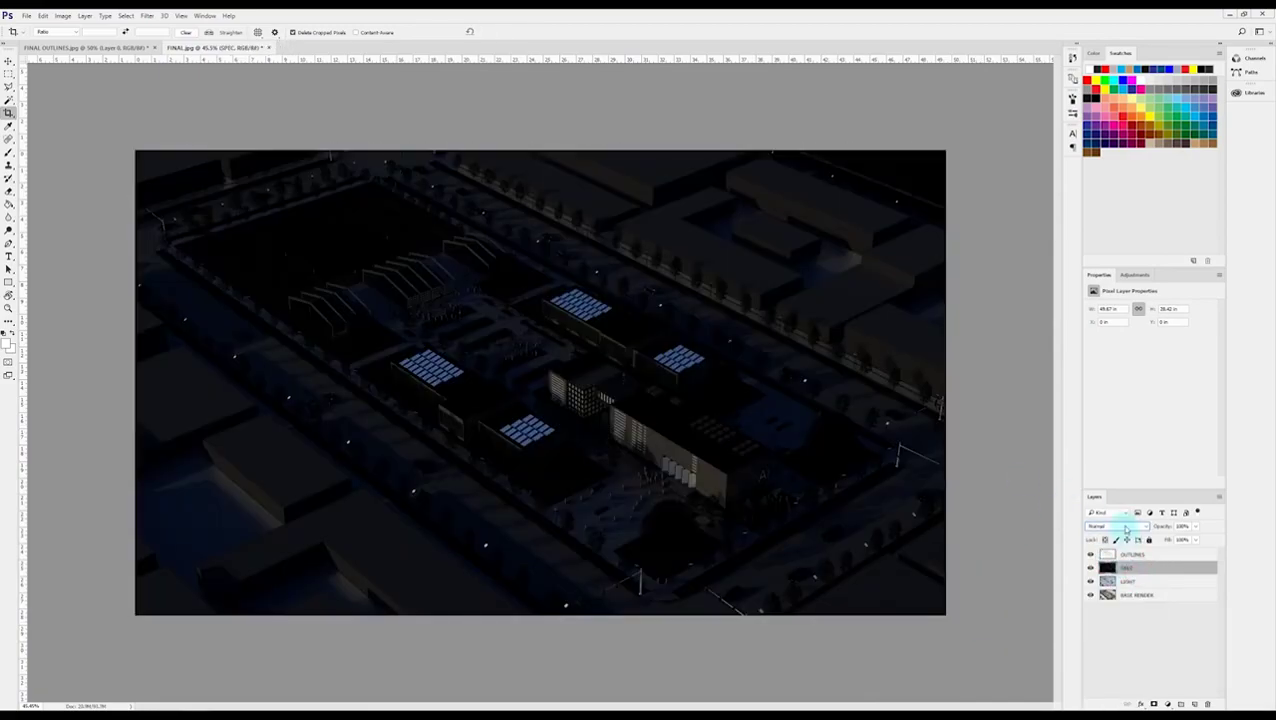
left_click(1112, 526)
left_click(1136, 594)
left_click(1134, 581)
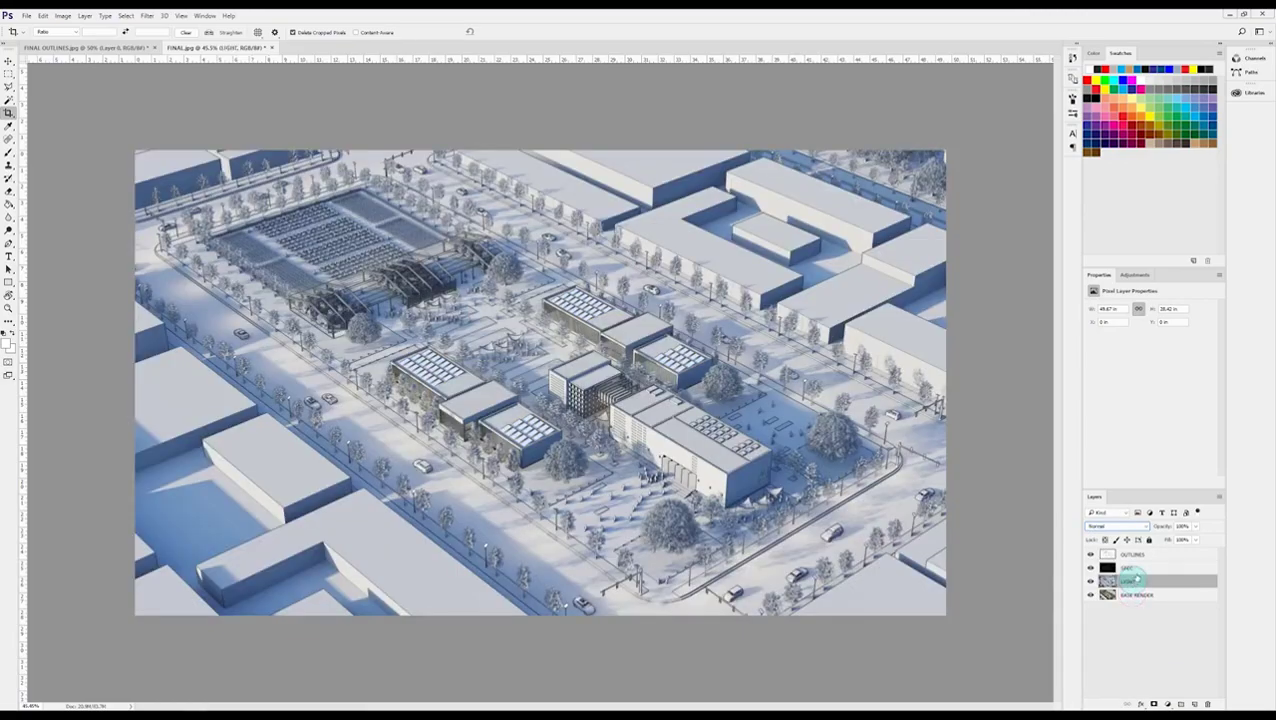
- Set the LIGHT layer's blend mode to Multiply and lower the OUTLINES layer's opacity to 19%
left_click(1137, 527)
left_click(1151, 626)
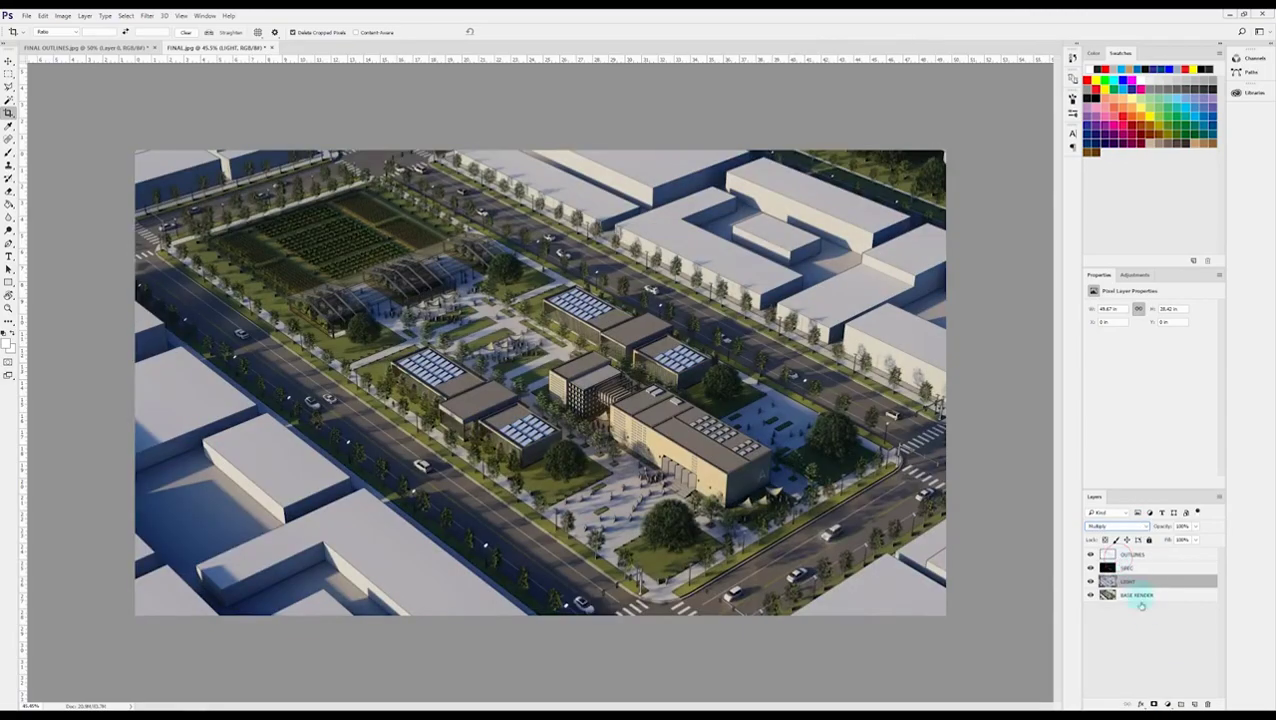
key("ctrl+0")
left_click(1160, 582)
left_click(1134, 555)
left_click_drag(1159, 526, 1163, 533)
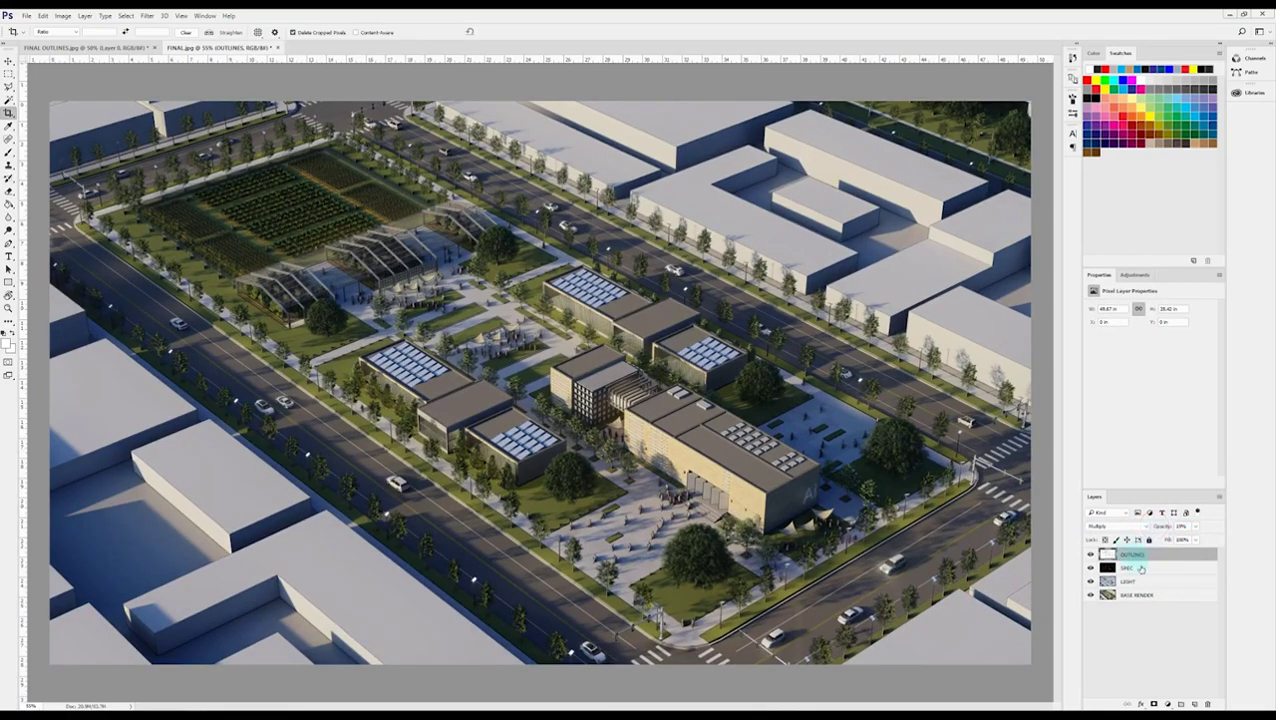
- Hide the SPEC and OUTLINES layers and strongly reduce the LIGHT layer's opacity so its shading is subtle
left_click(1132, 567)
left_click(1090, 567)
left_click(1090, 554)
left_click(1140, 582)
mouse_move(1166, 527)
left_mouse_down()
mouse_move(1133, 527)
mouse_move(1155, 527)
left_mouse_up()
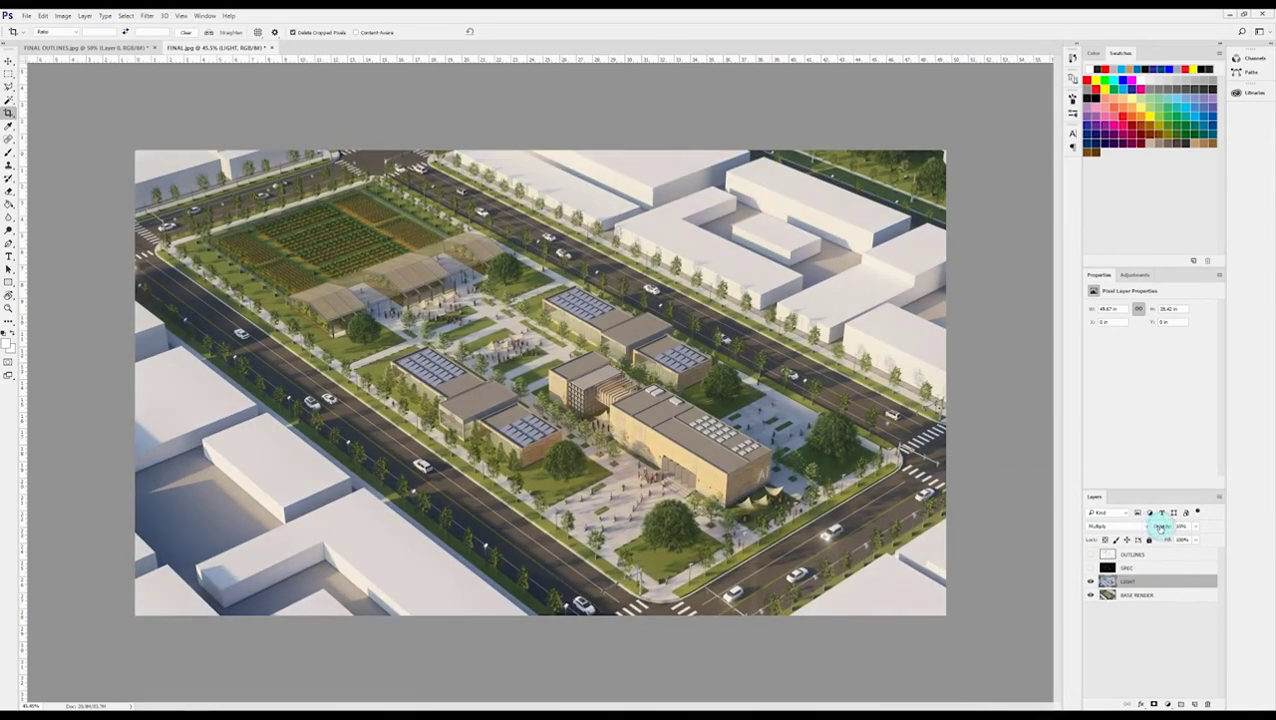
- Show the SPEC layer at 78% opacity, turn the OUTLINES layer back on and strengthen its lines
left_click(1128, 567)
left_click(1090, 567)
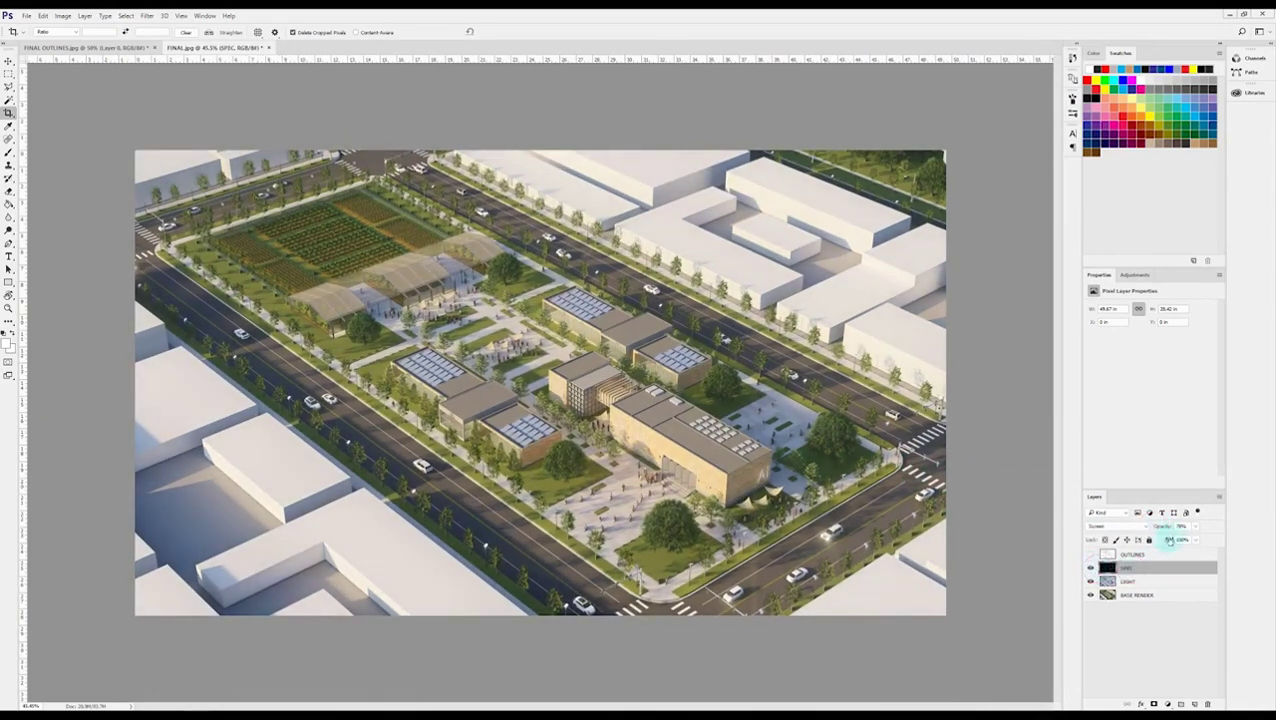
left_click(1090, 554)
left_click(1130, 554)
scroll(265, 515, "up", 5, "alt")
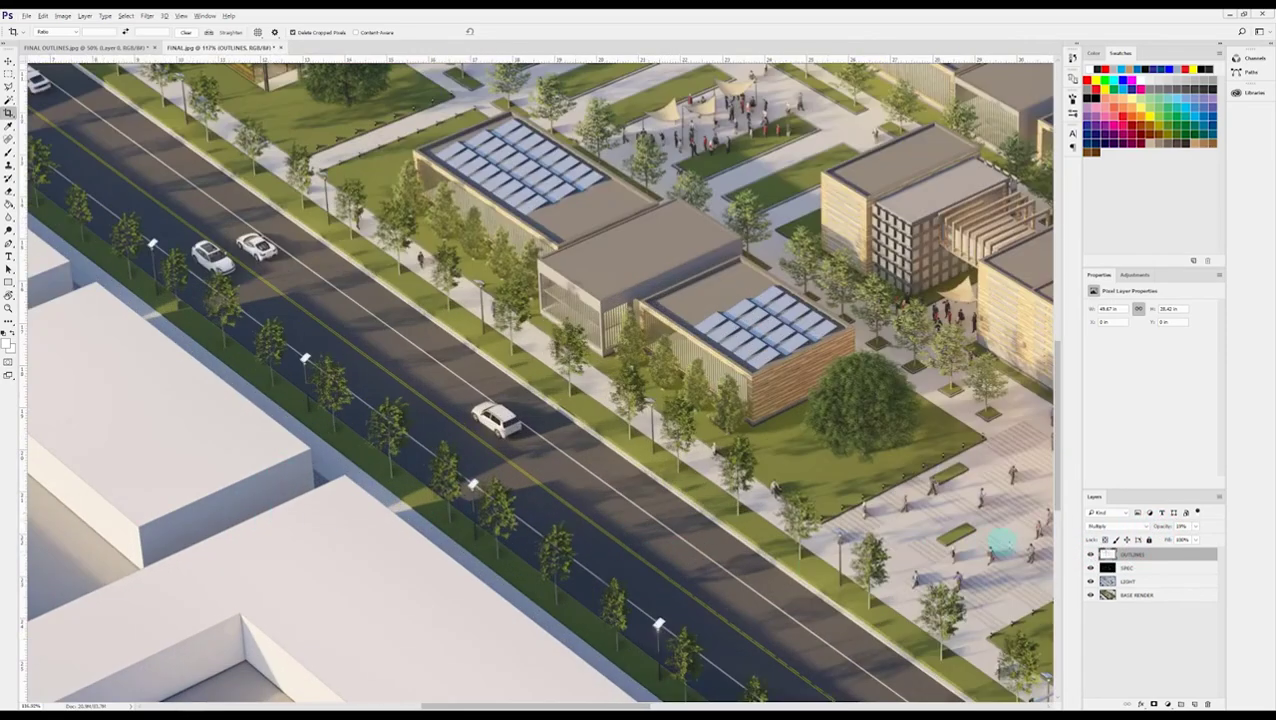
scroll(928, 495, "down", 4, "alt")
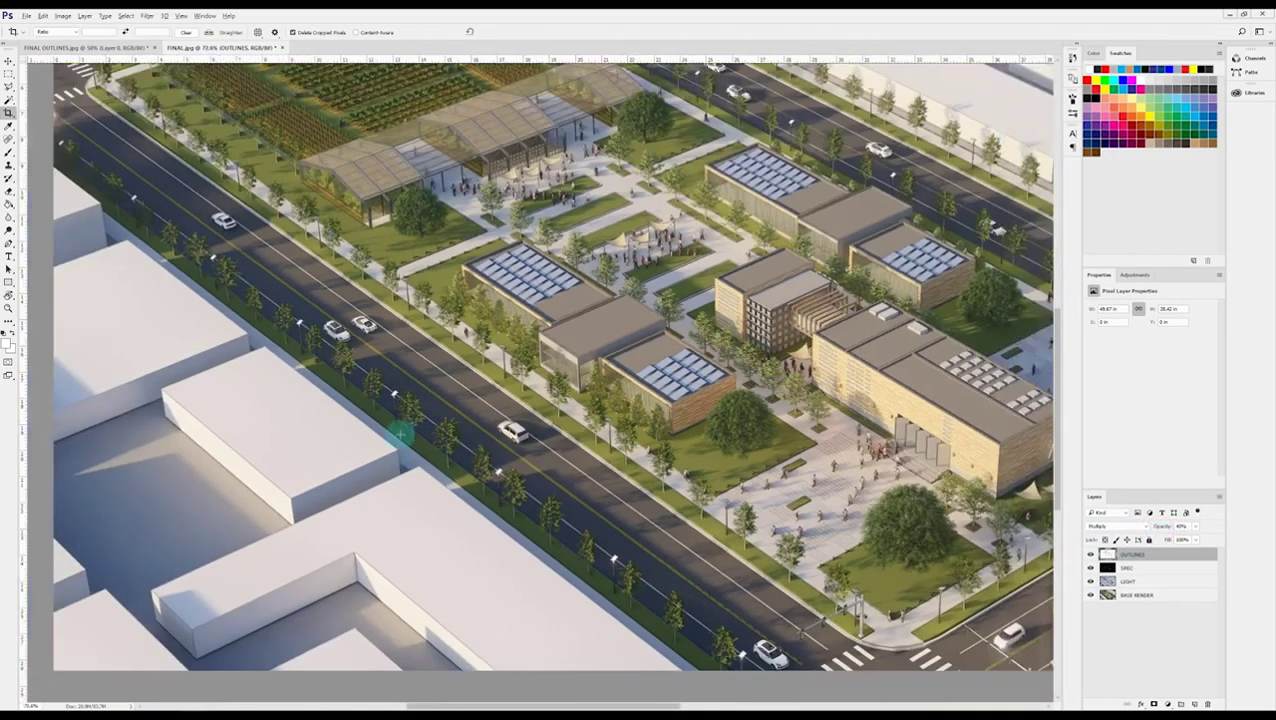
- Add a layer mask to OUTLINES and brush black over the central campus block to remove its lines there
left_click(1154, 704)
left_click_drag(1160, 527, 1122, 527)
scroll(1040, 487, "down", 2, "alt")
left_click(1130, 554)
key("b")
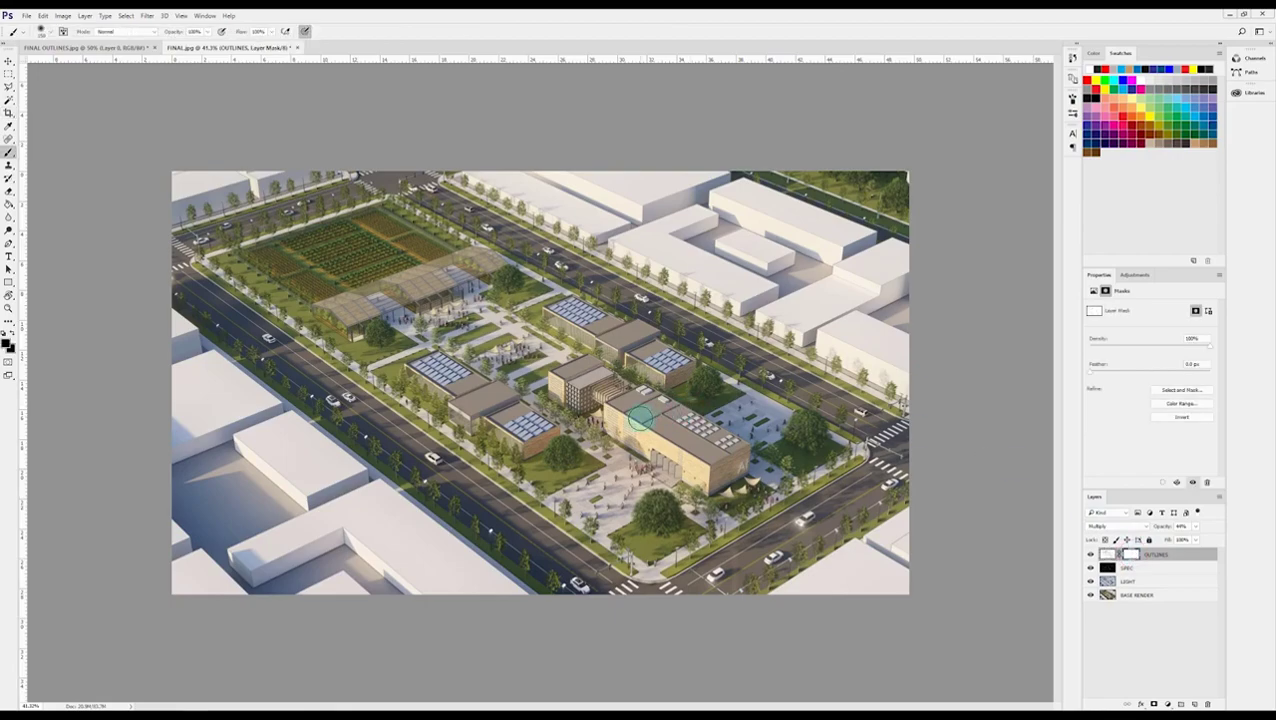
mouse_move(603, 419)
left_mouse_down()
mouse_move(630, 430)
mouse_move(658, 419)
left_mouse_up()
- Fine-tune the OUTLINES layer's opacity against the whole image
left_click(1106, 554)
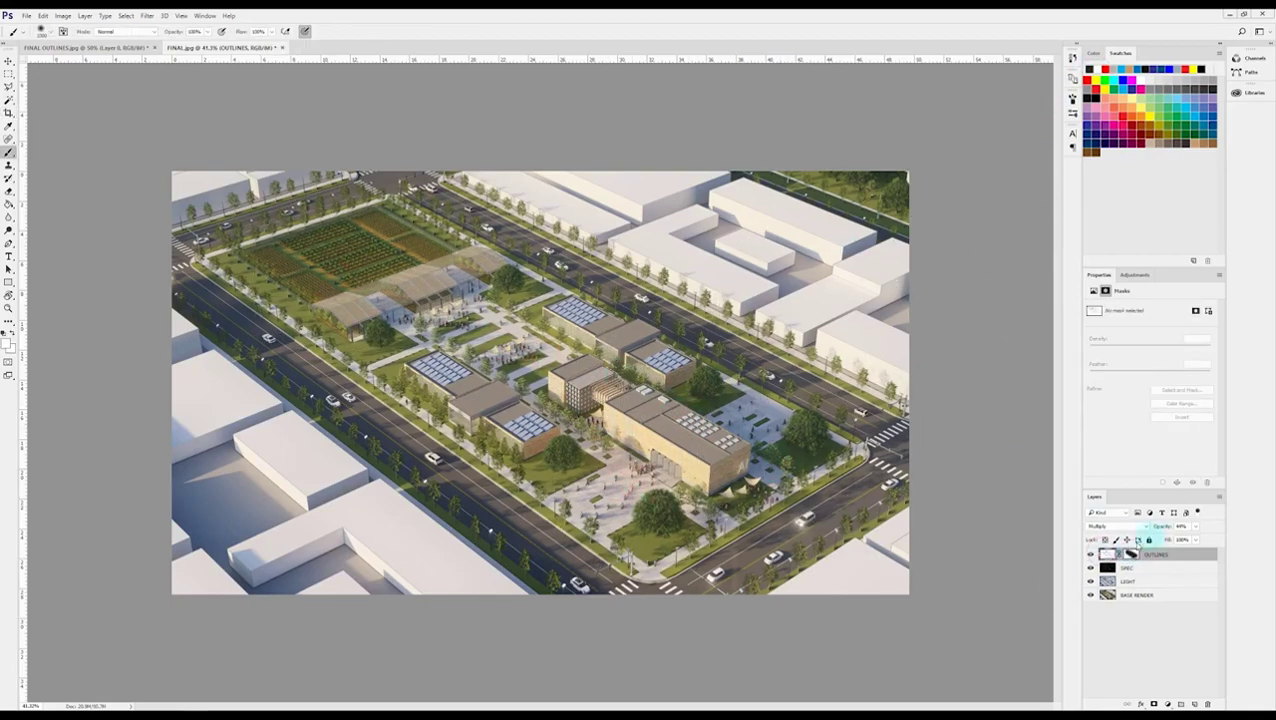
key("ctrl+minus")
key("ctrl+0")
key("v")
key("ctrl+plus")
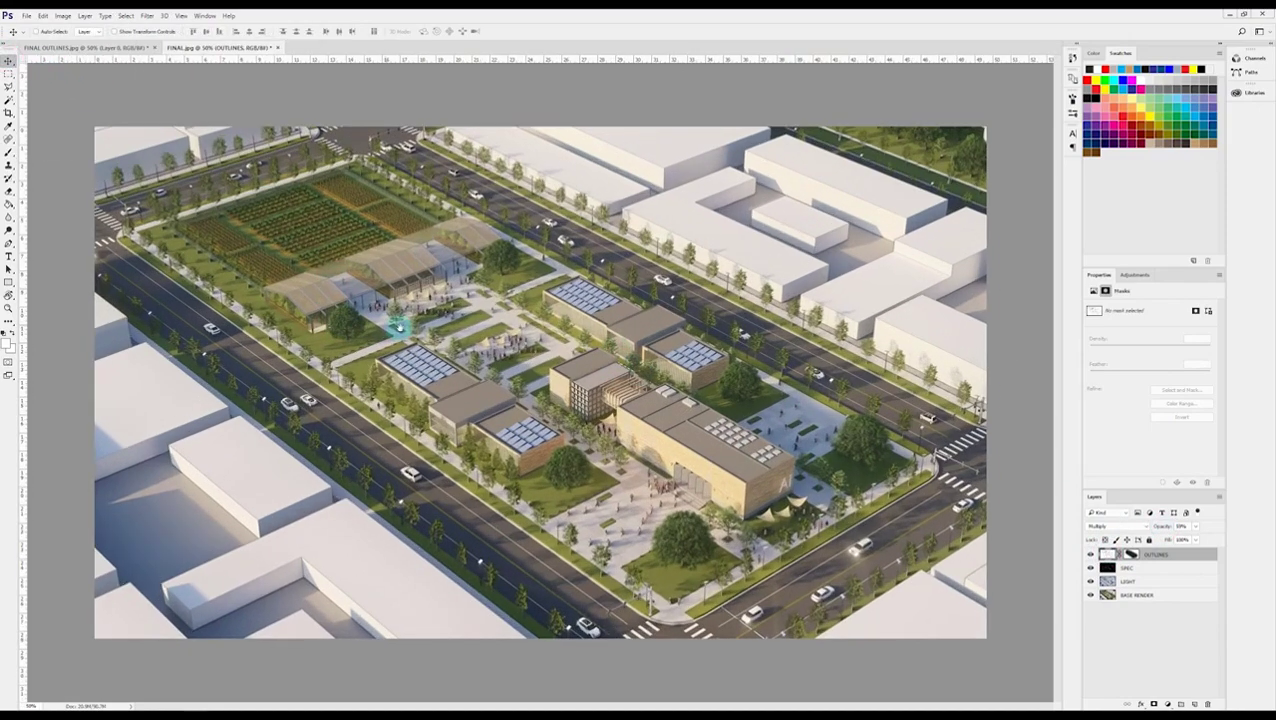
scroll(672, 437, "down", 1, "alt")
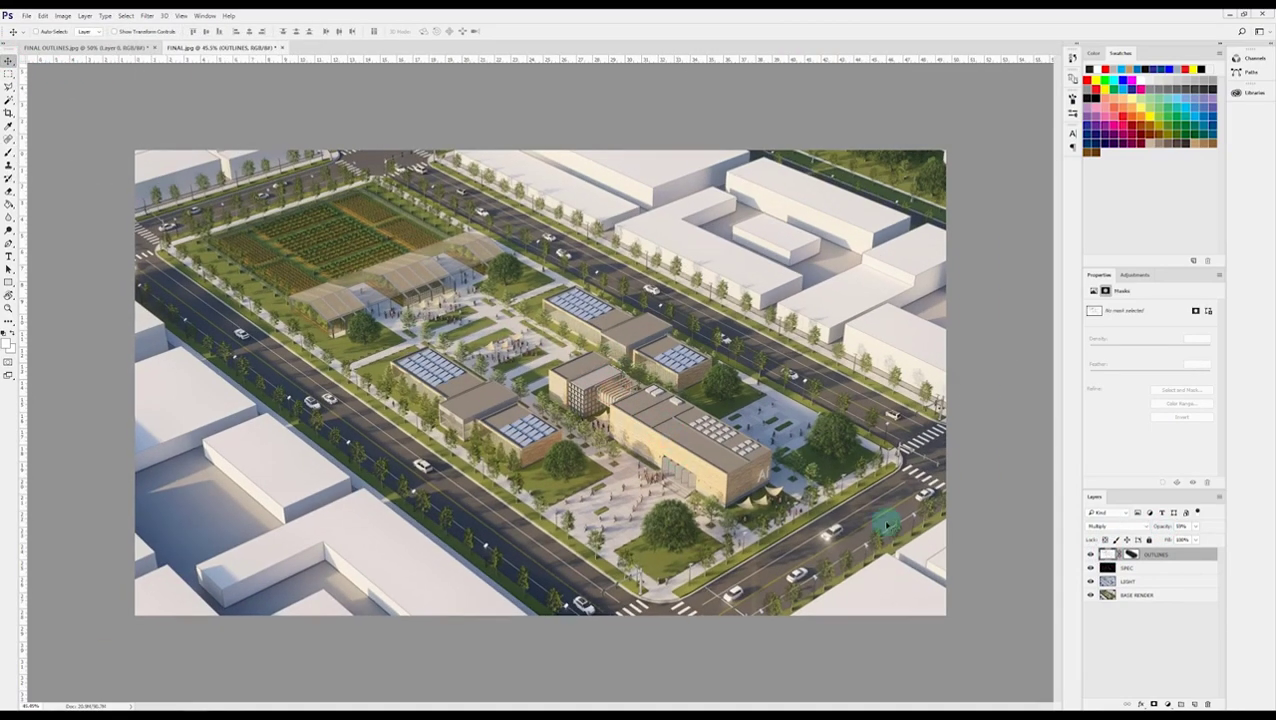
- Duplicate the BASE RENDER layer within FINAL.jpg, keeping the default copy name
left_click(1134, 595)
right_click(1139, 600)
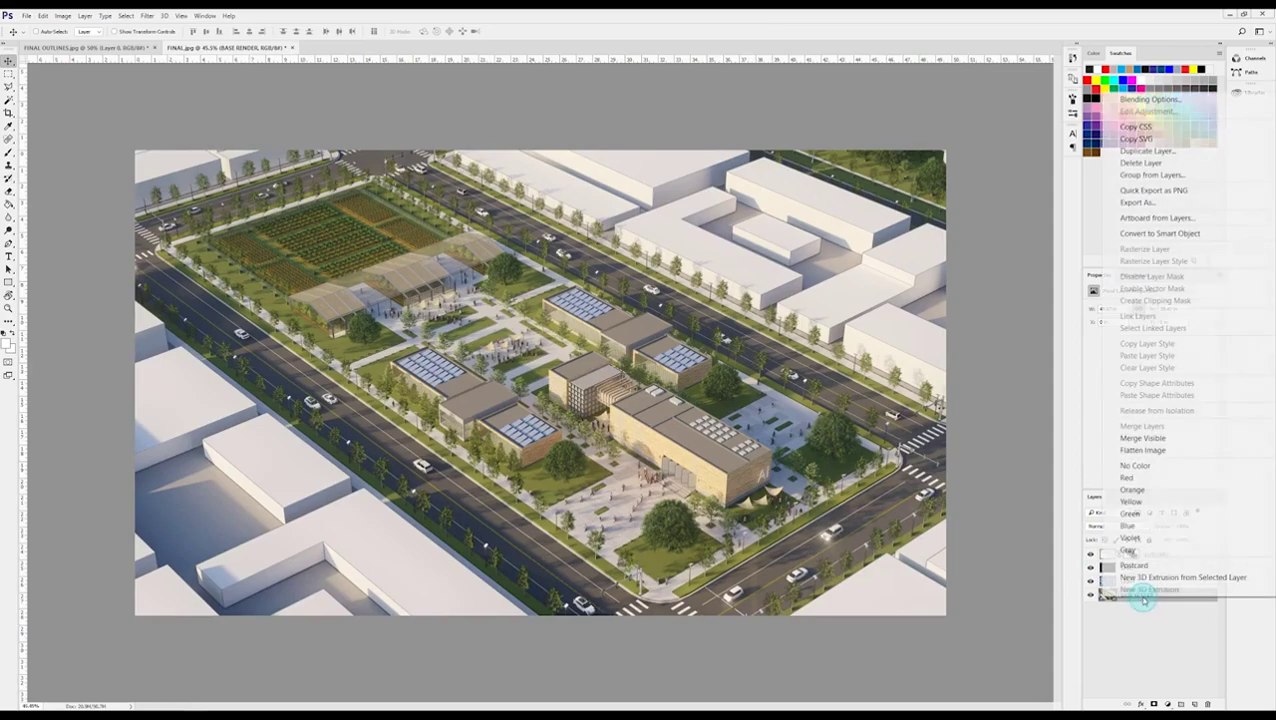
left_click(1166, 151)
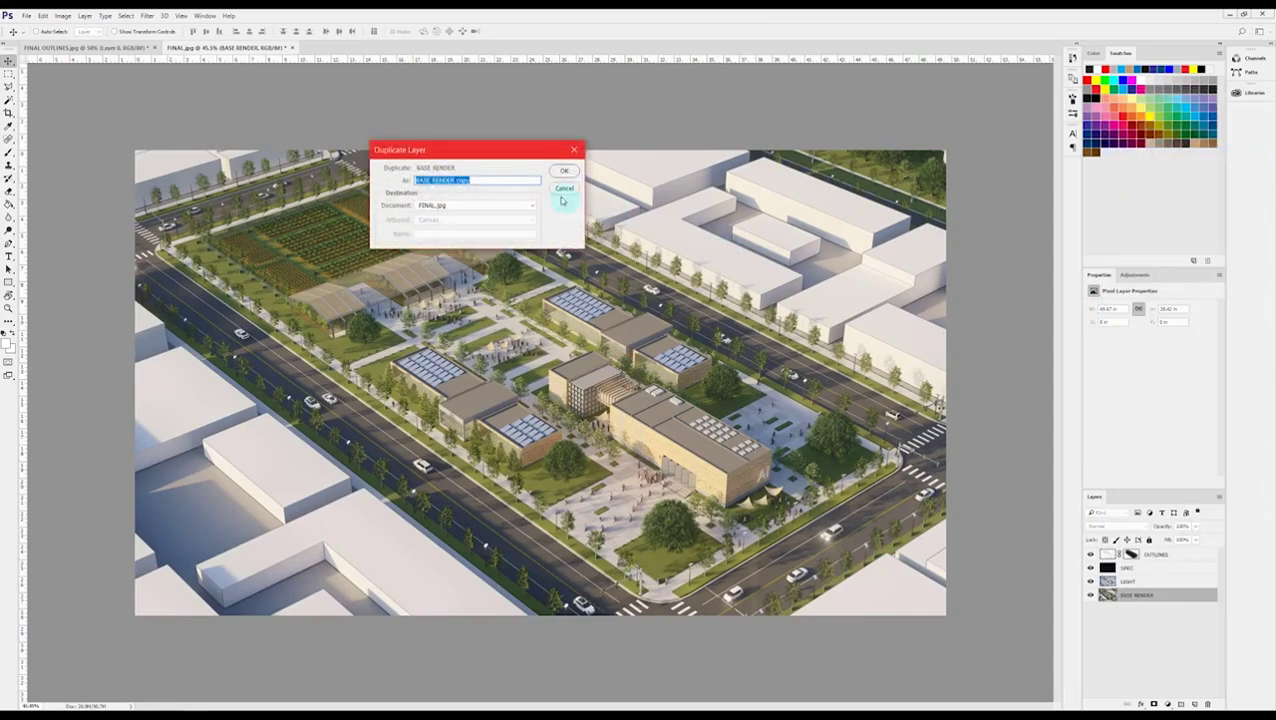
left_click(563, 172)
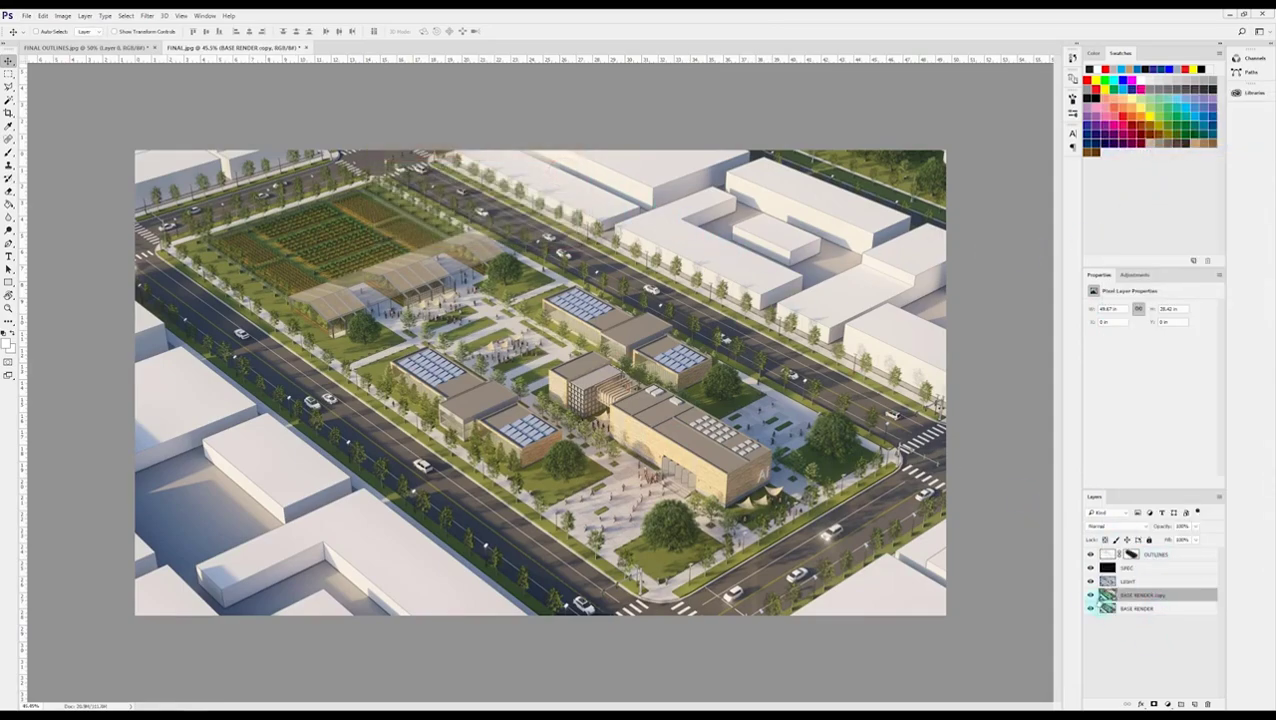
- Start a Camera Raw filter on the BASE RENDER copy with exposure +0.40, clarity +67 and vibrance +15
left_click(148, 16)
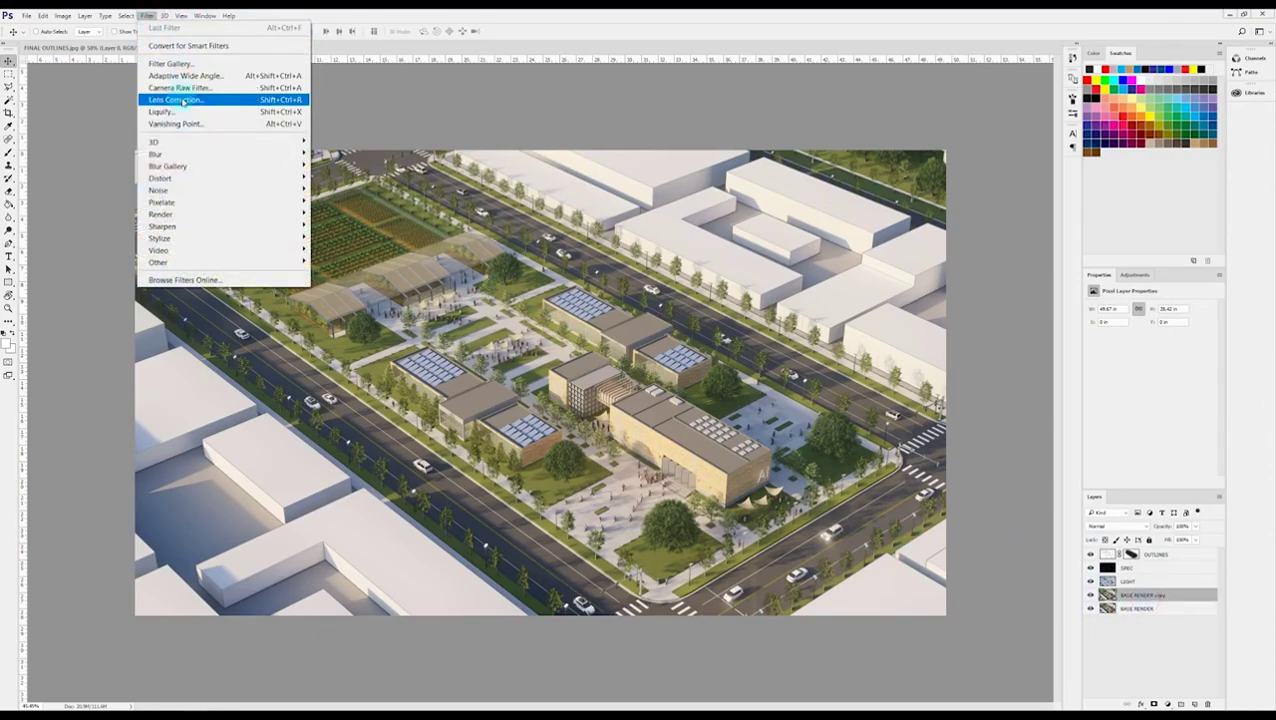
left_click(184, 89)
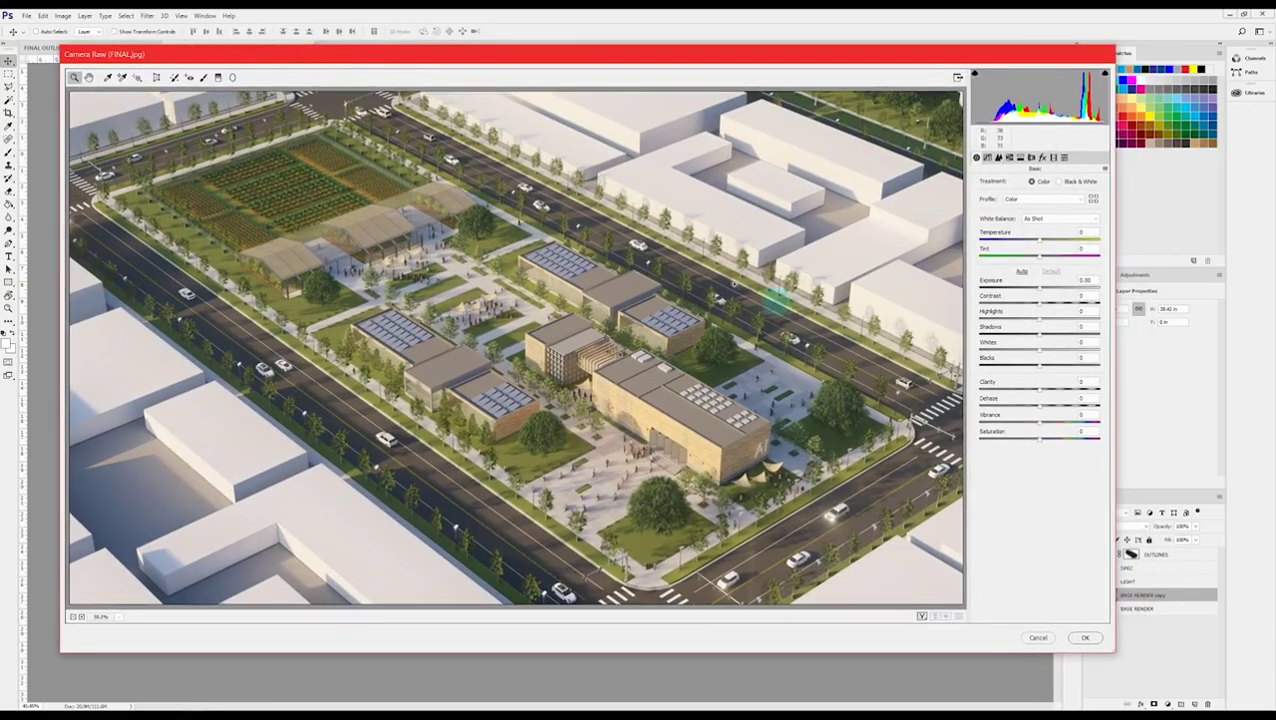
left_click_drag(1040, 291, 1038, 311)
left_click(1039, 311)
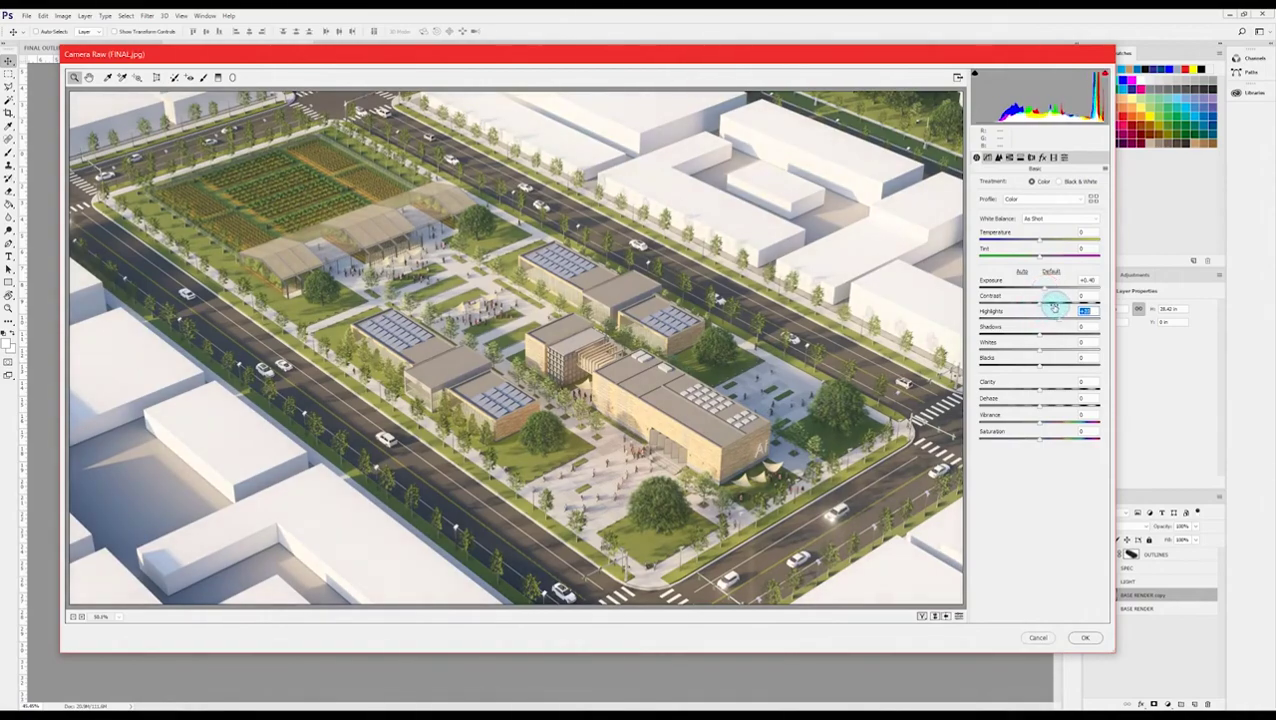
left_click_drag(1040, 390, 1057, 426)
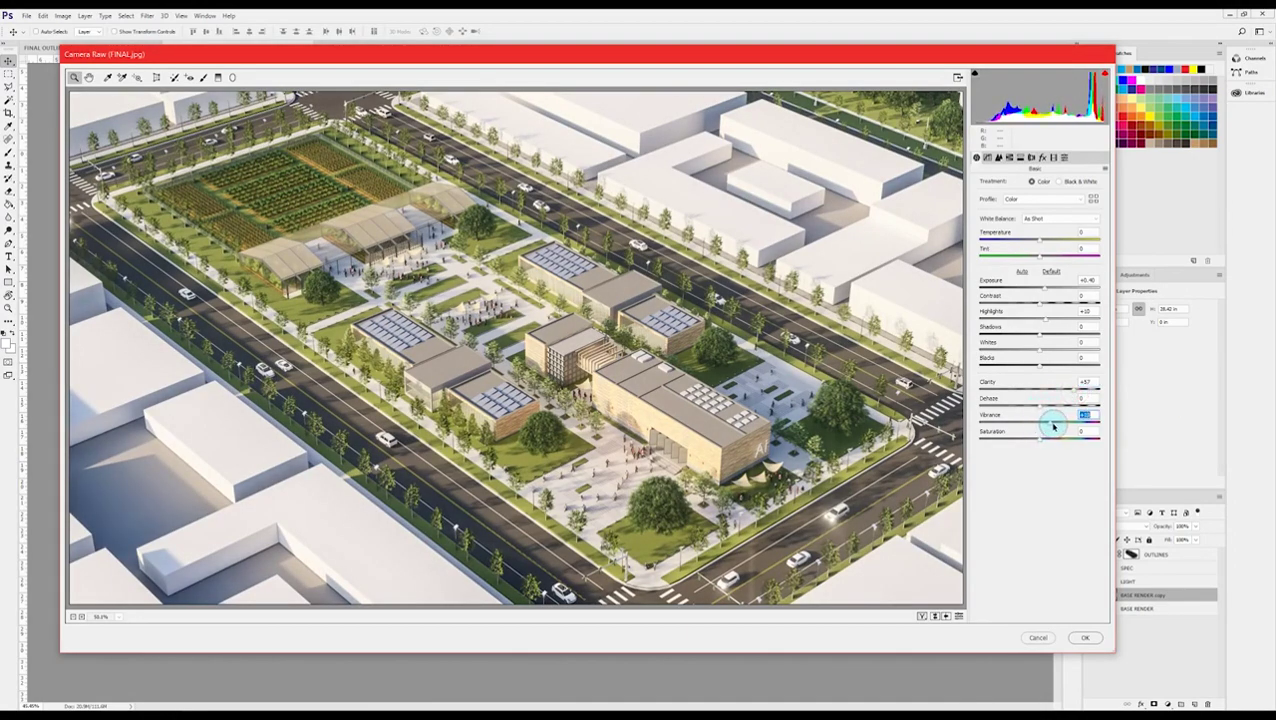
- Set highlights to -3, shadows +21, whites +31 and blacks +22, keep tint at 0 and cool the temperature slightly
left_click_drag(1041, 371, 1037, 327)
left_click_drag(1039, 260, 1092, 258)
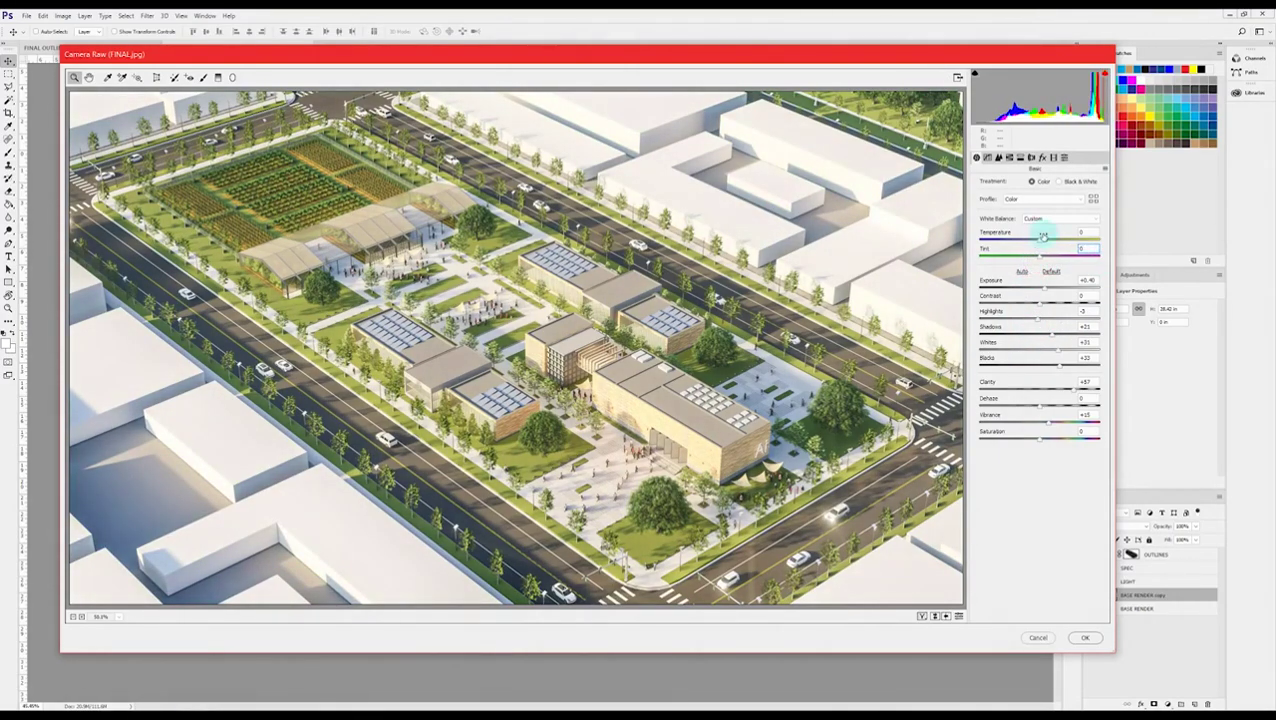
left_click(1039, 242)
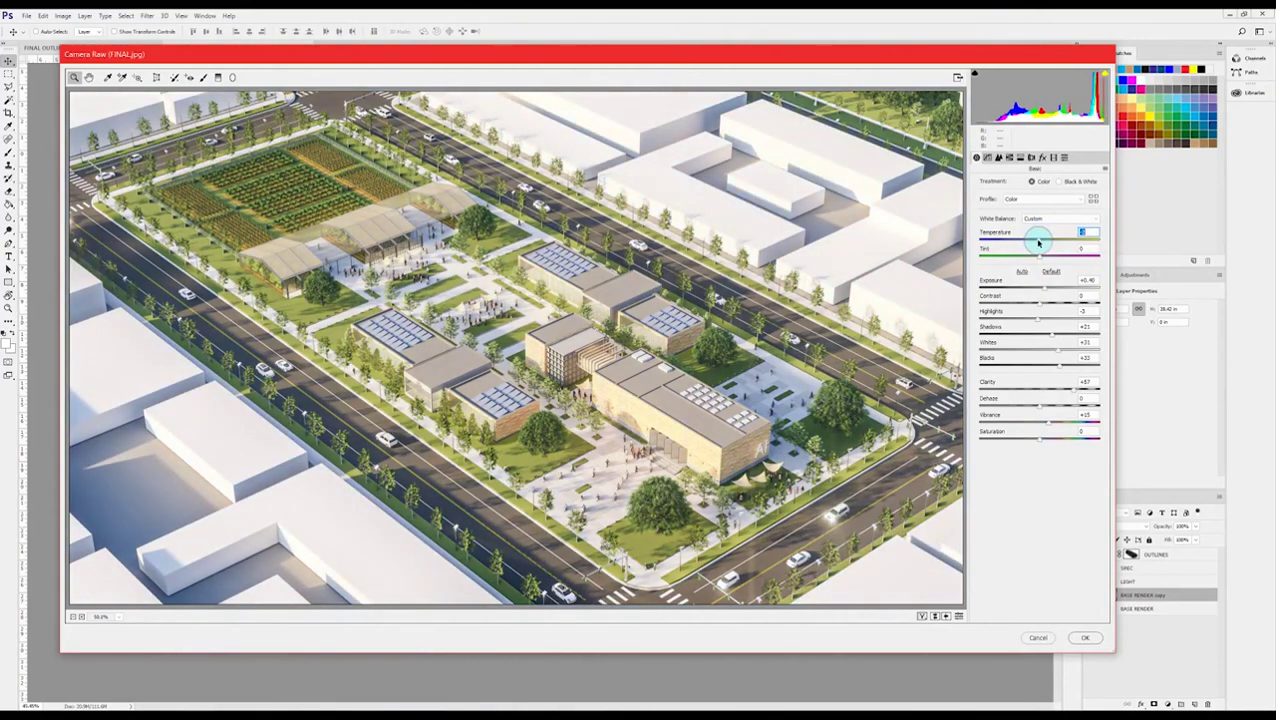
- In the HSL adjustments, set the greens hue to +12 and shift the yellows hue slightly
left_click(998, 158)
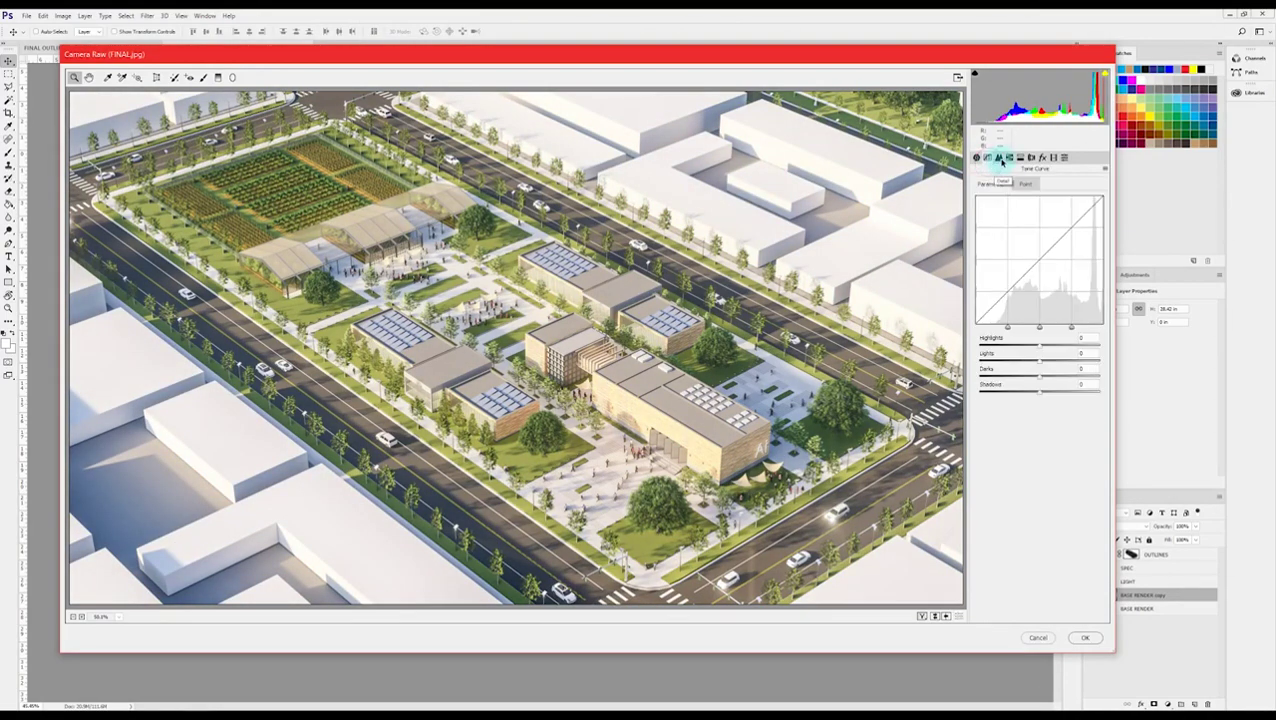
left_click(1009, 158)
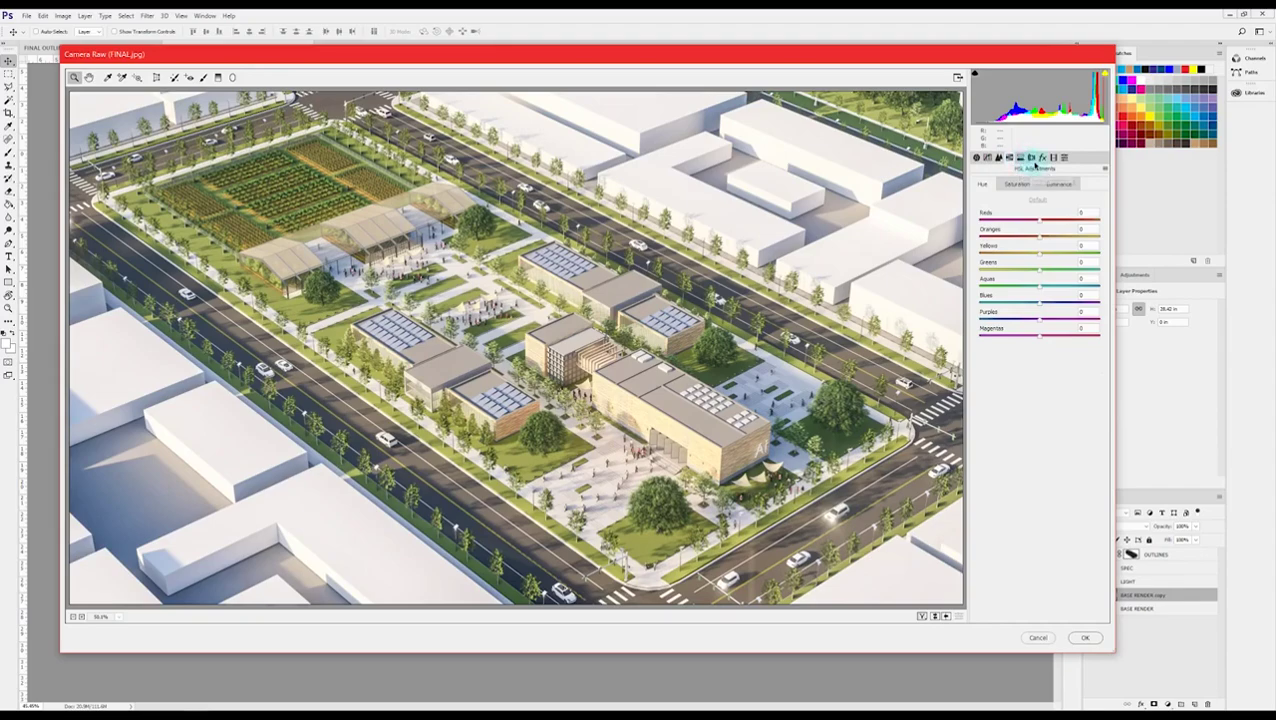
left_click_drag(1021, 270, 1046, 276)
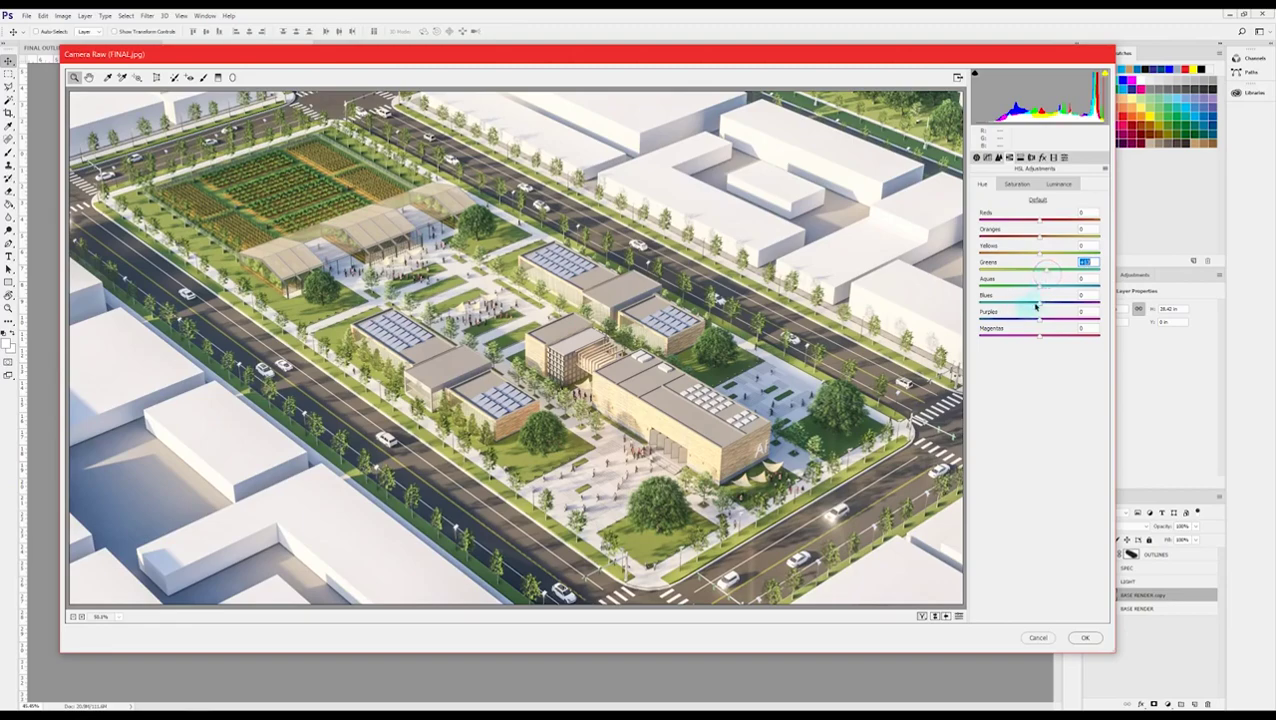
left_click(1048, 254)
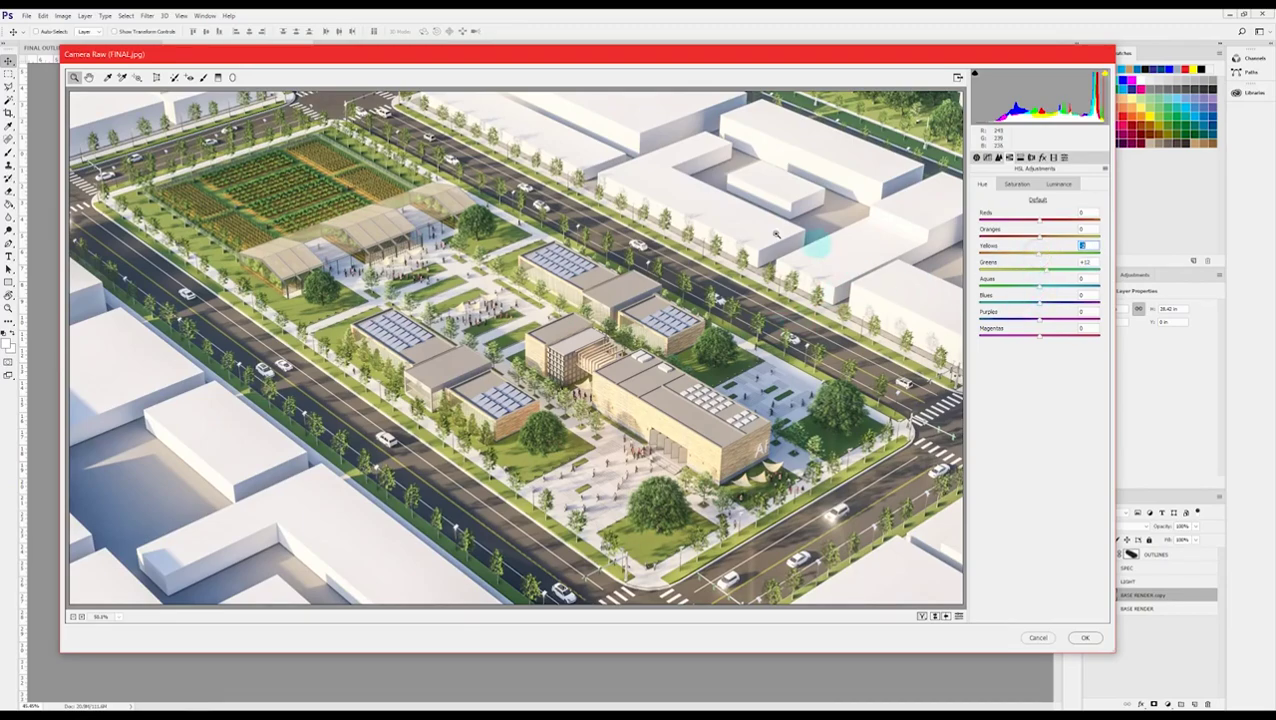
- Add a slight dark post-crop vignette, apply the Camera Raw filter and compare the image with and without the filtered copy
left_click(1030, 157)
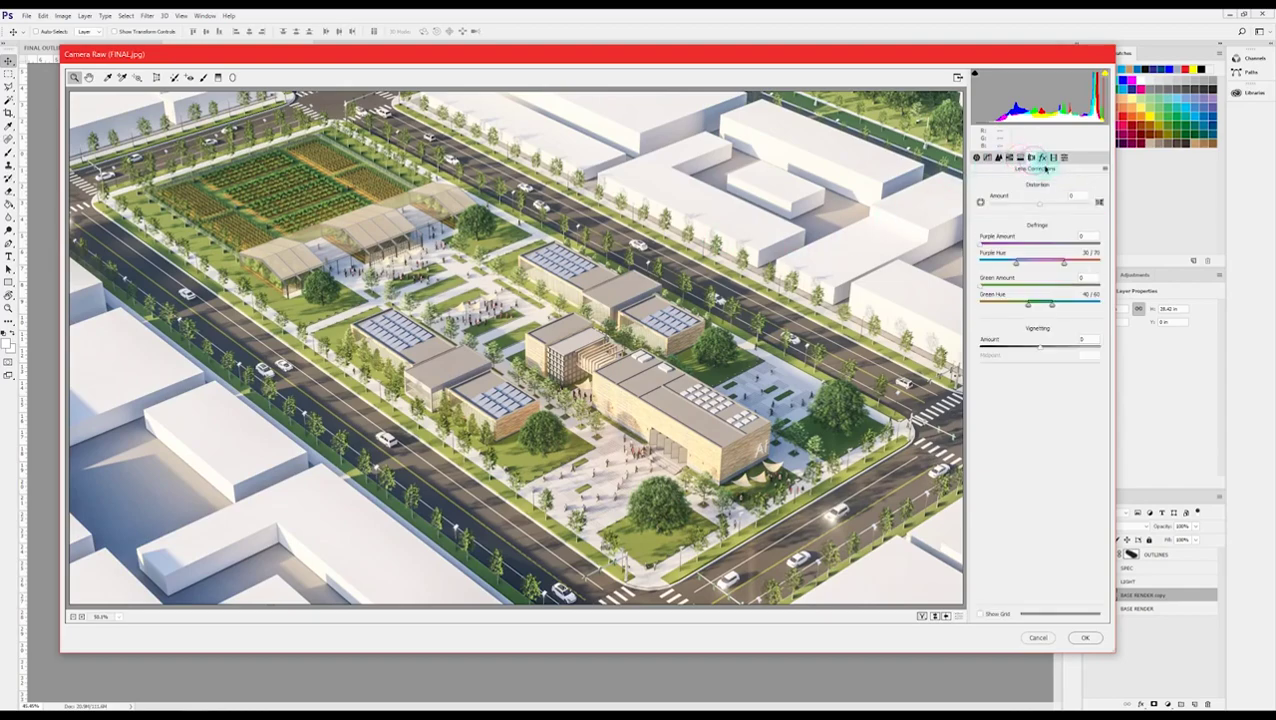
left_click(1042, 158)
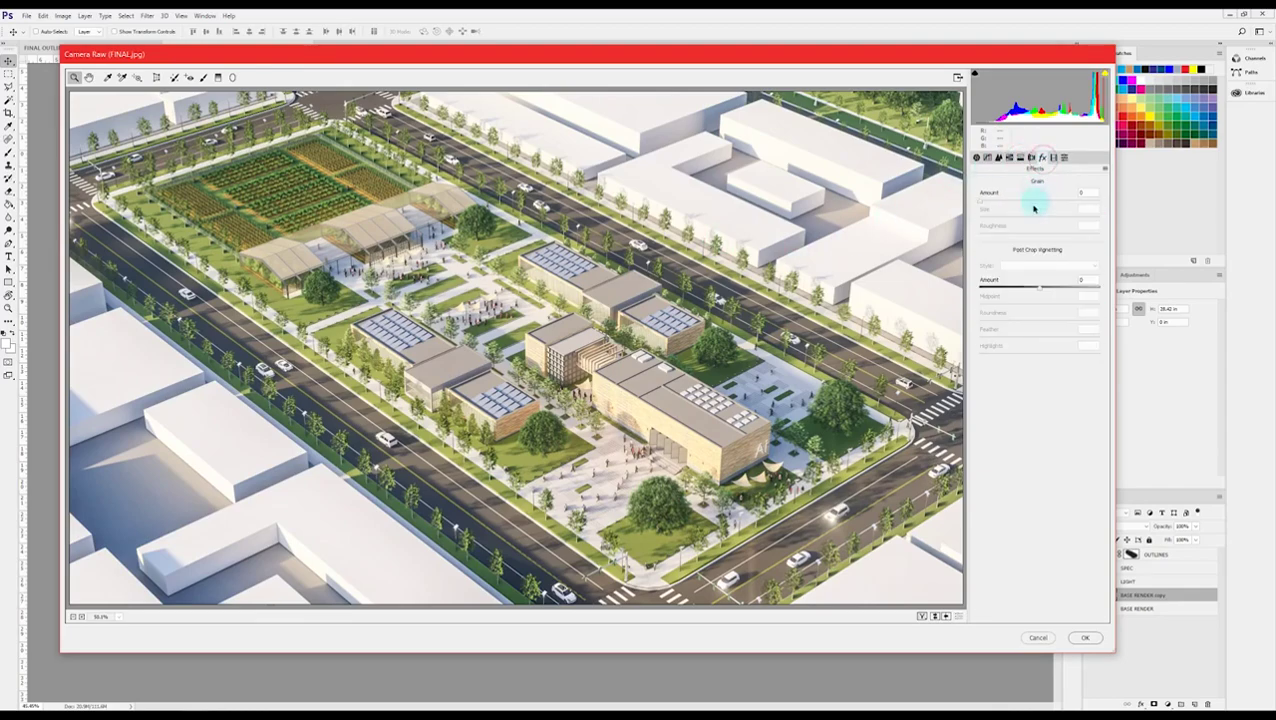
left_click_drag(1031, 287, 1034, 291)
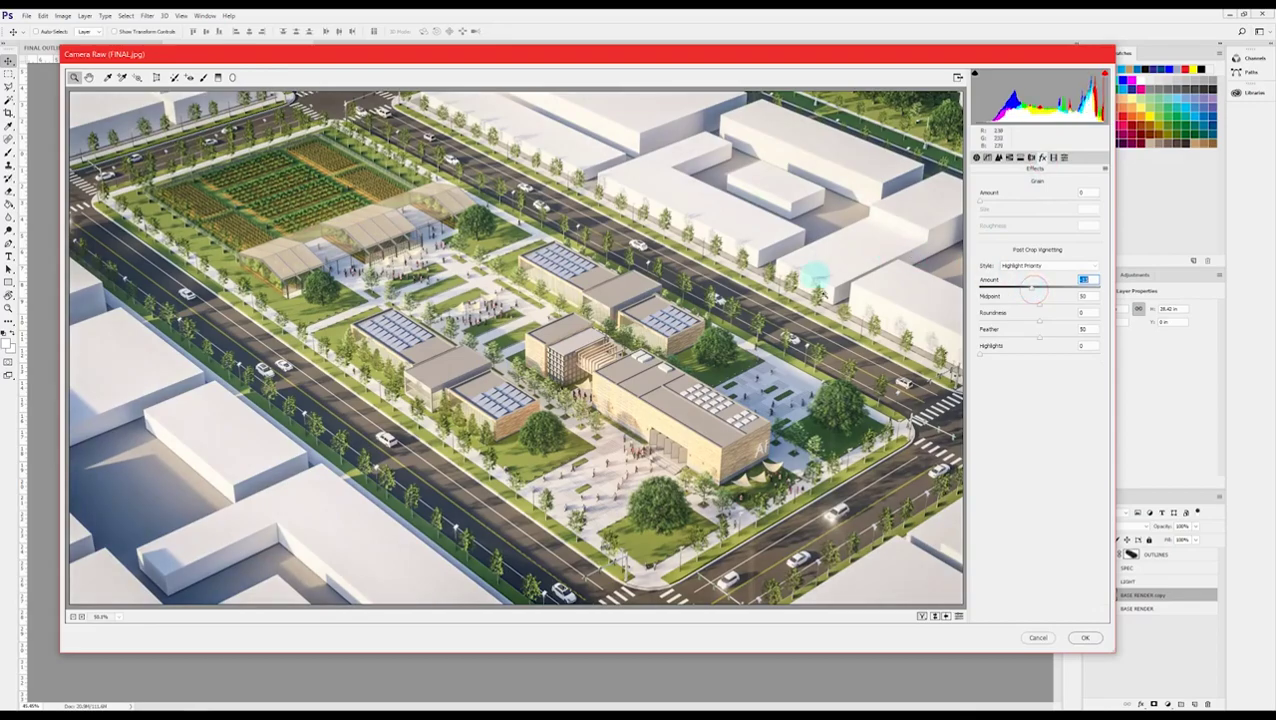
left_click(1082, 637)
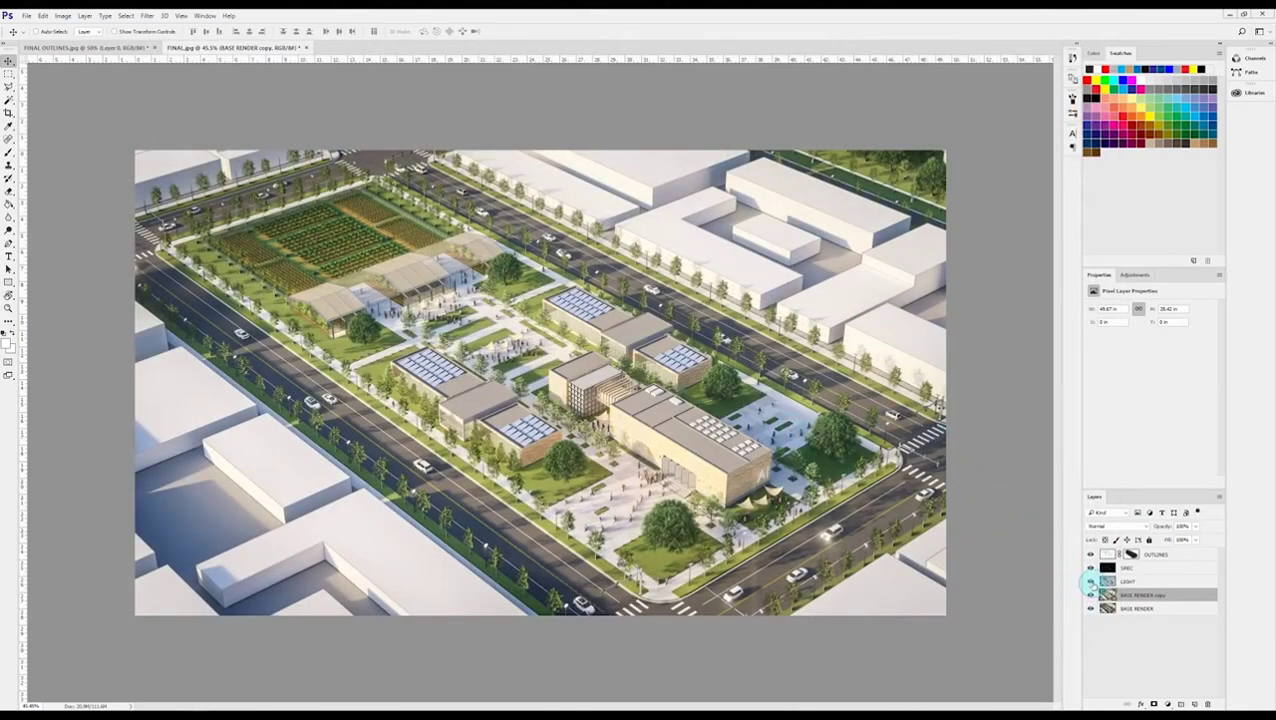
left_click(1090, 595)
left_click(1090, 595)
scroll(555, 455, "up", 3, "alt")
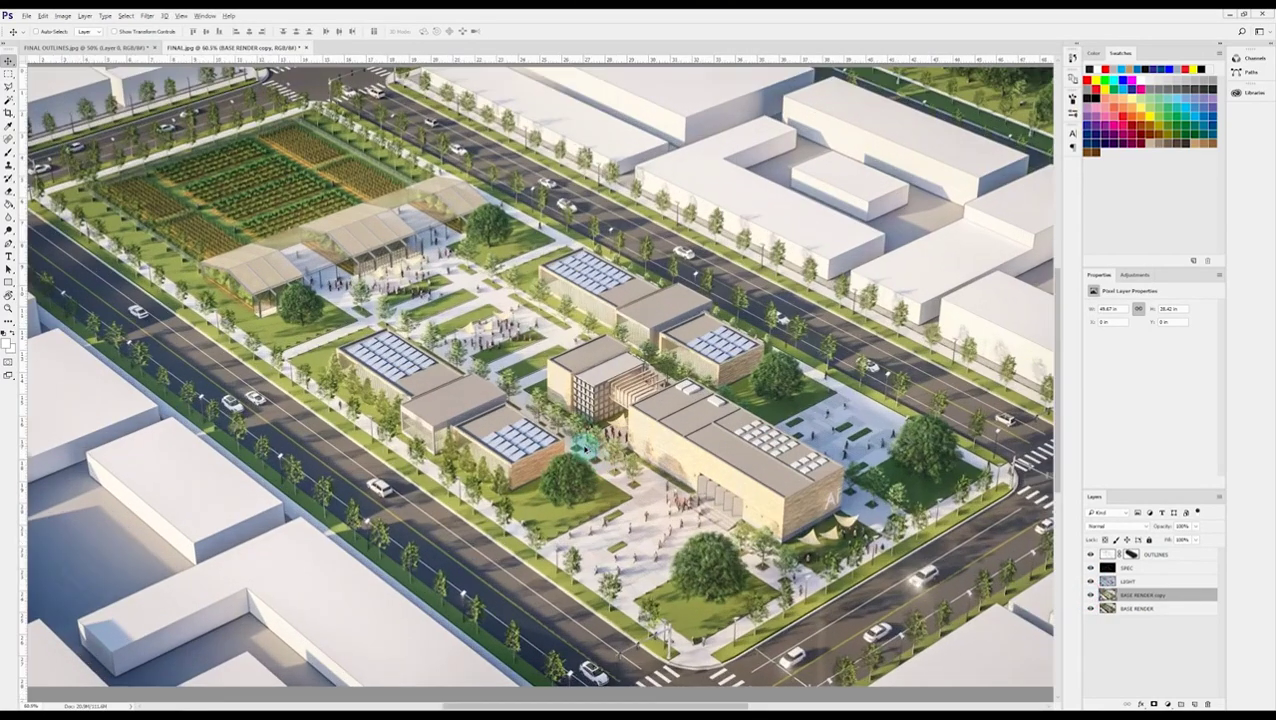
scroll(622, 458, "down", 2, "alt")
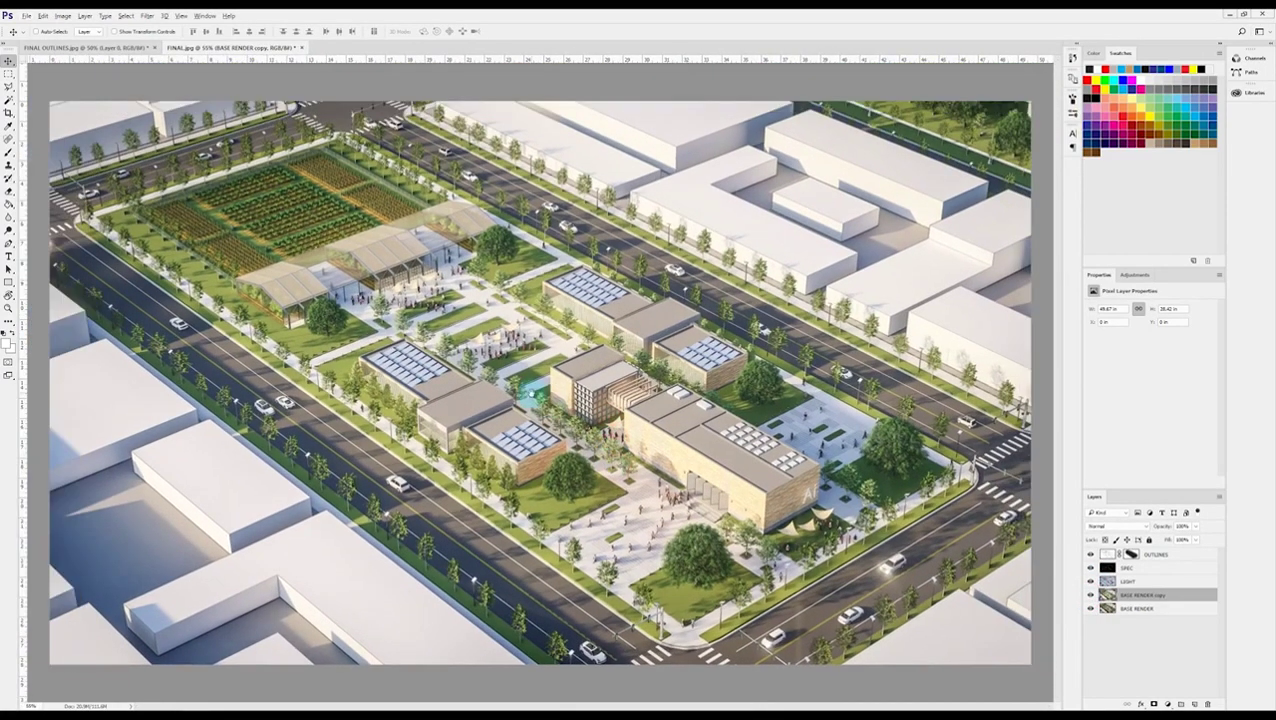
- Rename the BASE RENDER copy to CAMERA RAW and duplicate it as a layer named BLUR
key("b")
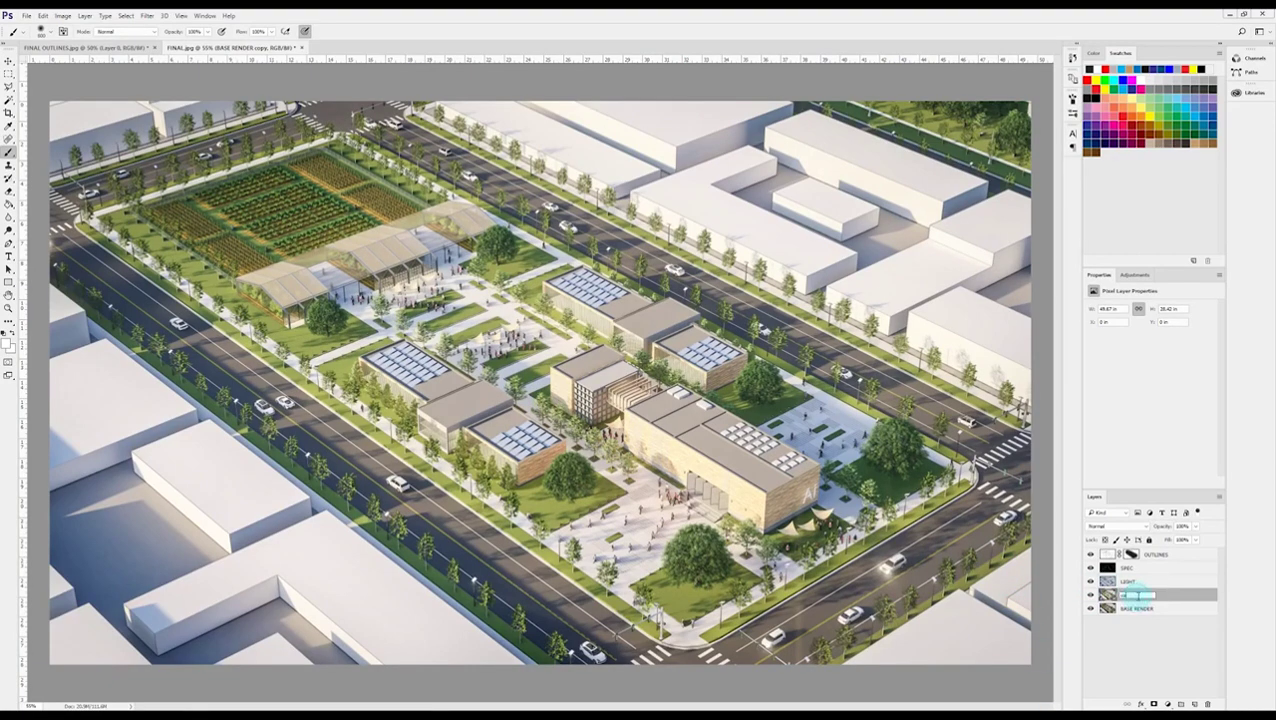
right_click(1137, 596)
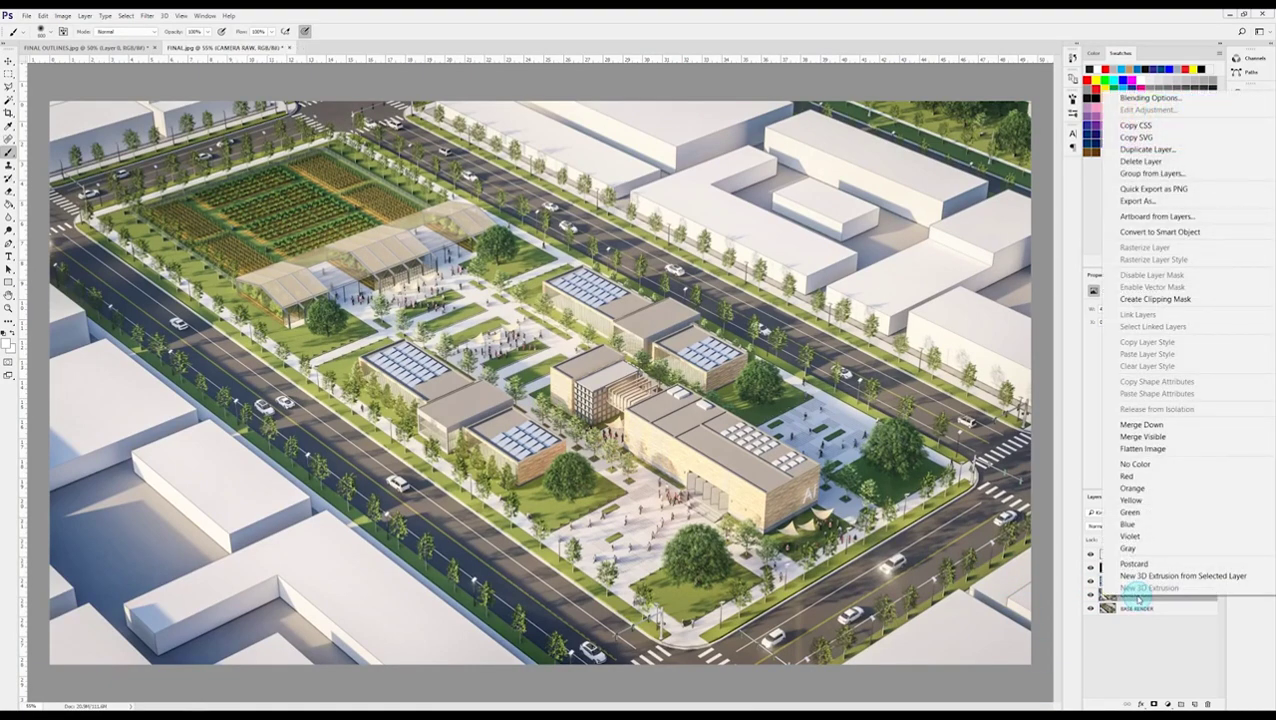
left_click(1125, 148)
left_click(563, 172)
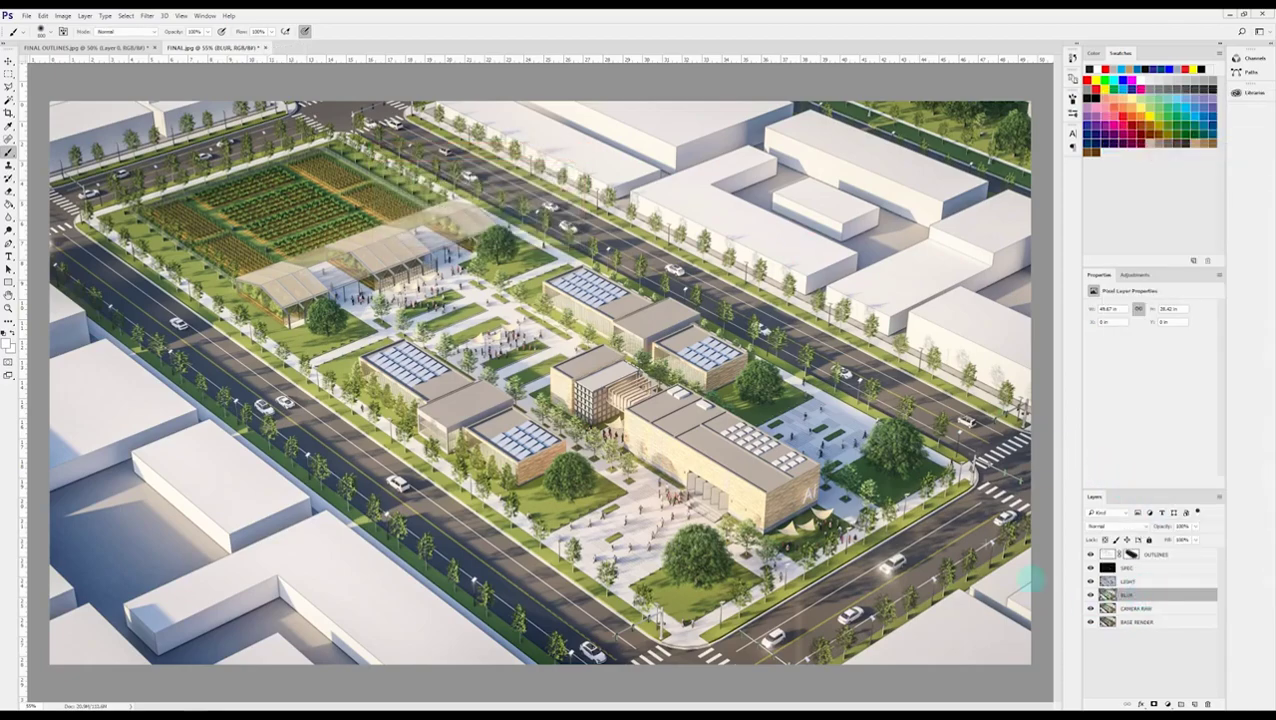
- Apply a Gaussian Blur to the BLUR layer, strong enough to soften the whole scene visibly
left_click(144, 15)
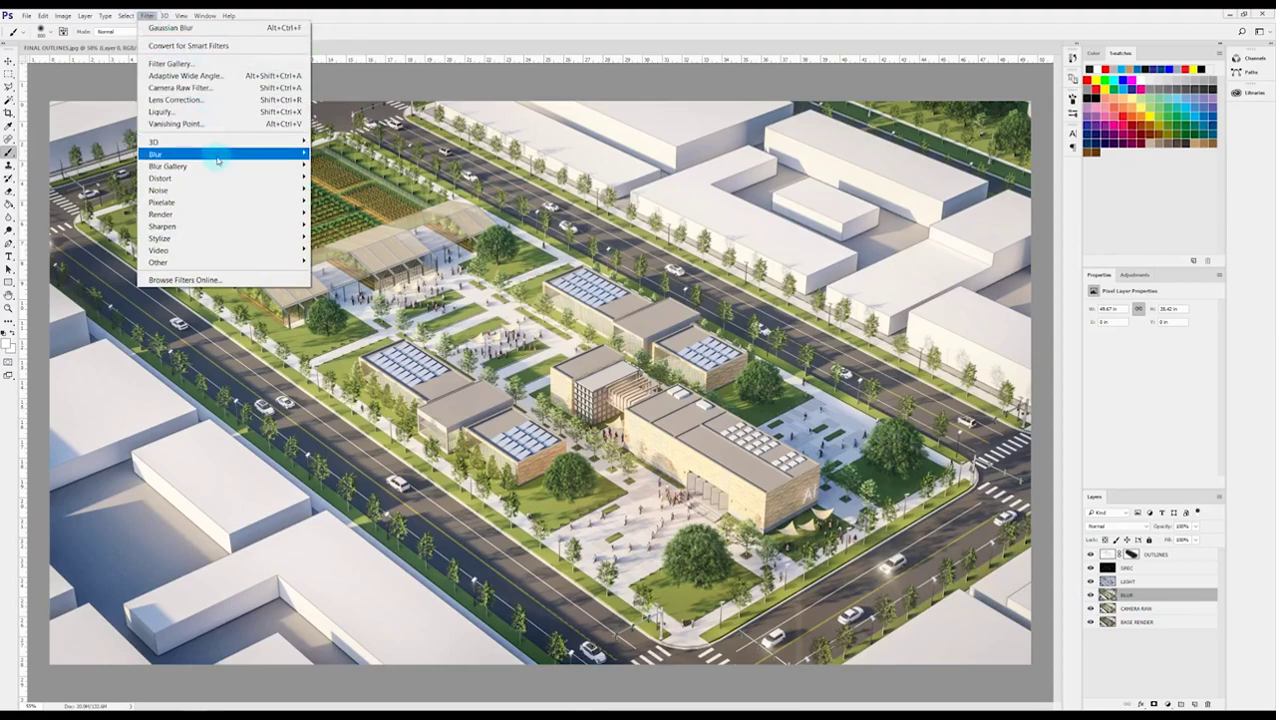
mouse_move(250, 153)
left_click(340, 202)
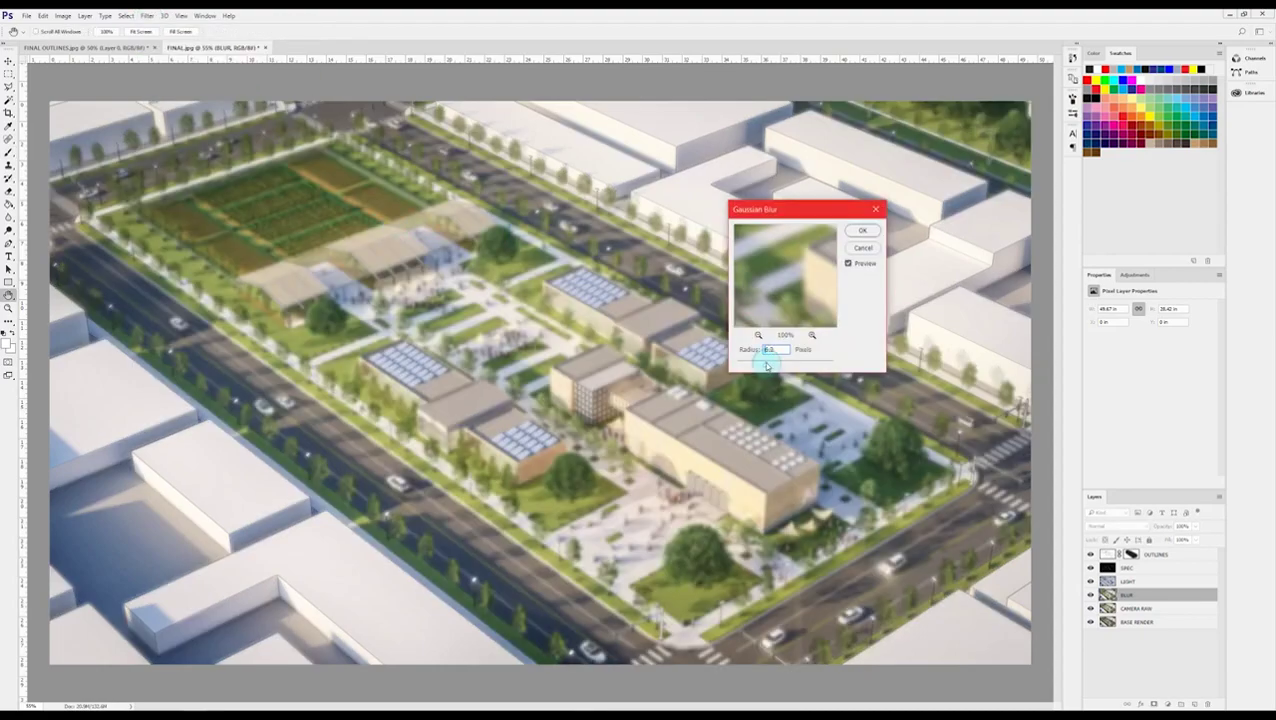
mouse_move(768, 366)
left_mouse_down()
mouse_move(780, 366)
mouse_move(768, 368)
left_mouse_up()
left_click(863, 233)
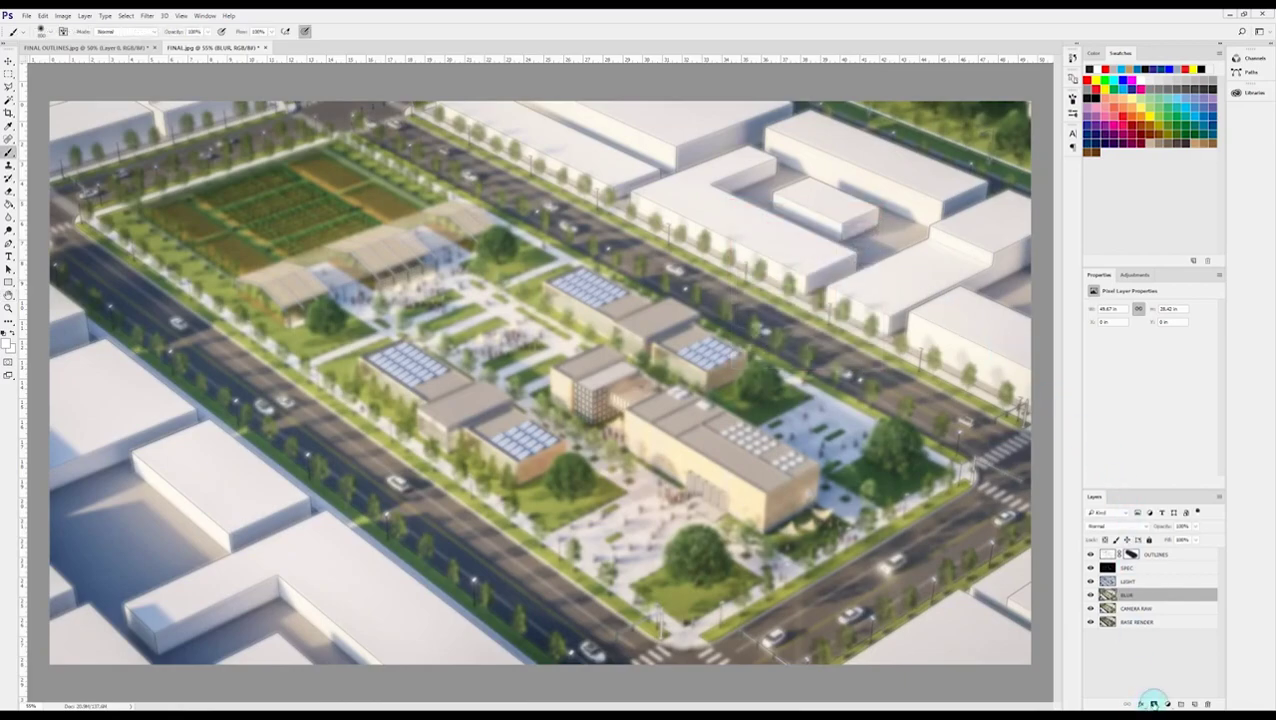
- Add a layer mask to the BLUR layer and paint the blur away over the campus with a large soft black brush
left_click(1153, 703)
right_click(675, 324)
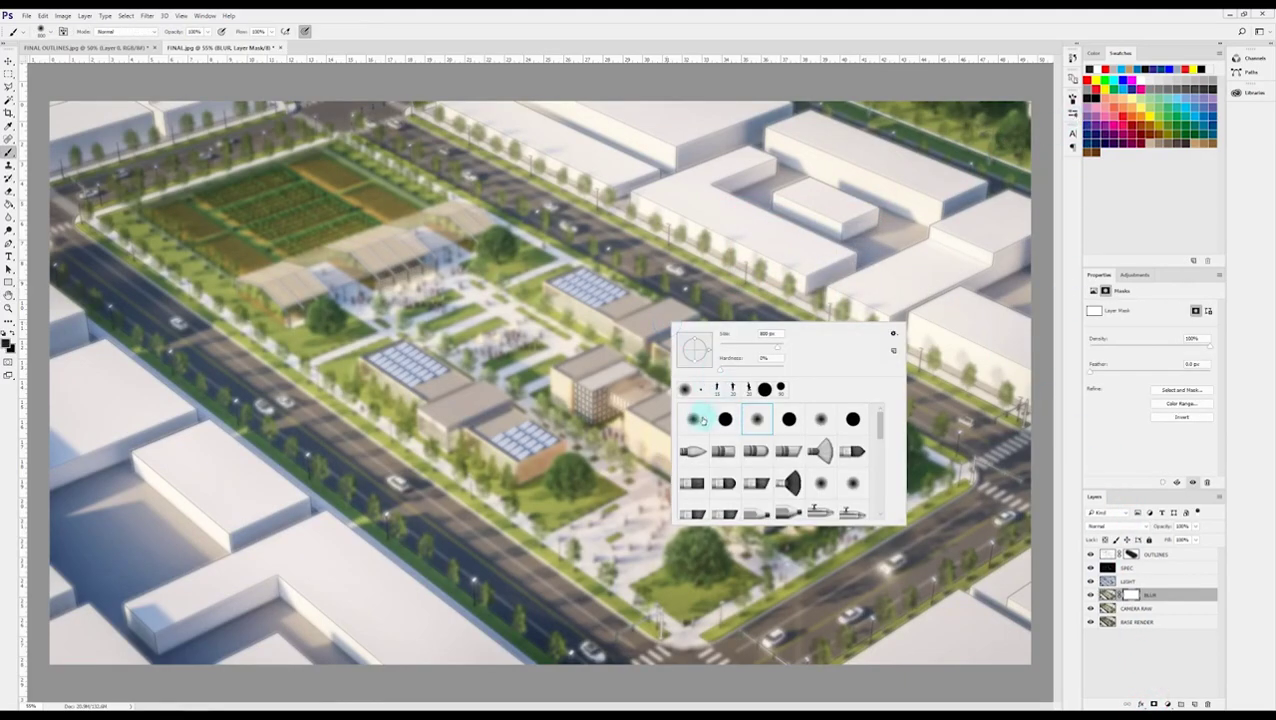
double_click(757, 424)
key("bracketright")
key("bracketright")
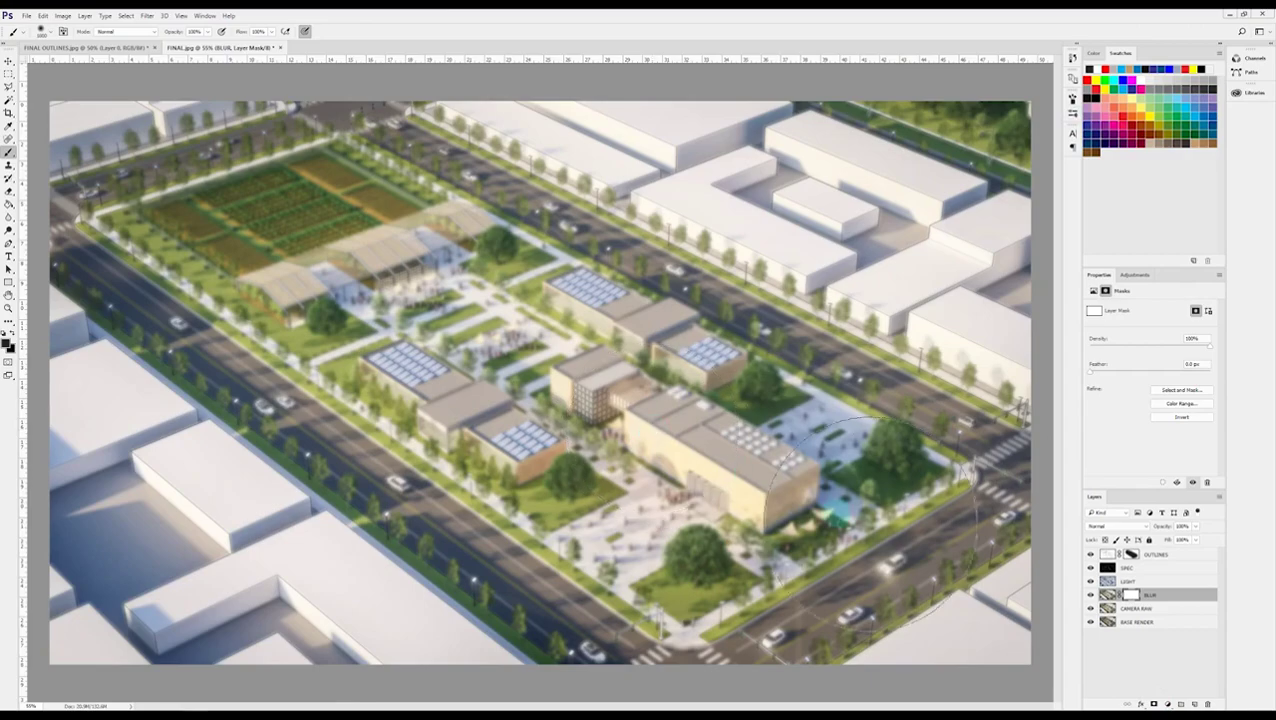
left_click(697, 465)
mouse_move(754, 481)
left_mouse_down()
mouse_move(846, 465)
mouse_move(682, 544)
mouse_move(785, 506)
mouse_move(780, 470)
mouse_move(690, 440)
mouse_move(377, 265)
mouse_move(322, 274)
mouse_move(700, 486)
mouse_move(689, 543)
mouse_move(597, 469)
left_mouse_up()
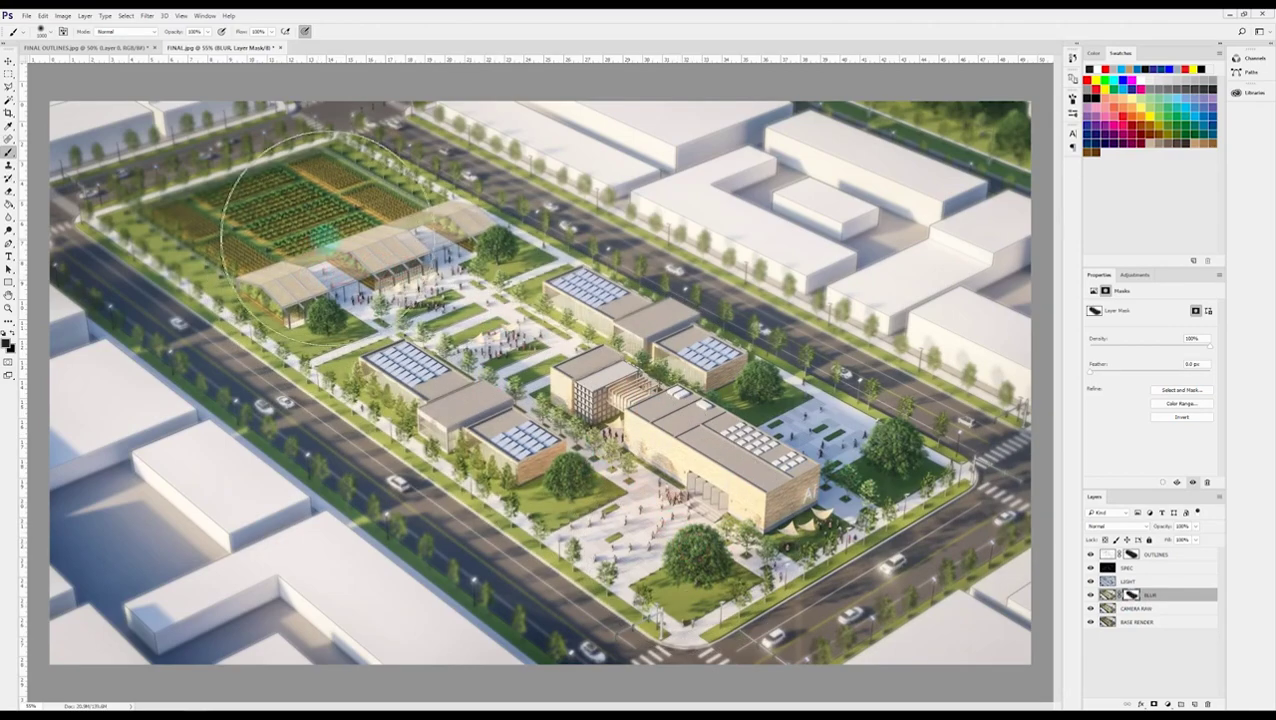
- Mask out the blur around the crop fields and the campus's street edge with a smaller soft brush, and compare with BLUR hidden
key("bracketleft")
key("bracketleft")
key("bracketleft")
key("bracketleft")
key("bracketleft")
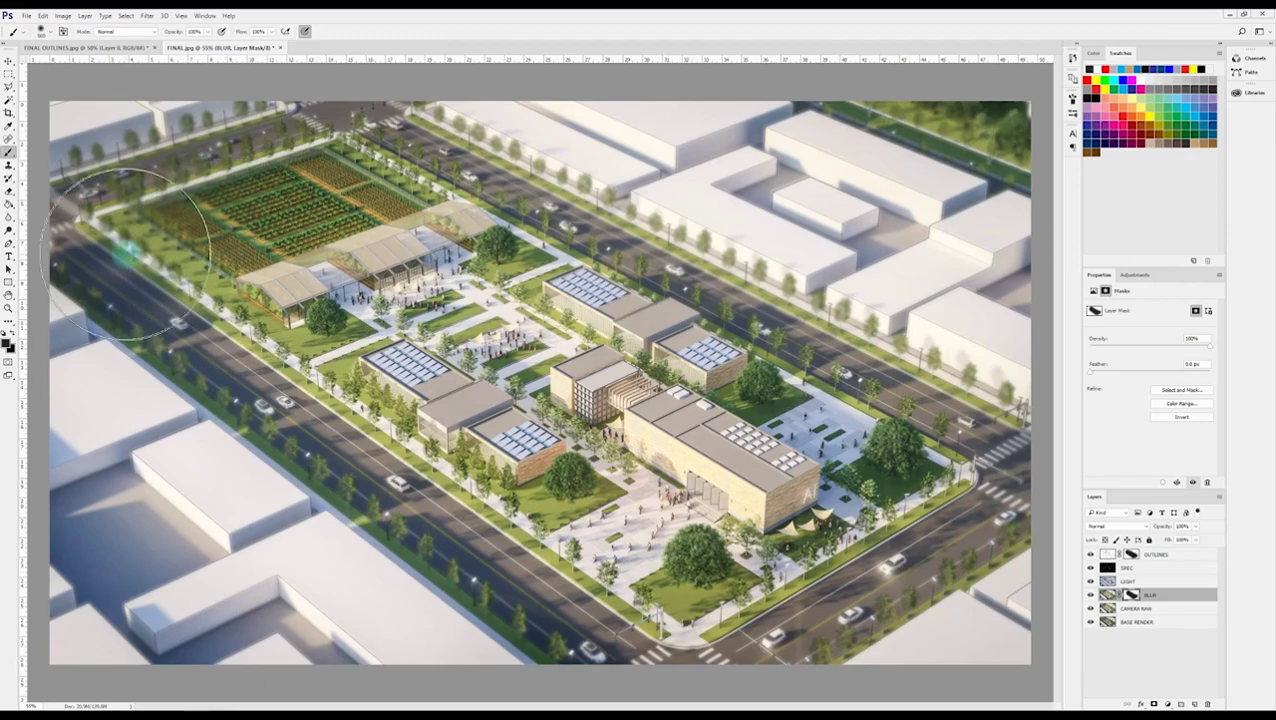
mouse_move(137, 220)
left_mouse_down()
mouse_move(273, 179)
mouse_move(231, 216)
mouse_move(217, 261)
mouse_move(450, 381)
left_mouse_up()
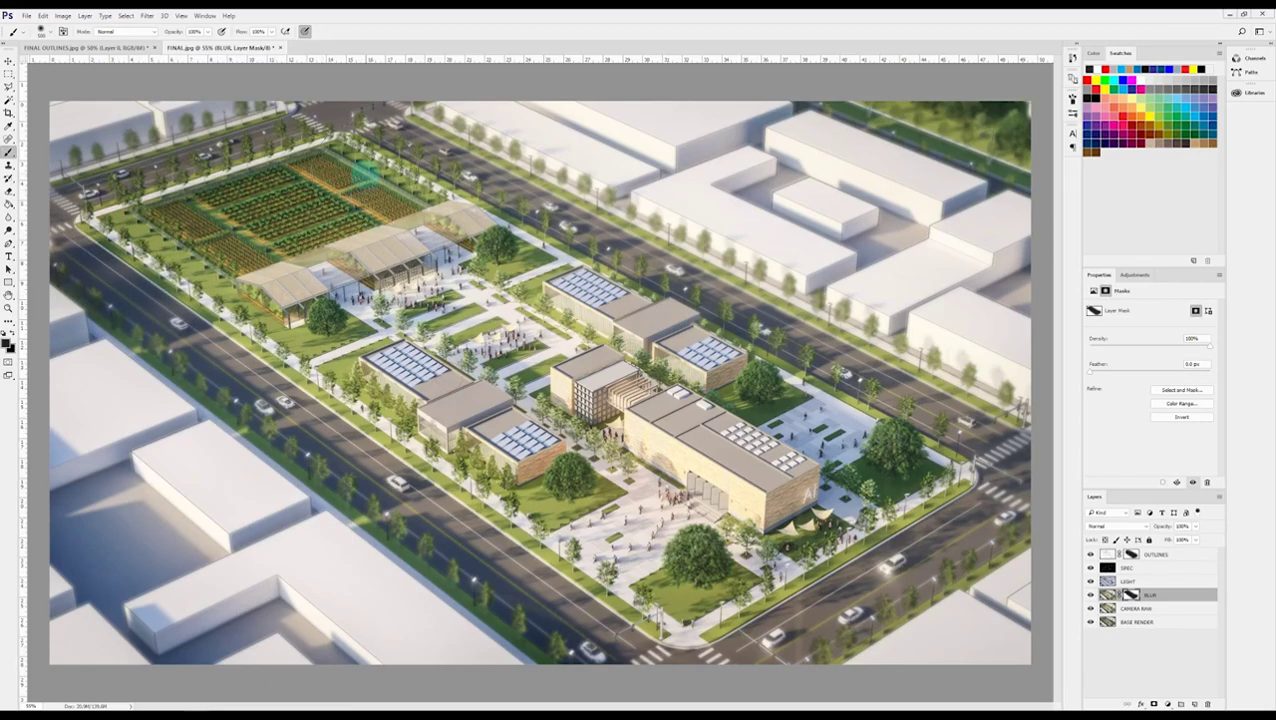
left_click(1091, 594)
left_click(1091, 594)
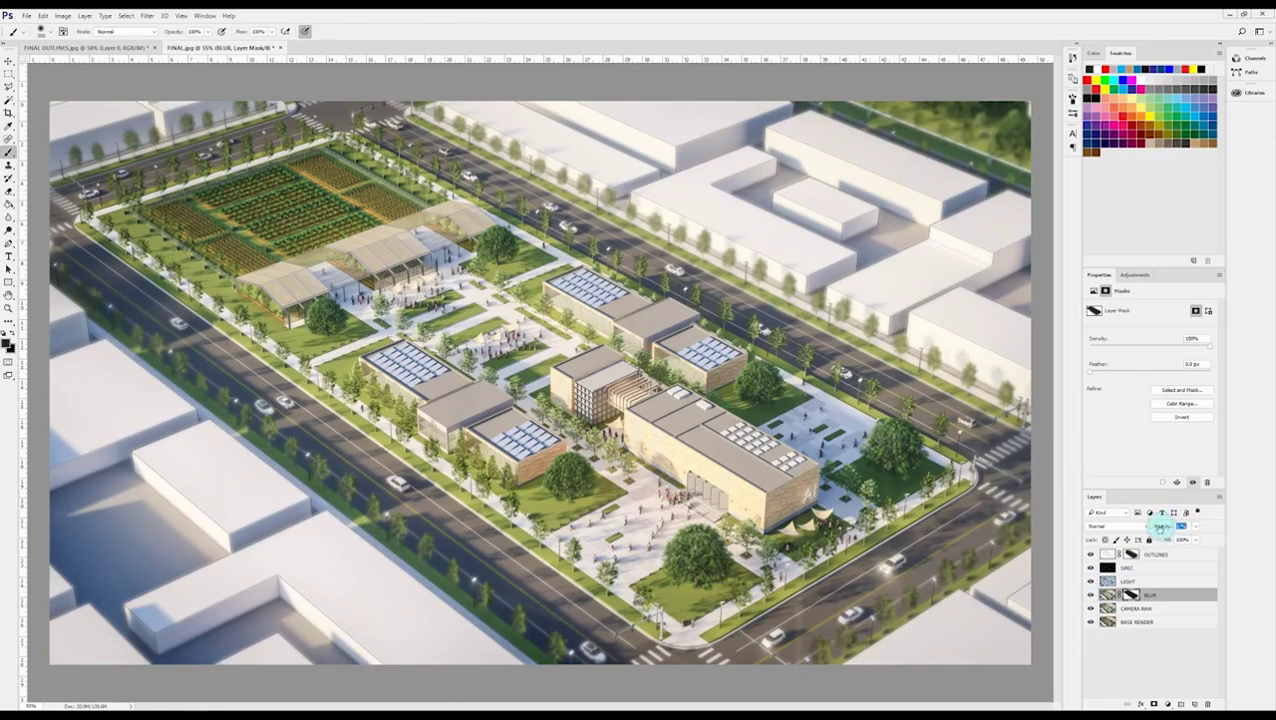
- Lower the OUTLINES layer's opacity to 37% and fit the whole image in view
left_click(1155, 556)
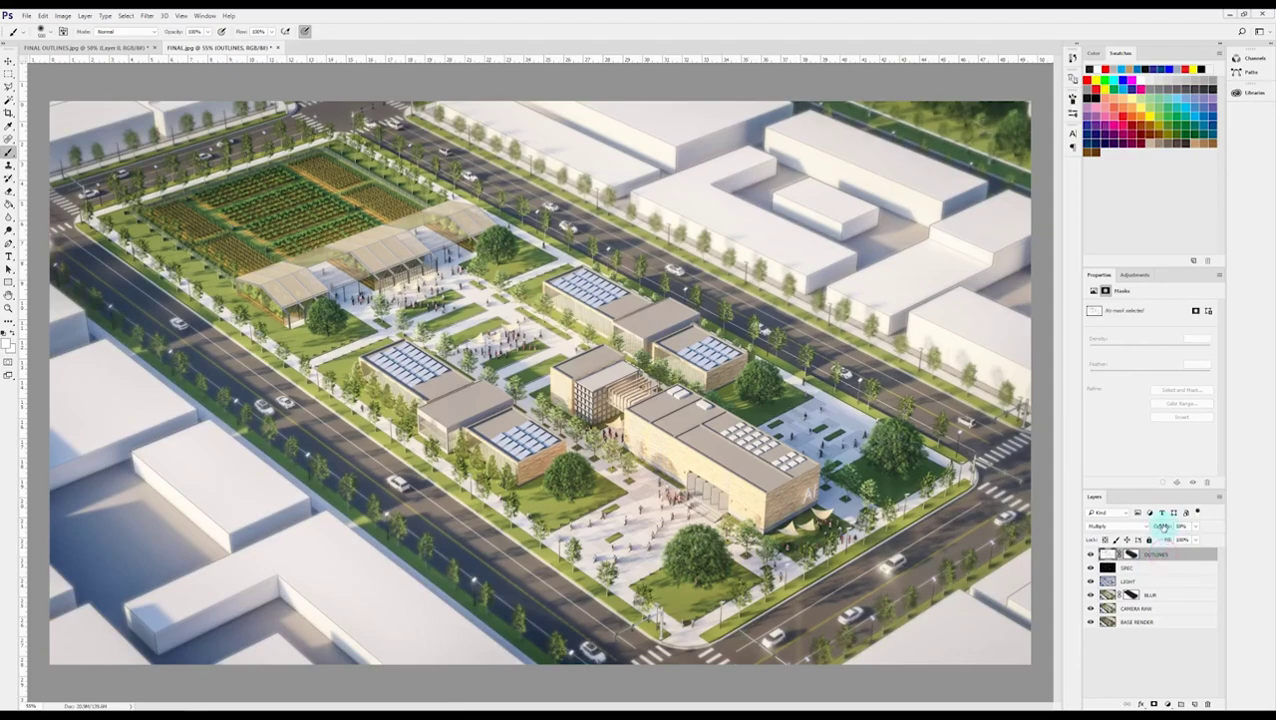
left_click_drag(1162, 529, 1157, 528)
scroll(472, 399, "down", 2, "alt")
scroll(472, 399, "up", 1, "alt")
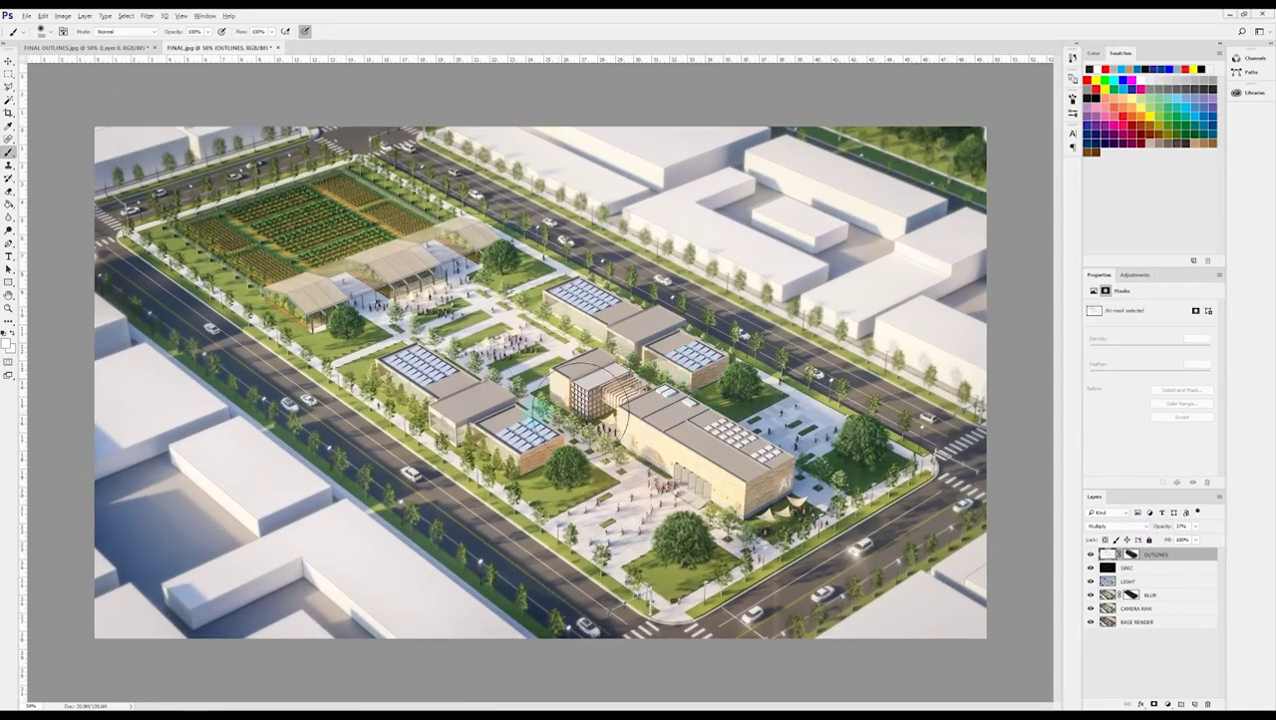
key("v")
key("ctrl+0")
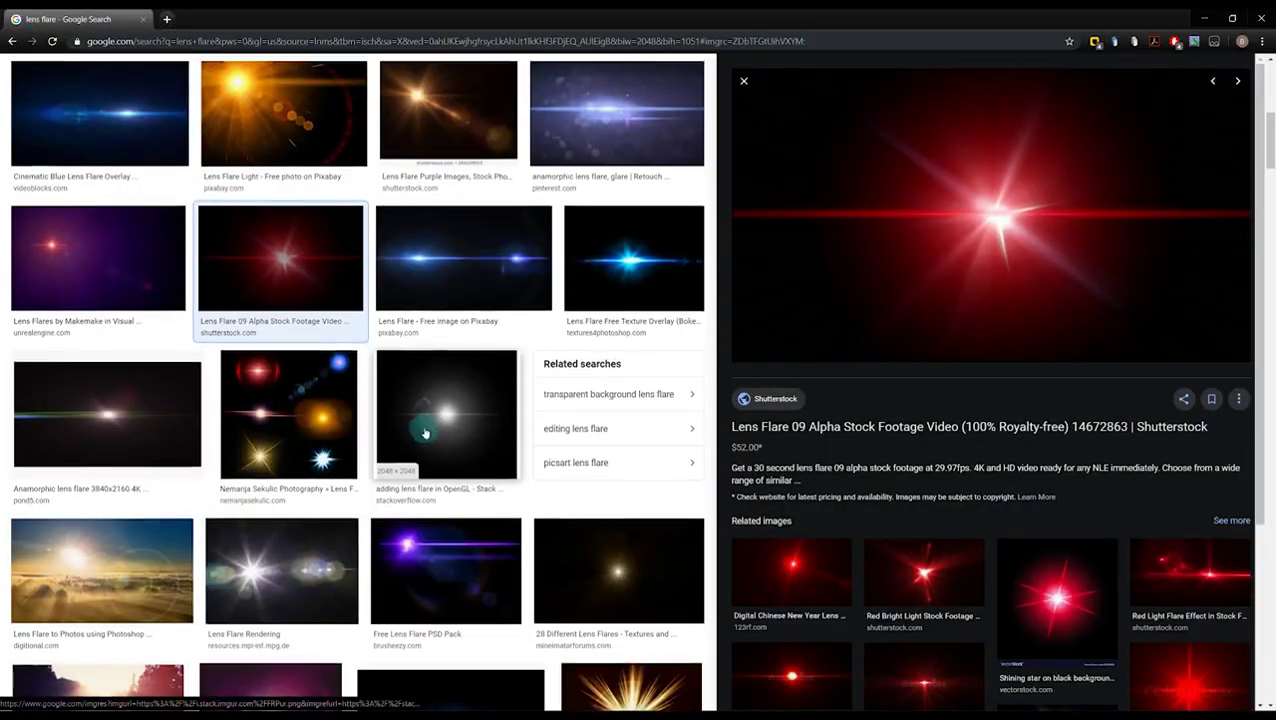
- In the browser's lens flare image results, find the white flare on a black background and copy the image
scroll(251, 518, "up", 5)
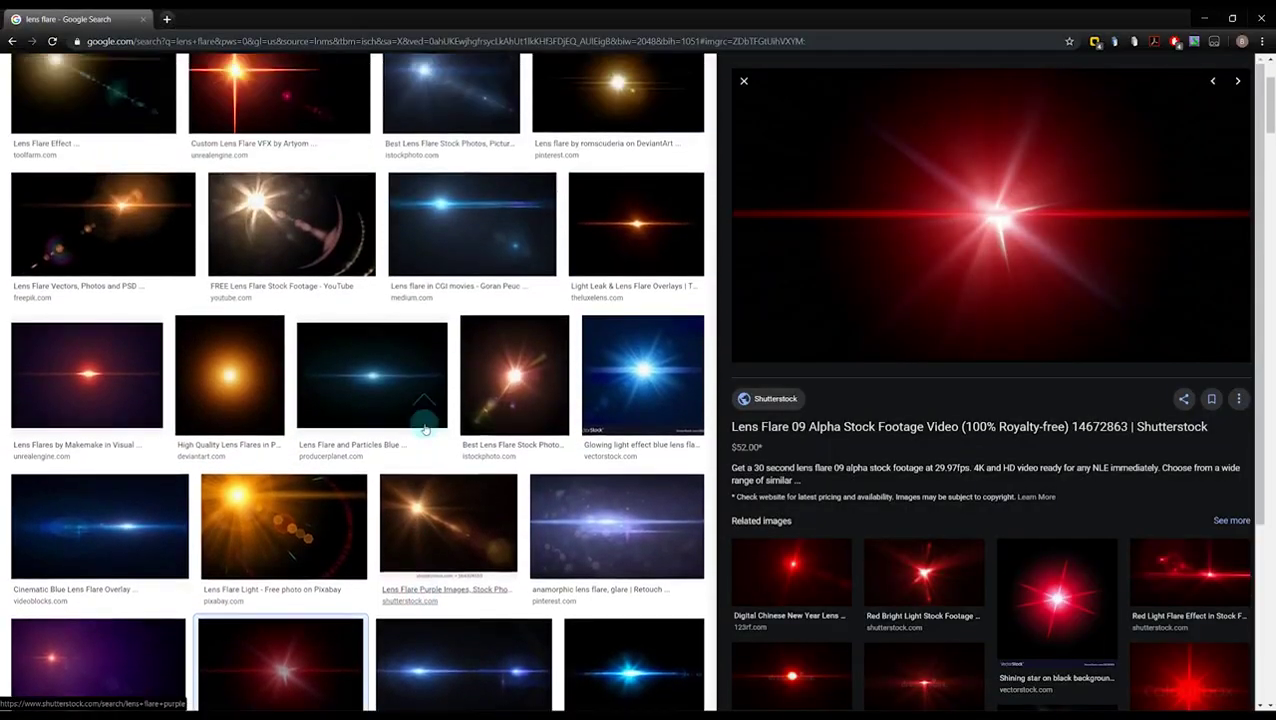
scroll(251, 518, "down", 5)
left_click(447, 360)
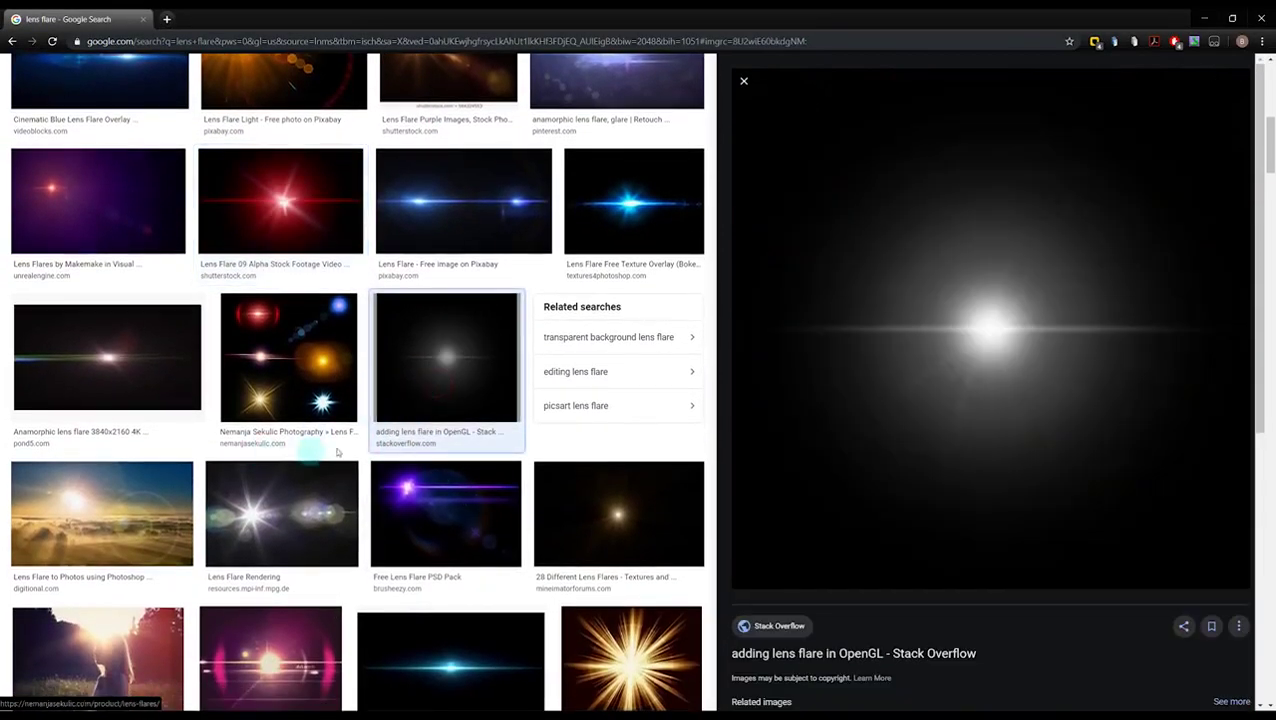
right_click(869, 387)
left_click(900, 527)
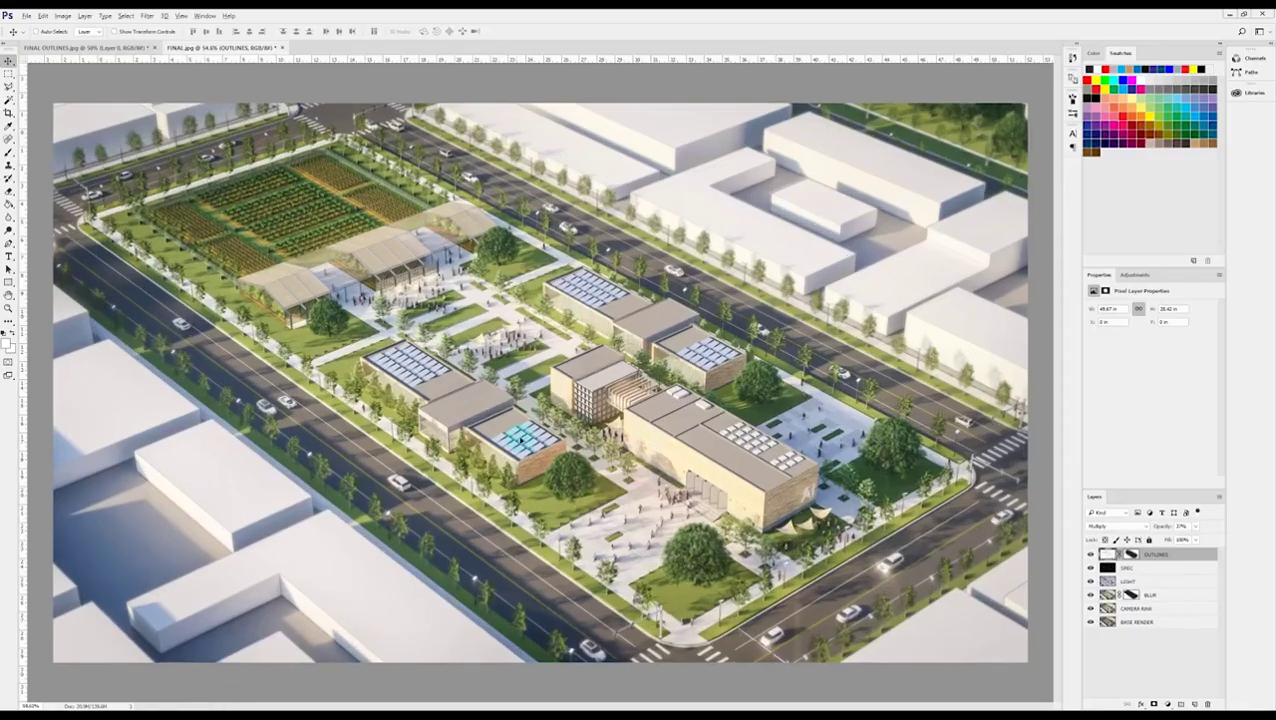
- Switch back to Photoshop, paste the lens flare into FINAL.jpg, scale it down and position it near the front plaza
scroll(560, 380, "up", 2, "alt")
key("ctrl+v")
key("ctrl+t")
scroll(680, 398, "down", 2, "alt")
left_click_drag(750, 172, 587, 518)
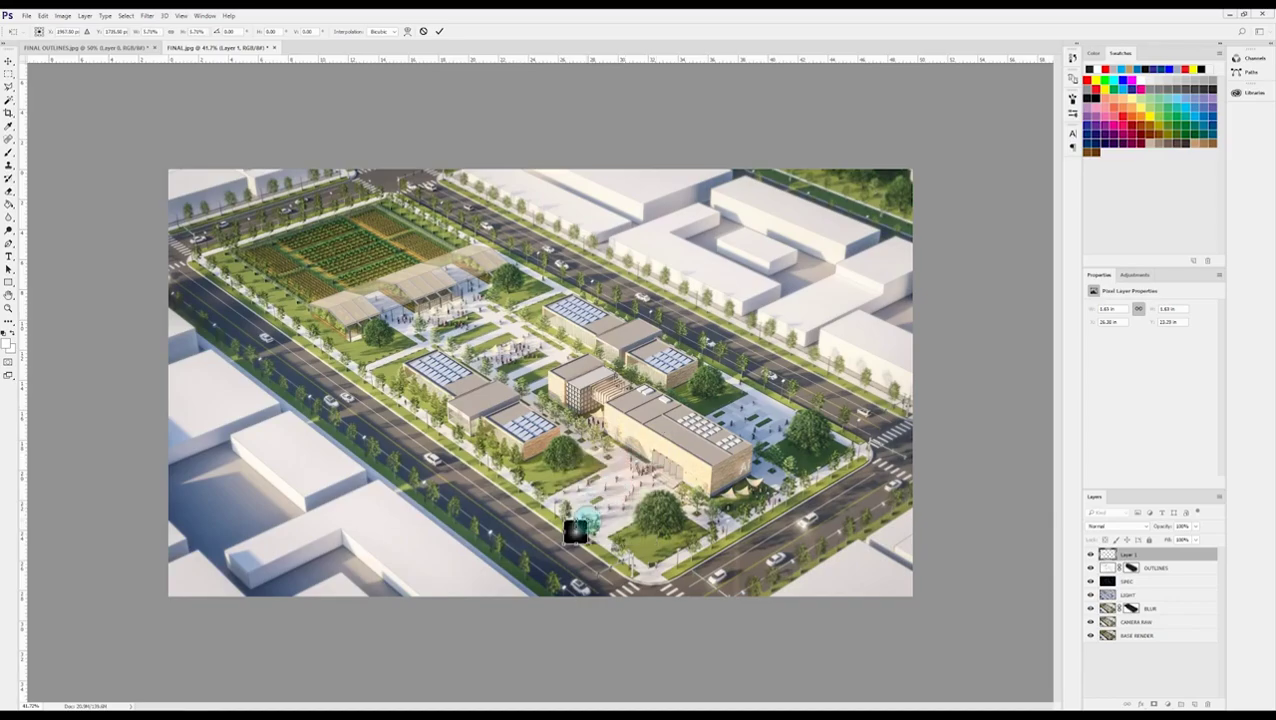
scroll(545, 447, "up", 3, "alt")
scroll(617, 620, "up", 4, "alt")
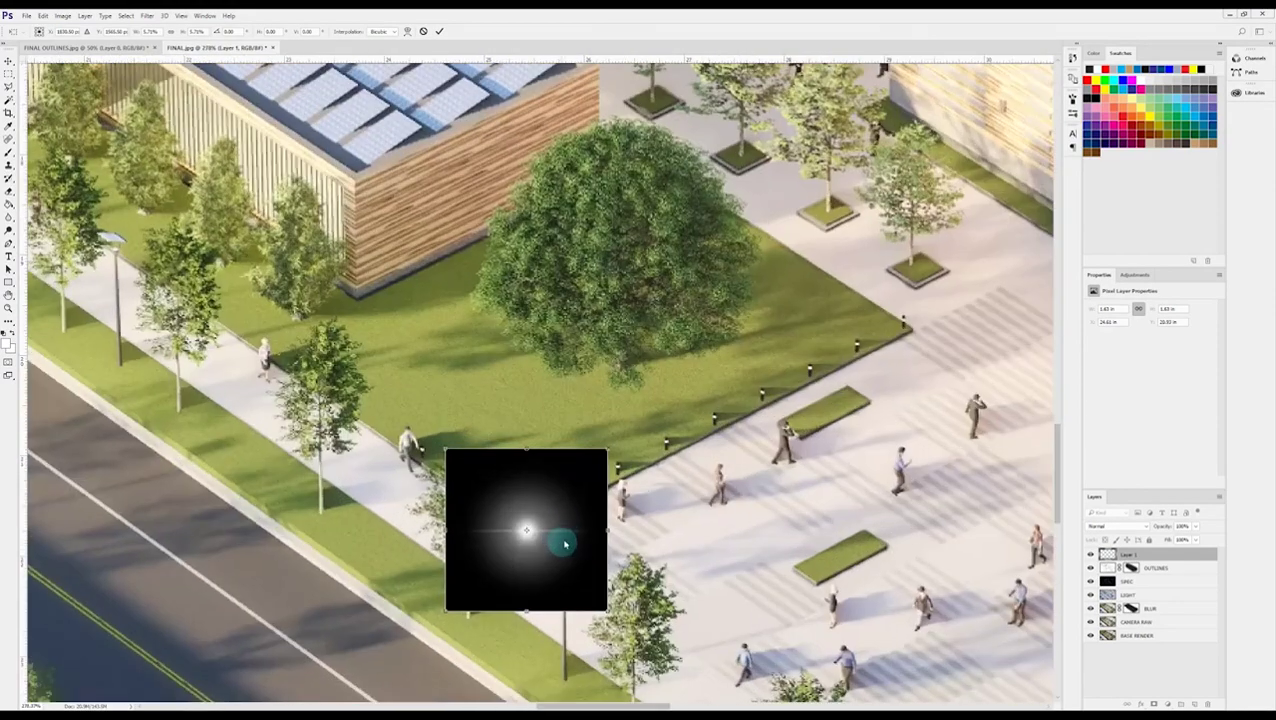
- Set the flare layer's blend mode to Screen and place the flare over a bollard light along the lawn's edge
left_click(1117, 526)
left_click(1118, 590)
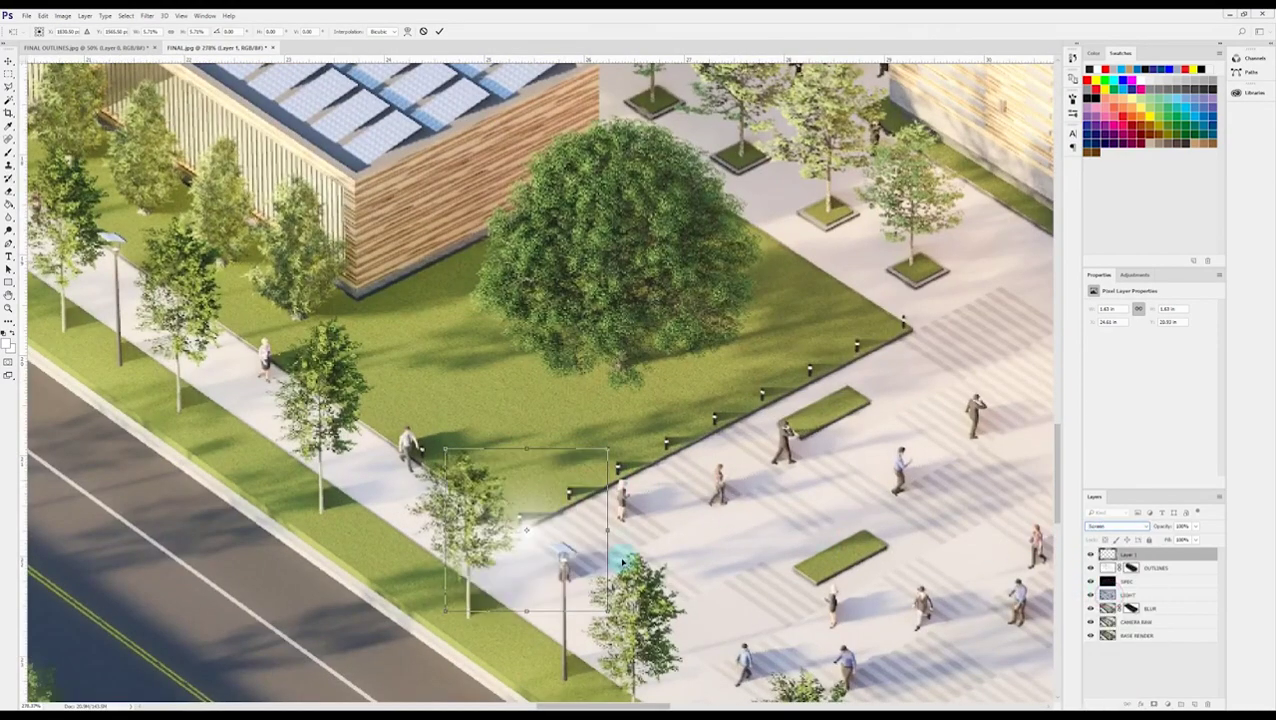
left_click_drag(540, 541, 648, 452)
key("Return")
scroll(535, 527, "up", 4, "alt")
- Duplicate the flare onto the other bollard lights along the campus lawns and paths
left_click_drag(650, 453, 776, 395, "alt")
left_click_drag(777, 394, 903, 330, "alt")
left_click_drag(905, 329, 526, 508)
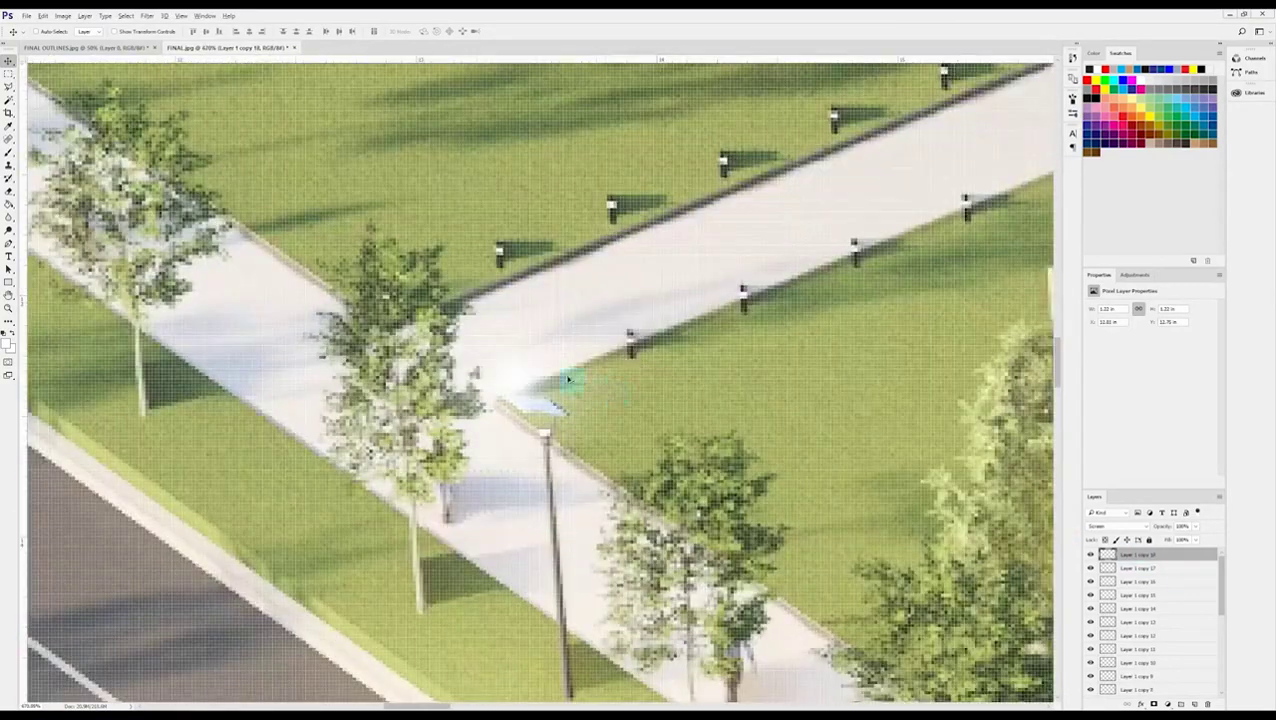
left_click_drag(564, 379, 940, 216, "alt")
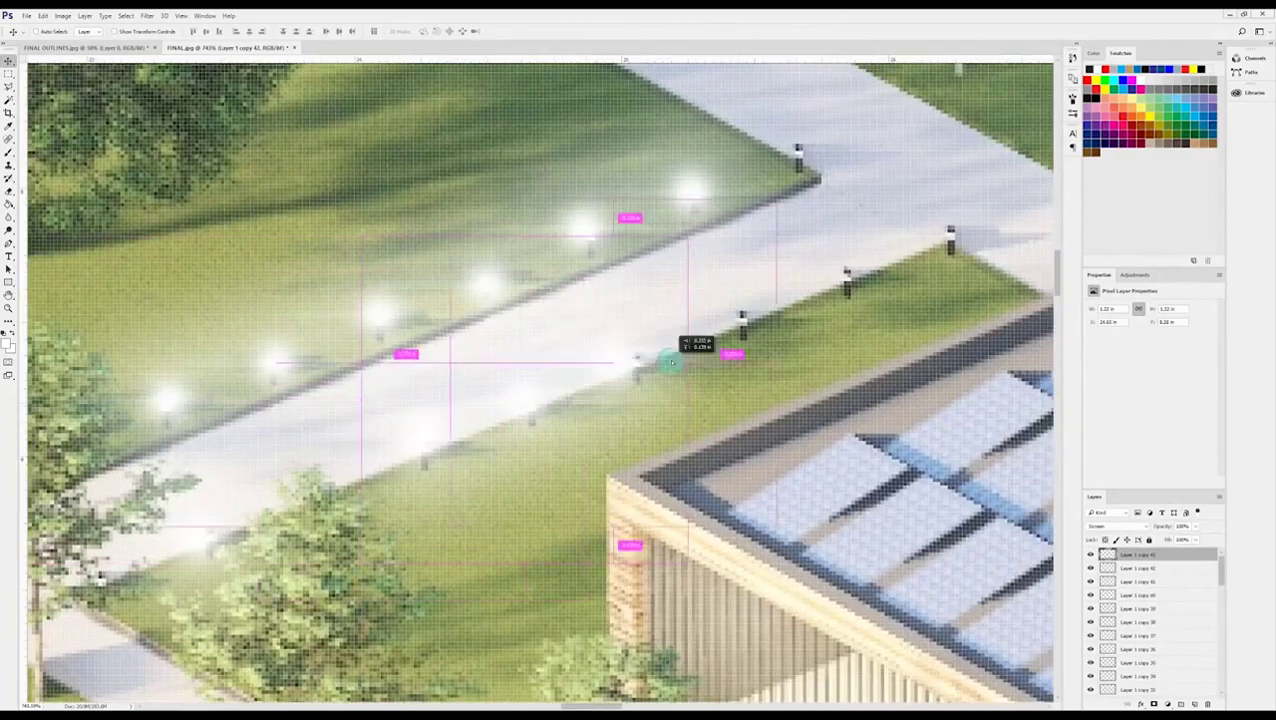
left_click_drag(672, 353, 840, 142, "alt")
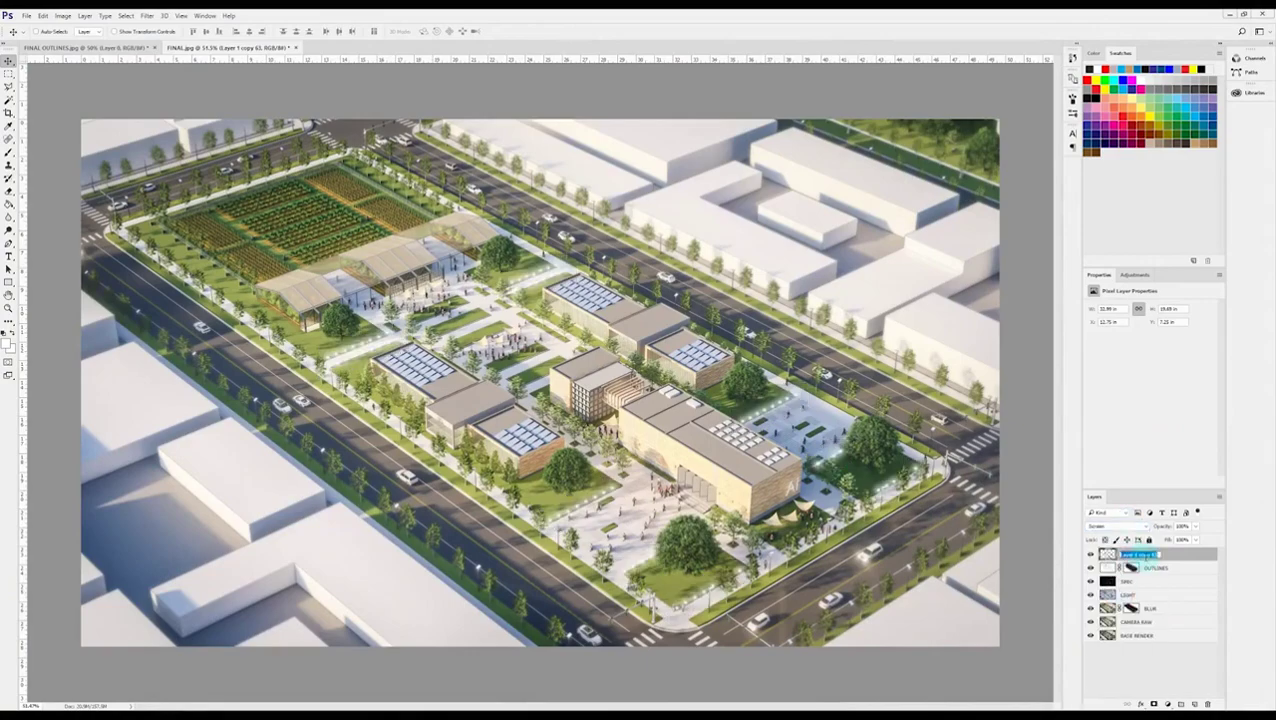
- Rename the merged flare layer GROUND LIGHT and lower its opacity to about 79%
type("GROUND LIGHT")
left_click_drag(1160, 525, 1140, 525)
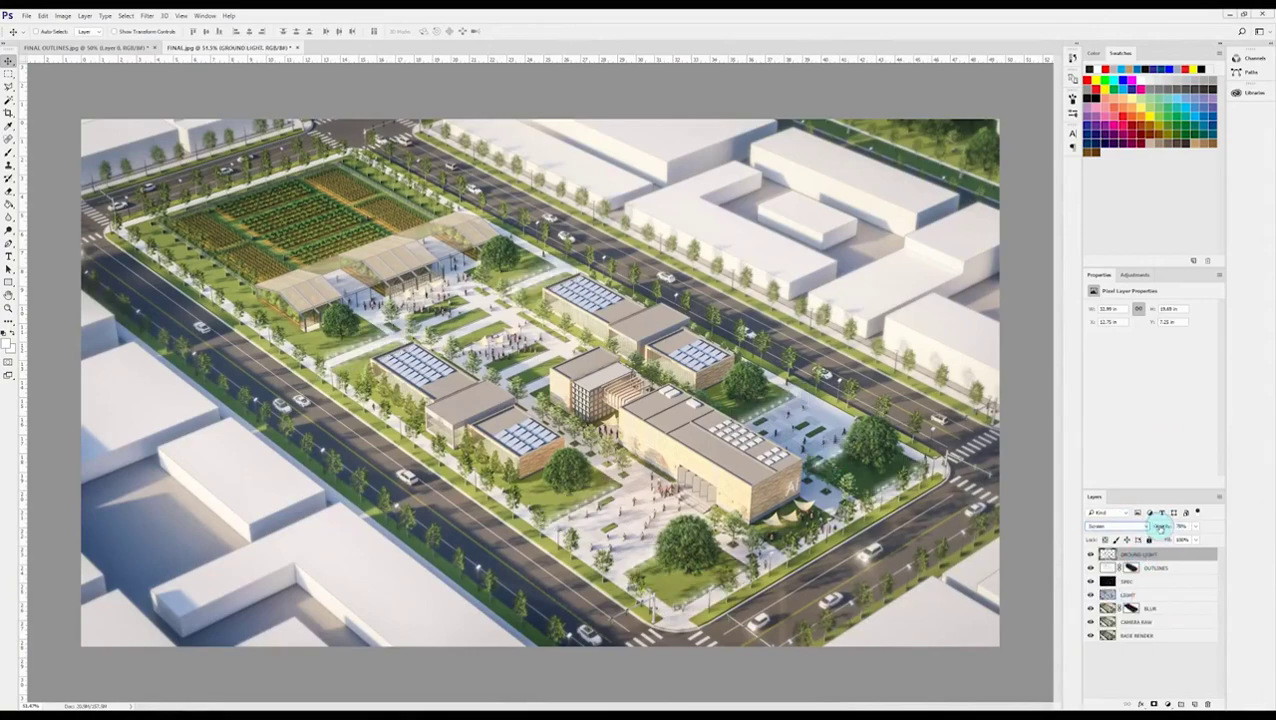
key("ctrl+0")
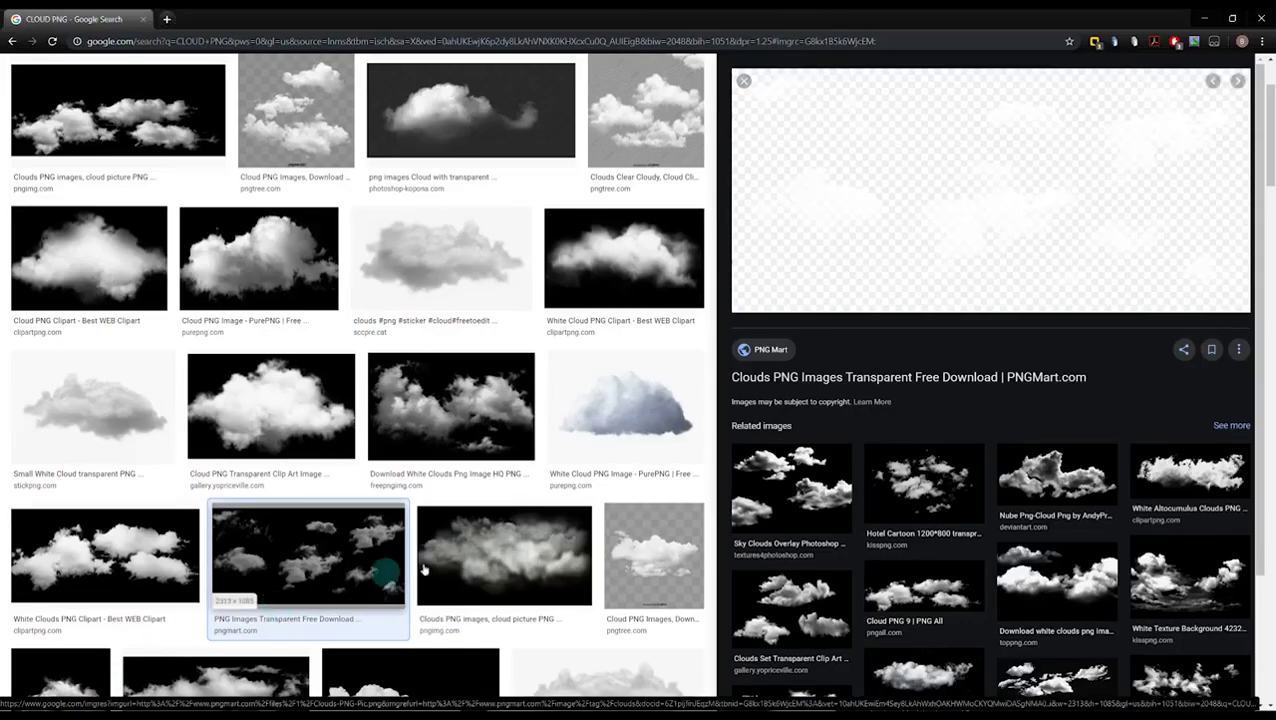
- In the browser's CLOUD PNG results, copy the PNGMart image with several separate clouds and return to Photoshop
key("Left")
left_click(241, 557)
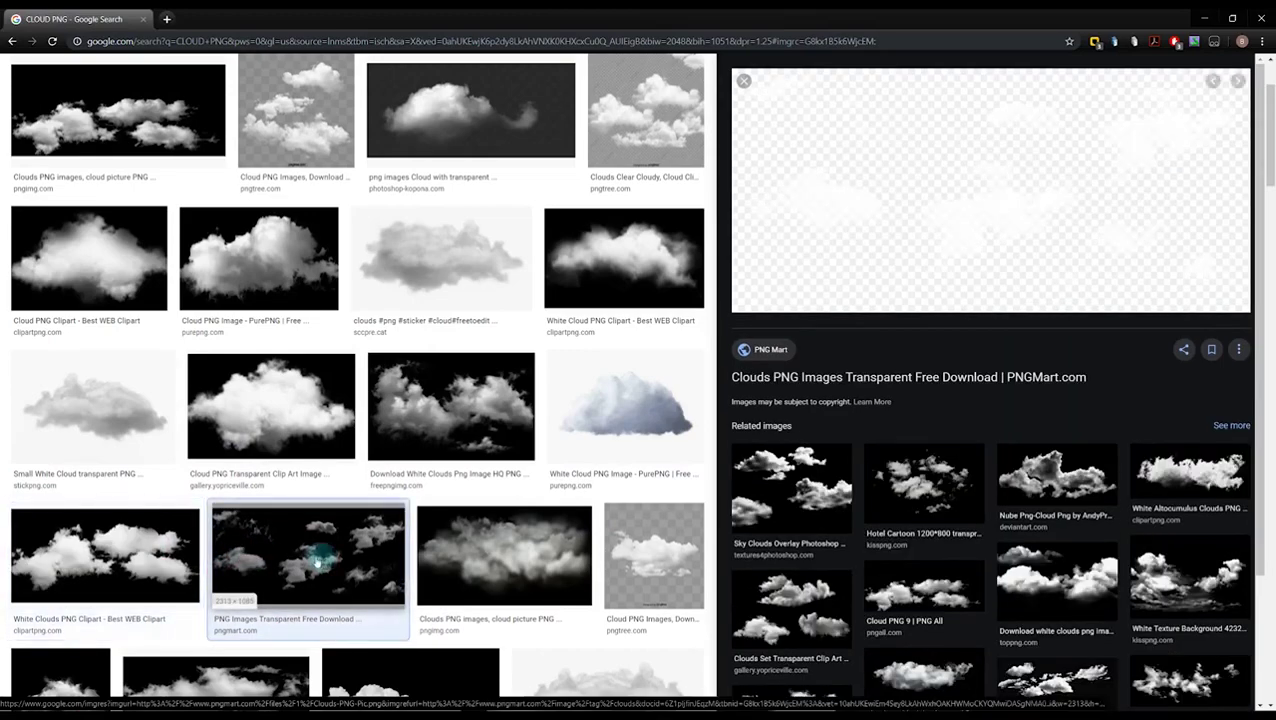
right_click(940, 237)
left_click(1004, 383)
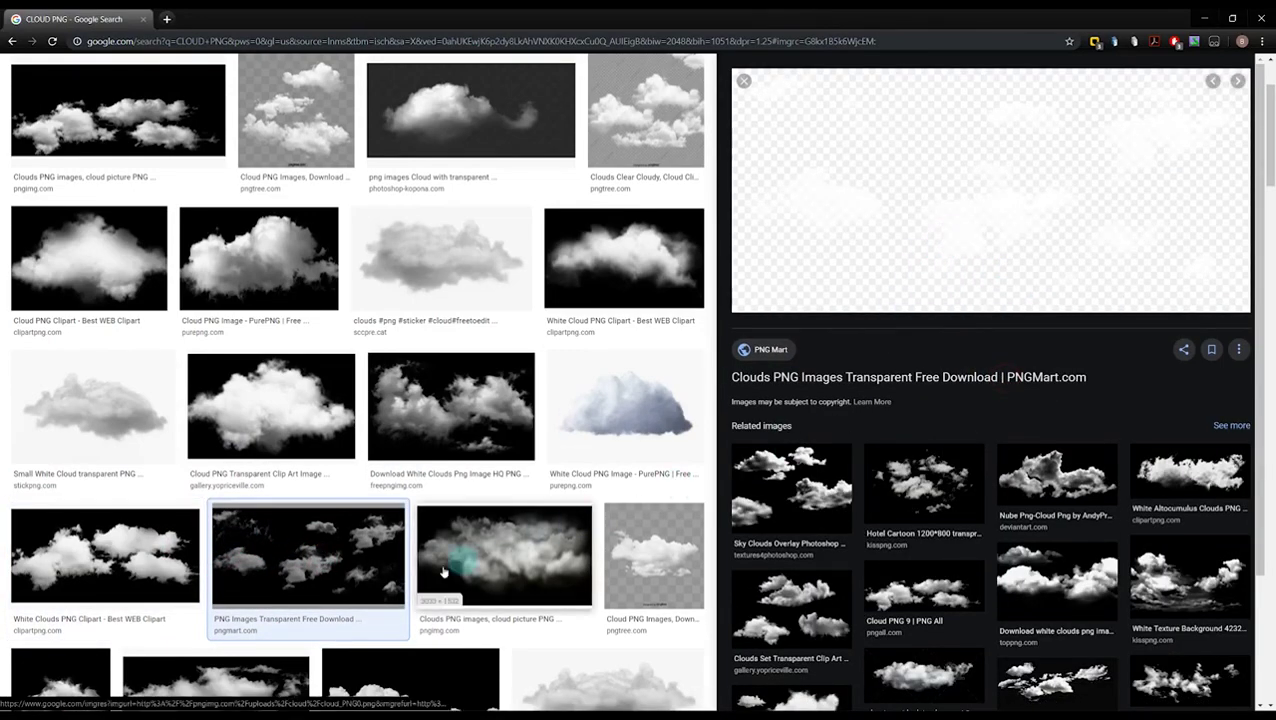
key("alt+Tab")
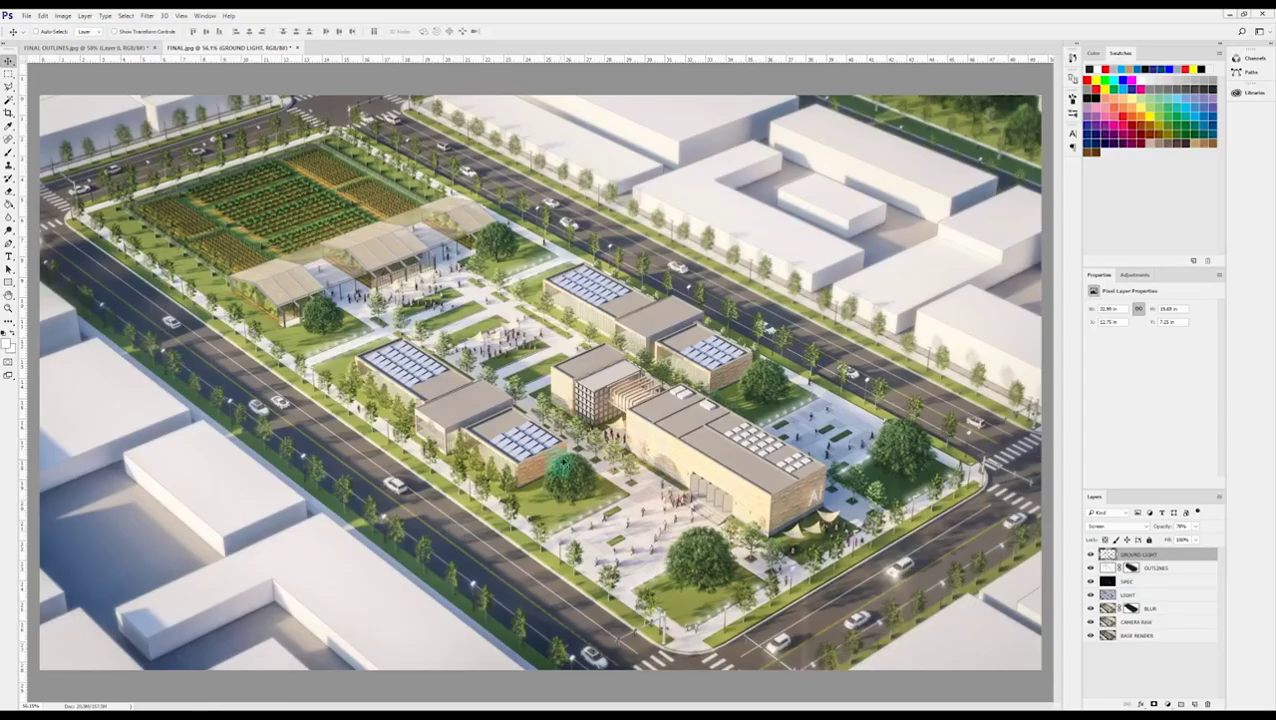
- Paste the clouds image over the render and set its blend mode to Screen
key("ctrl+v")
left_click_drag(606, 450, 666, 425)
left_click(1110, 525)
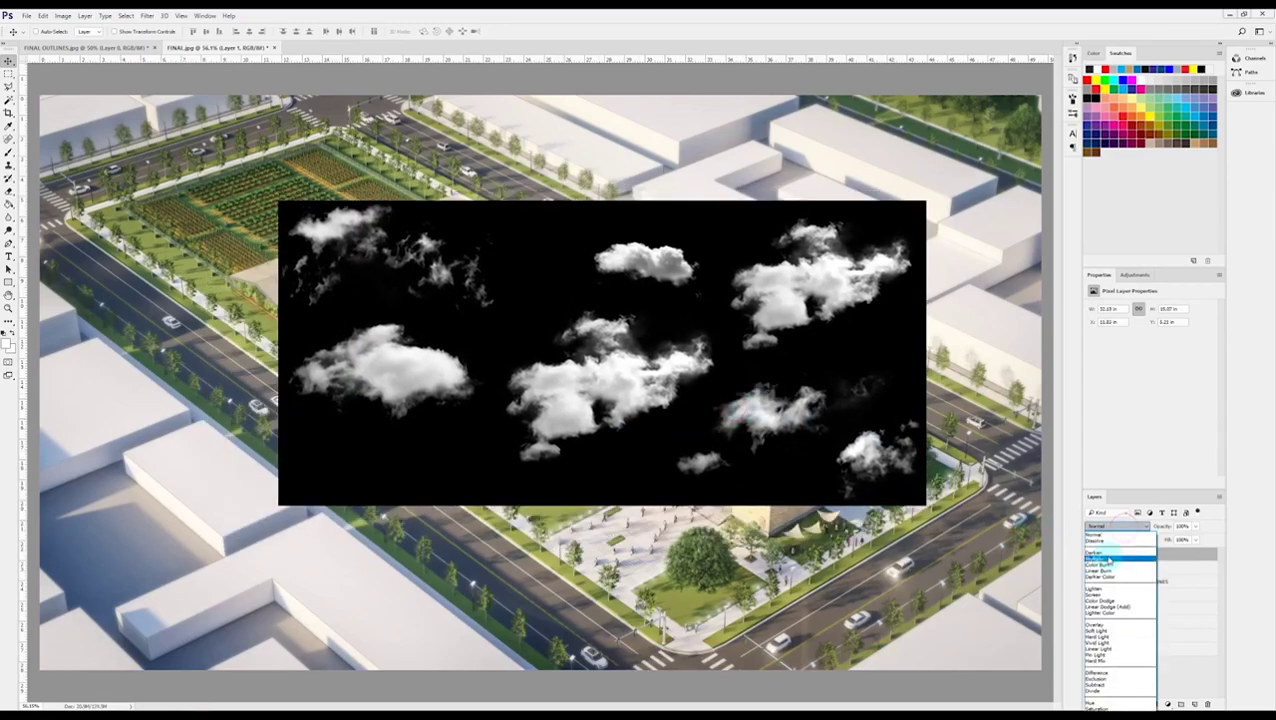
left_click(1108, 585)
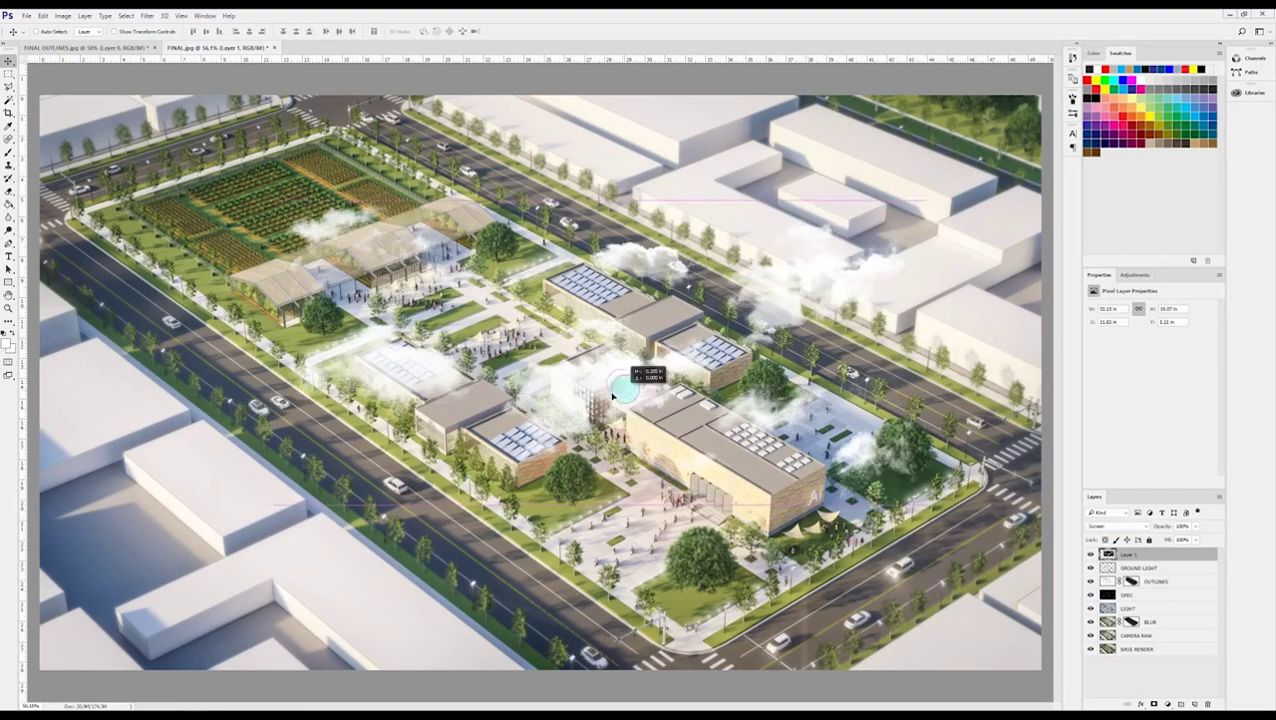
- Enlarge the clouds layer proportionally and shift it towards the white context buildings in the foreground
key("ctrl+t")
key("ctrl+minus")
left_click_drag(830, 252, 765, 290)
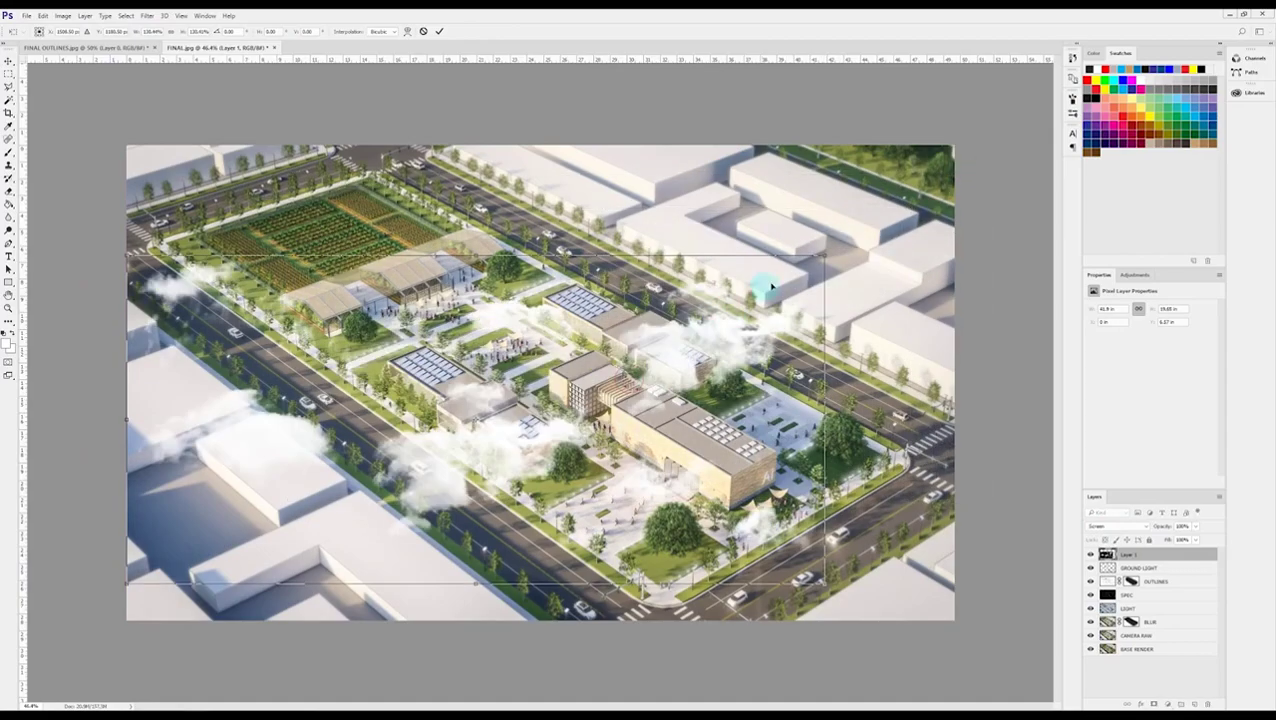
left_click_drag(822, 256, 817, 285)
key("Return")
- Arrange scaled copies of the clouds around the edges of the render, keeping the campus buildings mostly clear
left_click_drag(456, 418, 325, 530)
key("ctrl+minus")
key("ctrl+t")
left_click_drag(482, 401, 785, 349)
key("Return")
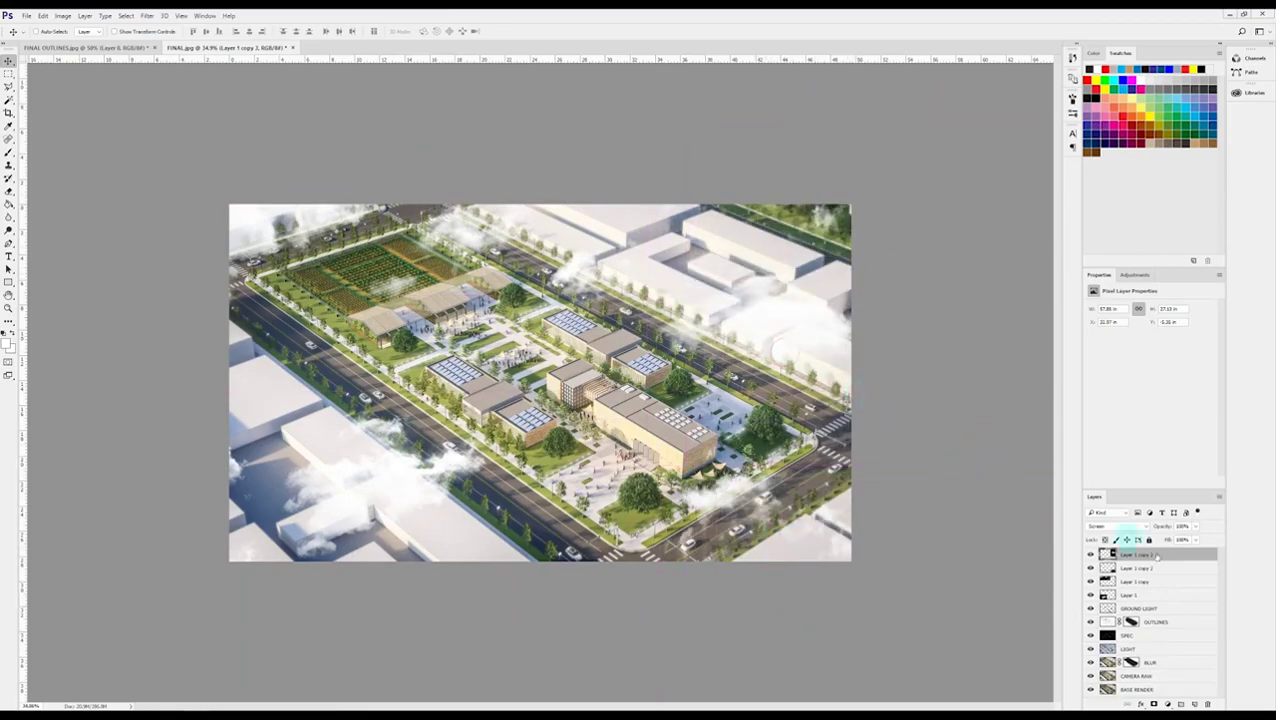
- Merge all the cloud layers into a single layer named CLOUDS
left_click(1150, 592, "shift")
right_click(1132, 574)
left_click(1150, 387)
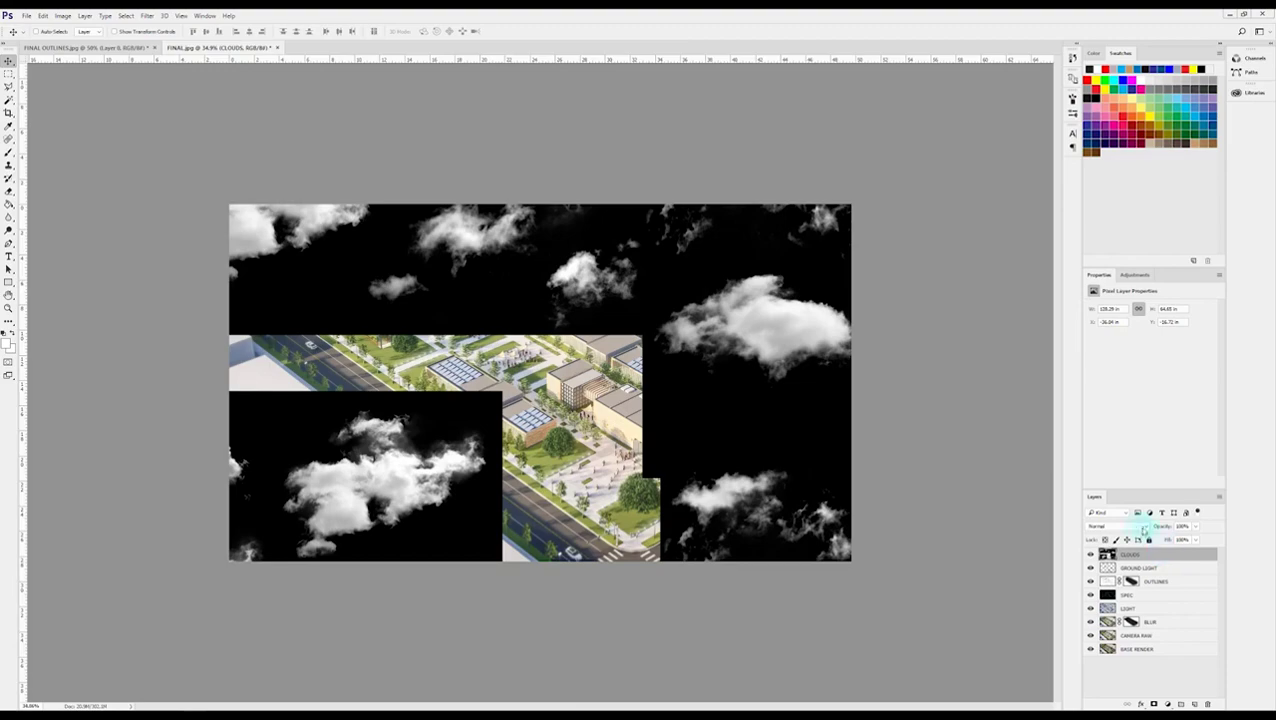
- Set the CLOUDS layer's blend mode to Screen and reduce its opacity to roughly half
left_click(1145, 527)
left_click(1110, 596)
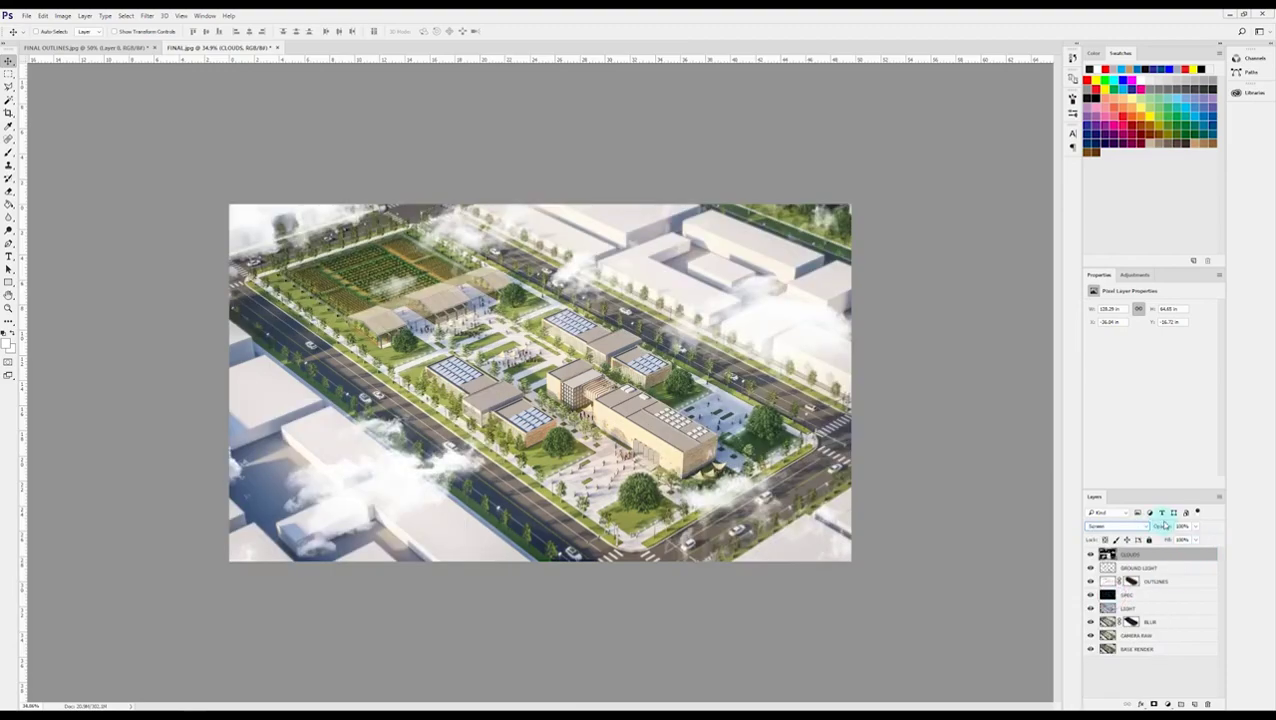
left_click_drag(1152, 525, 1162, 527)
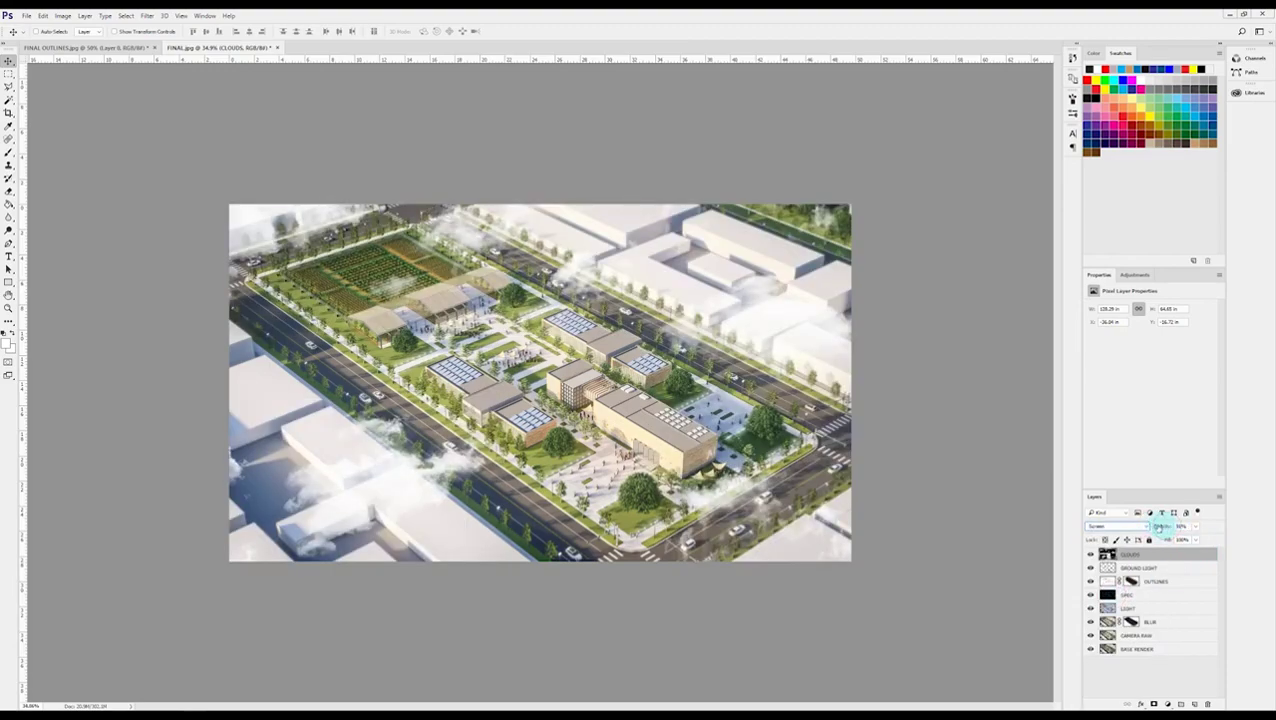
scroll(436, 276, "up", 3, "alt")
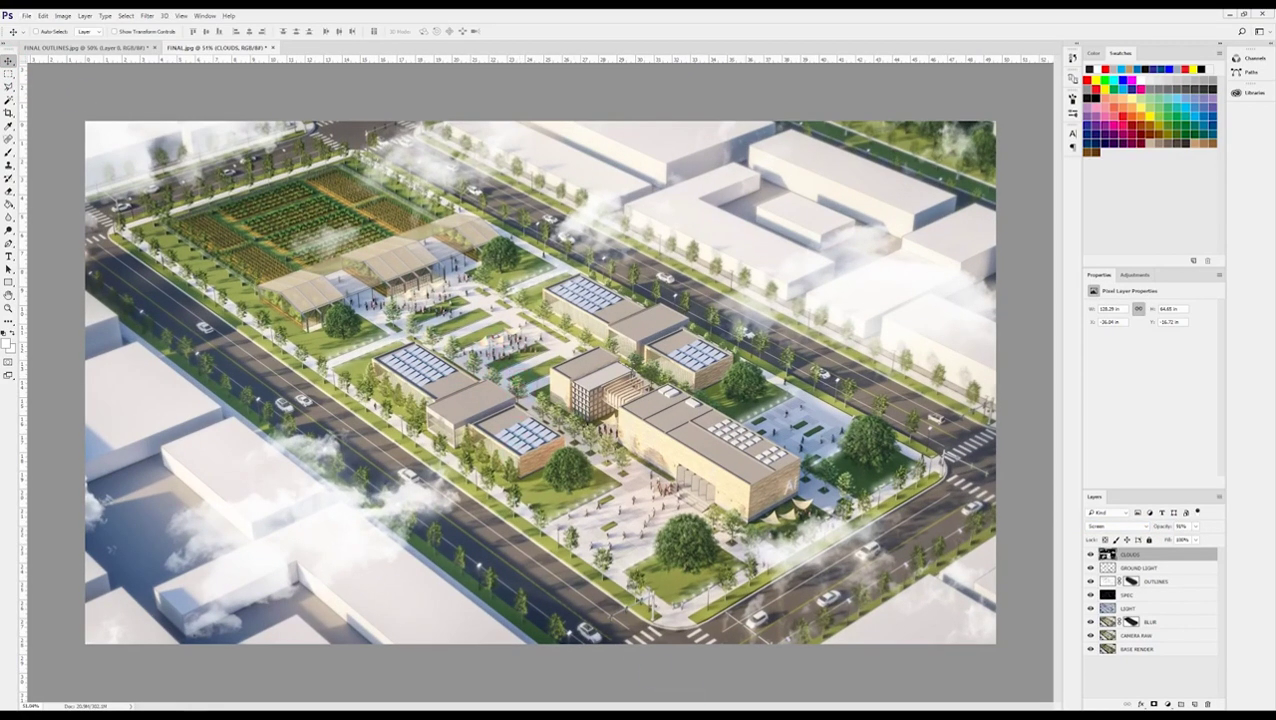
- Add a Photo Filter adjustment layer above CLOUDS, try the Blue filter and settle on Warming Filter (85)
left_click(1137, 276)
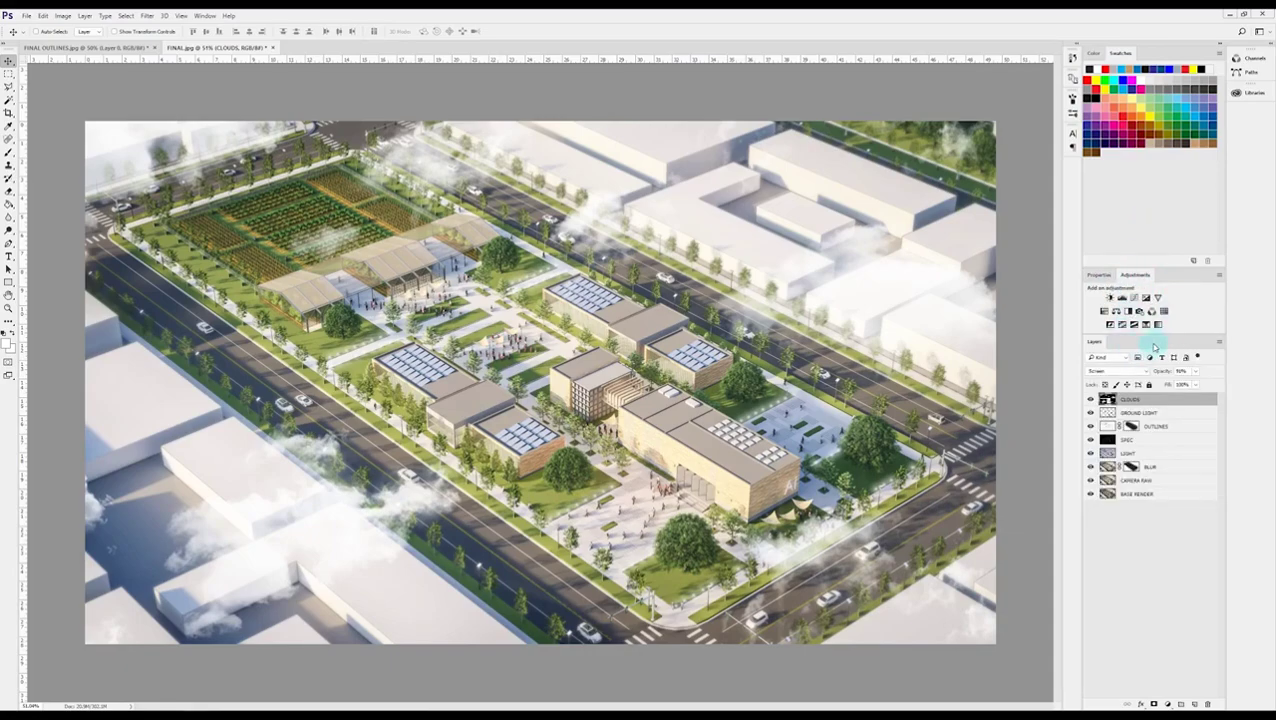
left_click(1137, 318)
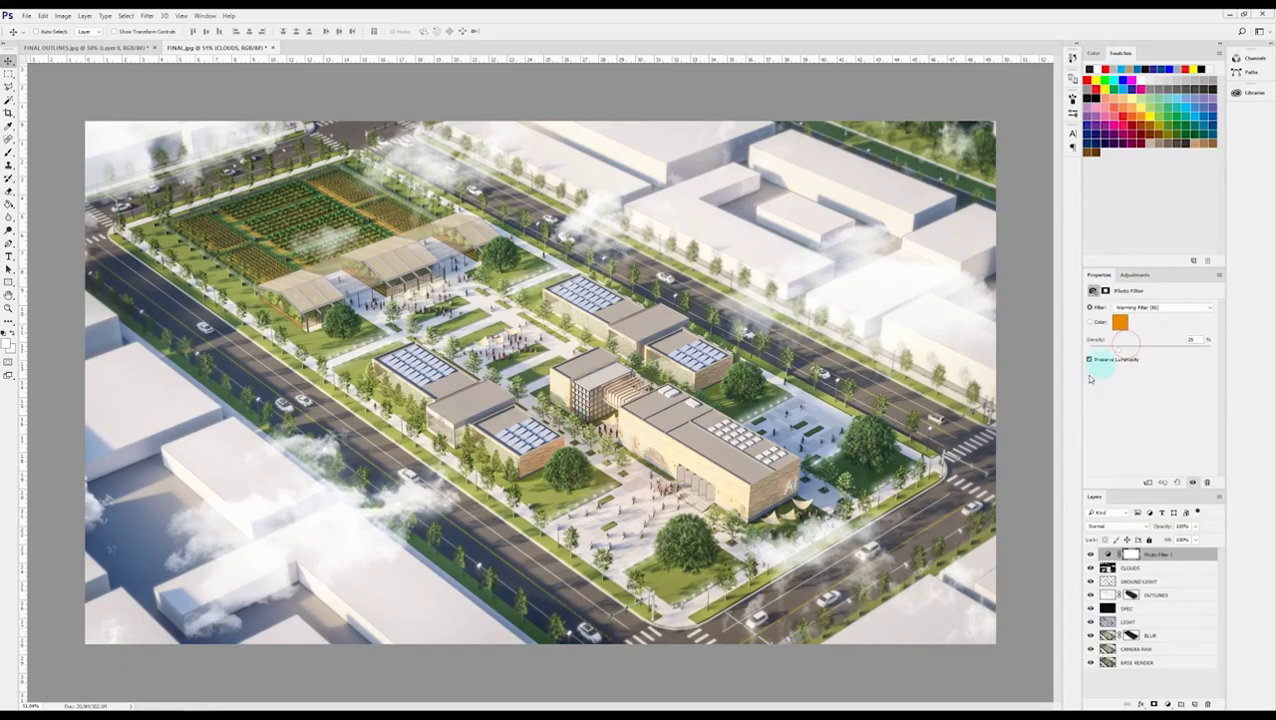
left_click(1170, 308)
left_click(1175, 320)
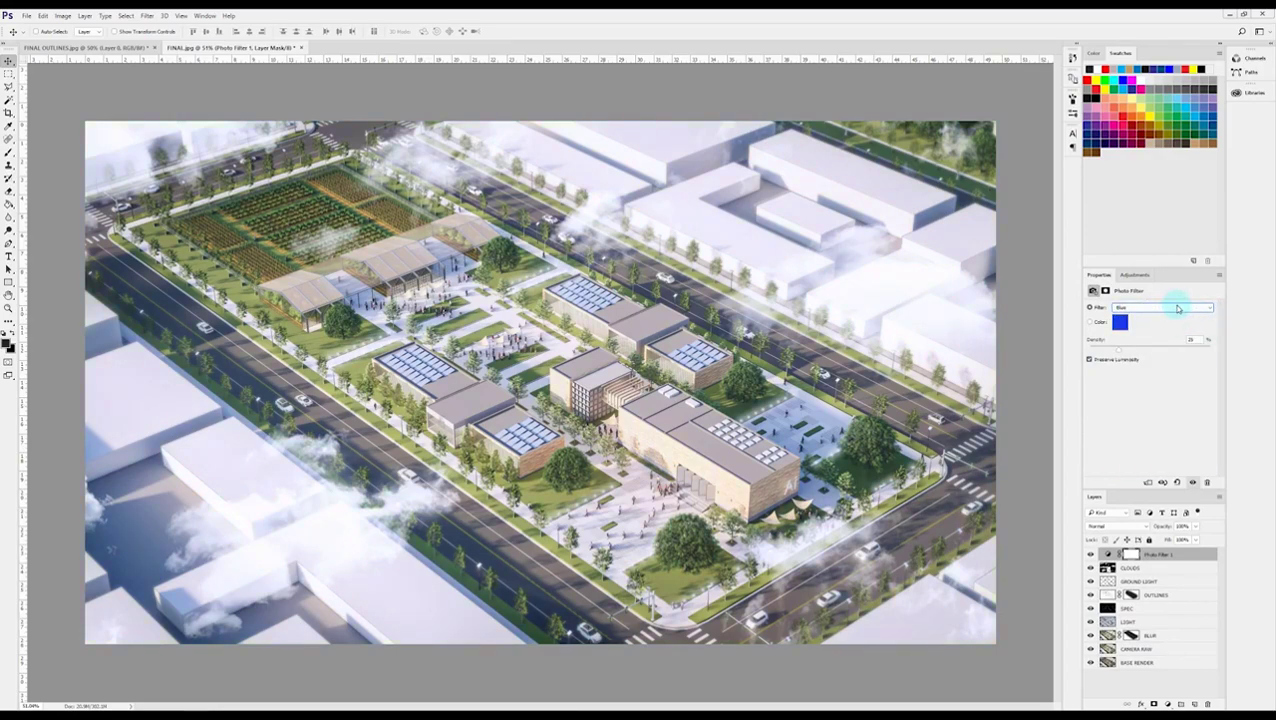
left_click(1178, 308)
left_click(1175, 318)
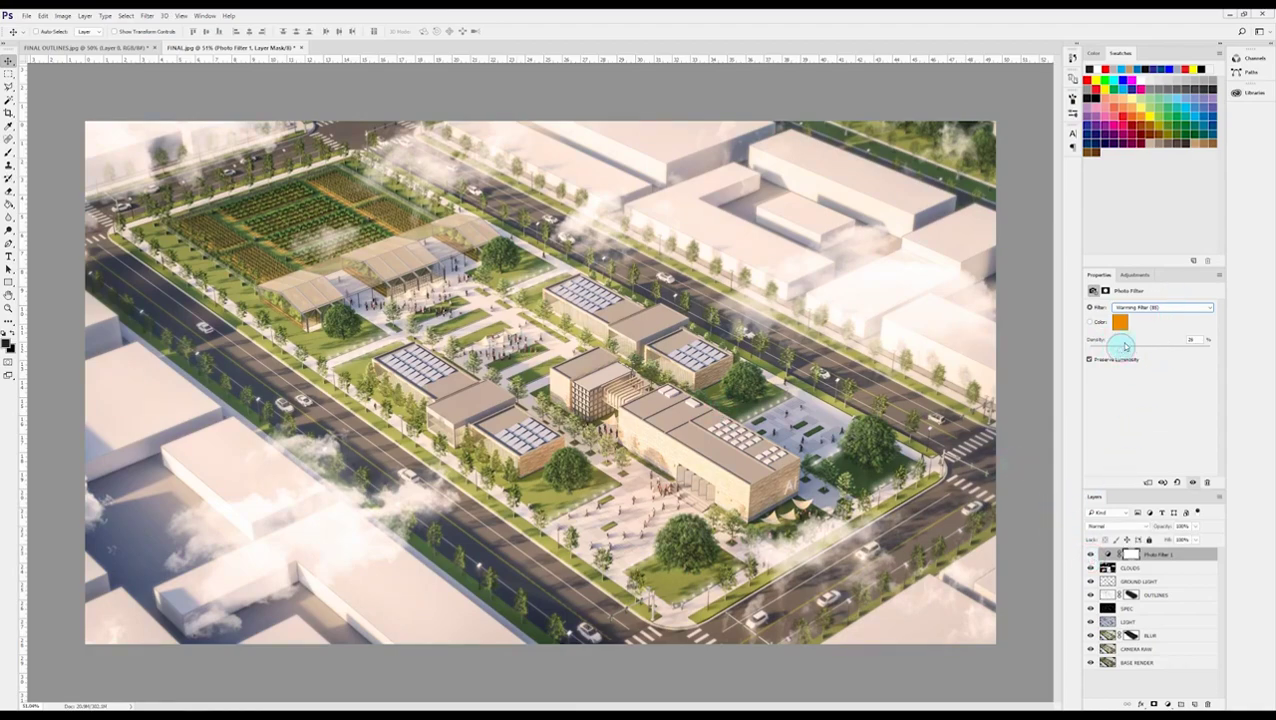
- Switch the Photo Filter to Warming Filter (LBA) and try a different density with Preserve Luminosity off, then turn the option back on
left_click(1200, 308)
left_click(1188, 333)
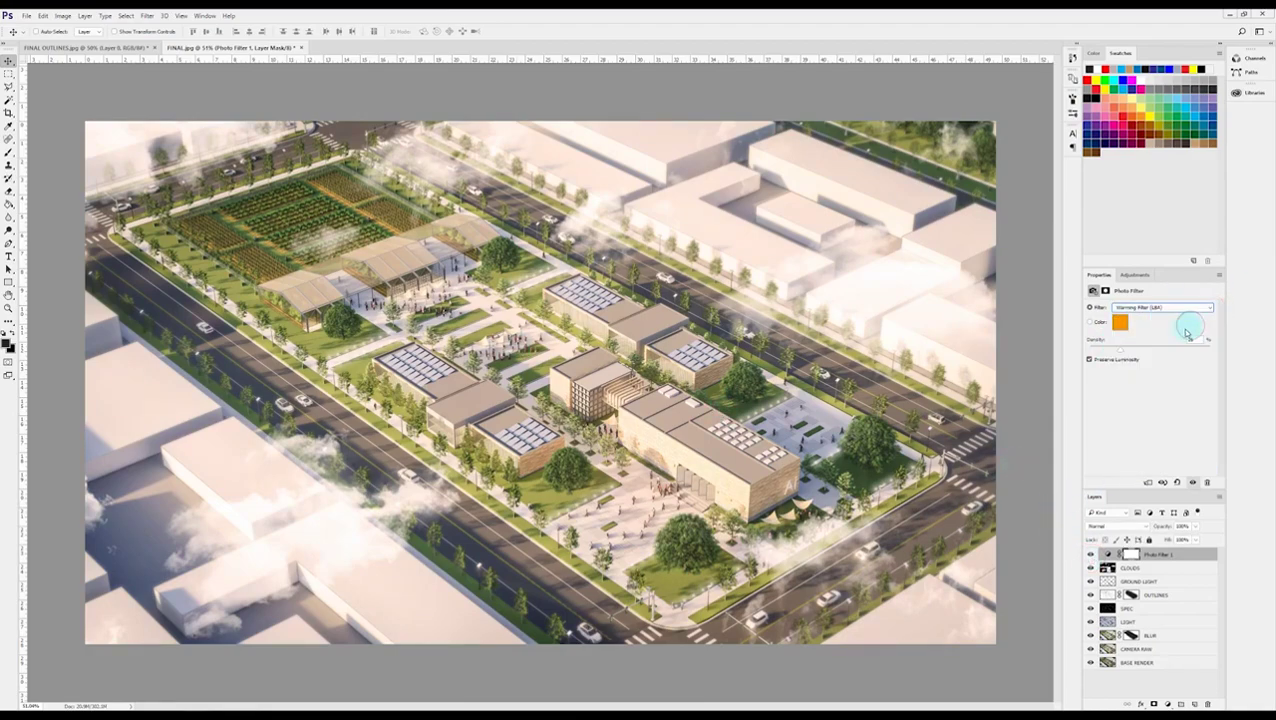
left_click(1090, 358)
left_click_drag(1099, 350, 1146, 352)
left_click(1089, 358)
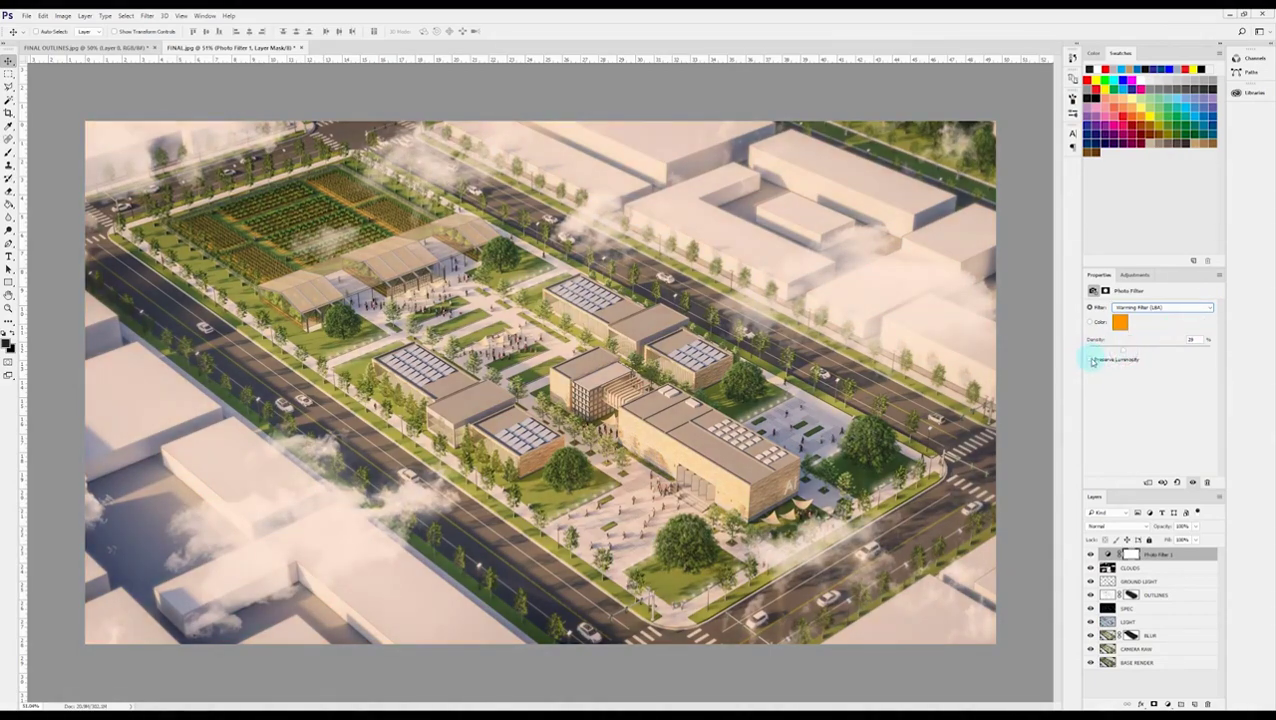
left_click(1126, 350)
- Try Cooling Filter (LBB) and Warming Filter (81) on the Photo Filter adjustment layer
left_click(1163, 307)
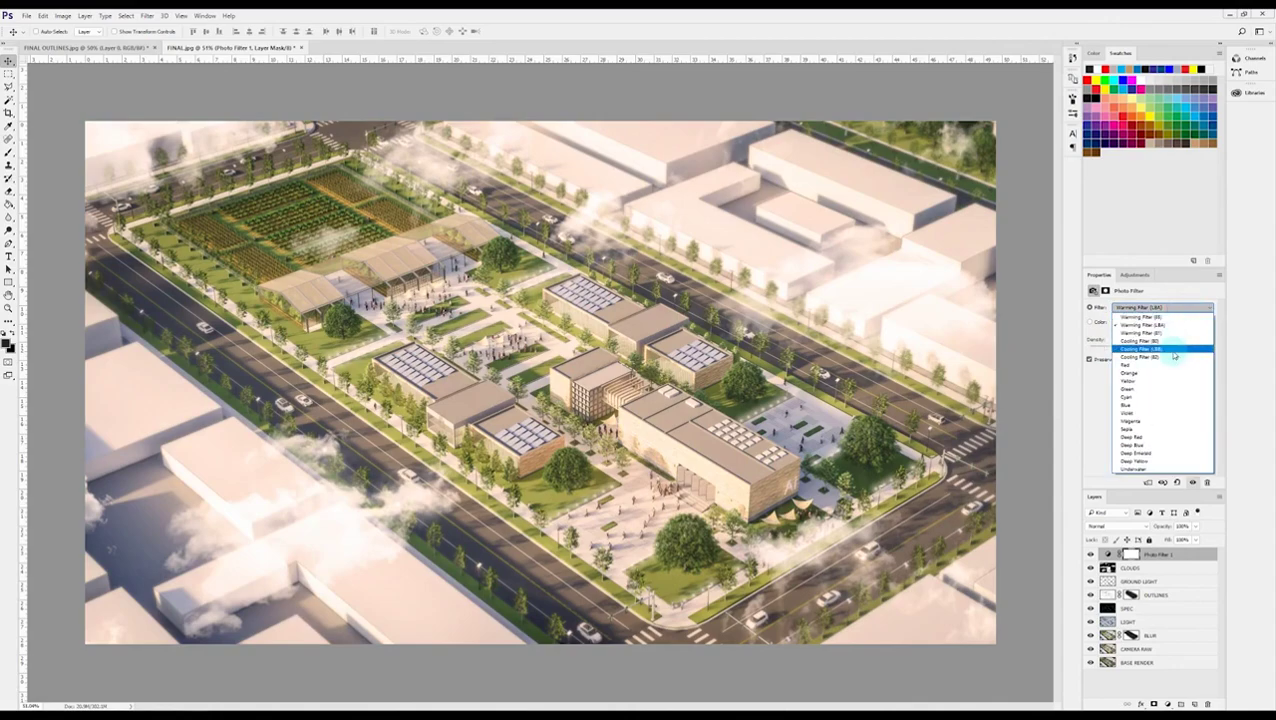
left_click(1172, 347)
left_click(1180, 316)
left_click(1176, 335)
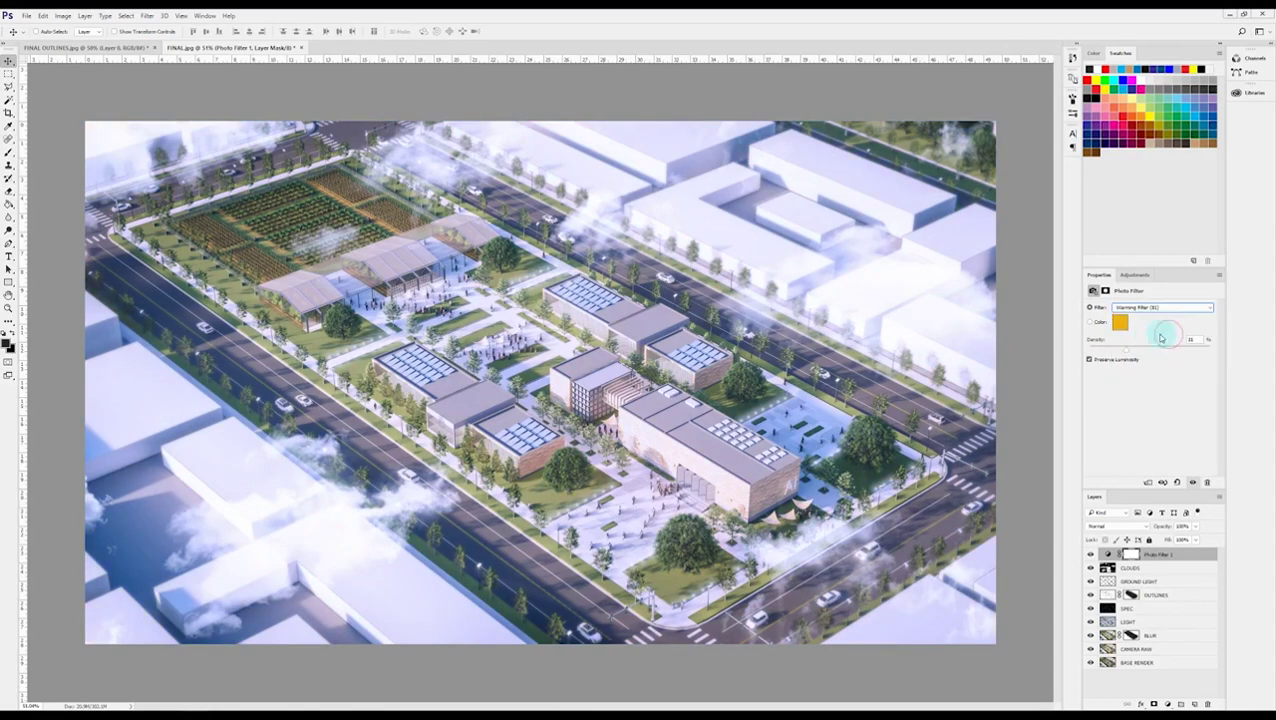
- Apply Warming Filter (LBA) to the Photo Filter layer and fine-tune its density to a subtle warm tint
left_click(1112, 351)
left_click(1150, 308)
left_click(1145, 324)
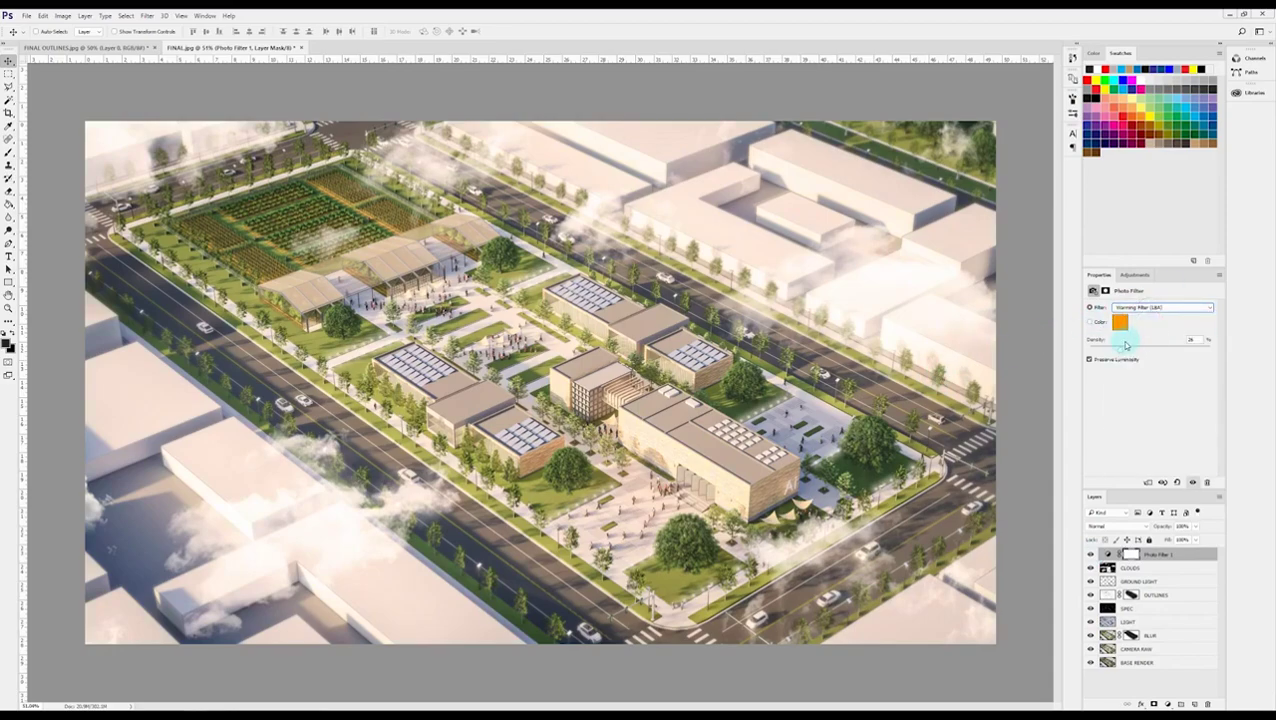
left_click_drag(1121, 354, 1115, 356)
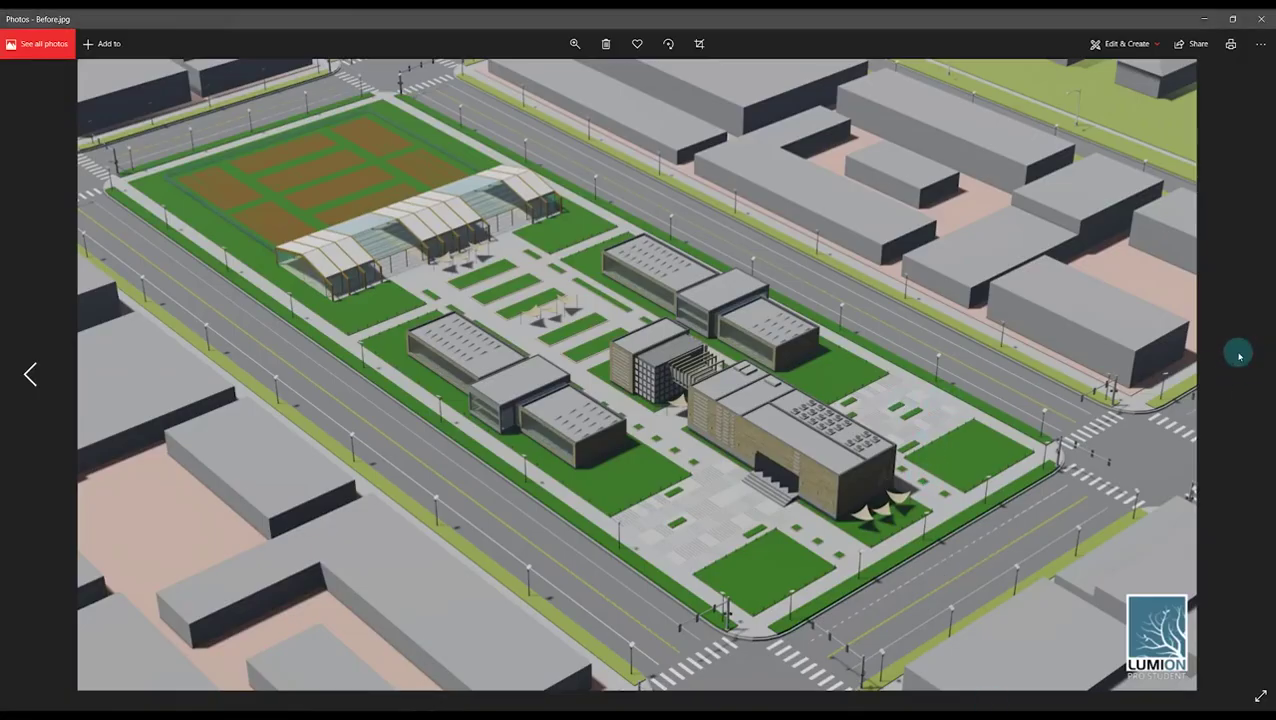
- In Photos, go from Before.jpg to AFTER.jpg and examine the campus buildings, plaza and lights up close, then return to the full view
left_click(42, 359)
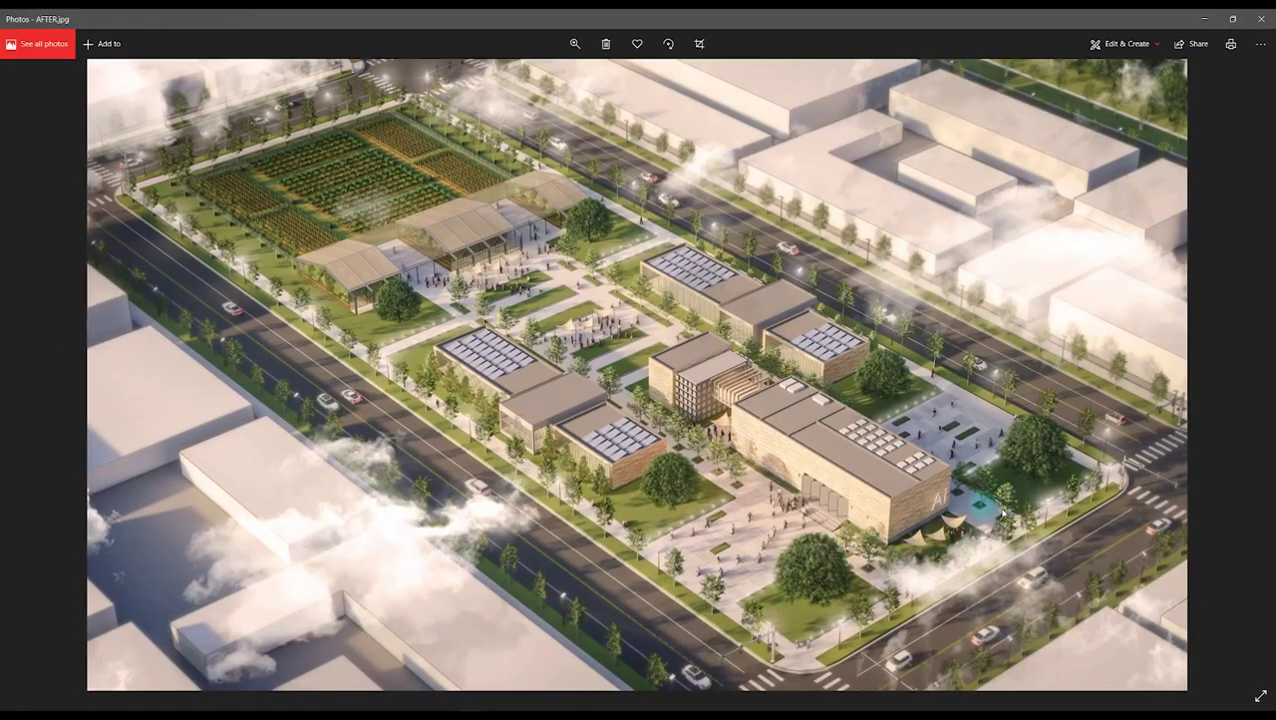
scroll(776, 483, "up", 5)
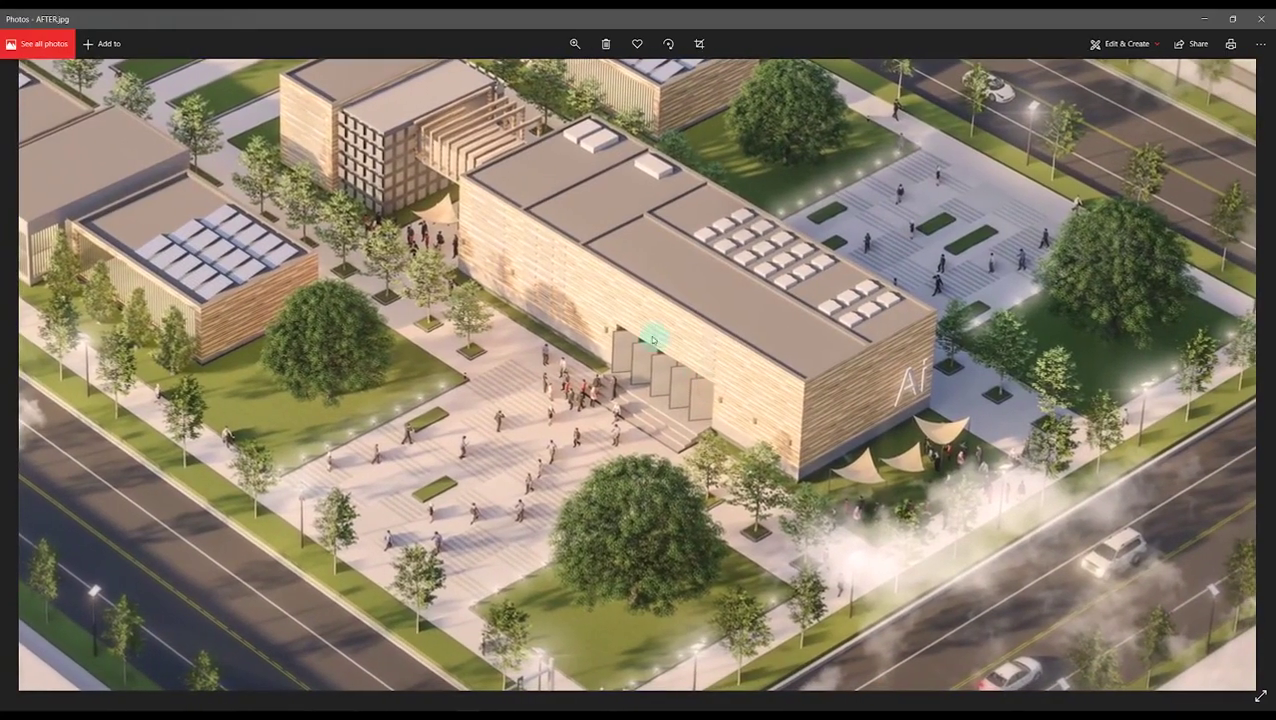
left_click_drag(652, 336, 746, 447)
mouse_move(611, 258)
left_mouse_down()
mouse_move(706, 482)
mouse_move(800, 560)
left_mouse_up()
left_click_drag(560, 300, 670, 360)
mouse_move(550, 345)
left_mouse_down()
mouse_move(617, 378)
mouse_move(686, 362)
mouse_move(792, 421)
left_mouse_up()
left_click_drag(630, 375, 717, 397)
scroll(718, 397, "down", 5)
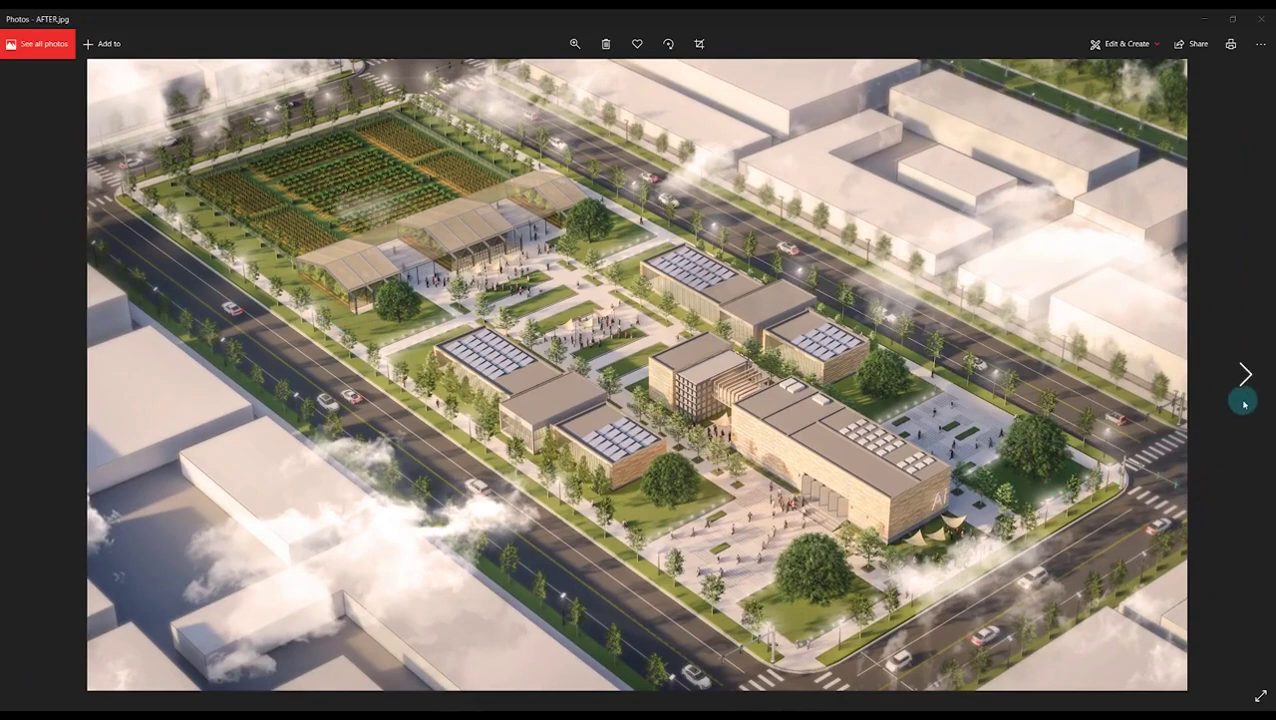
- Compare the AFTER.jpg render with the Master.jpg line illustration by alternating between the two images
left_click(1240, 385)
mouse_move(16, 373)
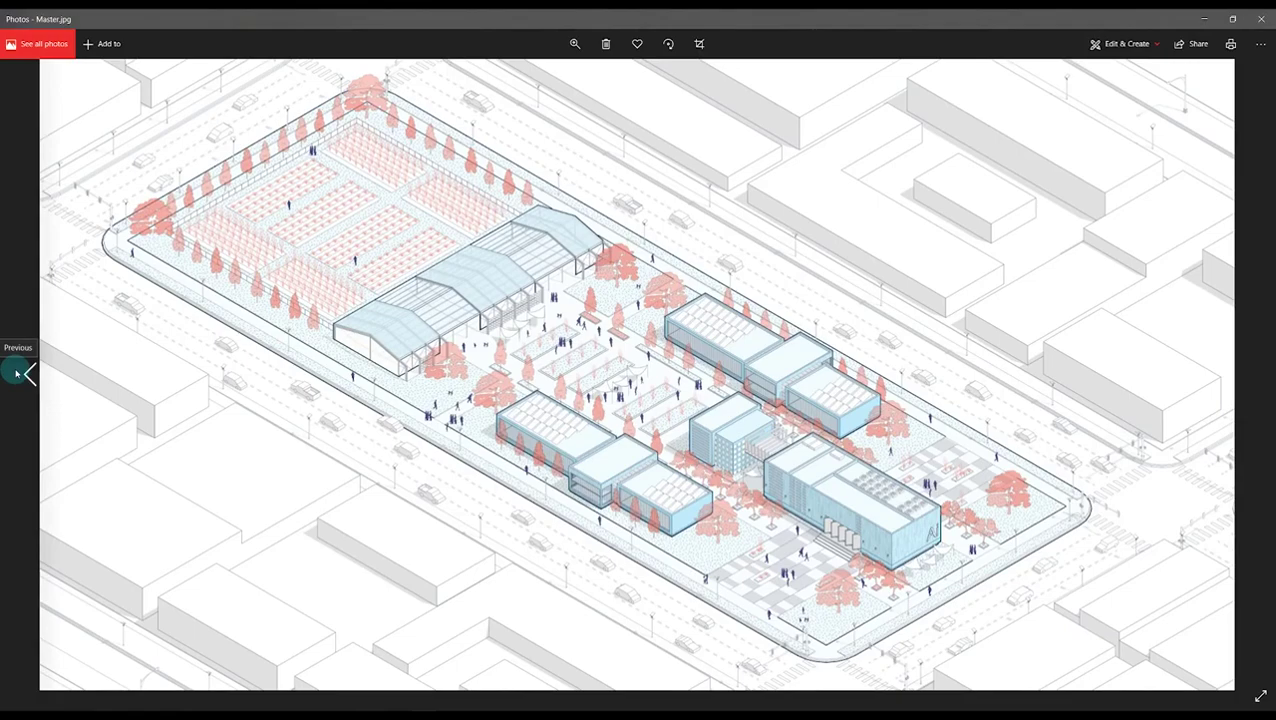
left_click(24, 374)
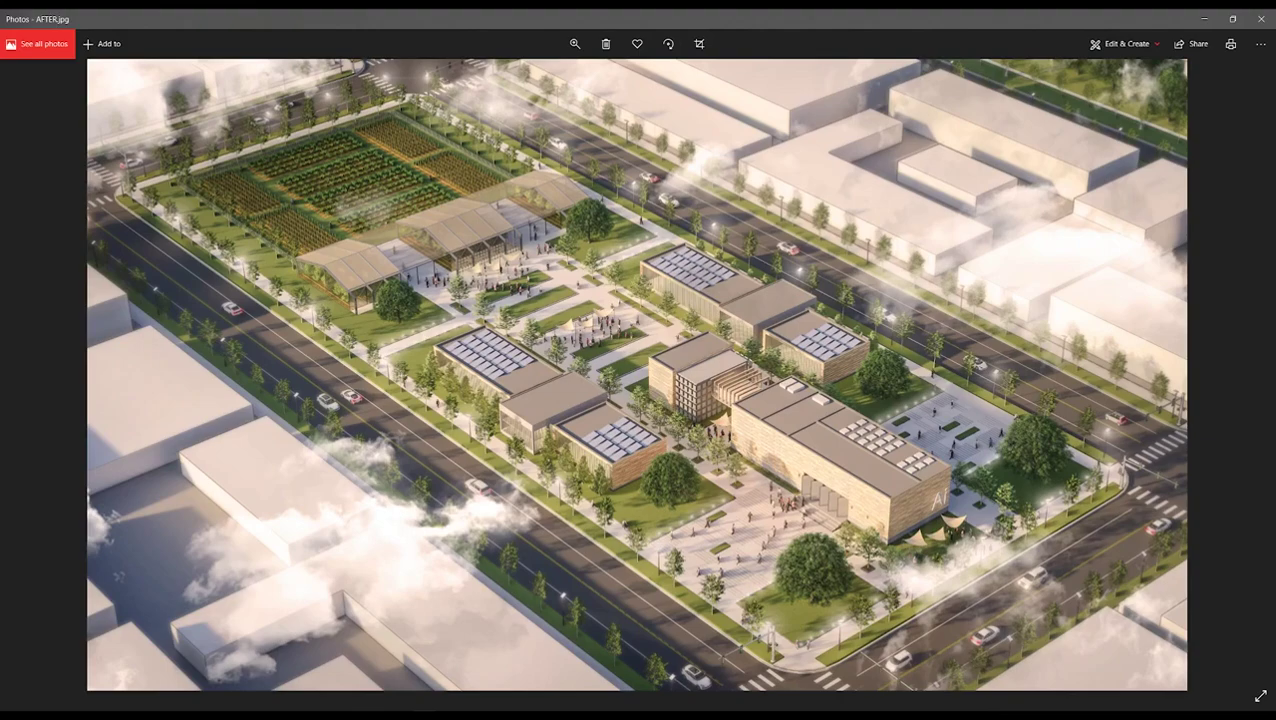
left_click(1244, 403)
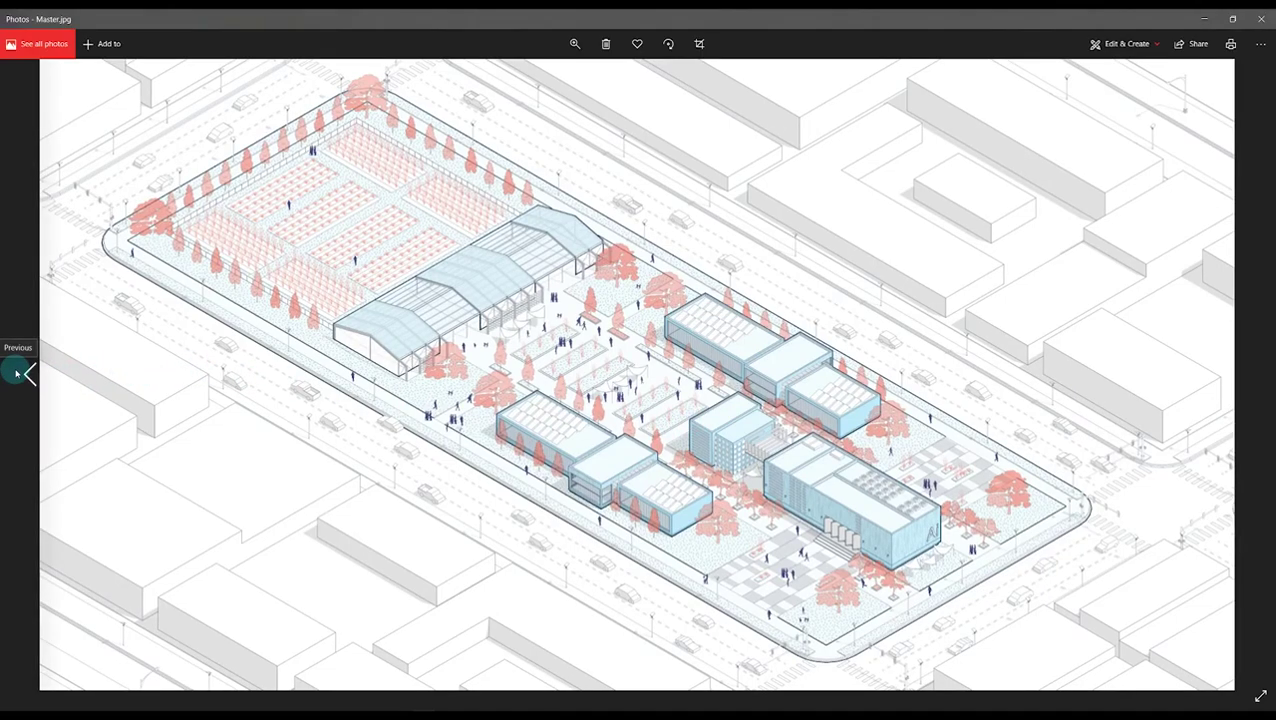
left_click(24, 373)
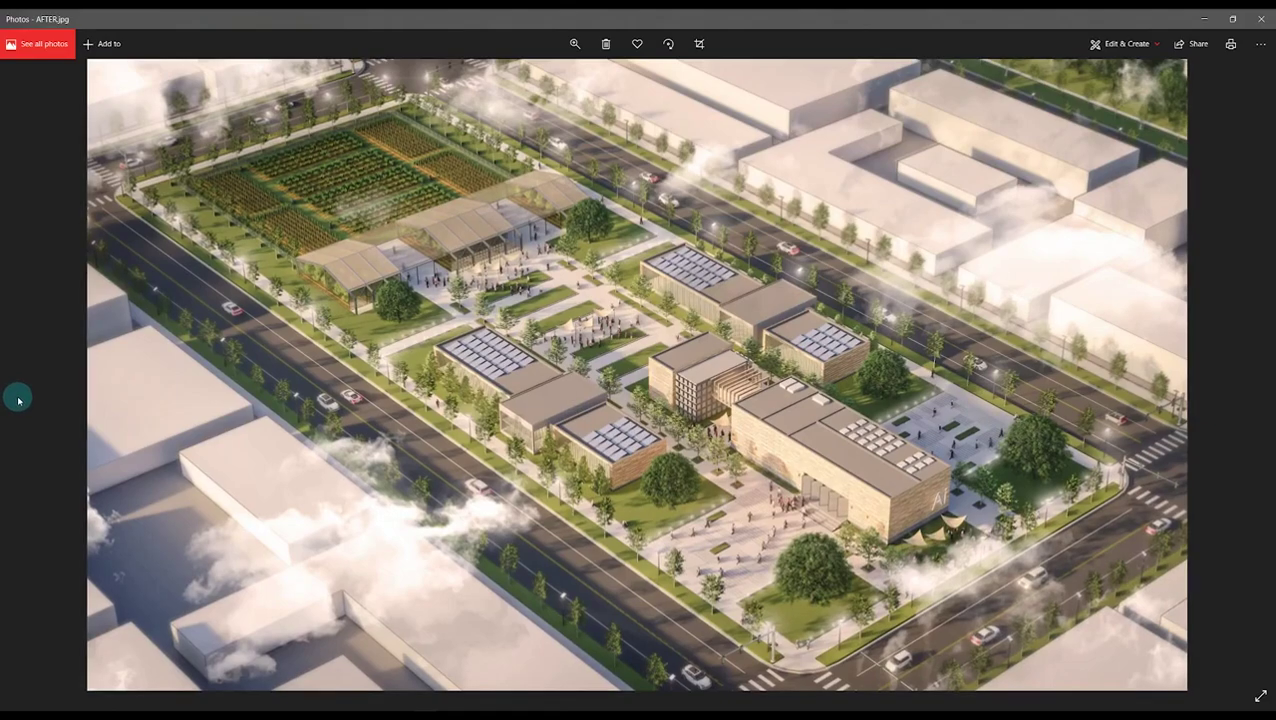